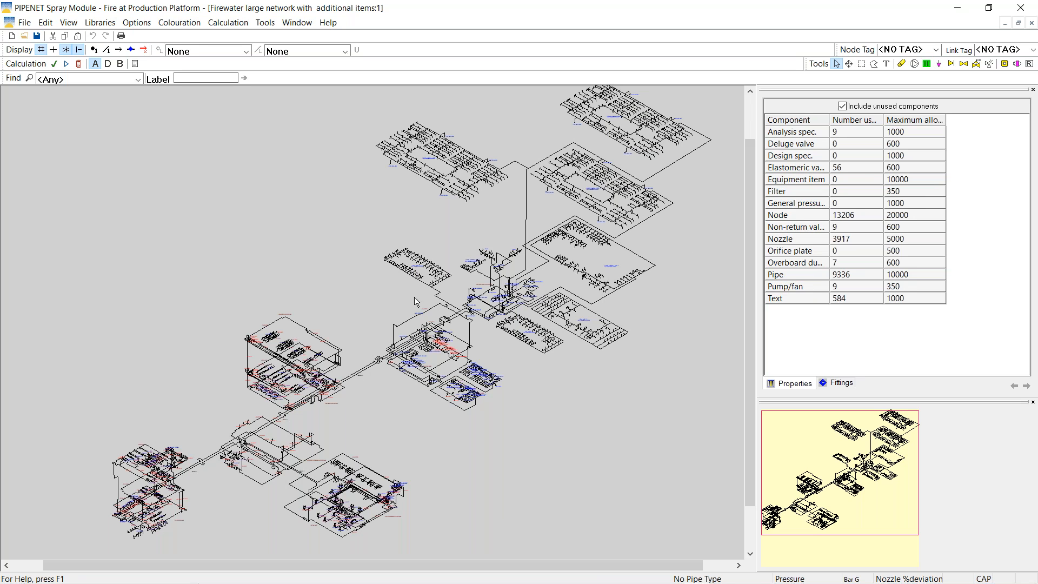
# Point out the firewater model's 9336 pipes, 13206 nodes and 3917 nozzles
pyautogui.click(779, 275)
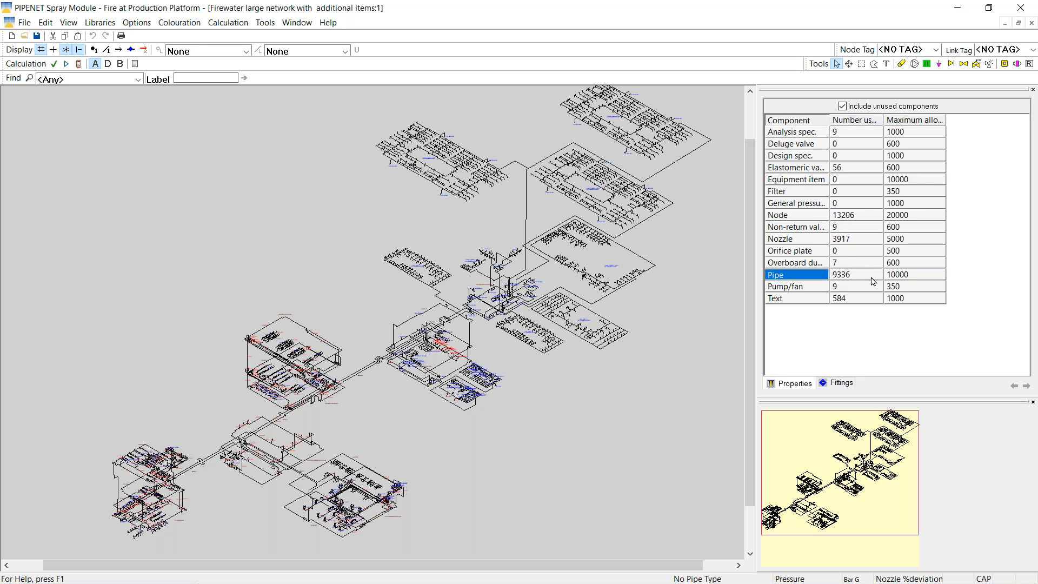
pyautogui.click(795, 218)
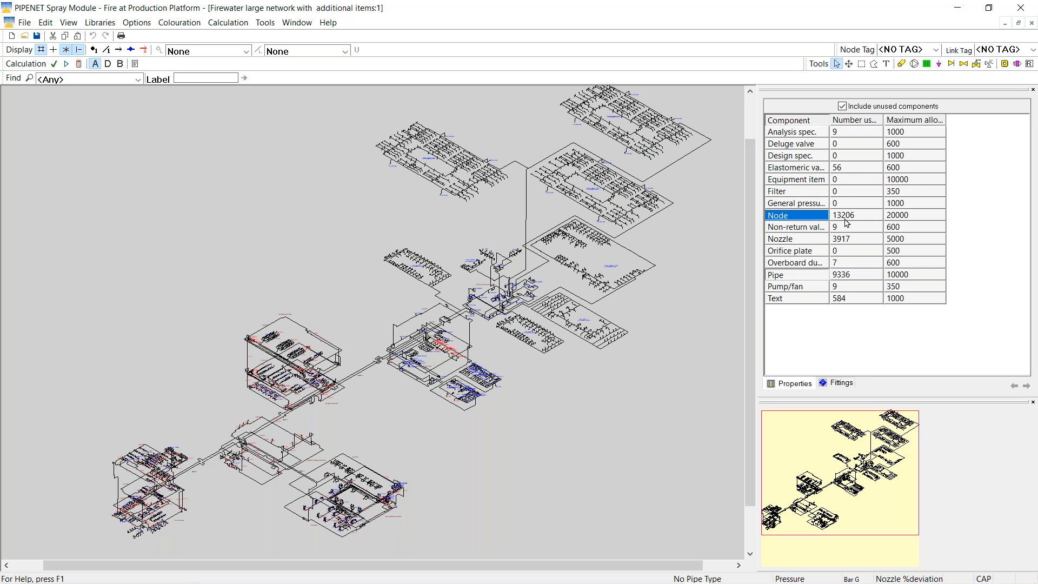
pyautogui.click(809, 242)
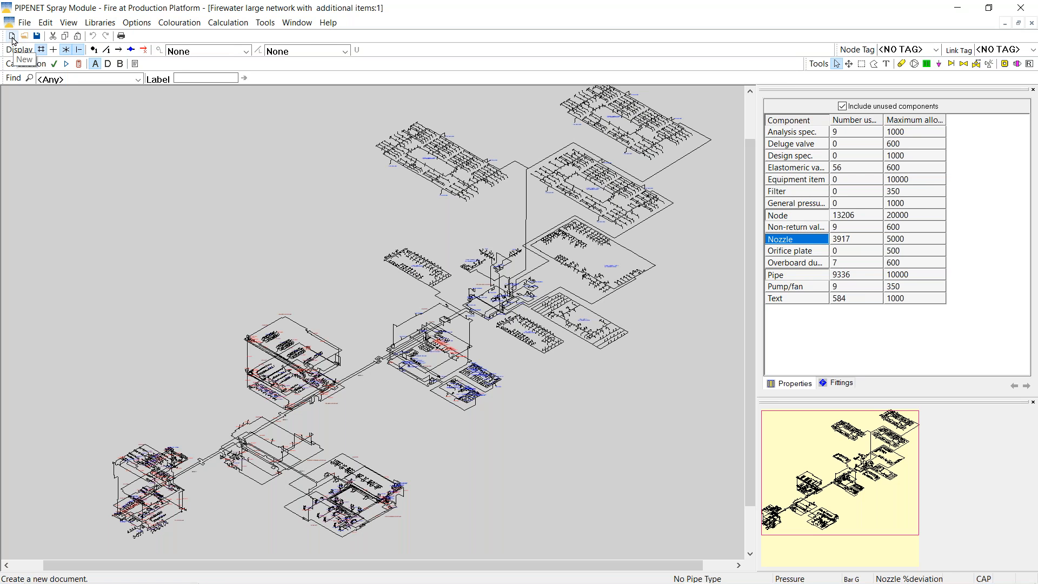
# Start a new network document using the Spray/Sprinkler module
pyautogui.click(12, 39)
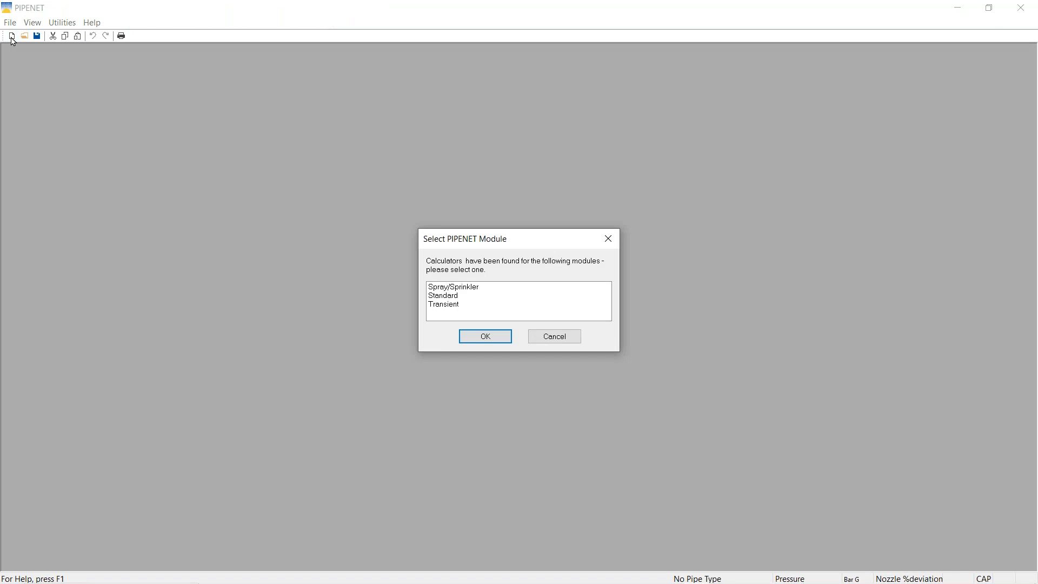
pyautogui.click(457, 287)
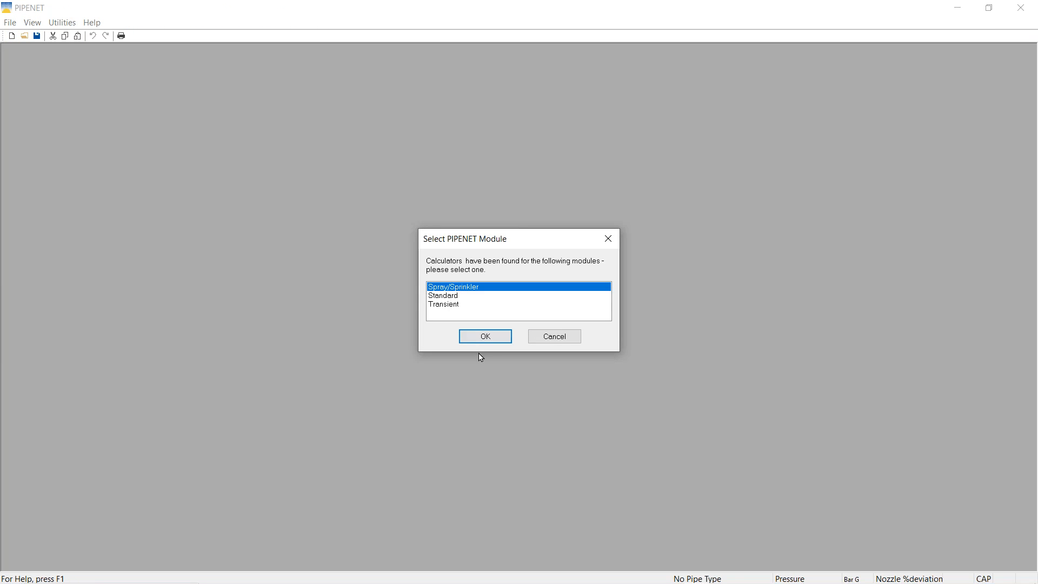
pyautogui.click(492, 340)
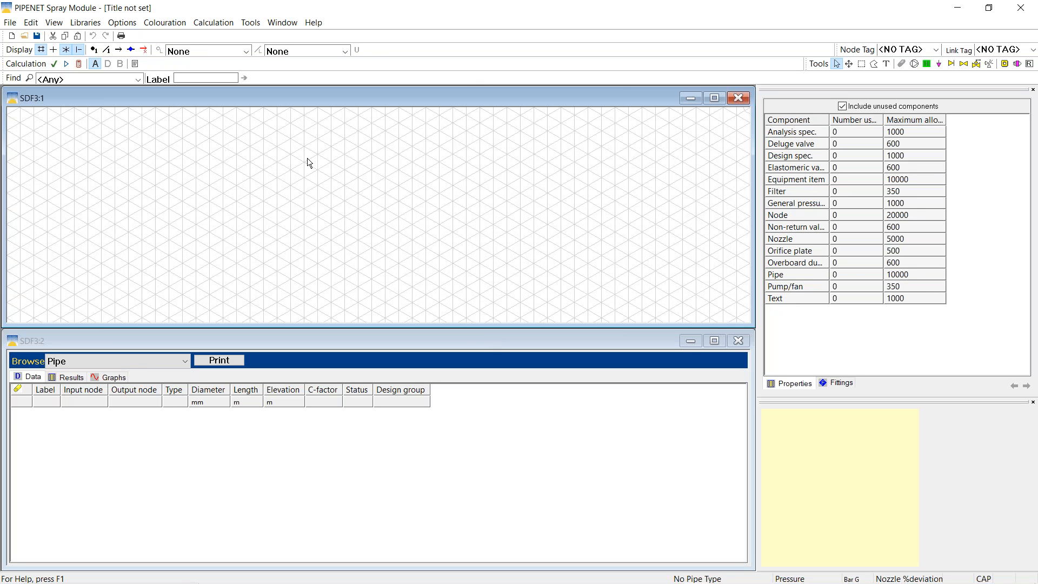
# Cycle the drawing grid through hidden, square and isometric, then close the pipe data window
pyautogui.click(42, 50)
pyautogui.click(41, 50)
pyautogui.click(54, 50)
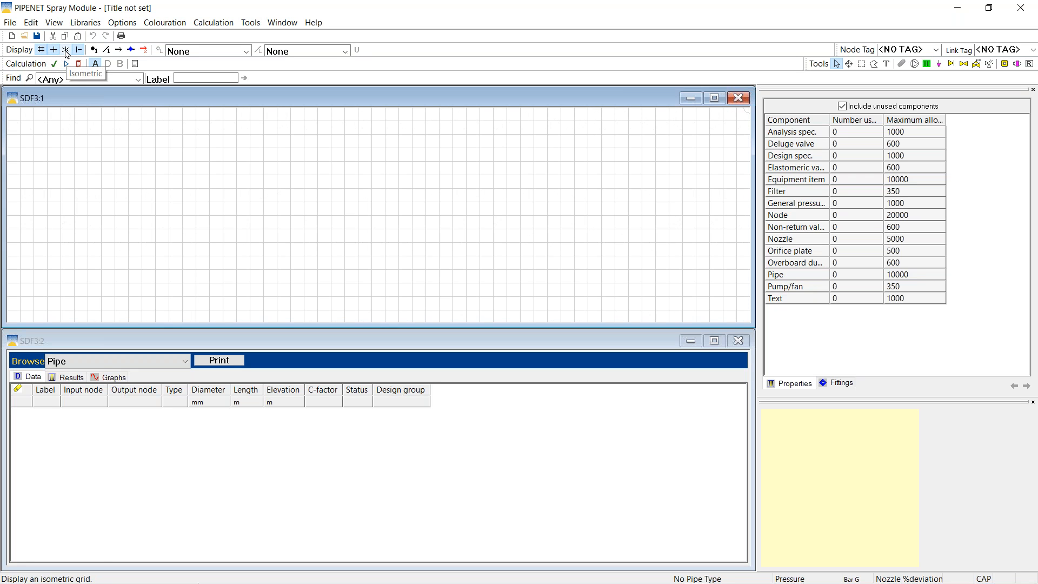
pyautogui.click(66, 51)
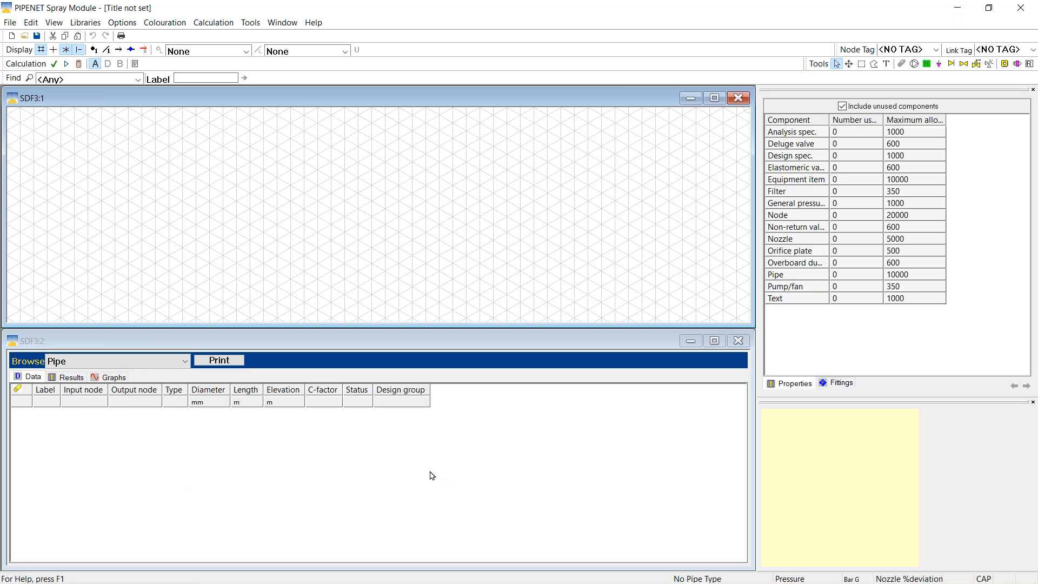
pyautogui.click(737, 341)
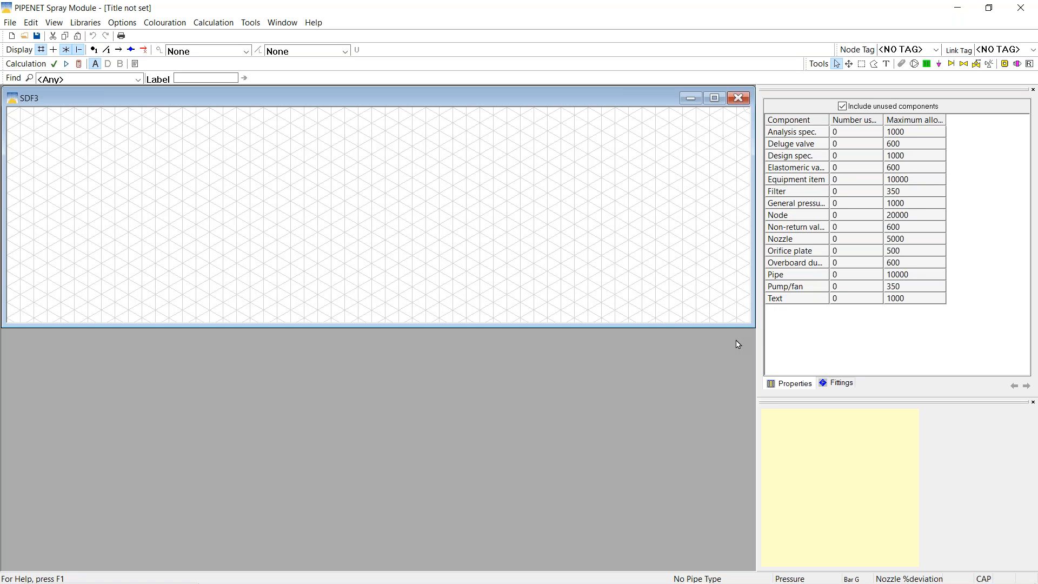
# Collapse the empty overview pane and reopen the pipe data window lower in the workspace
pyautogui.click(1033, 403)
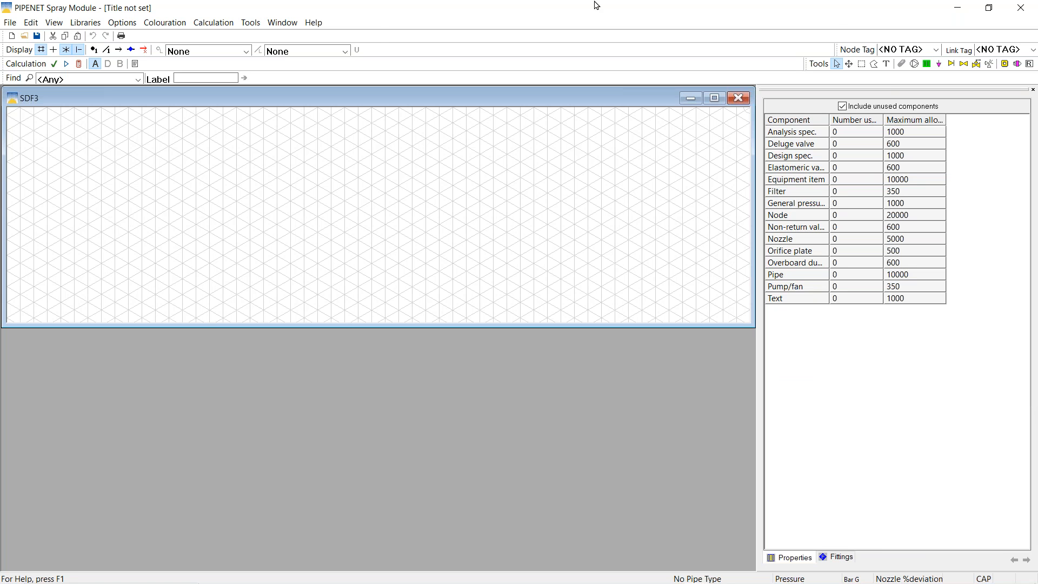
pyautogui.click(54, 25)
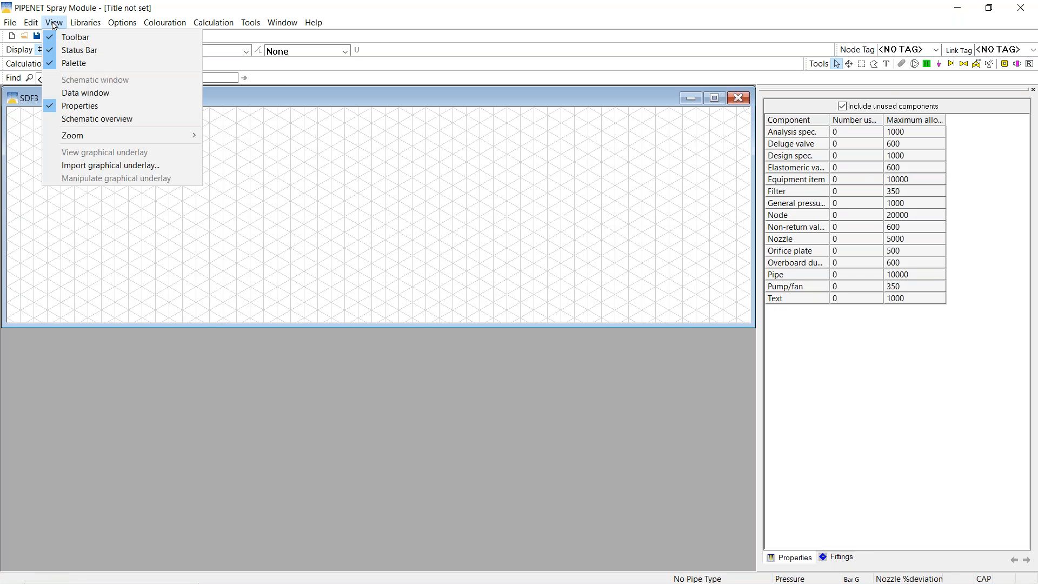
pyautogui.click(90, 93)
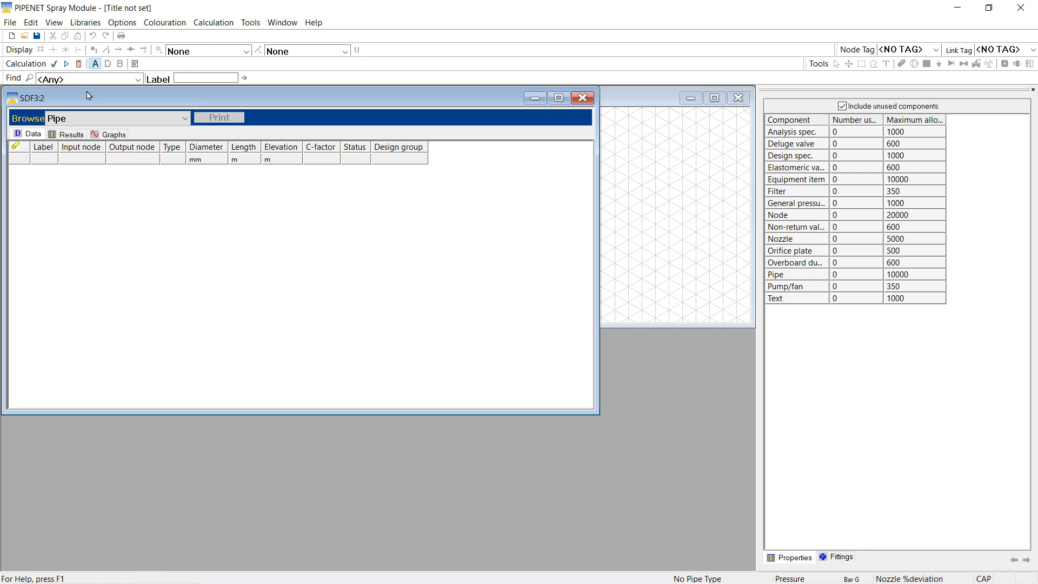
pyautogui.moveTo(90, 96); pyautogui.dragTo(95, 199)
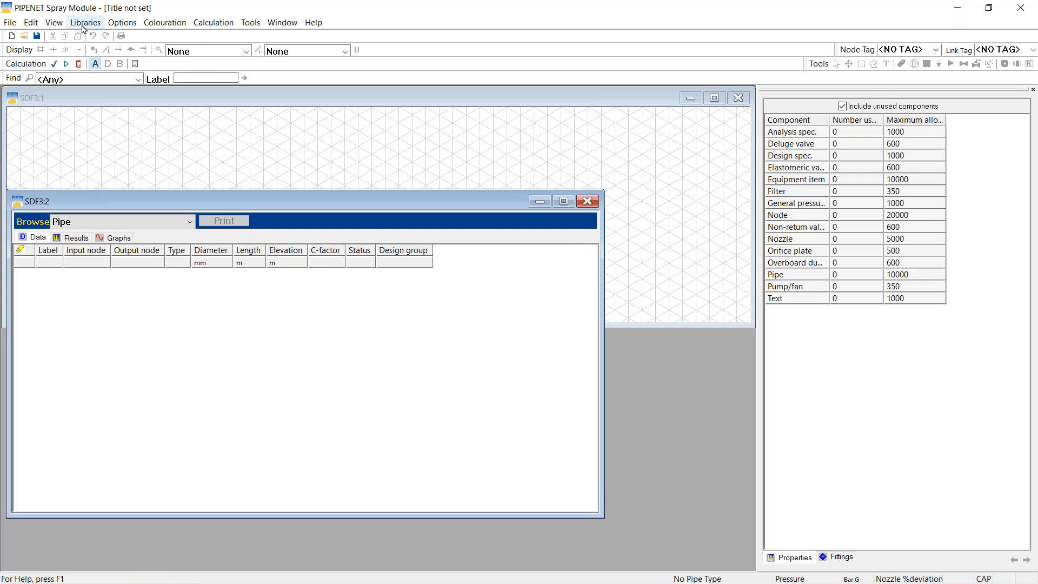
# Show the schematic overview docked below the component list and tile the drawing above the data window
pyautogui.click(56, 25)
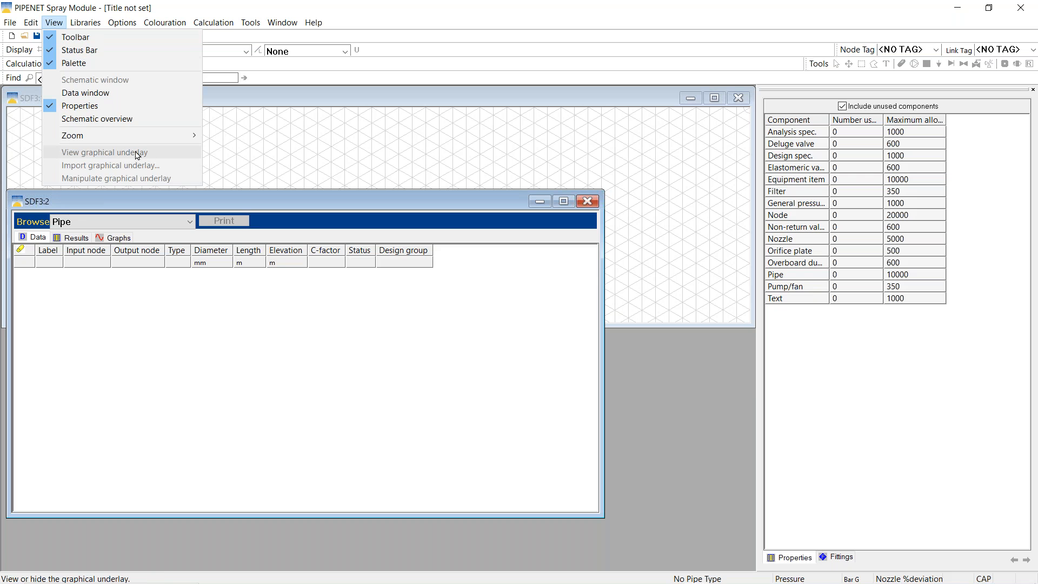
pyautogui.click(101, 122)
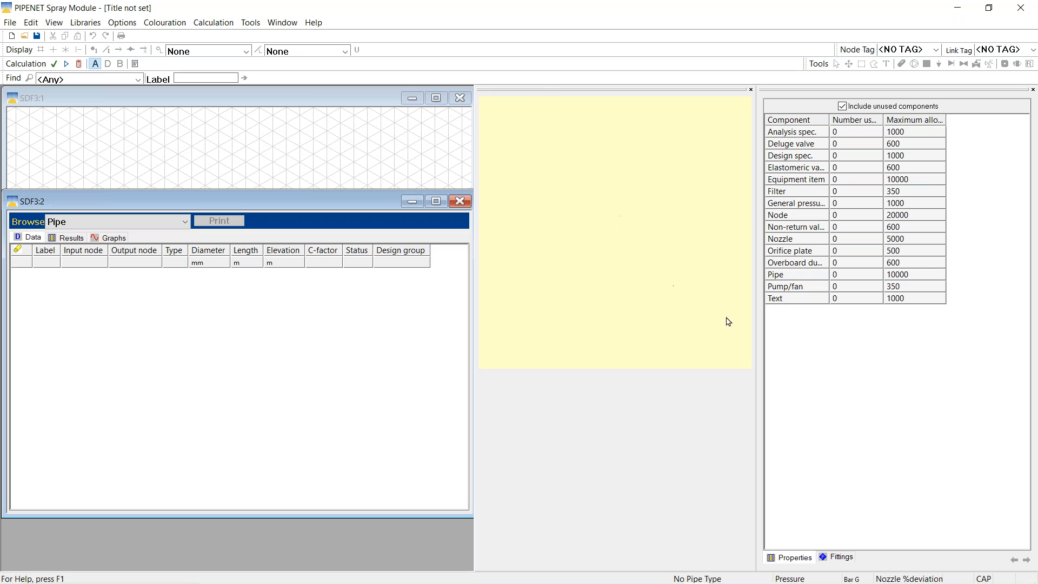
pyautogui.moveTo(831, 352); pyautogui.dragTo(876, 231)
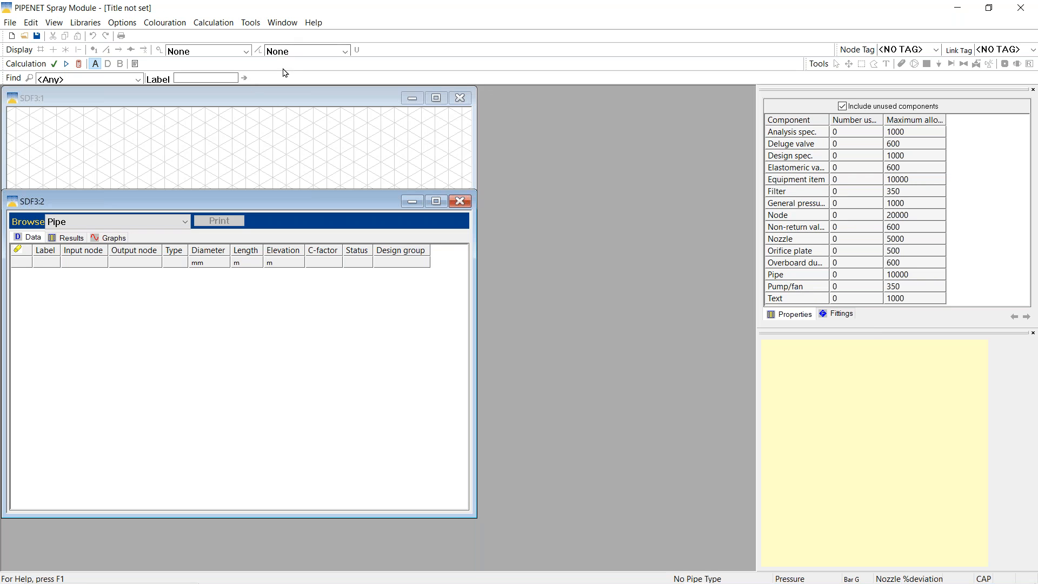
pyautogui.click(274, 101)
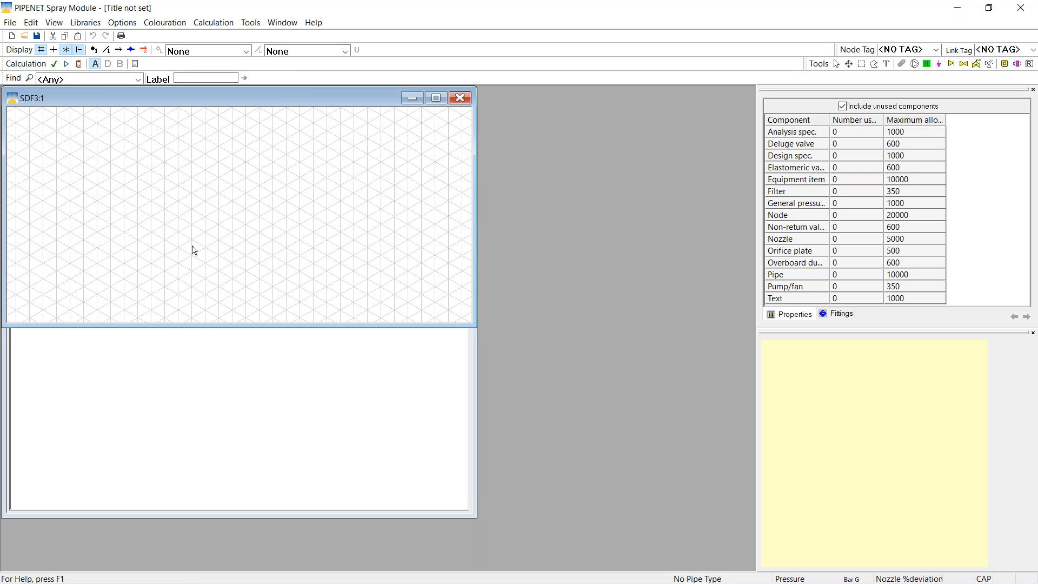
pyautogui.click(282, 23)
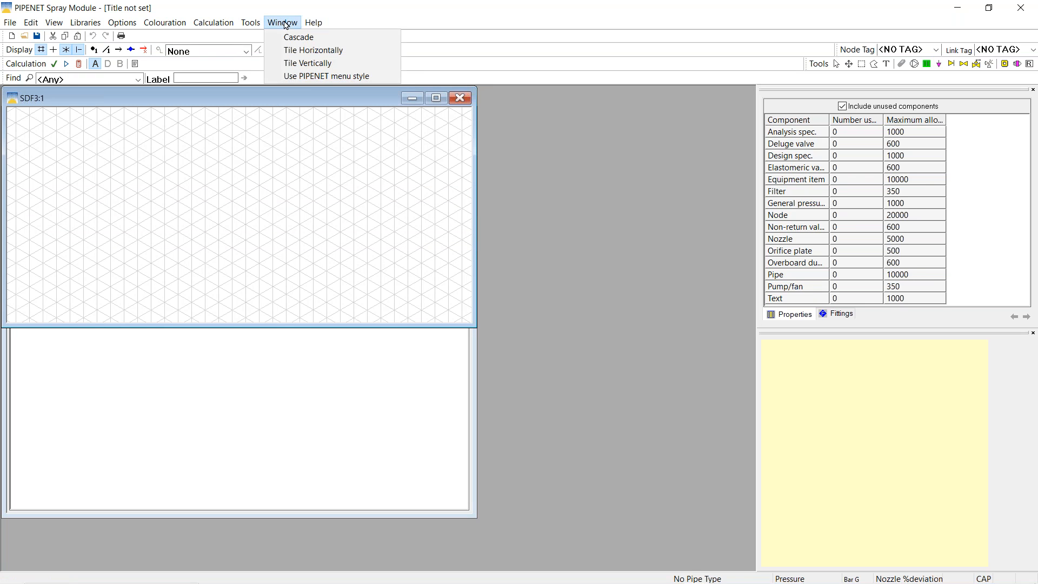
pyautogui.click(313, 50)
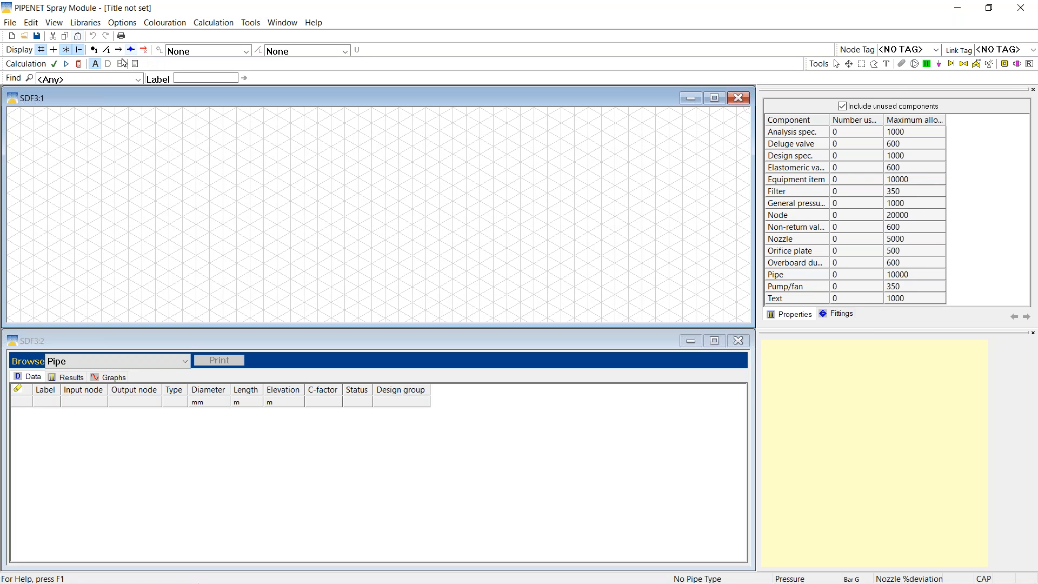
# Enter 'Demo' as the network's first title line, then view the Module Options page
pyautogui.click(133, 24)
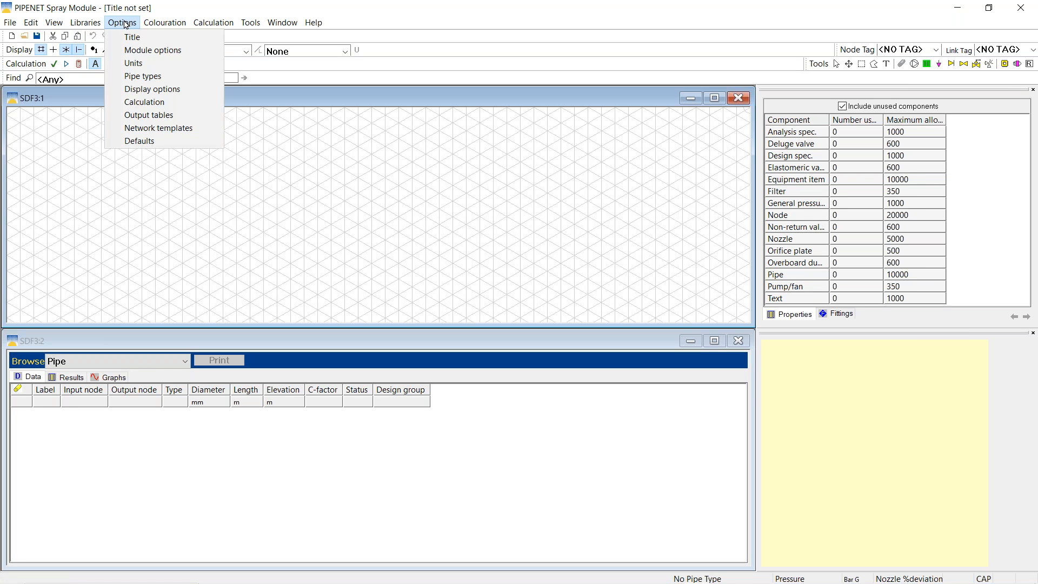
pyautogui.click(137, 40)
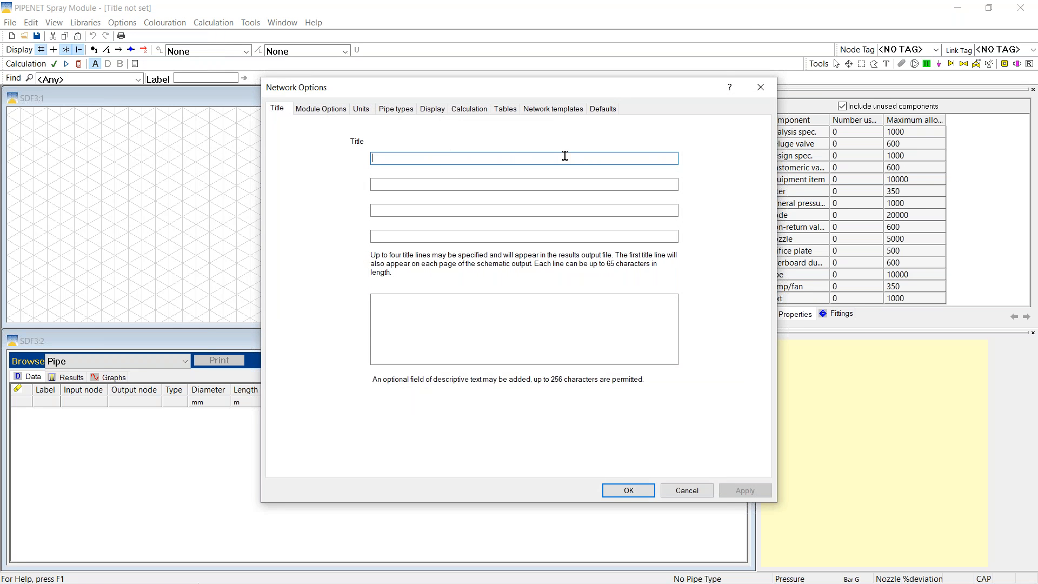
pyautogui.write('Demo')
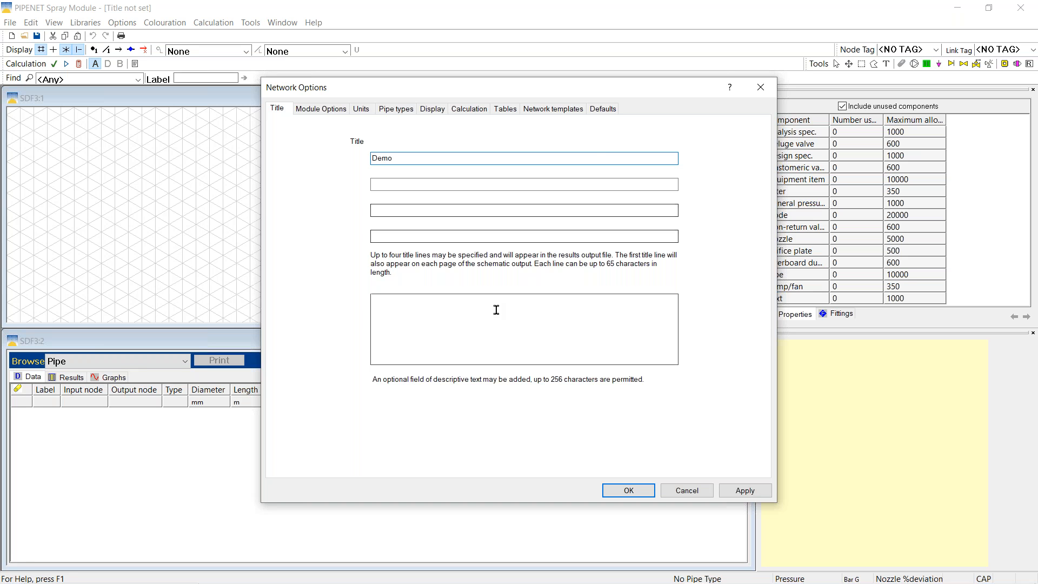
pyautogui.click(322, 110)
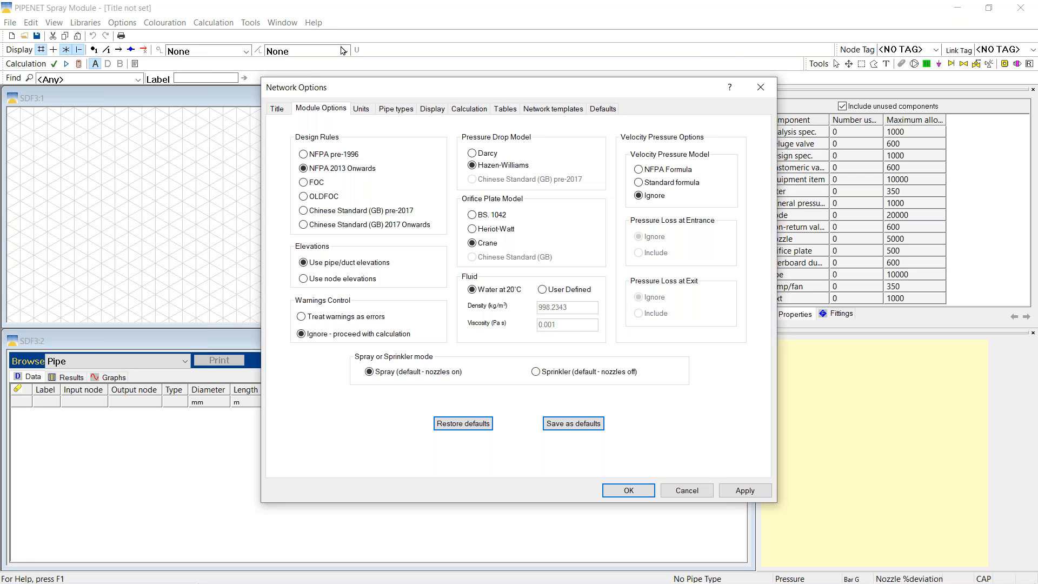
# Show the Units page, where the Demo network uses the Metric system
pyautogui.click(361, 110)
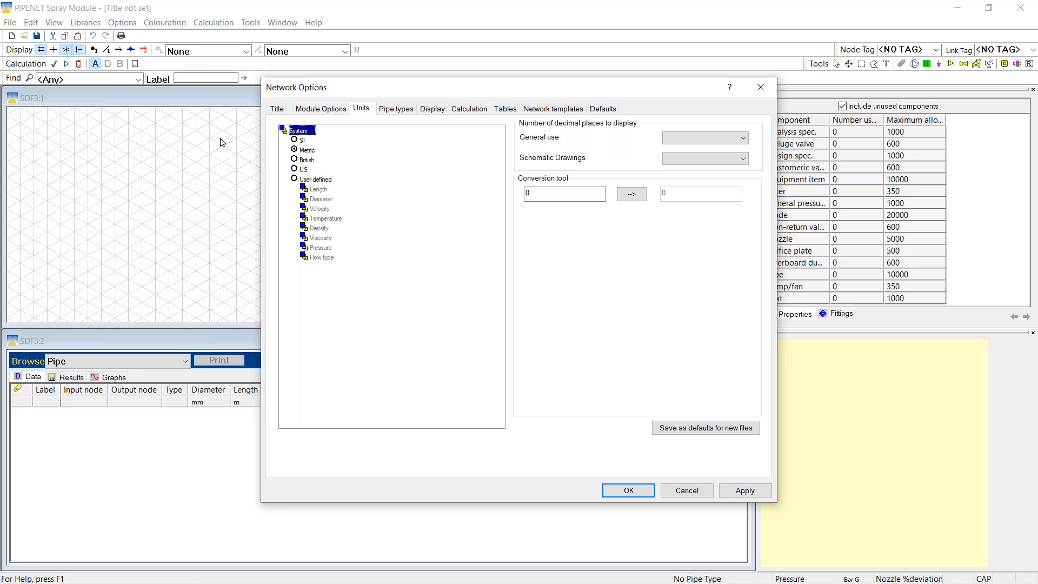
# Make units User defined, copied from Metric, with diameters in inches, then reselect Metric
pyautogui.click(308, 151)
pyautogui.click(294, 179)
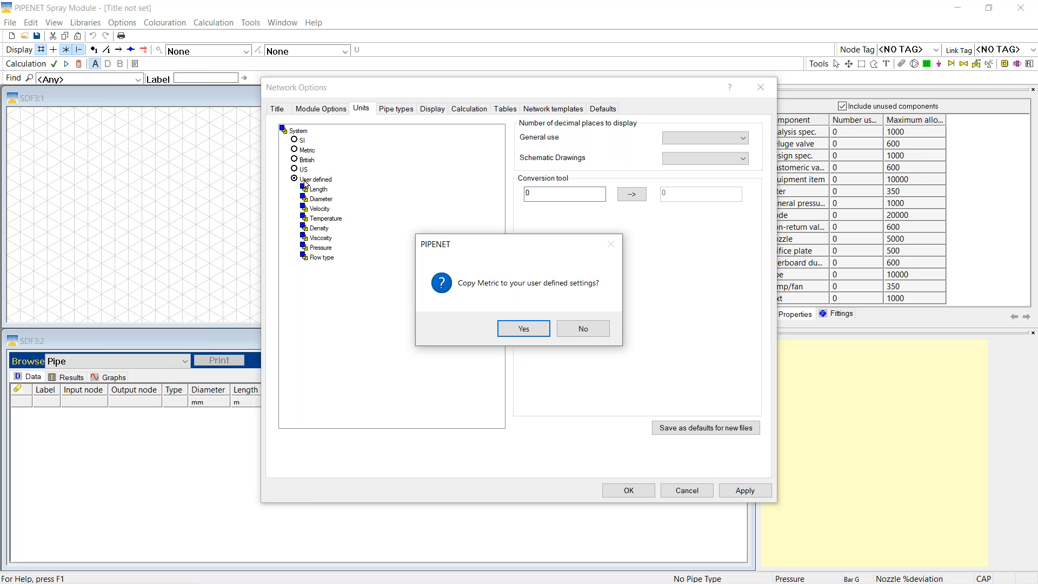
pyautogui.click(522, 328)
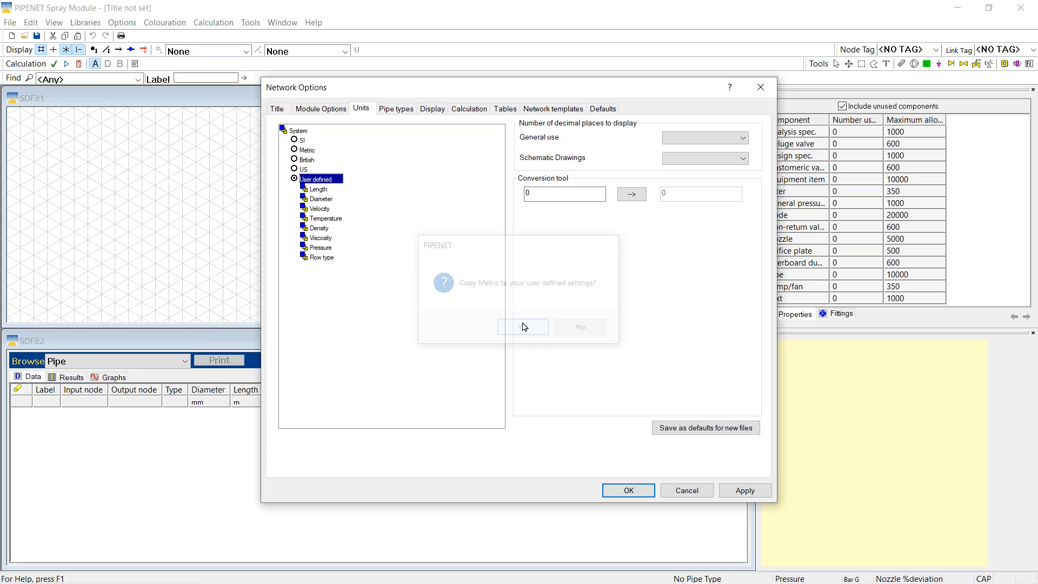
pyautogui.doubleClick(322, 201)
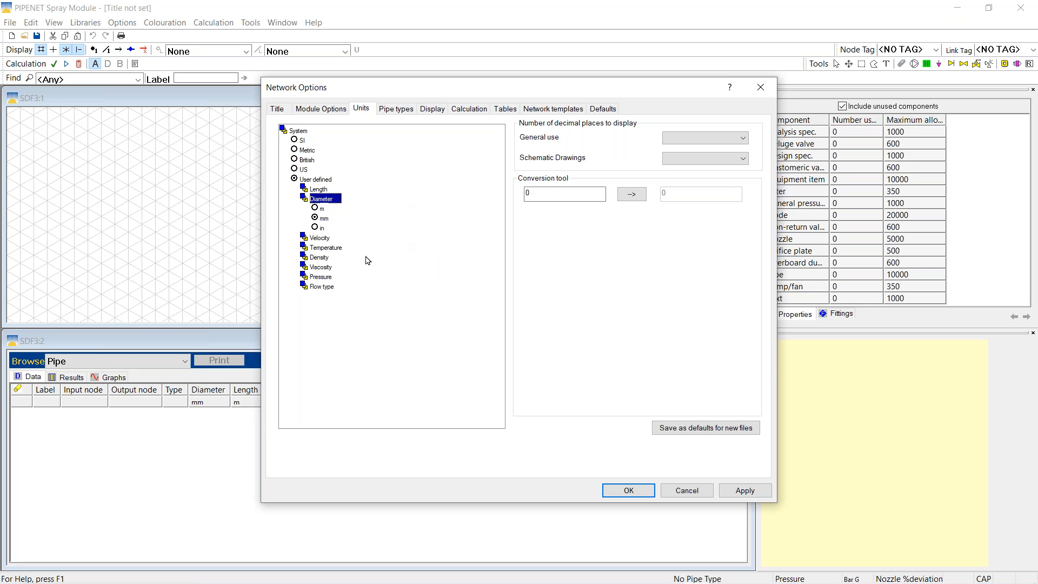
pyautogui.click(316, 228)
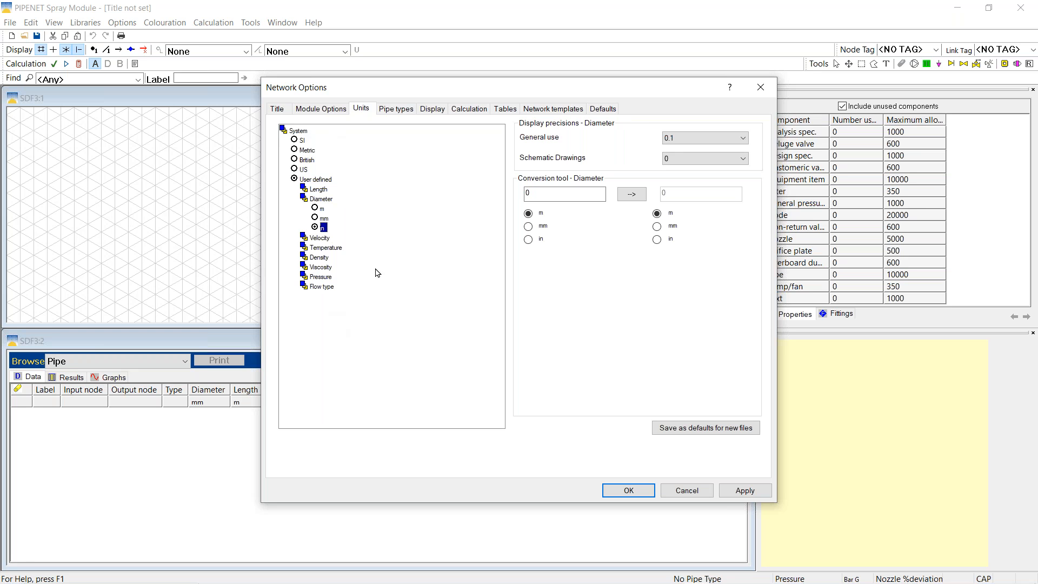
pyautogui.doubleClick(322, 277)
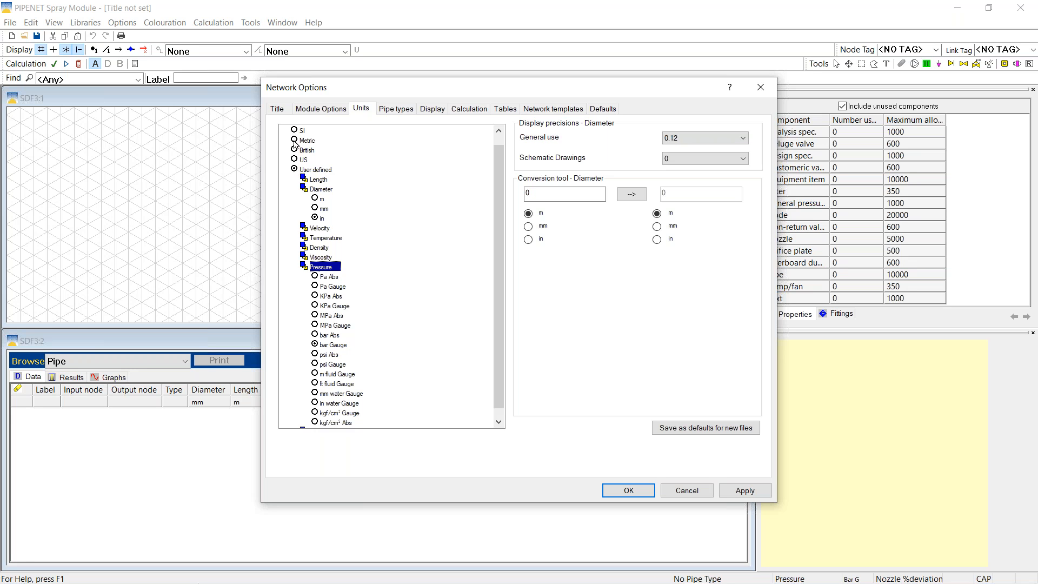
pyautogui.click(294, 142)
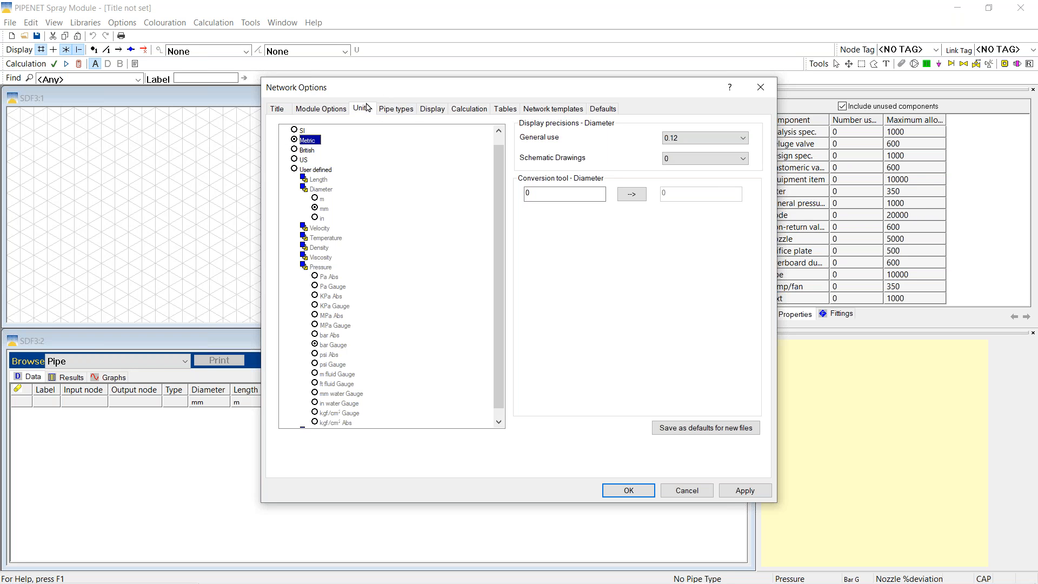
# Accept the Metric unit settings and close Network Options
pyautogui.click(620, 496)
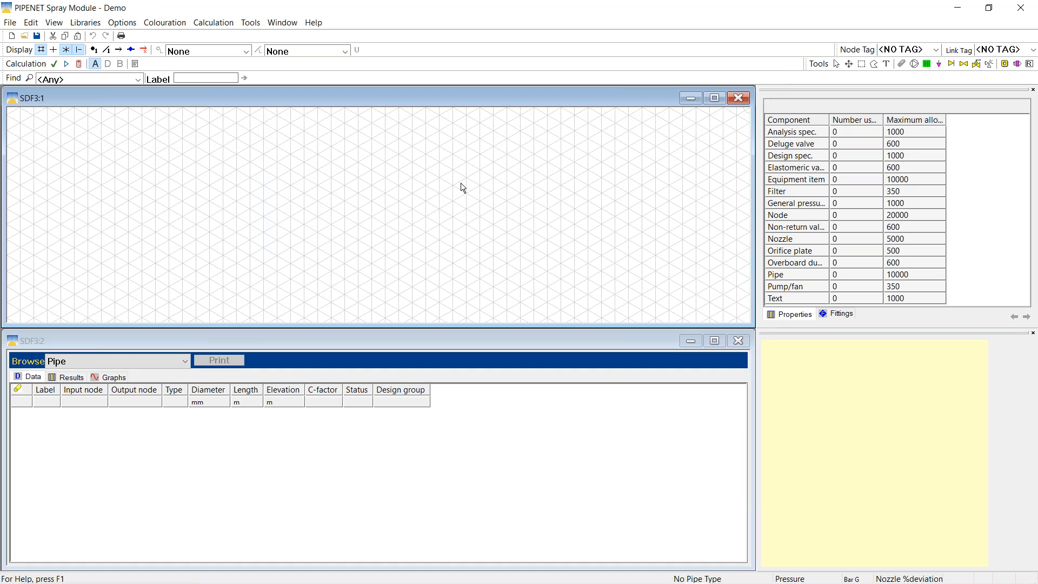
# Open the local pipe schedules library and start a new schedule named GRFPO
pyautogui.click(84, 26)
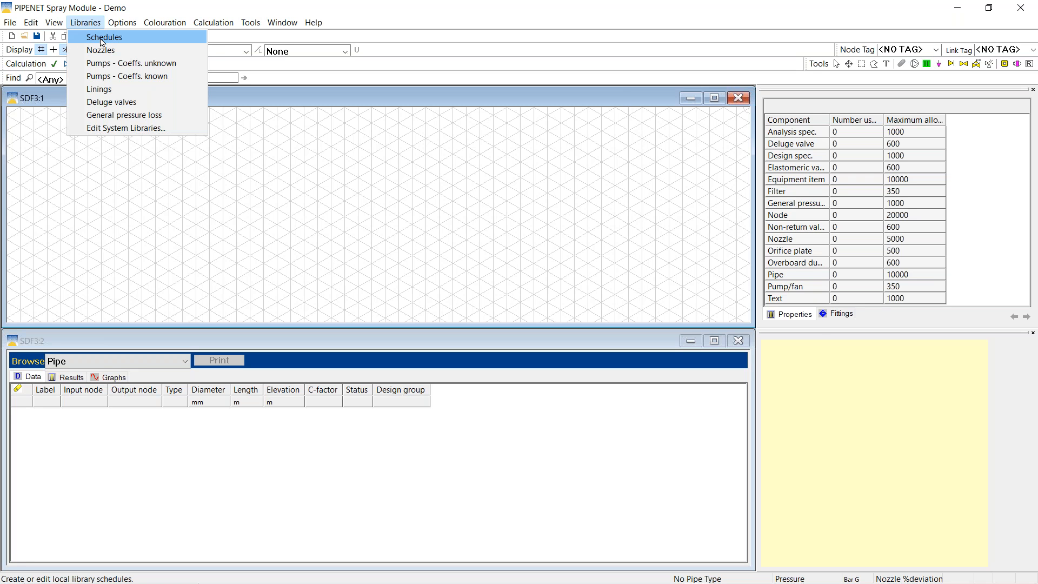
pyautogui.click(103, 38)
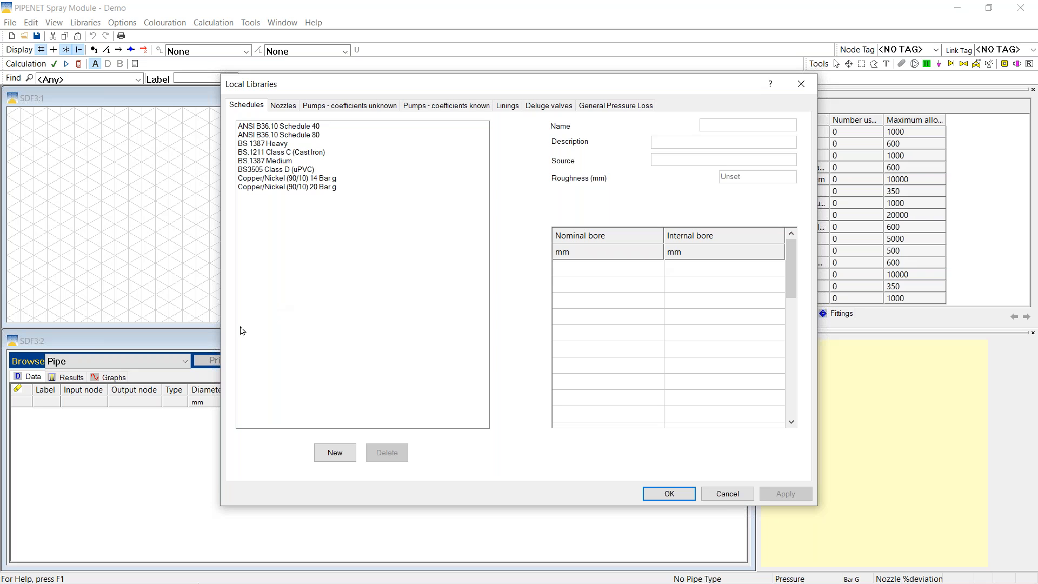
pyautogui.click(336, 454)
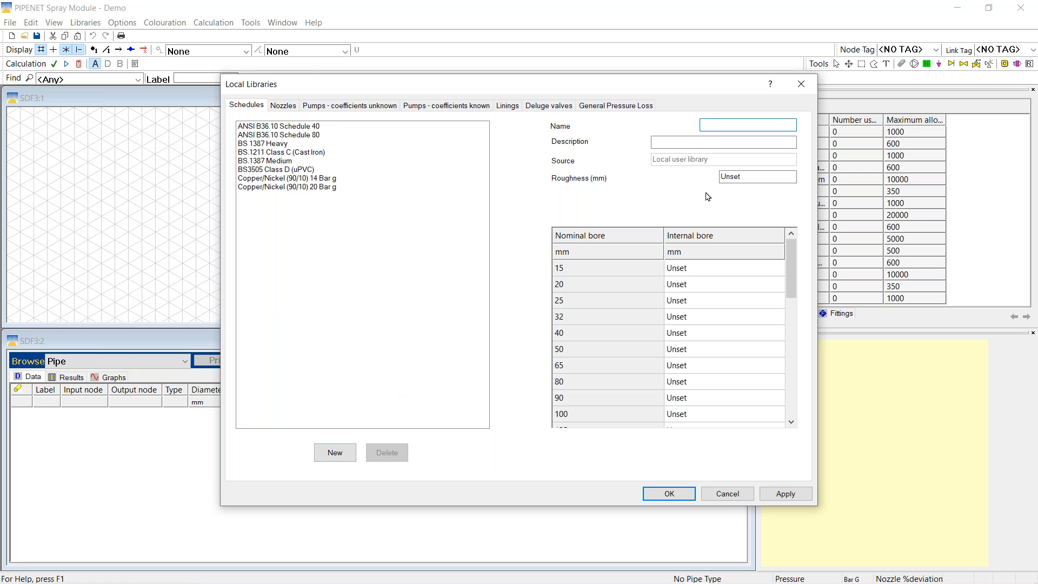
pyautogui.write('GRFPO')
pyautogui.press('Tab')
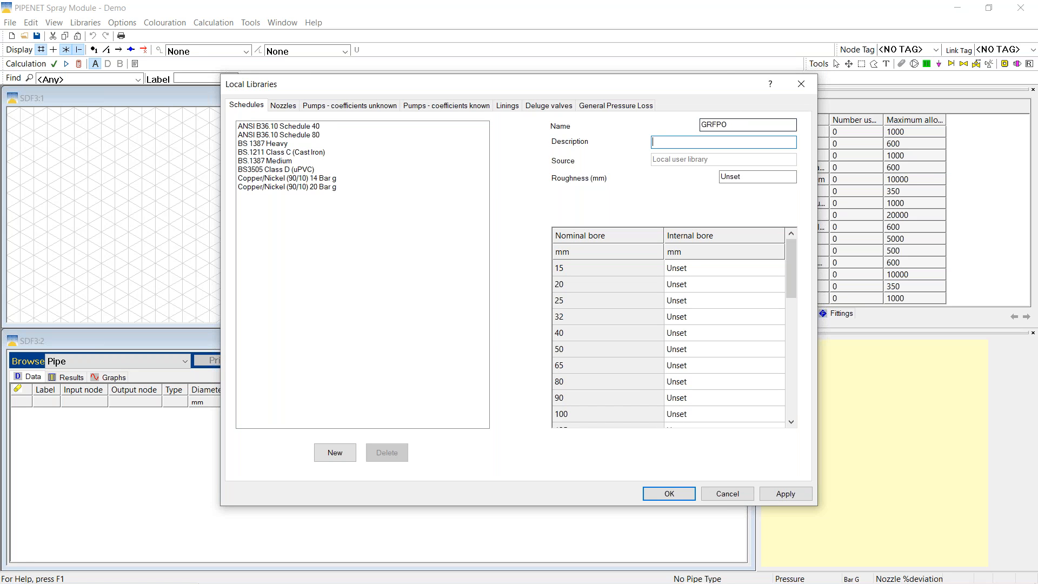
# Describe the schedule as Fiberglass, set roughness 0.0457 mm, and select the 25 mm bore
pyautogui.write('CFiberglass')
pyautogui.click(657, 141)
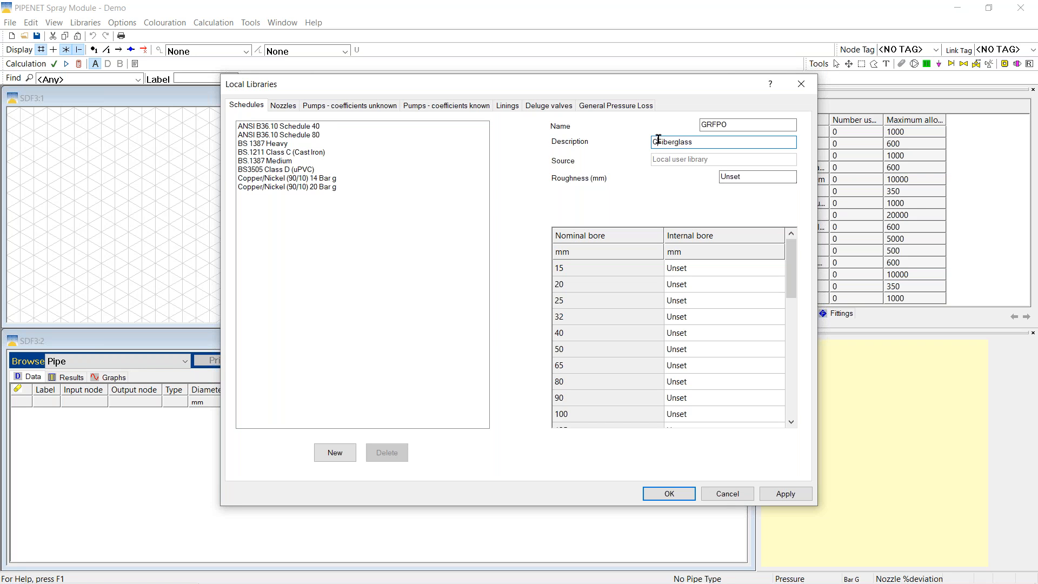
pyautogui.press('BackSpace')
pyautogui.doubleClick(757, 176)
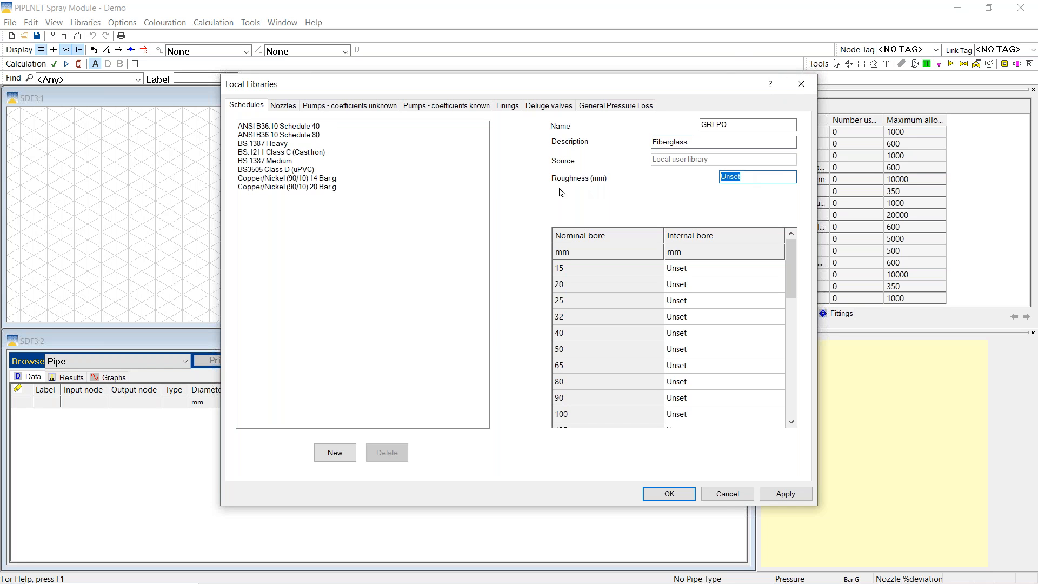
pyautogui.write('0.0457')
pyautogui.click(682, 306)
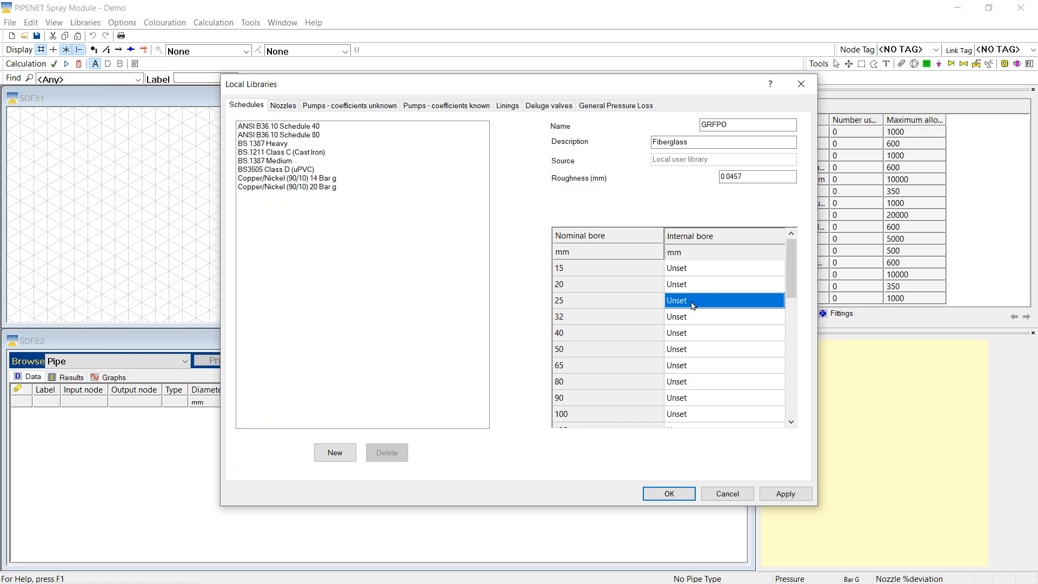
# Enter bores 24.56, 37.56, 52.34, 75.46 and 102.45 mm, then apply the Fiberglass schedule
pyautogui.write('24.56')
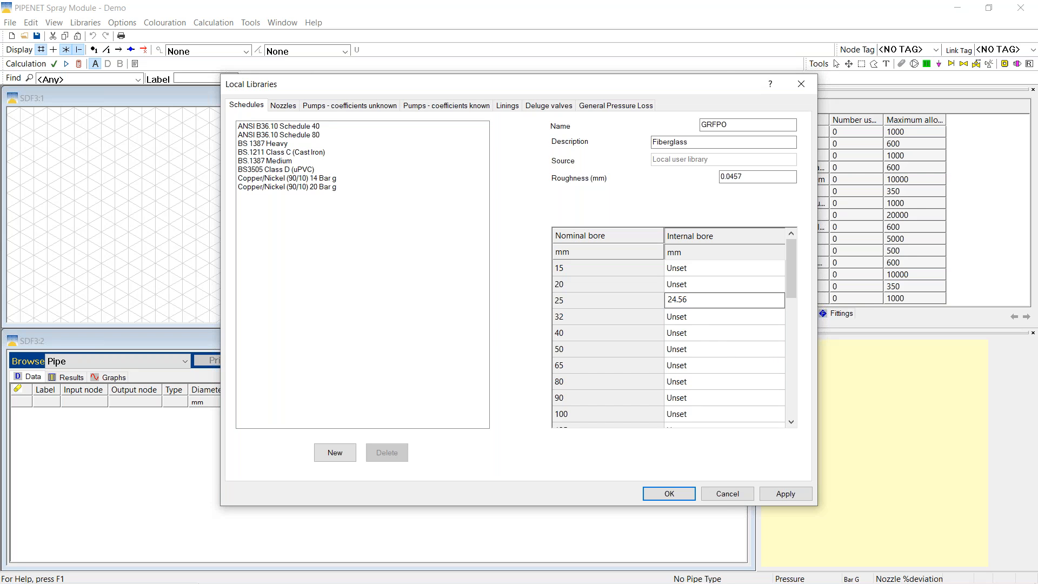
pyautogui.click(687, 335)
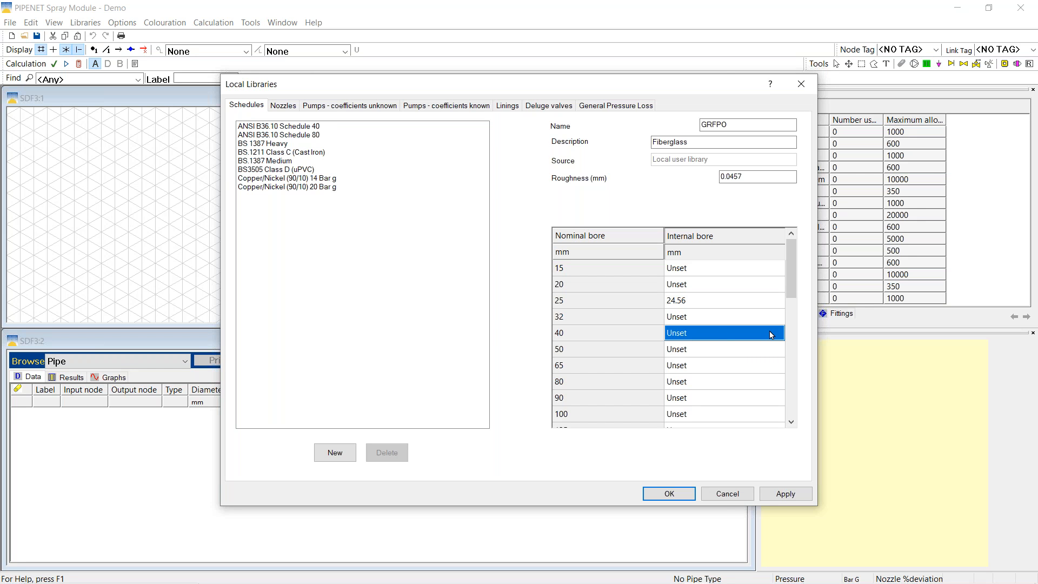
pyautogui.write('37.56')
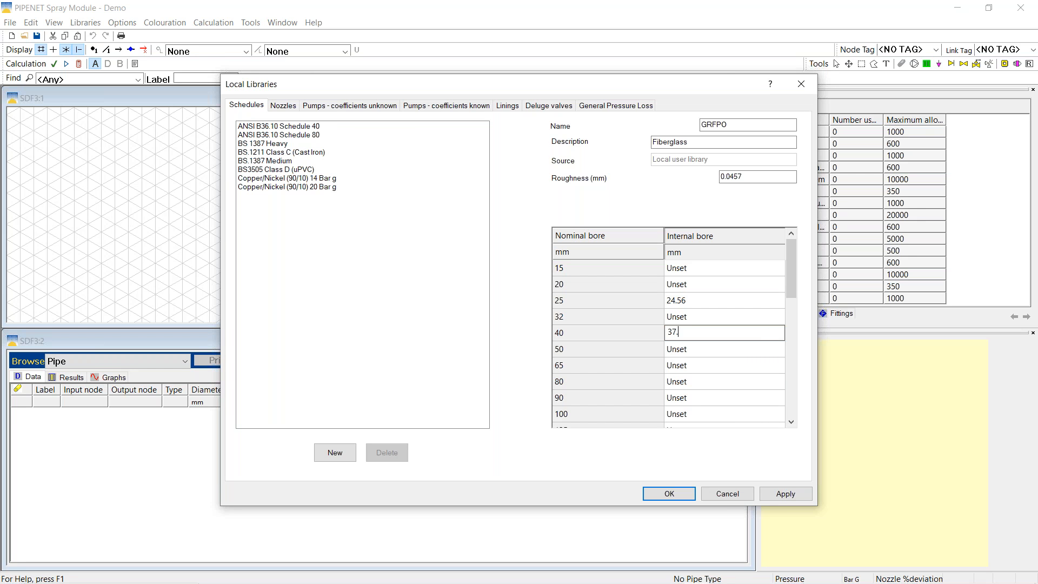
pyautogui.click(679, 354)
pyautogui.write('52')
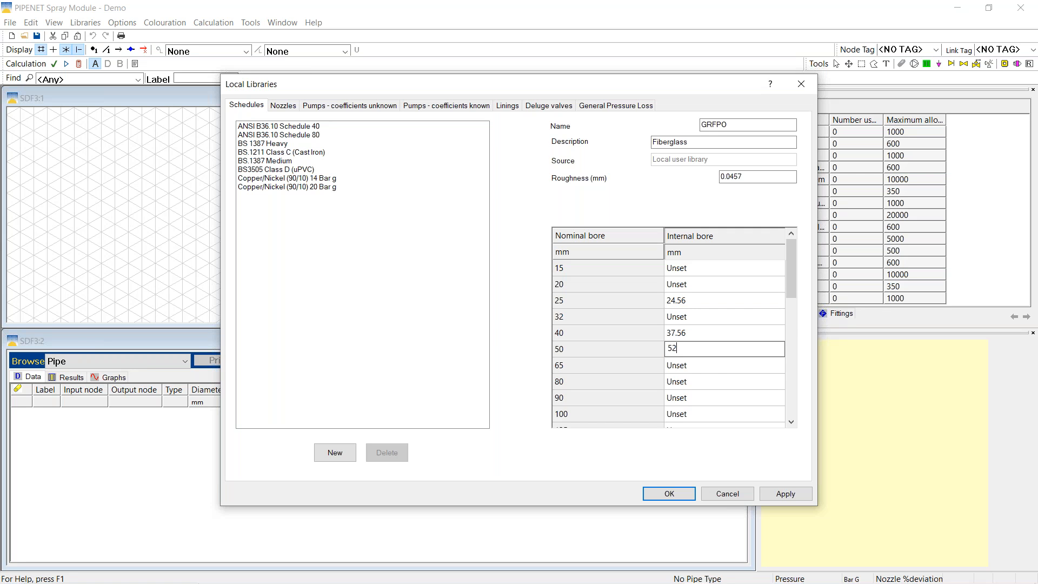
pyautogui.write('.34')
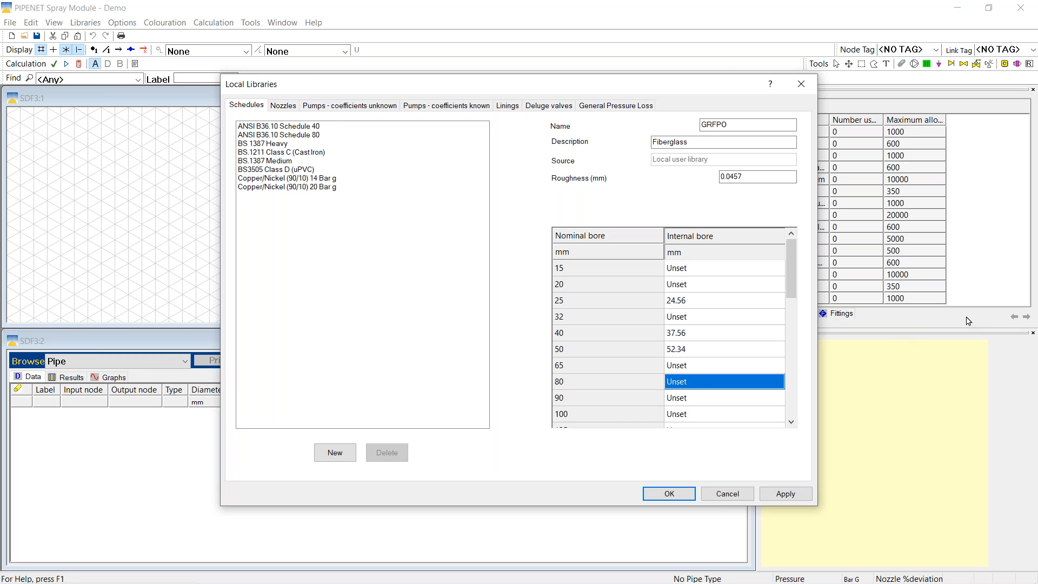
pyautogui.write('75.46')
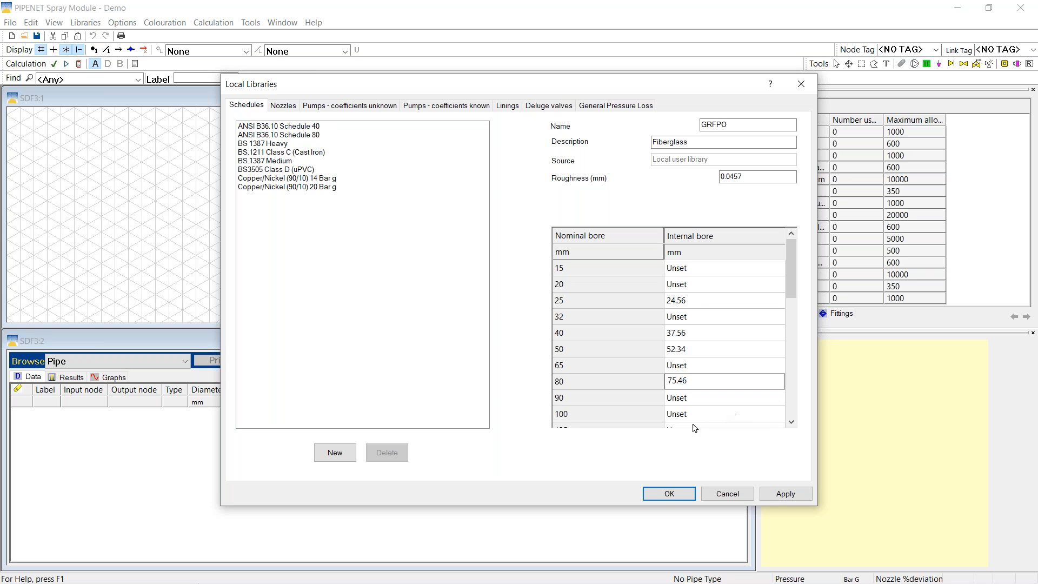
pyautogui.click(683, 420)
pyautogui.write('102.45')
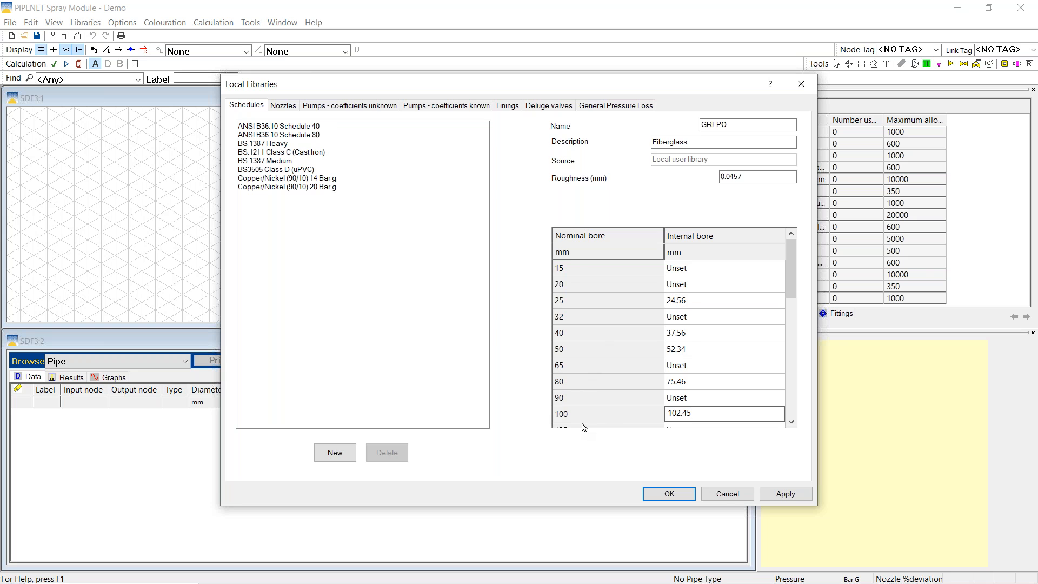
pyautogui.click(774, 496)
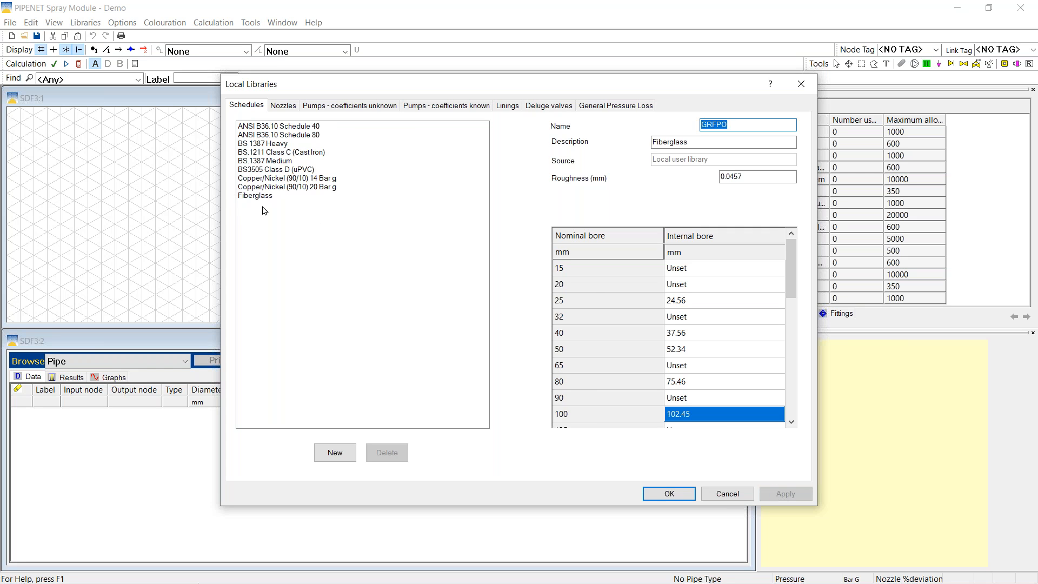
# Add a new local nozzle named MV K45 with description 'Med vel K45'
pyautogui.click(283, 107)
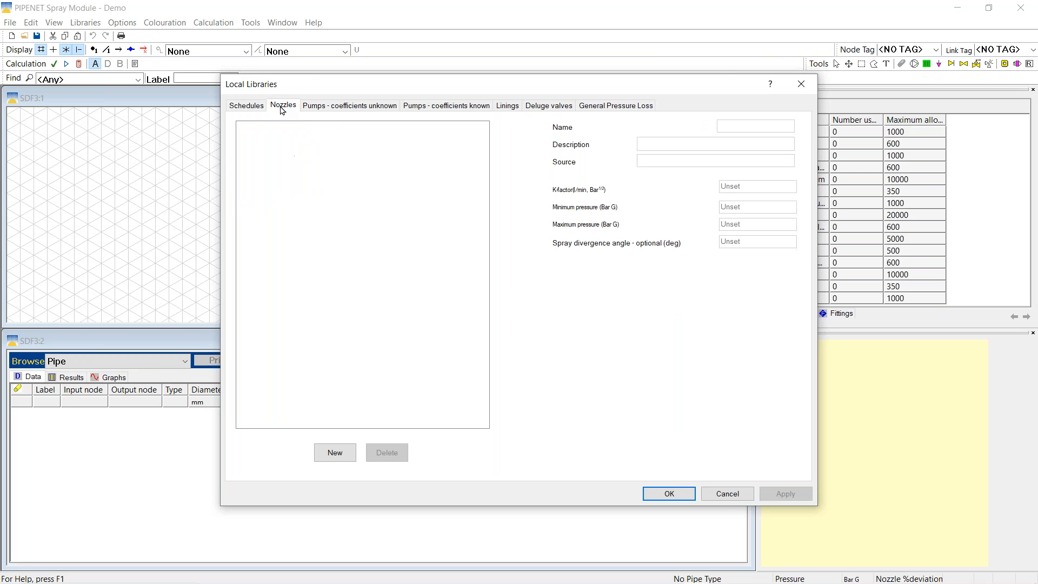
pyautogui.click(331, 458)
pyautogui.click(760, 122)
pyautogui.write('MV')
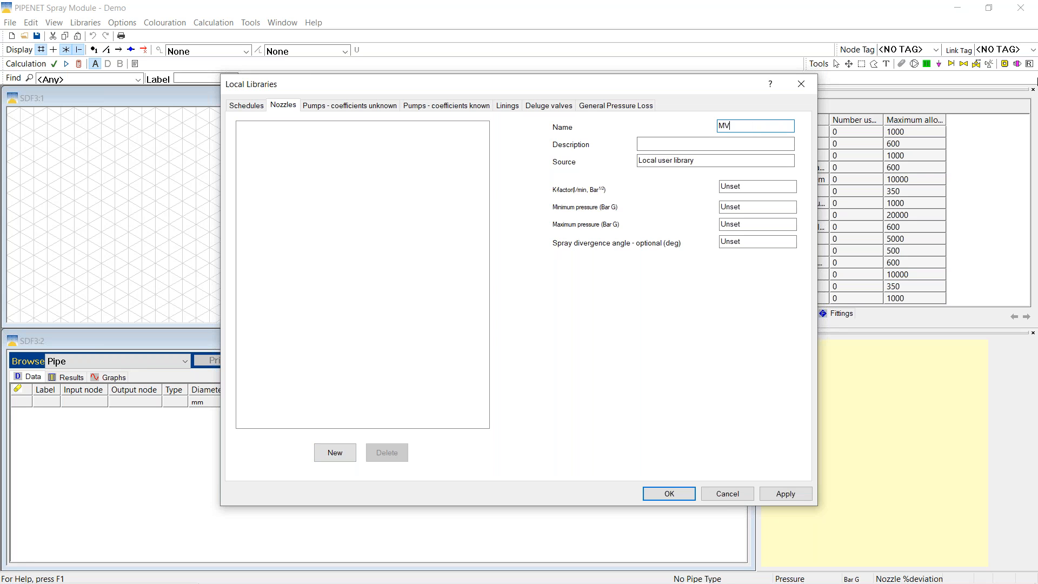
pyautogui.write(' K45')
pyautogui.click(657, 142)
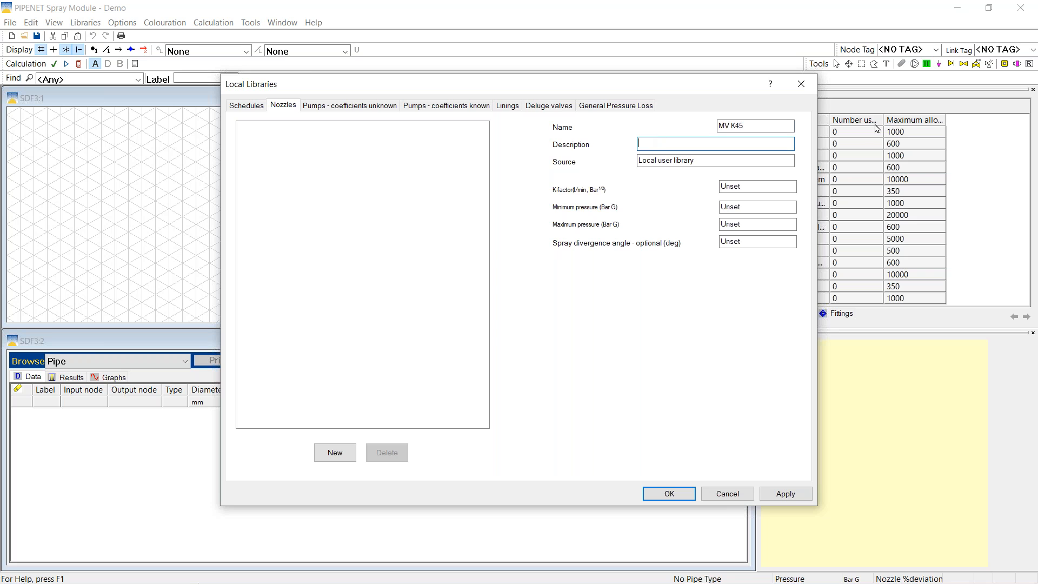
pyautogui.write('Med vel K45')
# Give the MV K45 nozzle K-factor 45, minimum pressure 1 and maximum pressure 10
pyautogui.doubleClick(746, 186)
pyautogui.write('45')
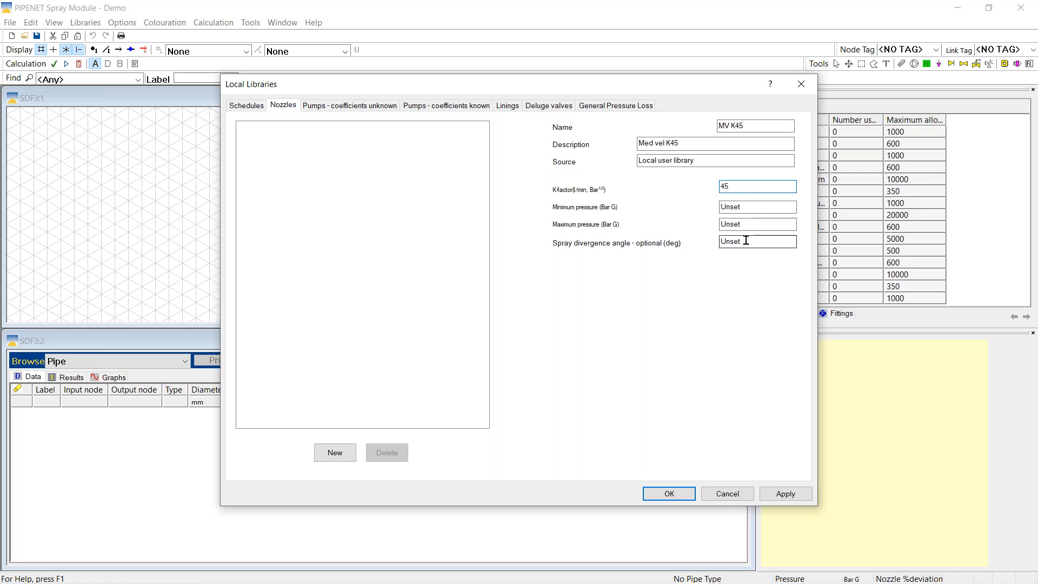
pyautogui.doubleClick(750, 206)
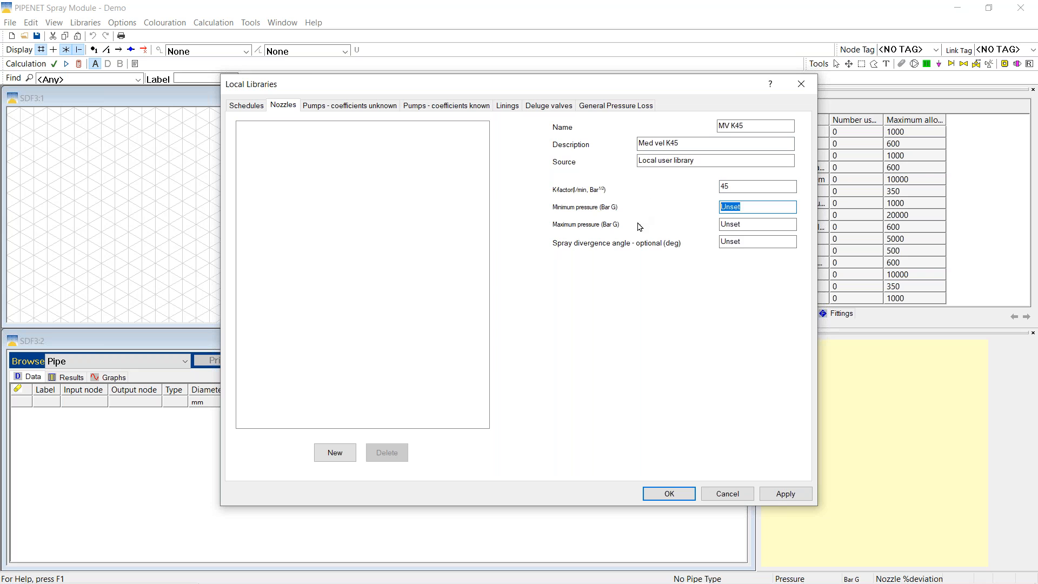
pyautogui.write('1')
pyautogui.doubleClick(760, 225)
pyautogui.write('1')
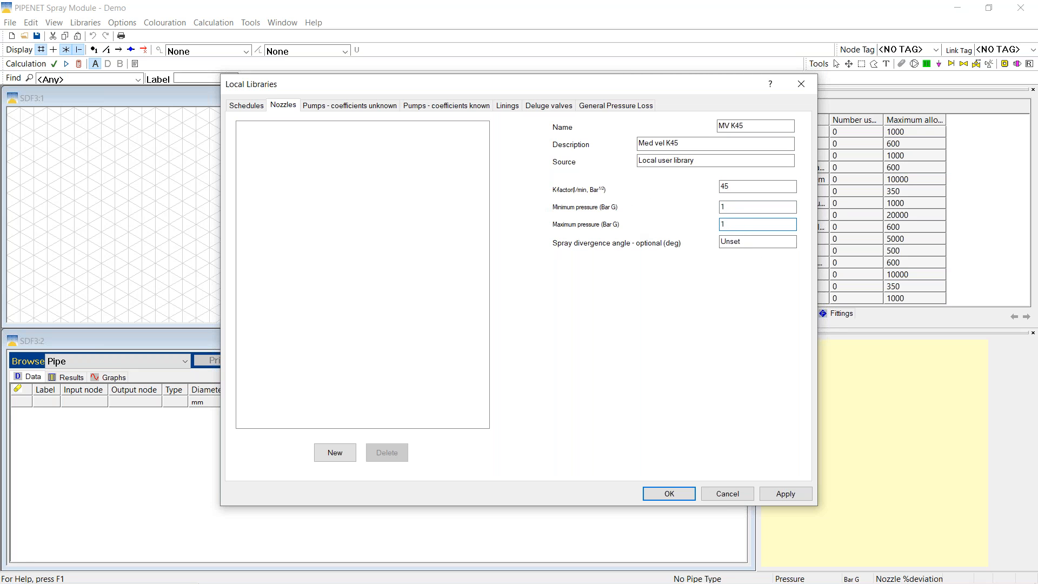
pyautogui.write('0')
# Save the Med vel K45 nozzle, then start a new nozzle HV K56 described 'High vel K56'
pyautogui.click(781, 499)
pyautogui.click(334, 453)
pyautogui.write('HV K56')
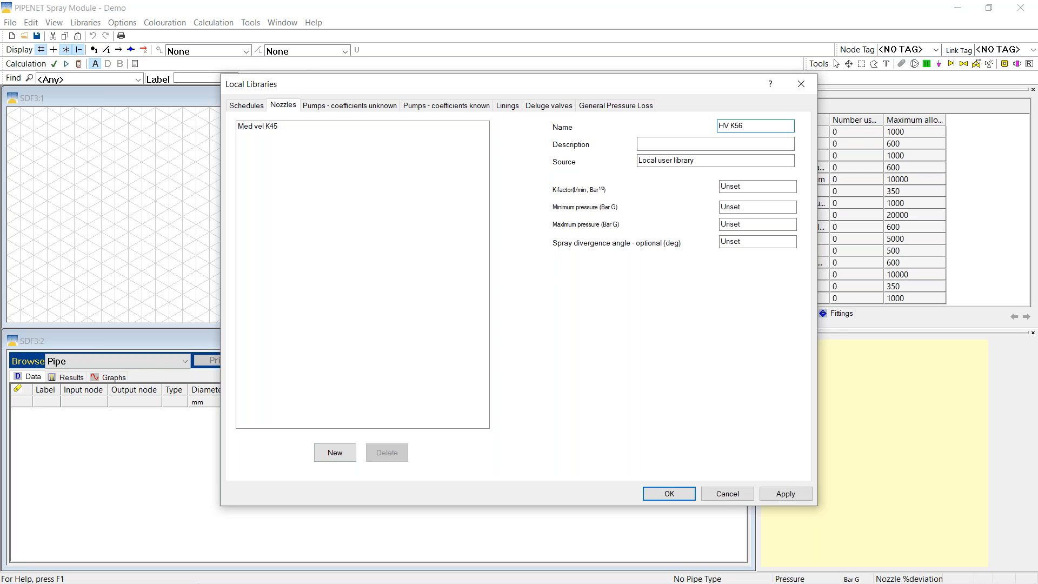
pyautogui.click(665, 145)
pyautogui.write('High vel K56')
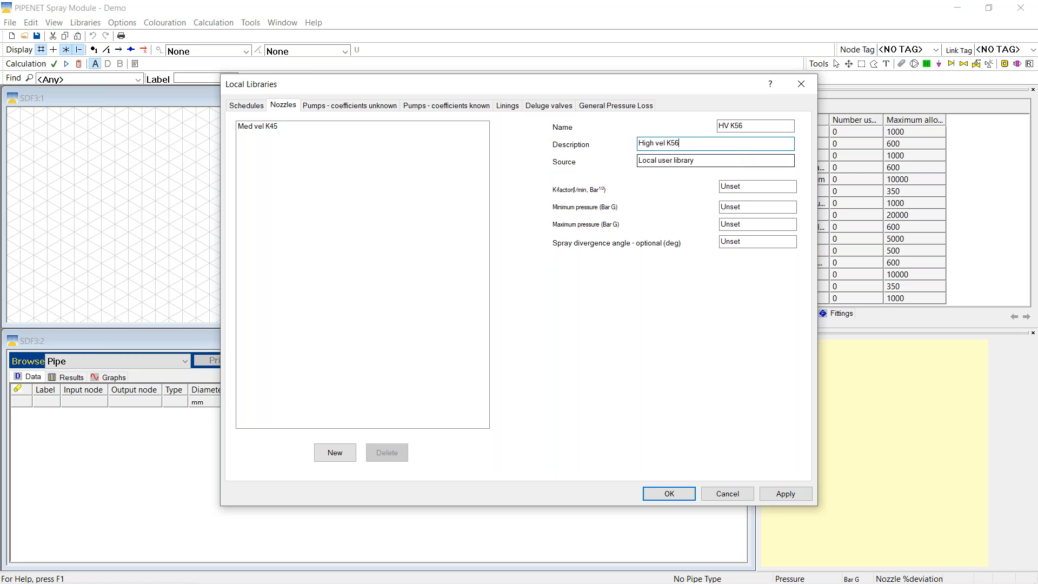
# Give HV K56 K-factor 56 and a 2–8 bar G pressure range, then save and close the library
pyautogui.click(755, 186)
pyautogui.write('56')
pyautogui.press('Tab')
pyautogui.write('2')
pyautogui.press('Tab')
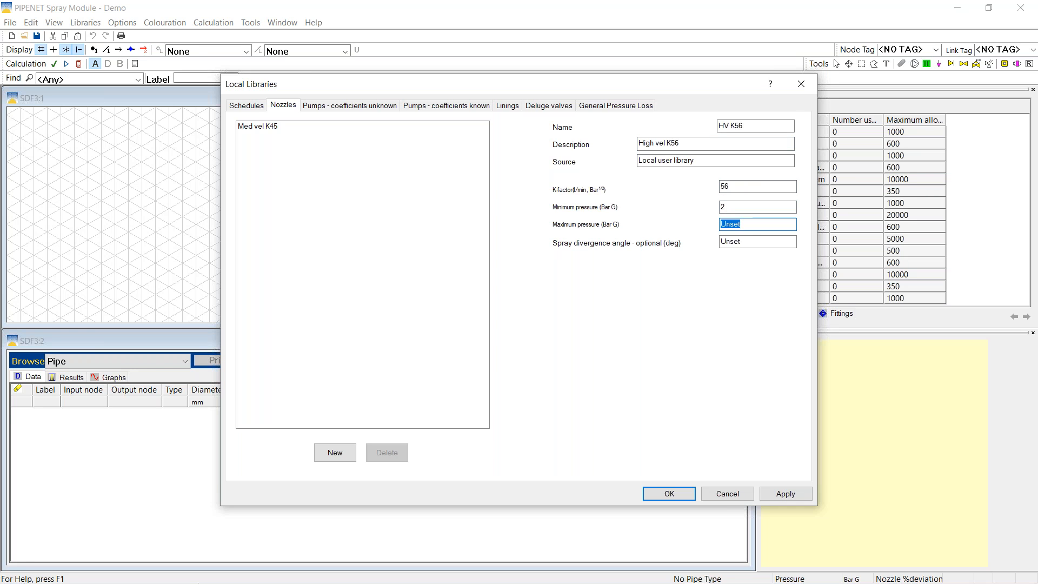
pyautogui.write('8')
pyautogui.press('Tab')
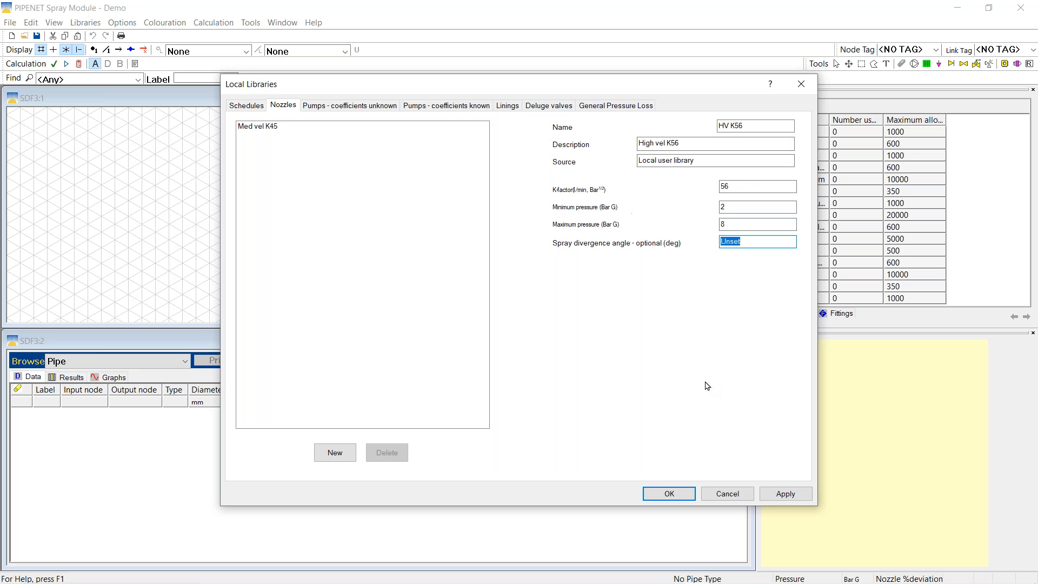
pyautogui.click(786, 494)
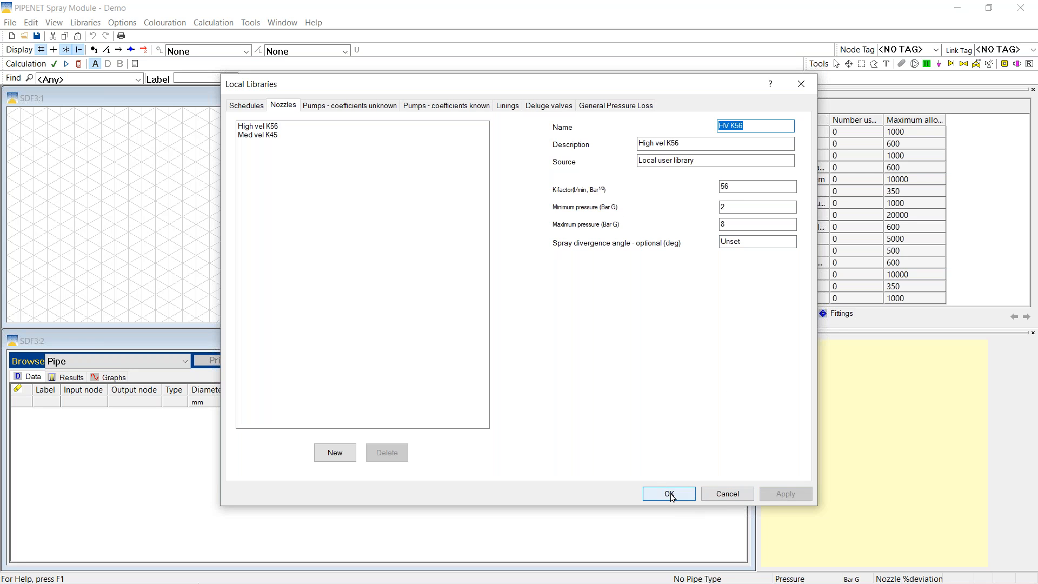
pyautogui.click(669, 495)
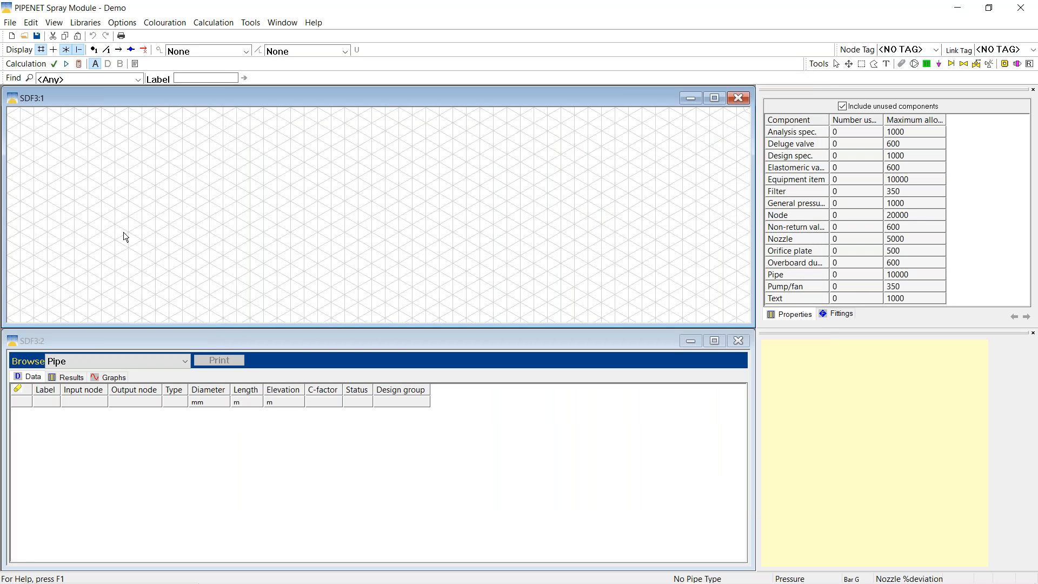
# Use Save As and browse to the 00000. Webinar - Spray - Basic and Advanced folder on C:
pyautogui.click(11, 24)
pyautogui.click(39, 93)
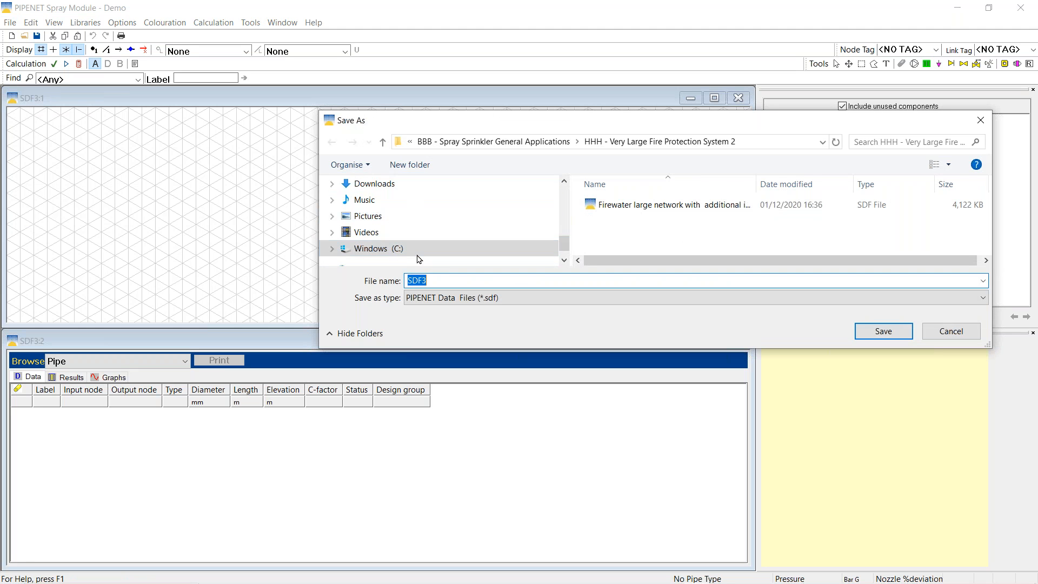
pyautogui.click(418, 252)
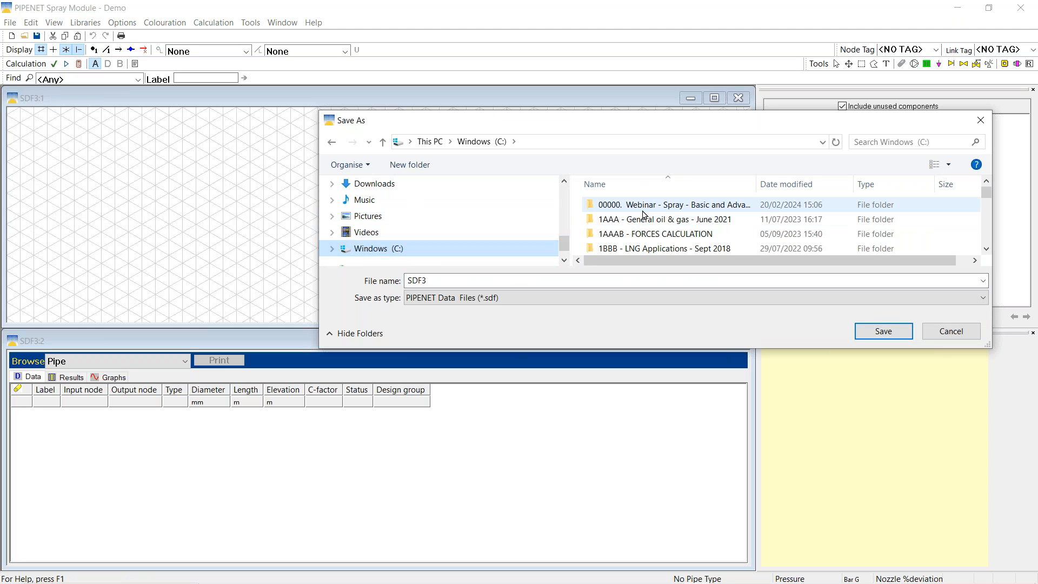
pyautogui.doubleClick(643, 207)
pyautogui.click(430, 280)
pyautogui.doubleClick(430, 280)
# Replace the default name SDF3 with Demo 2, save, and switch to File Explorer
pyautogui.write('DSemo')
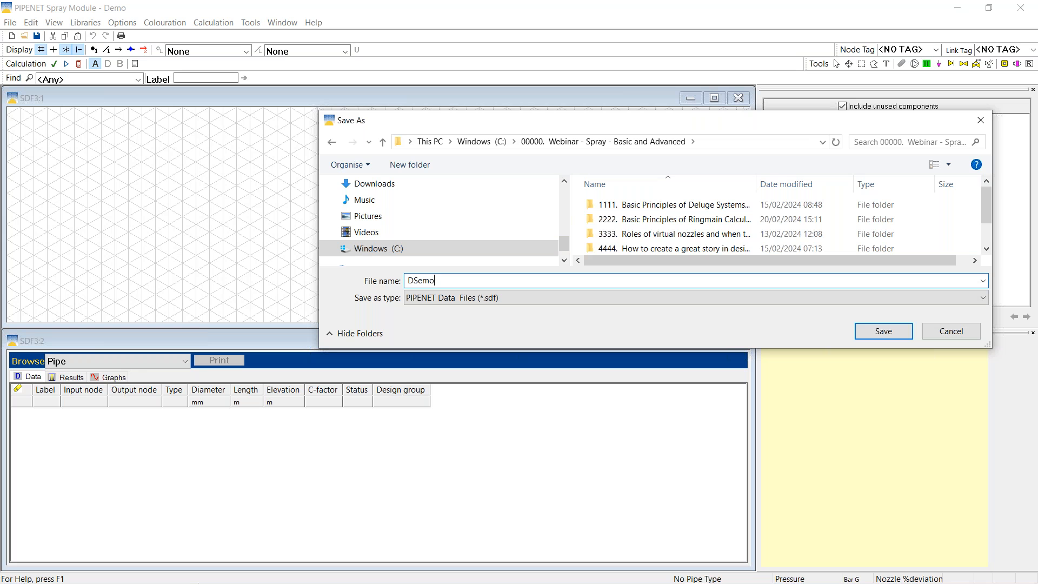
pyautogui.press('BackSpace')
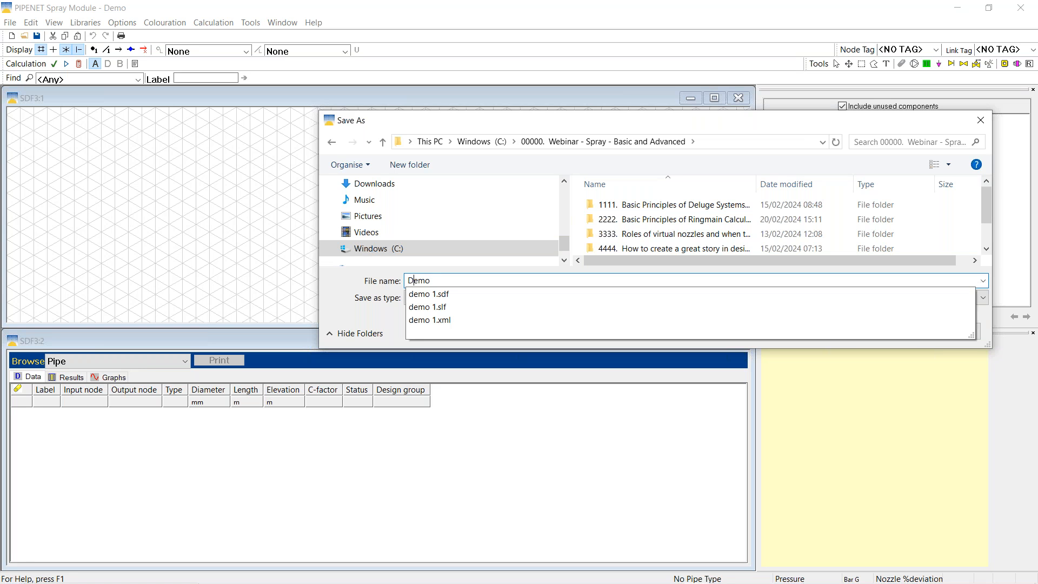
pyautogui.click(473, 276)
pyautogui.write('2')
pyautogui.click(887, 332)
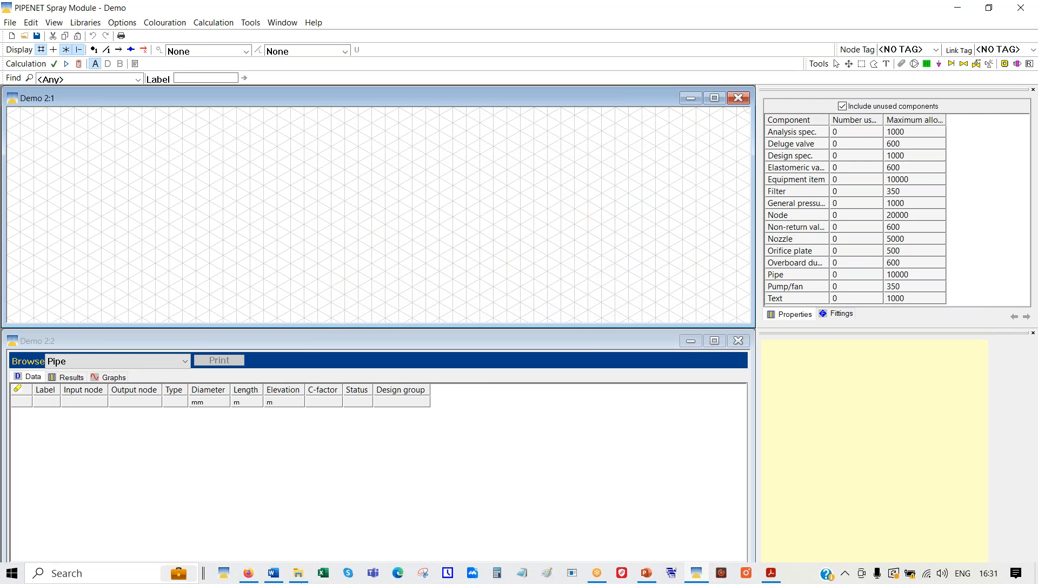
pyautogui.click(301, 580)
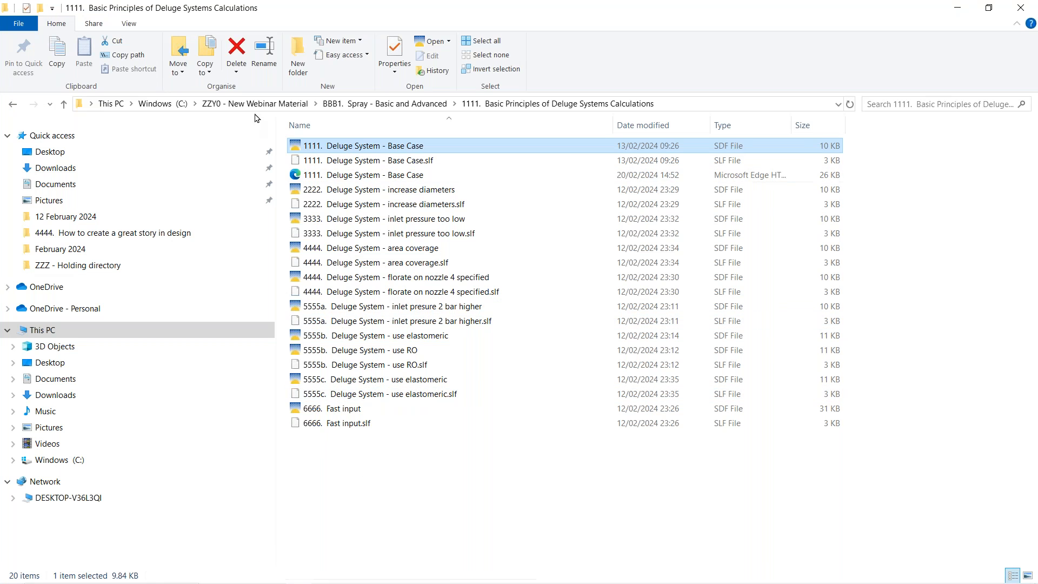
# Check the spray webinar folder on C: for Demo 2 and Demo 2.slf, then close Explorer
pyautogui.click(173, 106)
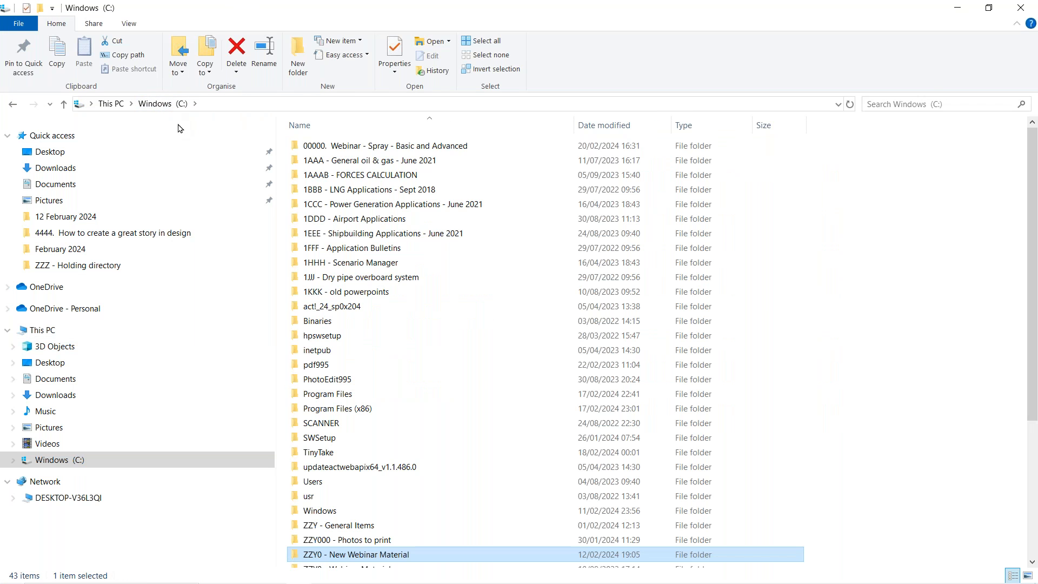
pyautogui.doubleClick(377, 146)
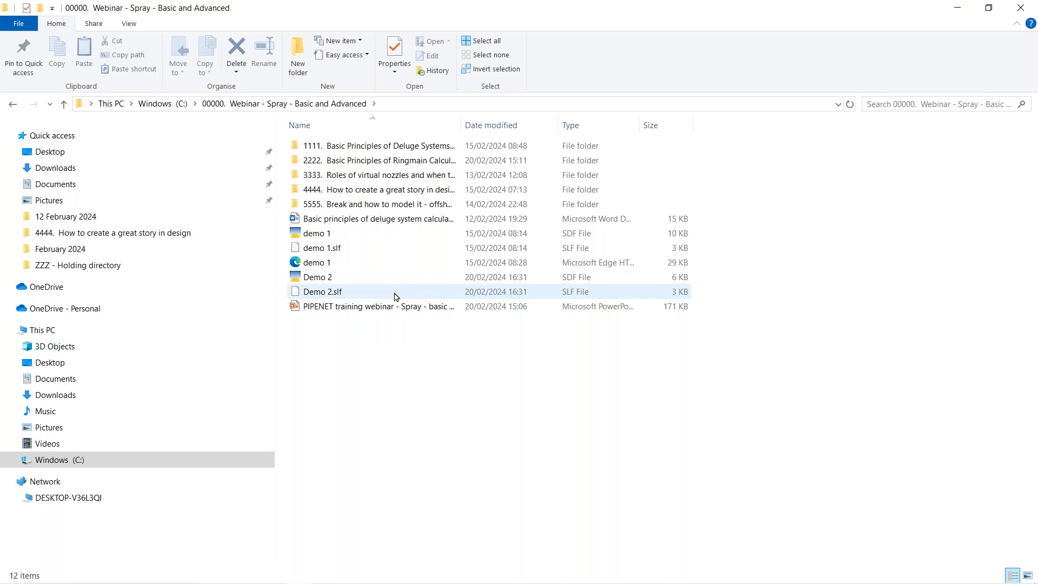
pyautogui.click(1022, 6)
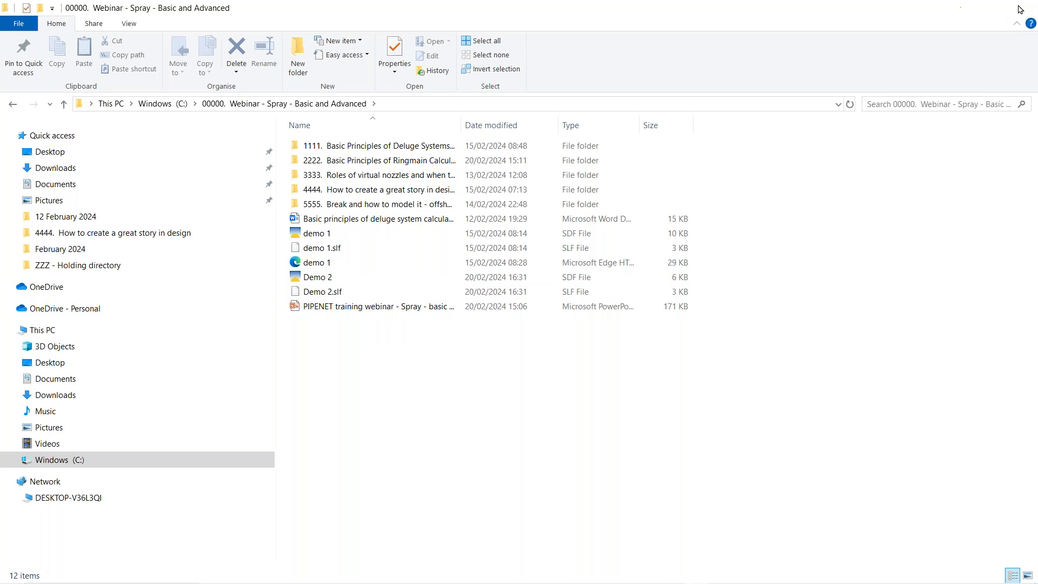
pyautogui.click(11, 25)
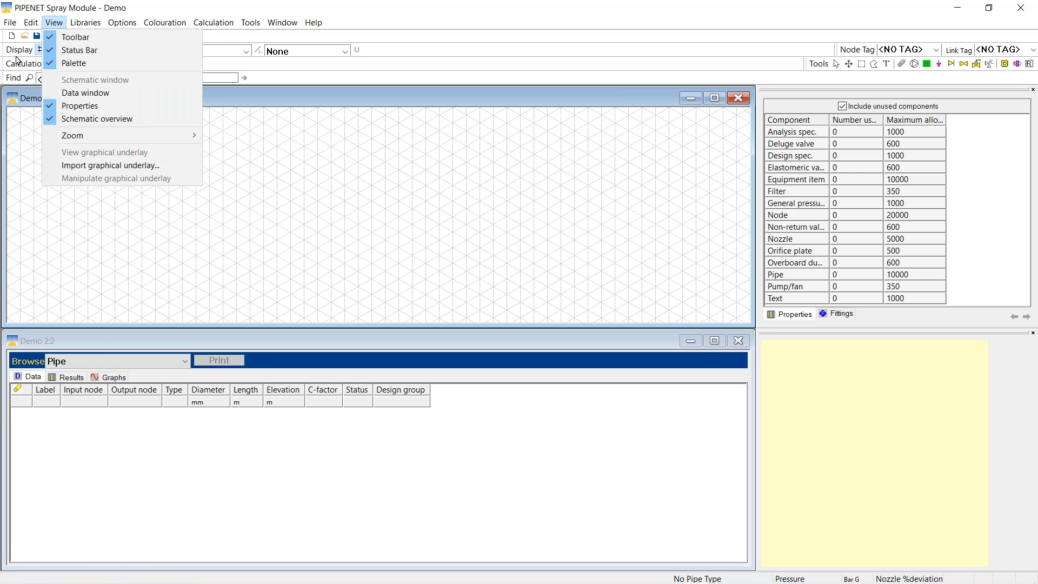
pyautogui.moveTo(11, 23)
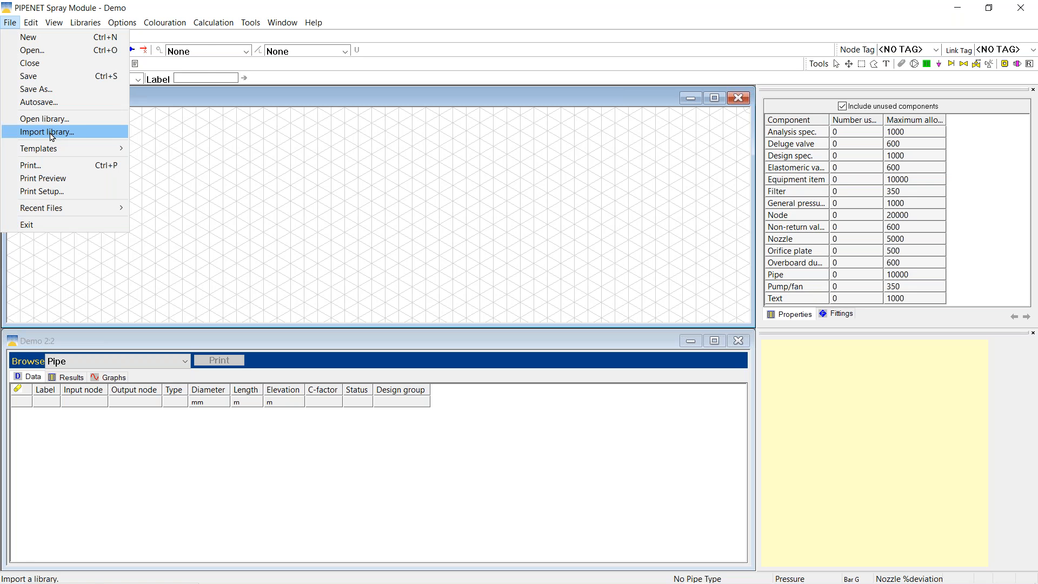
pyautogui.moveTo(87, 26)
pyautogui.click(32, 132)
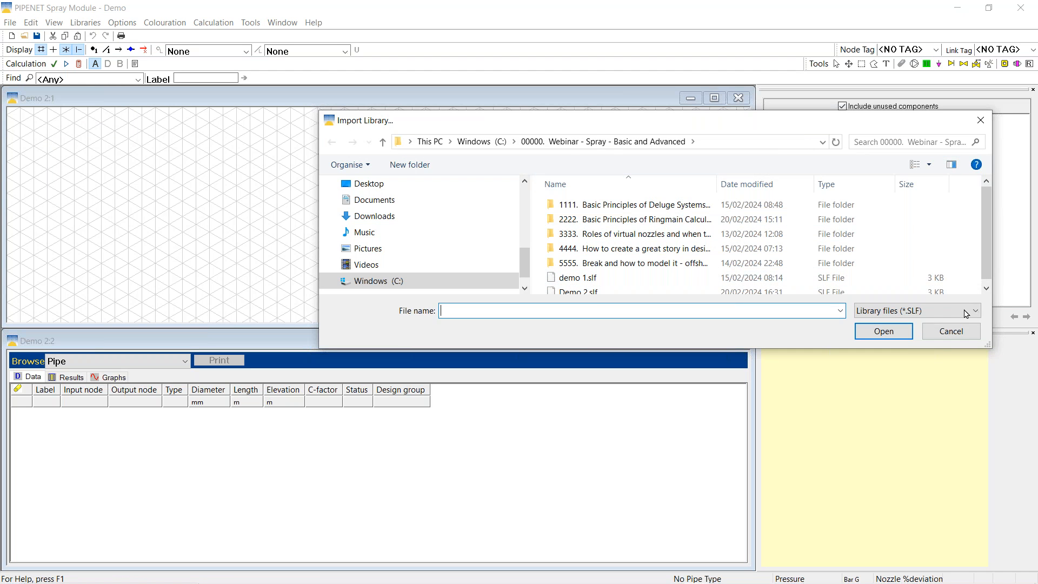
pyautogui.click(947, 332)
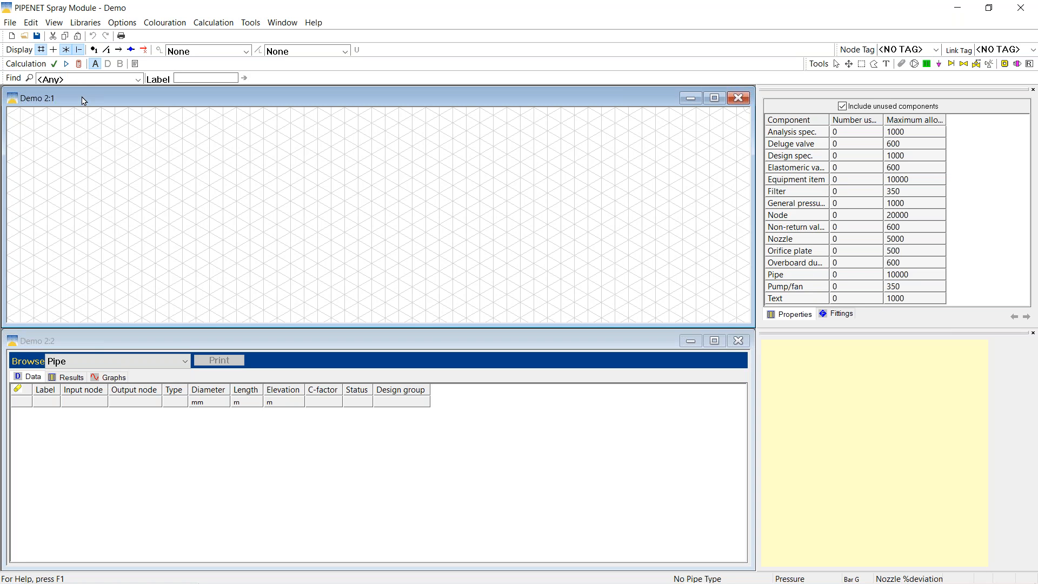
# In Network Options, add a new pipe type using the GRFPO schedule
pyautogui.click(124, 24)
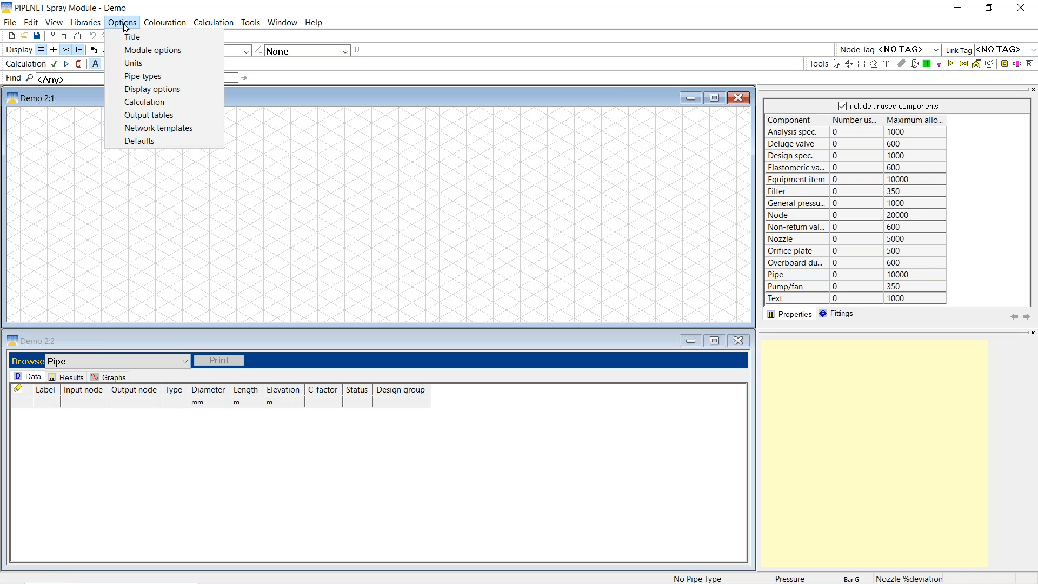
pyautogui.click(148, 53)
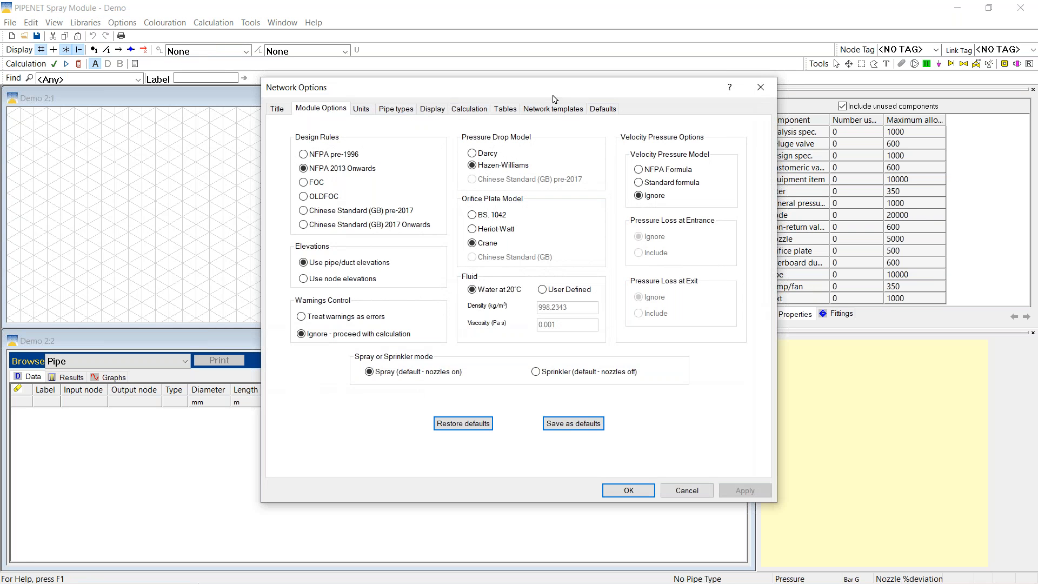
pyautogui.click(397, 108)
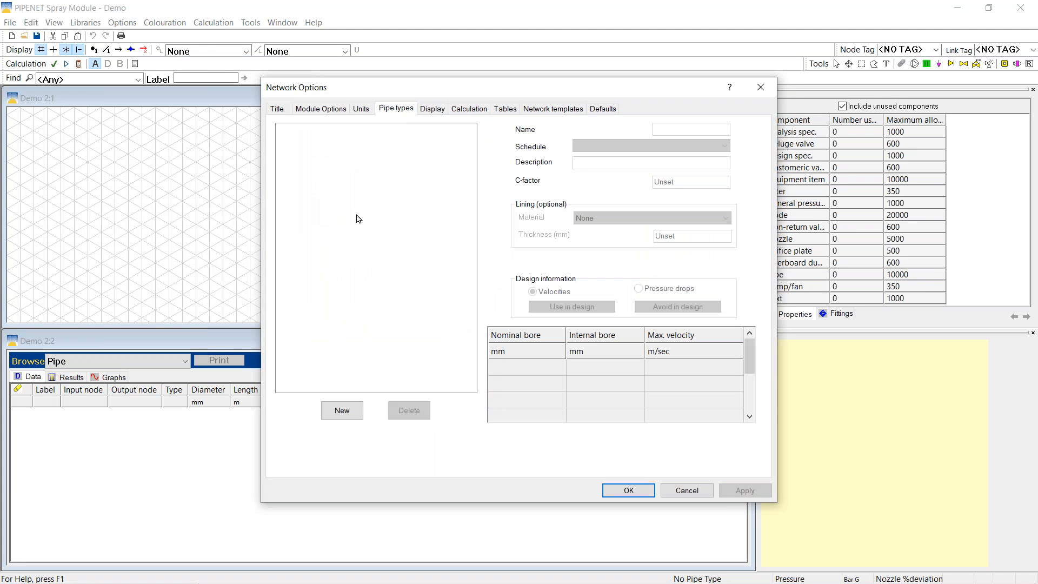
pyautogui.click(342, 414)
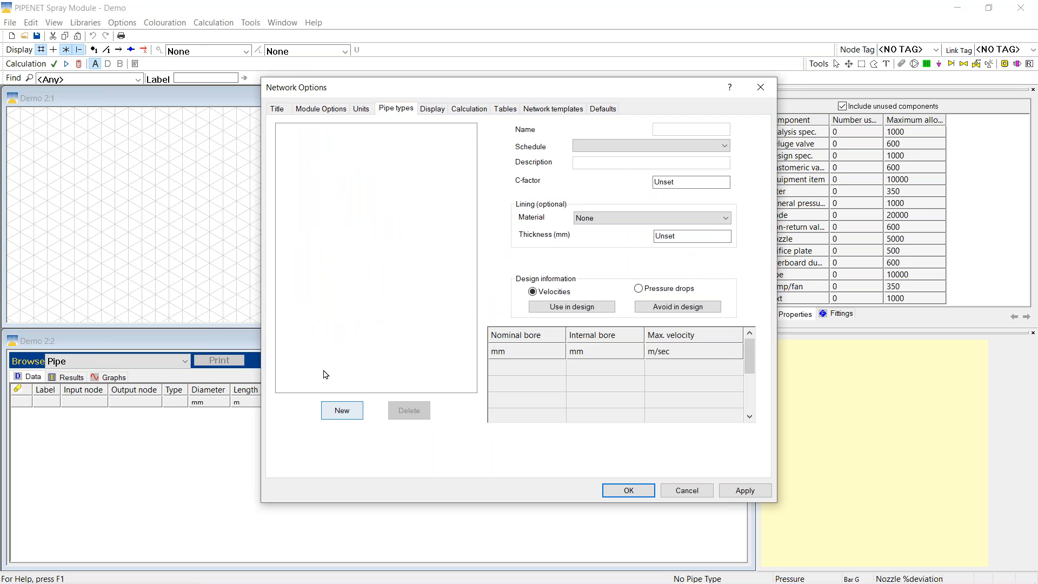
pyautogui.click(724, 146)
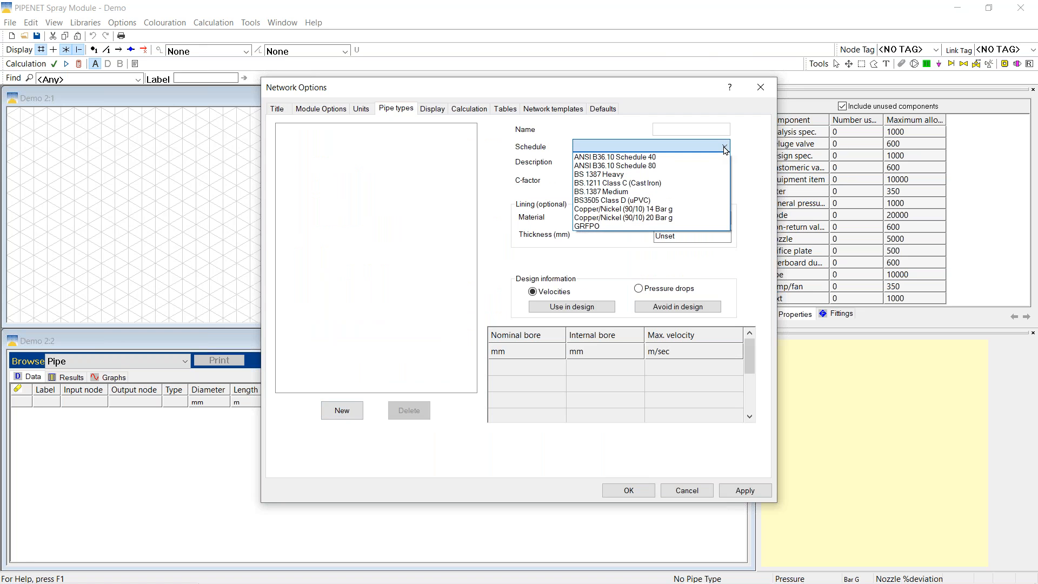
pyautogui.click(584, 227)
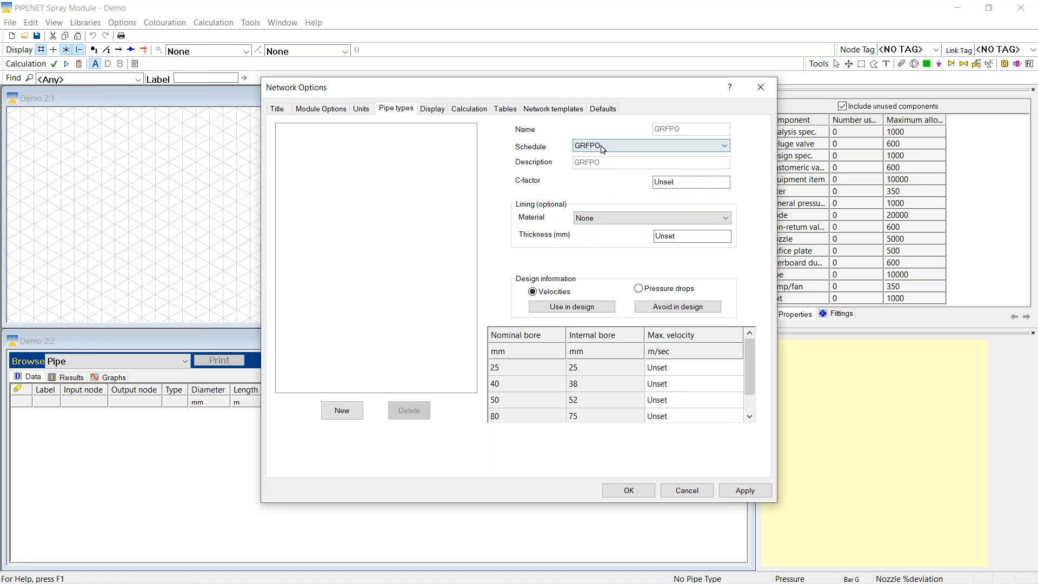
# Set C-factor 140 and 6 m/sec maximum velocity for bores 25 to 100 mm, then apply and close
pyautogui.click(691, 182)
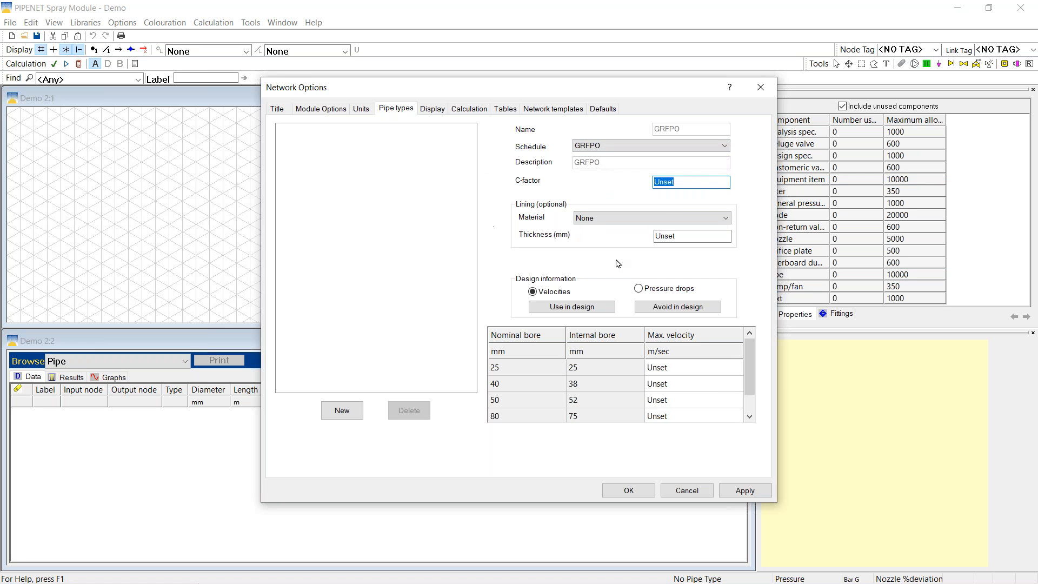
pyautogui.write('140')
pyautogui.click(661, 373)
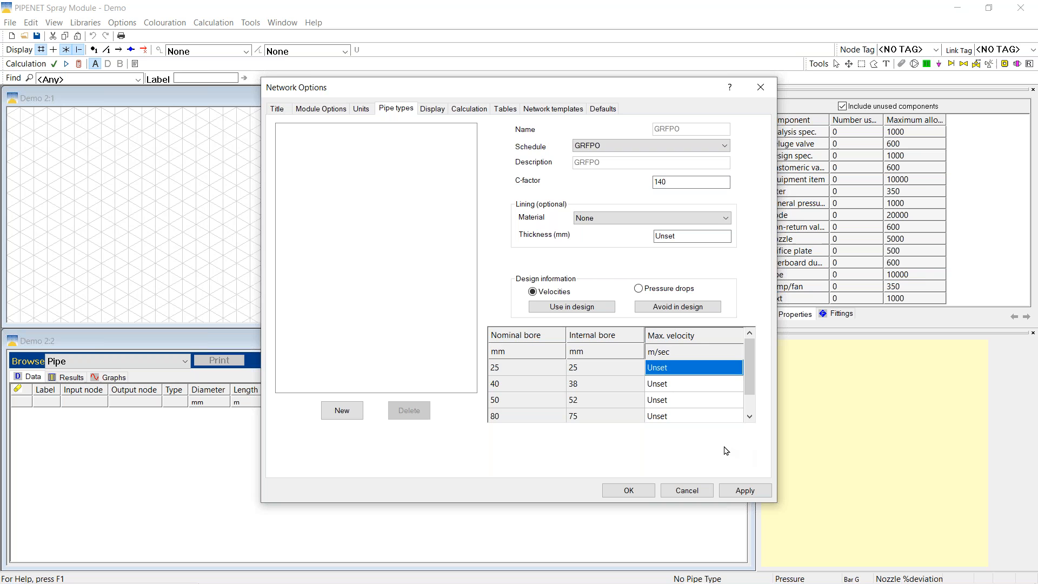
pyautogui.write('6')
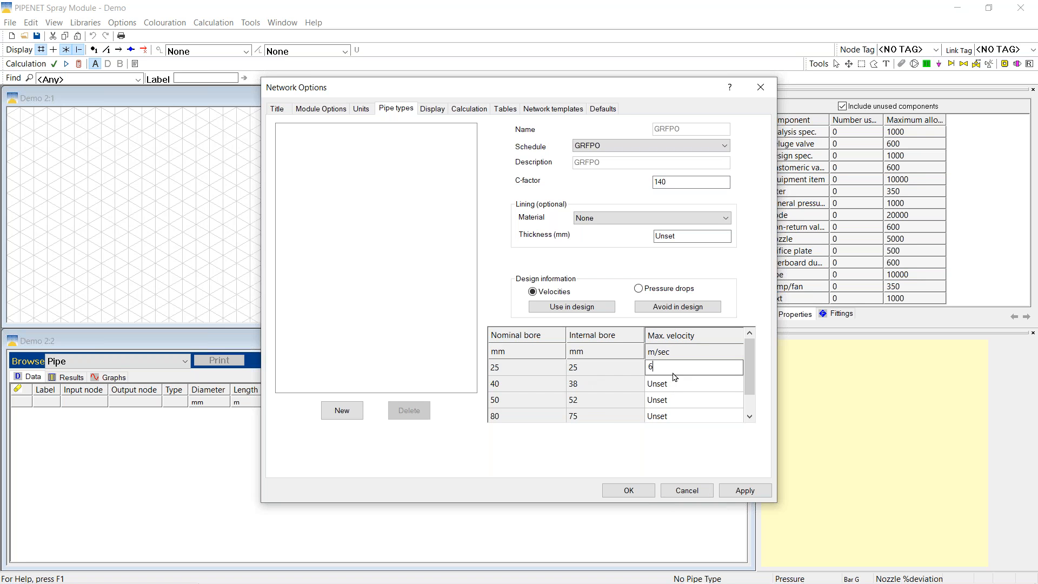
pyautogui.moveTo(750, 372)
pyautogui.mouseDown()
pyautogui.moveTo(747, 398)
pyautogui.moveTo(746, 362)
pyautogui.mouseUp()
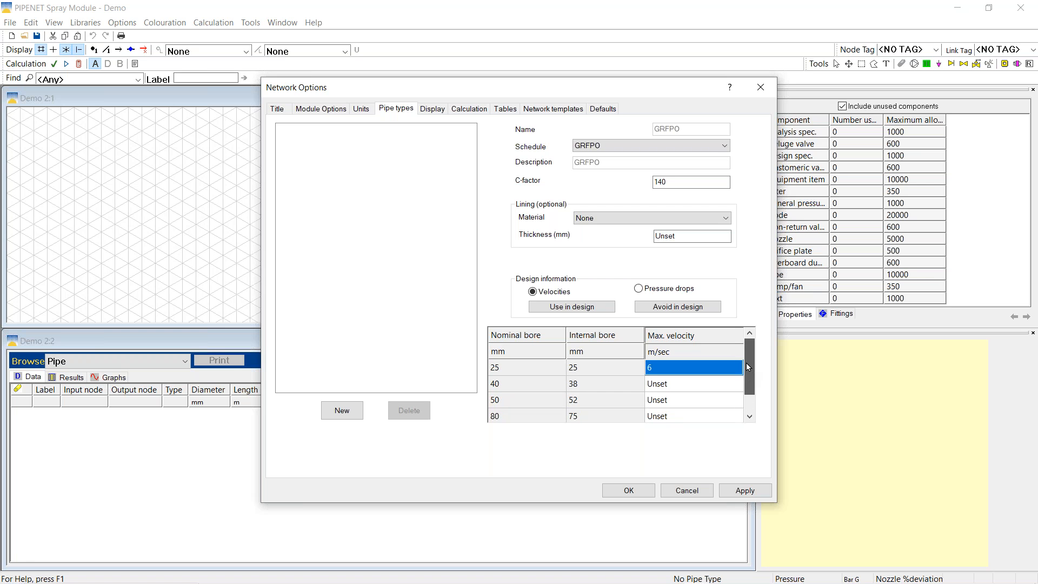
pyautogui.click(602, 371)
pyautogui.click(668, 372)
pyautogui.moveTo(668, 372); pyautogui.dragTo(679, 445)
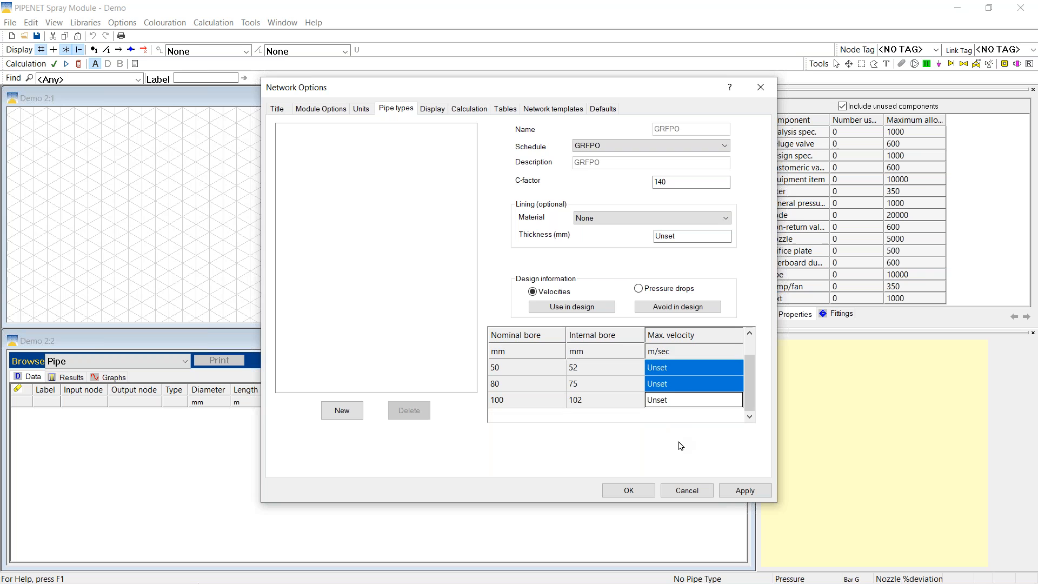
pyautogui.click(742, 492)
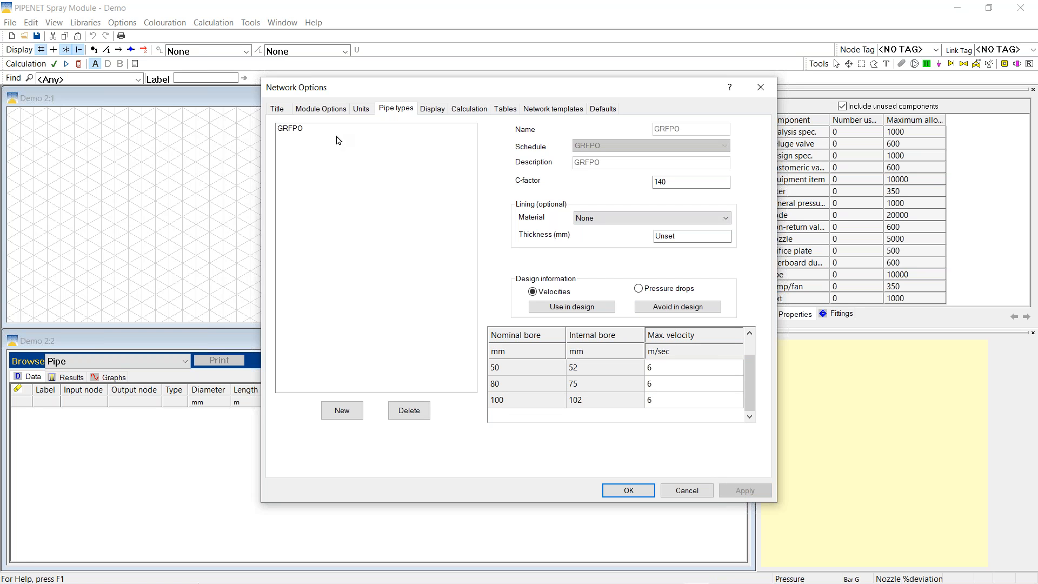
pyautogui.click(618, 493)
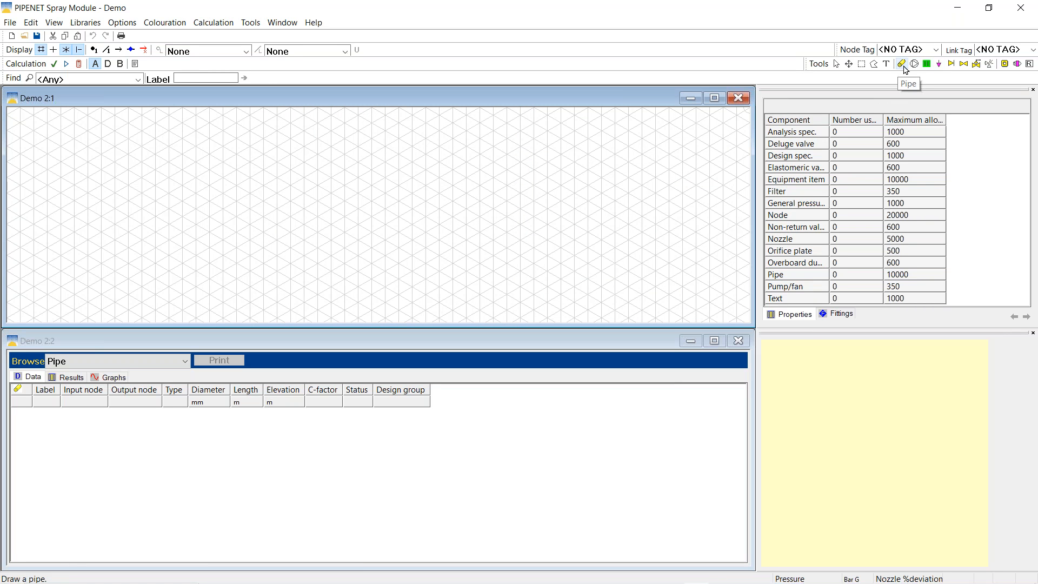
# Maximize the Demo 2:1 drawing, then draw and delete a trial pipe
pyautogui.click(899, 60)
pyautogui.click(713, 99)
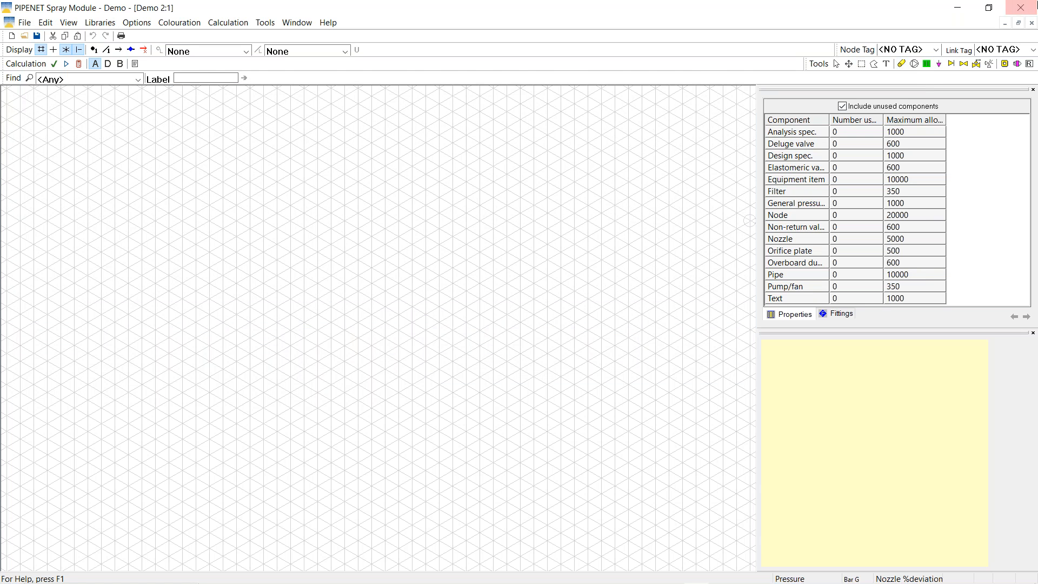
pyautogui.click(901, 64)
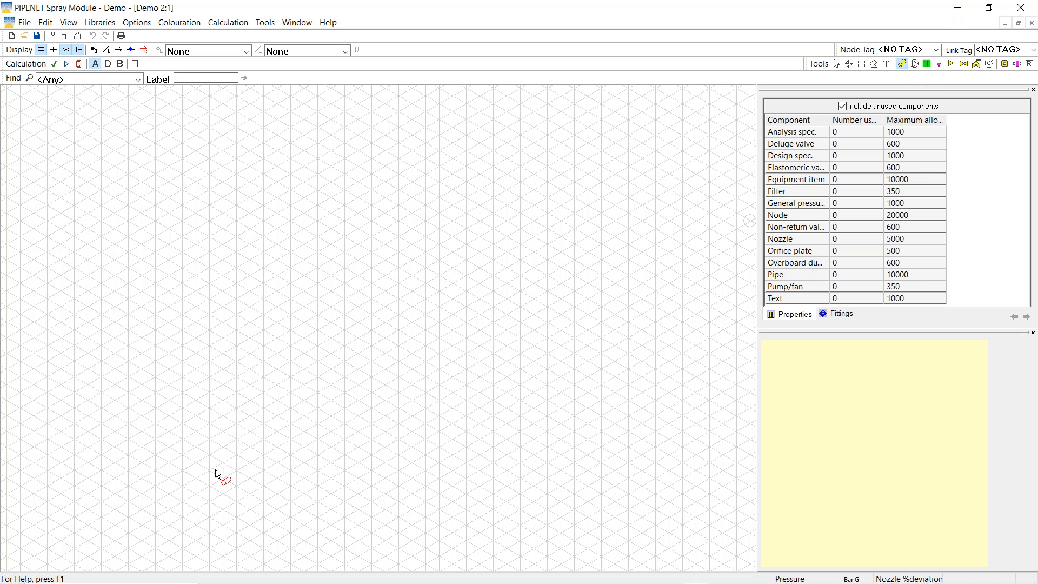
pyautogui.click(195, 447)
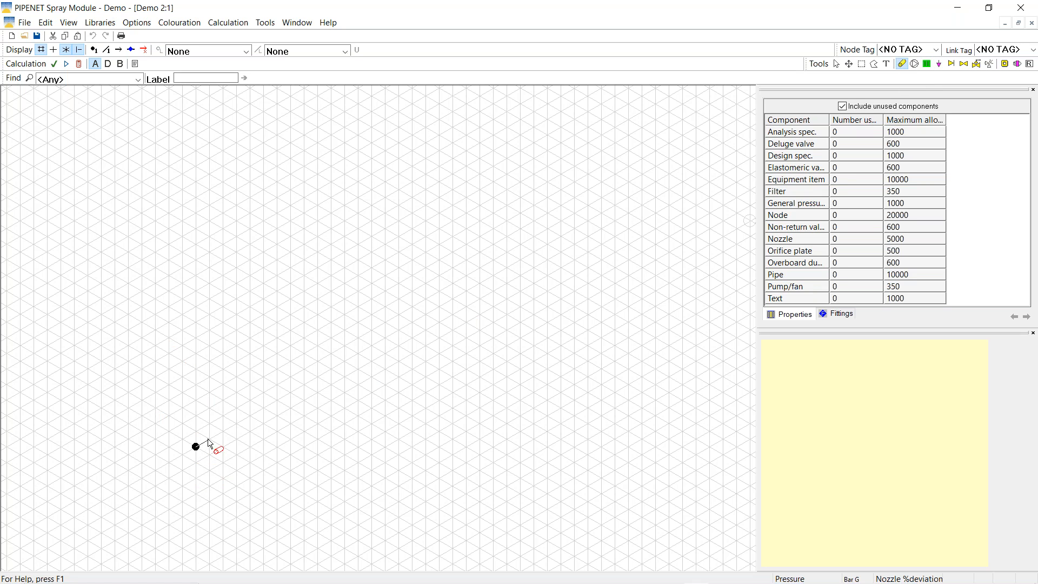
pyautogui.click(290, 394)
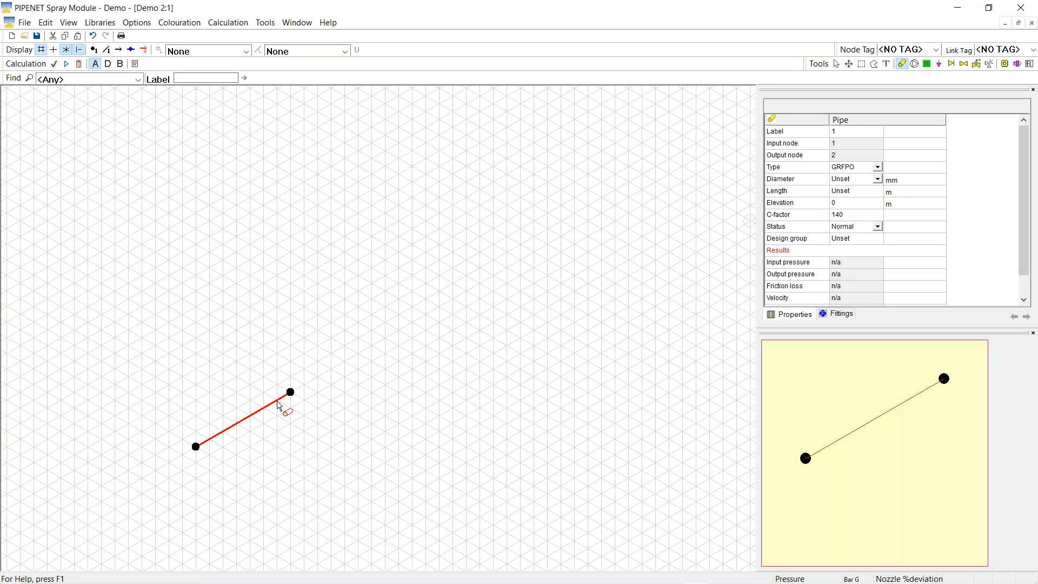
pyautogui.click(836, 63)
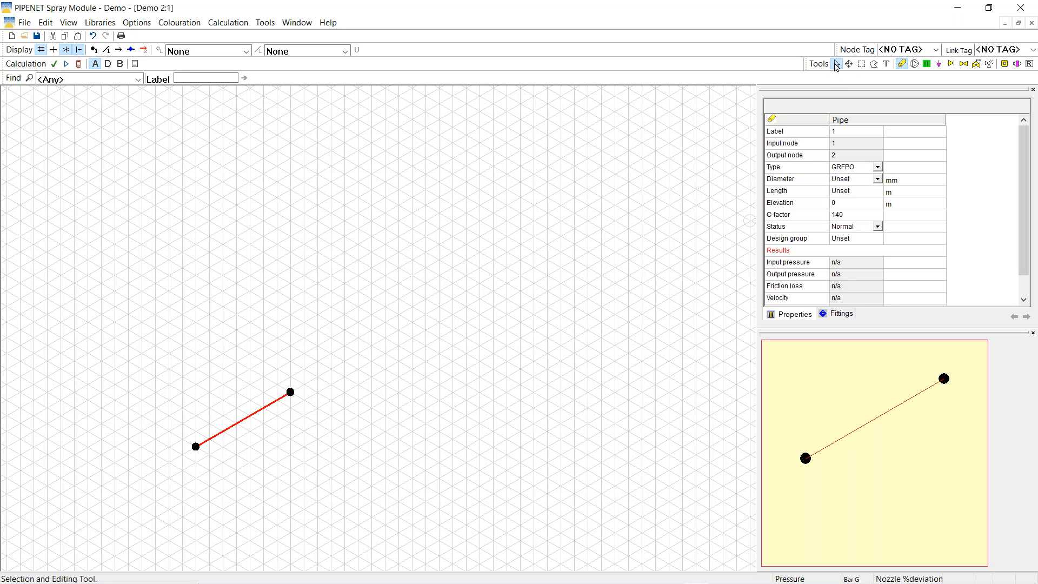
pyautogui.rightClick(258, 416)
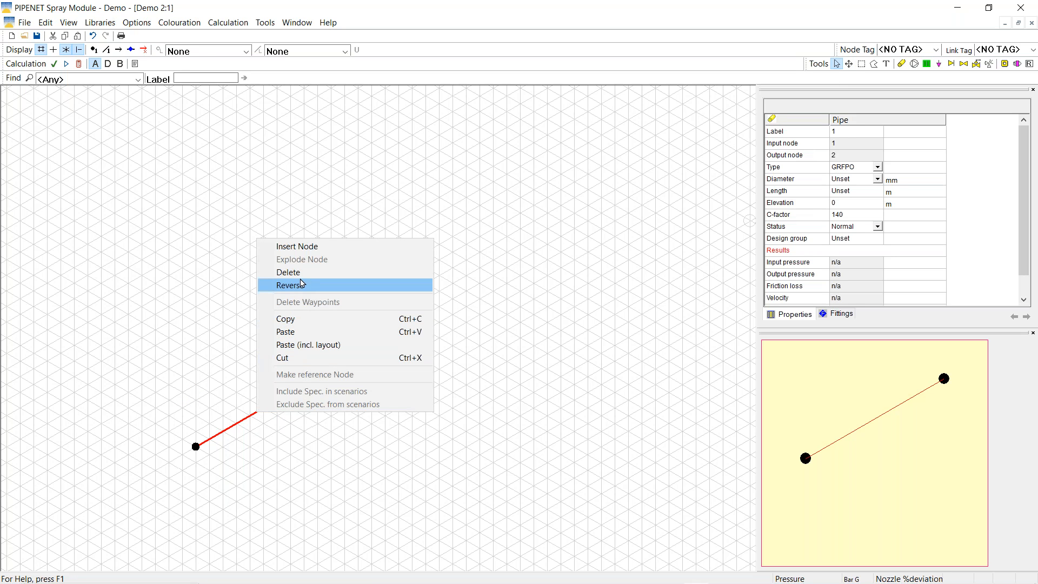
pyautogui.click(297, 273)
# Draw the main pipe from the lower left, bending upward to the central junction
pyautogui.click(901, 64)
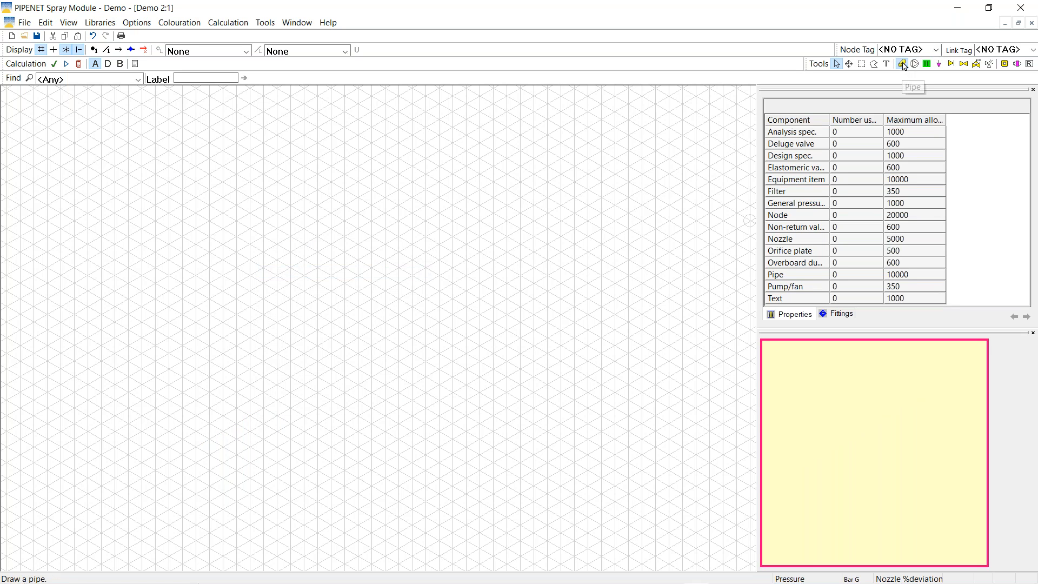
pyautogui.click(169, 493)
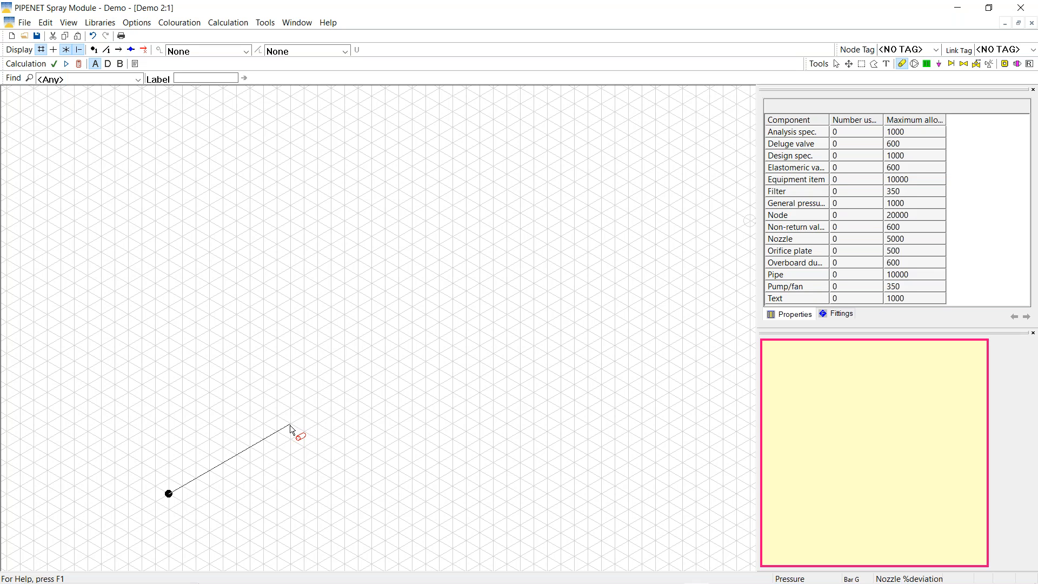
pyautogui.click(291, 393)
pyautogui.doubleClick(384, 338)
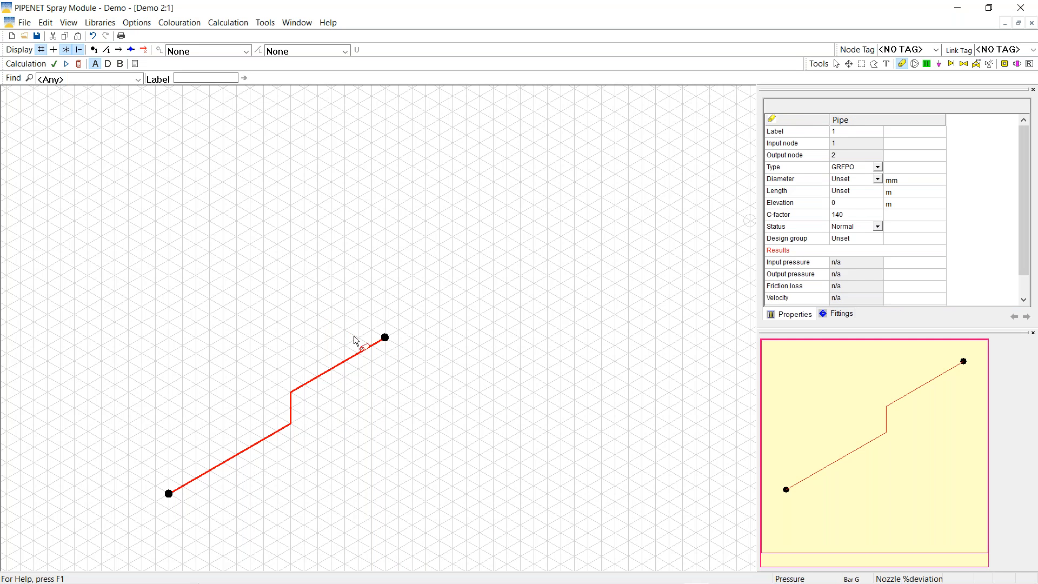
# Draw two-pipe branches running down-right and up-left from the central junction
pyautogui.click(385, 338)
pyautogui.doubleClick(439, 369)
pyautogui.click(440, 369)
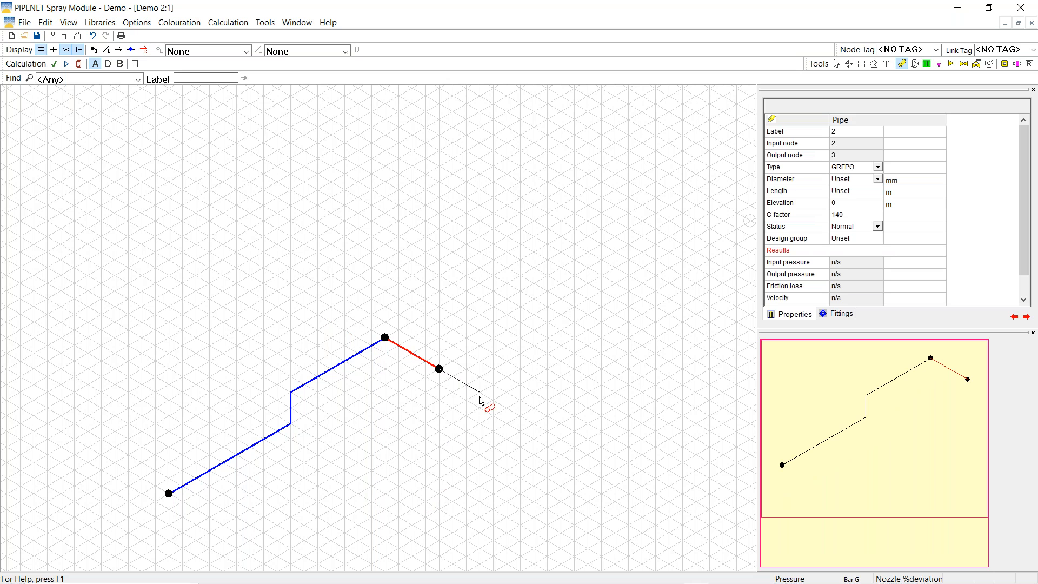
pyautogui.doubleClick(493, 400)
pyautogui.click(385, 338)
pyautogui.doubleClick(331, 306)
pyautogui.click(331, 306)
pyautogui.doubleClick(277, 275)
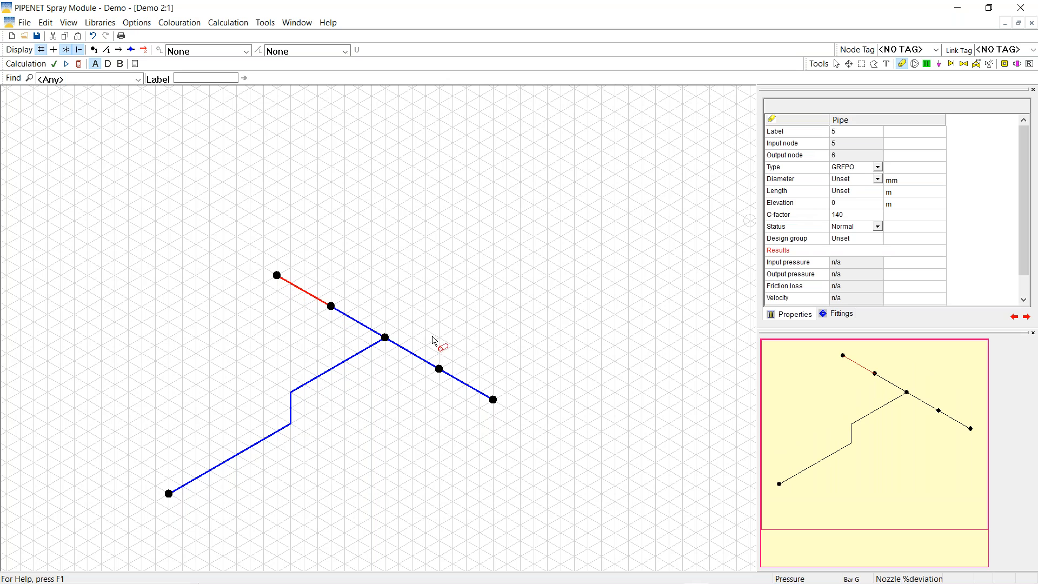
# Draw the up-right branch with two short pipes off its end node
pyautogui.click(386, 338)
pyautogui.doubleClick(493, 276)
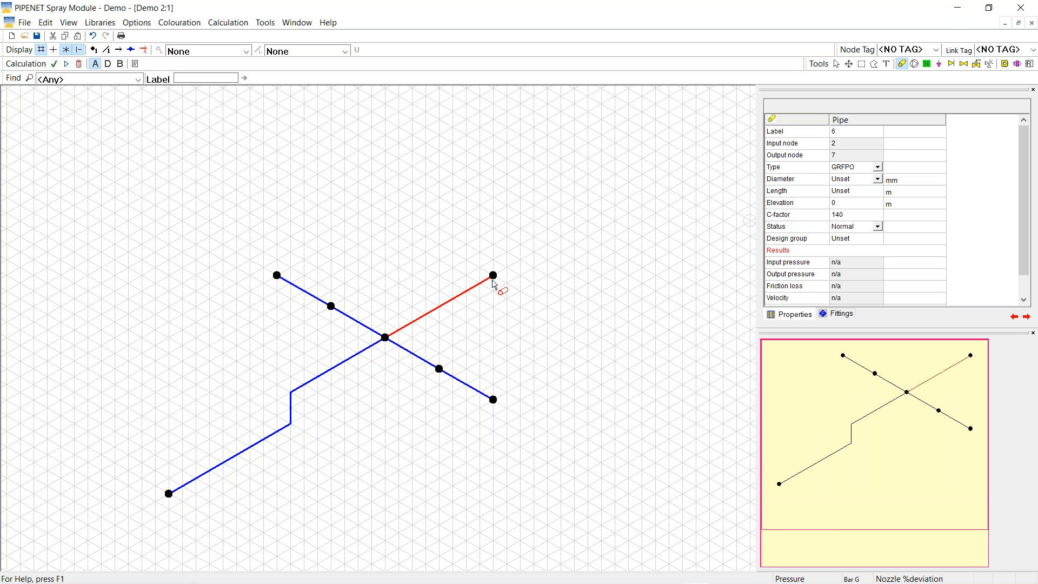
pyautogui.click(494, 276)
pyautogui.doubleClick(547, 308)
pyautogui.click(493, 276)
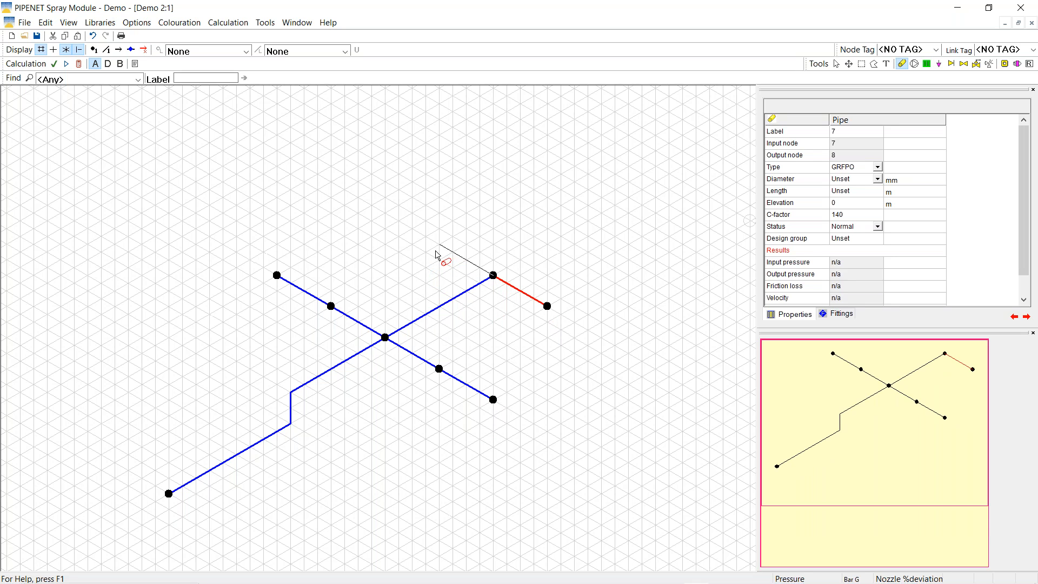
pyautogui.doubleClick(439, 246)
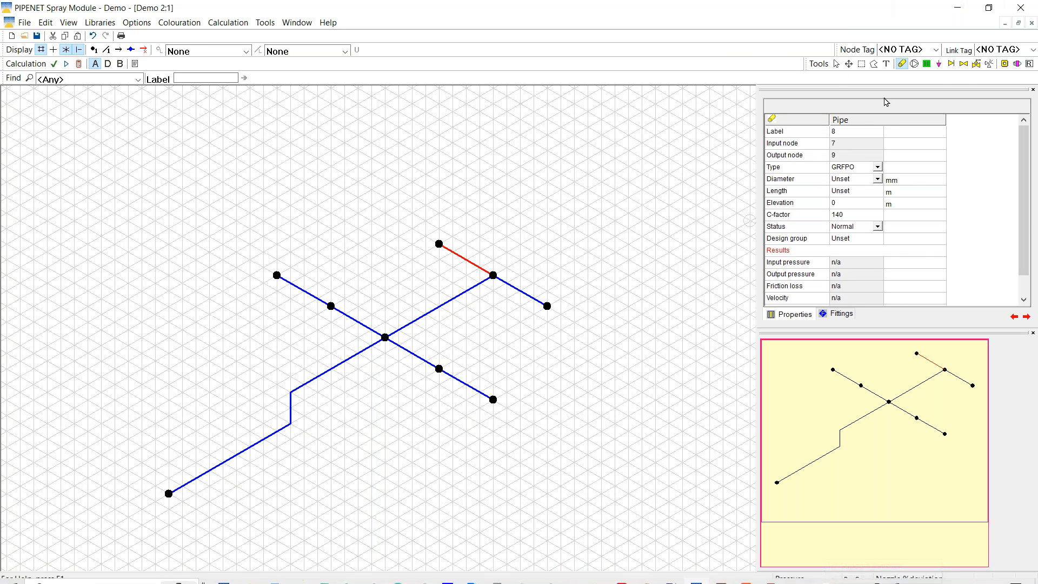
pyautogui.click(940, 65)
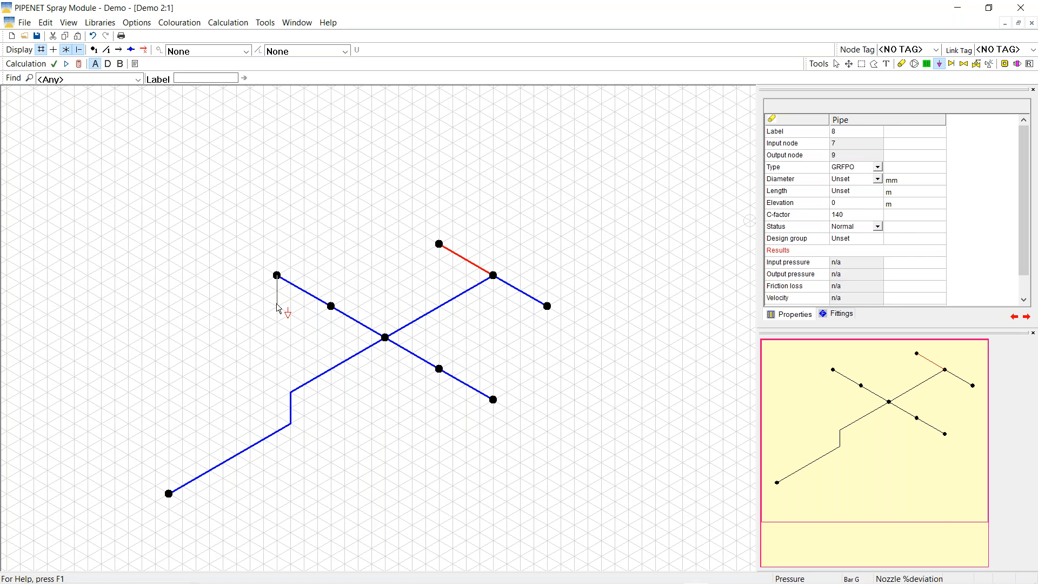
# Add nozzles at the upper-left end node, its neighbour node, and two lower-right nodes
pyautogui.click(277, 275)
pyautogui.click(331, 306)
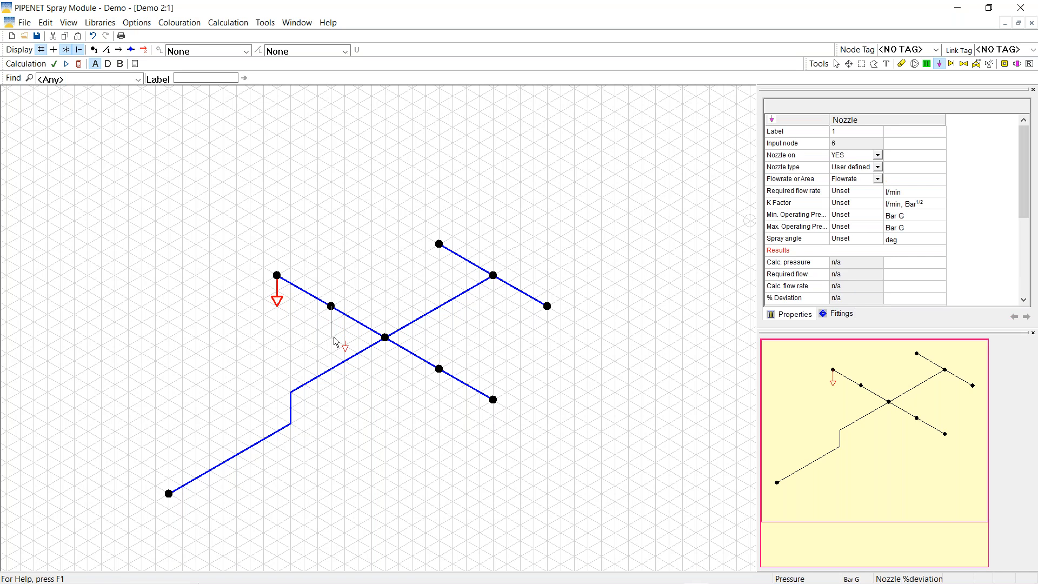
pyautogui.click(441, 404)
pyautogui.click(493, 401)
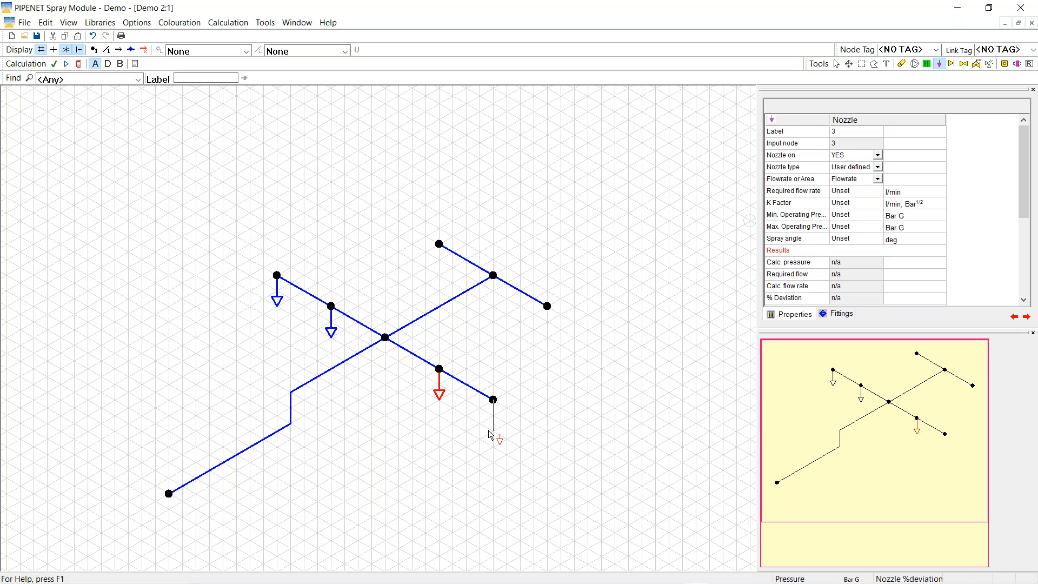
pyautogui.click(491, 435)
# Add nozzles at the two upper-right branch ends, then start an area selection
pyautogui.click(836, 64)
pyautogui.click(862, 65)
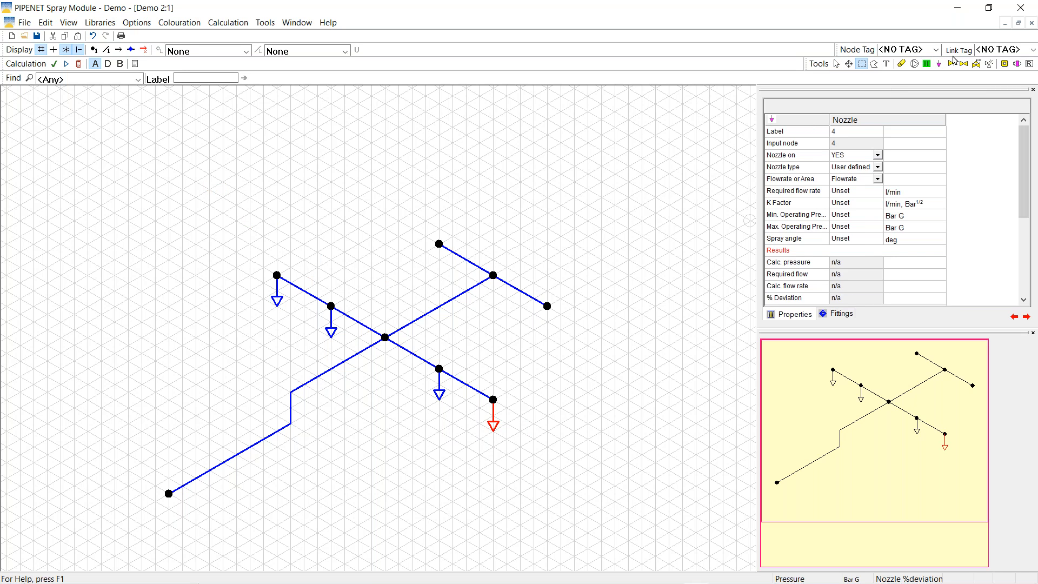
pyautogui.click(939, 64)
pyautogui.click(441, 272)
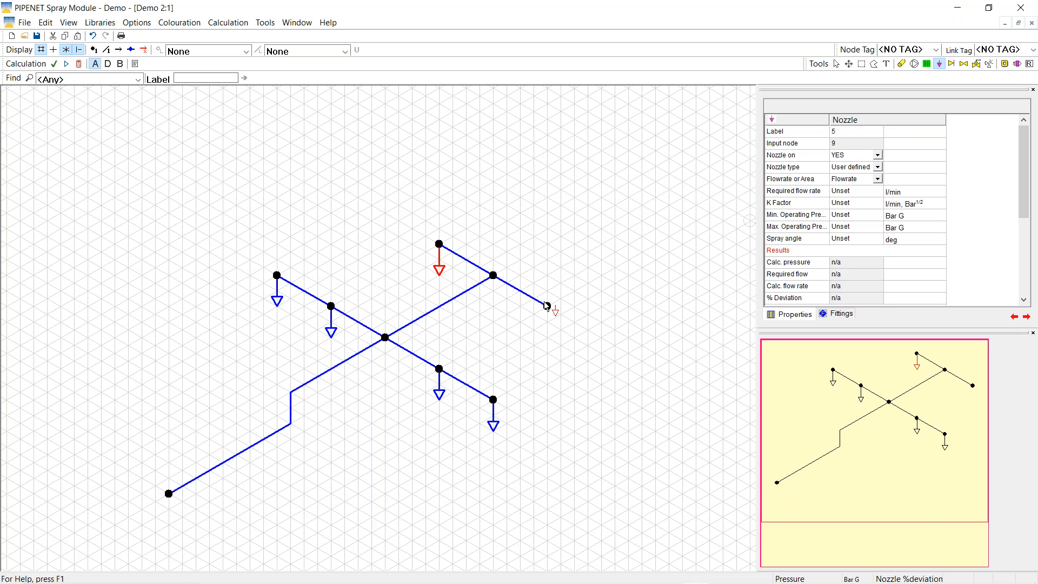
pyautogui.click(549, 342)
pyautogui.click(836, 64)
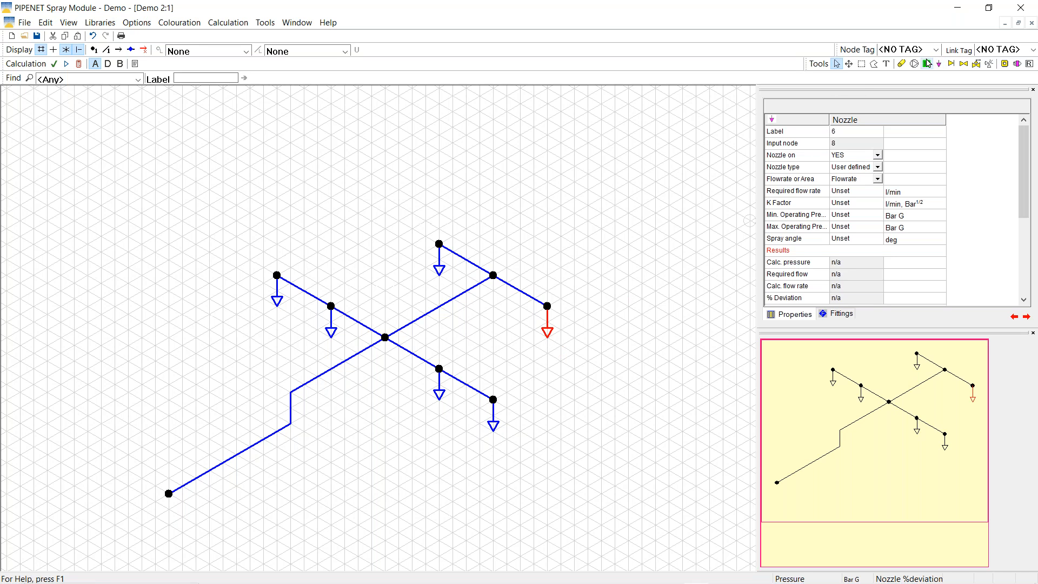
pyautogui.click(862, 63)
pyautogui.moveTo(216, 163); pyautogui.dragTo(593, 106)
# Area-select all six nozzle branches, then copy and paste them as a duplicate
pyautogui.scroll(-2, 593, 461)
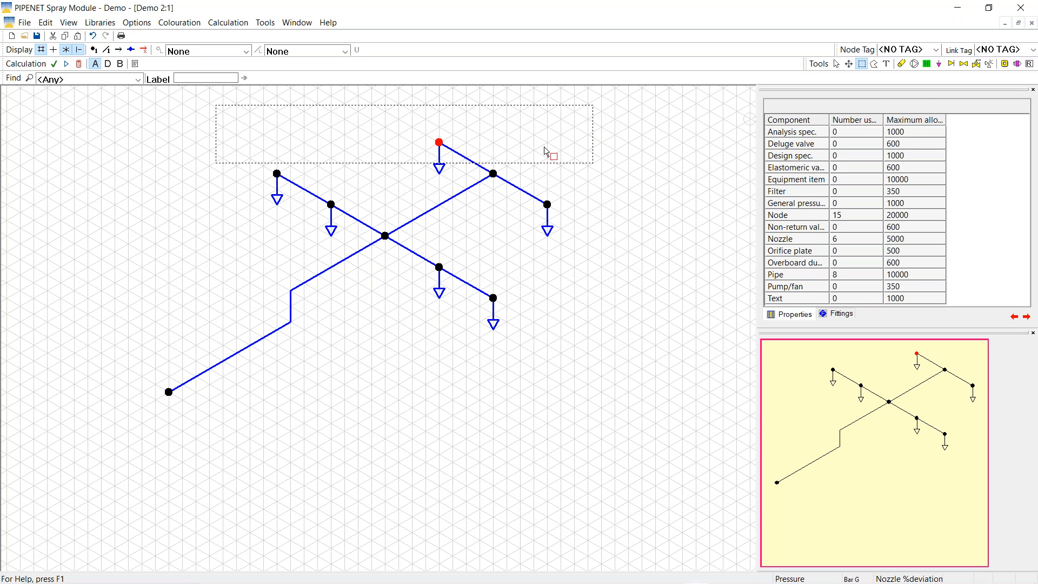
pyautogui.click(837, 64)
pyautogui.click(863, 63)
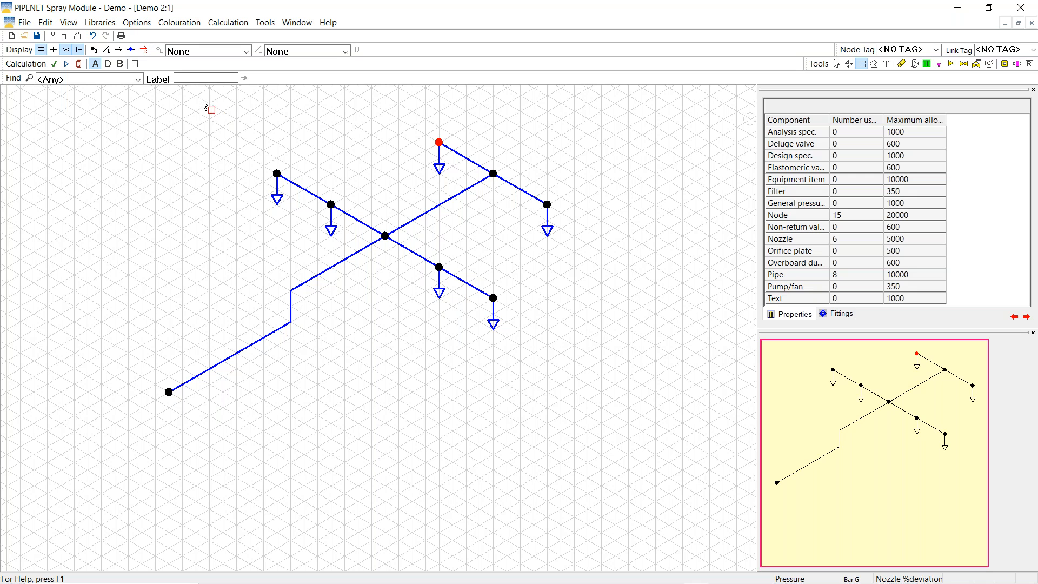
pyautogui.moveTo(202, 100); pyautogui.dragTo(600, 358)
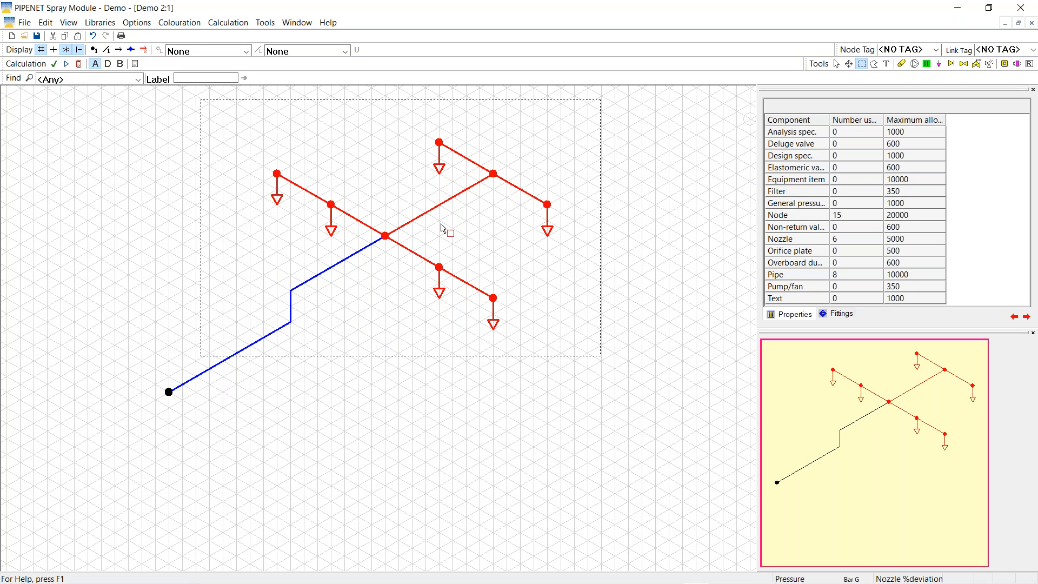
pyautogui.rightClick(268, 257)
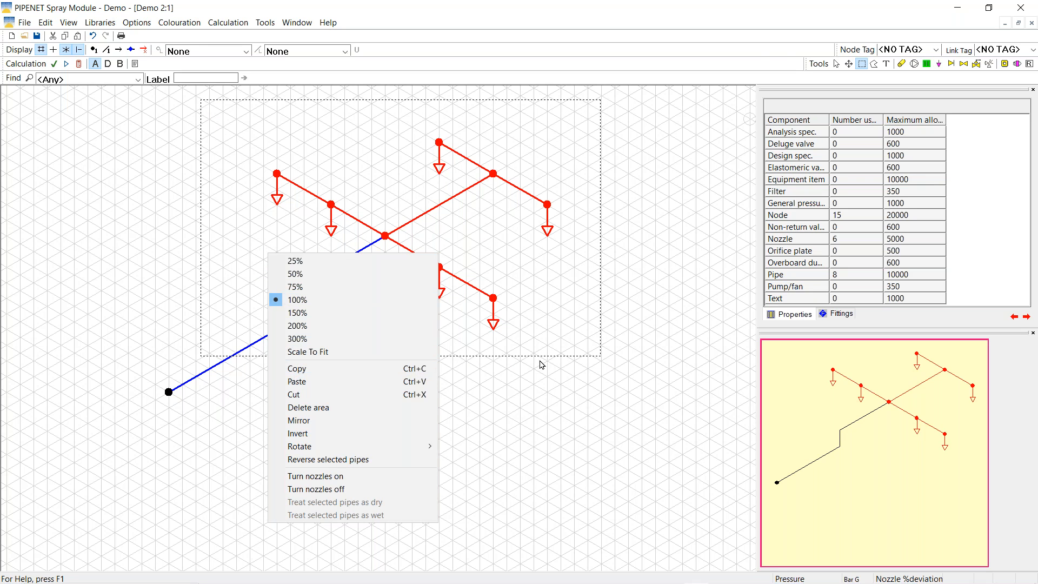
pyautogui.click(302, 373)
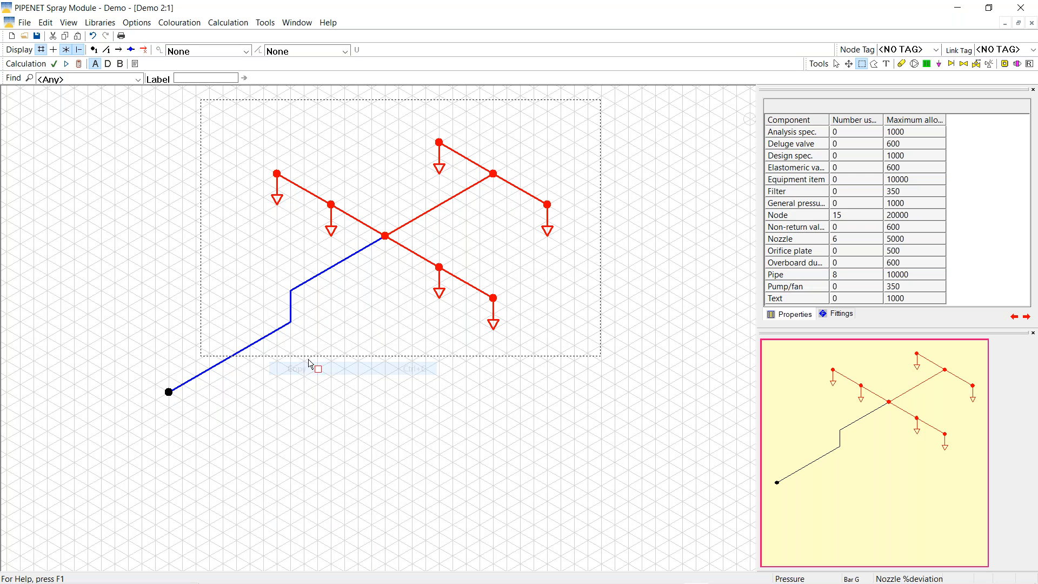
pyautogui.rightClick(256, 238)
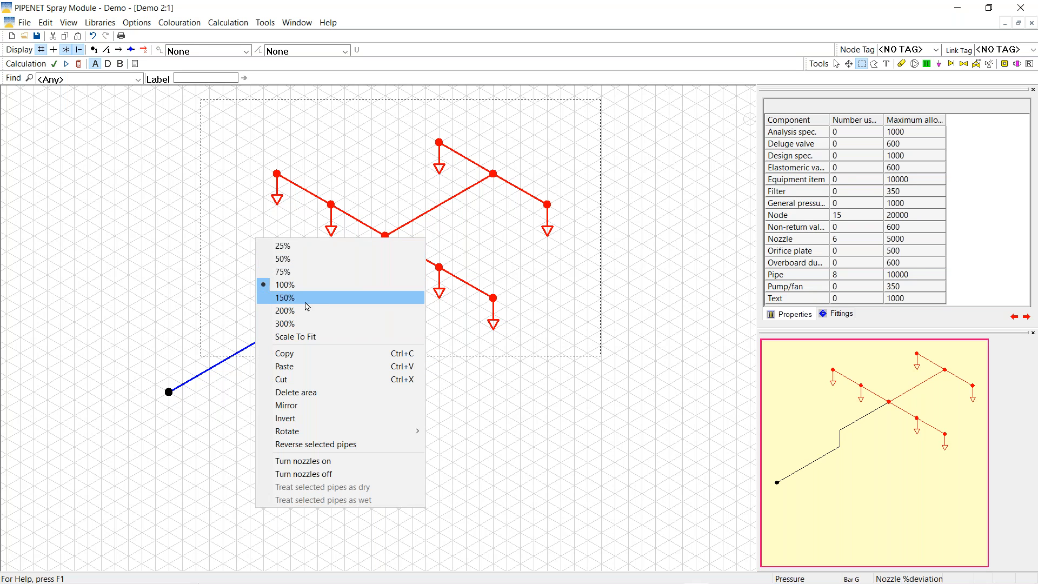
pyautogui.click(290, 367)
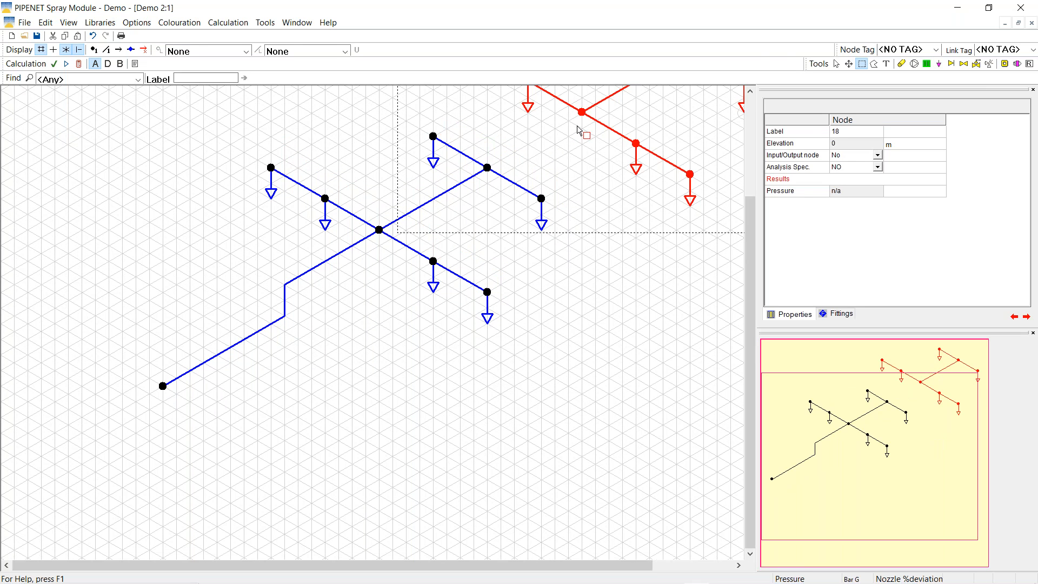
# Fit the whole drawing into view with Scale To Fit, then undo the duplicate's move
pyautogui.click(836, 63)
pyautogui.rightClick(612, 304)
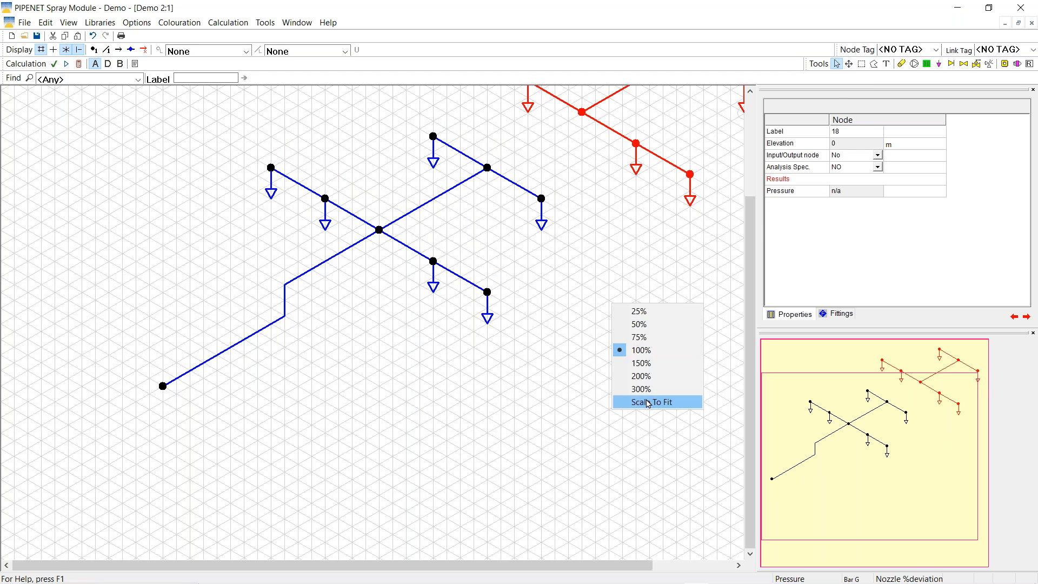
pyautogui.click(647, 404)
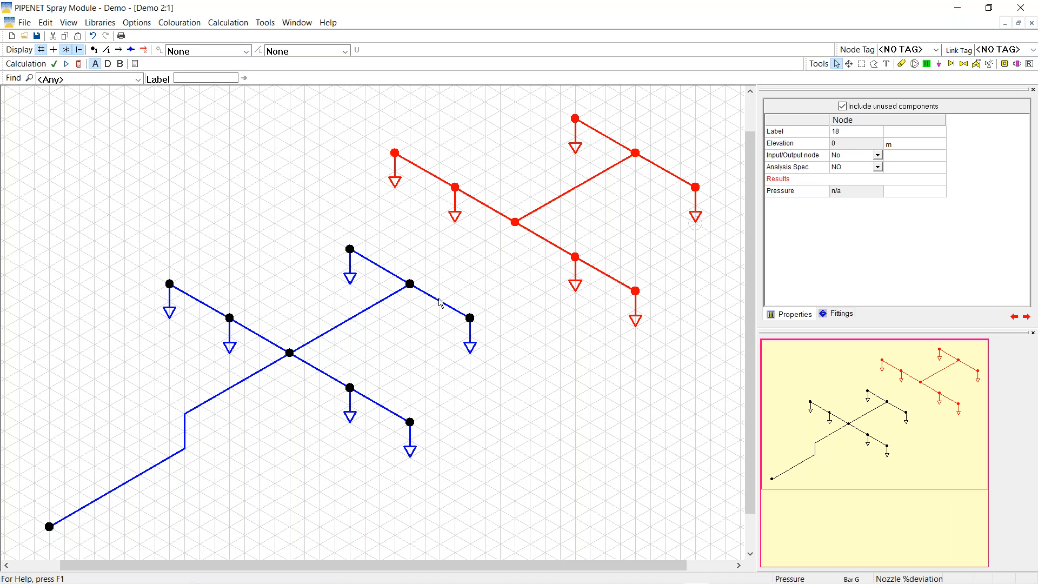
pyautogui.click(93, 36)
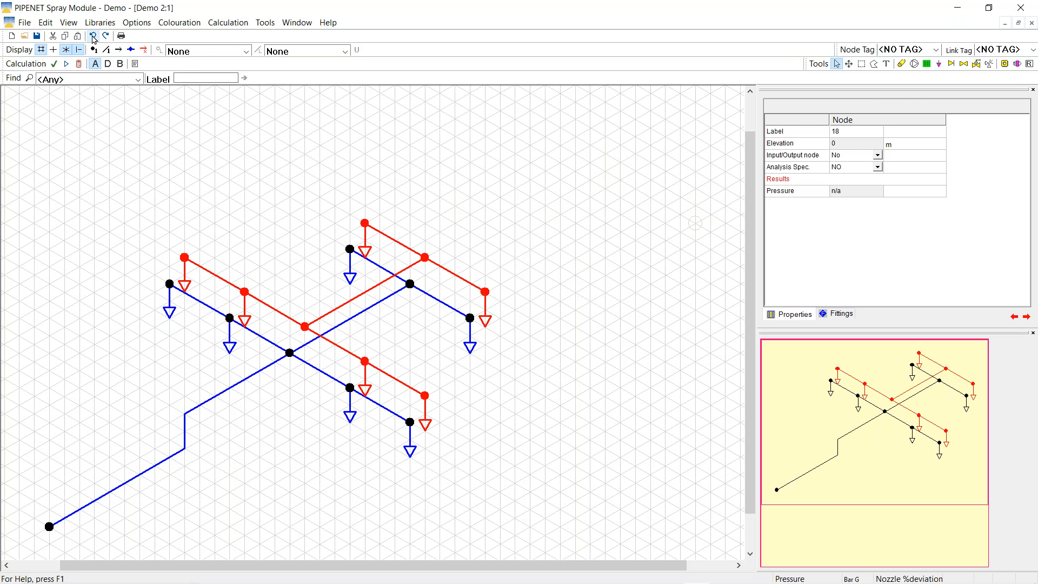
# Undo once more to drop the duplicate, deselect, and select pipe 6 to the upper-right node
pyautogui.click(93, 36)
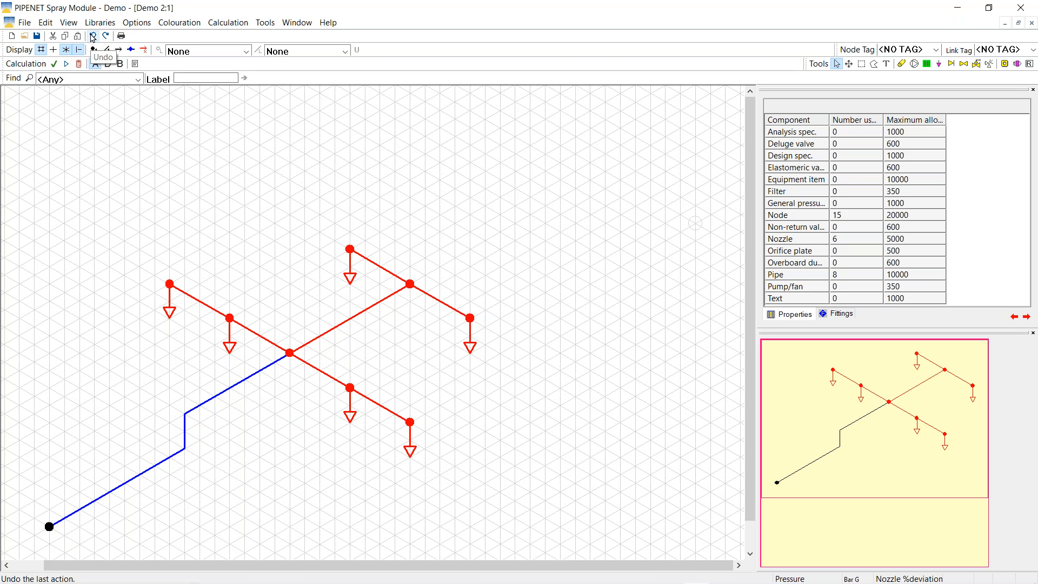
pyautogui.click(836, 66)
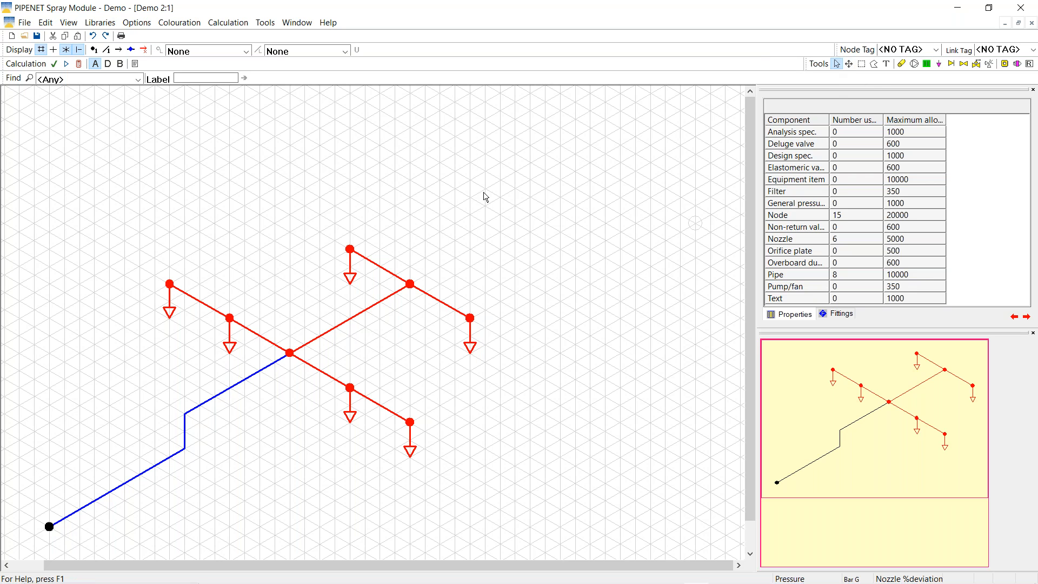
pyautogui.click(535, 223)
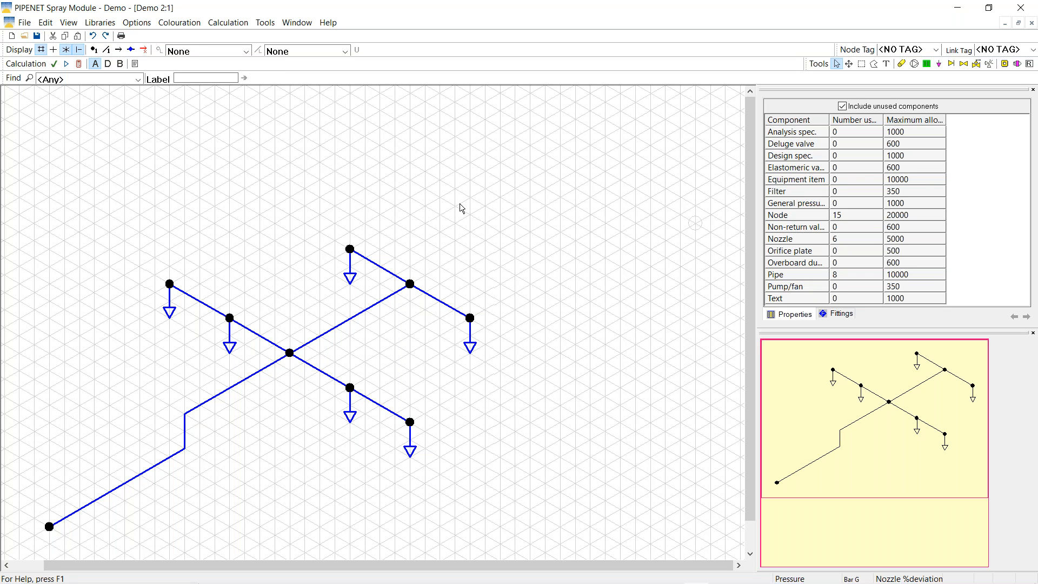
pyautogui.click(356, 320)
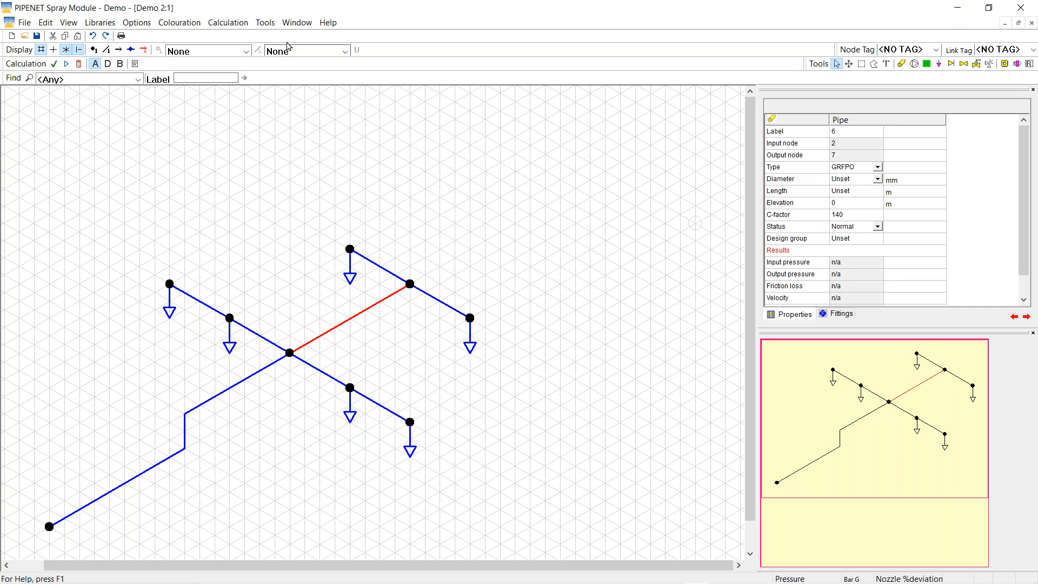
# Tile the drawing above the Demo 2:2 pipe table and widen its Type column to show GRFPO
pyautogui.click(293, 24)
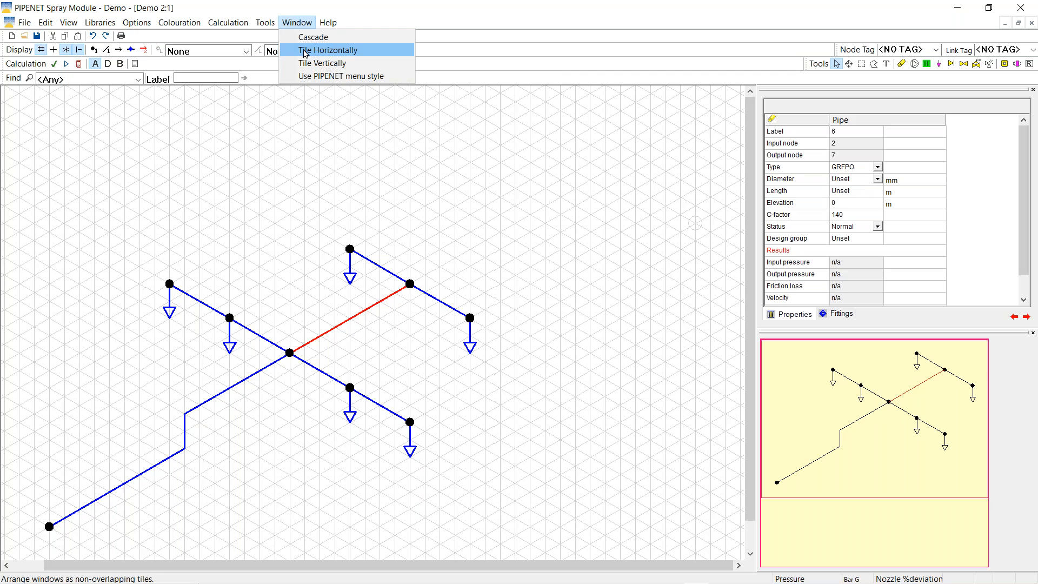
pyautogui.click(306, 52)
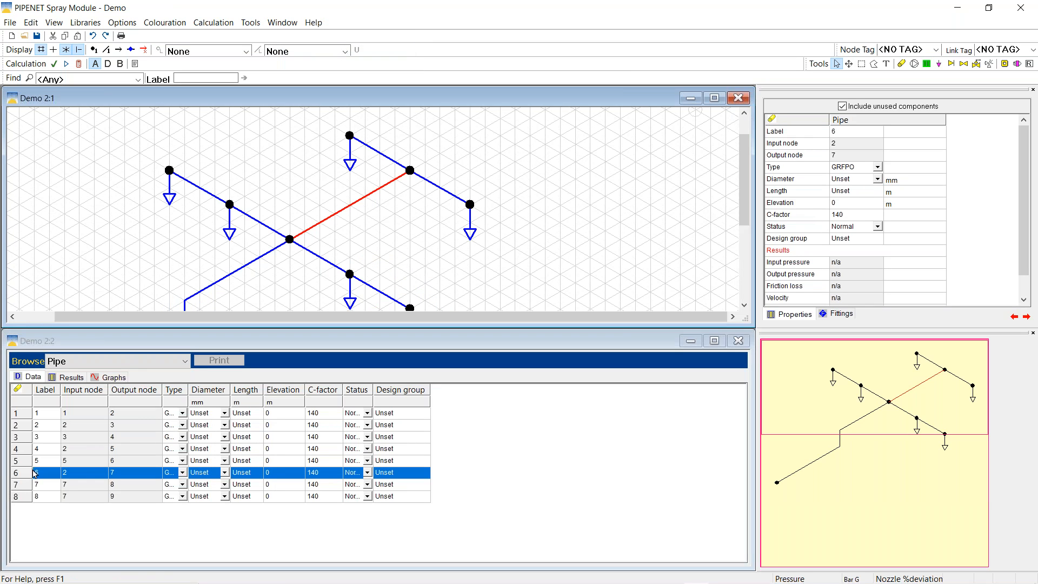
pyautogui.click(714, 98)
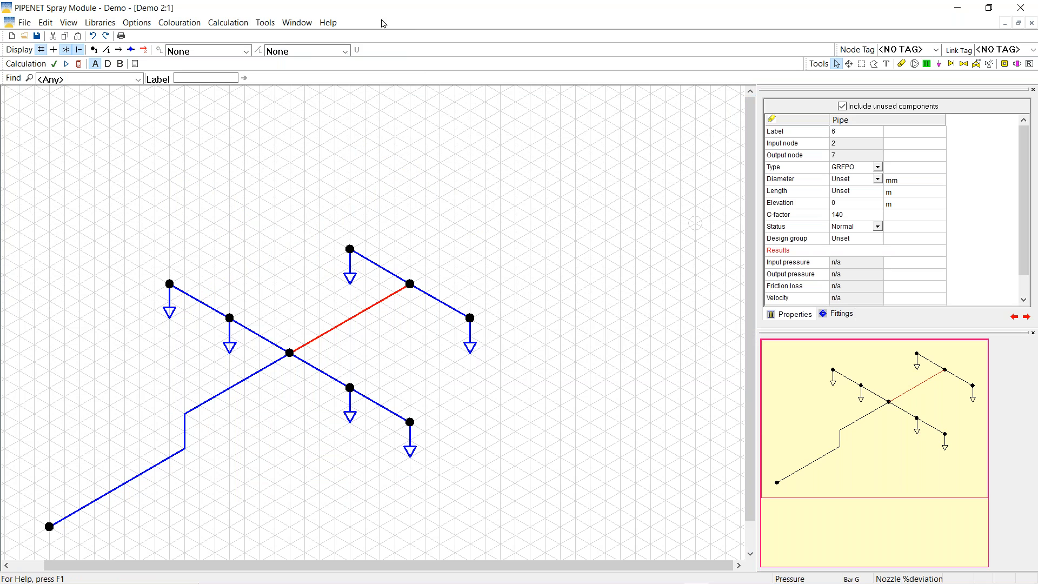
pyautogui.click(298, 24)
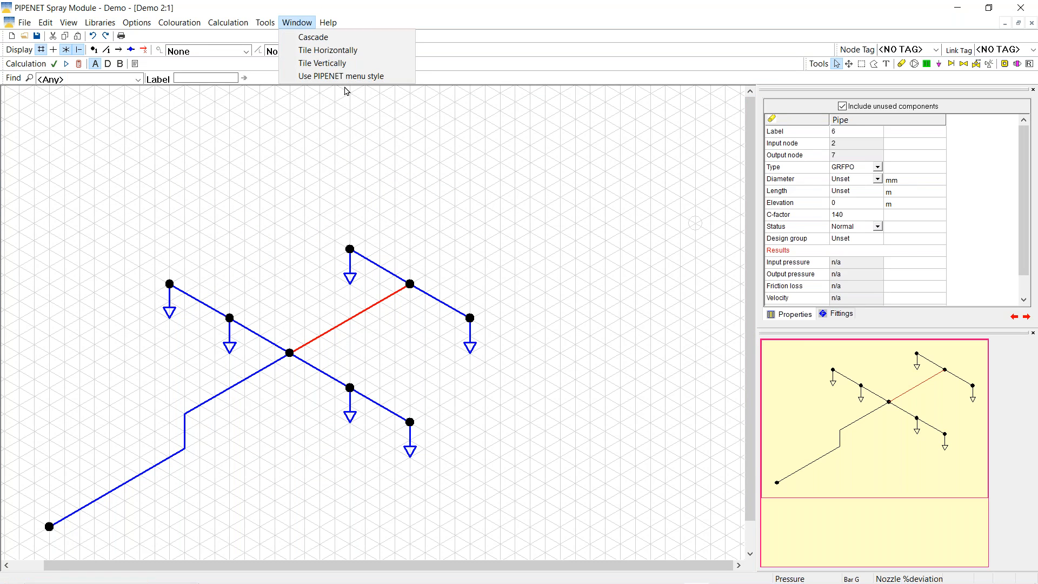
pyautogui.click(324, 51)
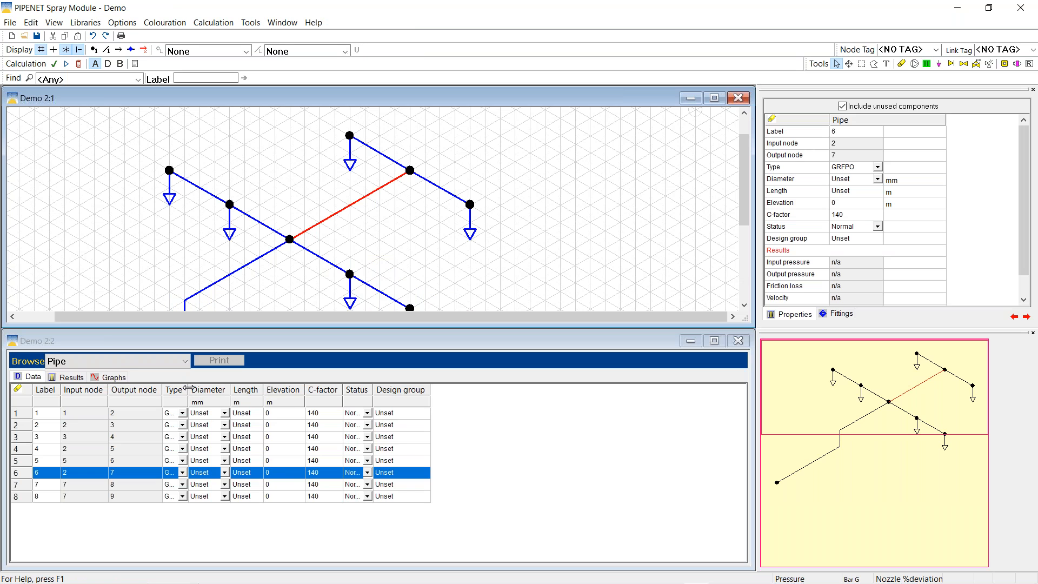
pyautogui.click(188, 388)
pyautogui.doubleClick(188, 388)
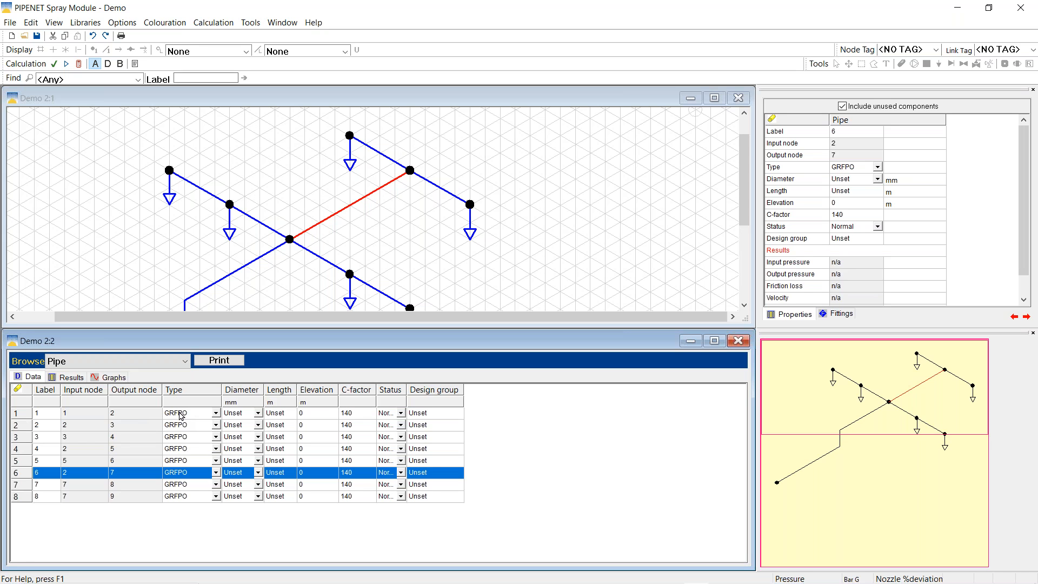
pyautogui.click(234, 416)
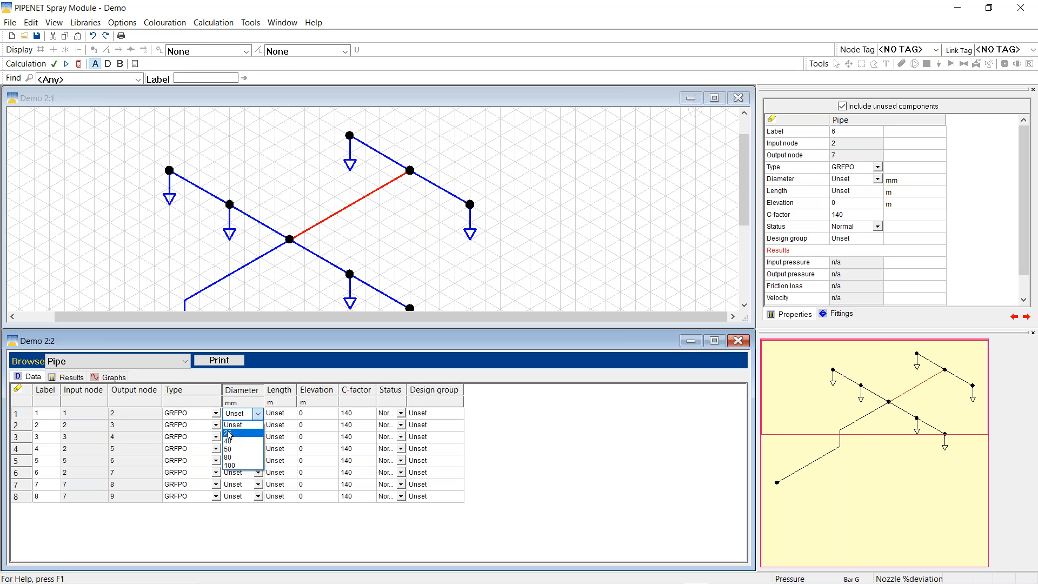
# Set pipe 1 to 25 mm diameter and copy-paste that value into pipes 2 to 8
pyautogui.click(229, 434)
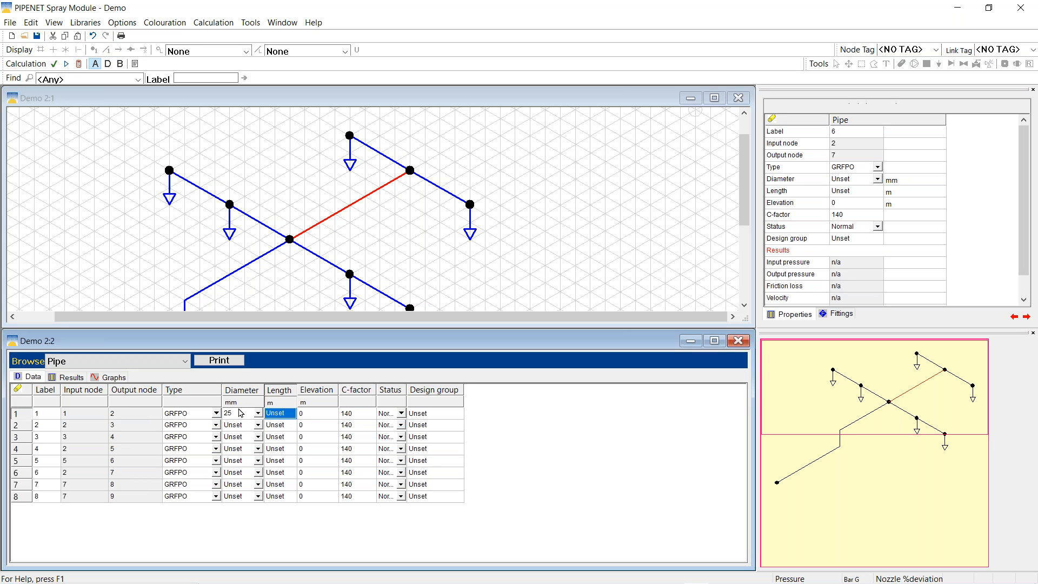
pyautogui.click(235, 415)
pyautogui.rightClick(236, 416)
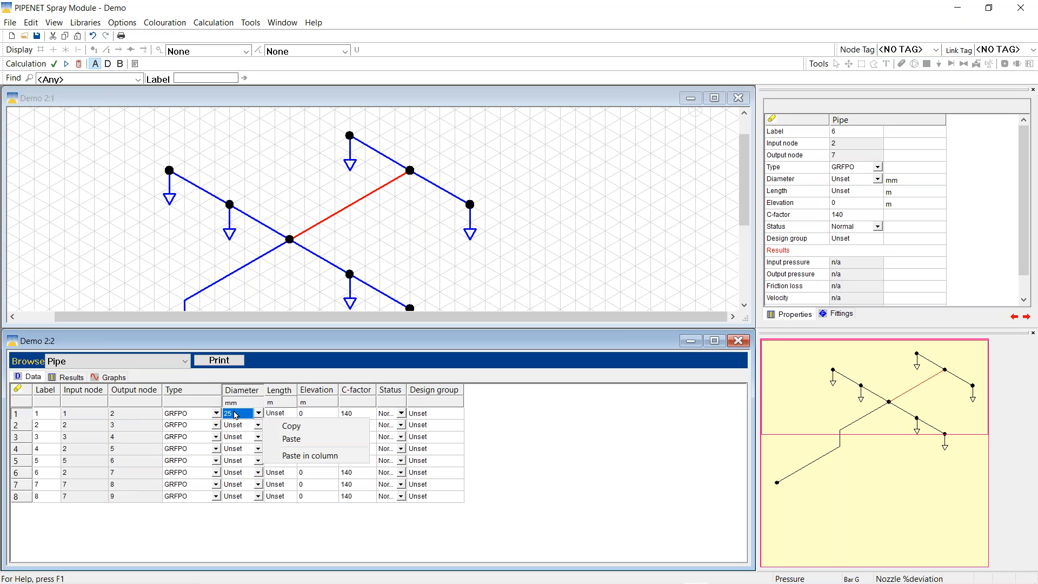
pyautogui.click(286, 427)
pyautogui.moveTo(233, 426); pyautogui.dragTo(240, 496)
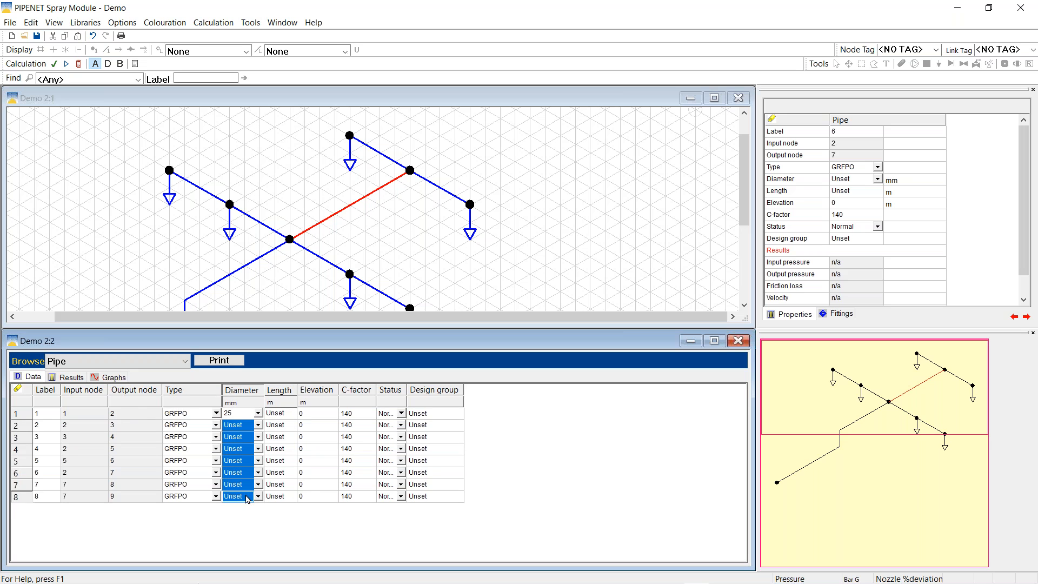
pyautogui.rightClick(235, 439)
pyautogui.click(287, 464)
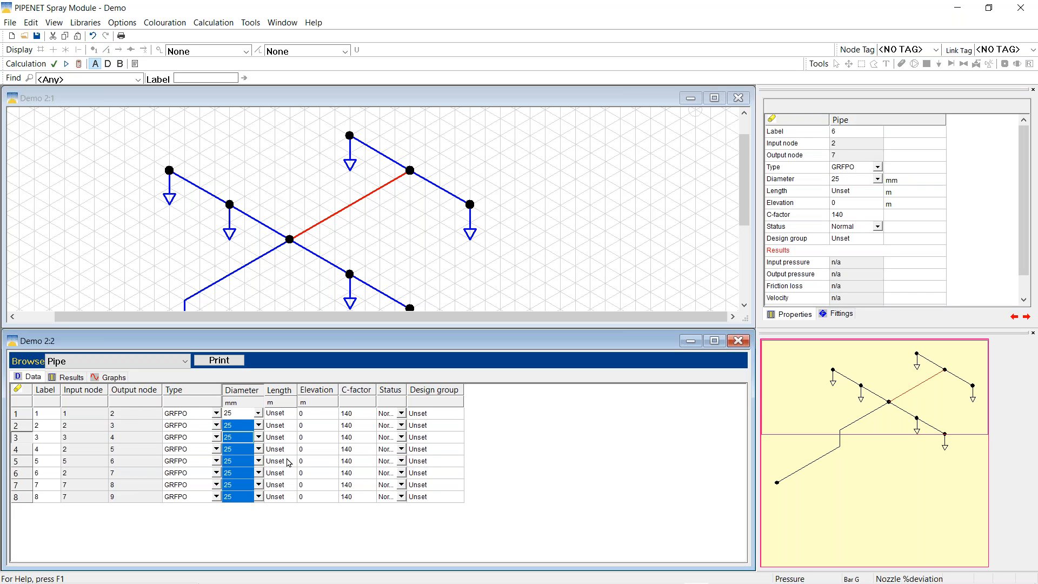
pyautogui.click(279, 414)
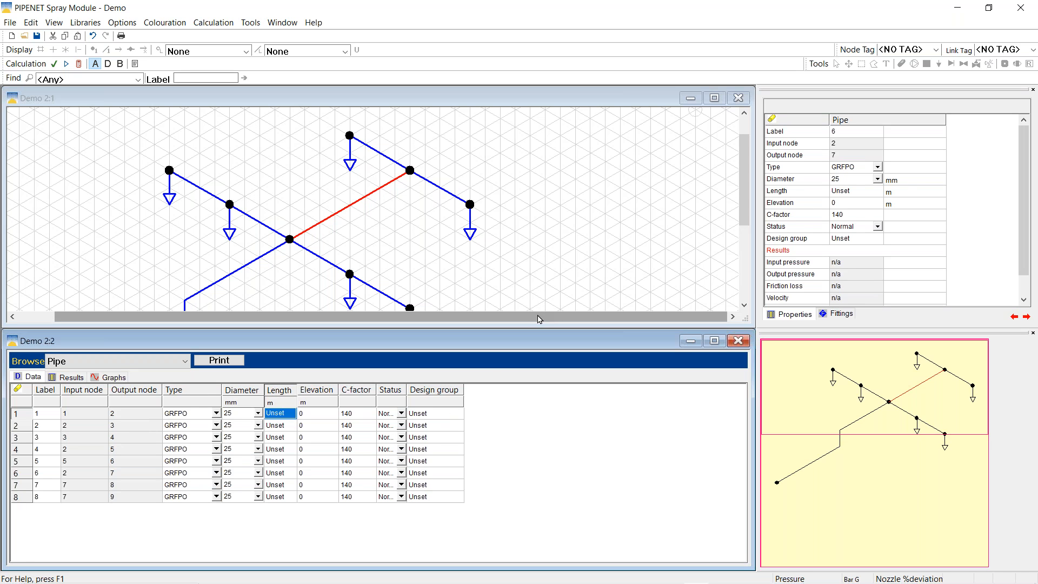
# Set pipe 1's length to 5 m and paste that value into pipes 2 to 8
pyautogui.write('5')
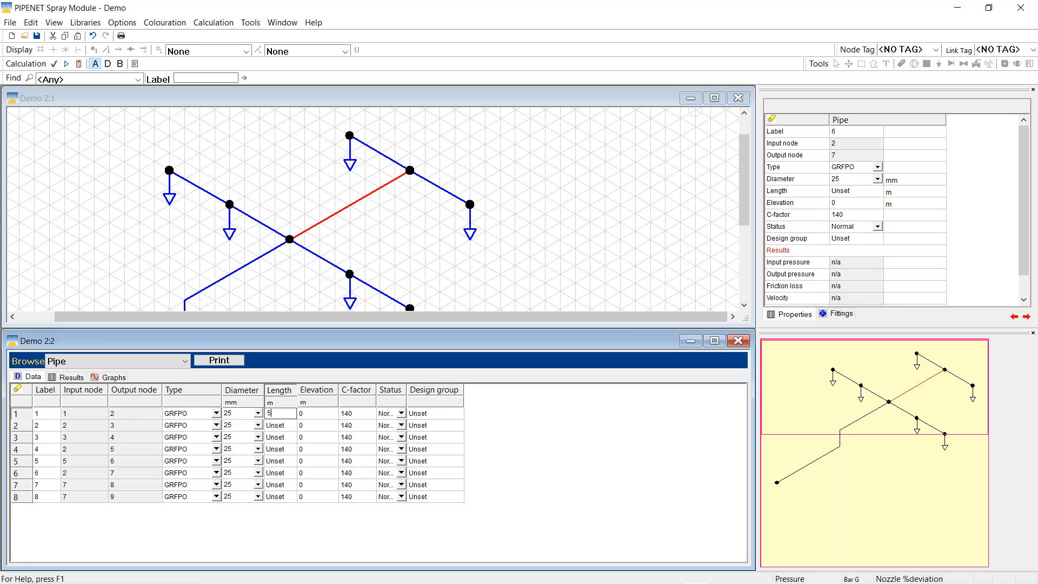
pyautogui.click(269, 415)
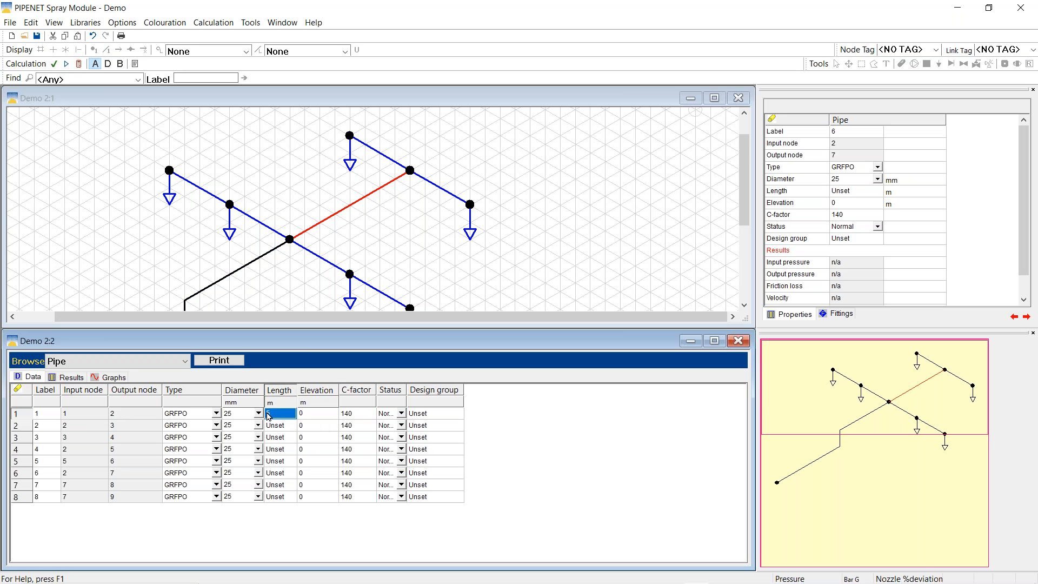
pyautogui.rightClick(282, 415)
pyautogui.click(327, 430)
pyautogui.click(280, 427)
pyautogui.moveTo(280, 428); pyautogui.dragTo(290, 496)
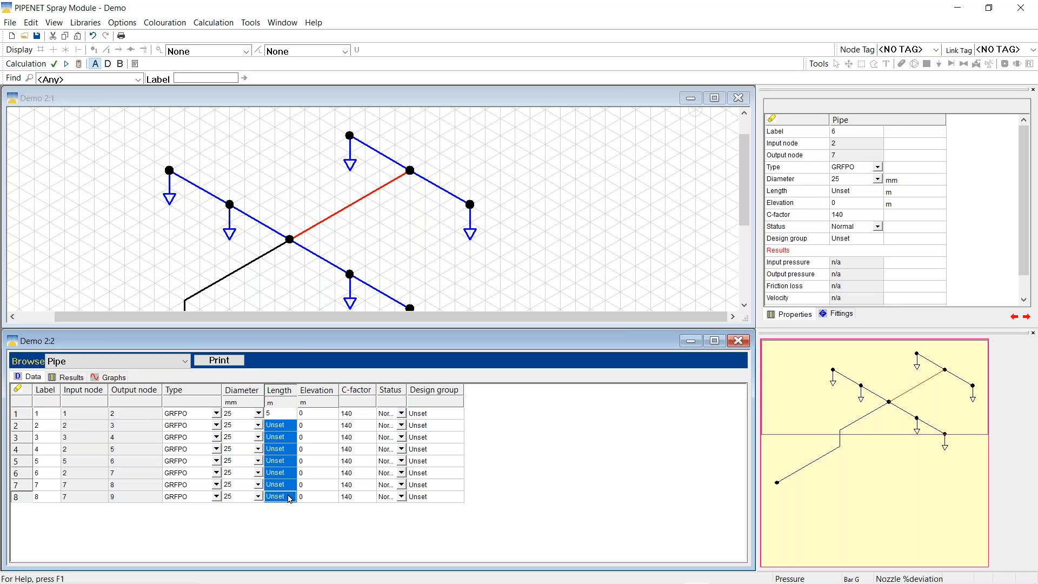
pyautogui.rightClick(296, 431)
pyautogui.click(324, 451)
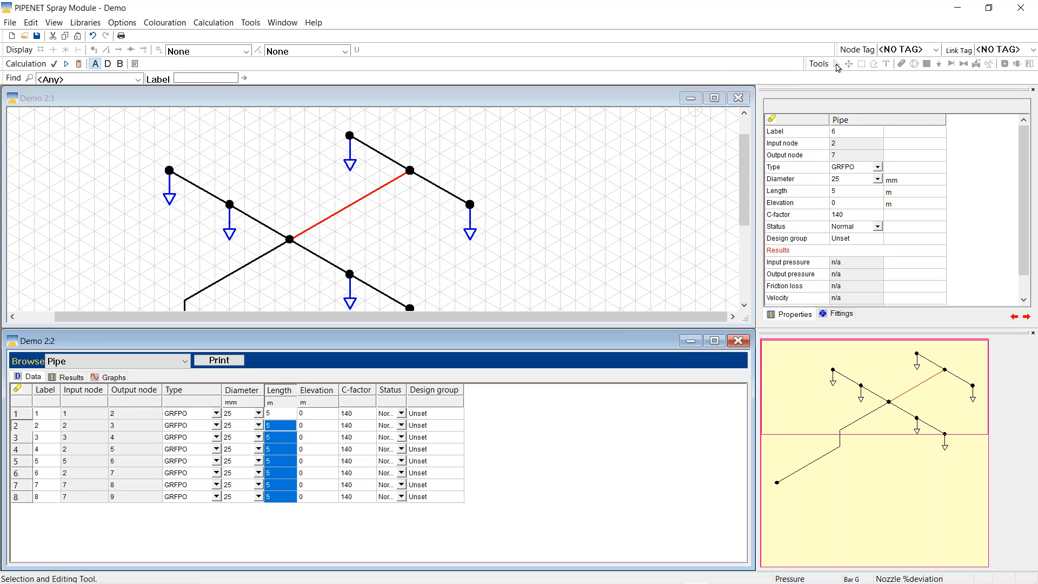
pyautogui.click(629, 98)
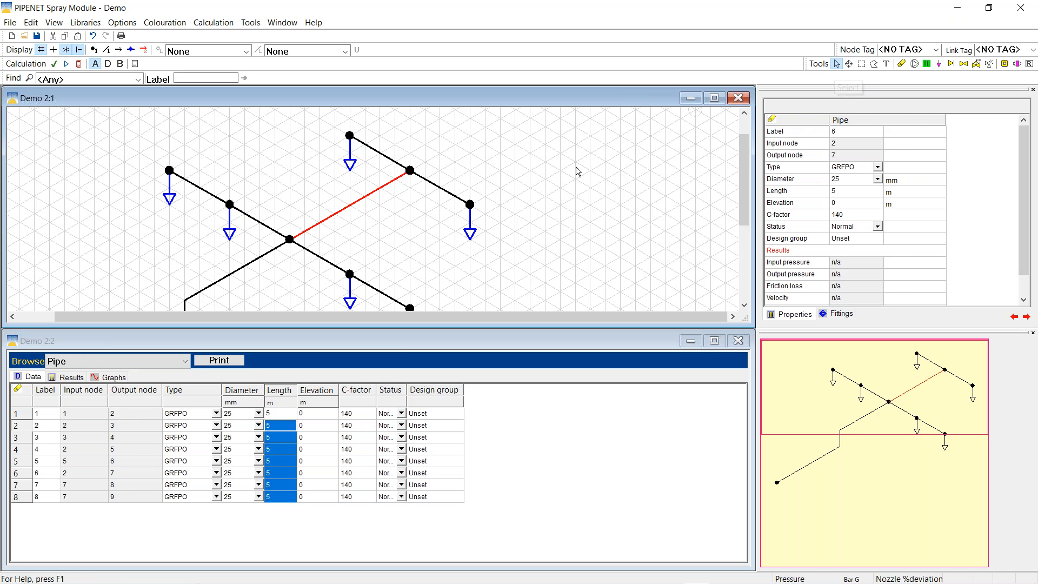
pyautogui.click(836, 64)
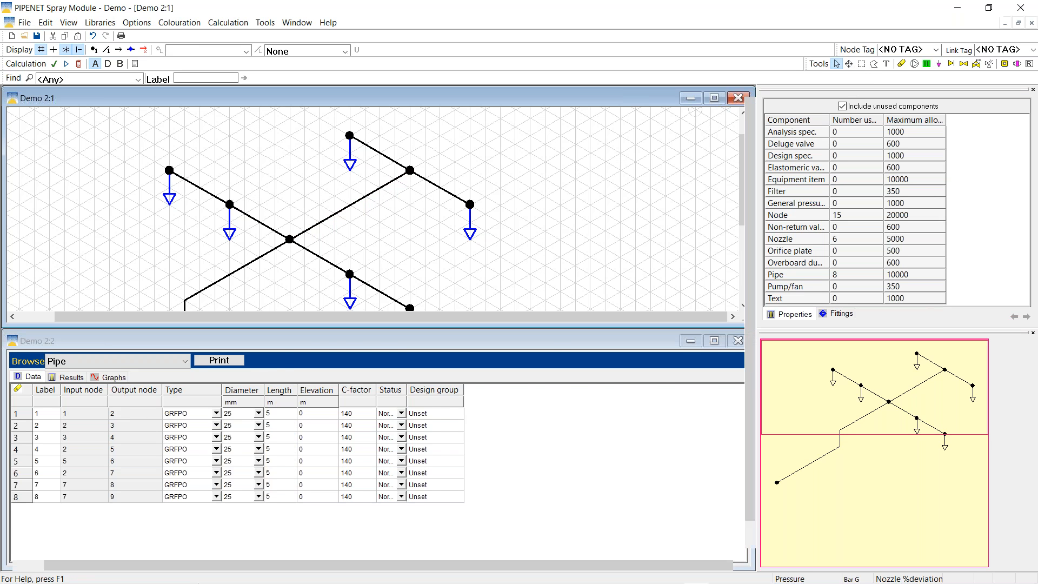
# Maximize the drawing window and tile it horizontally with the pipe table
pyautogui.click(714, 98)
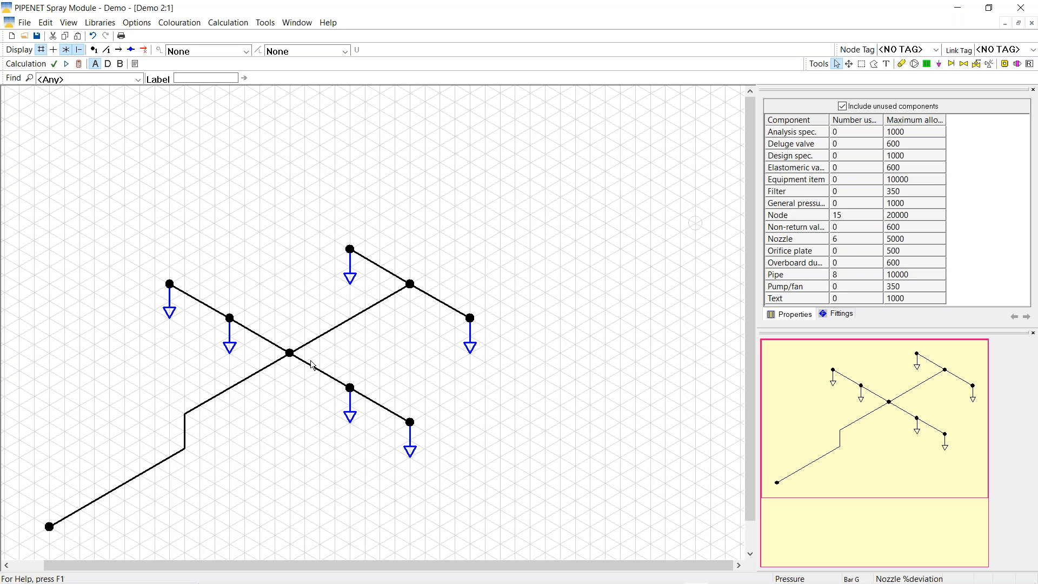
pyautogui.click(297, 22)
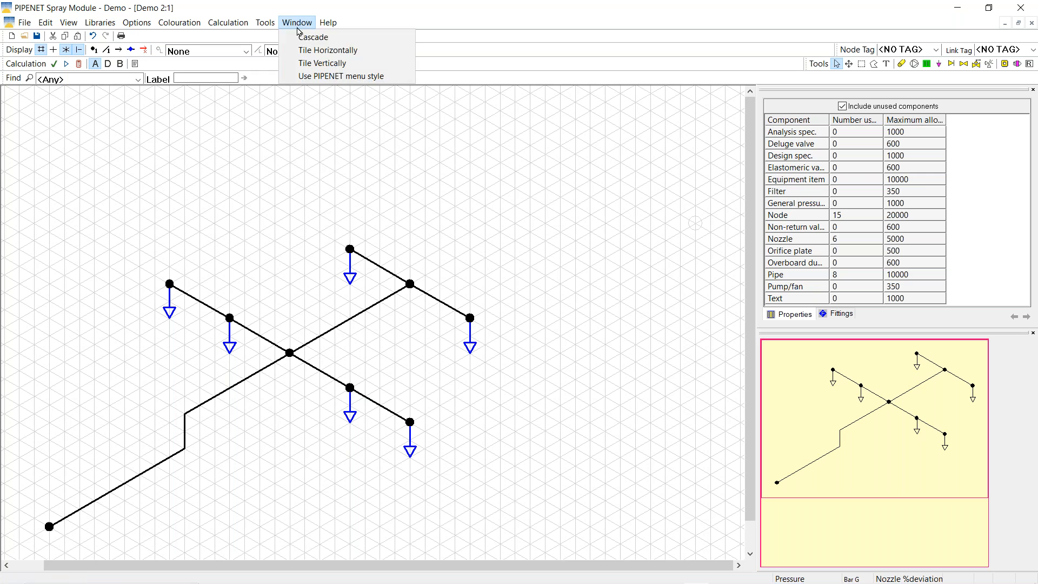
pyautogui.click(319, 59)
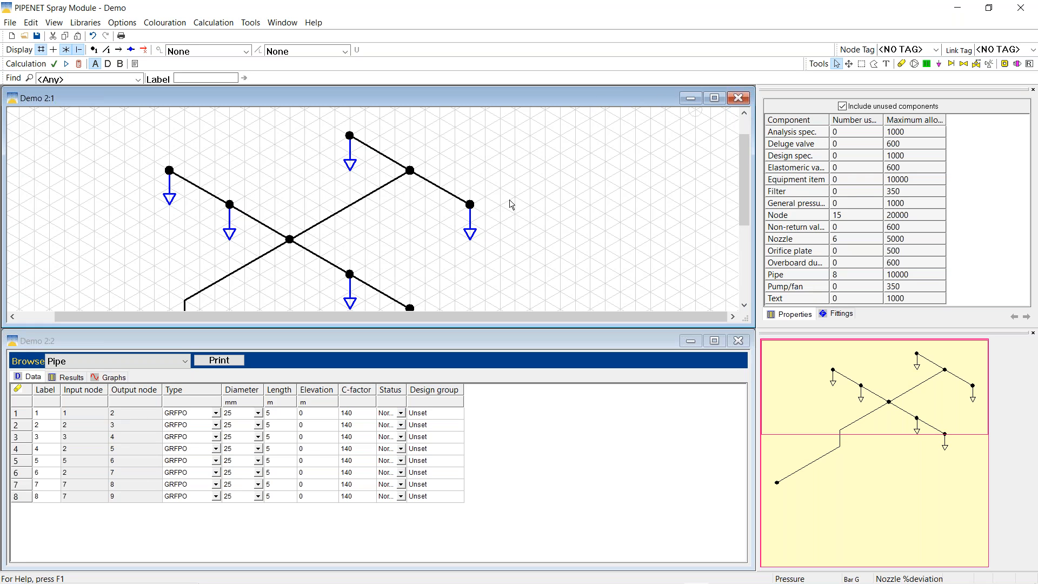
# Scale the drawing to fit the whole network, hide the grid, and select pipe 1
pyautogui.rightClick(537, 148)
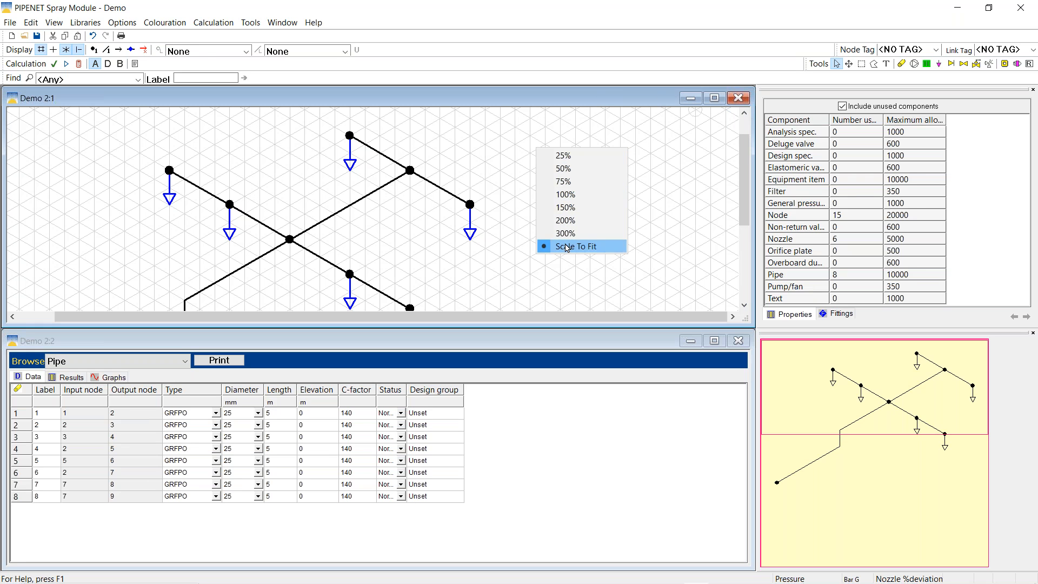
pyautogui.click(566, 247)
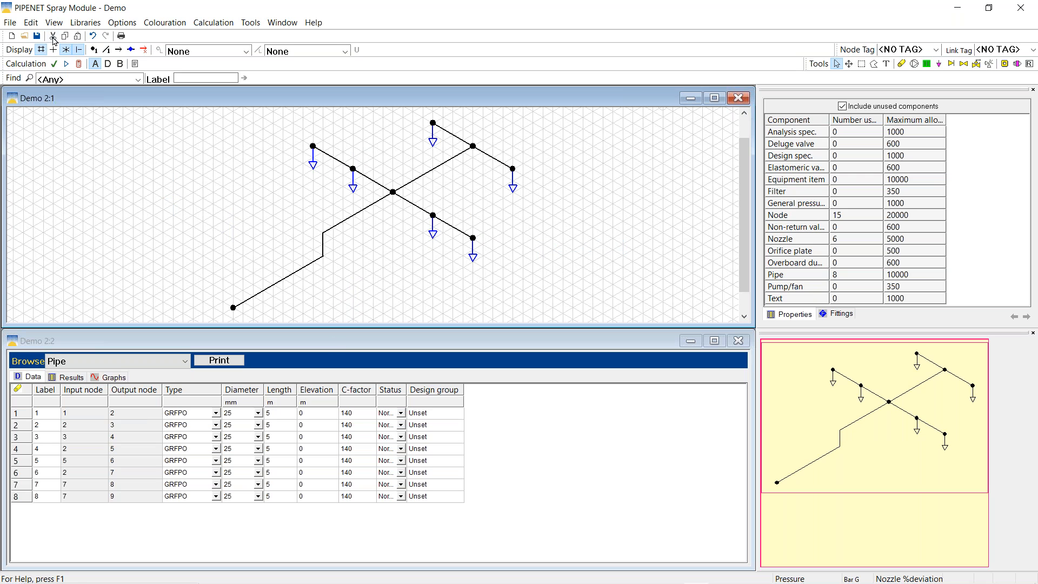
pyautogui.click(42, 50)
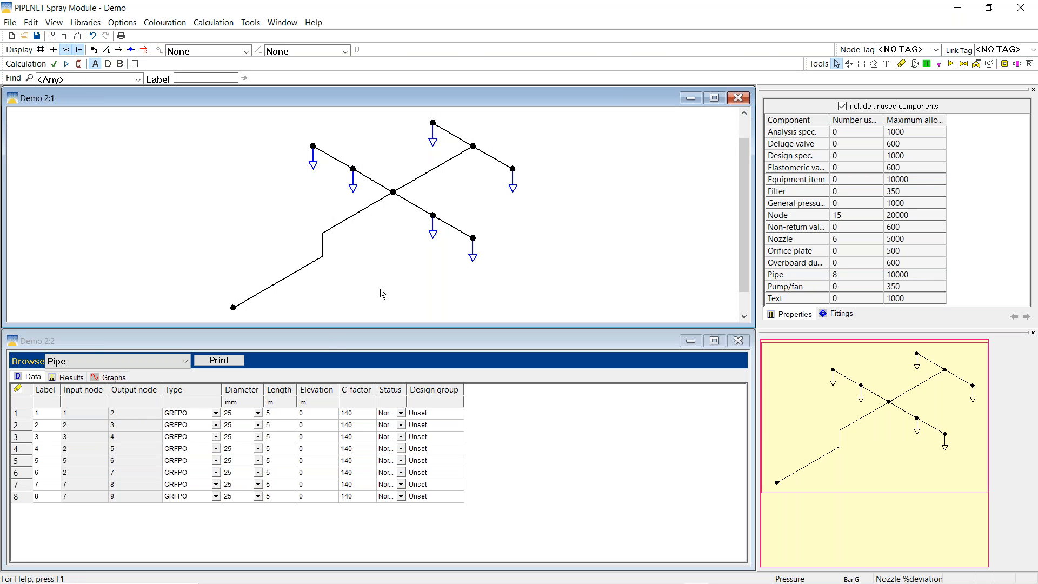
pyautogui.click(348, 219)
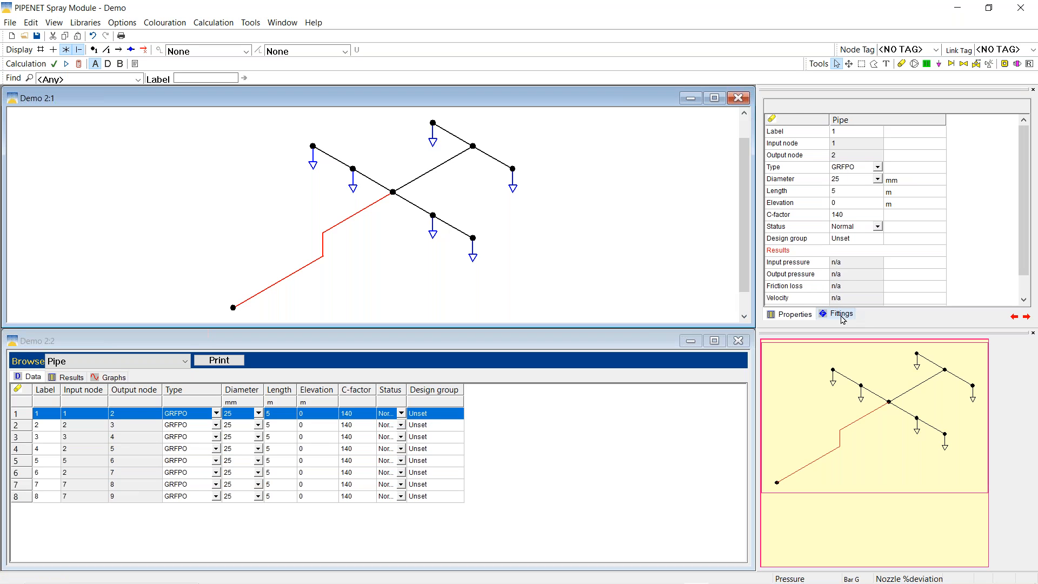
# Add two 90 deg elbow fittings to pipe 1 from its Fittings list
pyautogui.click(841, 314)
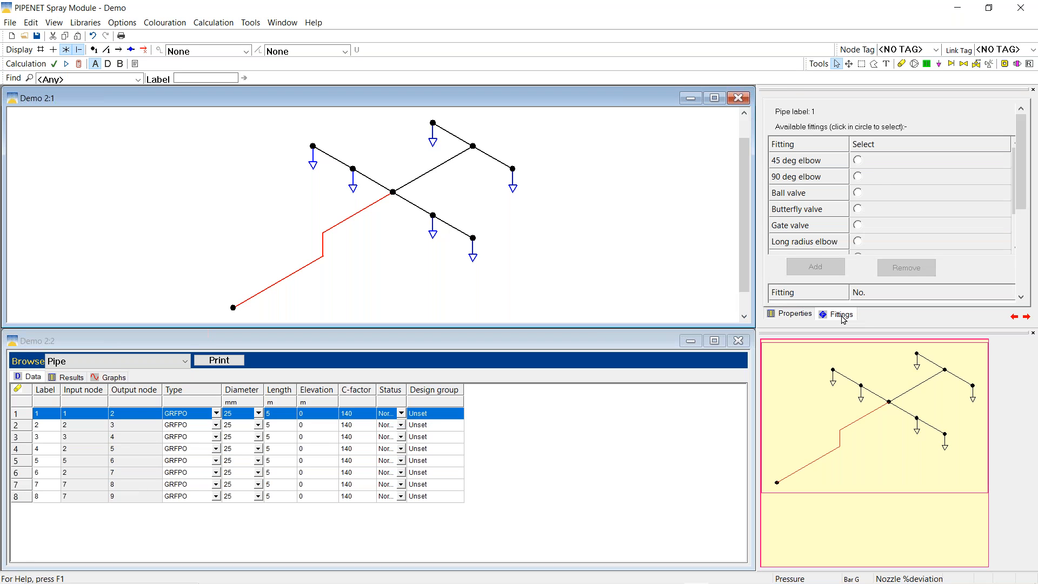
pyautogui.click(859, 177)
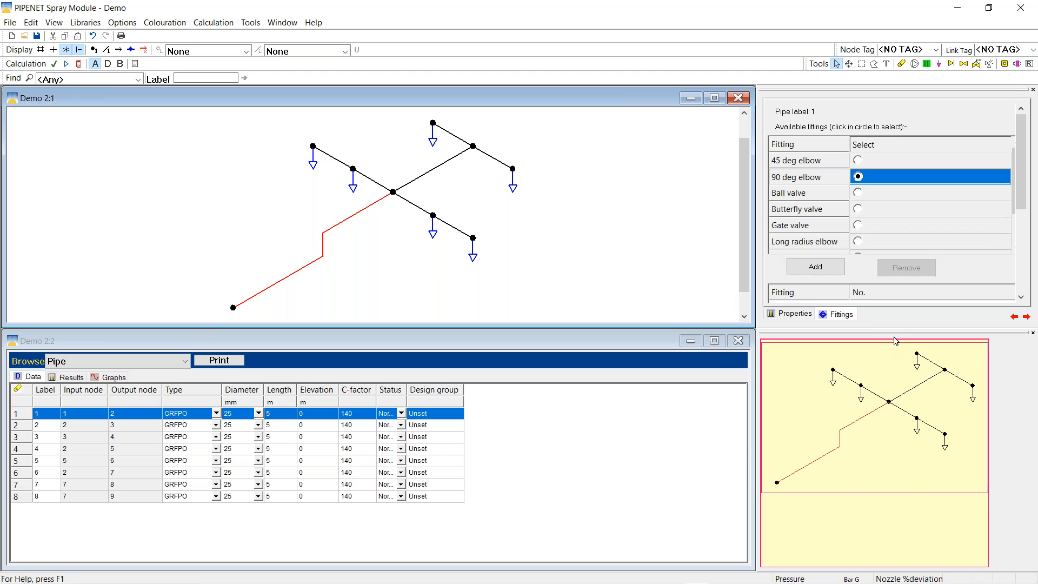
pyautogui.moveTo(905, 329); pyautogui.dragTo(906, 419)
pyautogui.click(816, 270)
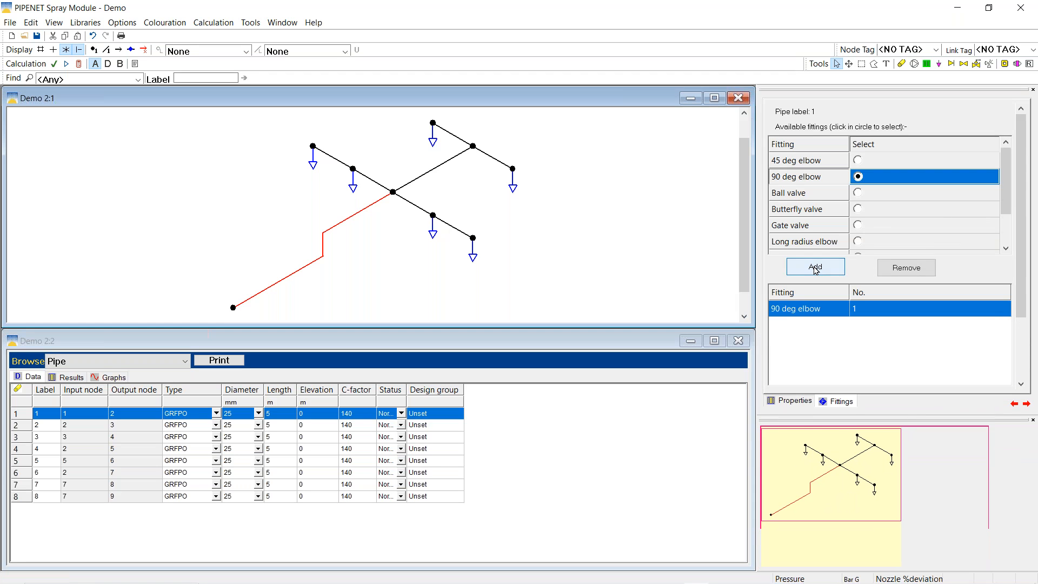
pyautogui.click(816, 269)
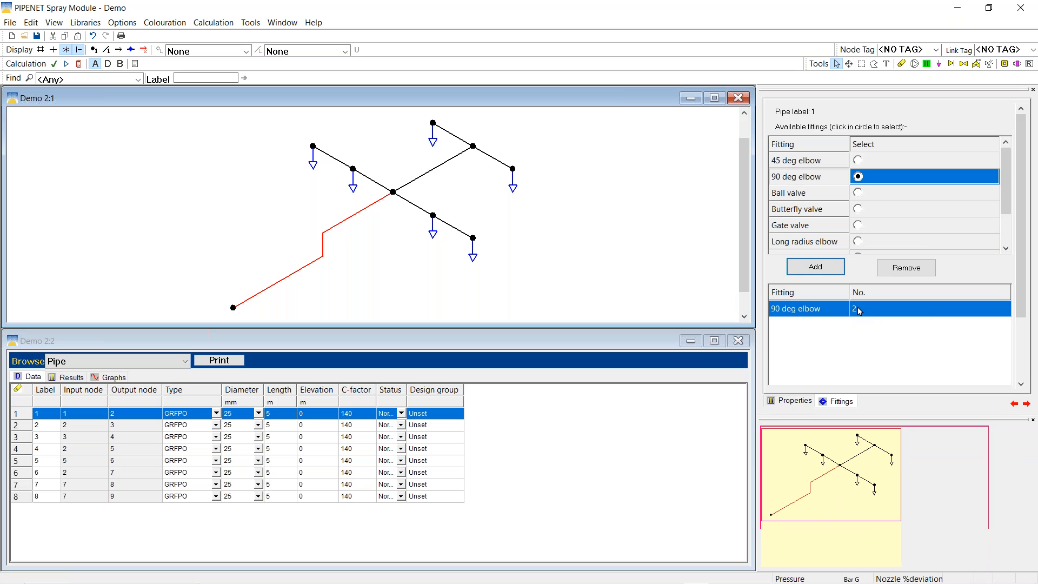
# Show the grid again and add two bend points to pipe 1's route
pyautogui.click(40, 49)
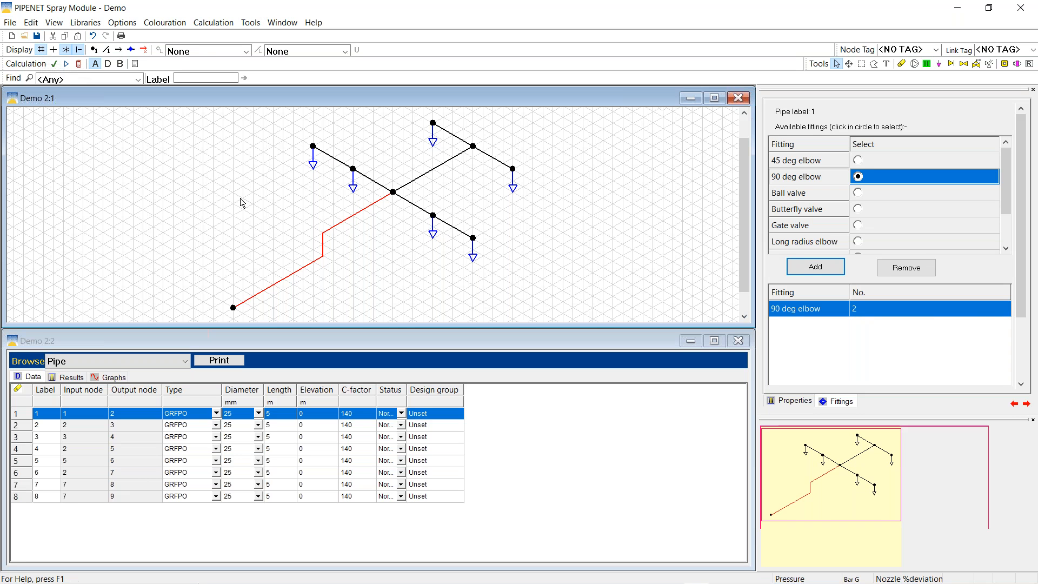
pyautogui.click(341, 220)
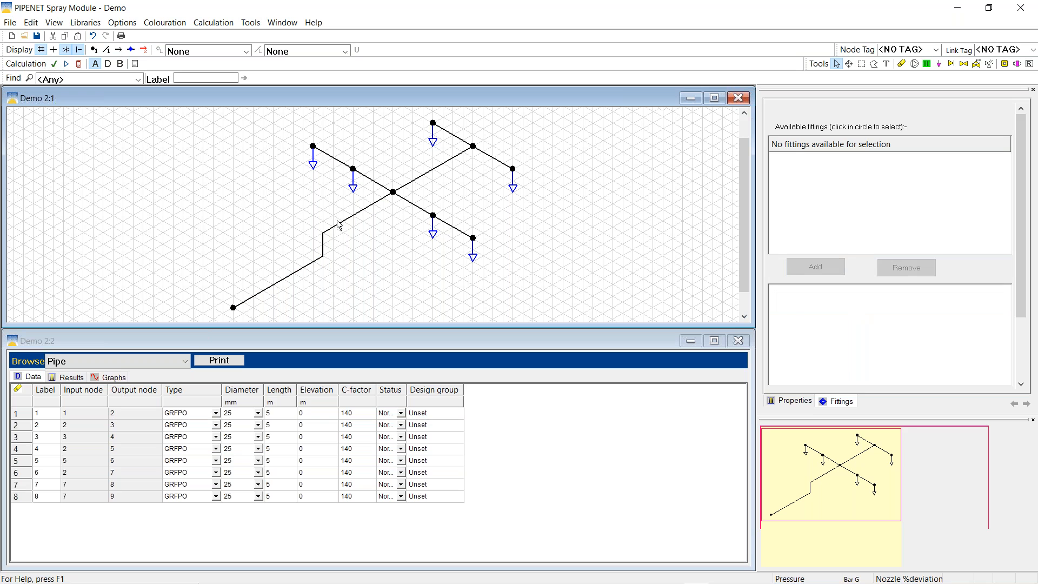
pyautogui.click(340, 228)
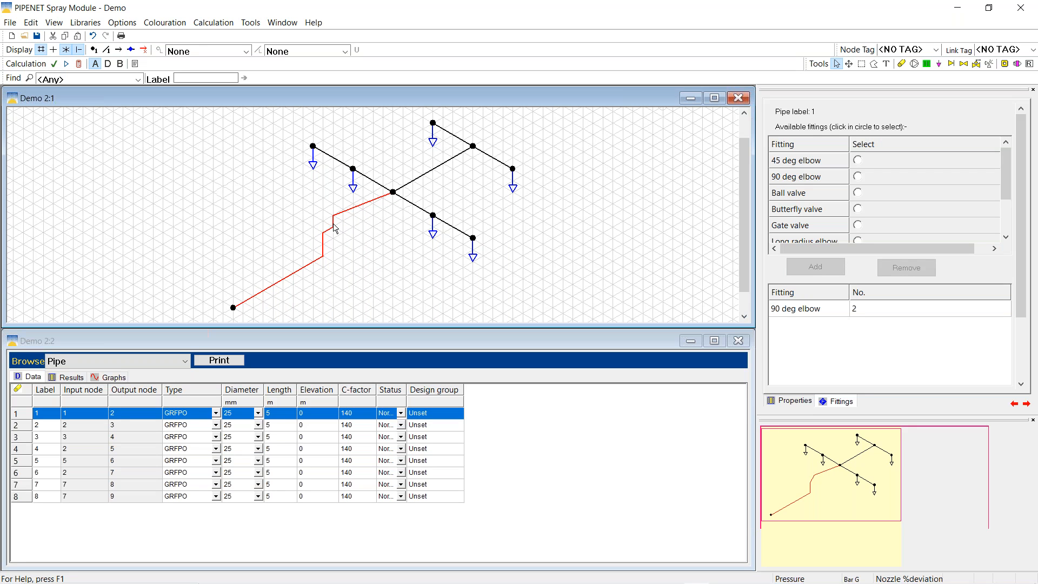
pyautogui.keyDown('shift'); pyautogui.click(361, 202); pyautogui.keyUp('shift')
pyautogui.keyDown('shift'); pyautogui.click(361, 209); pyautogui.keyUp('shift')
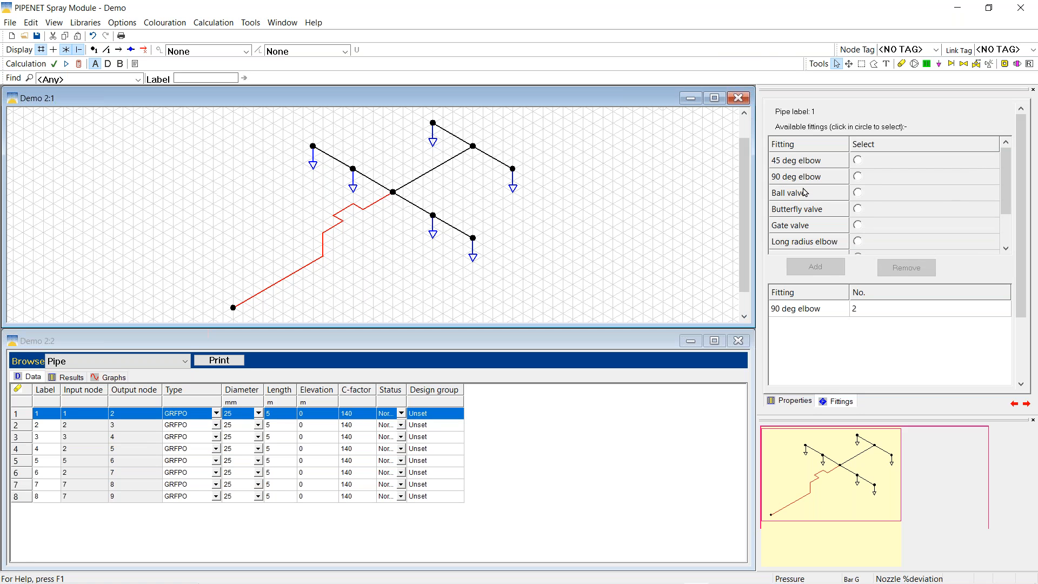
# Add more 90 deg elbows to pipe 1, bringing its total to six
pyautogui.click(859, 174)
pyautogui.click(809, 269)
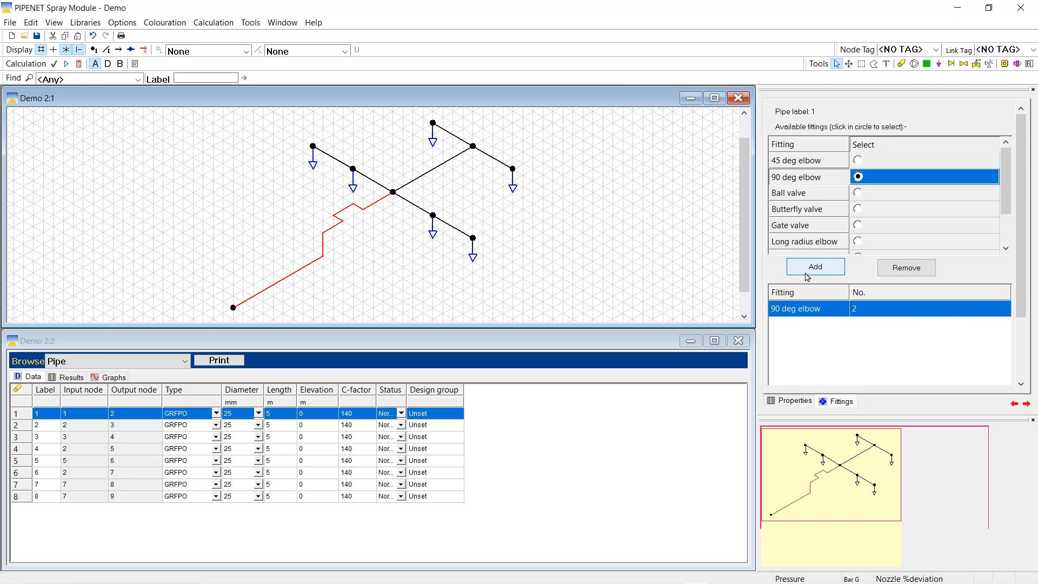
pyautogui.doubleClick(809, 270)
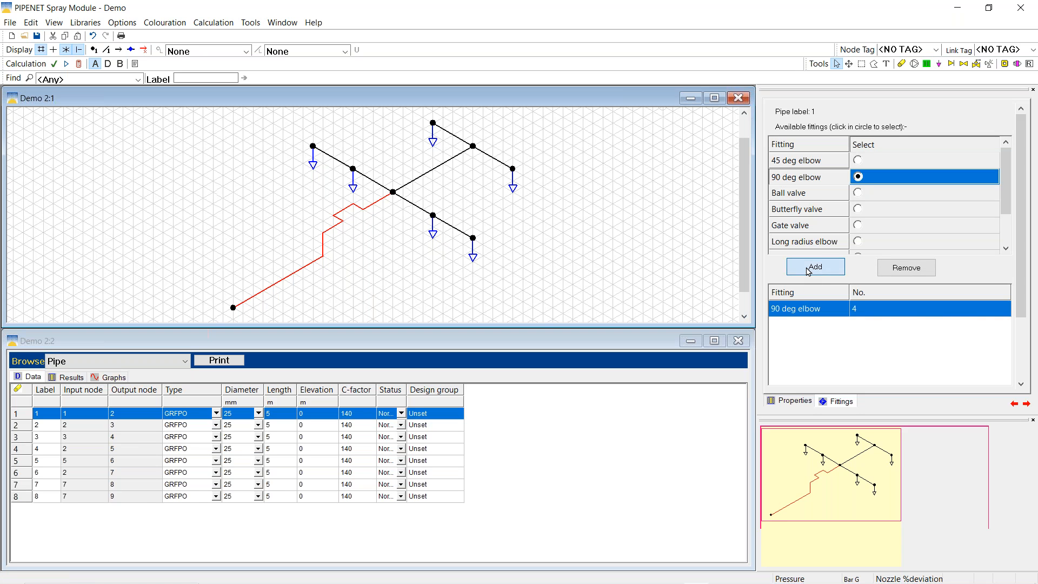
pyautogui.click(808, 272)
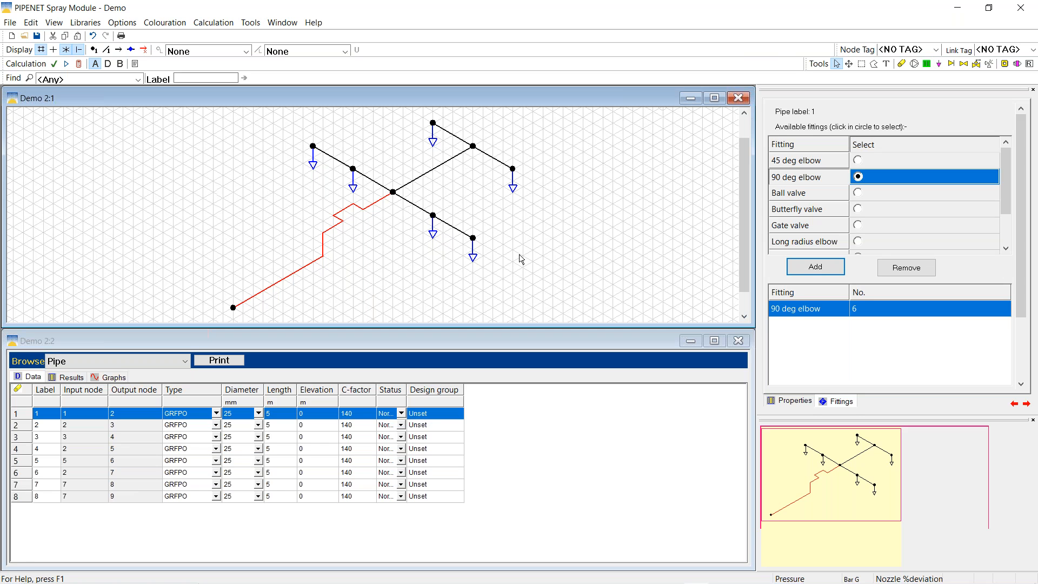
# Show Pipe 1's properties, hide the drawing grid, and open the Browse component-type list
pyautogui.click(794, 402)
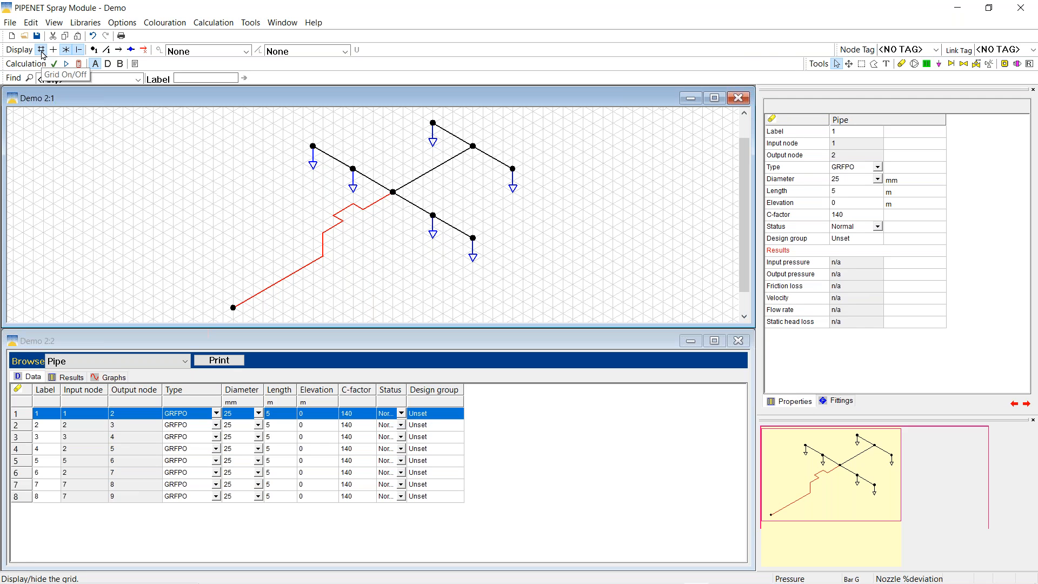
pyautogui.click(42, 52)
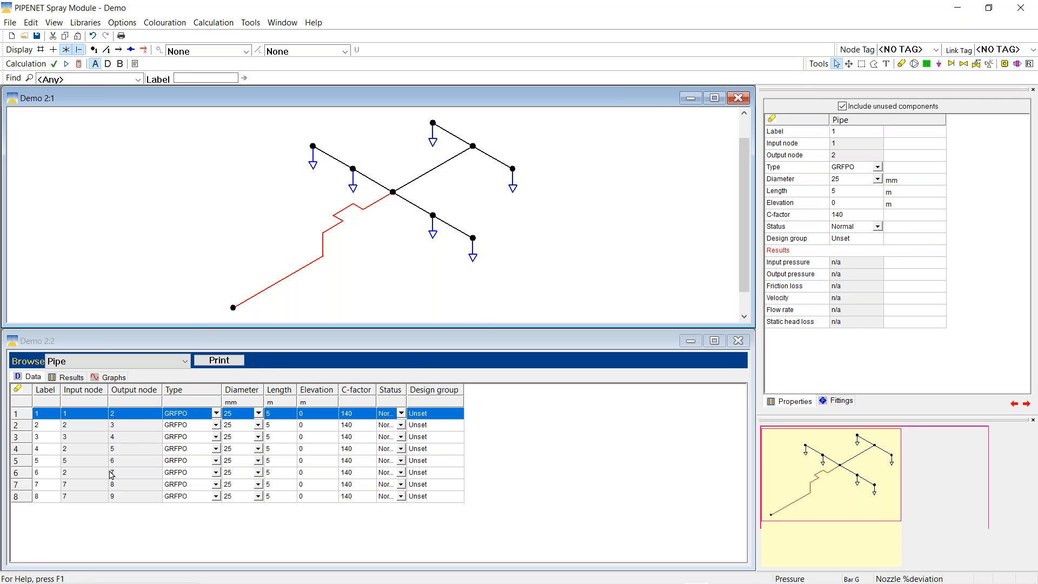
pyautogui.click(185, 365)
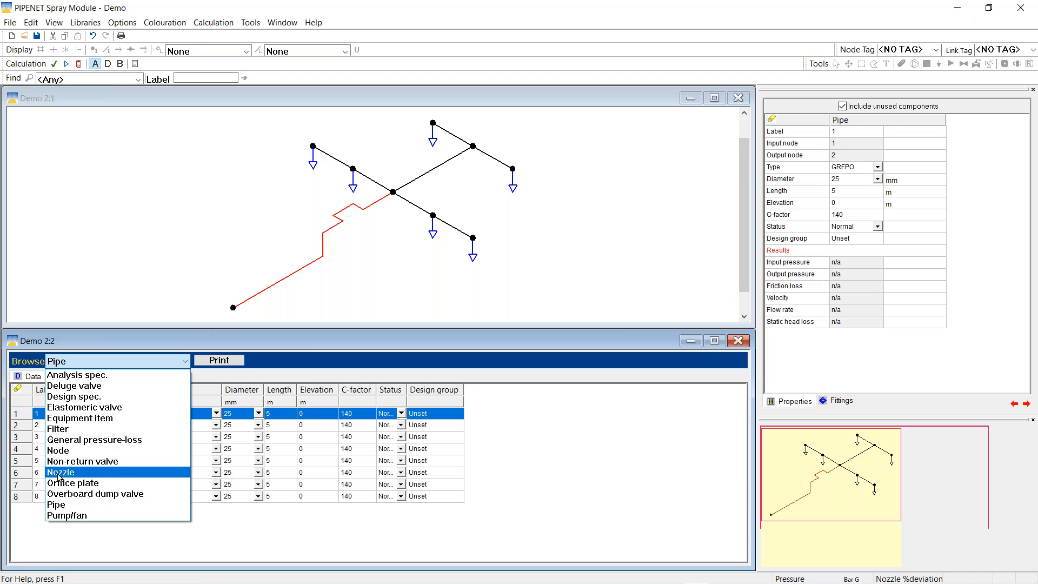
# Browse Nozzle to list the six nozzles in the data table, then look over the File menu
pyautogui.click(59, 472)
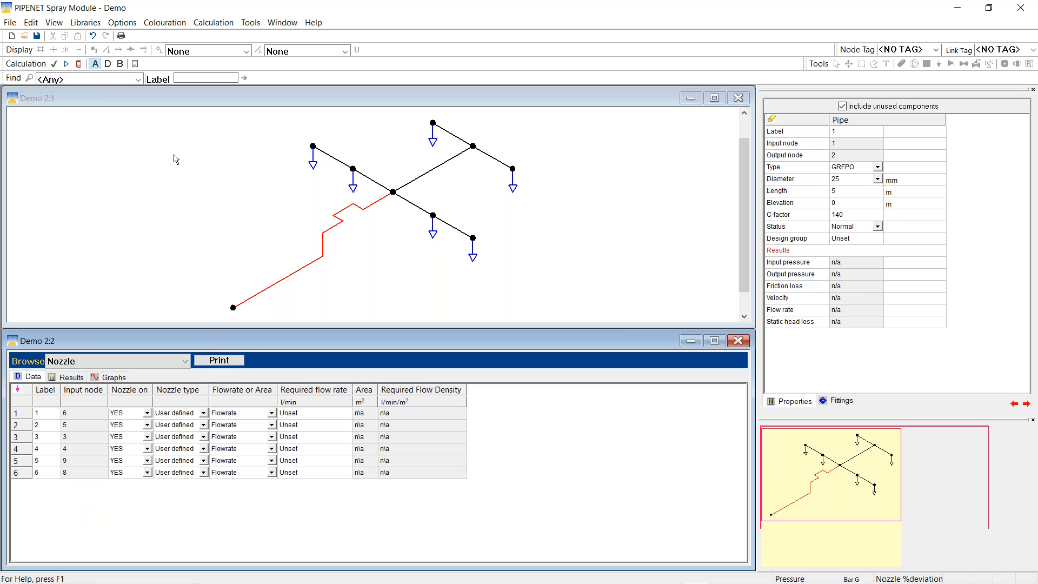
pyautogui.click(37, 37)
pyautogui.click(9, 23)
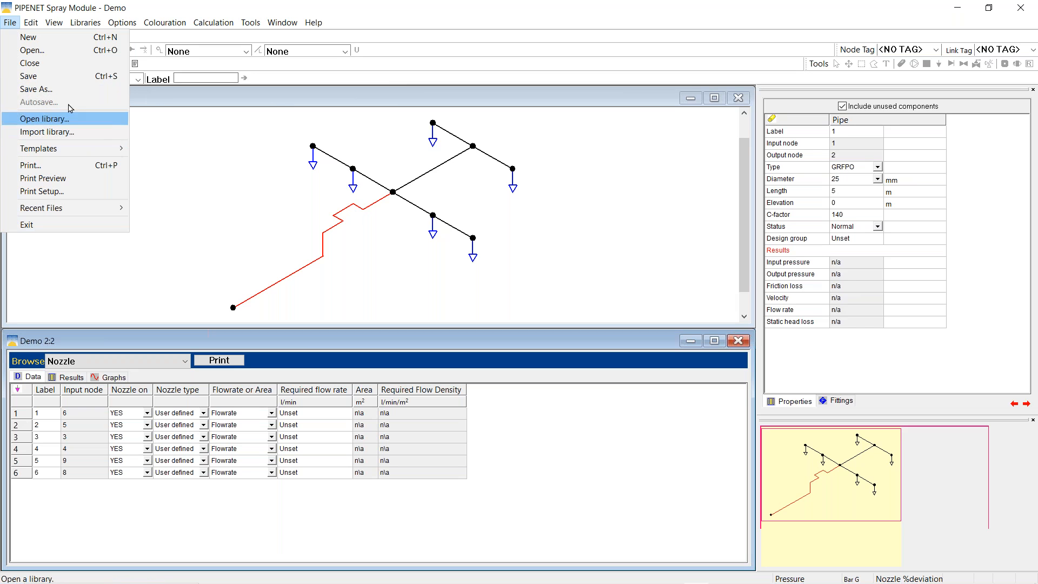
pyautogui.click(30, 76)
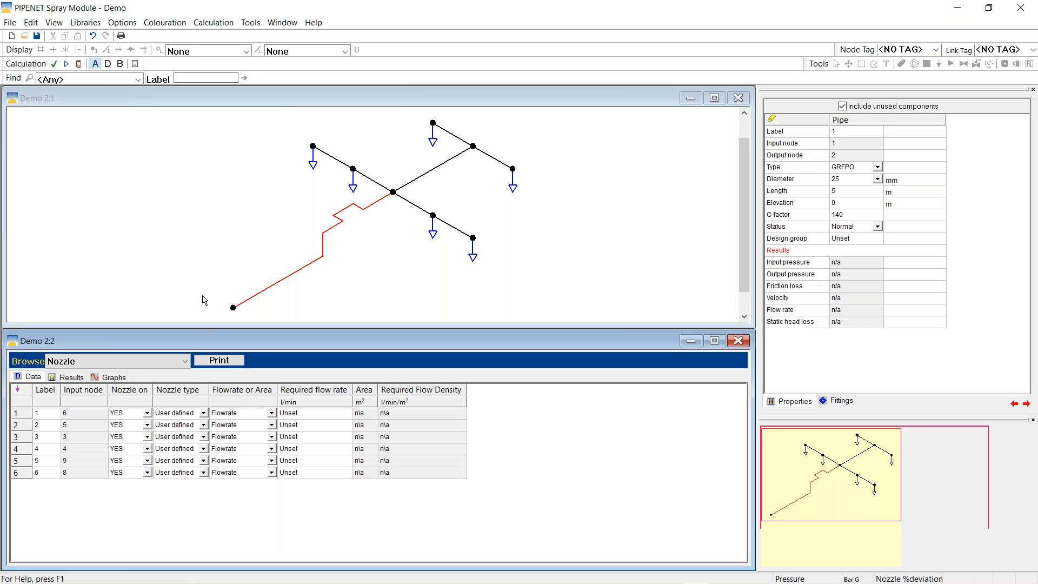
# Set nozzle 1's type to MV K45 and copy-paste it into nozzles 2–6
pyautogui.click(196, 413)
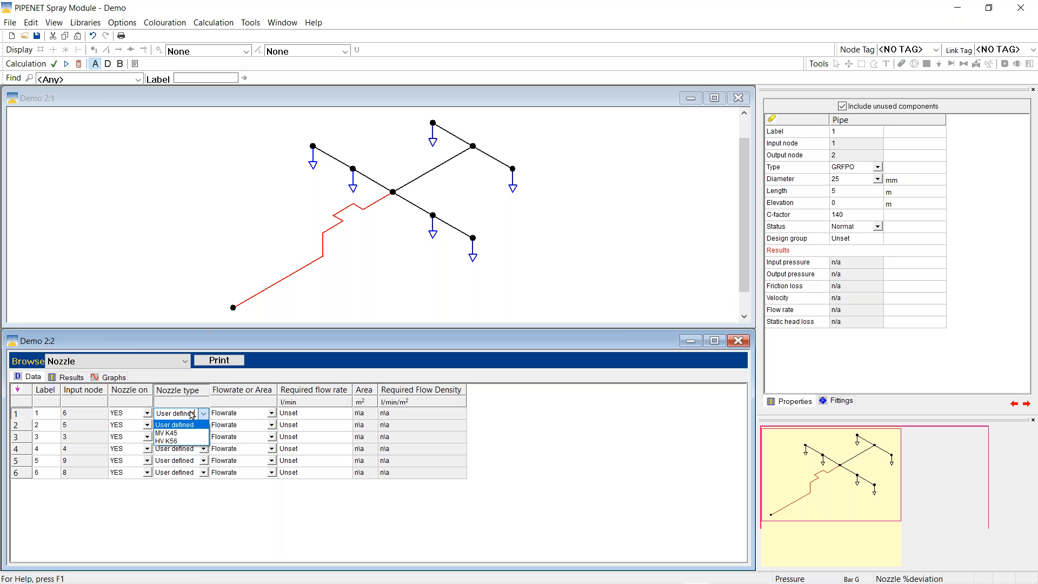
pyautogui.click(174, 434)
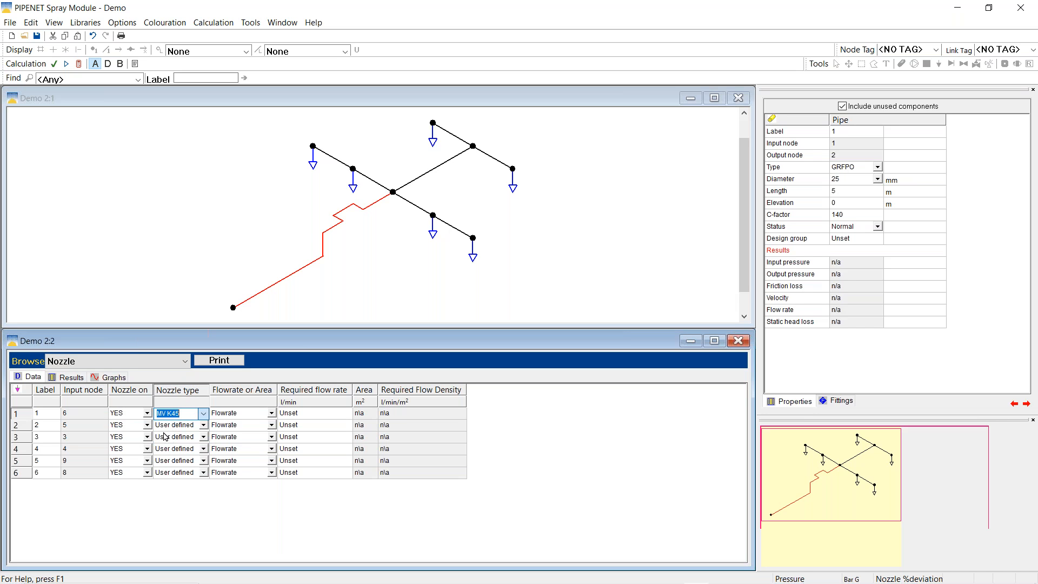
pyautogui.click(234, 414)
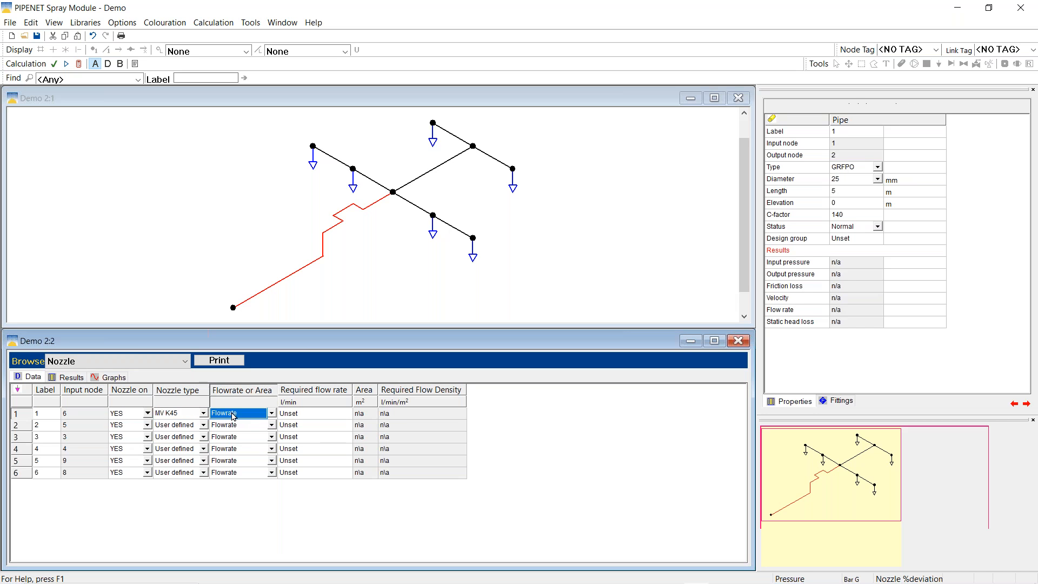
pyautogui.click(178, 417)
pyautogui.rightClick(179, 417)
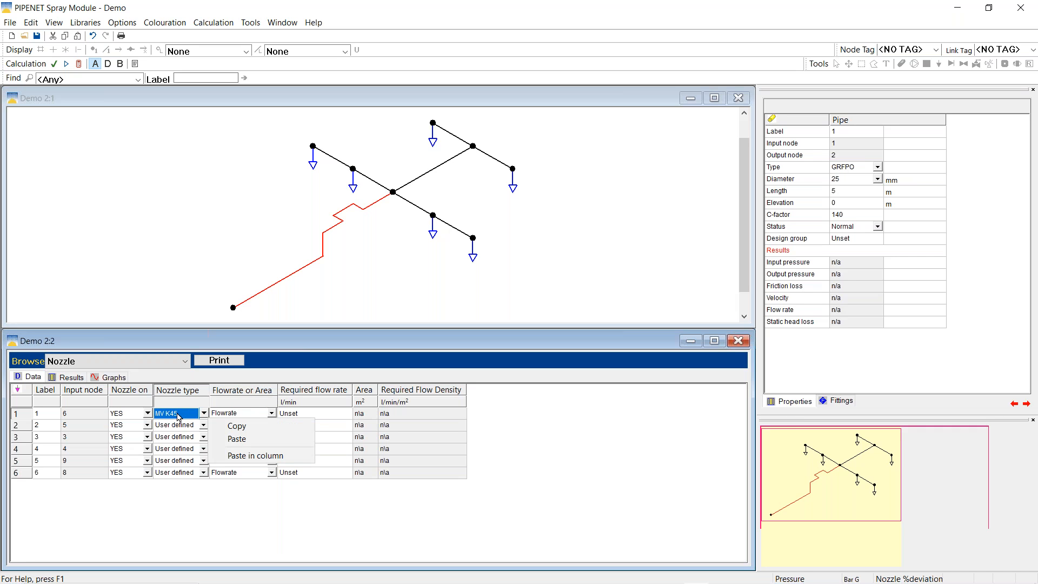
pyautogui.click(241, 429)
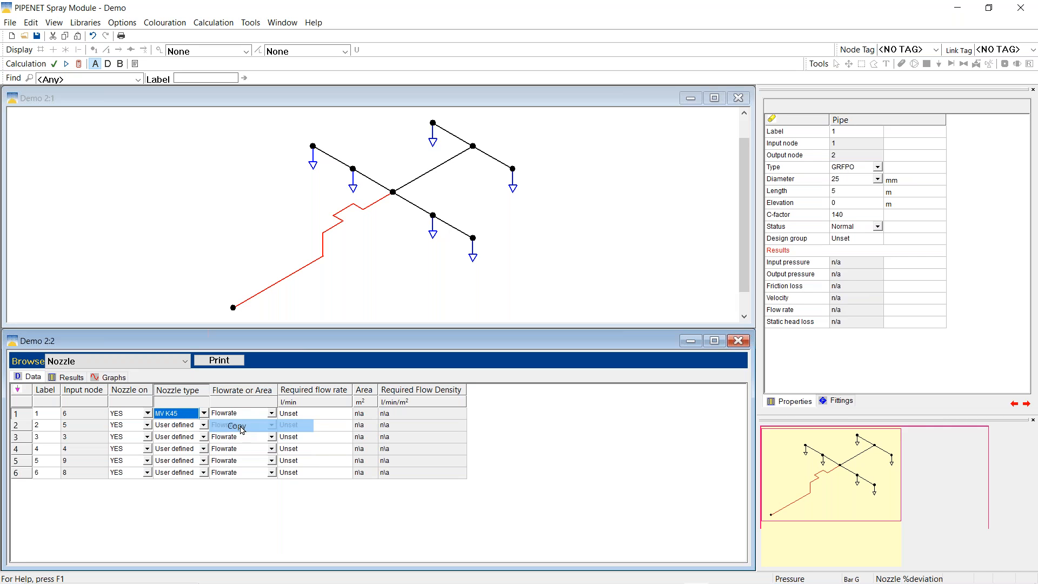
pyautogui.moveTo(174, 424); pyautogui.dragTo(174, 475)
pyautogui.rightClick(185, 428)
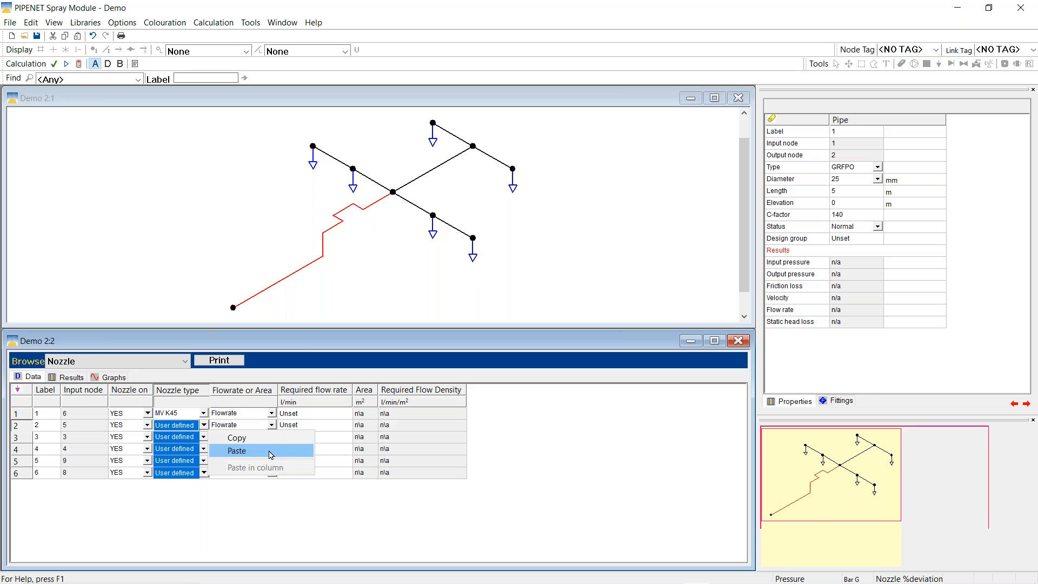
pyautogui.click(236, 453)
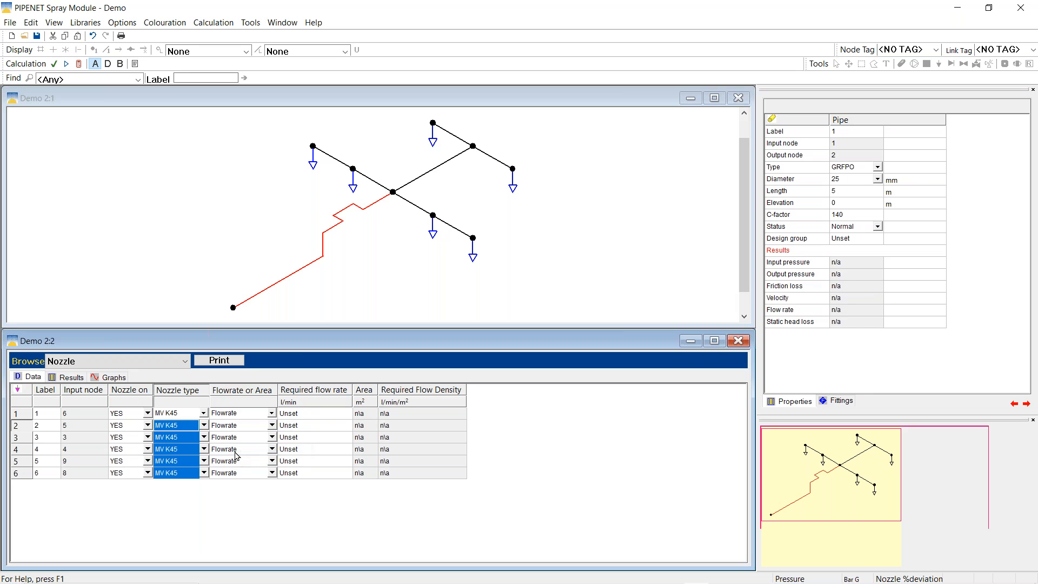
# Give nozzle 1 a 65 l/min required flow rate and paste it into nozzles 2–6
pyautogui.click(306, 415)
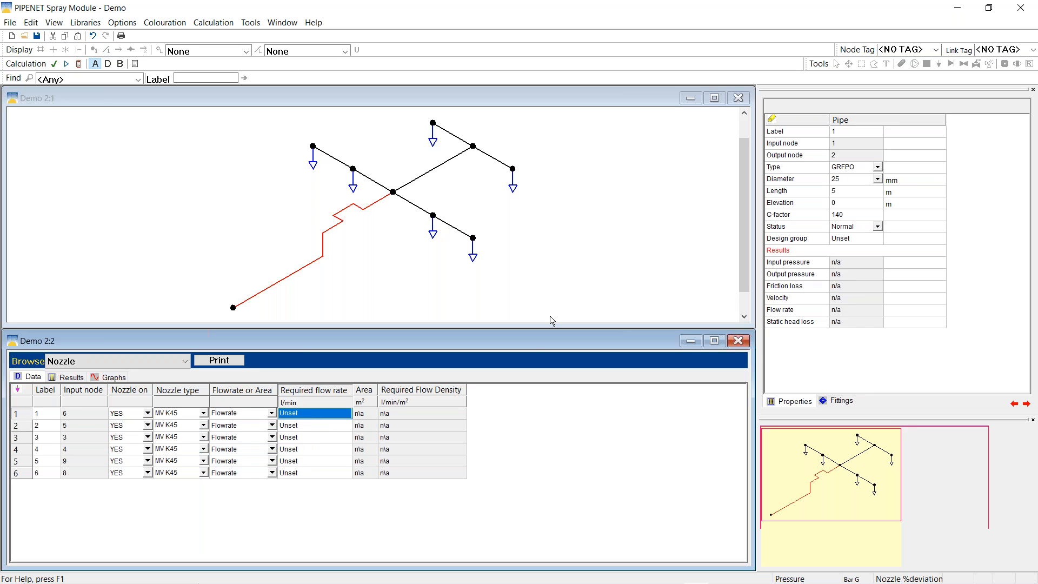
pyautogui.write('65')
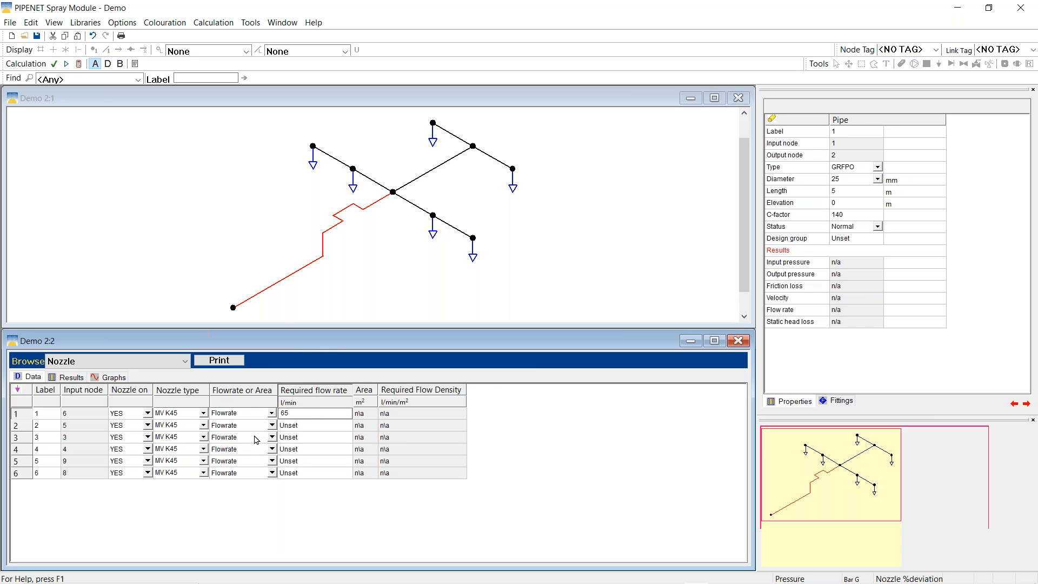
pyautogui.click(253, 415)
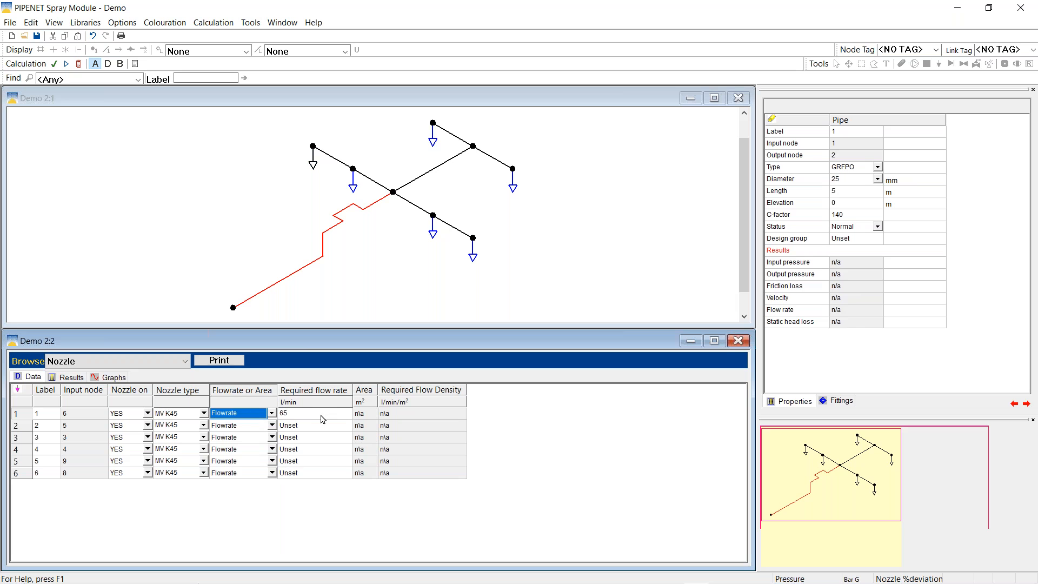
pyautogui.click(318, 417)
pyautogui.rightClick(318, 417)
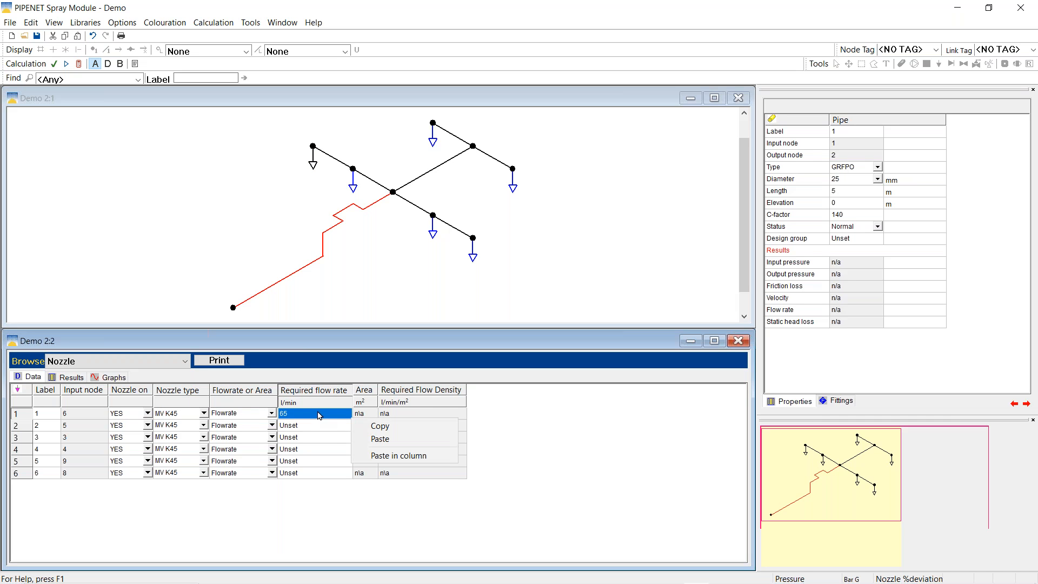
pyautogui.moveTo(319, 427); pyautogui.dragTo(321, 473)
pyautogui.rightClick(322, 422)
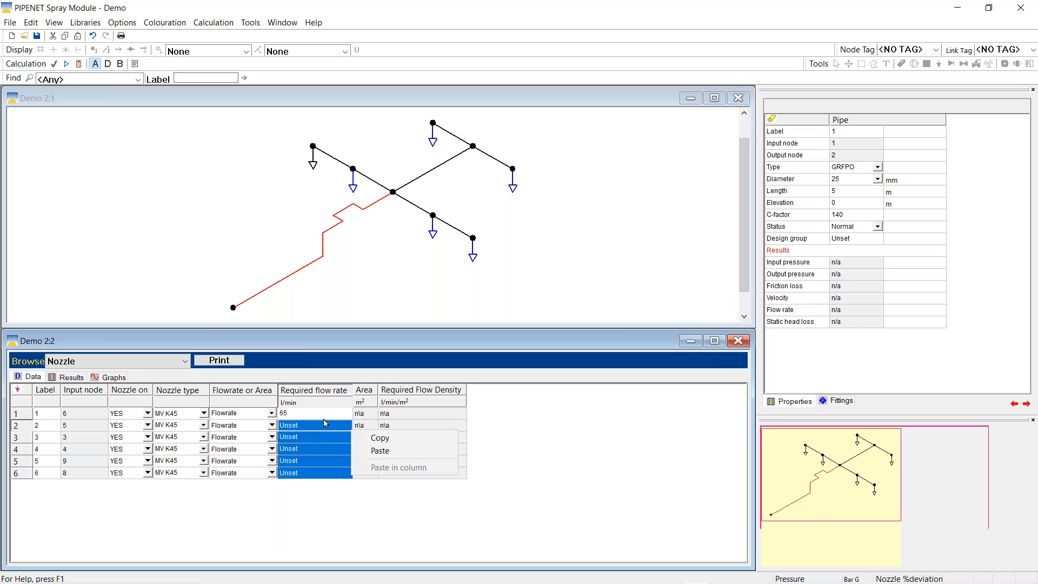
pyautogui.click(378, 451)
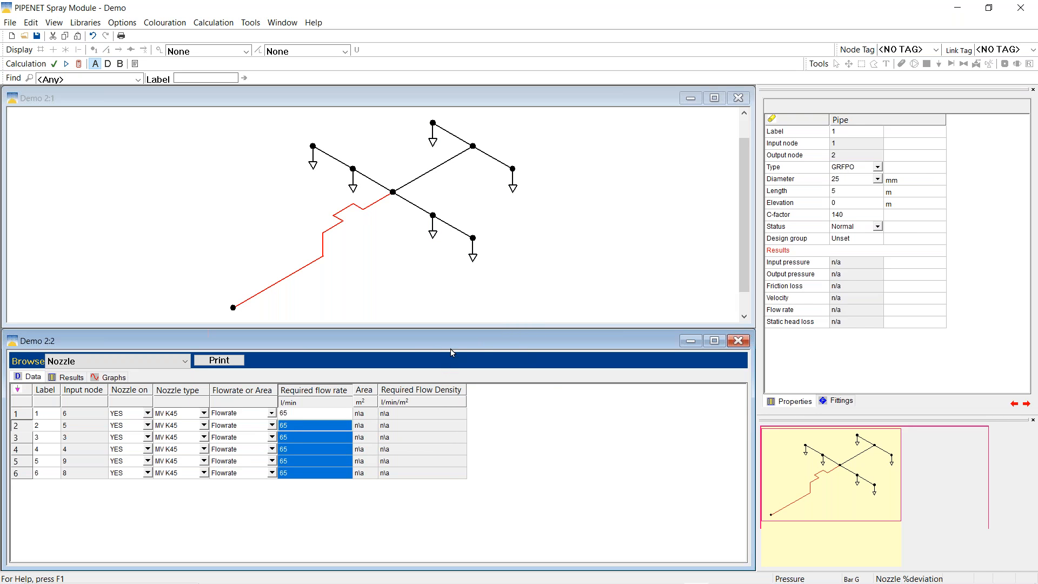
pyautogui.click(721, 98)
# Zoom the network drawing to 300% and clear the pipe selection
pyautogui.rightClick(553, 203)
pyautogui.click(584, 288)
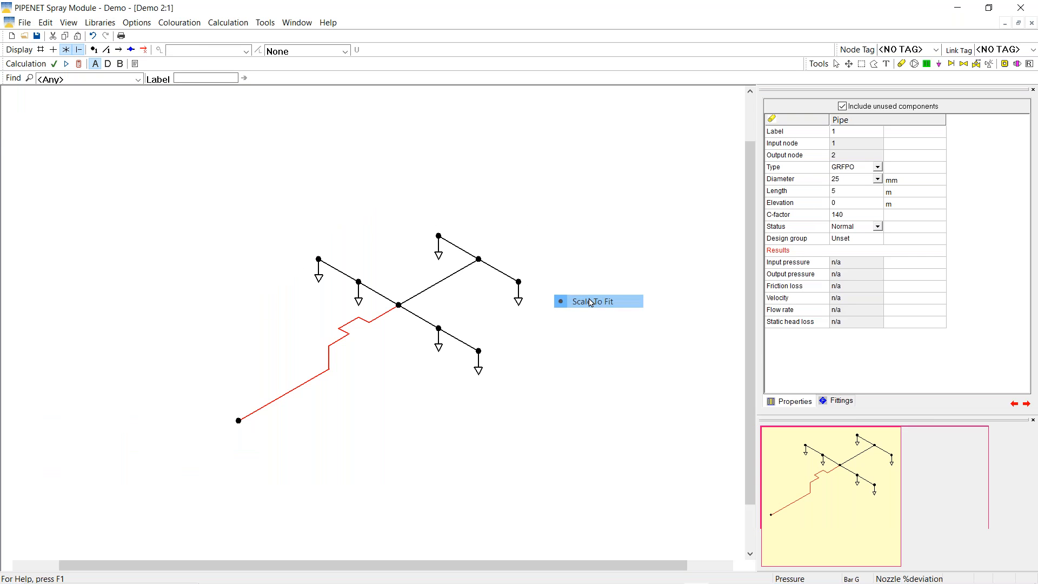
pyautogui.click(404, 169)
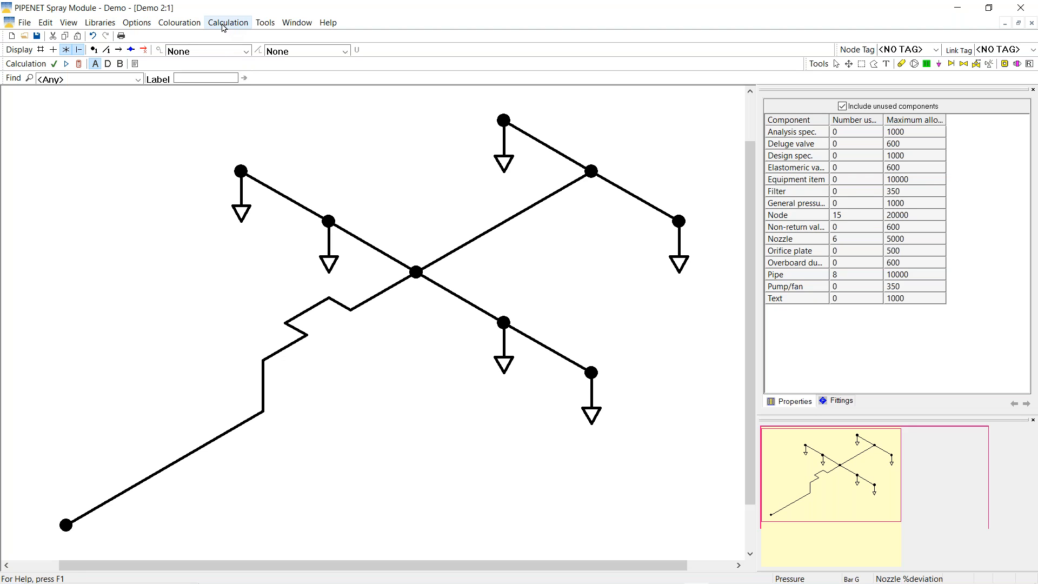
# Set node 1 at the lower-left end as an Input node in its properties
pyautogui.click(67, 525)
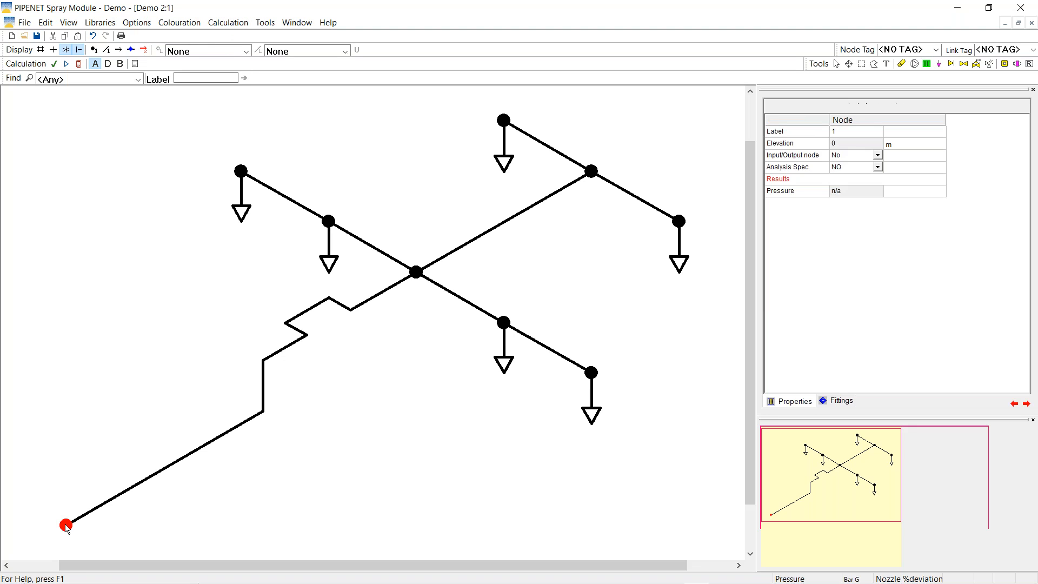
pyautogui.click(877, 157)
pyautogui.click(878, 156)
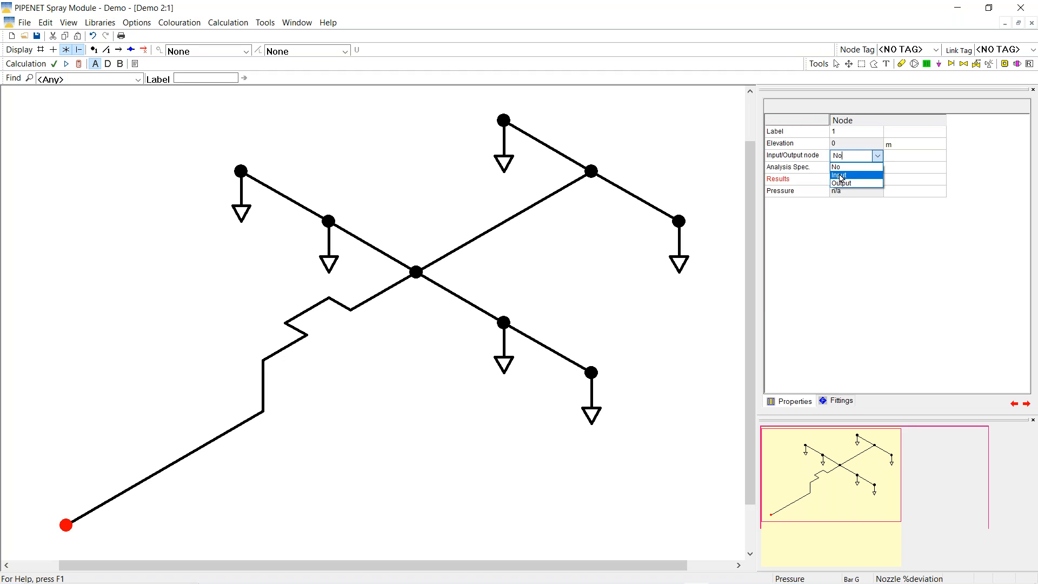
pyautogui.click(841, 176)
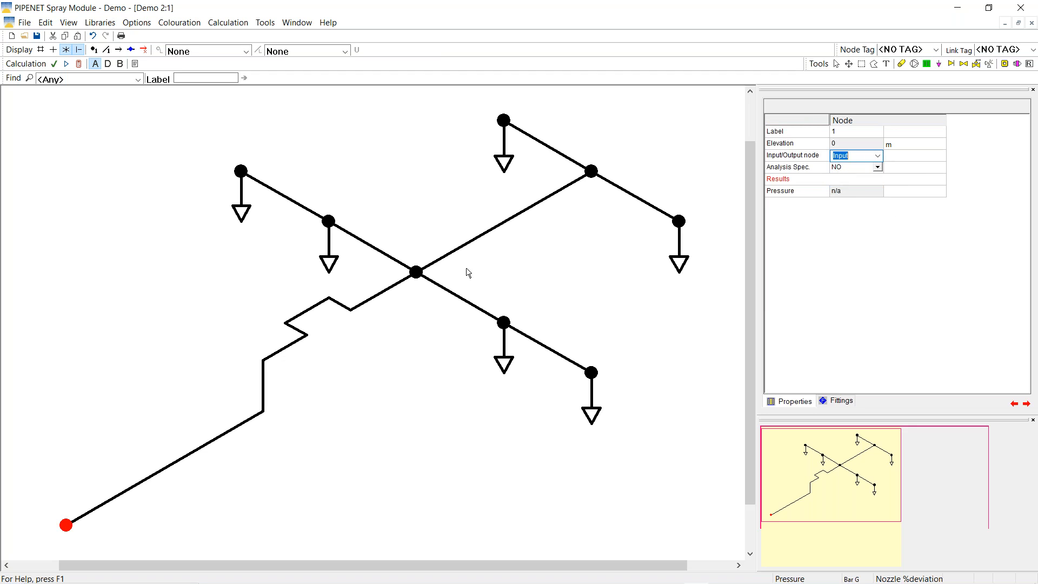
pyautogui.click(442, 187)
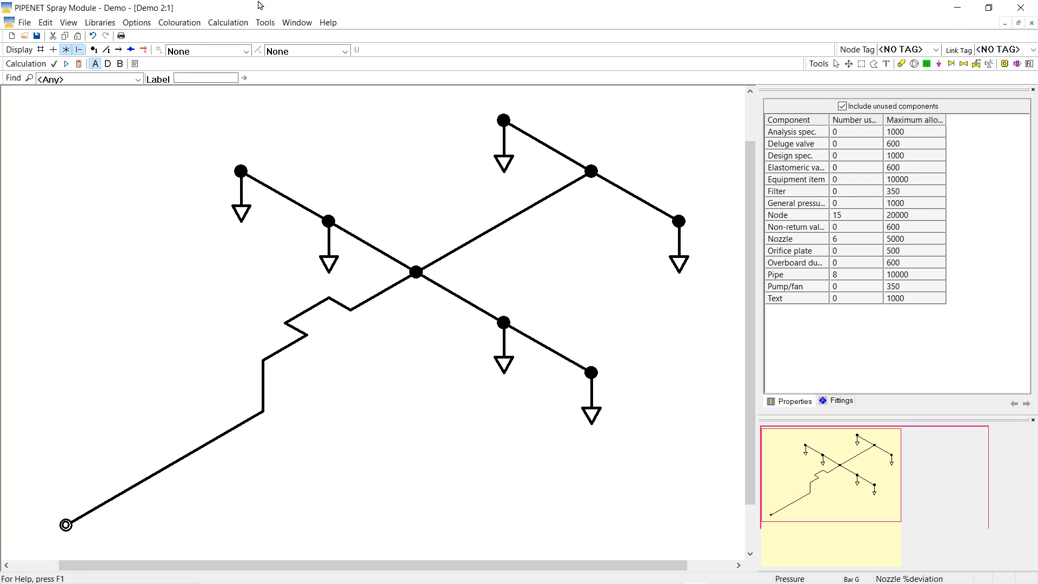
# Choose Most Remote Nozzle as the calculation type in Spec for calculation and confirm
pyautogui.click(228, 22)
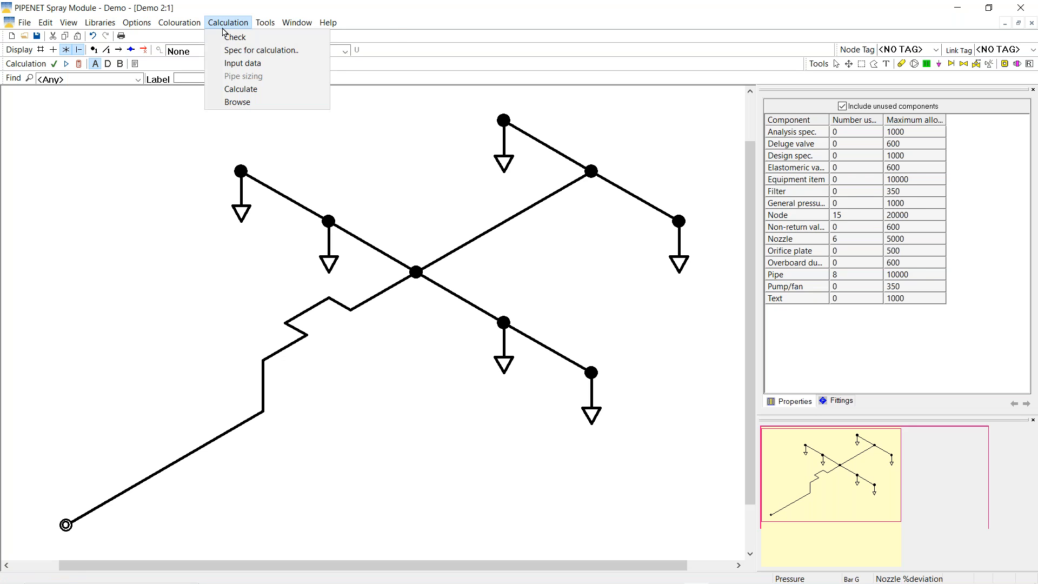
pyautogui.click(239, 50)
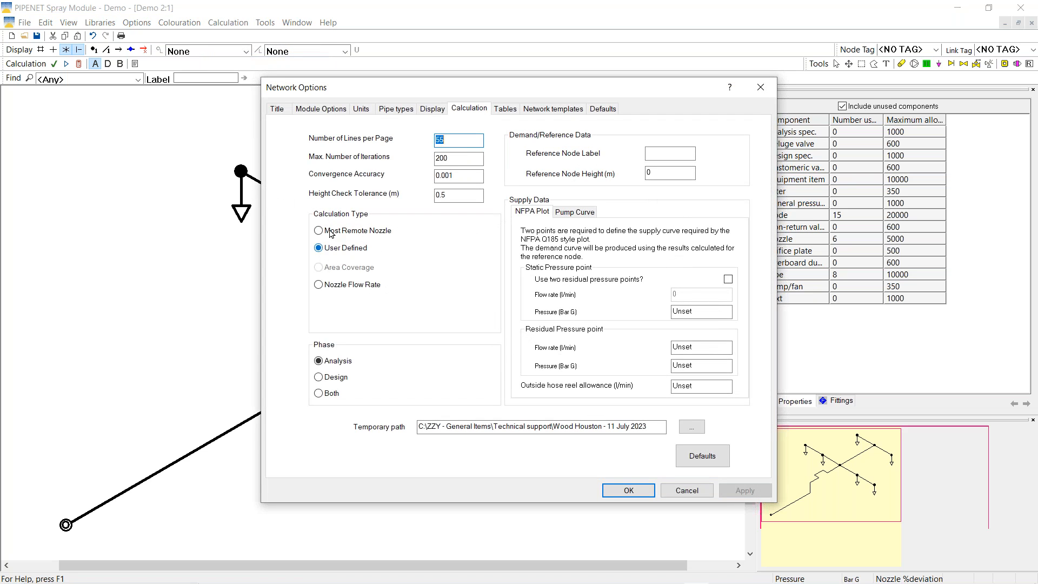
pyautogui.click(330, 231)
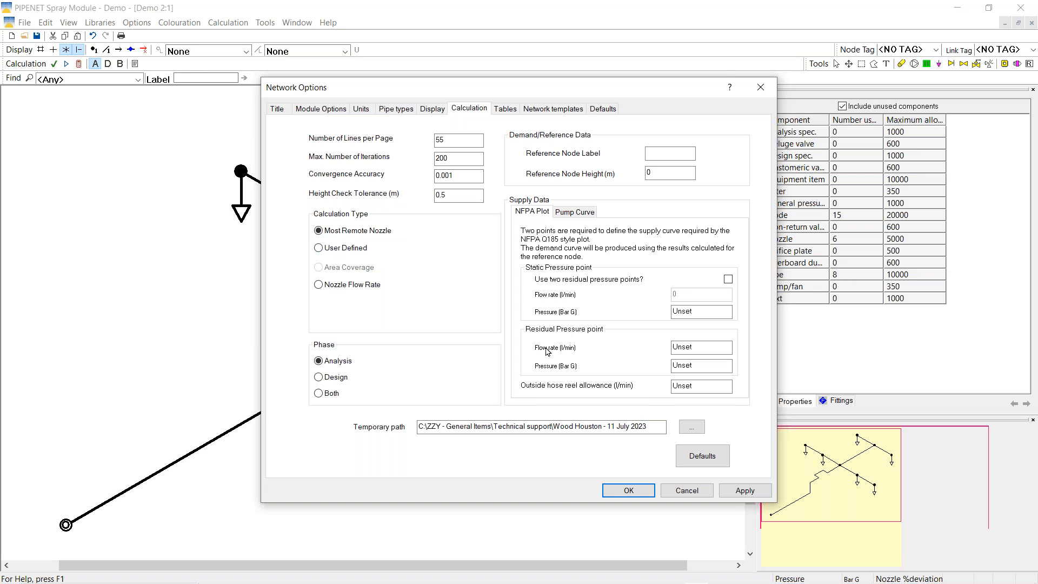
pyautogui.click(618, 498)
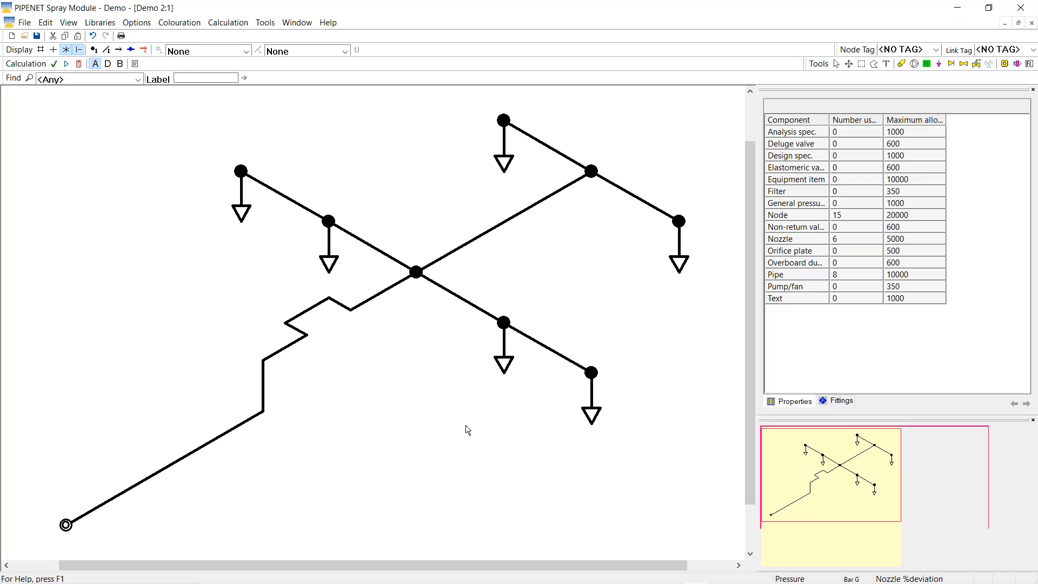
# Select the top nozzle, then run the calculation twice, closing the status window each time
pyautogui.click(506, 159)
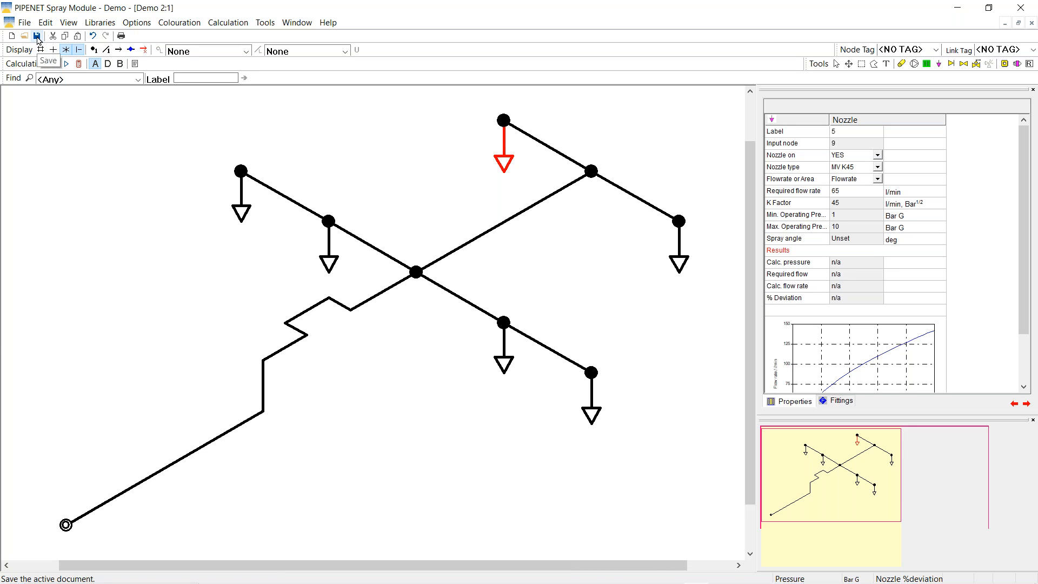
pyautogui.click(79, 64)
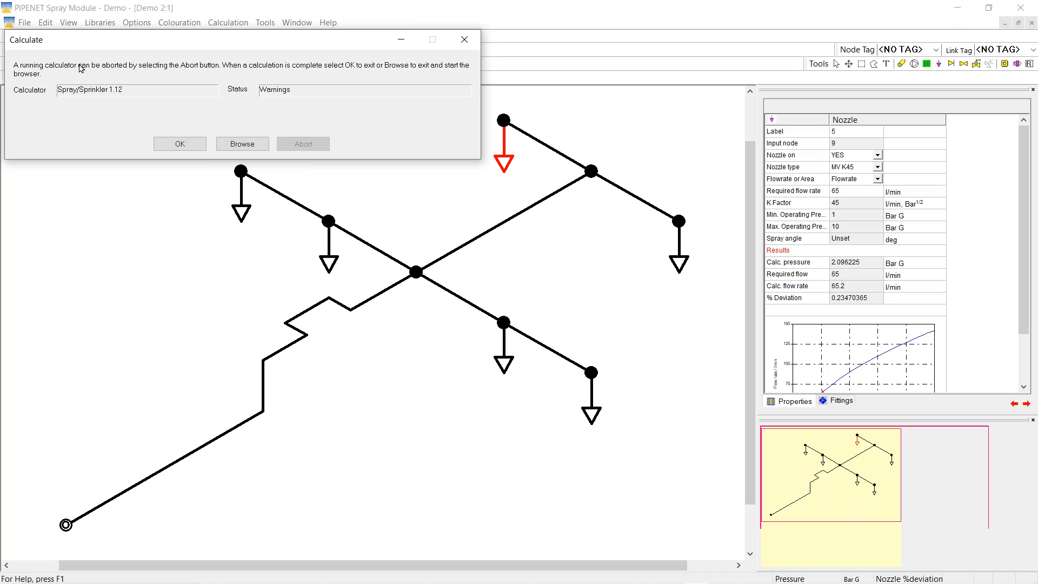
pyautogui.click(180, 144)
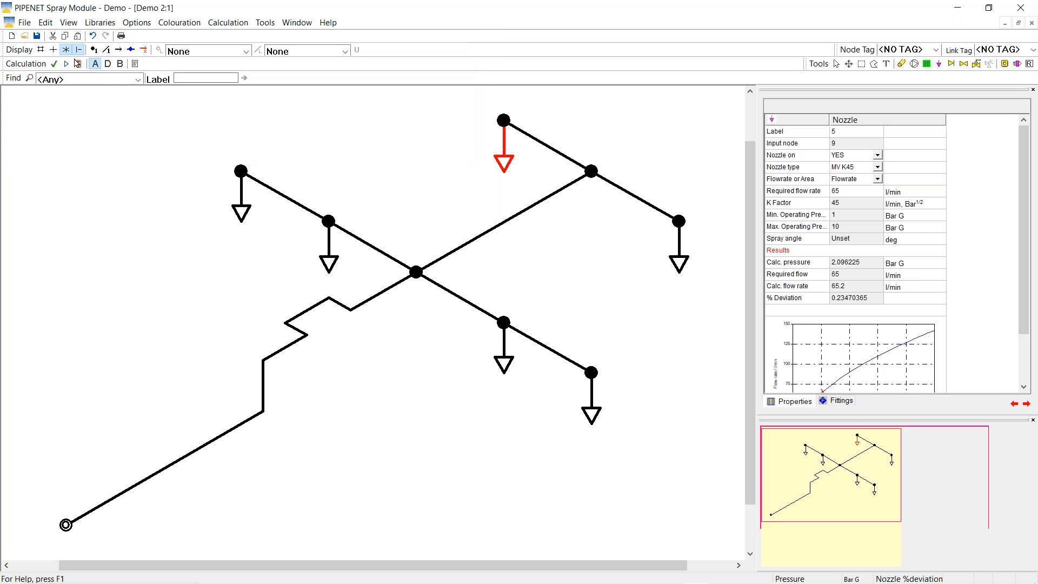
pyautogui.click(79, 64)
pyautogui.click(180, 143)
# Keep pipe annotation at None and select input node 1 to view its 8.43307 Bar G, 394.1 l/min results
pyautogui.click(344, 52)
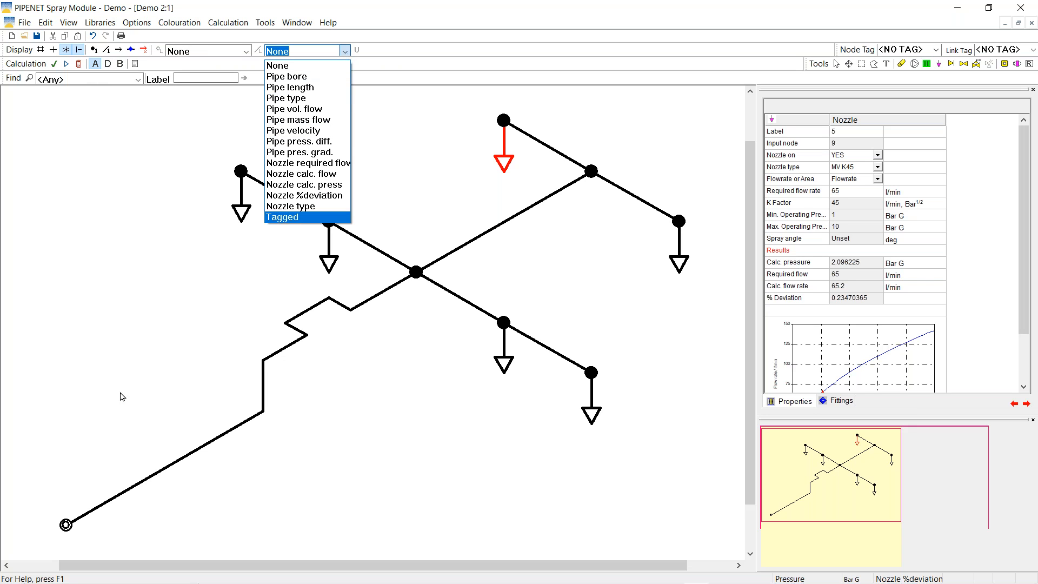
pyautogui.click(85, 399)
pyautogui.click(66, 525)
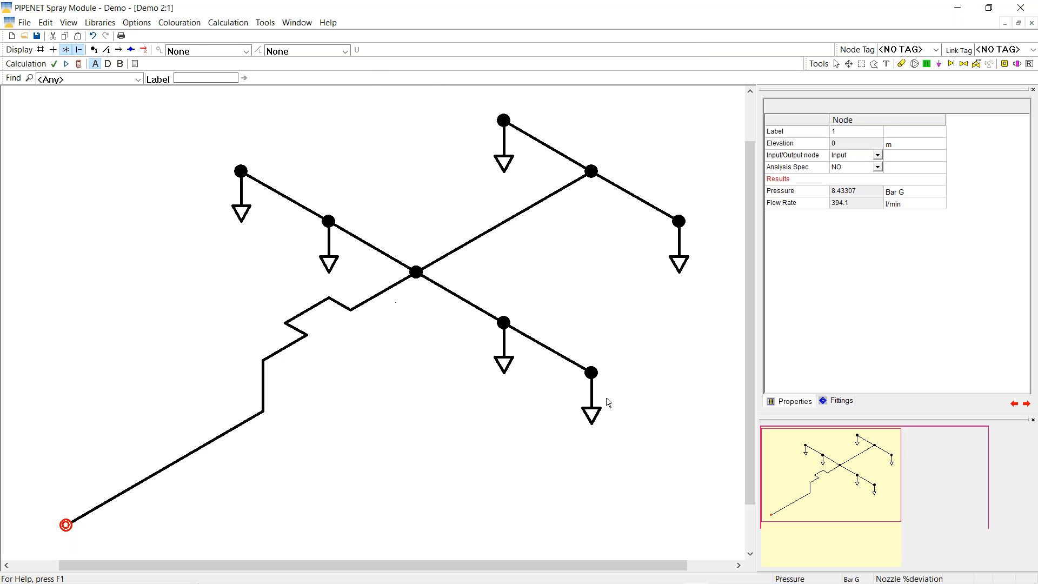
pyautogui.click(805, 194)
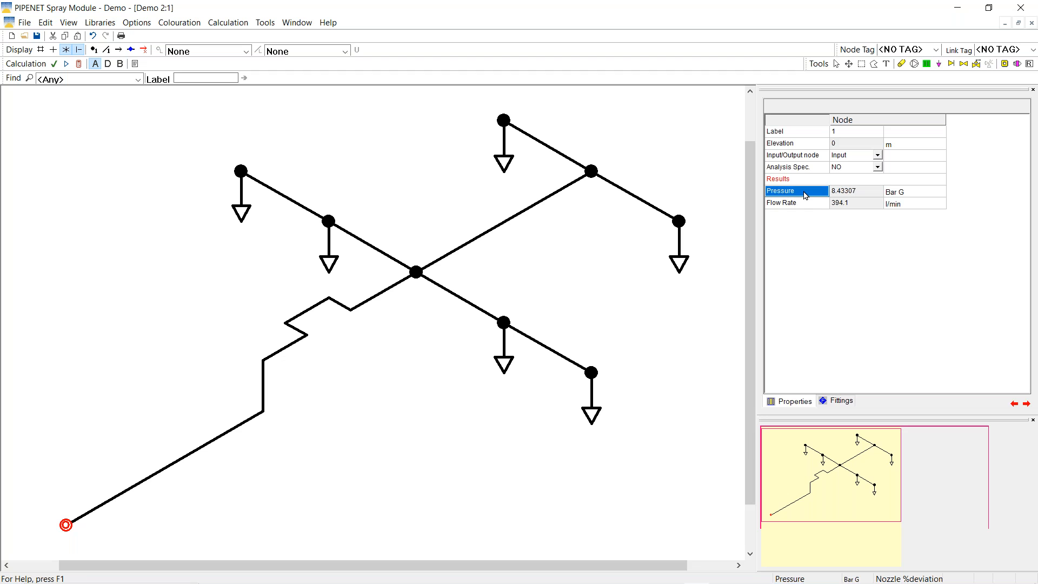
pyautogui.click(137, 22)
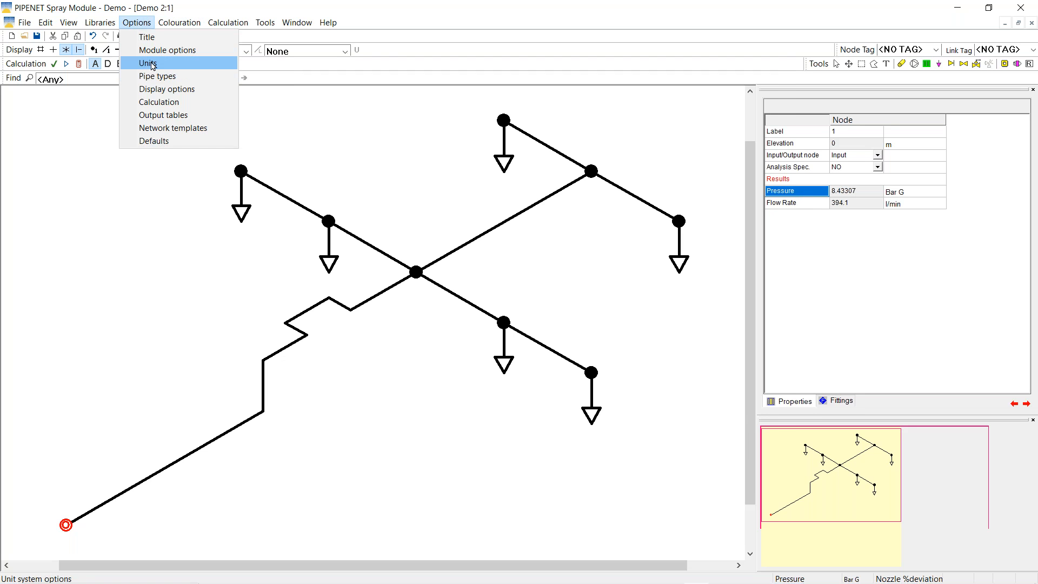
pyautogui.click(154, 72)
pyautogui.click(295, 171)
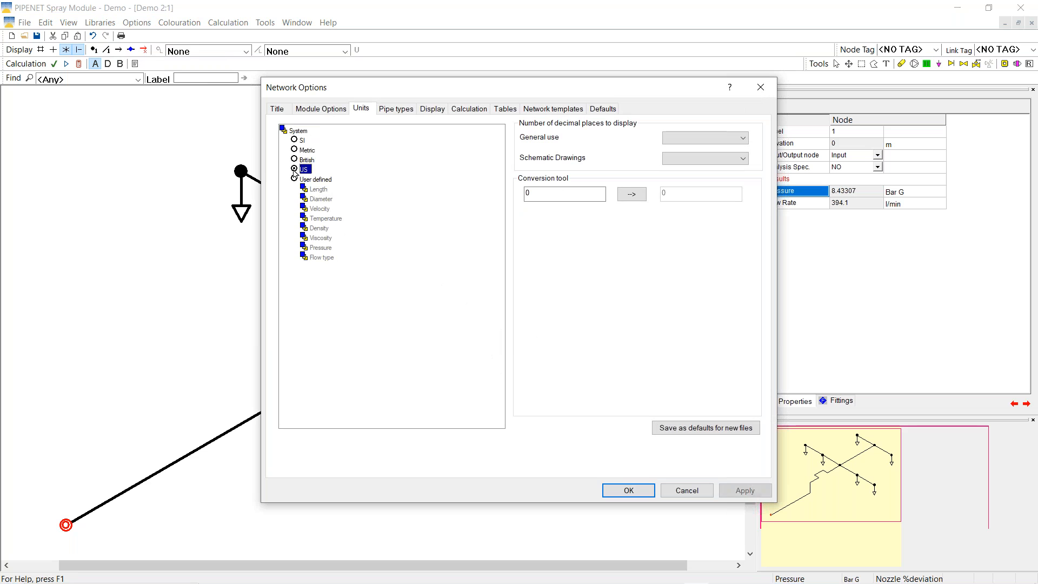
pyautogui.click(618, 490)
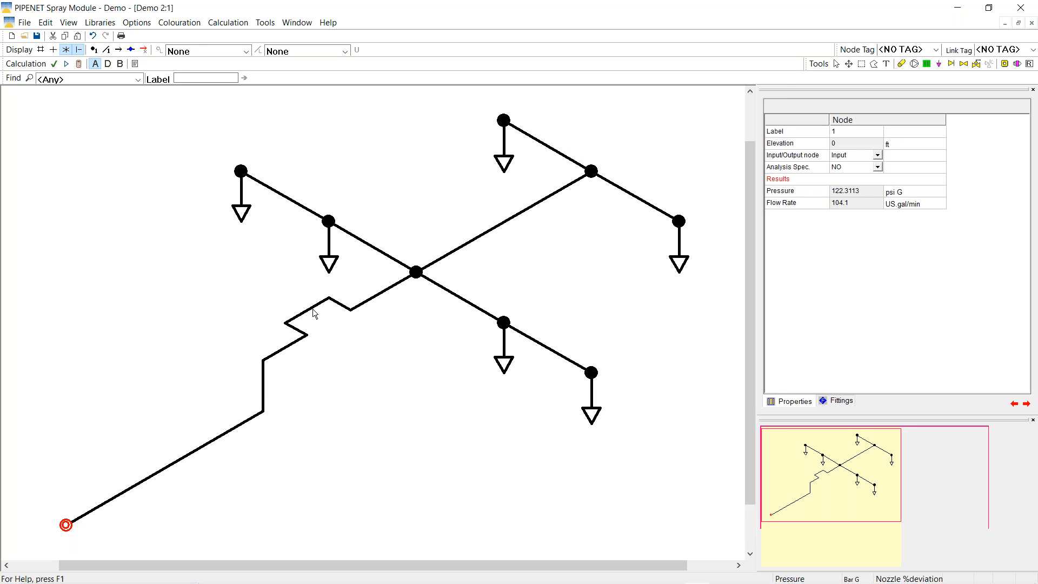
pyautogui.click(138, 25)
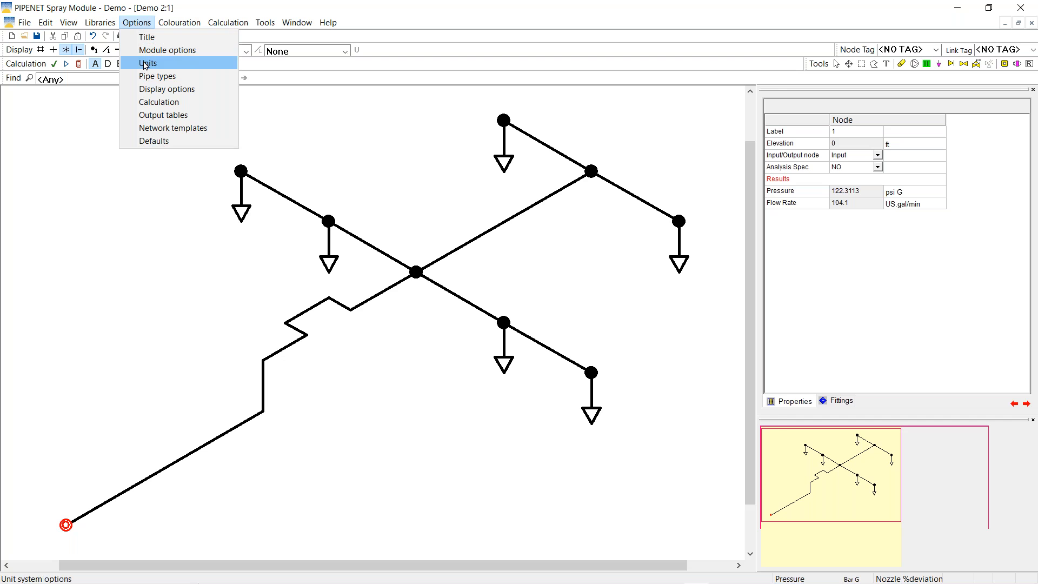
pyautogui.click(145, 64)
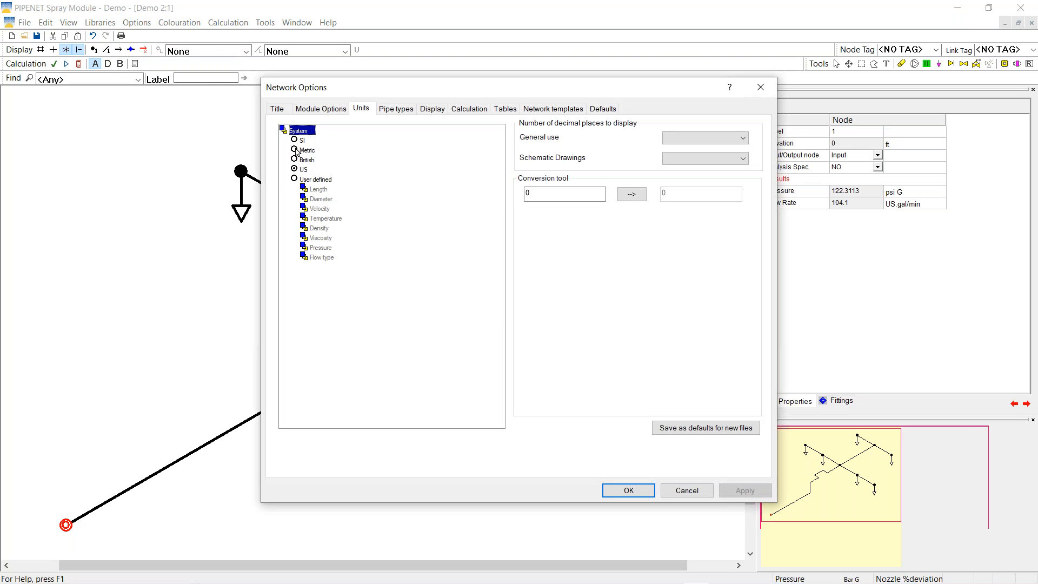
pyautogui.click(294, 150)
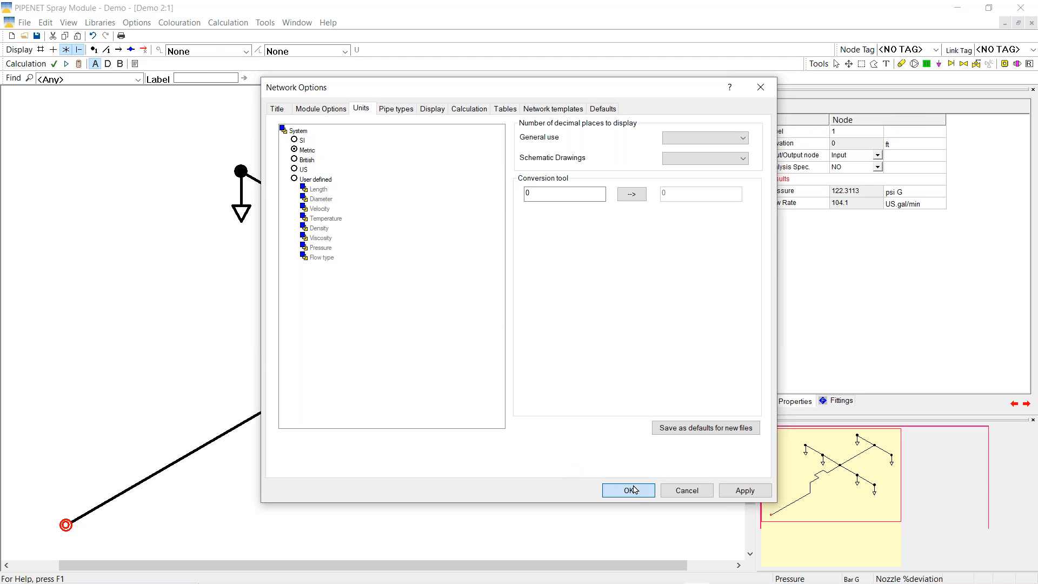
pyautogui.click(633, 488)
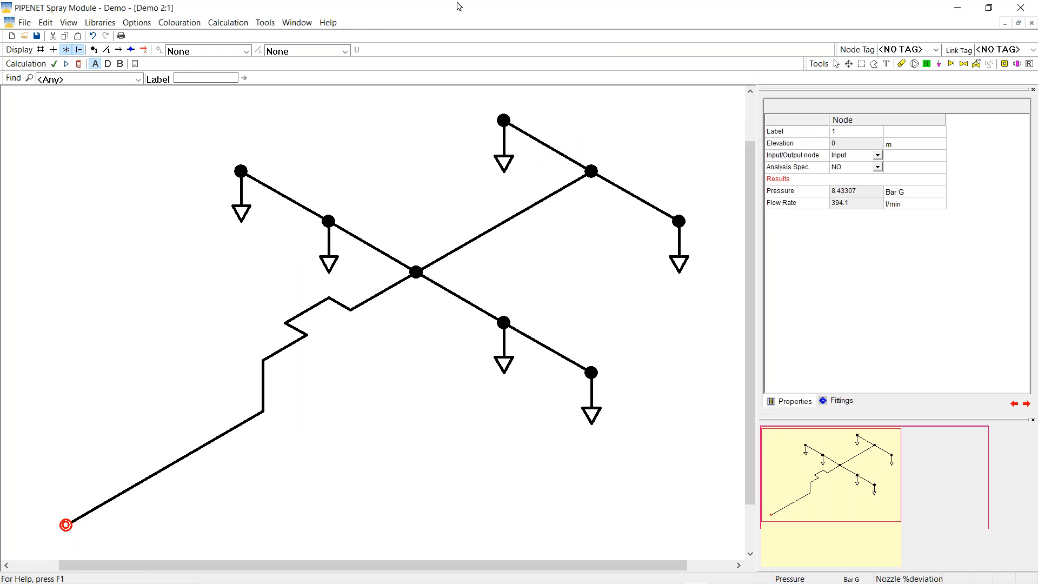
pyautogui.click(346, 52)
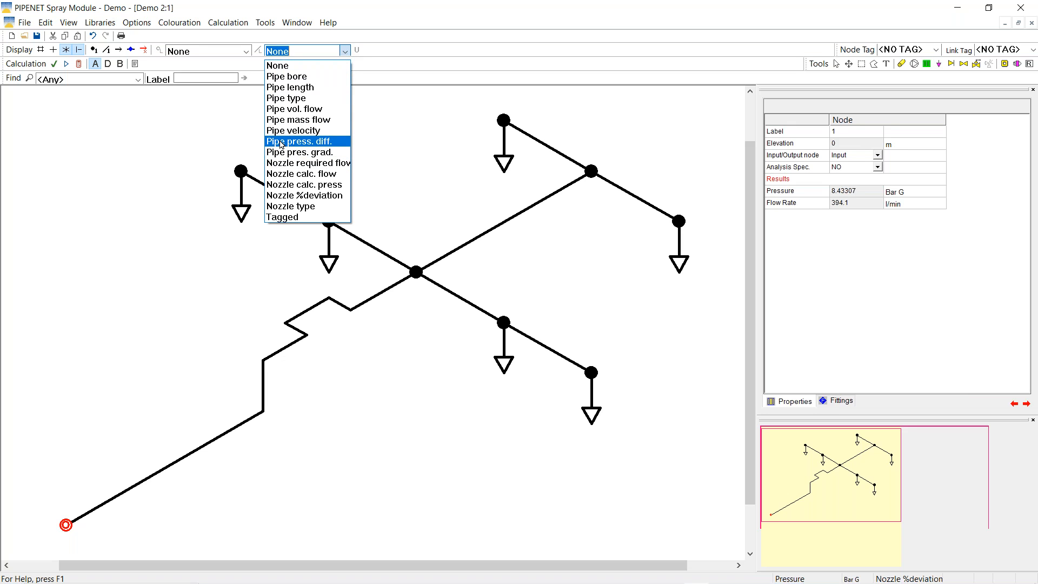
# Choose Pipe press. diff. from the second annotation dropdown
pyautogui.click(312, 145)
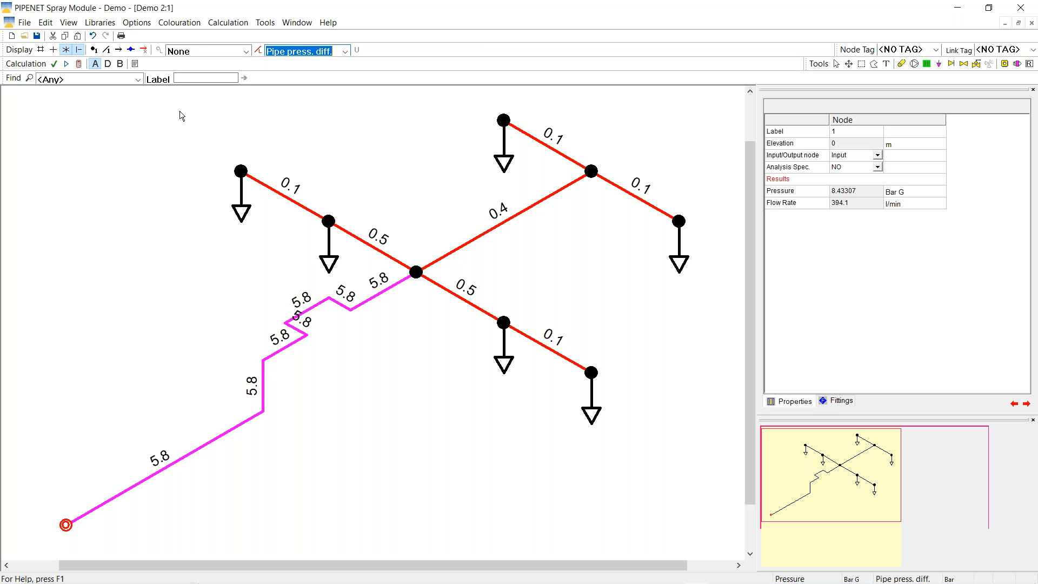
# Untick Label all pipe segments in Display options so the bent pipe is labelled once
pyautogui.click(138, 25)
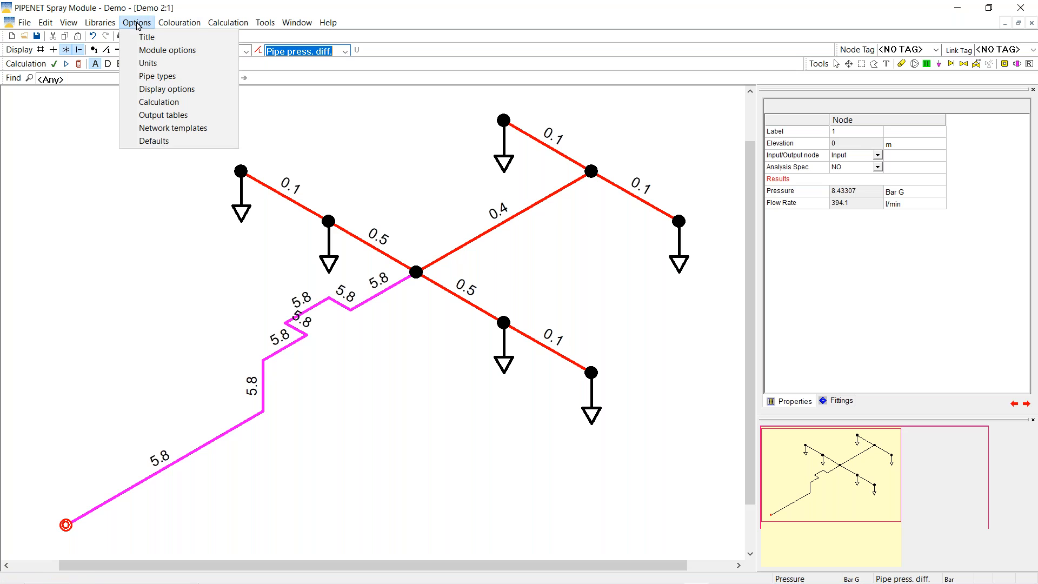
pyautogui.click(159, 90)
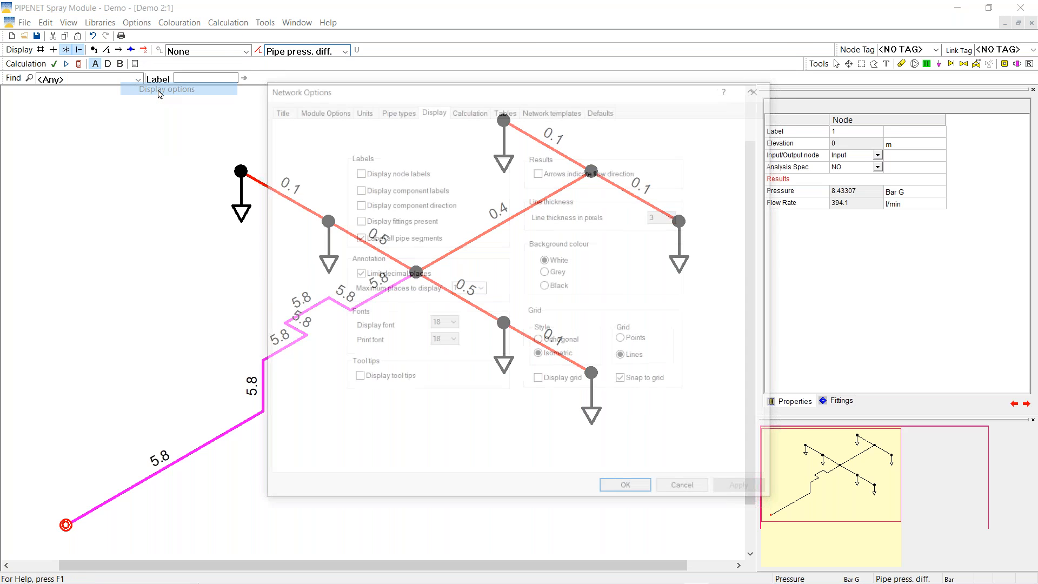
pyautogui.click(358, 238)
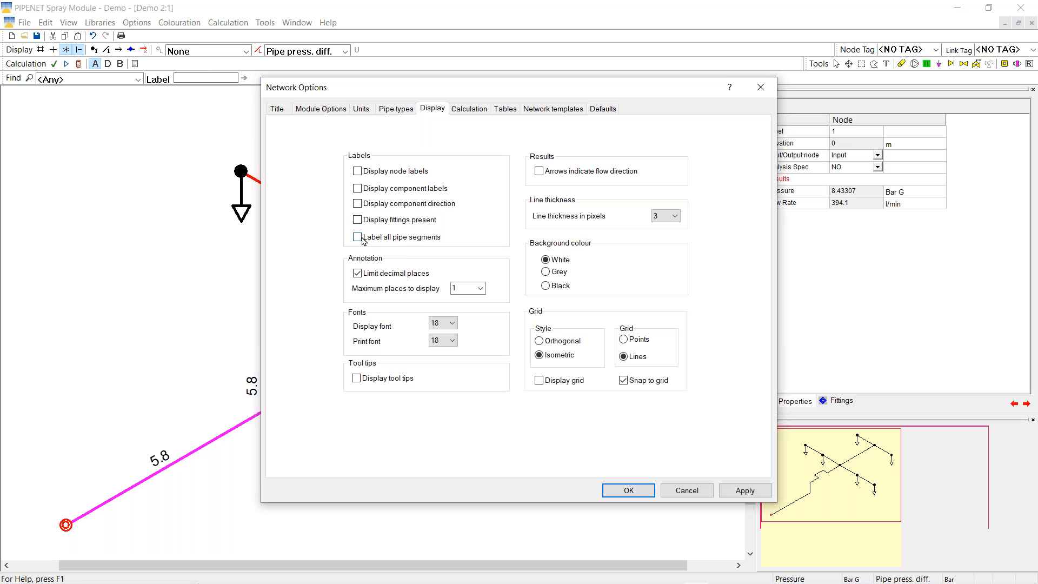
pyautogui.click(629, 491)
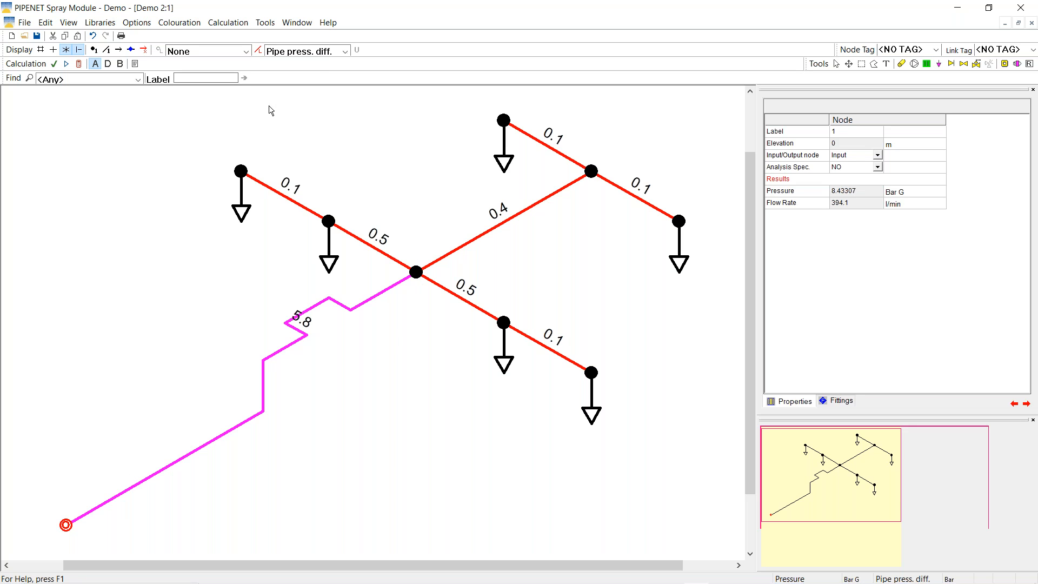
pyautogui.click(345, 52)
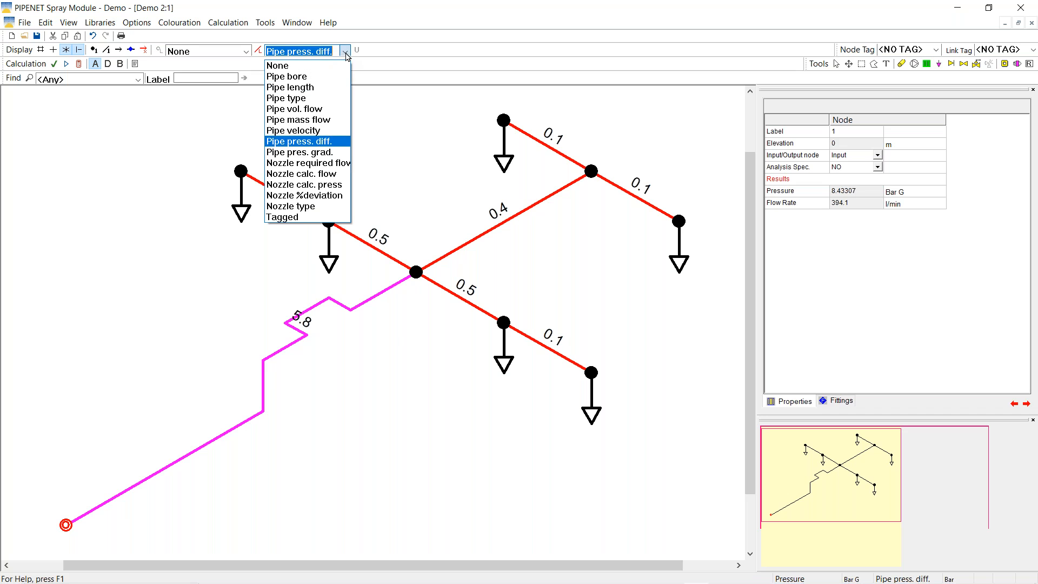
# Colour and label the pipes by velocity, and switch the unit system to US
pyautogui.click(307, 132)
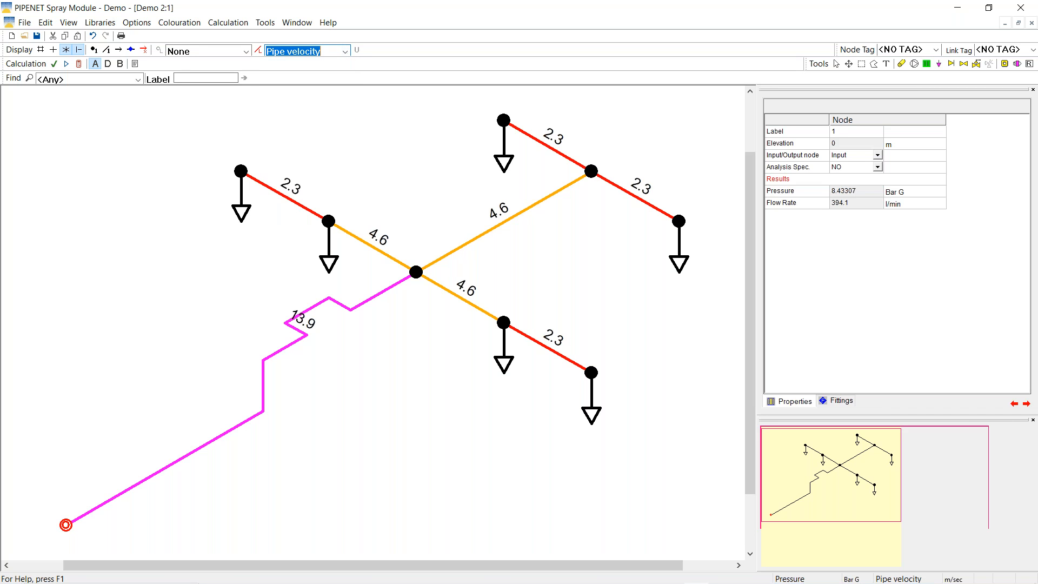
pyautogui.click(137, 23)
pyautogui.click(152, 64)
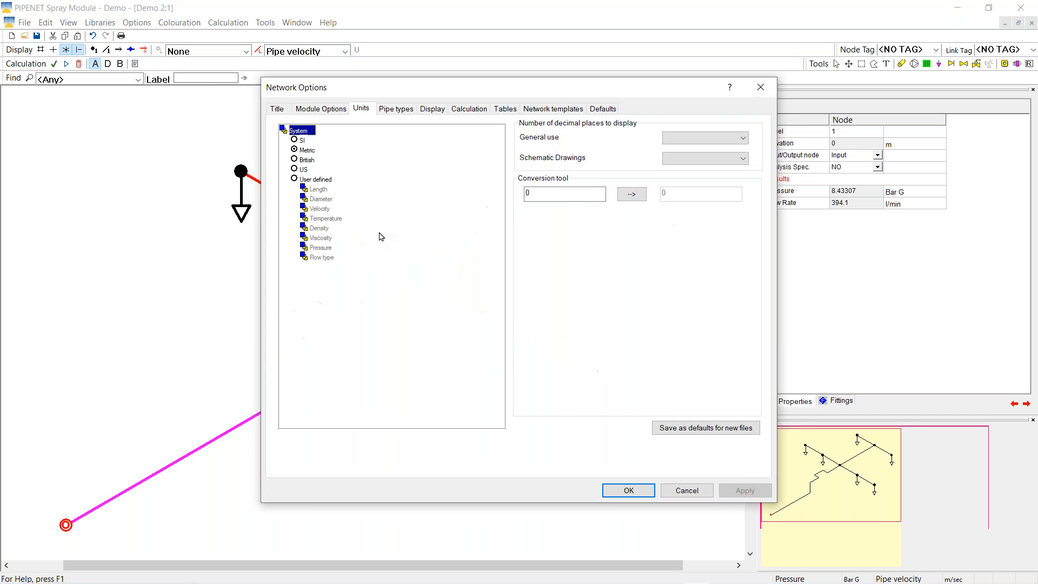
pyautogui.click(295, 169)
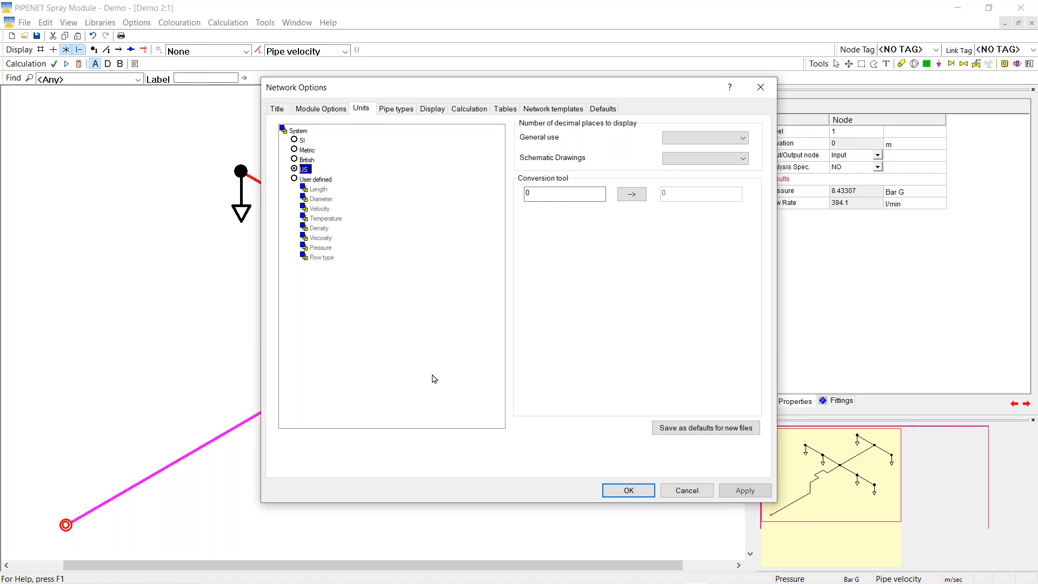
pyautogui.click(619, 489)
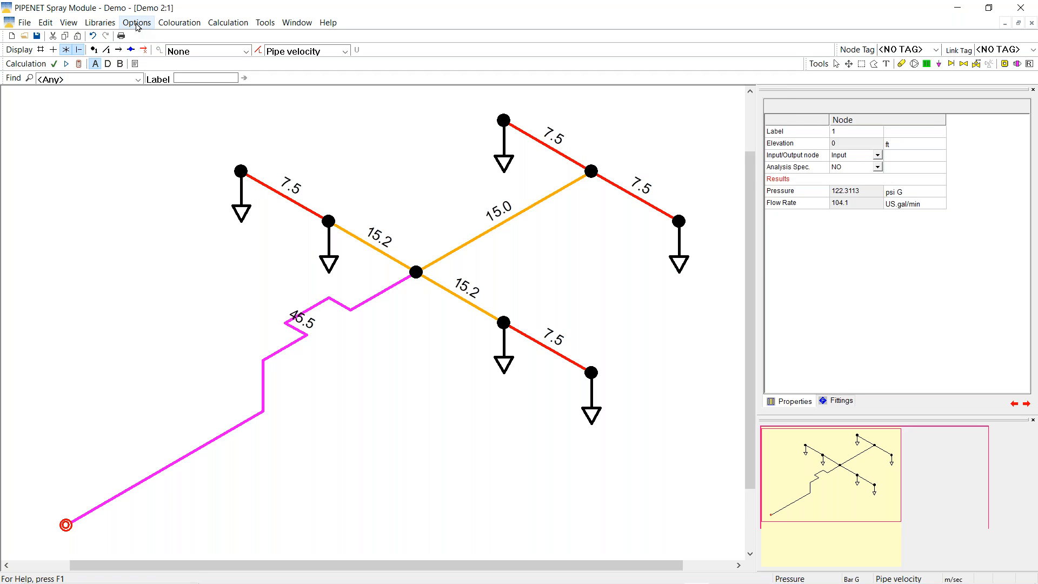
# Switch the units back to Metric, so pipe velocities read 2.3, 4.6 and 13.9
pyautogui.click(137, 24)
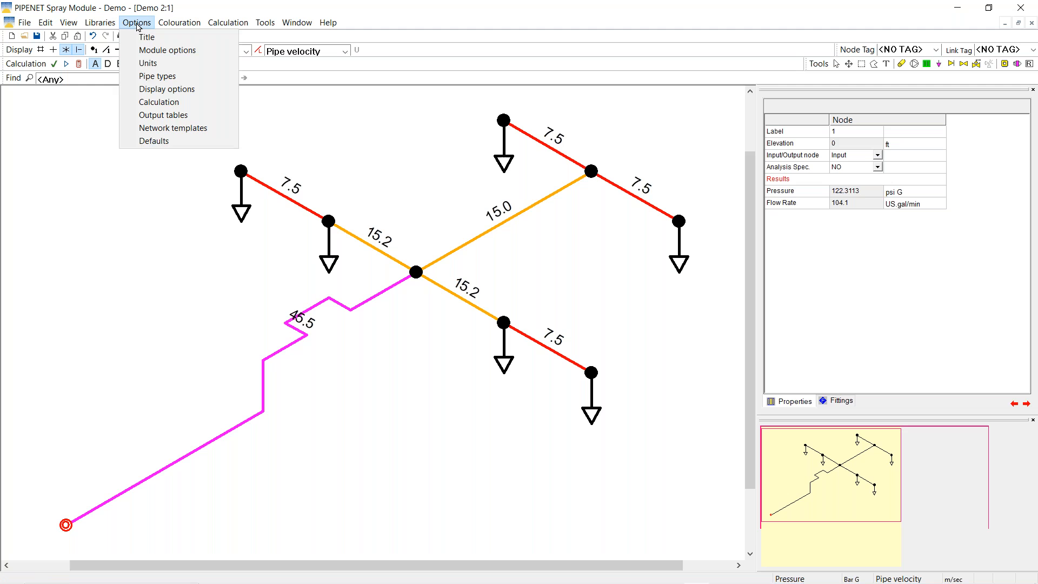
pyautogui.click(147, 62)
pyautogui.click(295, 150)
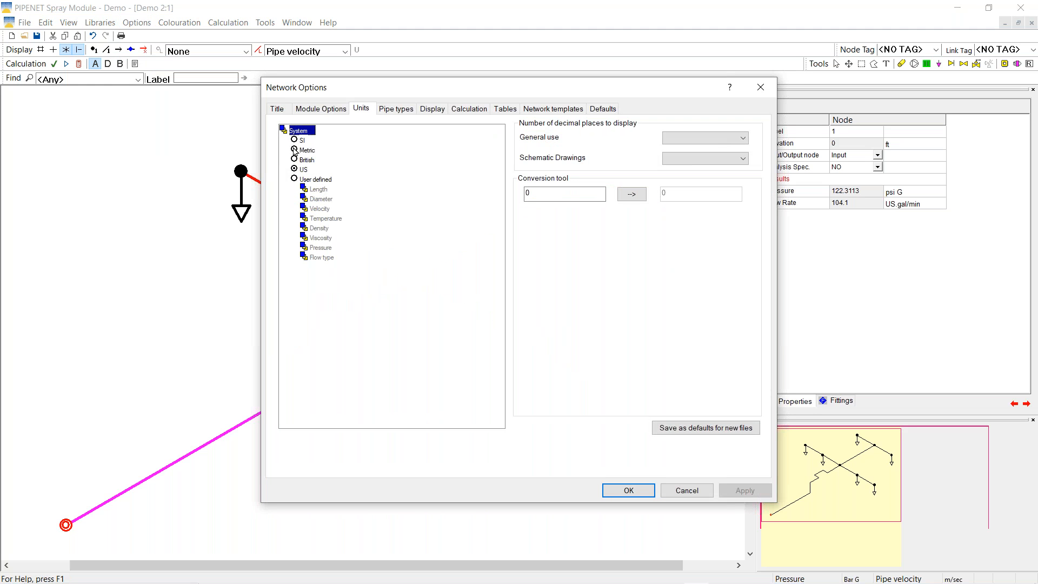
pyautogui.click(620, 491)
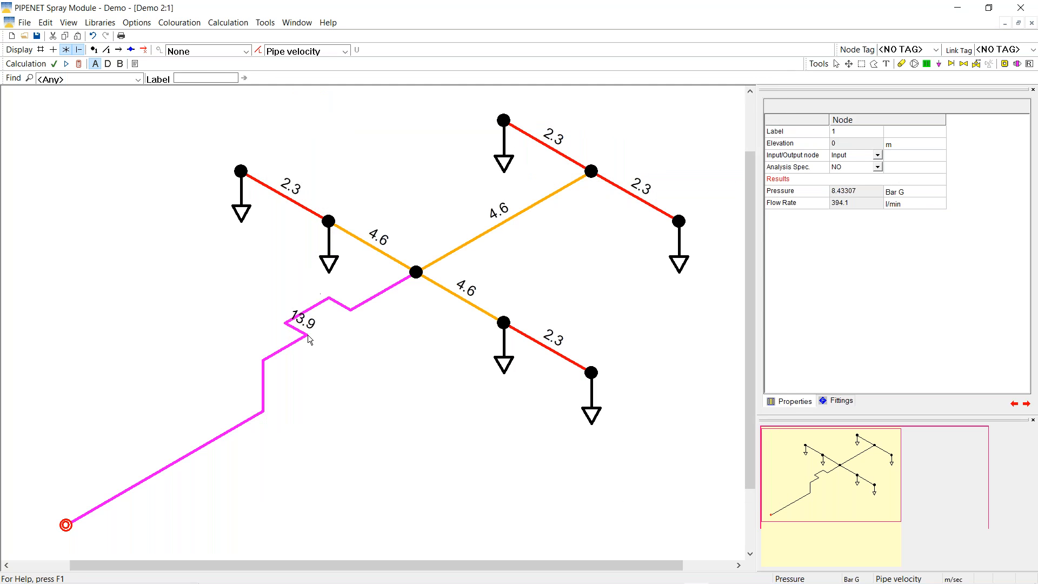
# Set the bent supply pipe's diameter to 40 mm and recalculate, giving 5.9 m/sec at 394.1 l/min
pyautogui.click(316, 306)
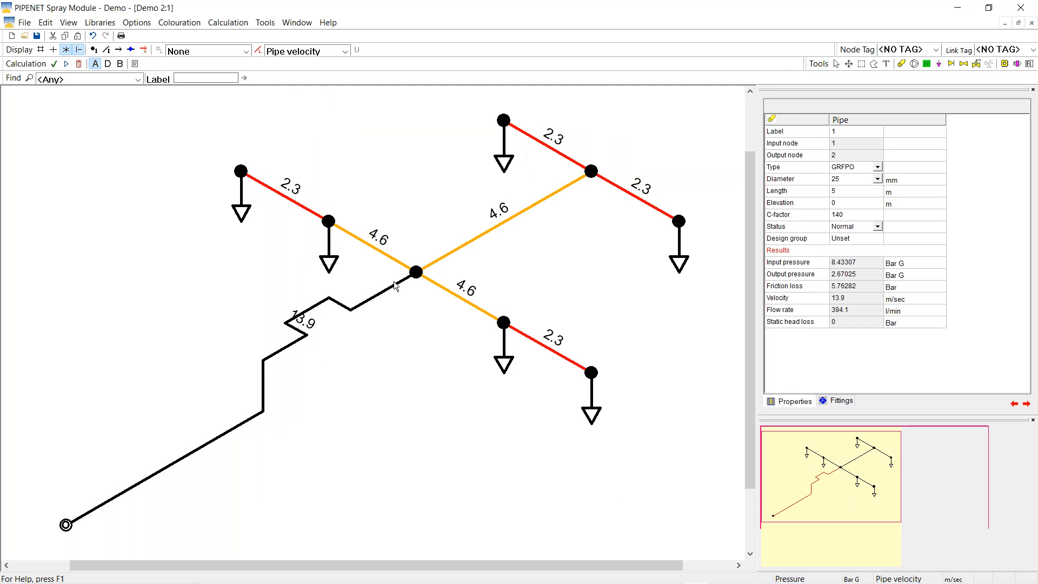
pyautogui.click(878, 180)
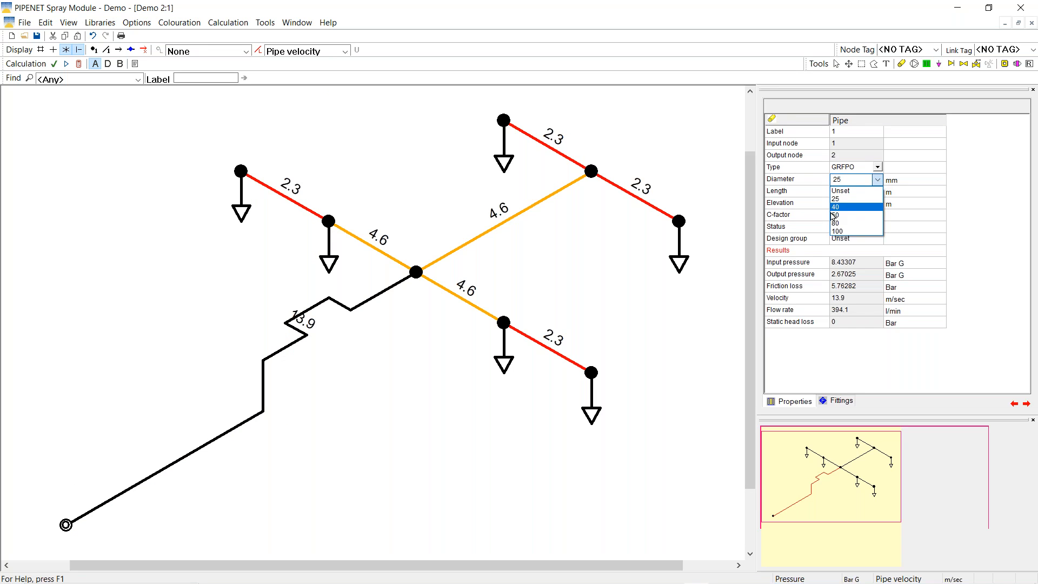
pyautogui.click(838, 207)
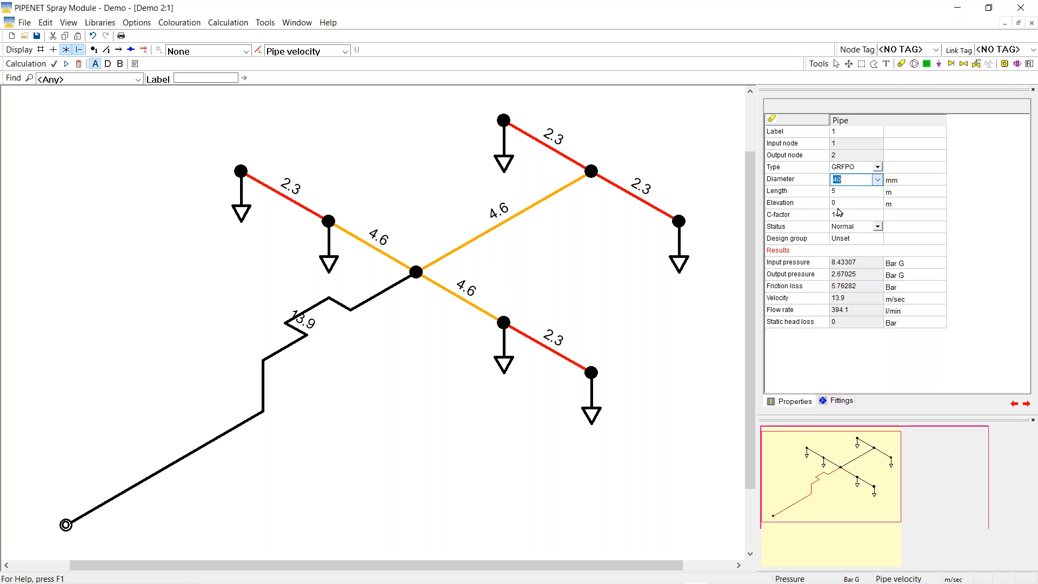
pyautogui.press('Return')
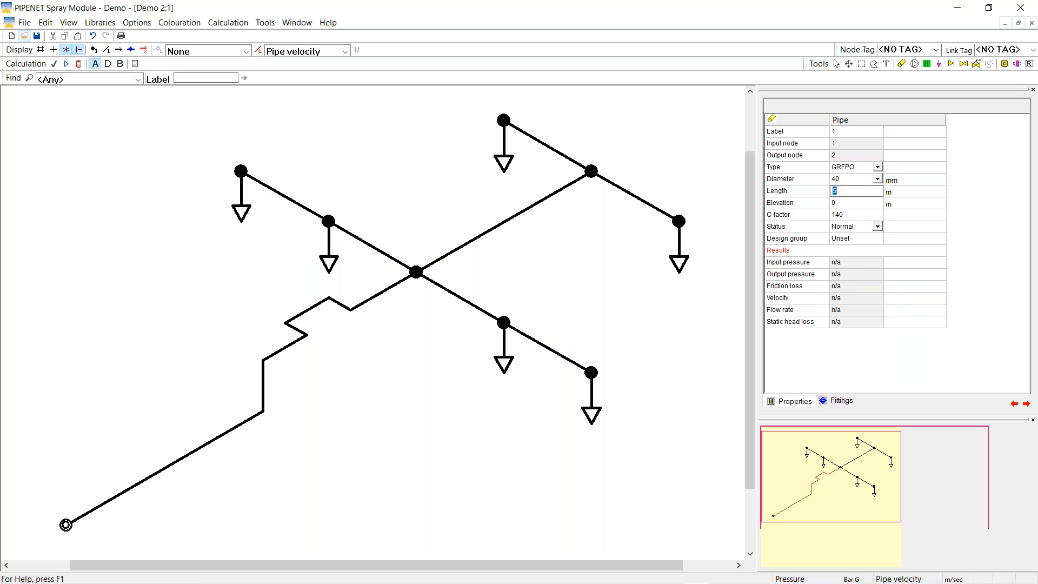
pyautogui.click(79, 65)
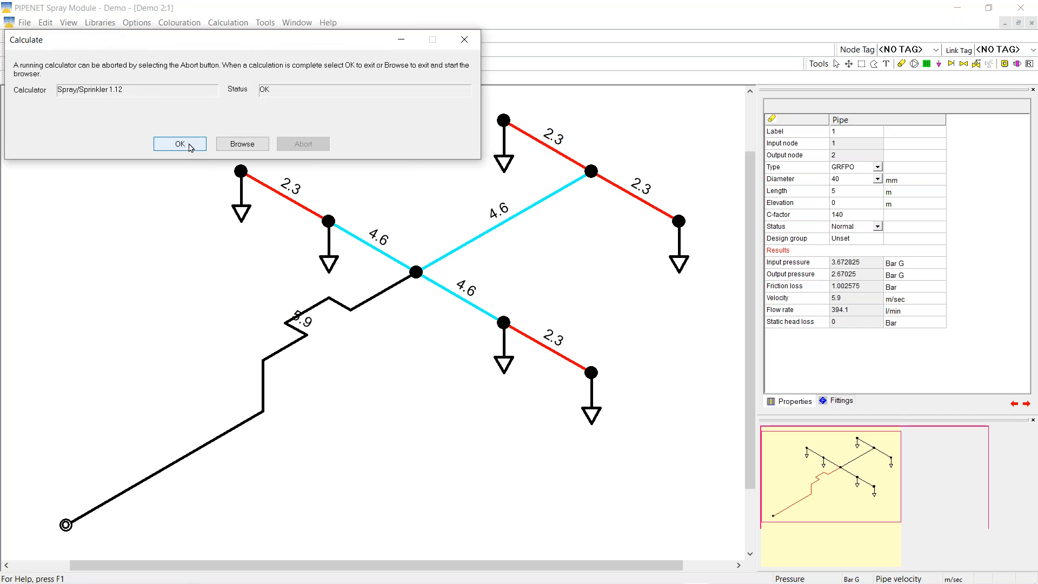
pyautogui.click(190, 149)
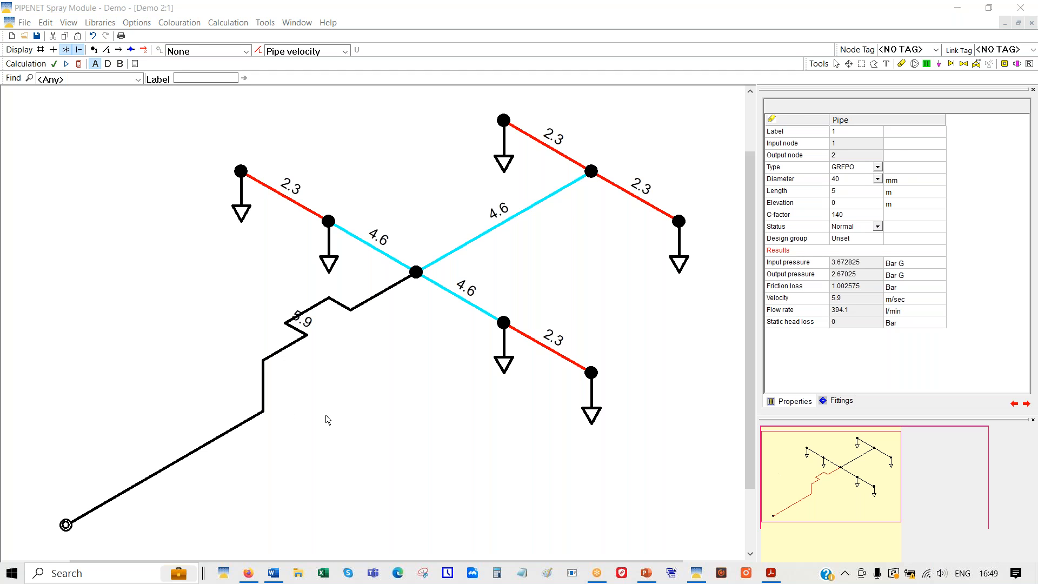
pyautogui.click(400, 424)
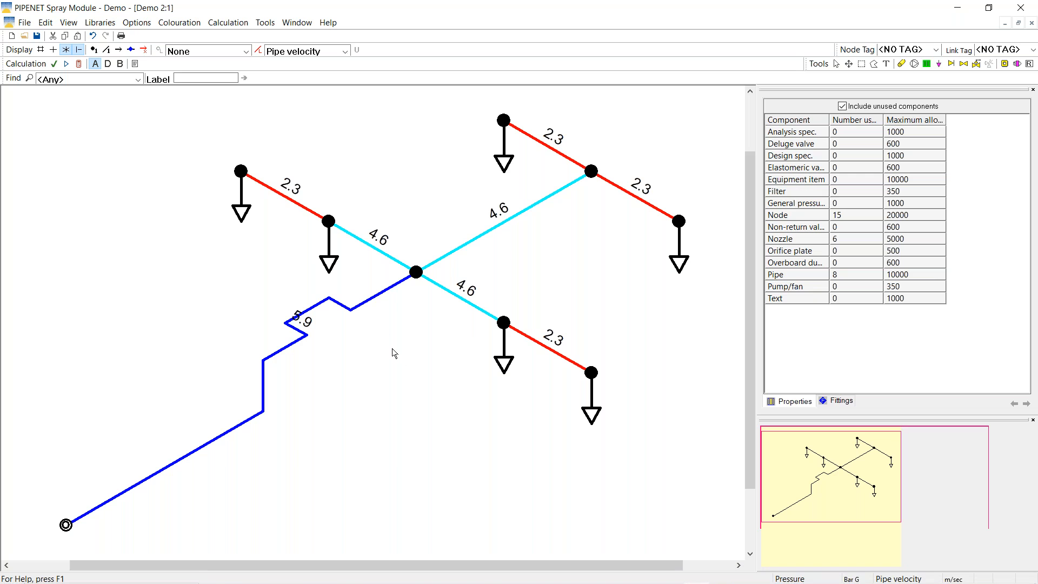
# Select the inlet node and label each pipe with its pressure difference
pyautogui.click(837, 65)
pyautogui.click(64, 527)
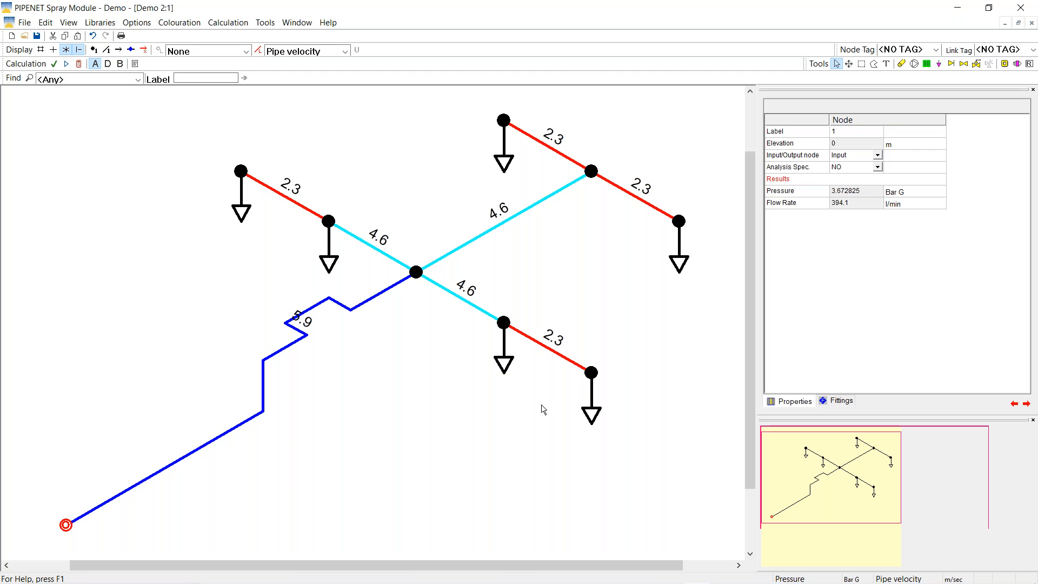
pyautogui.click(344, 51)
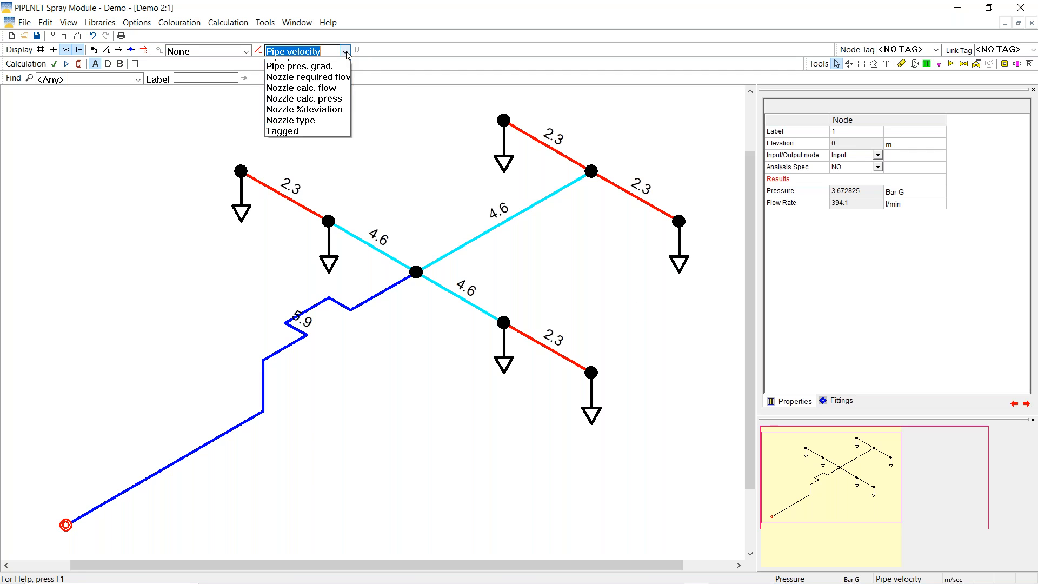
pyautogui.click(297, 142)
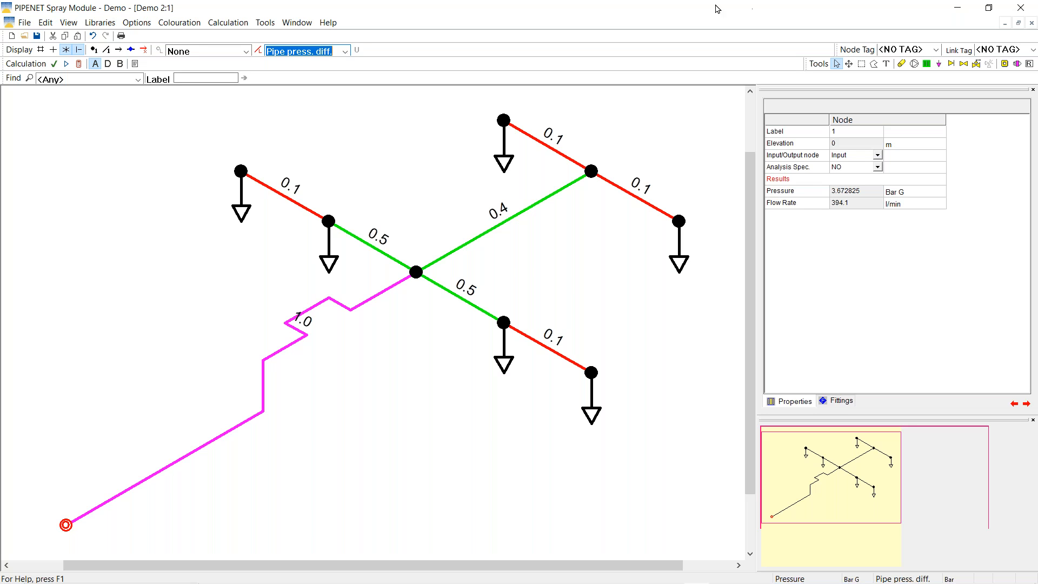
# Set the pipe label option to None, leaving plain black pipes
pyautogui.click(66, 529)
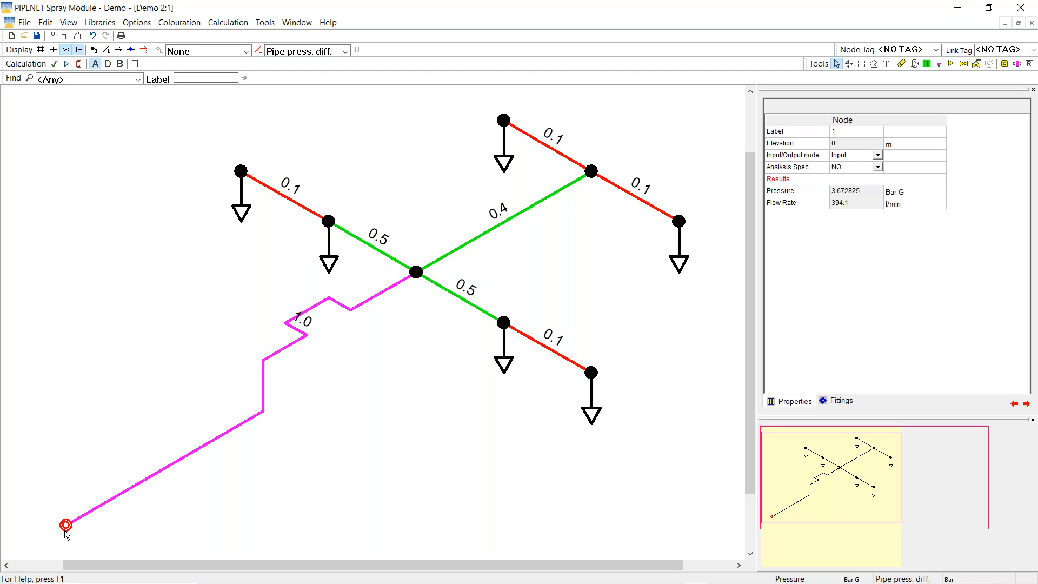
pyautogui.click(345, 51)
pyautogui.click(289, 68)
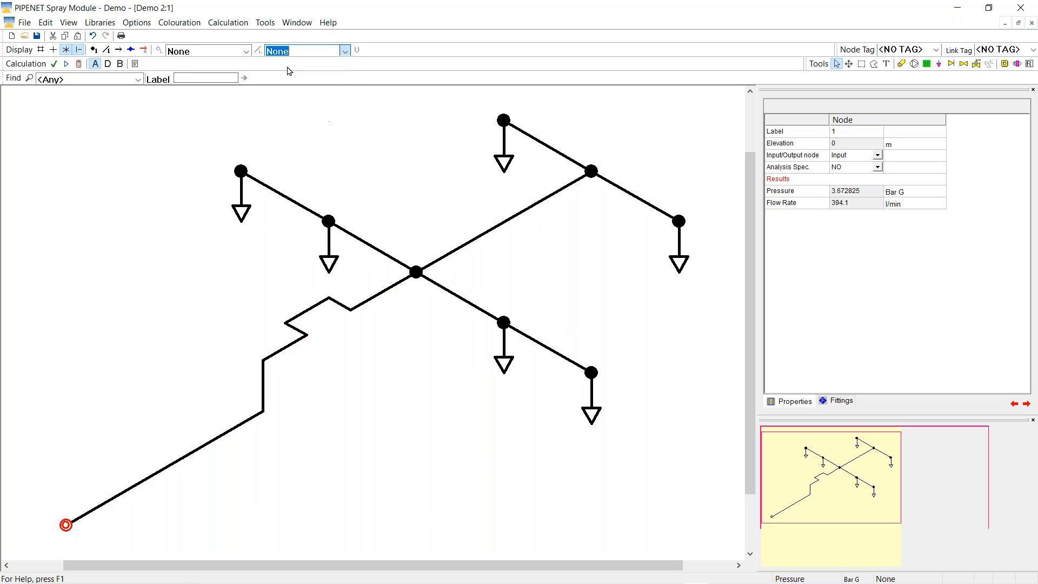
# Set the calculation specification to User Defined
pyautogui.click(222, 23)
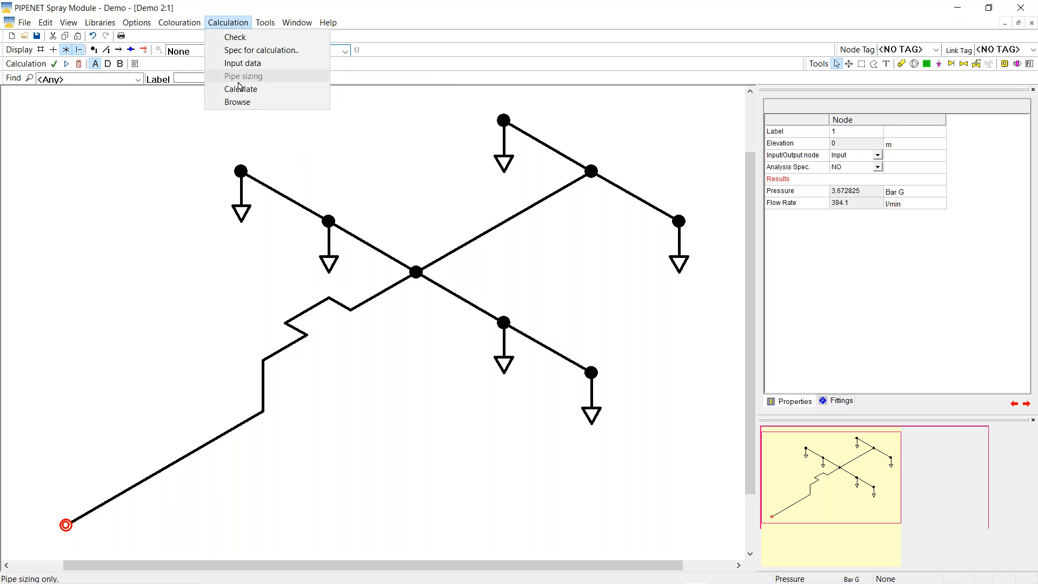
pyautogui.click(247, 50)
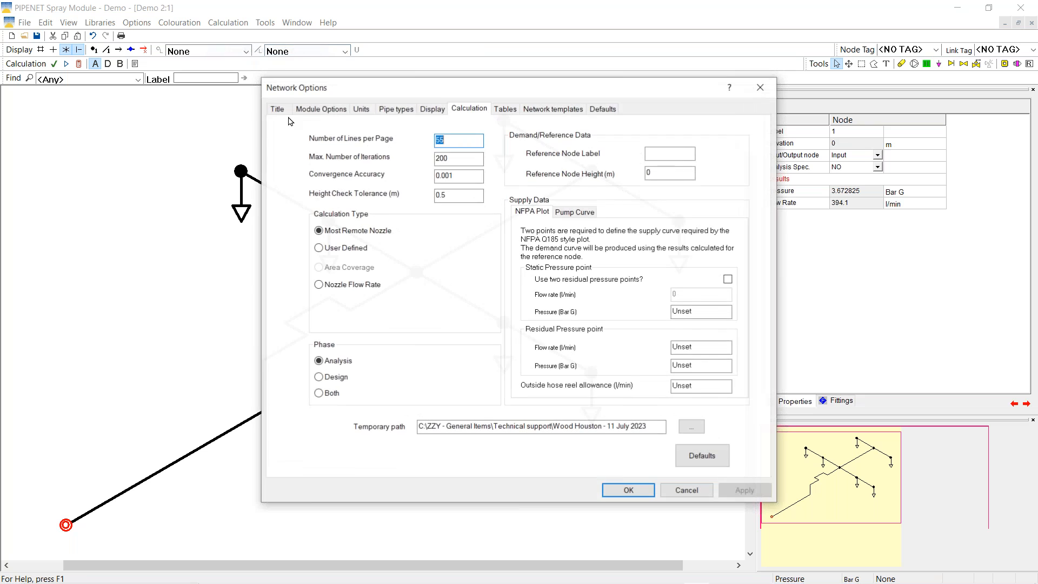
pyautogui.click(319, 250)
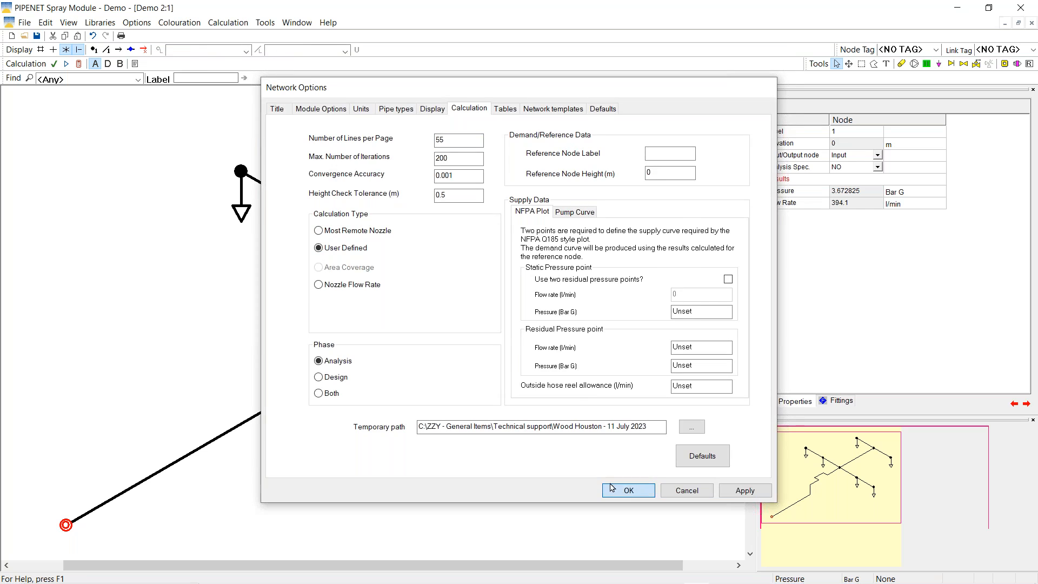
pyautogui.click(628, 491)
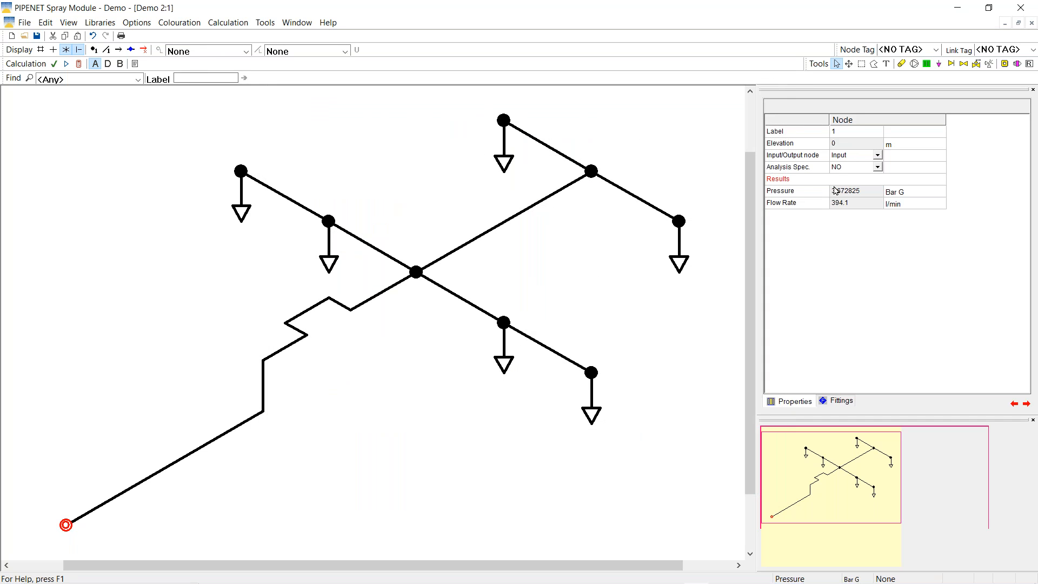
# Fix the inlet node's pressure at 3.6 Bar G and recalculate, giving 390.1 l/min
pyautogui.click(847, 168)
pyautogui.click(845, 169)
pyautogui.click(838, 188)
pyautogui.press('Tab')
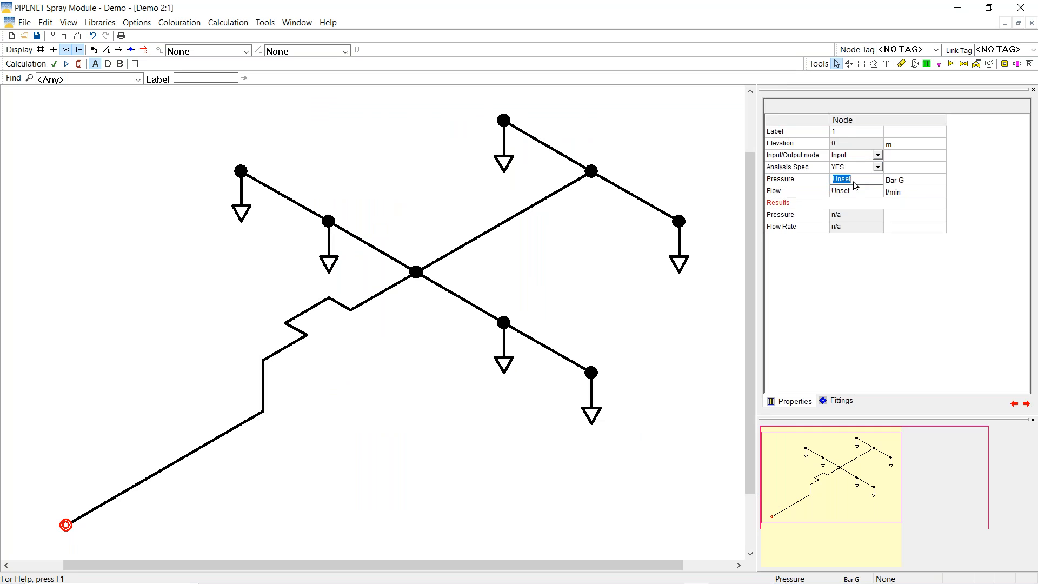
pyautogui.write('3.6')
pyautogui.press('Return')
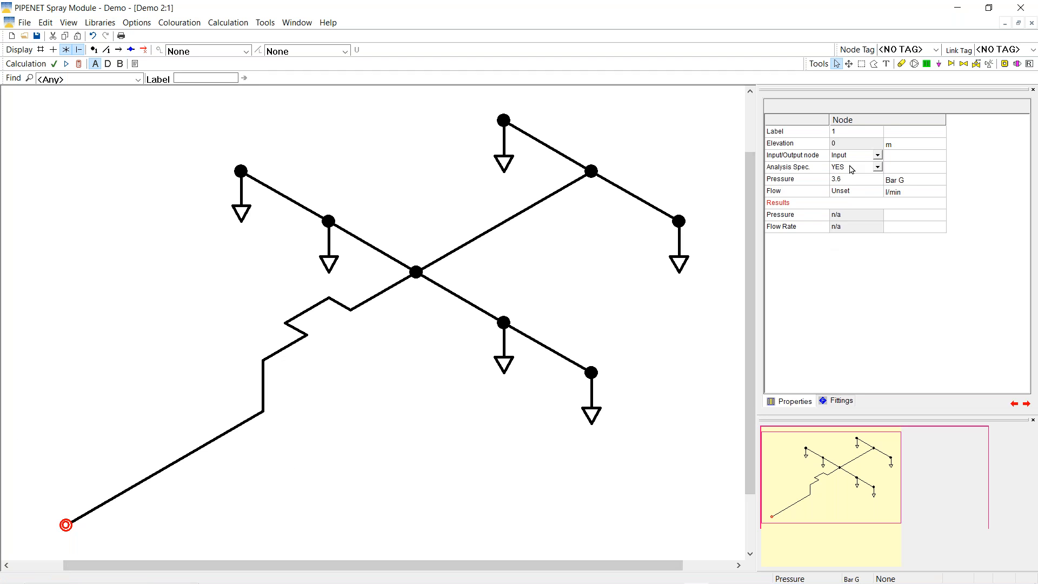
pyautogui.click(82, 64)
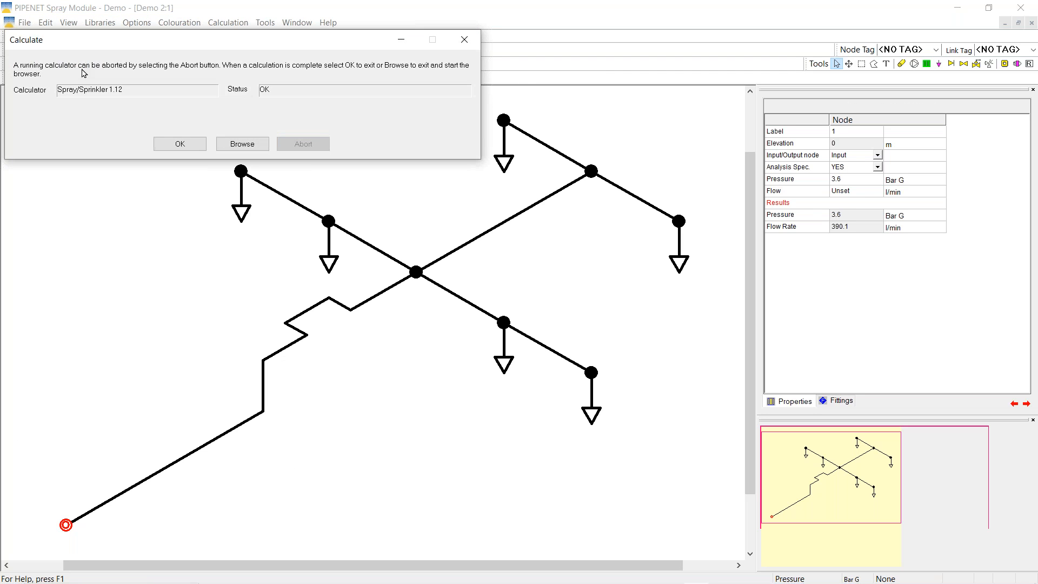
pyautogui.click(180, 143)
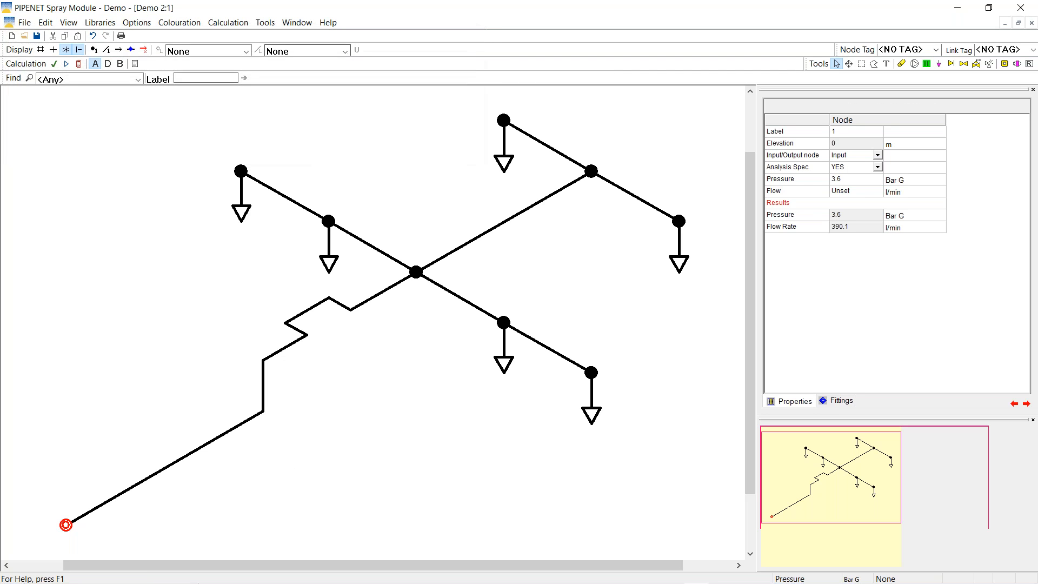
pyautogui.click(345, 51)
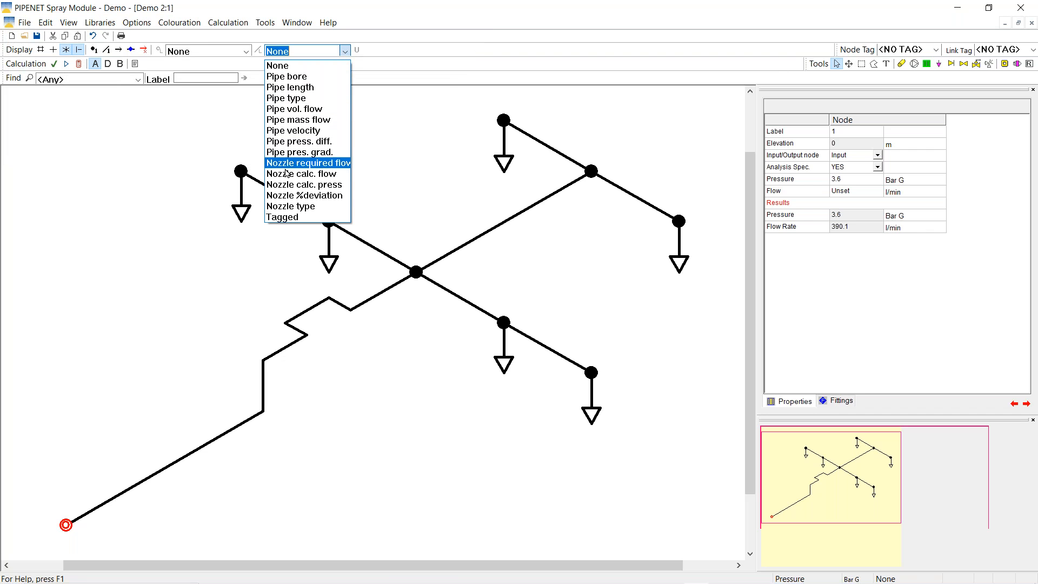
# Label nozzles by % deviation (-1.0 to 1.9) and inspect nozzle 6's 64.5 l/min at 2.054 Bar G
pyautogui.click(303, 195)
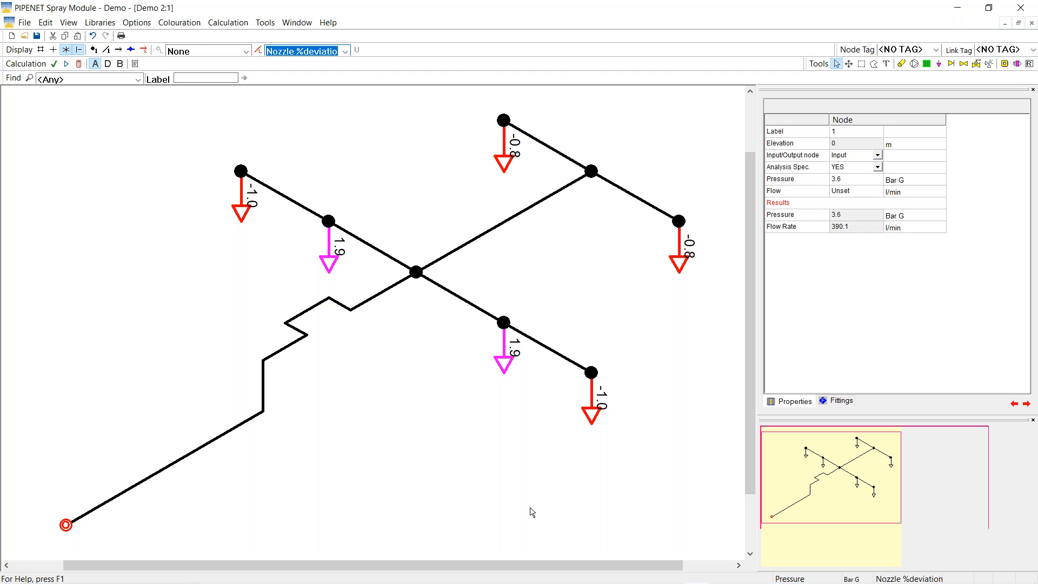
pyautogui.click(681, 247)
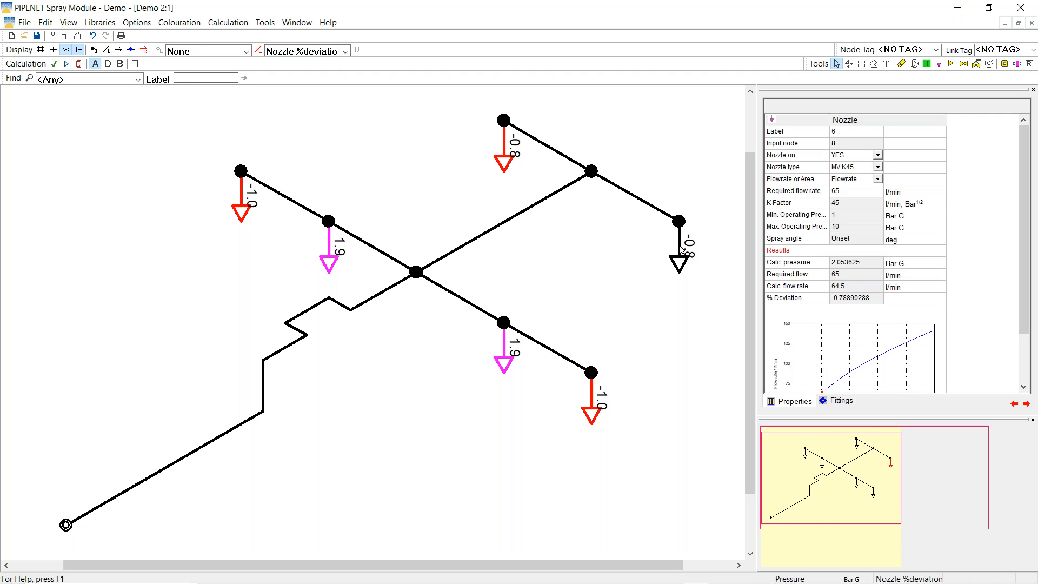
pyautogui.click(826, 275)
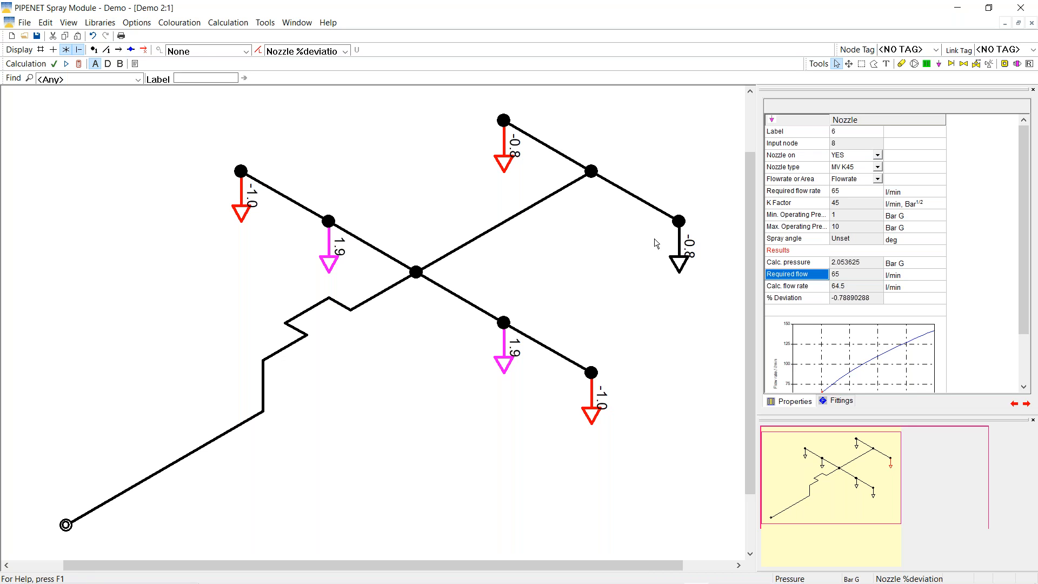
pyautogui.click(65, 525)
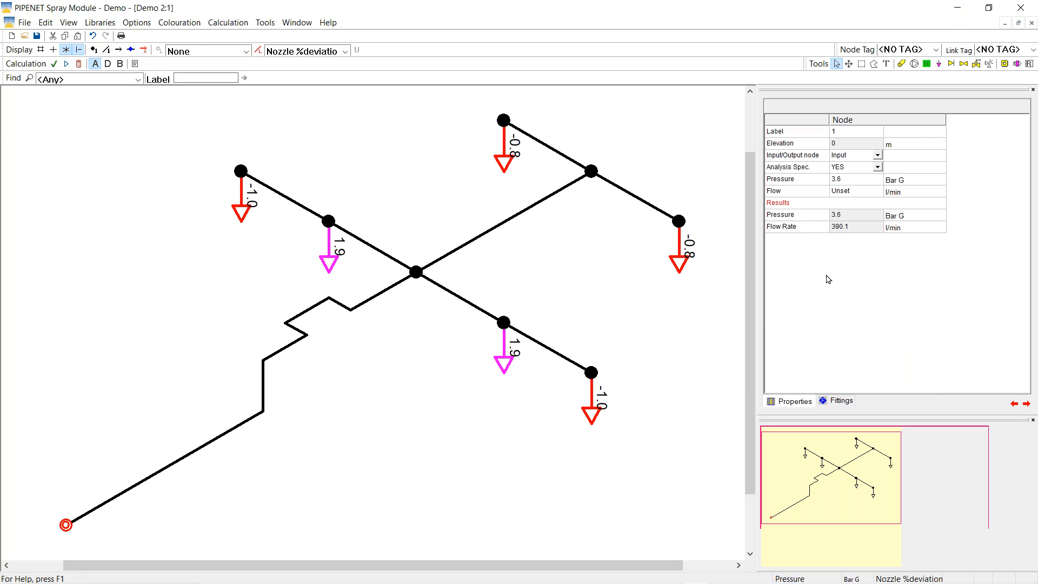
# Change the inlet node pressure to 3.2 Bar G and rerun, giving 367.1 l/min
pyautogui.click(846, 181)
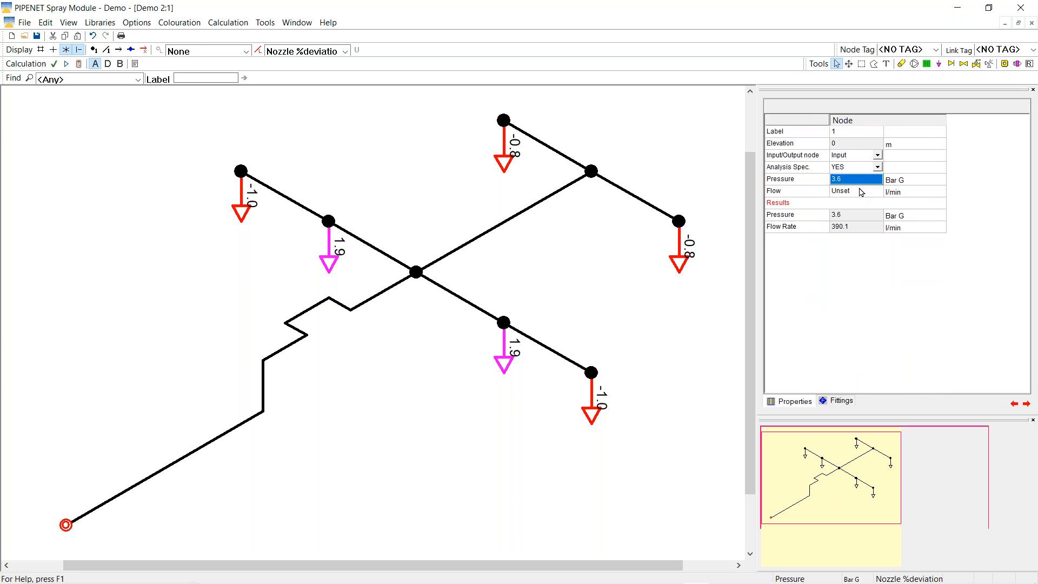
pyautogui.write('3.2')
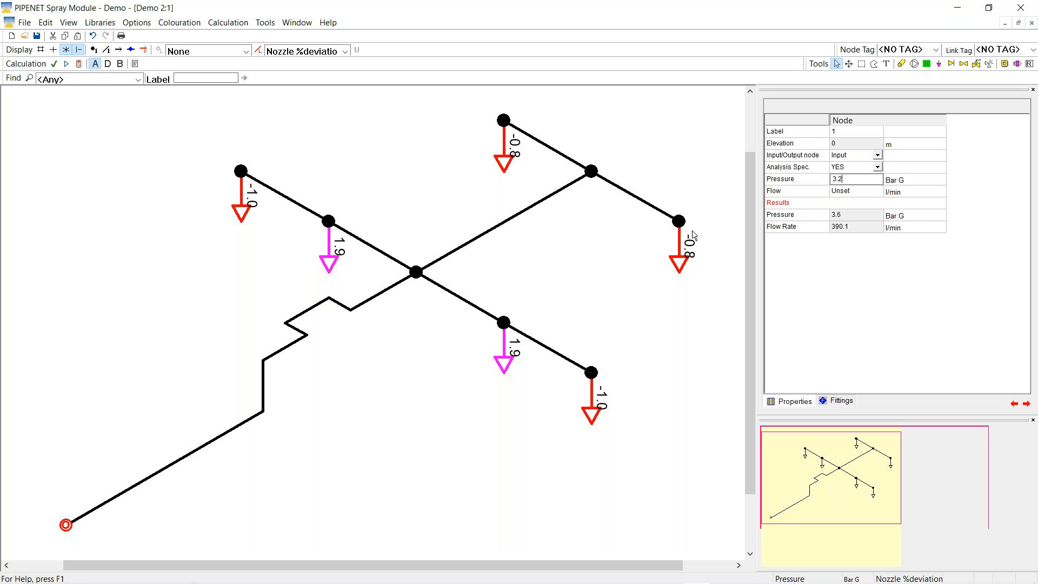
pyautogui.press('Return')
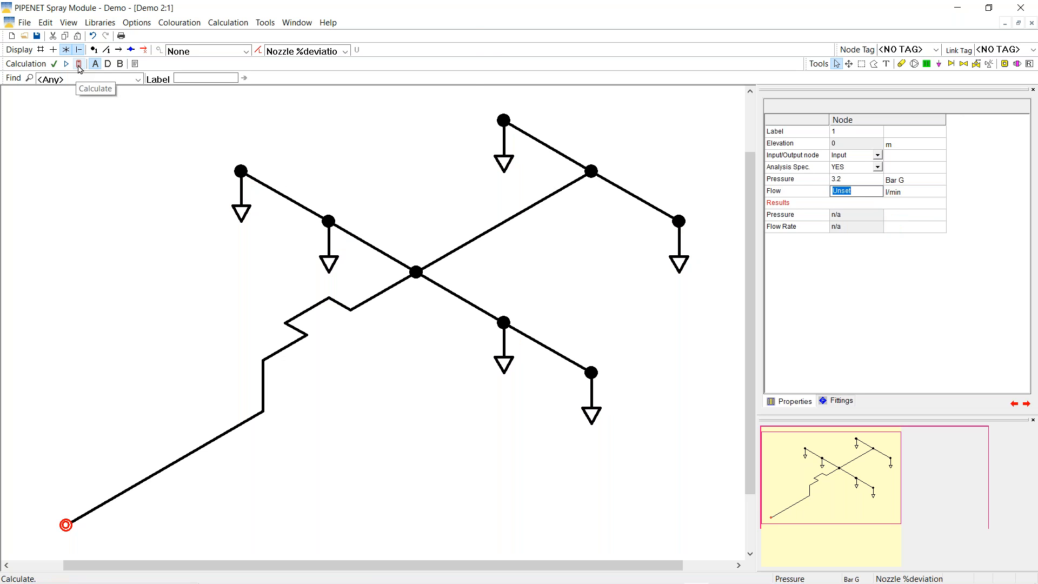
pyautogui.click(78, 64)
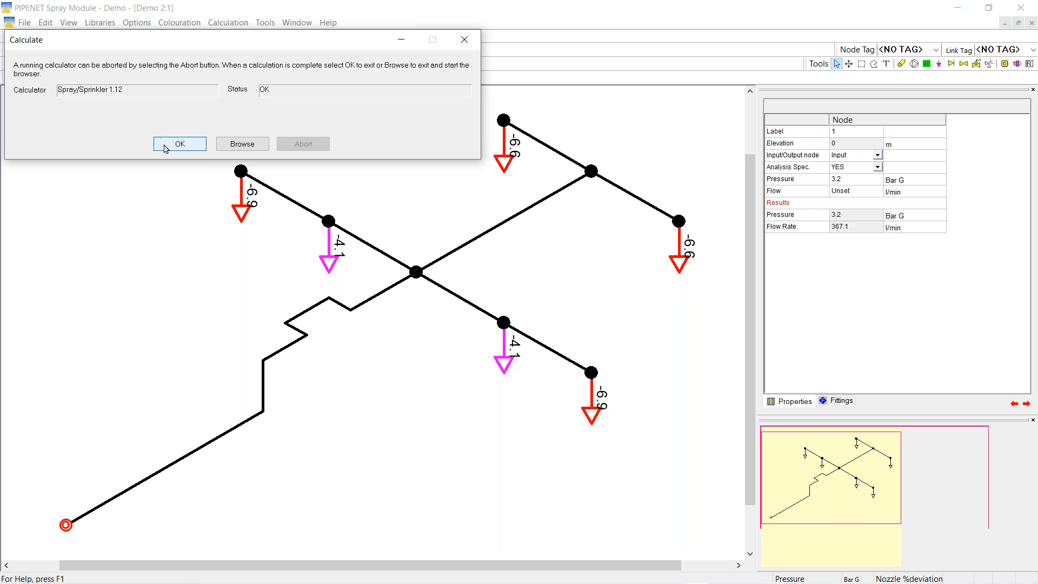
pyautogui.click(166, 144)
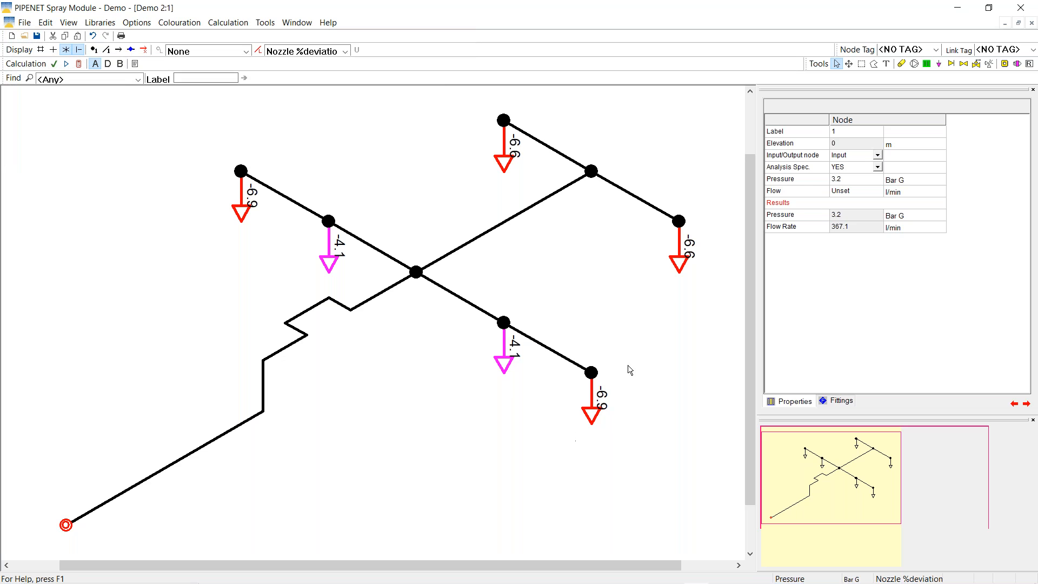
pyautogui.click(595, 402)
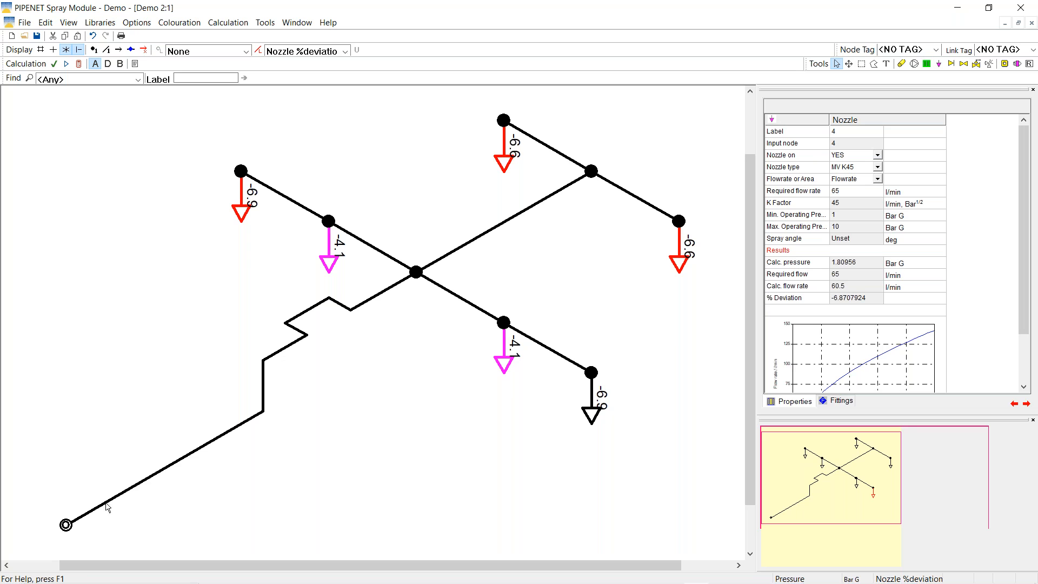
pyautogui.click(66, 525)
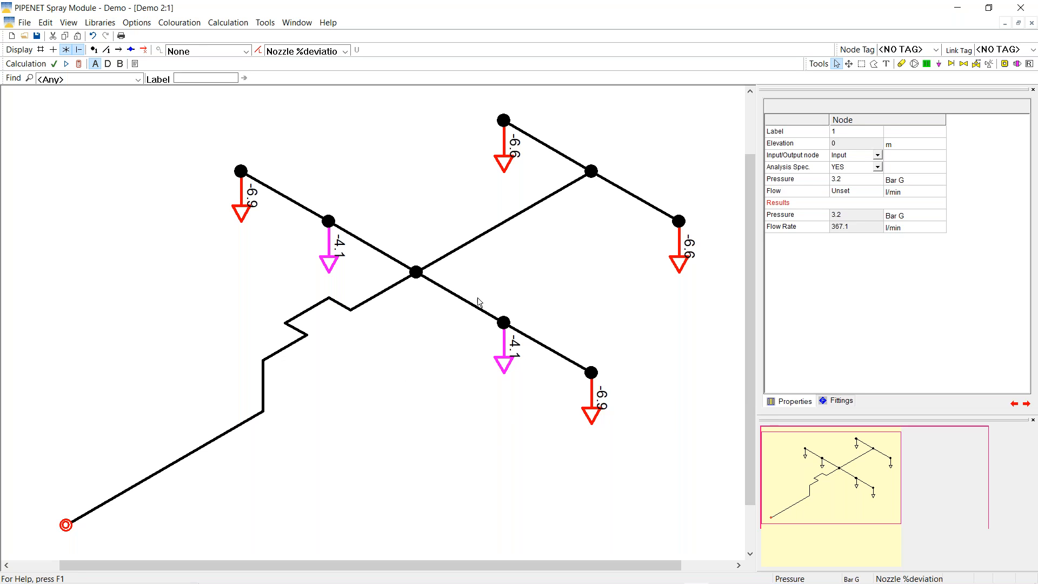
pyautogui.click(505, 355)
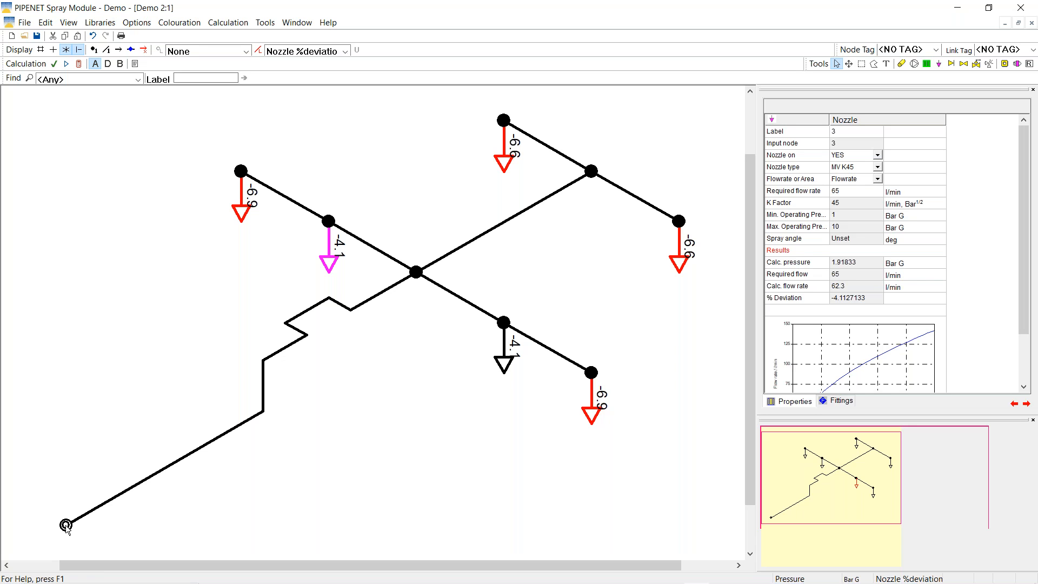
pyautogui.click(66, 525)
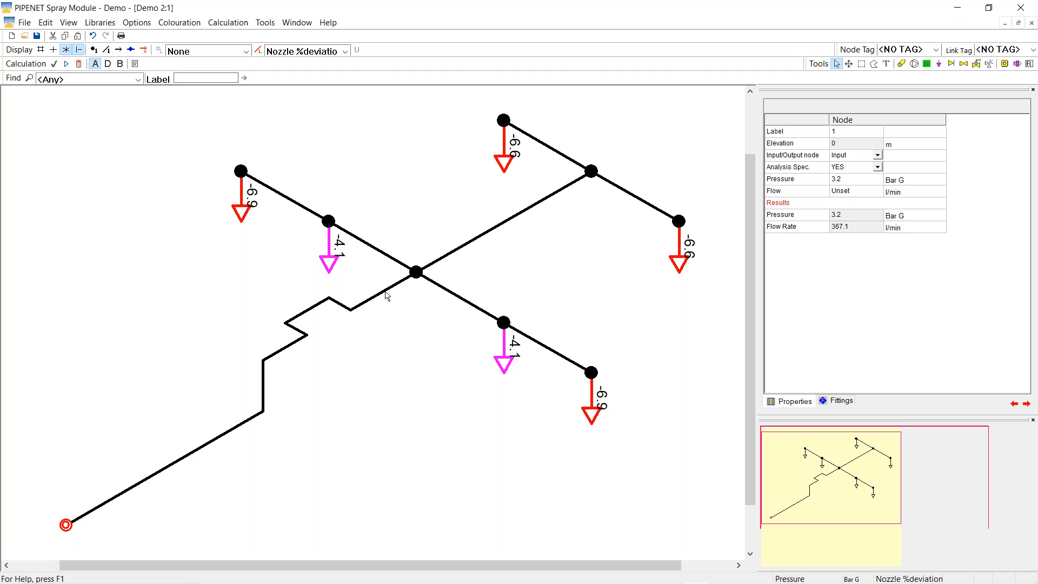
pyautogui.click(504, 358)
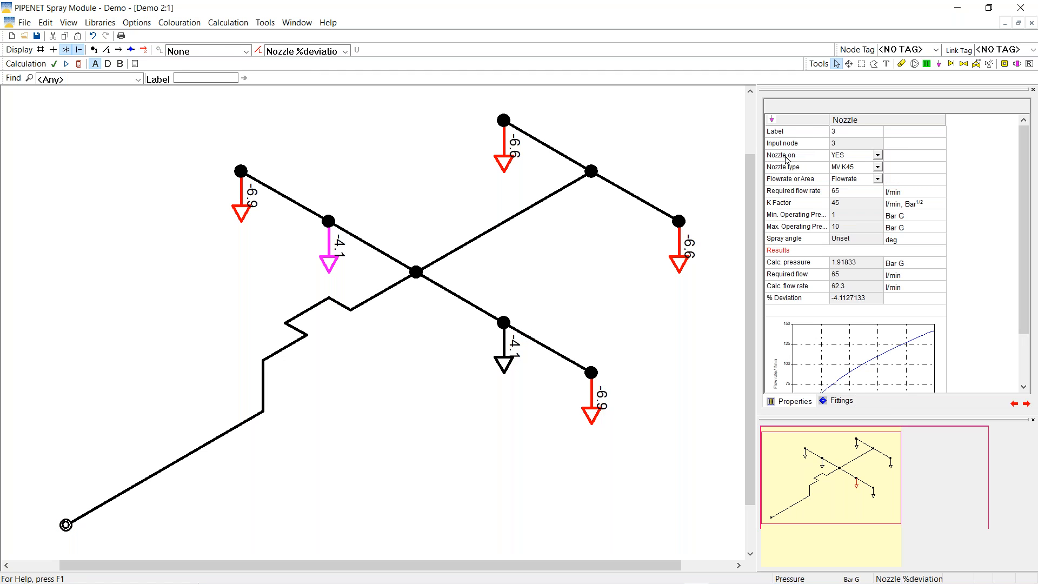
pyautogui.click(811, 134)
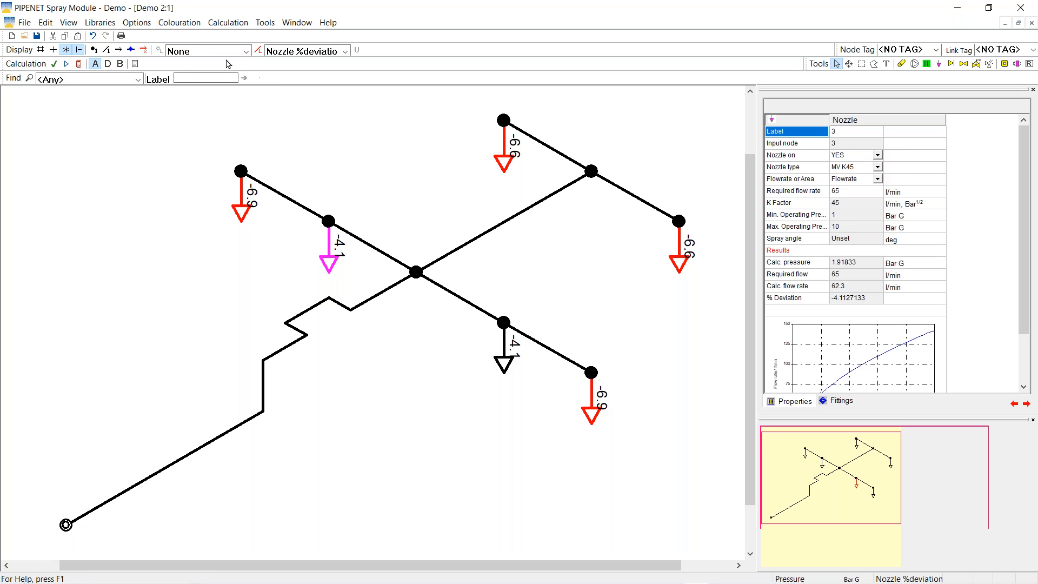
# Choose the Nozzle Flow Rate calculation with nozzle label 3 and flowrate 65, then apply and confirm
pyautogui.click(266, 22)
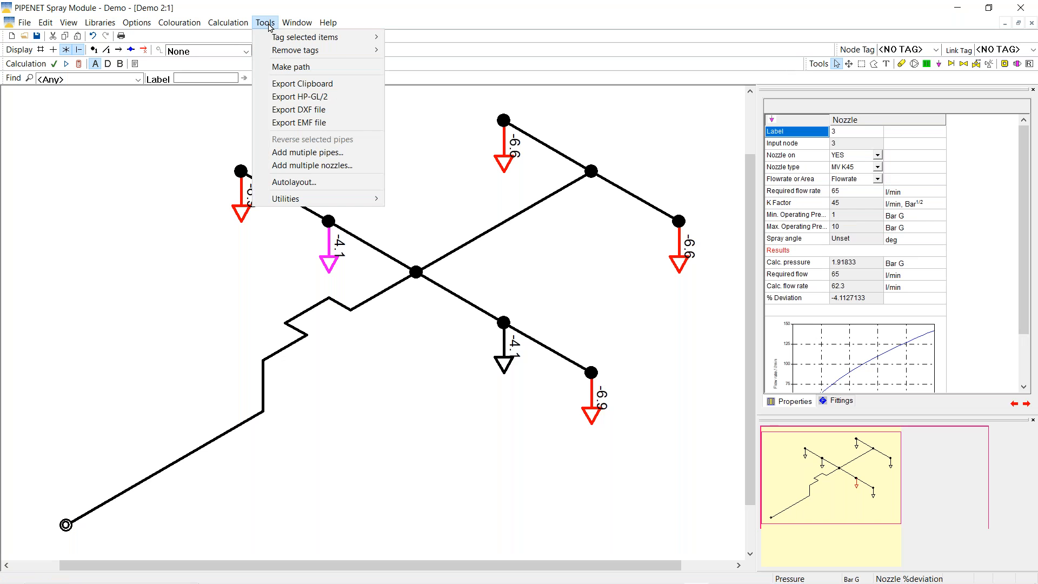
pyautogui.moveTo(227, 25)
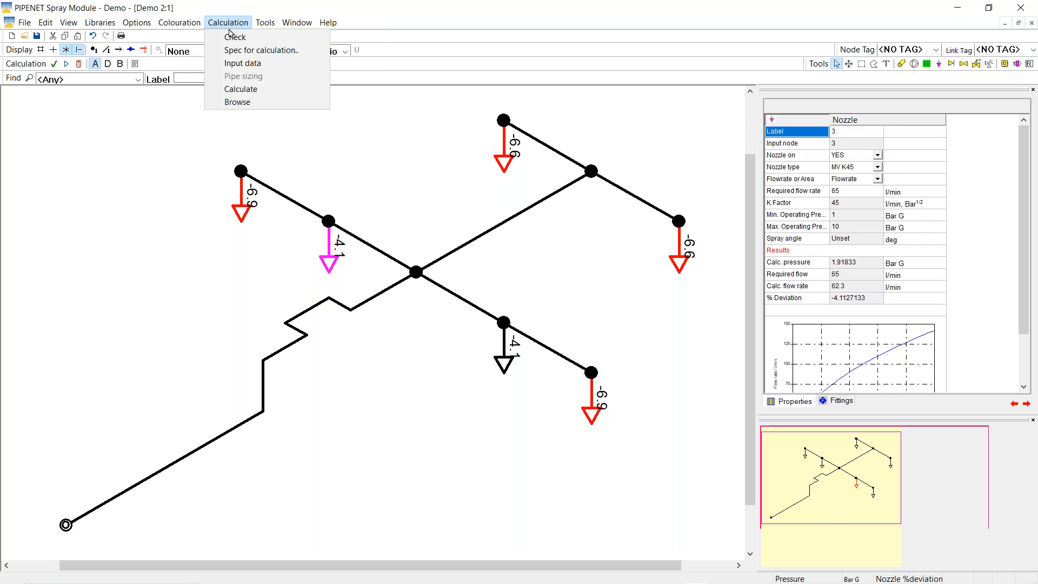
pyautogui.click(247, 52)
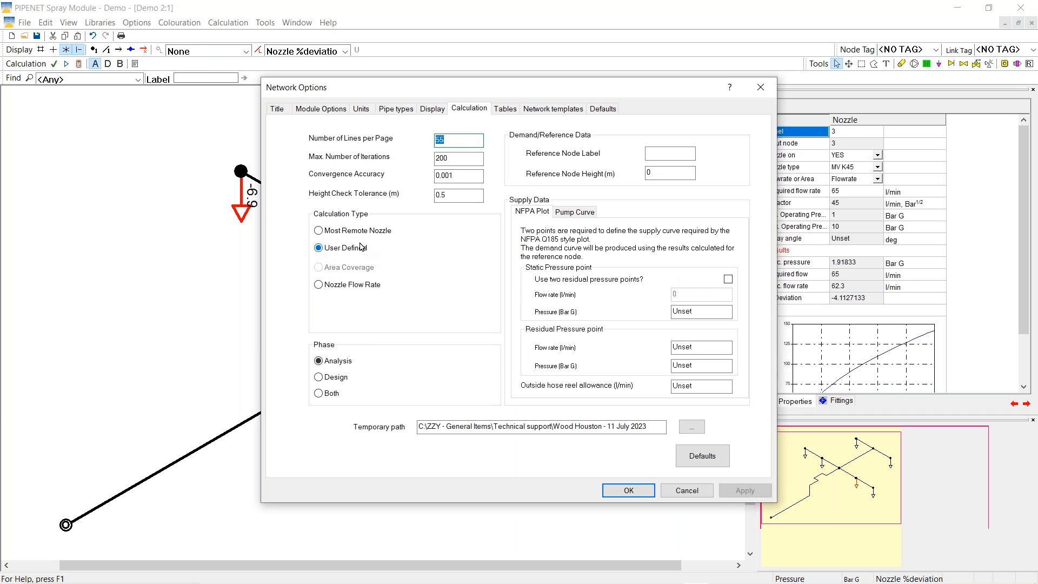
pyautogui.click(319, 285)
pyautogui.click(411, 301)
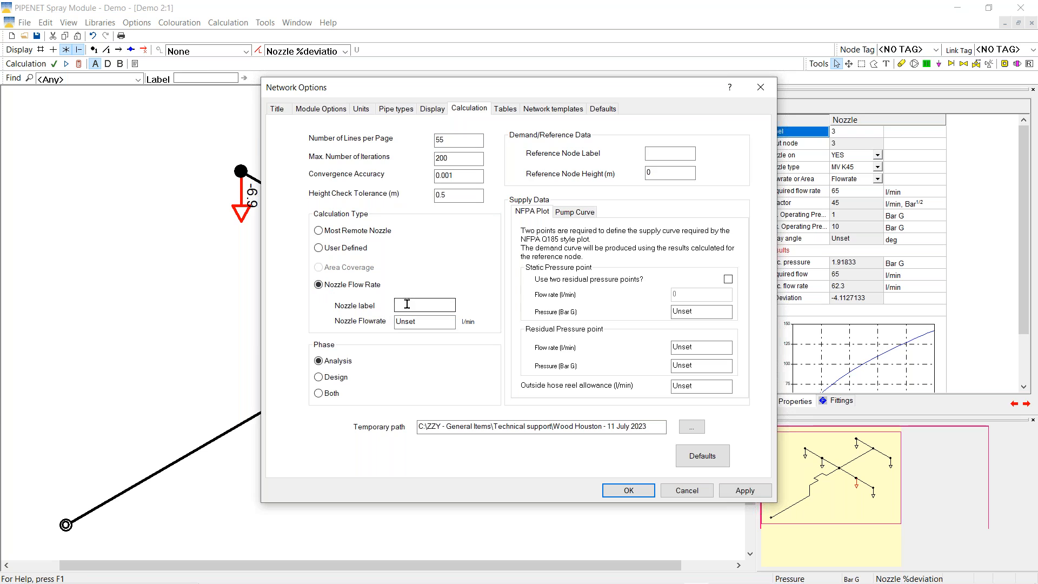
pyautogui.write('3')
pyautogui.doubleClick(426, 320)
pyautogui.write('65')
pyautogui.moveTo(593, 94); pyautogui.dragTo(515, 106)
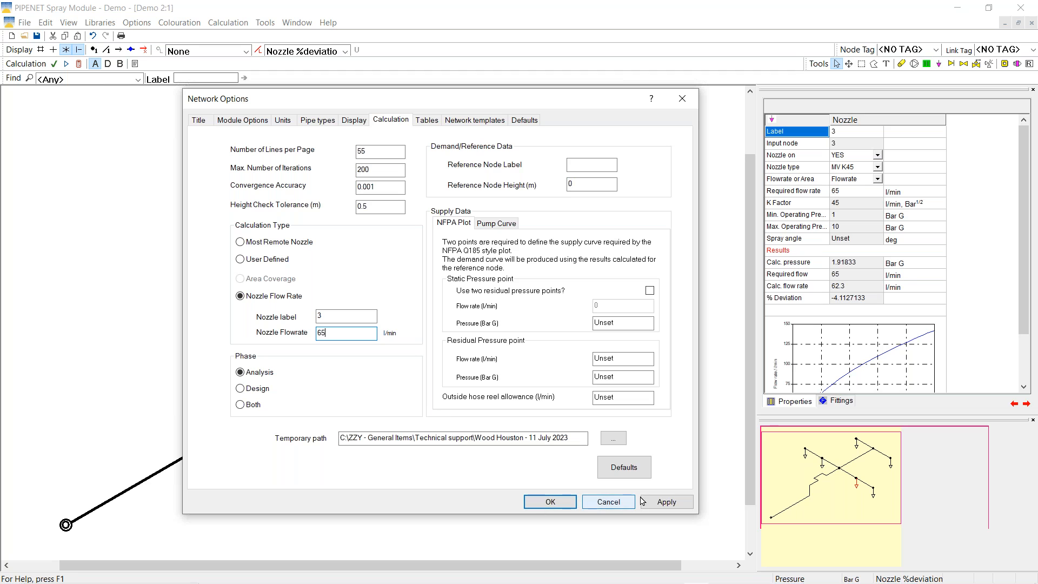
pyautogui.click(660, 502)
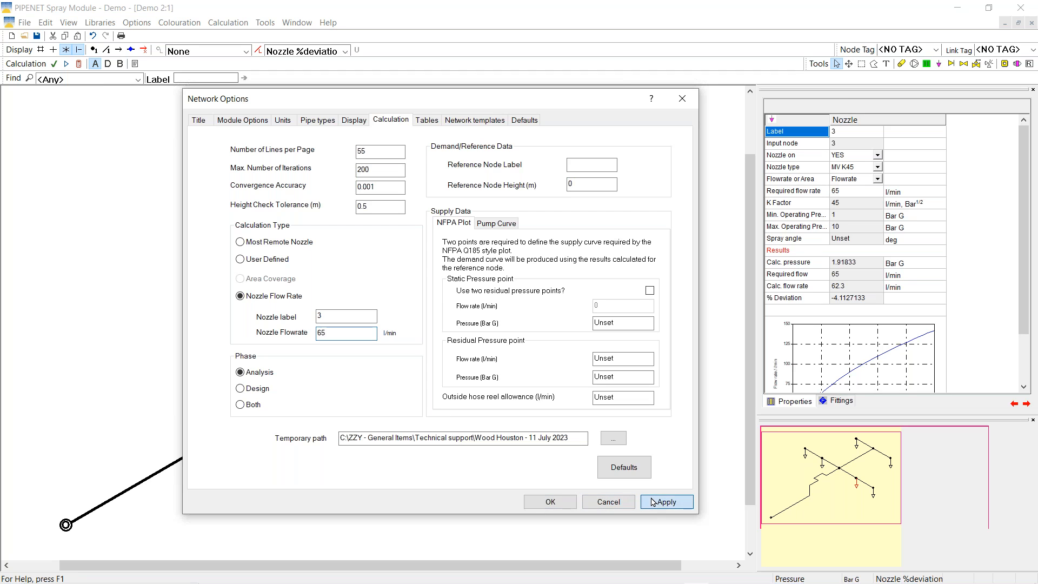
pyautogui.click(551, 501)
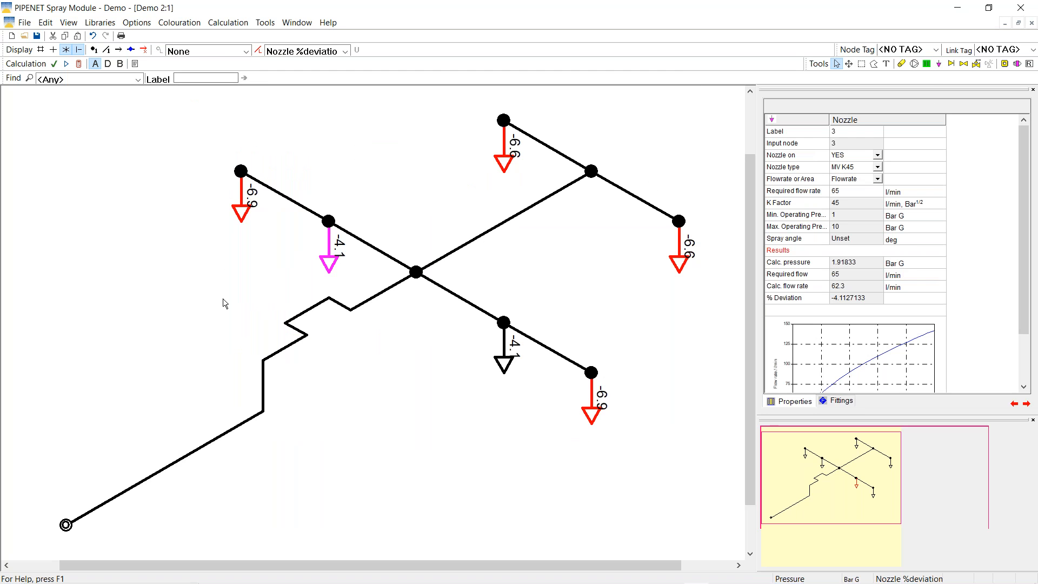
# Run Check, dismiss the over-specified warning, and clear the input node's fixed pressure
pyautogui.click(79, 63)
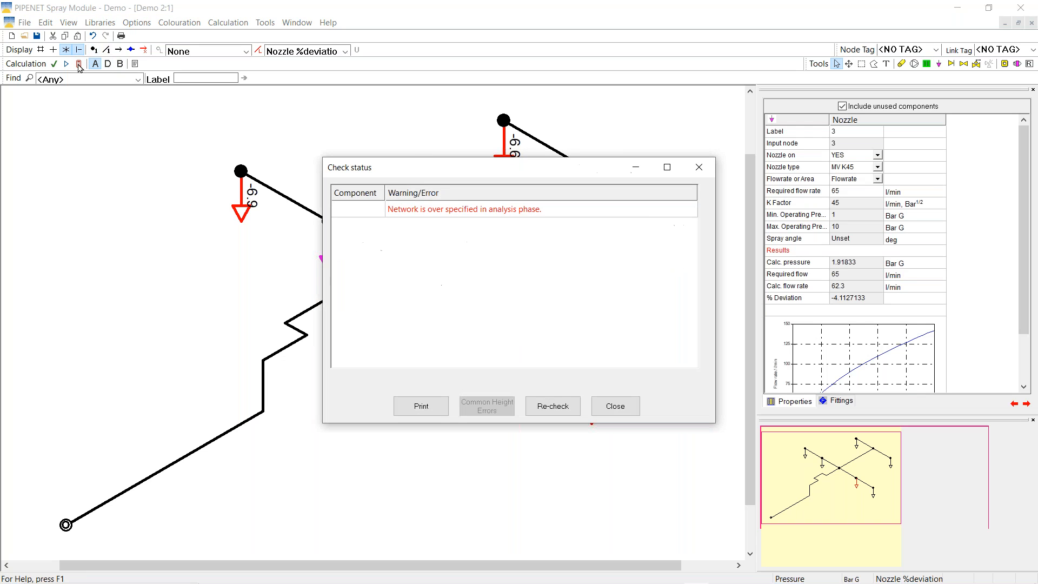
pyautogui.click(615, 406)
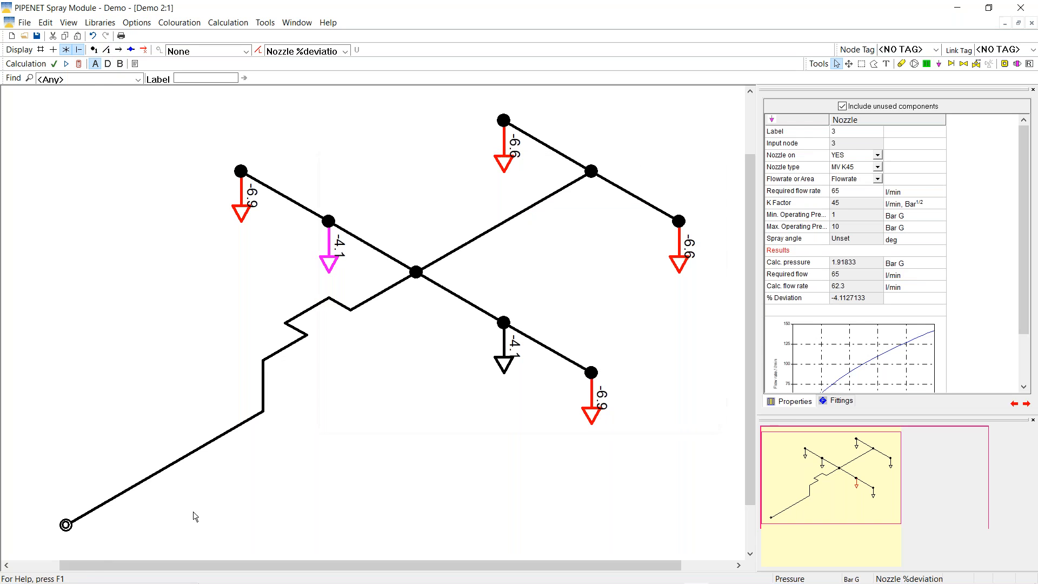
pyautogui.click(64, 528)
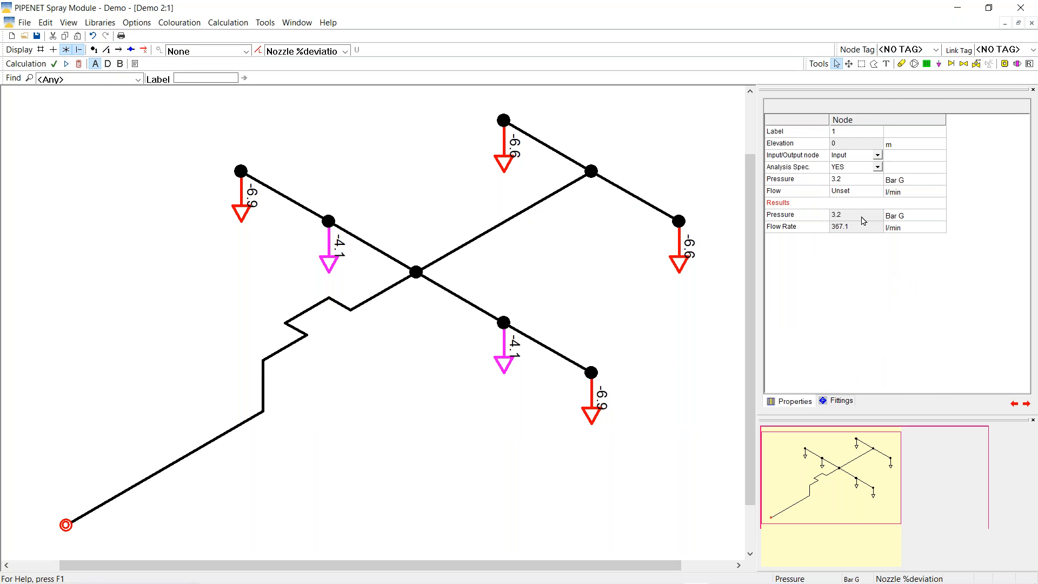
pyautogui.click(871, 180)
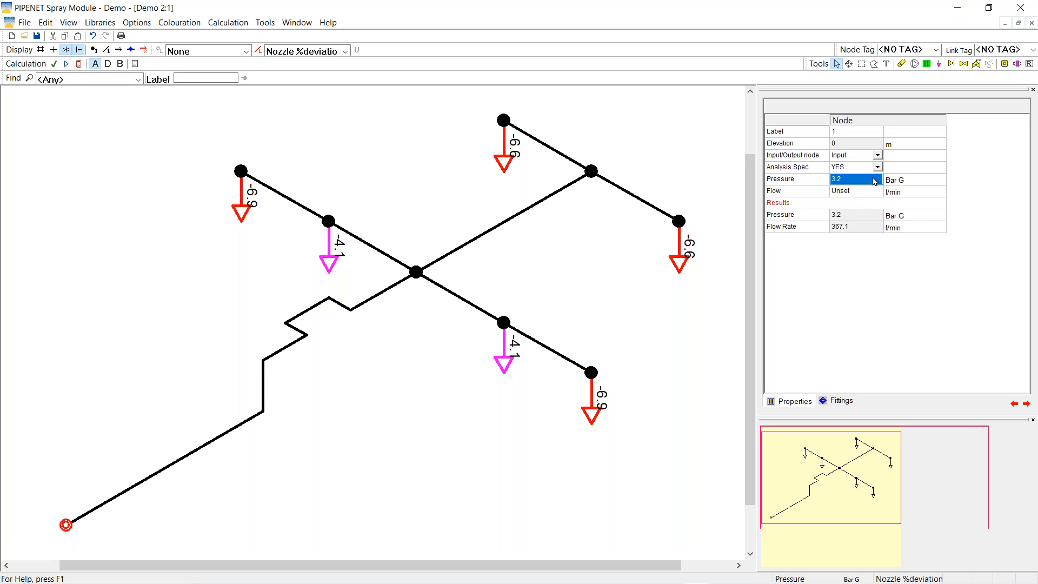
pyautogui.press('Delete')
pyautogui.press('Return')
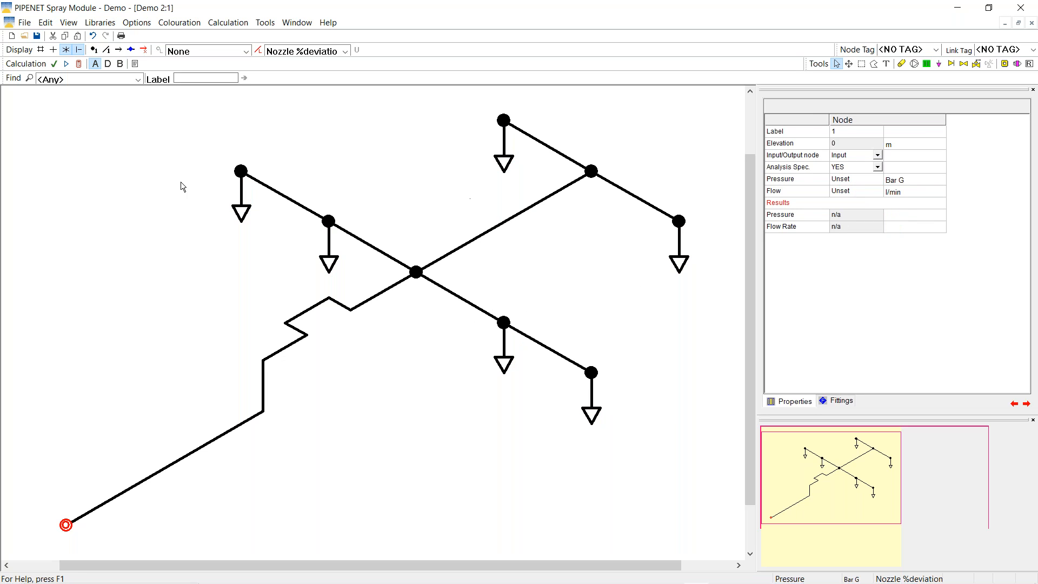
# Recalculate and review nozzle 3 and input node 1 at 3.472355 Bar G, 382.9 l/min
pyautogui.click(79, 64)
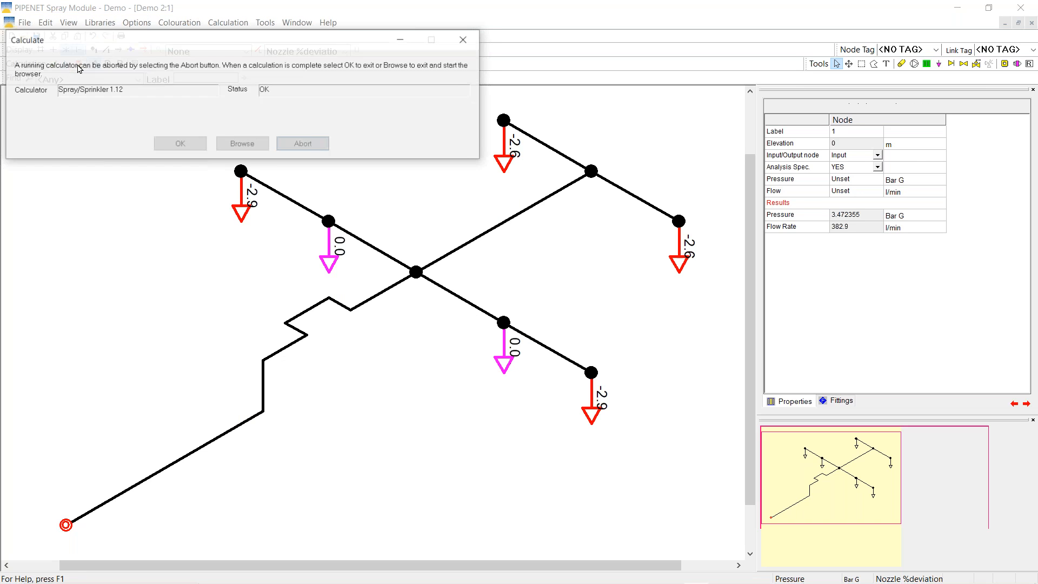
pyautogui.click(180, 143)
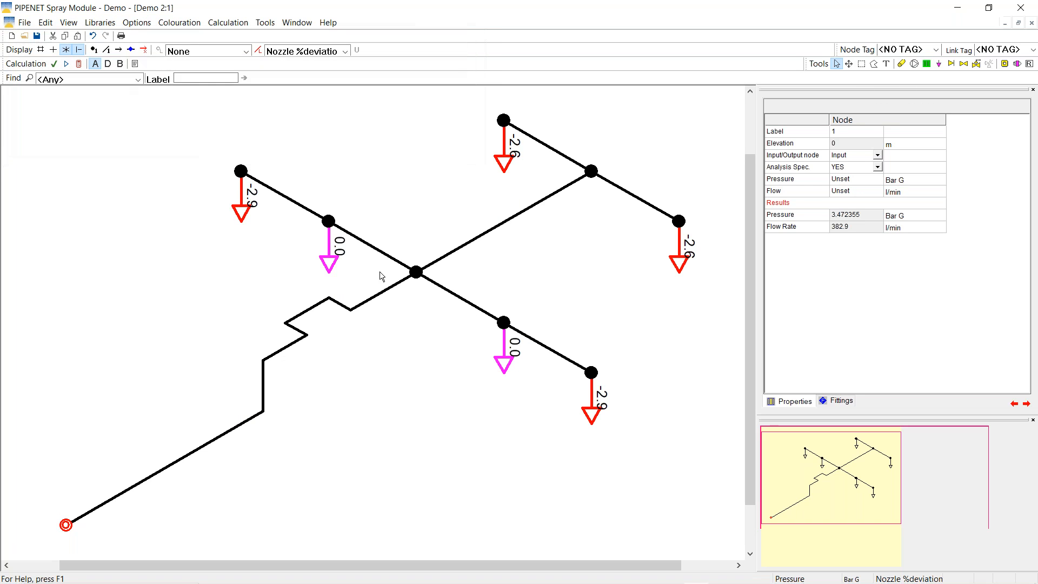
pyautogui.click(508, 356)
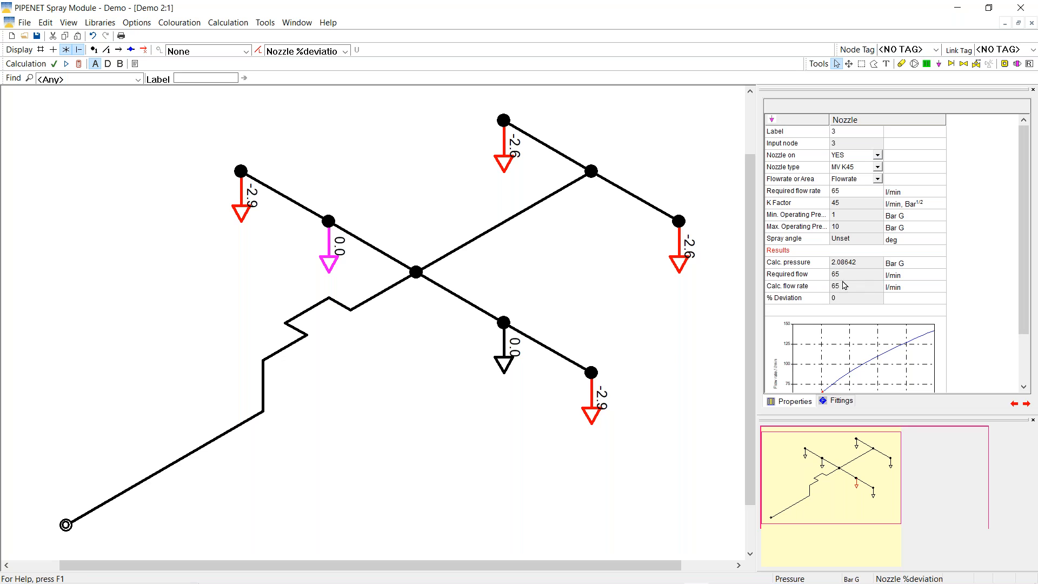
pyautogui.click(66, 525)
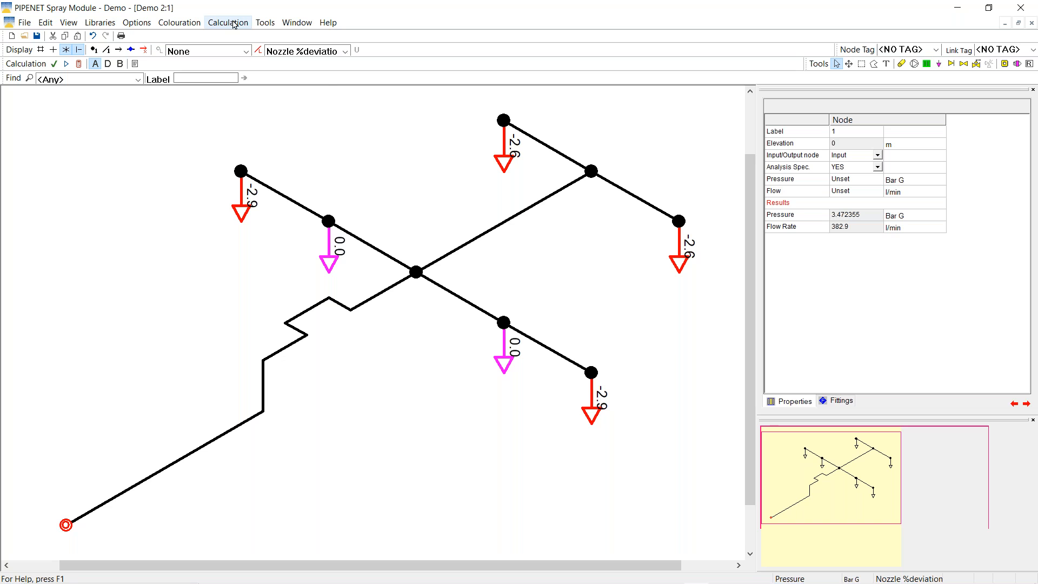
# Open the calculation specification and close it without changes
pyautogui.click(234, 24)
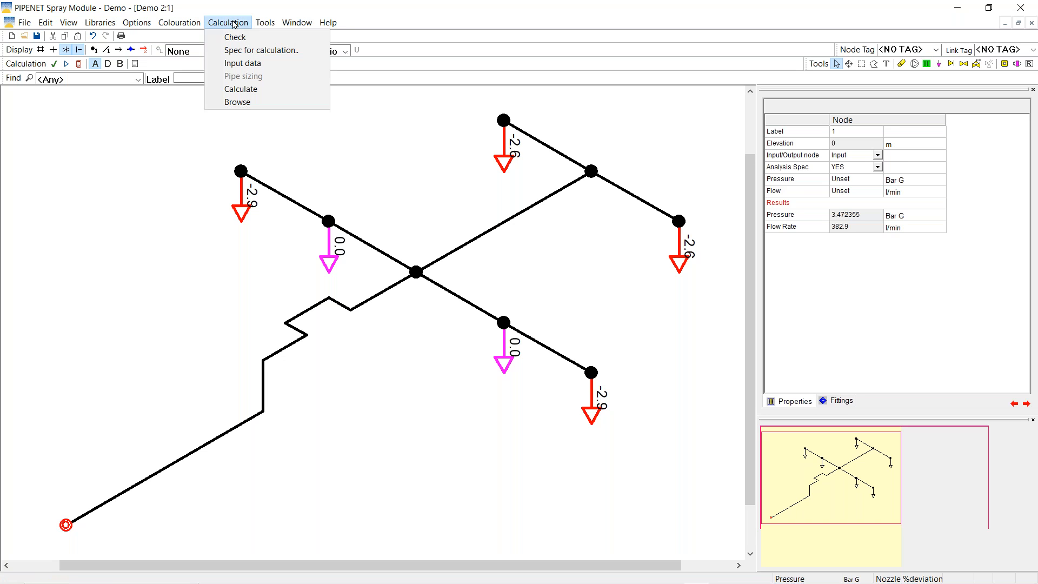
pyautogui.click(241, 50)
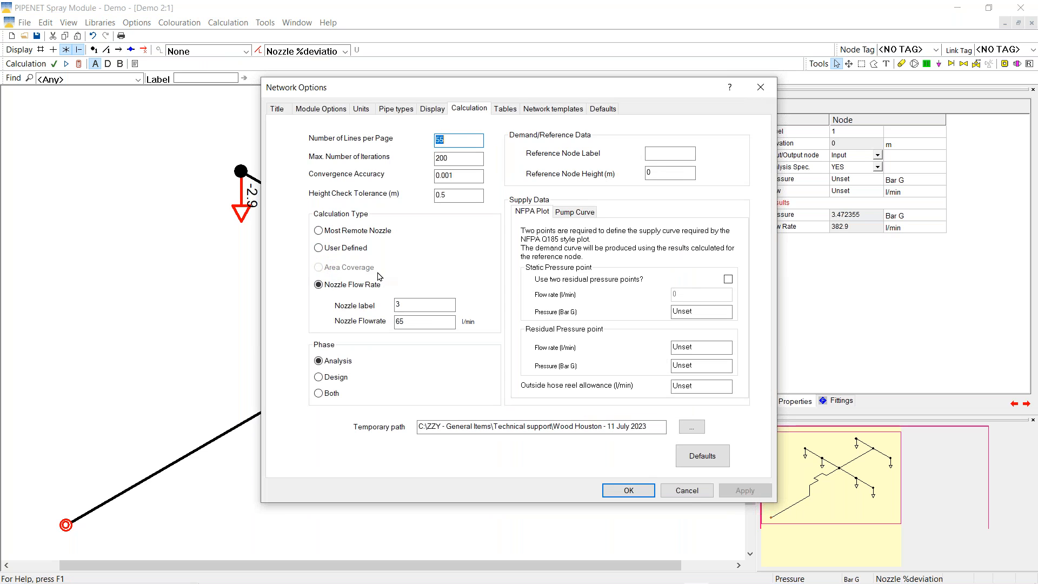
pyautogui.click(686, 493)
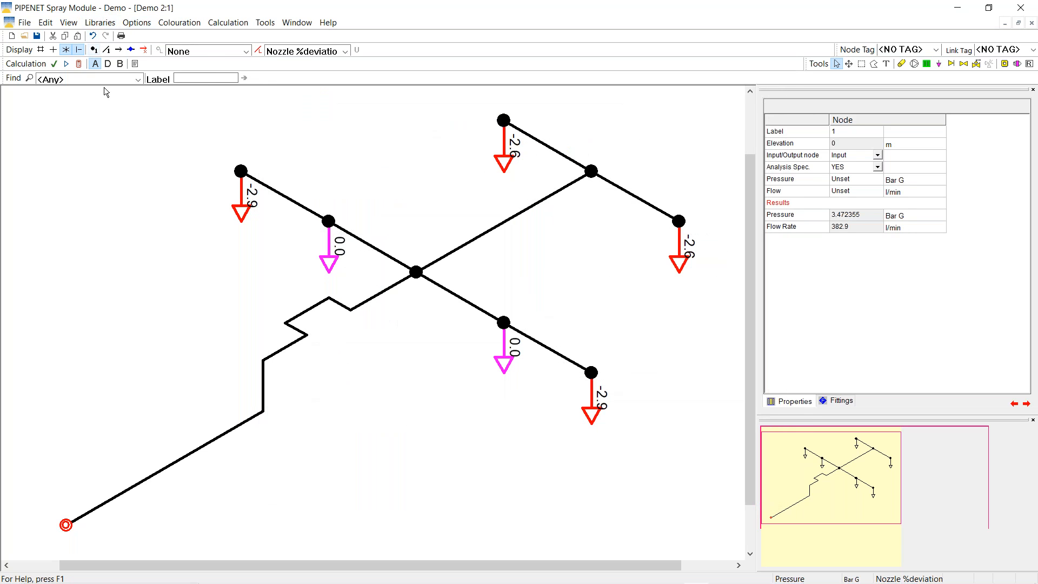
# Switch to the analysis and design phase and set the calculation type to Area Coverage
pyautogui.click(120, 64)
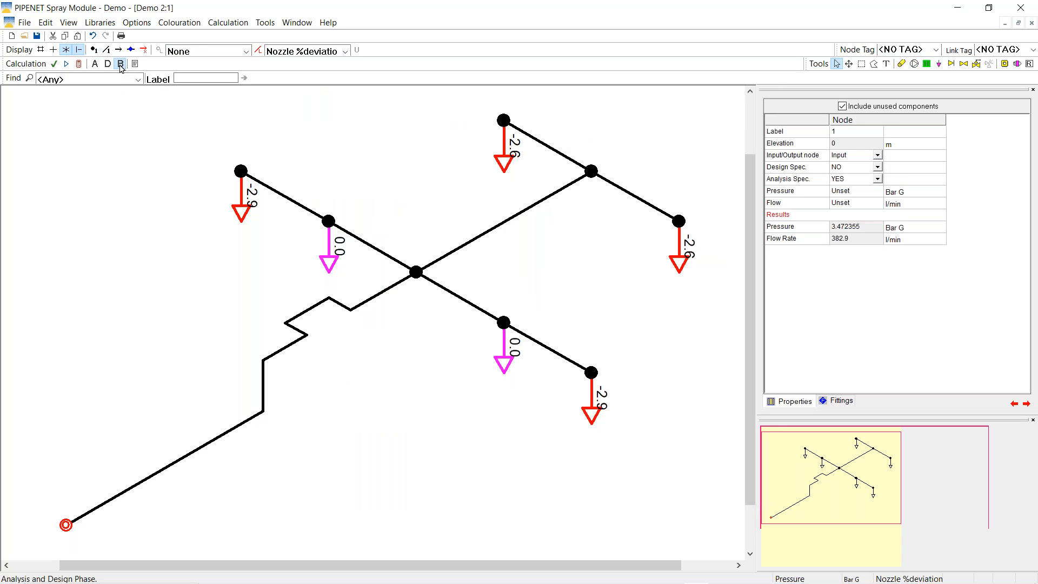
pyautogui.click(227, 22)
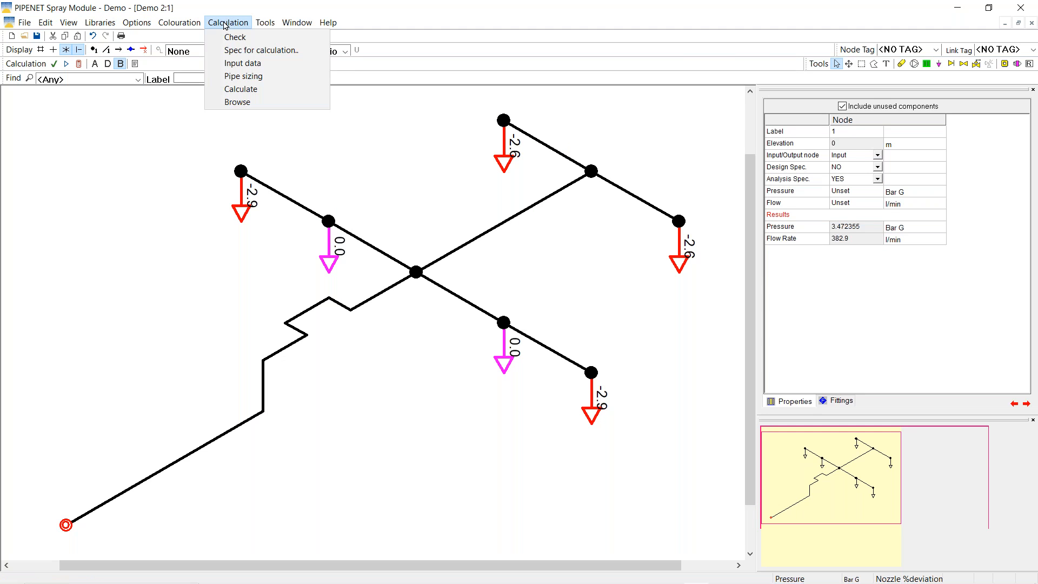
pyautogui.click(238, 50)
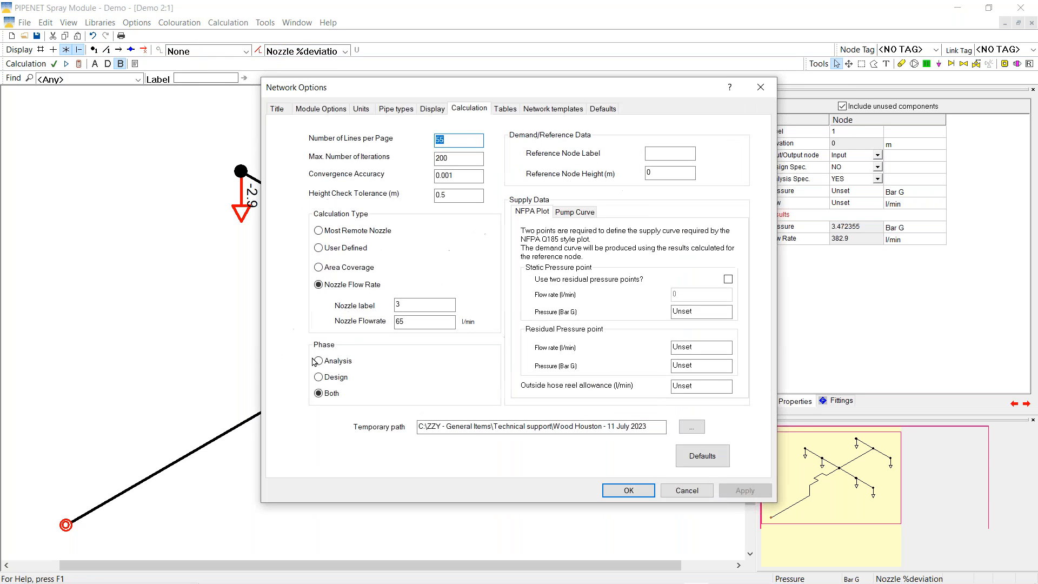
pyautogui.click(318, 267)
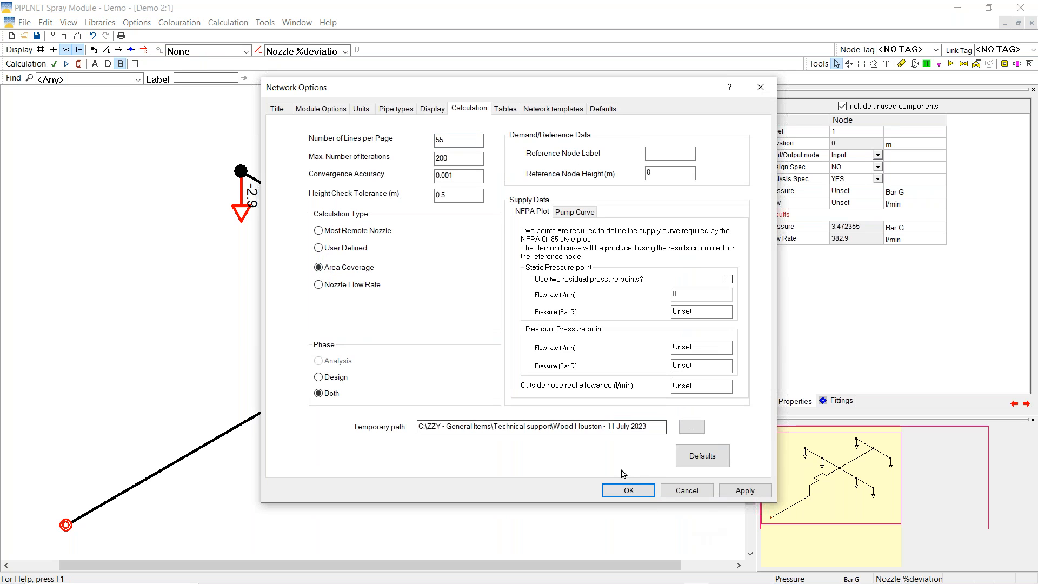
pyautogui.click(616, 491)
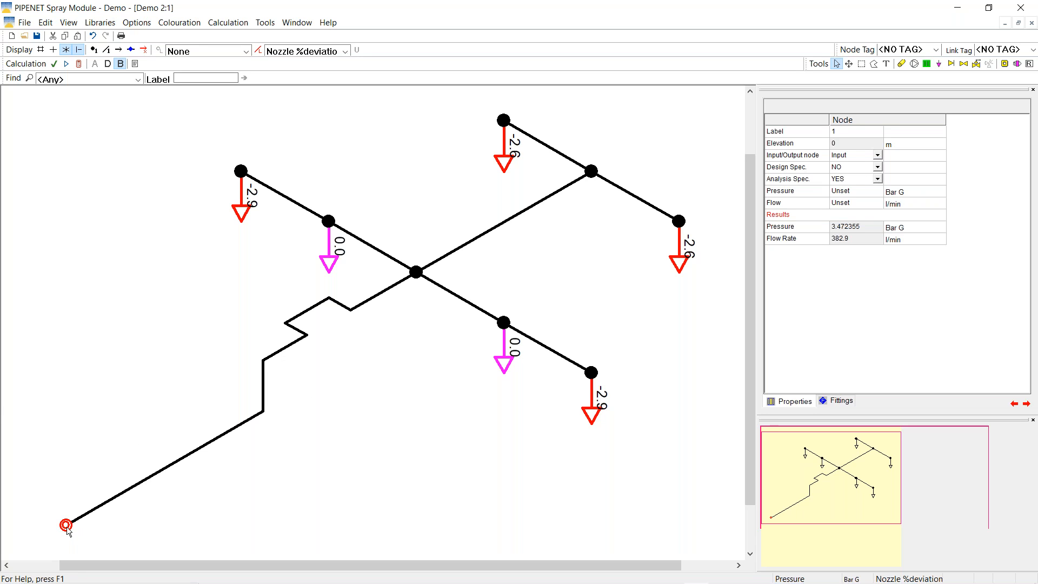
# Accept the existing calculation specification and recalculate the area-coverage network
pyautogui.click(225, 25)
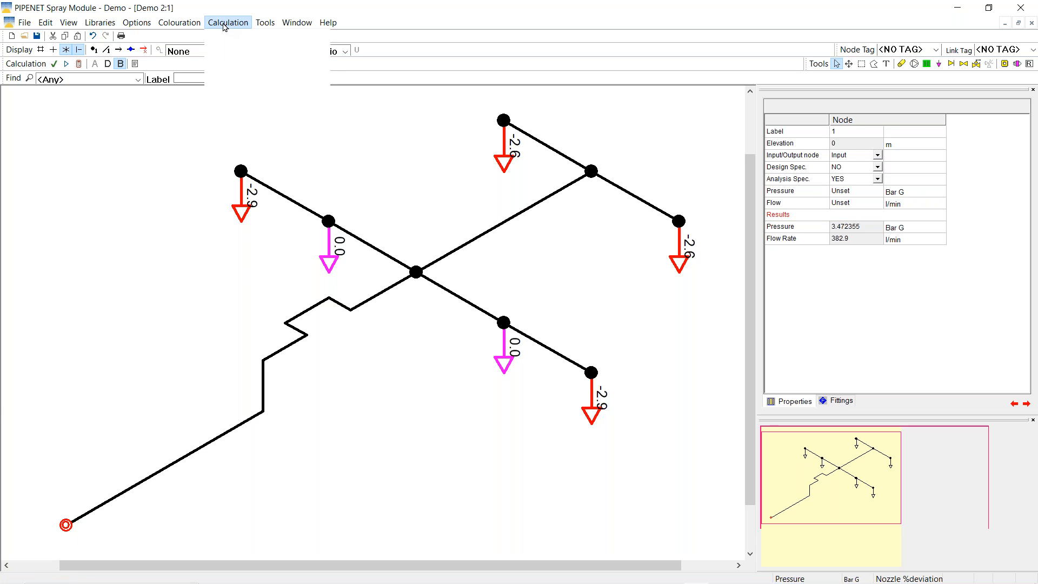
pyautogui.click(239, 49)
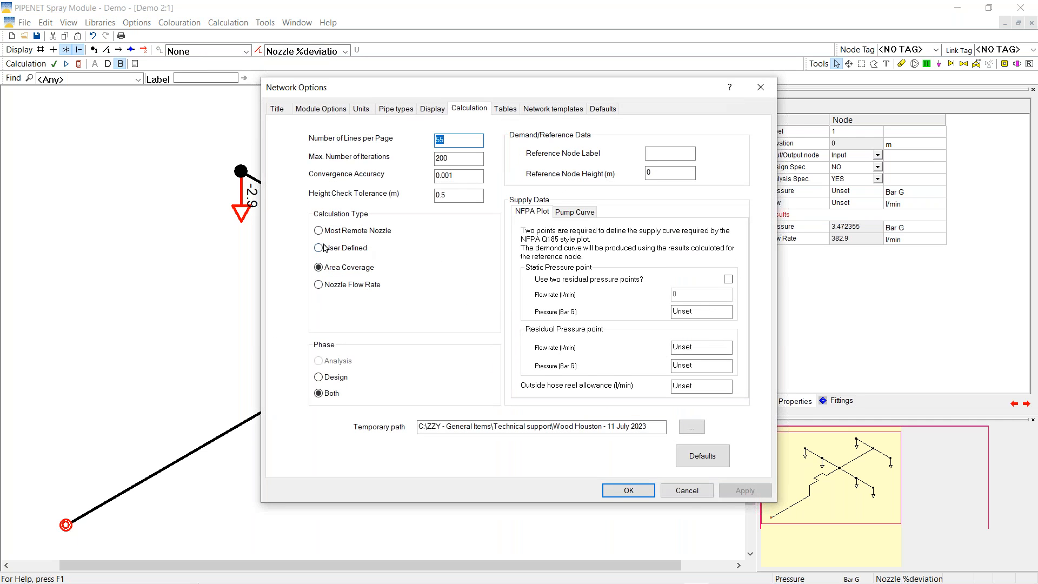
pyautogui.click(628, 490)
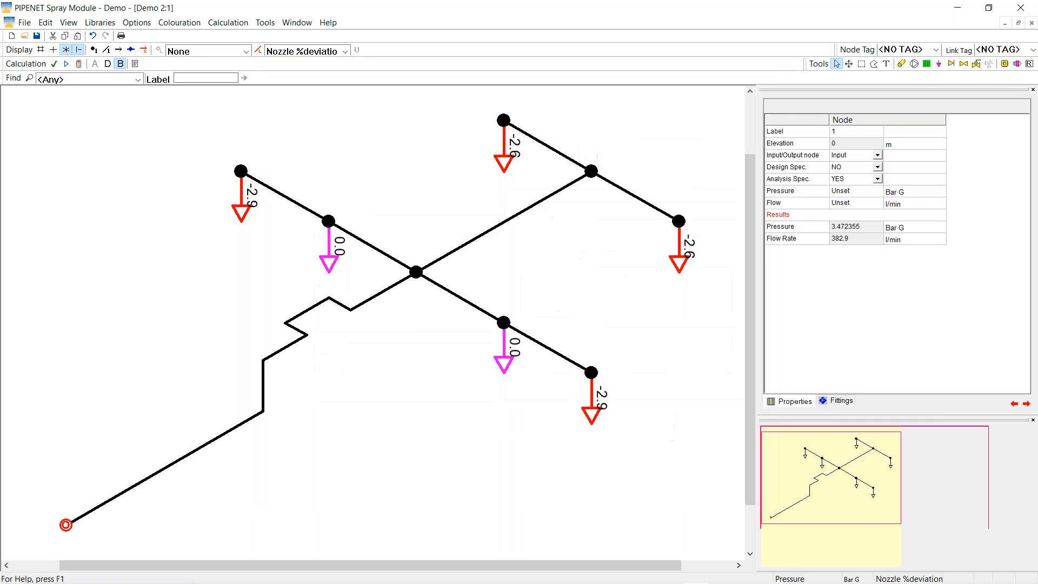
pyautogui.click(77, 63)
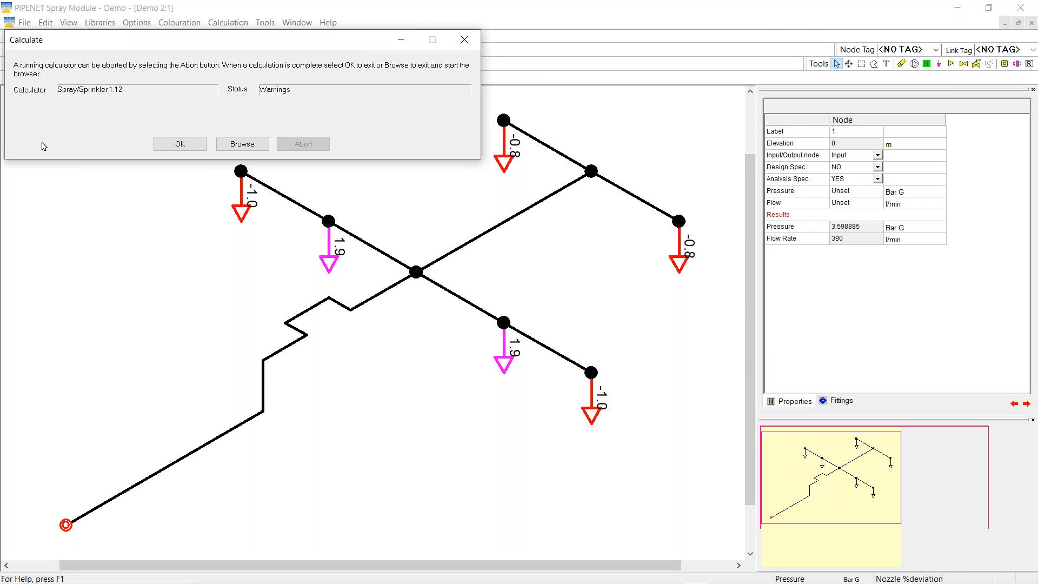
pyautogui.click(183, 147)
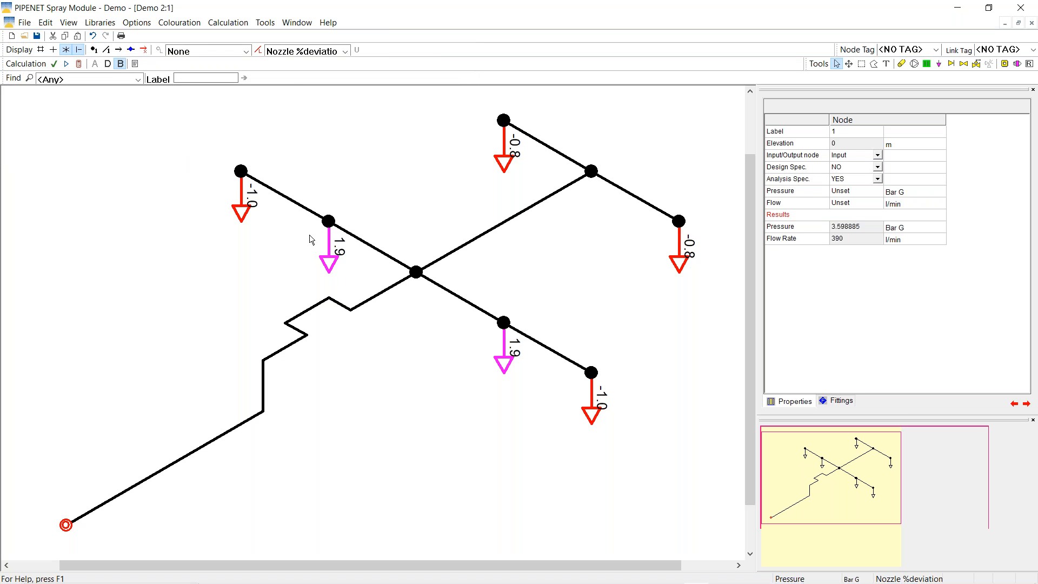
# Label nozzles with calculated flow (64.3–66.2 l/min); check the inlet at 3.598885 Bar G, 390 l/min
pyautogui.click(346, 51)
pyautogui.click(327, 174)
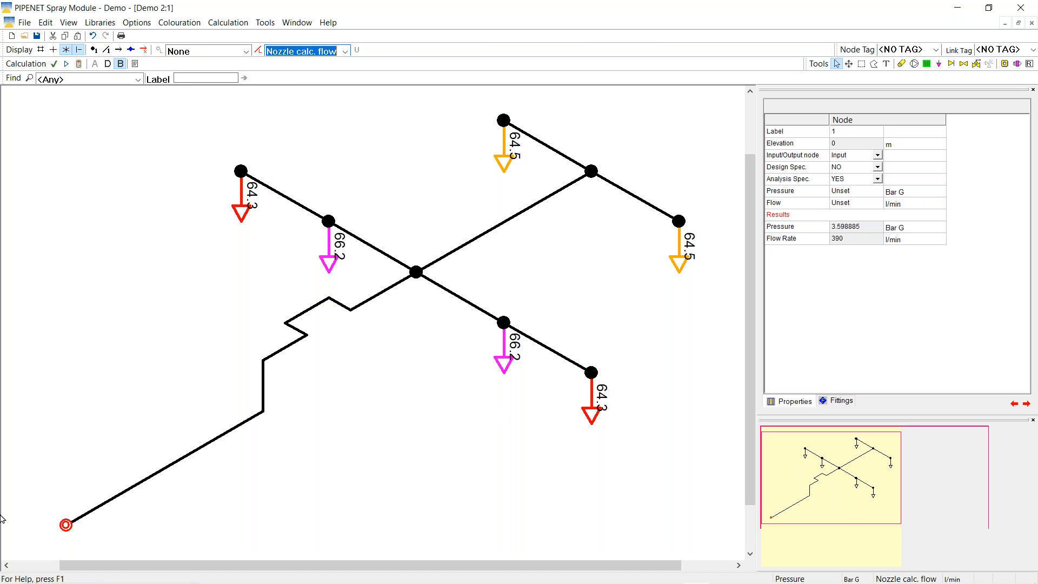
pyautogui.click(64, 526)
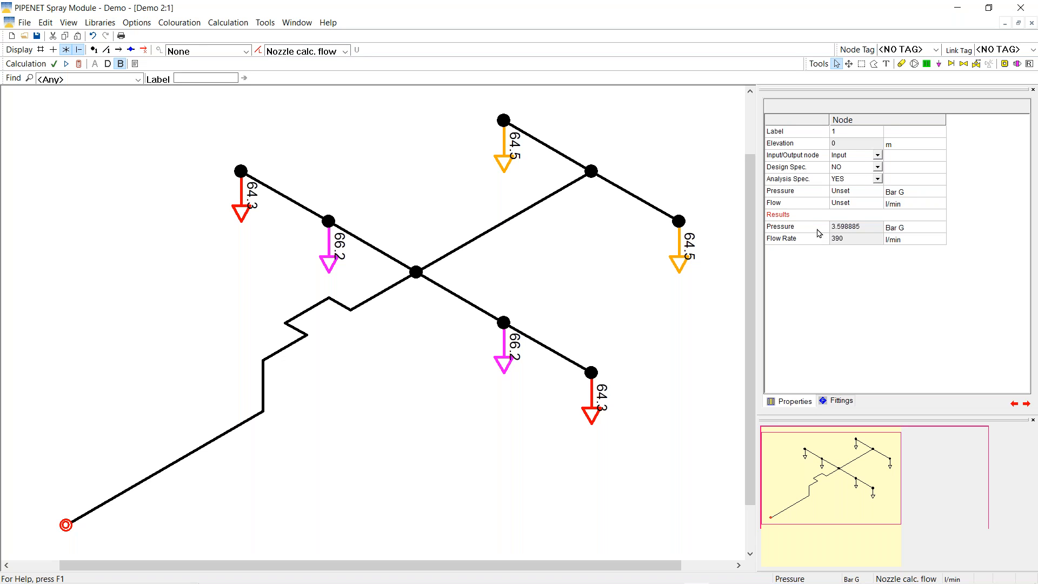
pyautogui.click(819, 233)
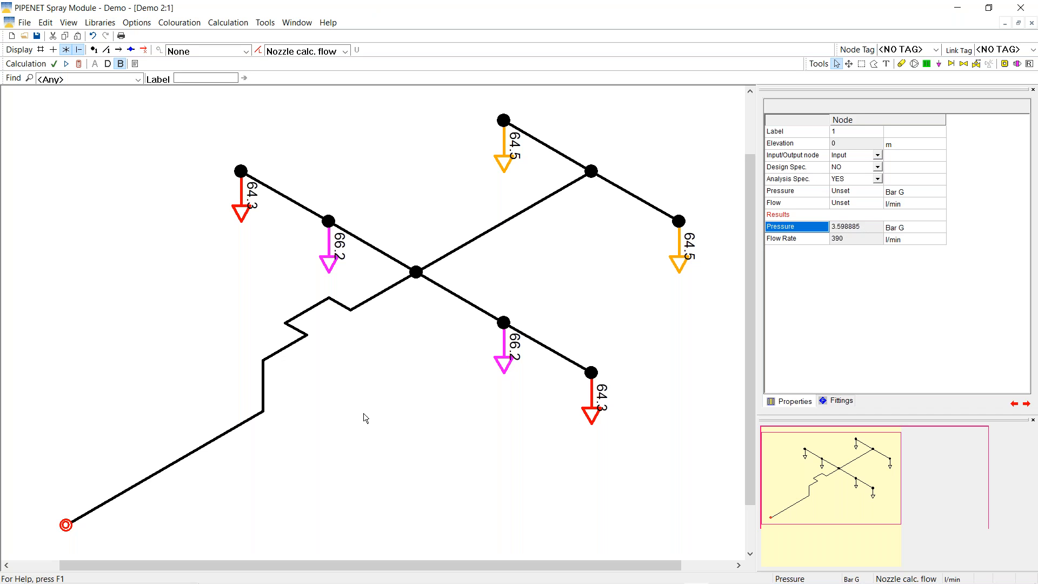
pyautogui.click(66, 526)
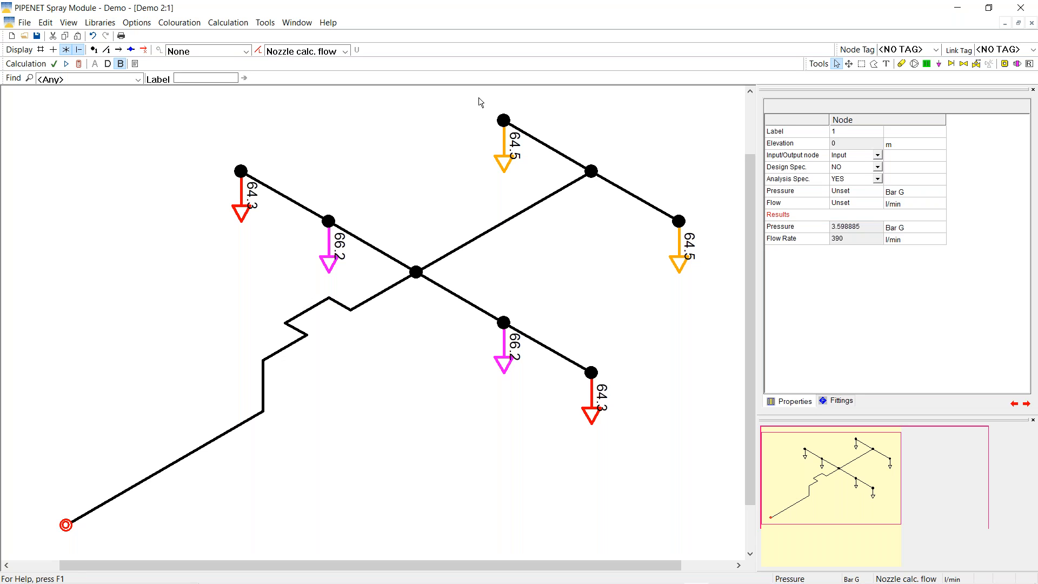
# Clear the nozzle flow labels and set the calculation spec to Most Remote Nozzle
pyautogui.click(345, 52)
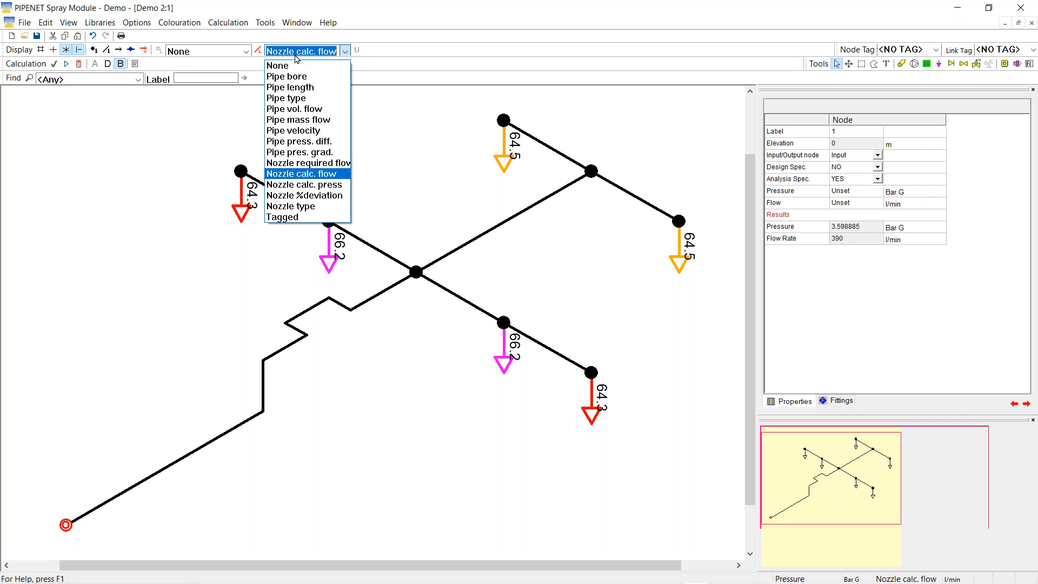
pyautogui.click(292, 67)
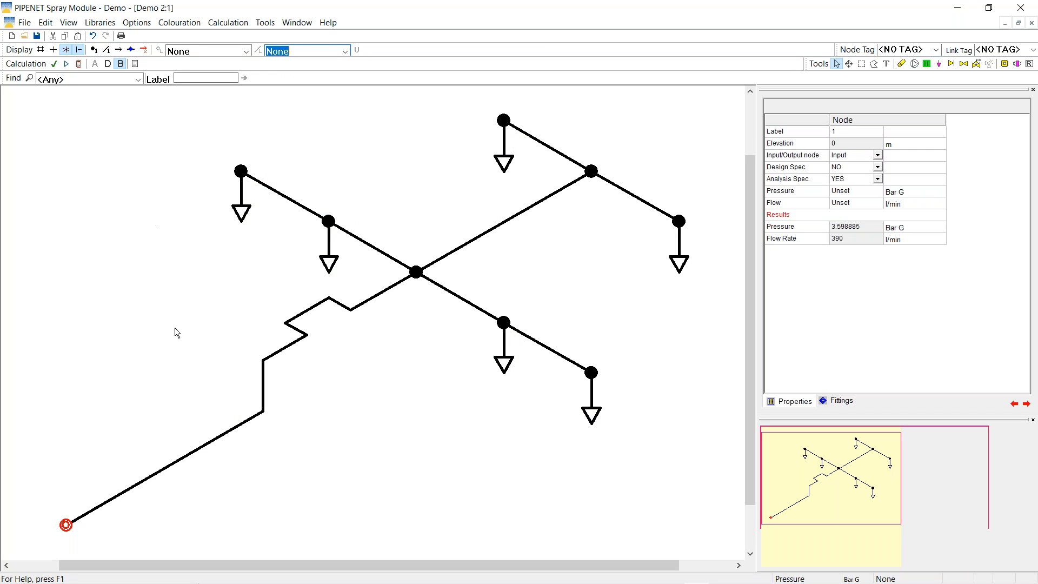
pyautogui.click(234, 24)
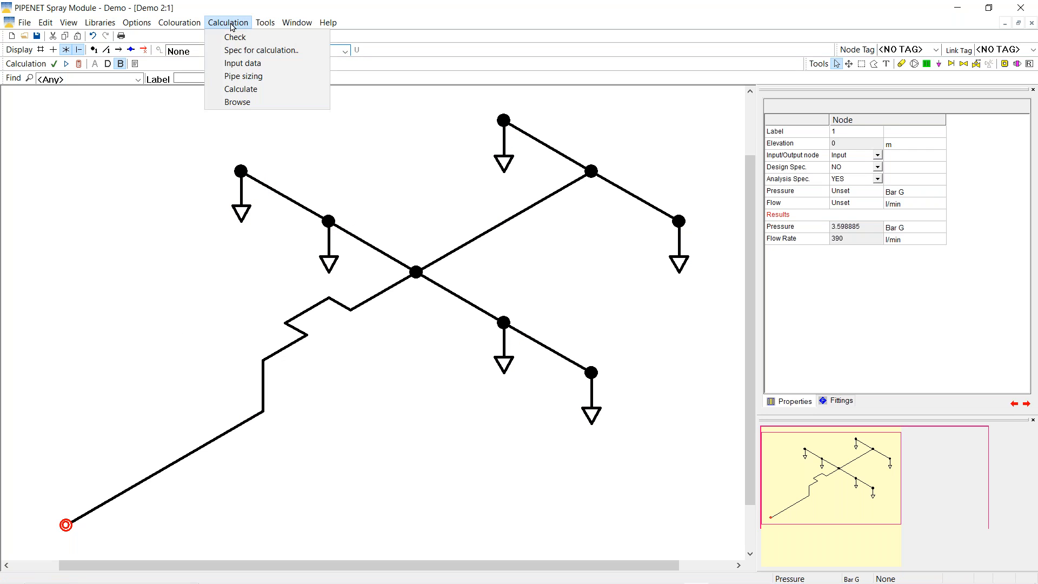
pyautogui.click(239, 54)
pyautogui.click(318, 230)
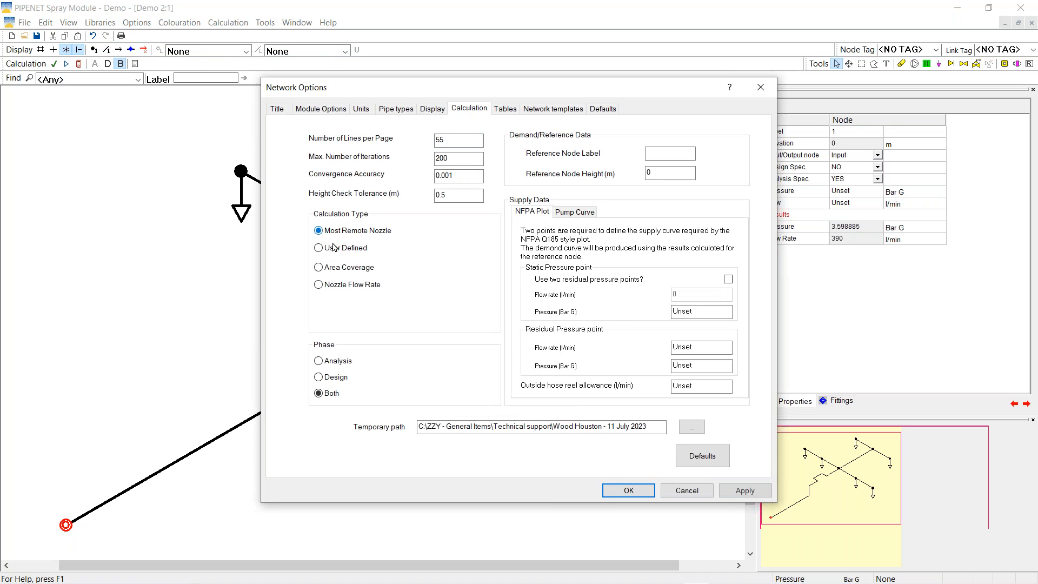
pyautogui.click(621, 490)
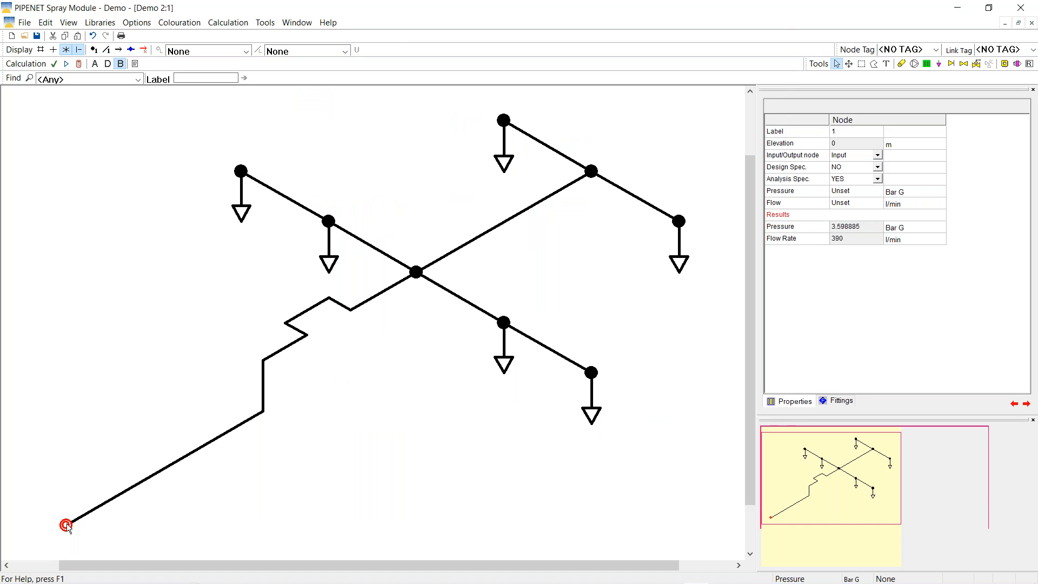
# Recalculate the network, giving input node 1 3.672845 Bar G at 394.1 l/min
pyautogui.click(79, 63)
pyautogui.click(174, 145)
pyautogui.click(845, 195)
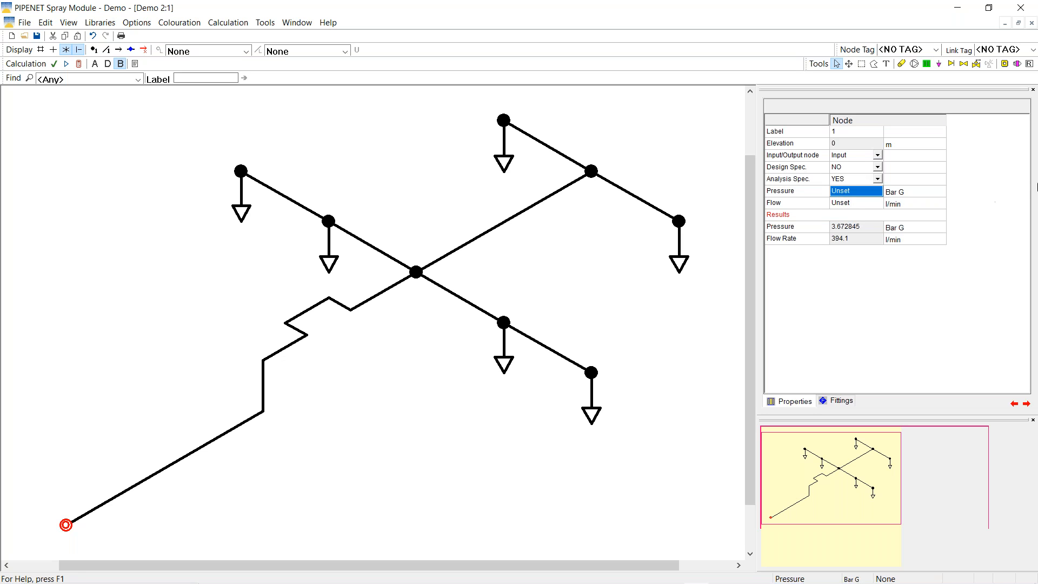
# Fix the input node at 6.672845 Bar G and switch the calculation spec to User Defined
pyautogui.write('6.672845')
pyautogui.click(228, 24)
pyautogui.click(246, 54)
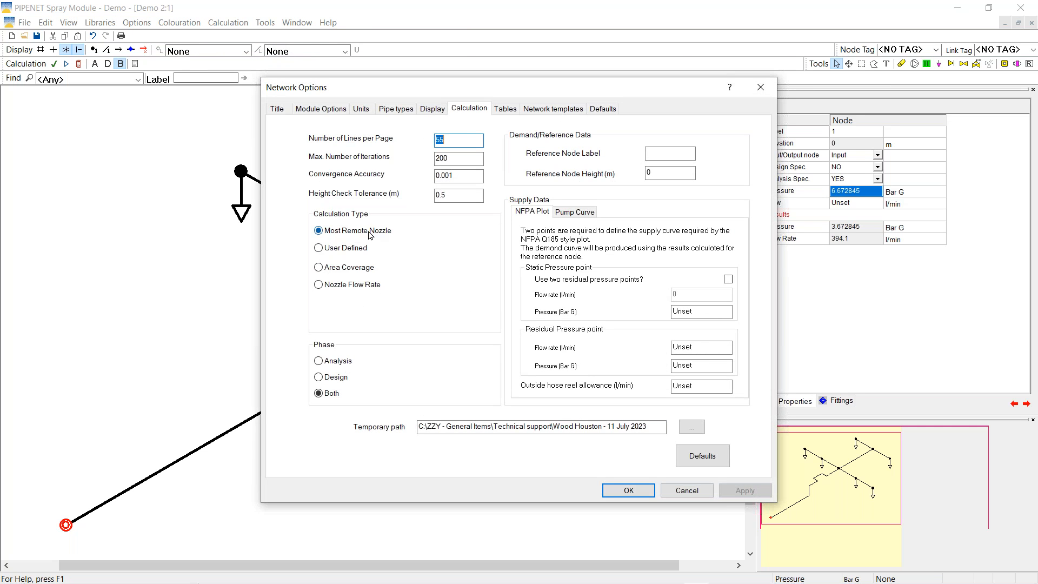
pyautogui.click(321, 250)
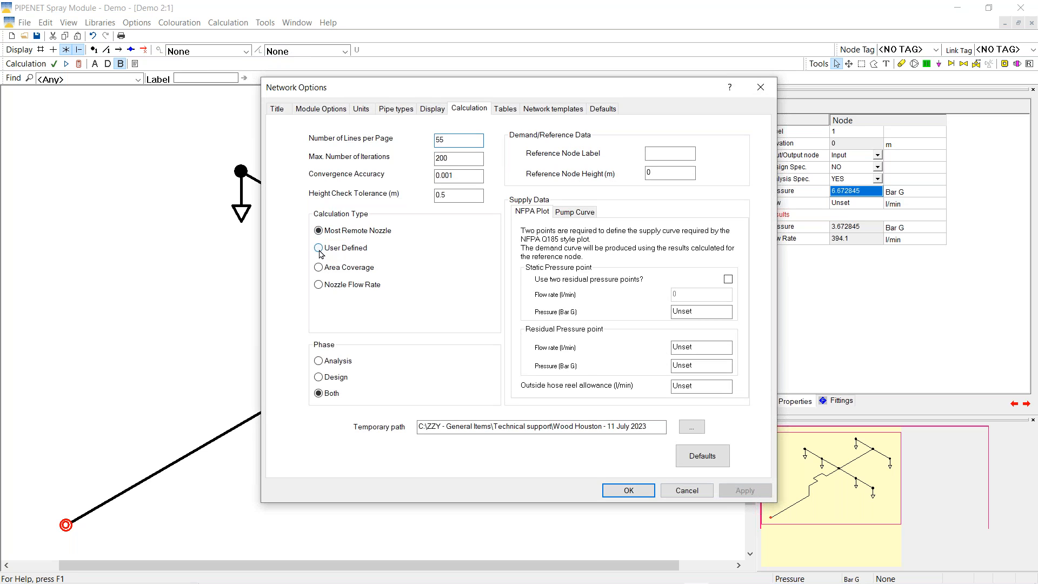
pyautogui.click(628, 490)
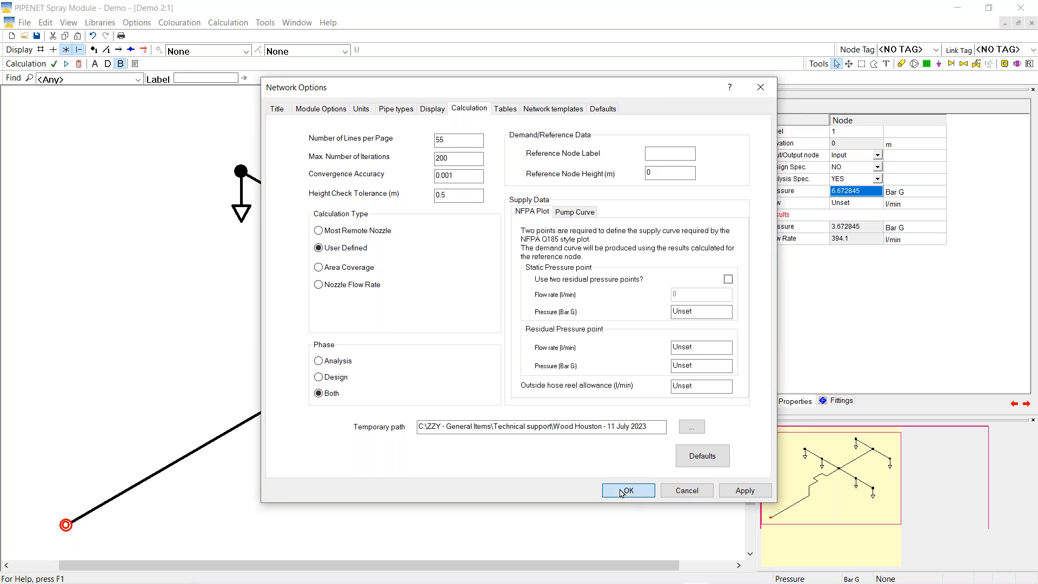
# Recalculate for 536.3 l/min and add orifice plate 1 on pipe 1 near the inlet
pyautogui.click(79, 65)
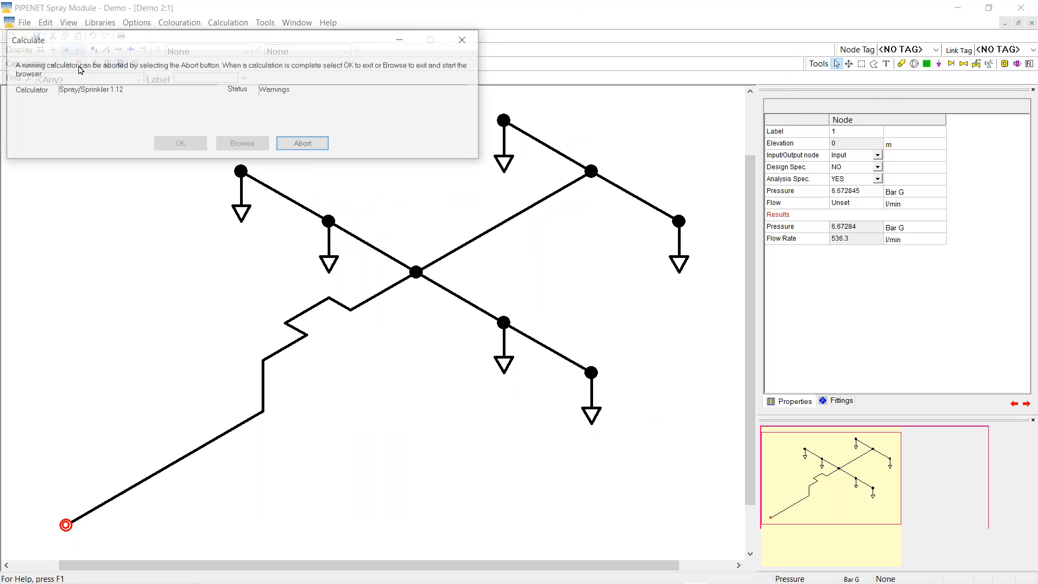
pyautogui.click(180, 144)
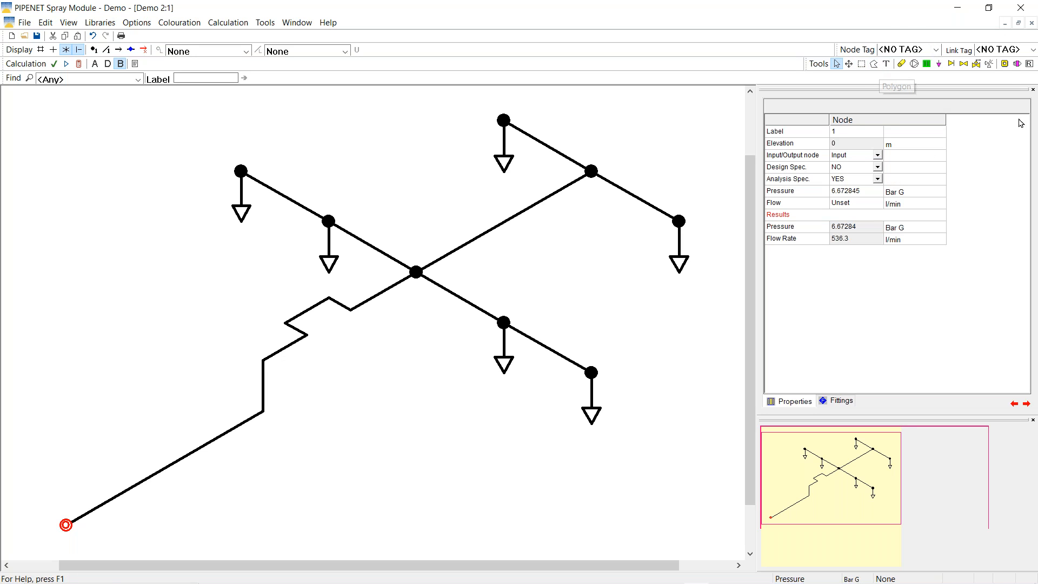
pyautogui.click(1004, 64)
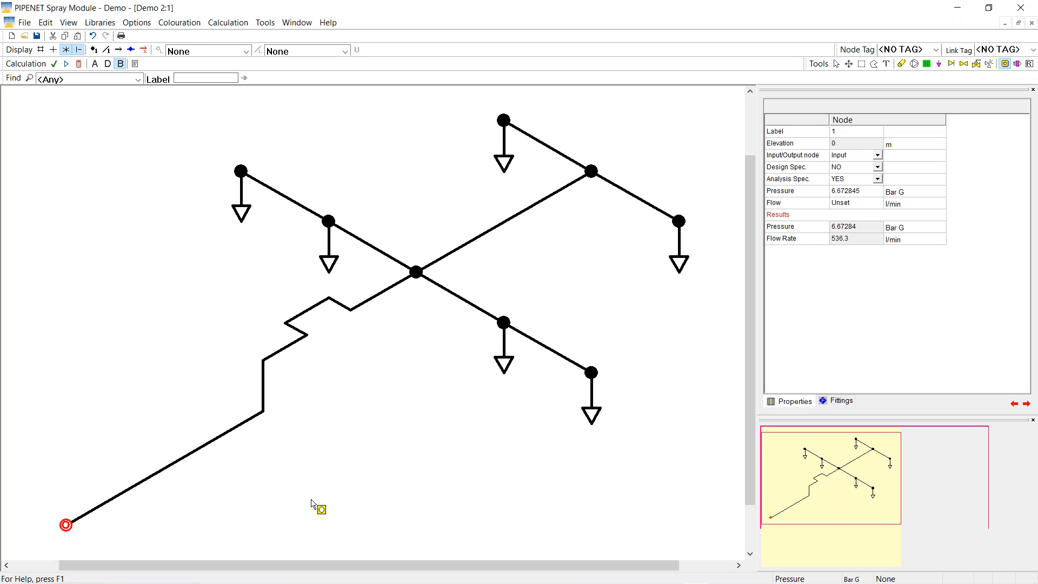
pyautogui.click(125, 493)
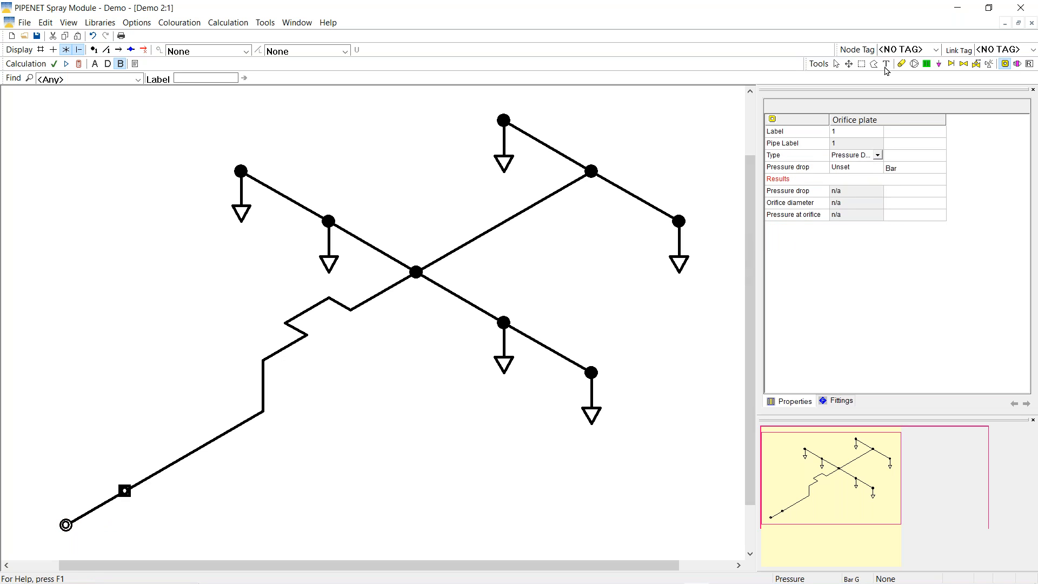
# Set the orifice plate's pressure drop to 3 bar, recalculate, and check the inlet's 394.1 l/min flow
pyautogui.click(837, 65)
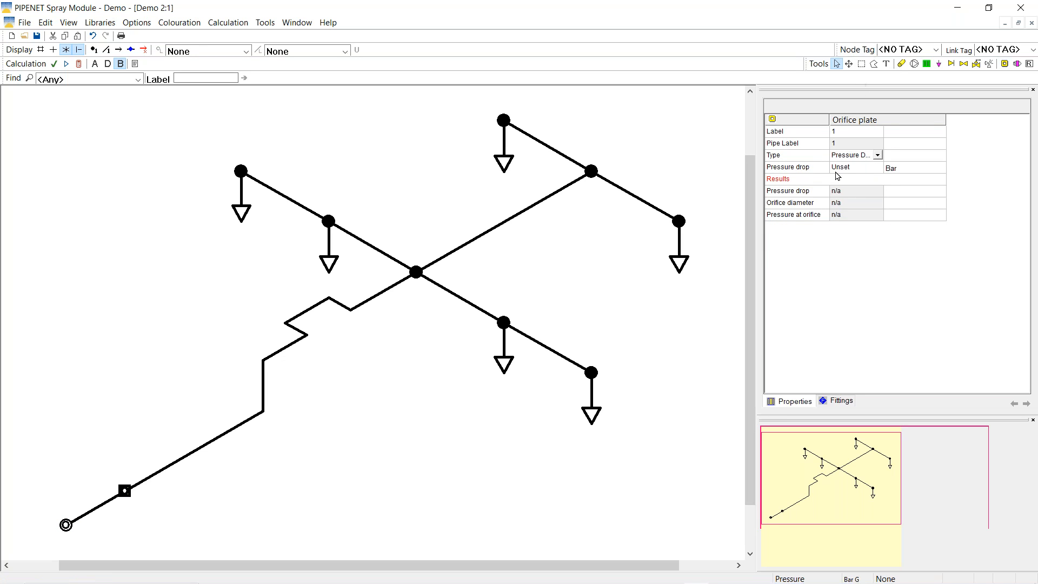
pyautogui.click(842, 168)
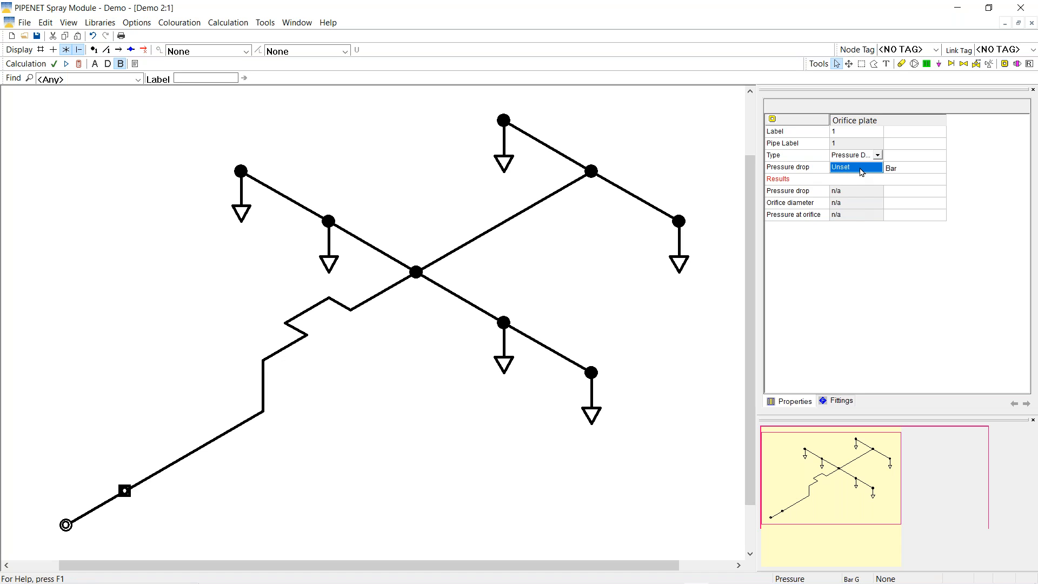
pyautogui.write('3')
pyautogui.press('Return')
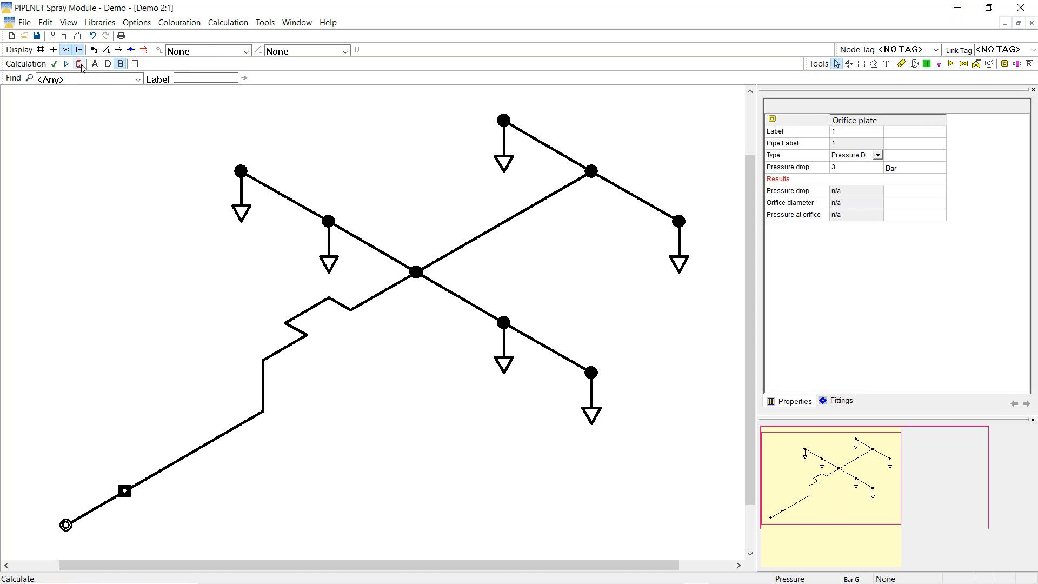
pyautogui.click(80, 64)
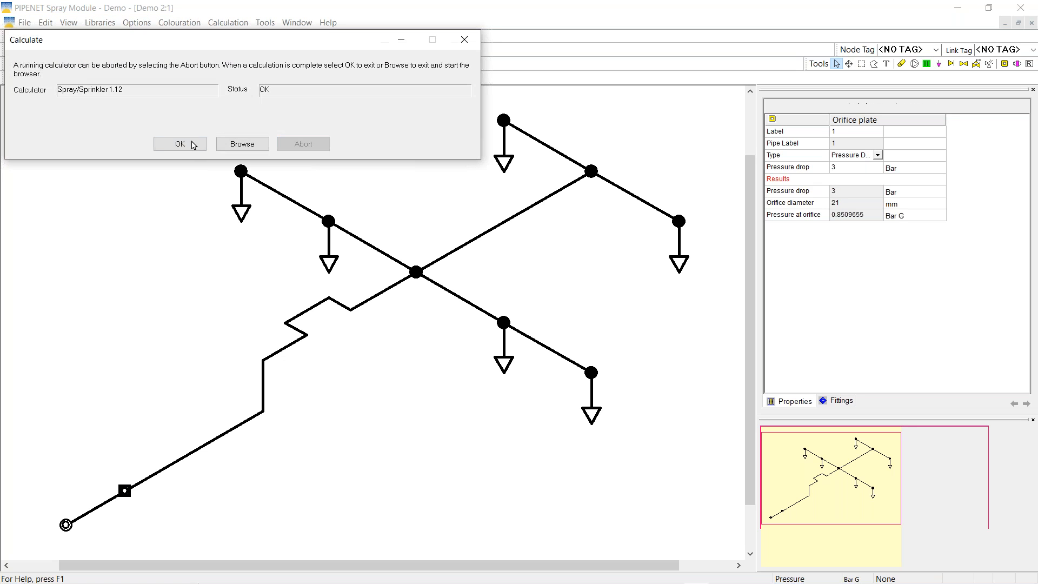
pyautogui.click(180, 144)
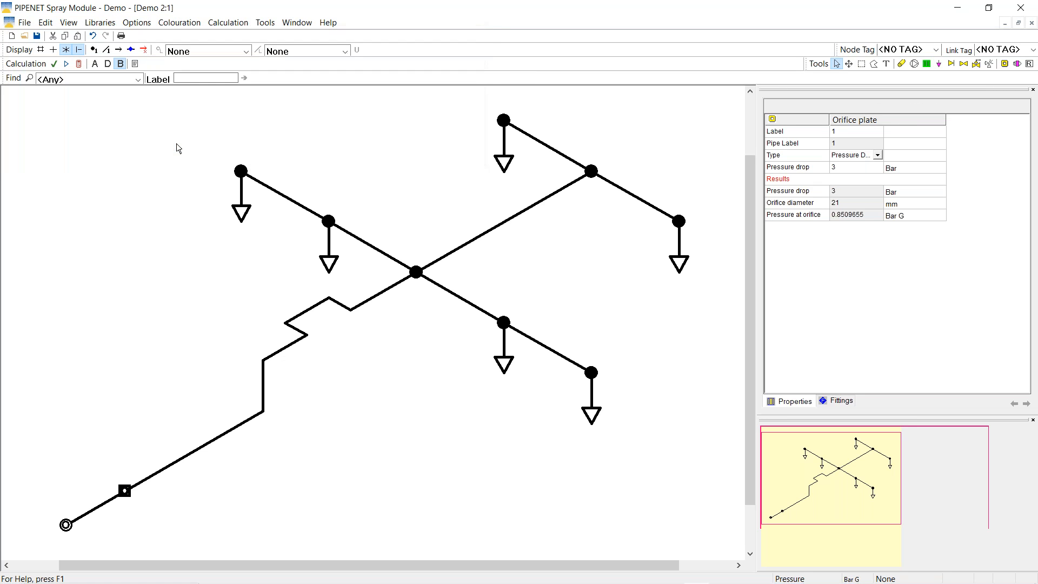
pyautogui.click(66, 525)
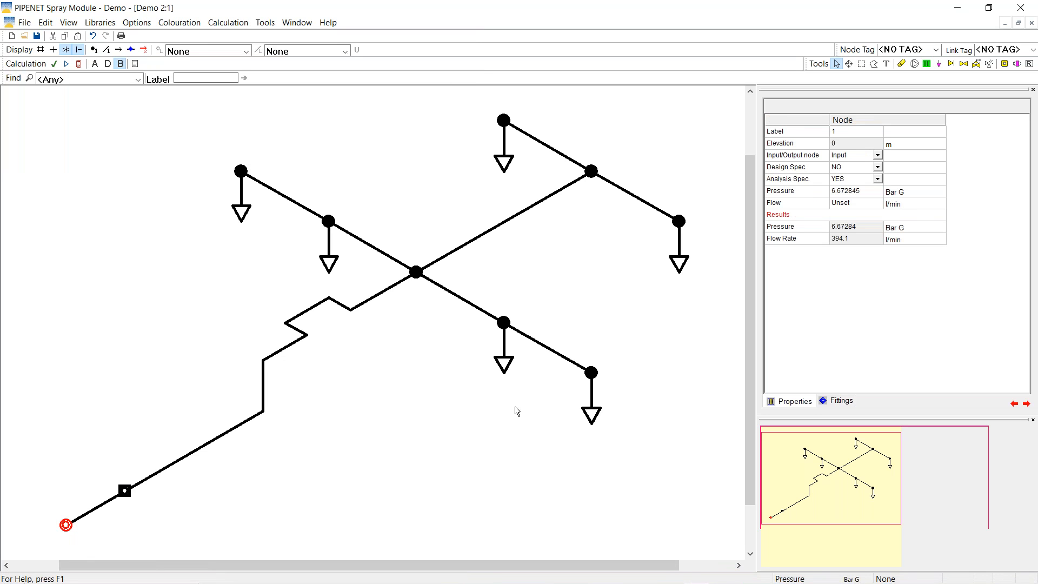
pyautogui.click(810, 243)
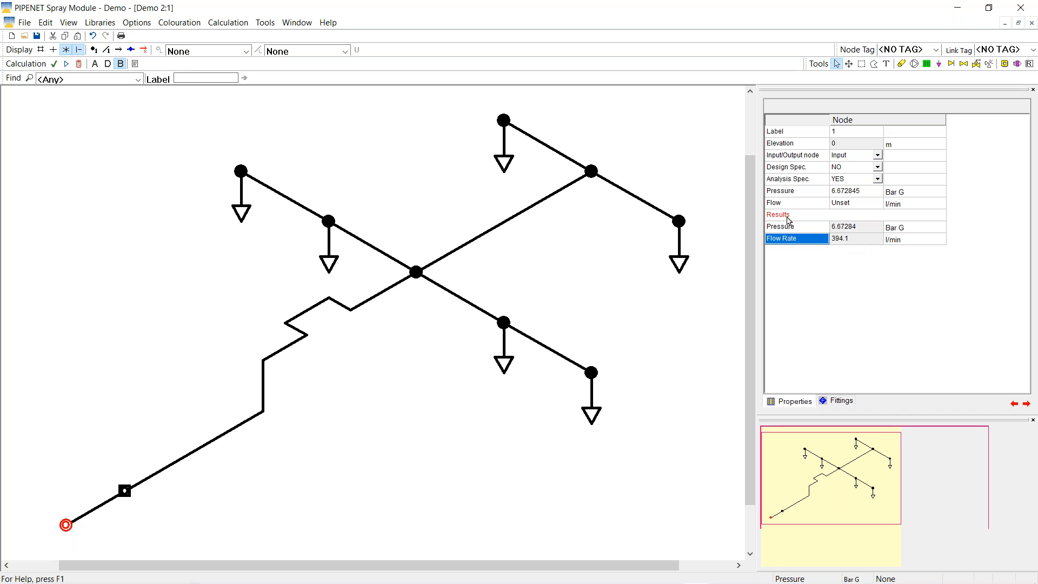
# Label nozzles by Nozzle %deviation and inspect the orifice plate (21 mm) and input node results
pyautogui.click(347, 51)
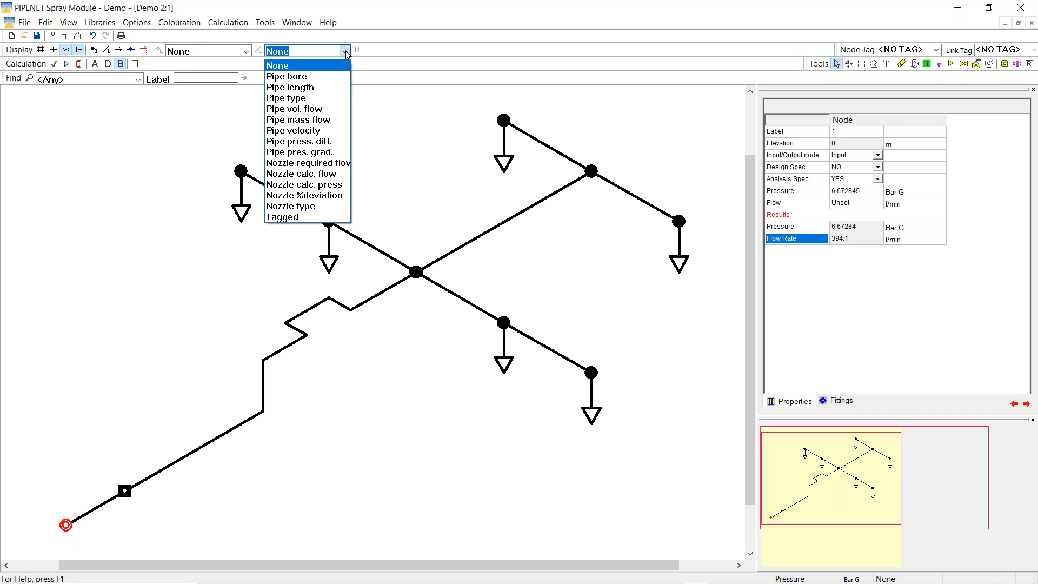
pyautogui.click(302, 195)
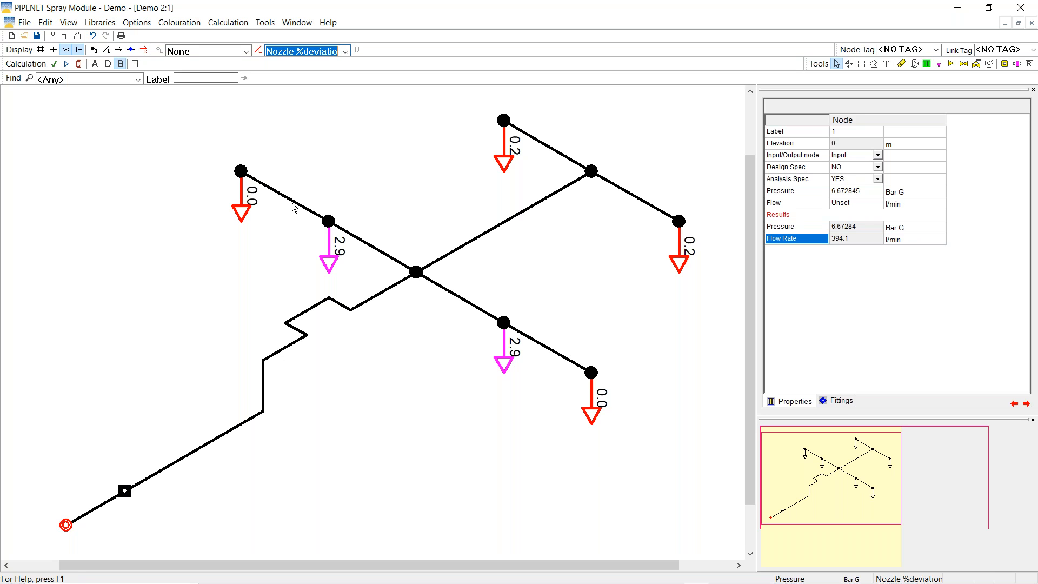
pyautogui.click(123, 493)
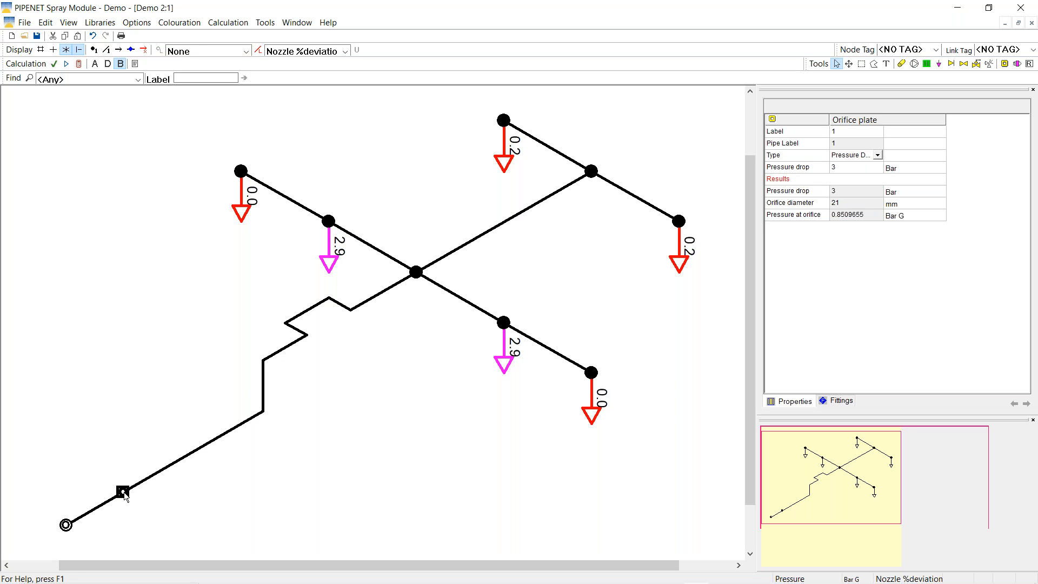
pyautogui.click(66, 526)
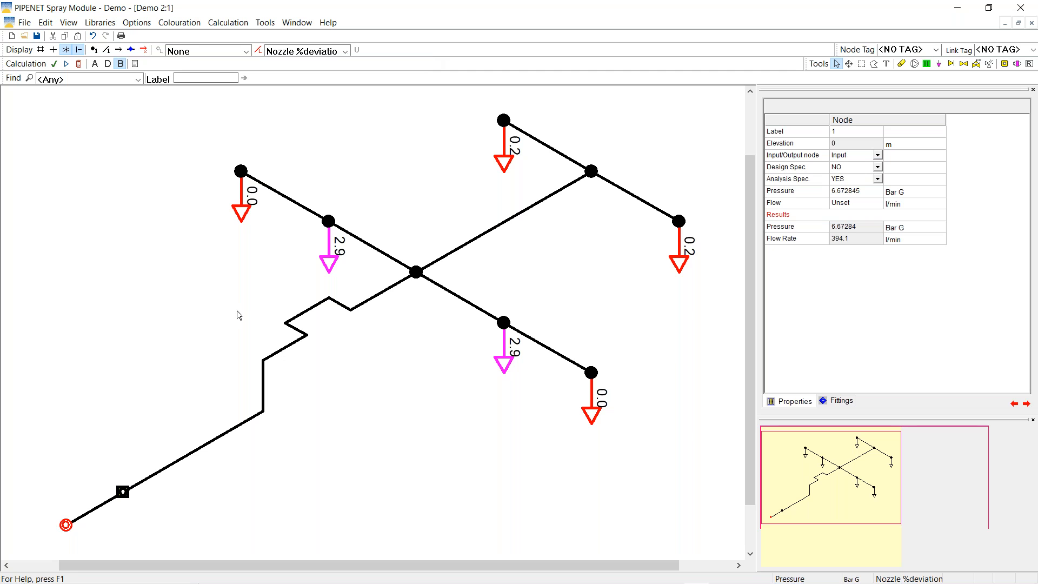
pyautogui.rightClick(123, 493)
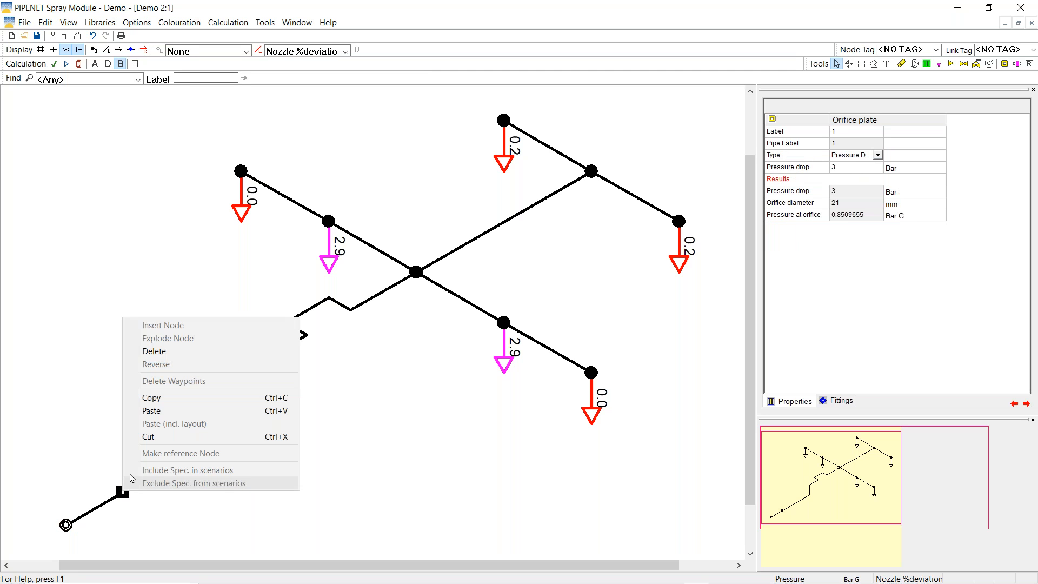
# Delete the orifice plate and move the input node up along the inlet pipe
pyautogui.click(154, 351)
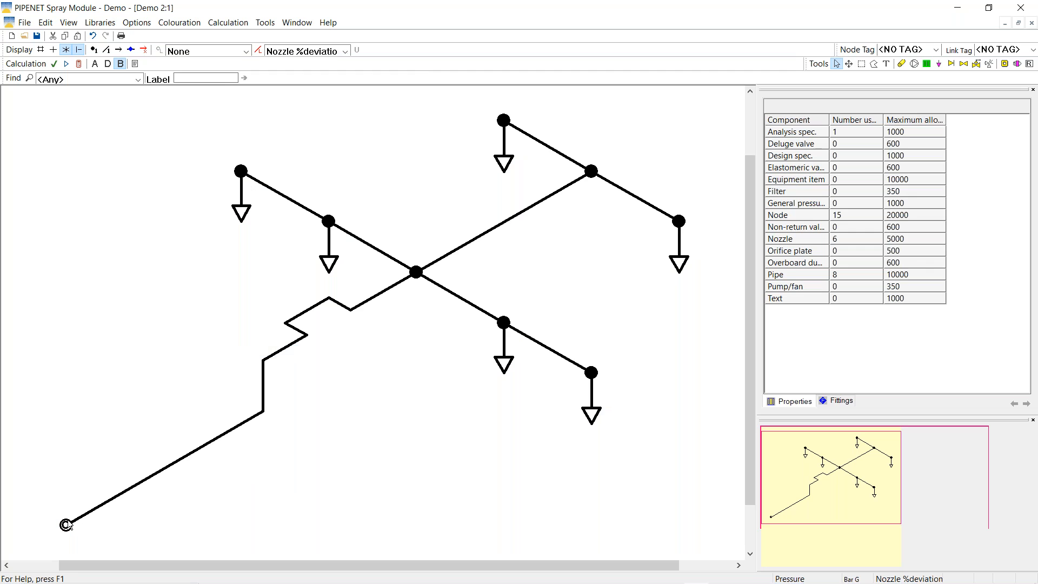
pyautogui.click(120, 496)
pyautogui.click(66, 524)
pyautogui.moveTo(66, 525); pyautogui.dragTo(136, 490)
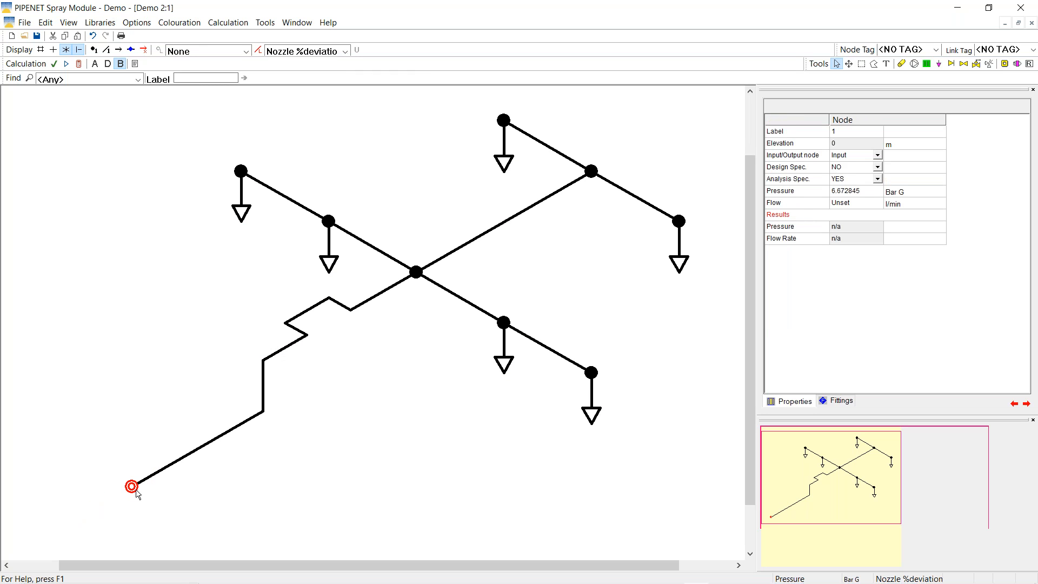
# Add elastomeric valve 1 joining a new lower-left node 10 to node 1
pyautogui.click(977, 64)
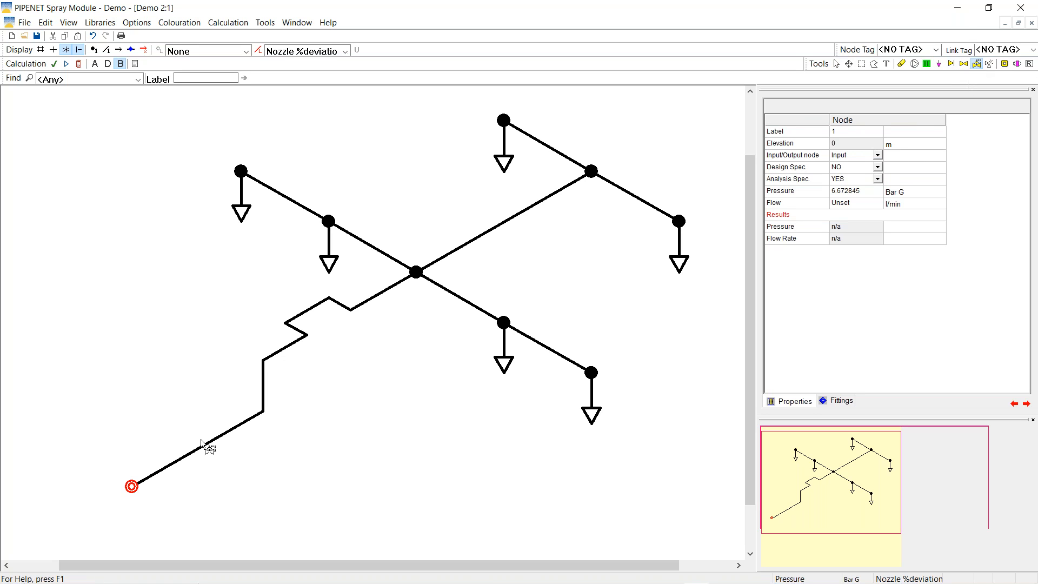
pyautogui.click(78, 523)
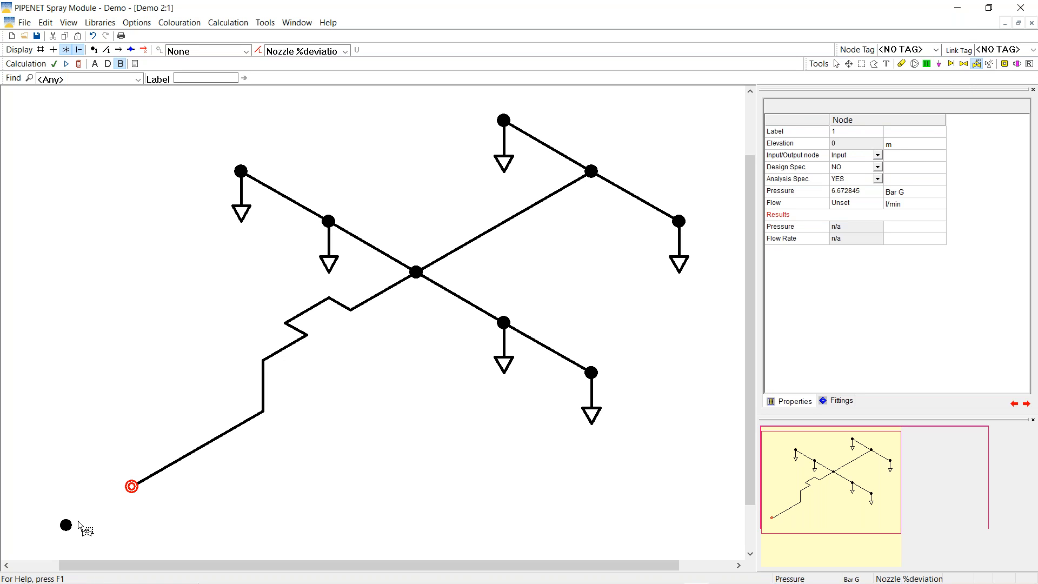
pyautogui.click(134, 490)
pyautogui.click(836, 64)
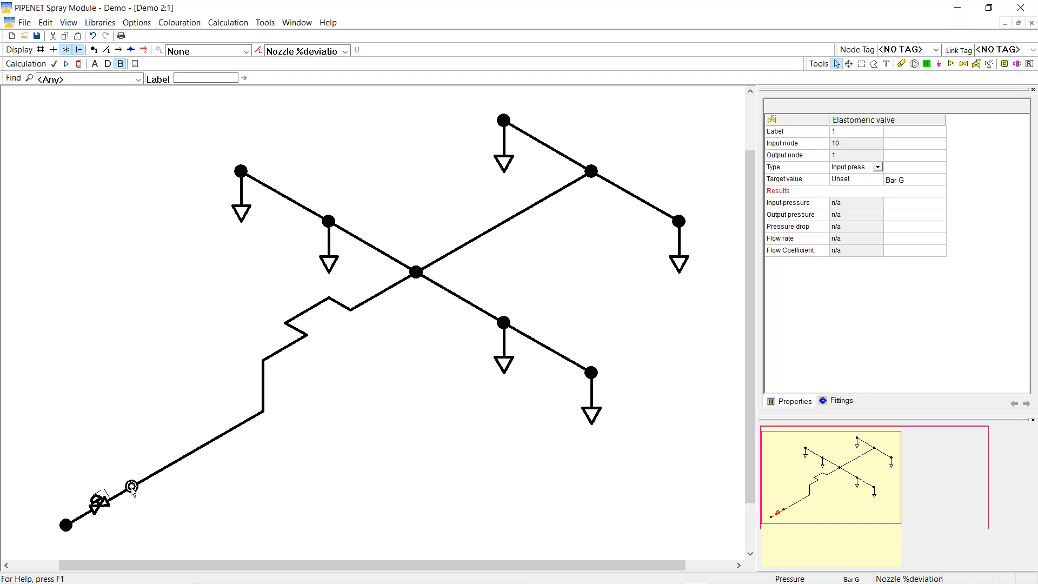
pyautogui.rightClick(131, 487)
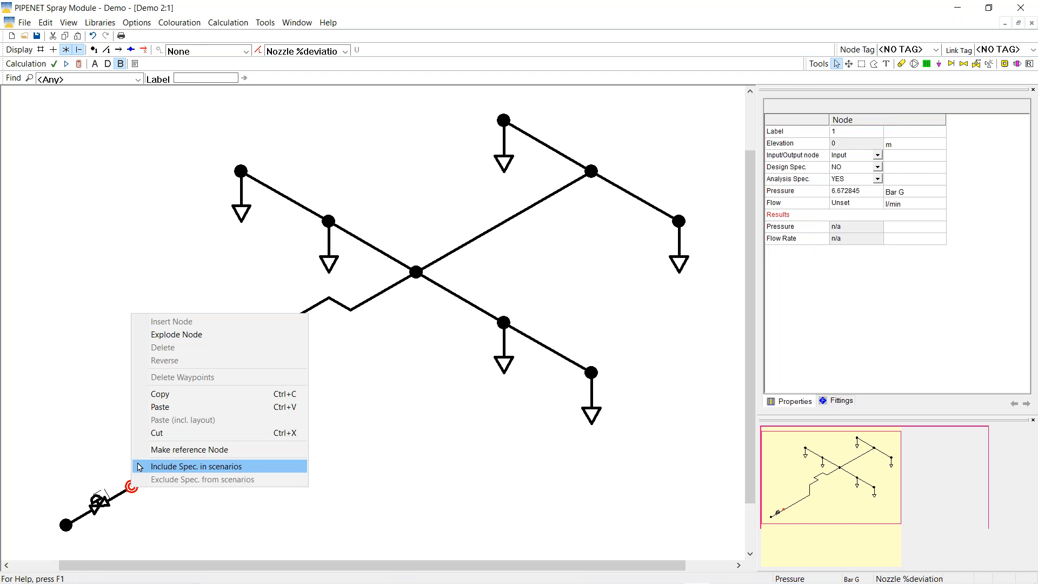
# Copy node 1's input settings onto the new end node 10
pyautogui.click(142, 394)
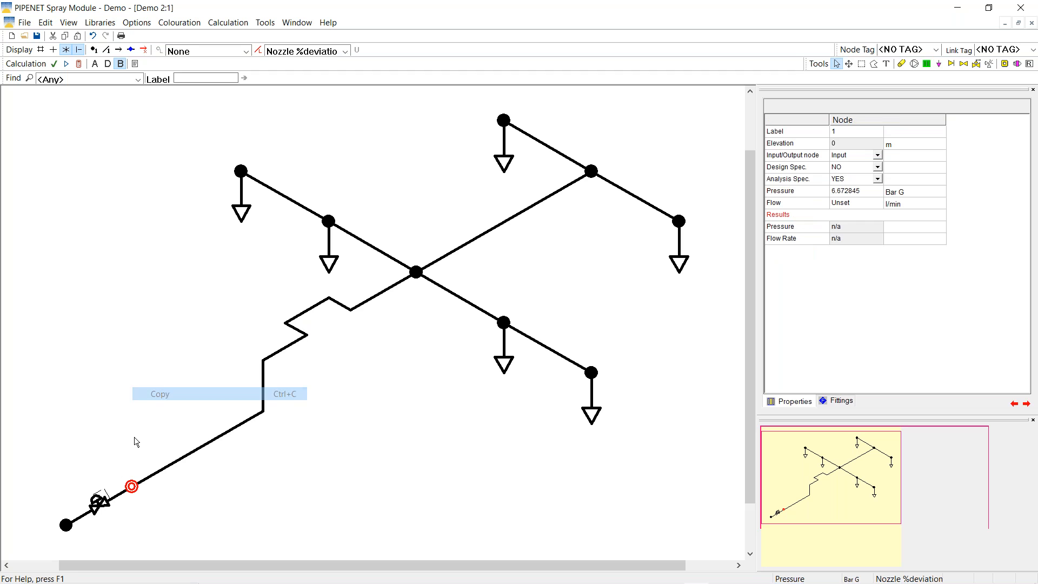
pyautogui.rightClick(66, 528)
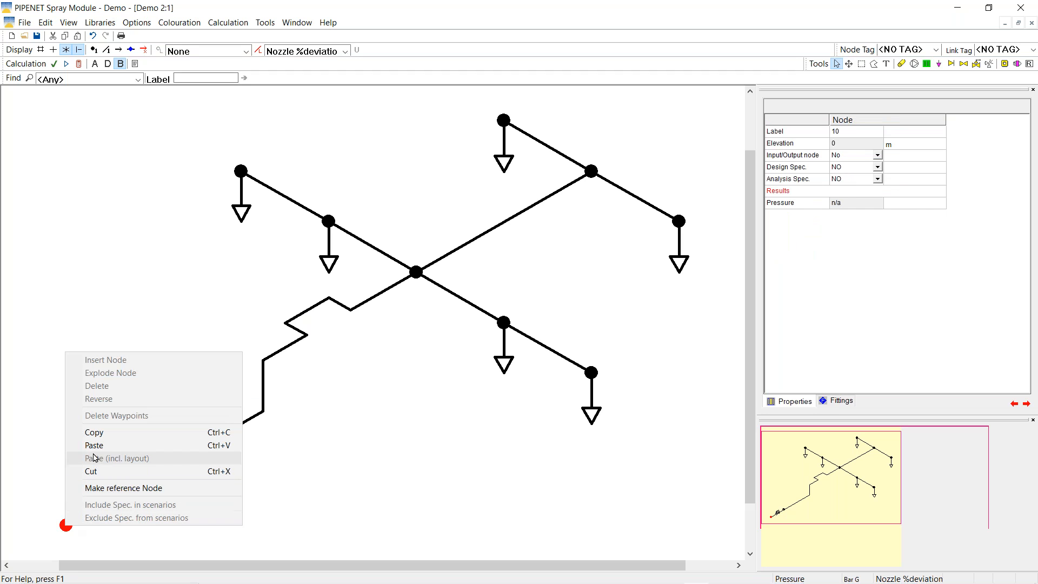
pyautogui.click(94, 448)
# Make node 1 an ordinary node with design spec NO and turn off nozzle colouring
pyautogui.click(132, 488)
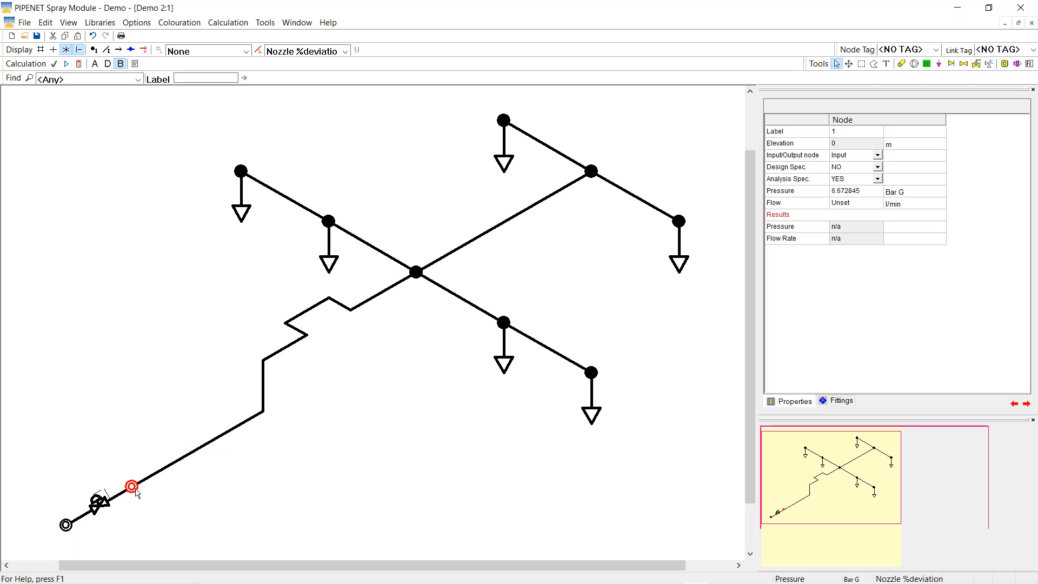
pyautogui.click(878, 155)
pyautogui.click(846, 166)
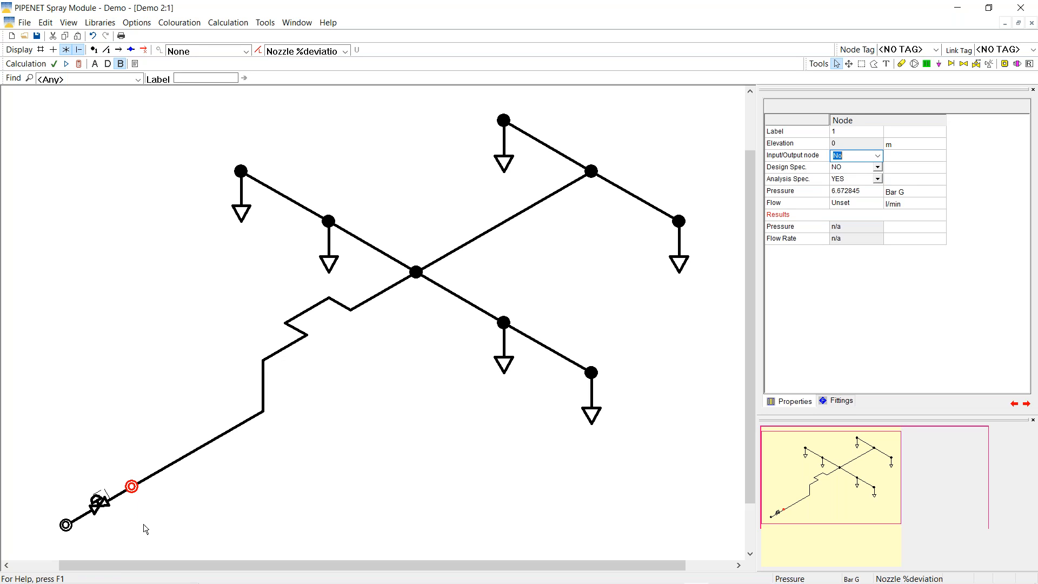
pyautogui.press('Tab')
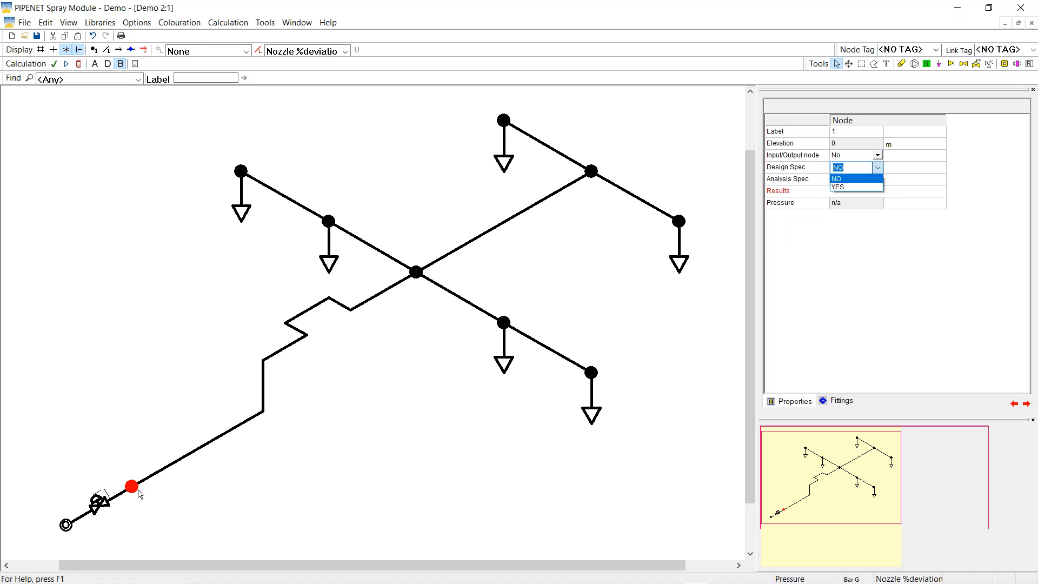
pyautogui.click(344, 52)
pyautogui.click(344, 52)
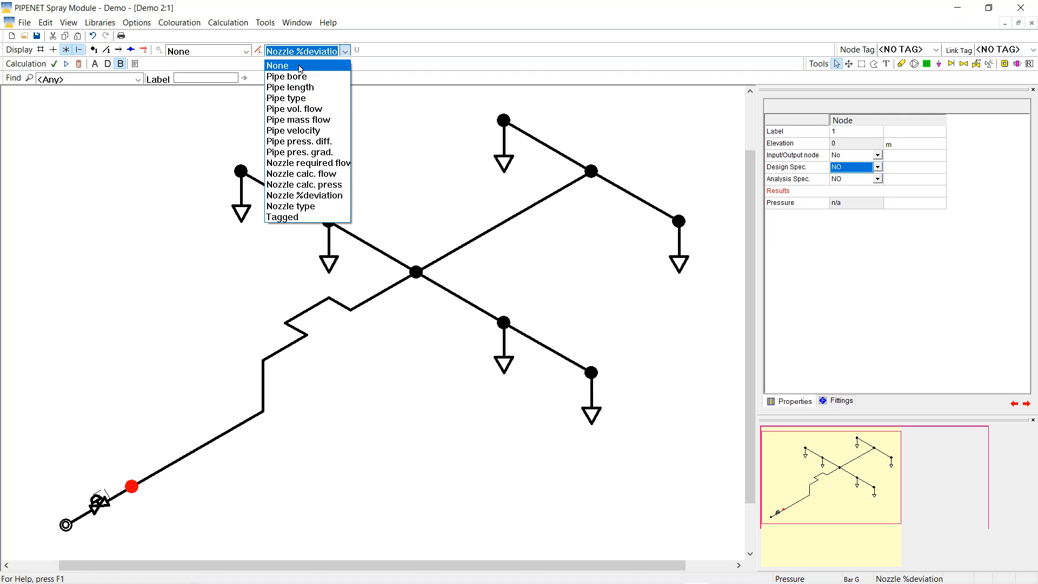
pyautogui.click(281, 61)
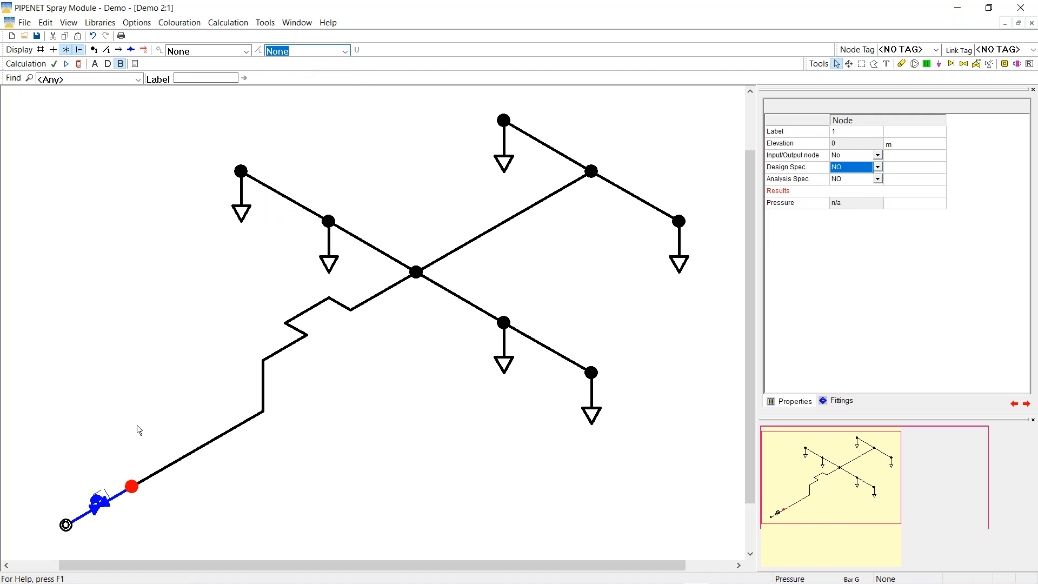
# Set the inlet elastomeric valve to control flow rate with a 394.1 l/min target
pyautogui.click(103, 508)
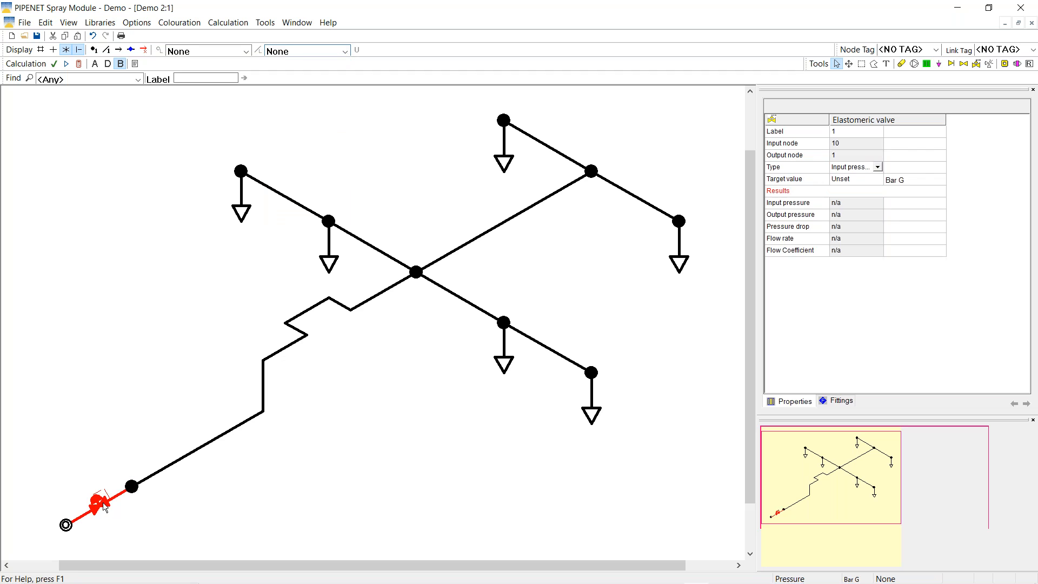
pyautogui.click(877, 167)
pyautogui.click(878, 167)
pyautogui.click(838, 203)
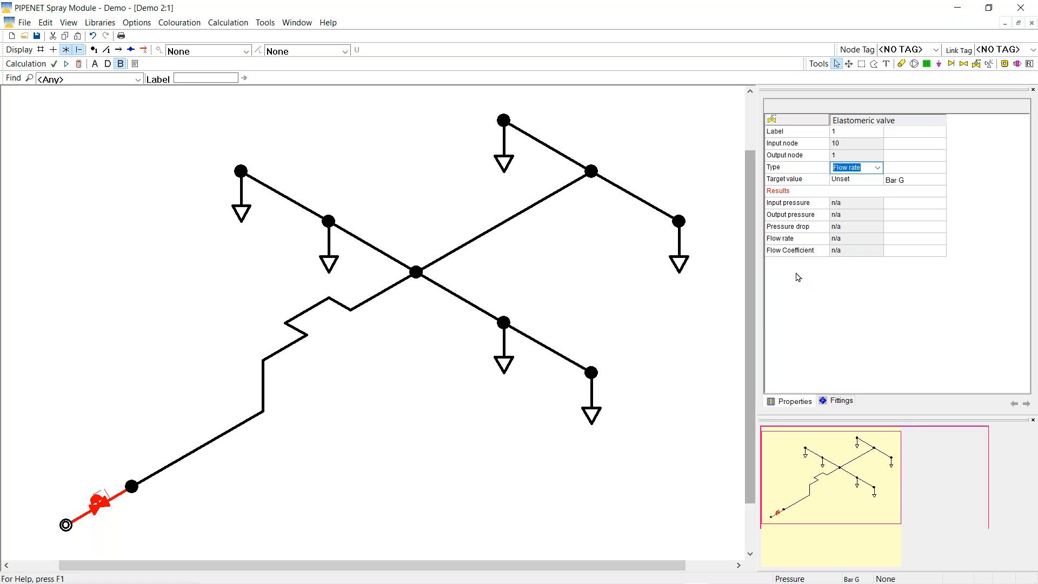
pyautogui.press('Tab')
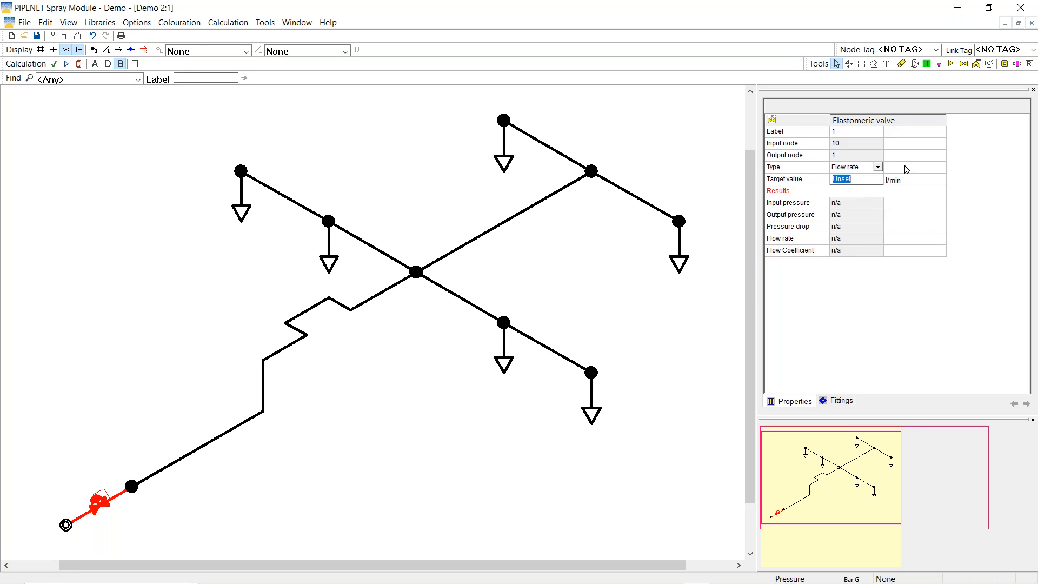
pyautogui.write('3')
# Recalculate the network, giving the valve a 3.00031 Bar pressure drop
pyautogui.click(79, 65)
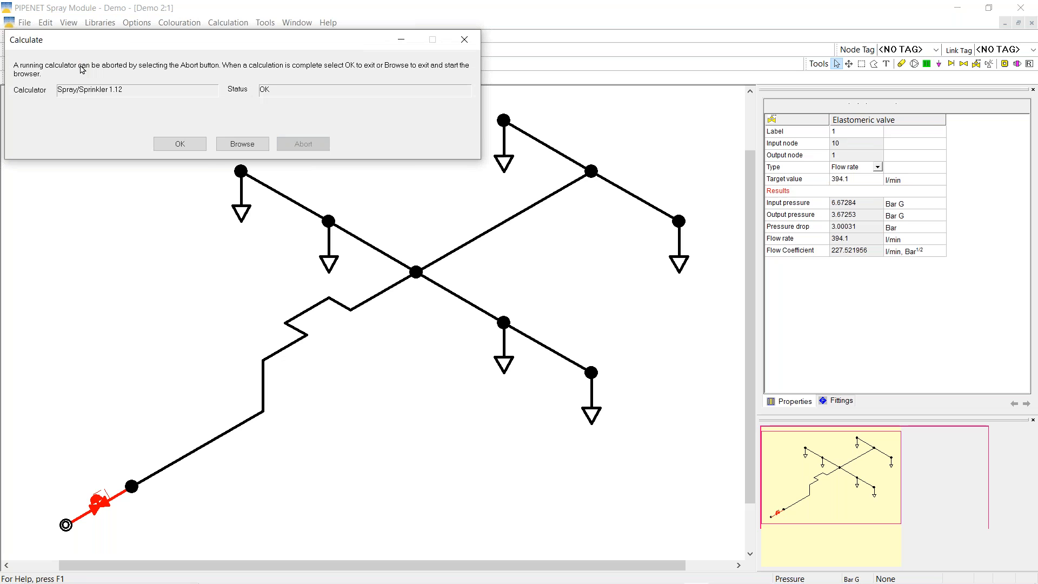
pyautogui.click(180, 144)
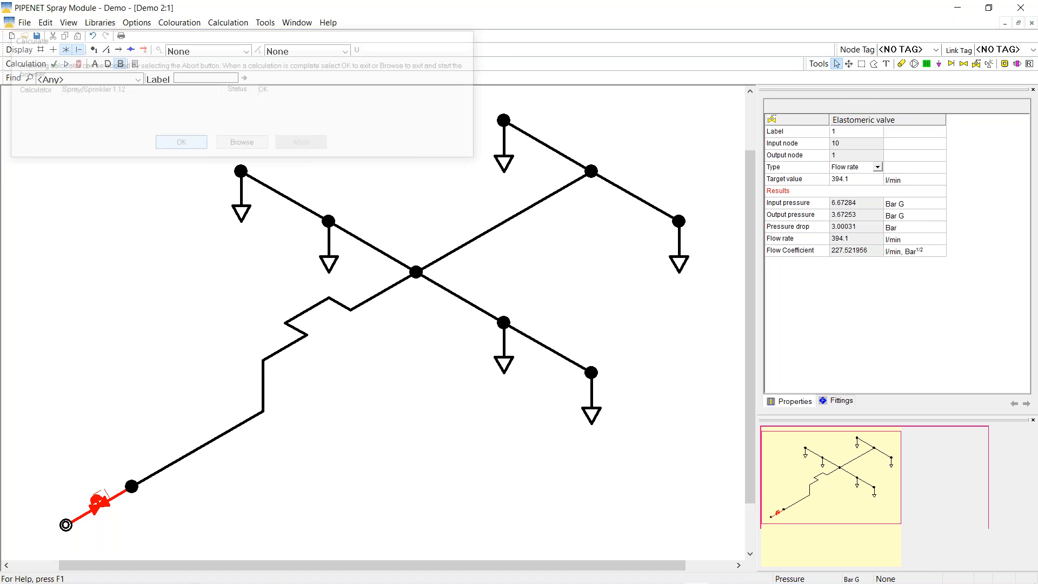
pyautogui.click(345, 52)
# Colour nozzles by Nozzle %deviation, set inlet node 10 to 8 Bar G, and recalculate
pyautogui.click(308, 200)
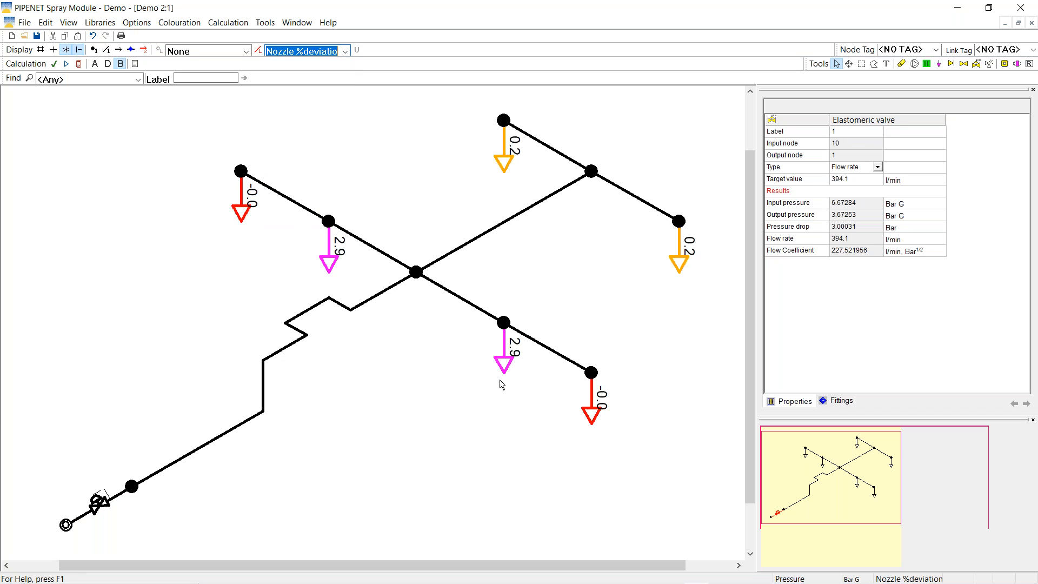
pyautogui.click(65, 525)
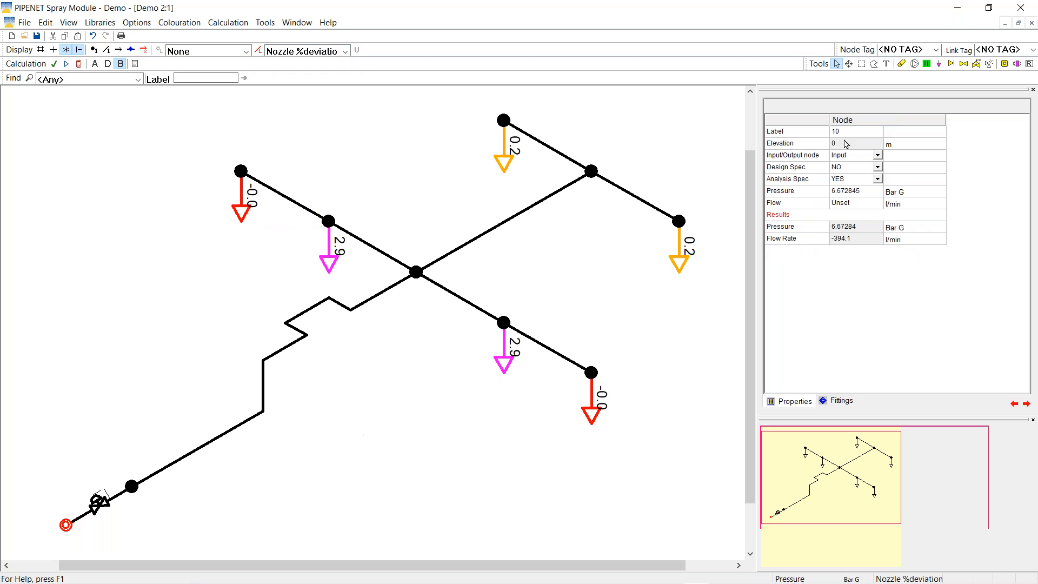
pyautogui.click(859, 193)
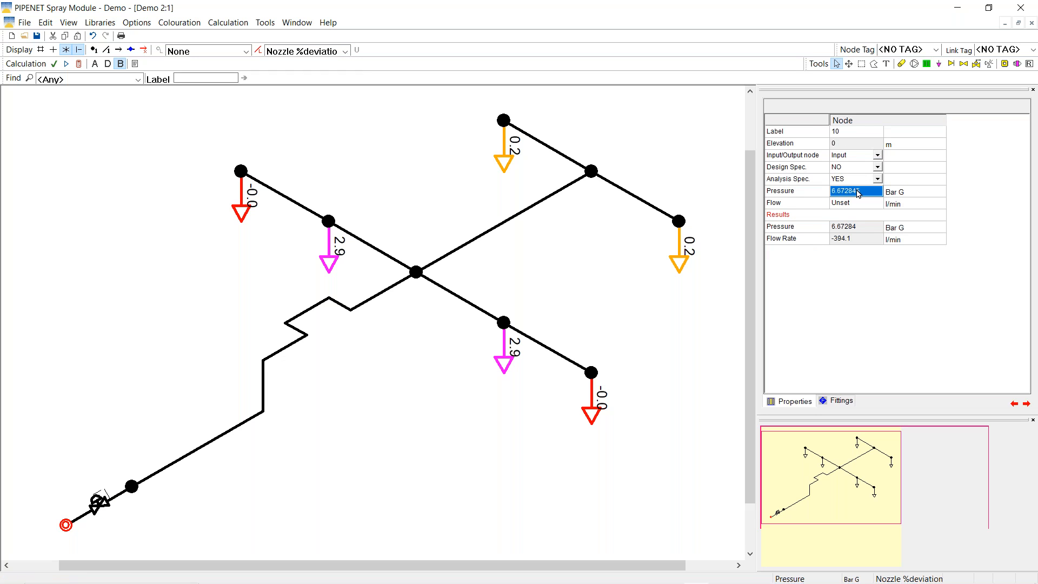
pyautogui.write('8')
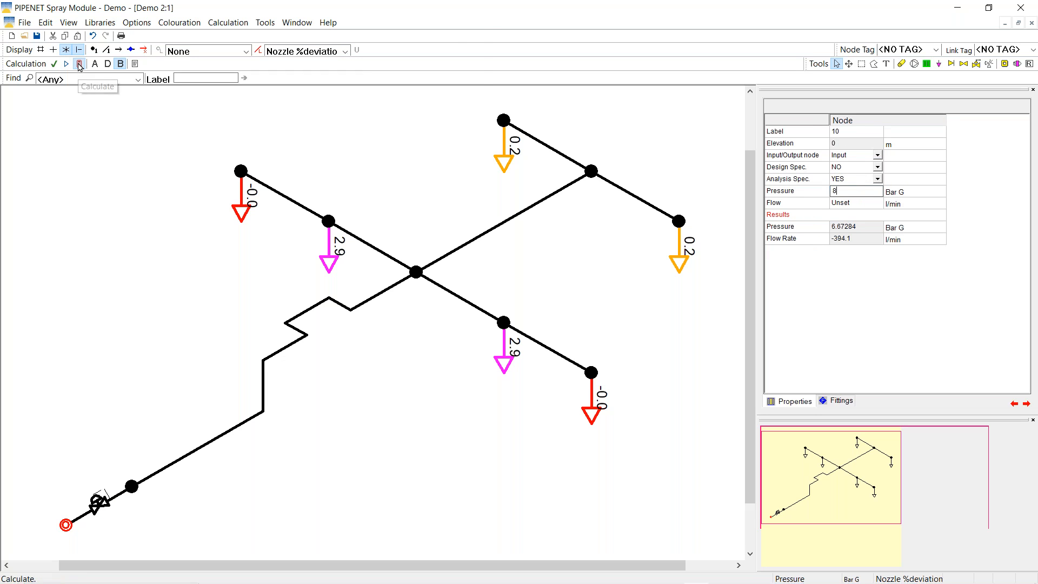
pyautogui.click(79, 65)
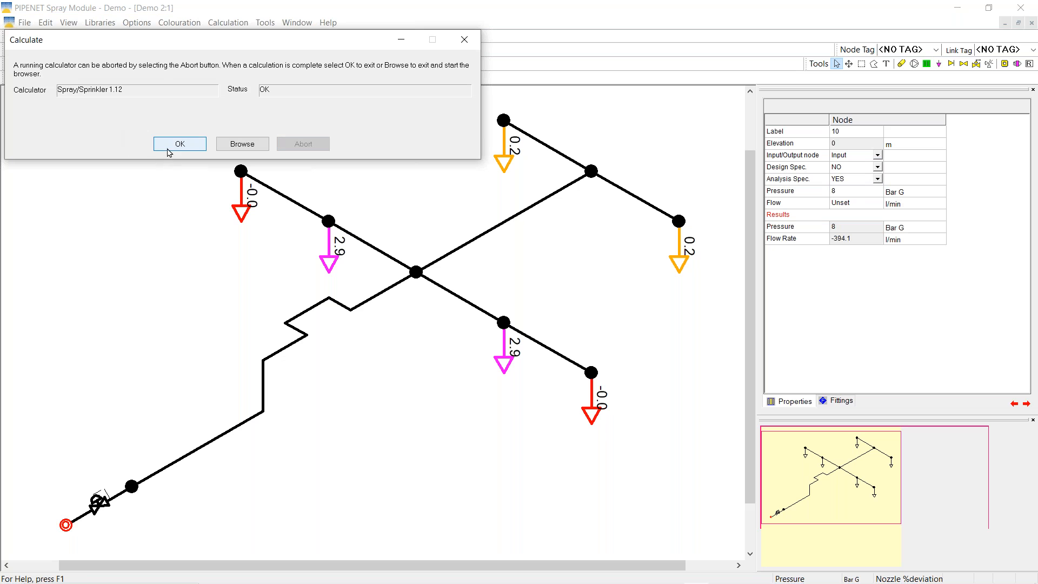
pyautogui.click(169, 149)
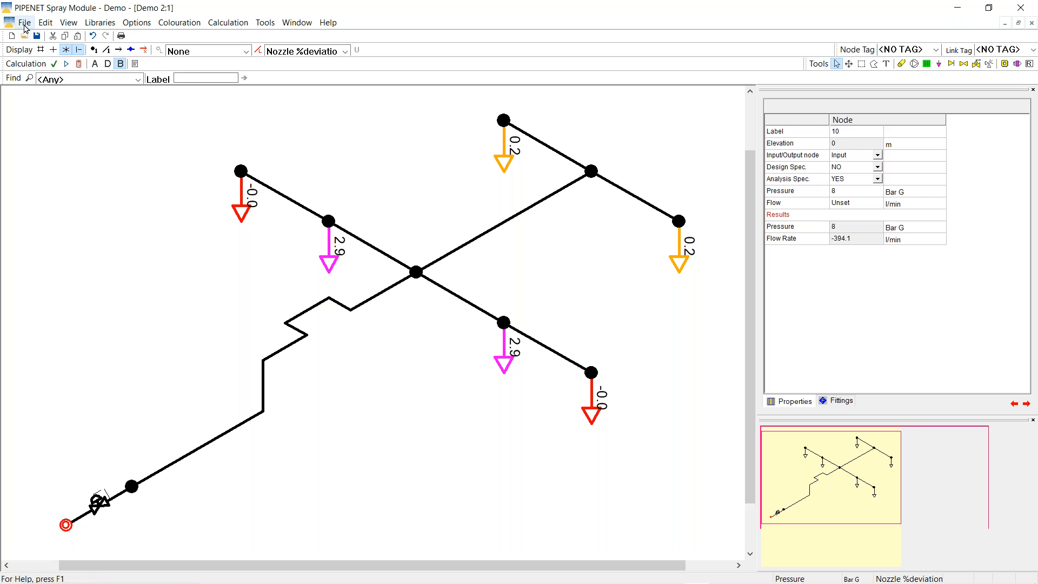
# Start a new Spray/Sprinkler network without saving the current one
pyautogui.click(12, 36)
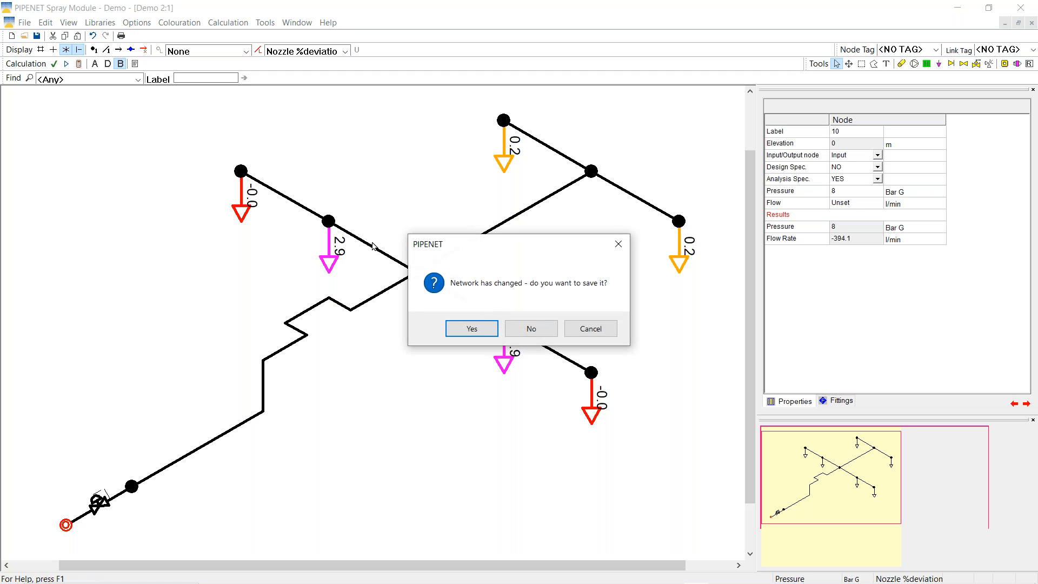
pyautogui.click(525, 328)
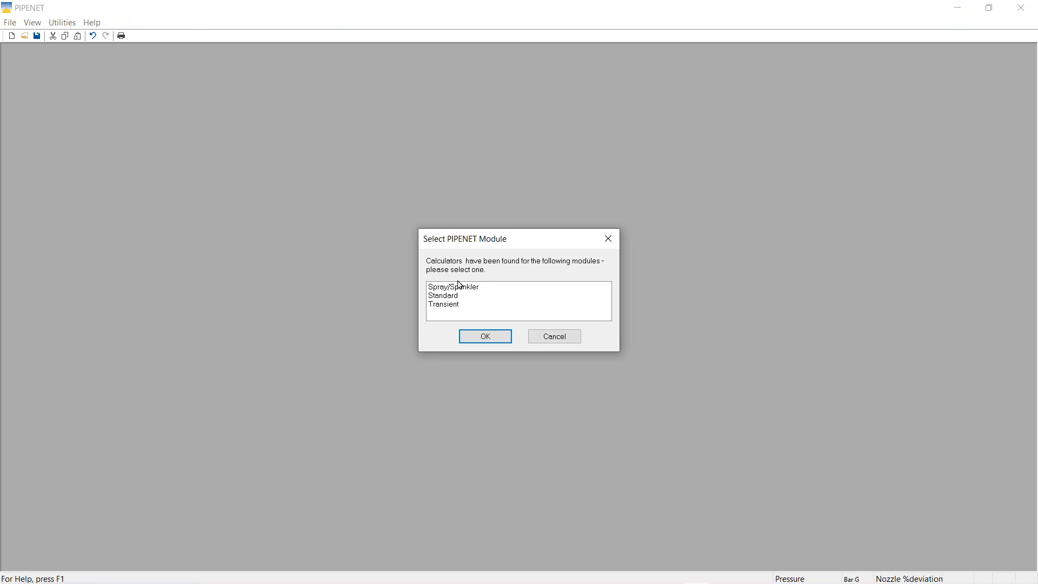
pyautogui.click(457, 286)
pyautogui.click(482, 337)
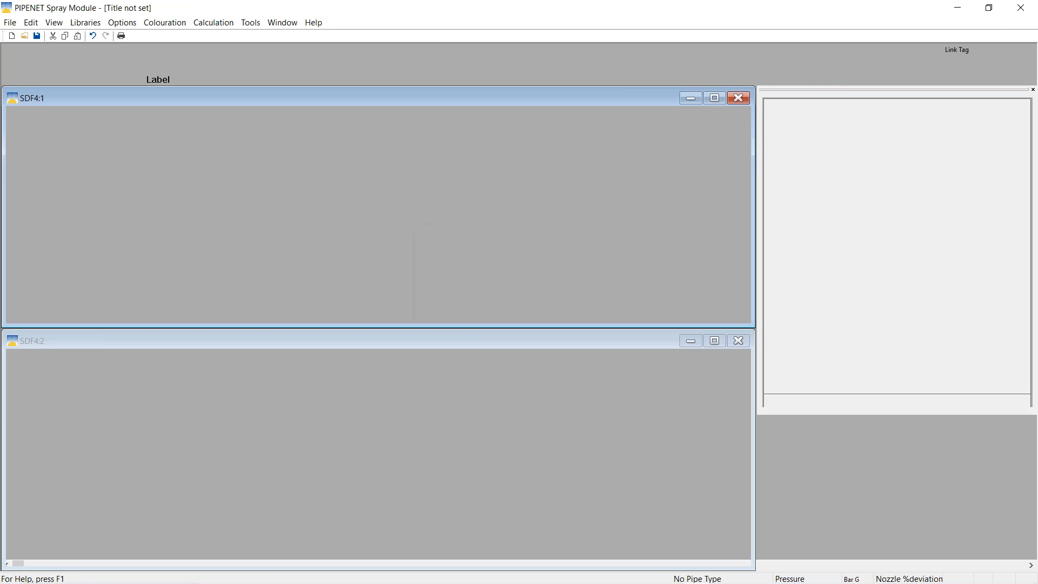
# Import the SDF2.slf library from the deluge systems calculations folder
pyautogui.click(10, 23)
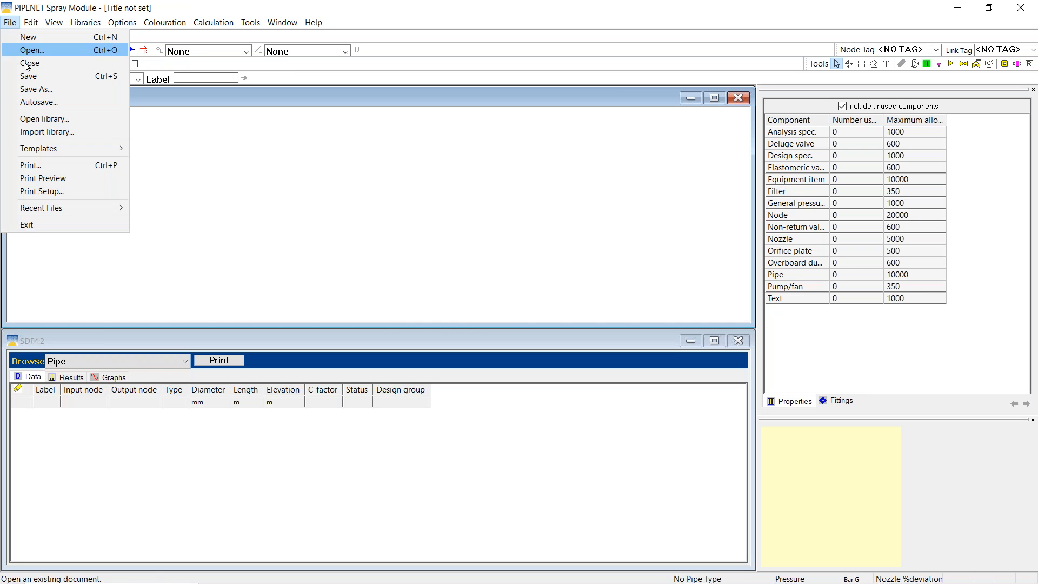
pyautogui.click(47, 132)
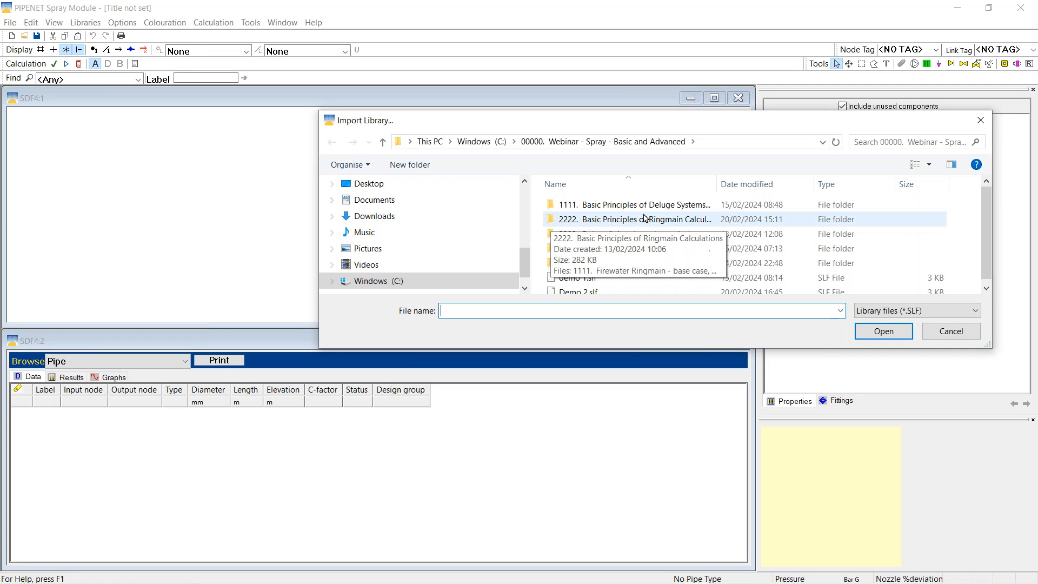
pyautogui.doubleClick(615, 207)
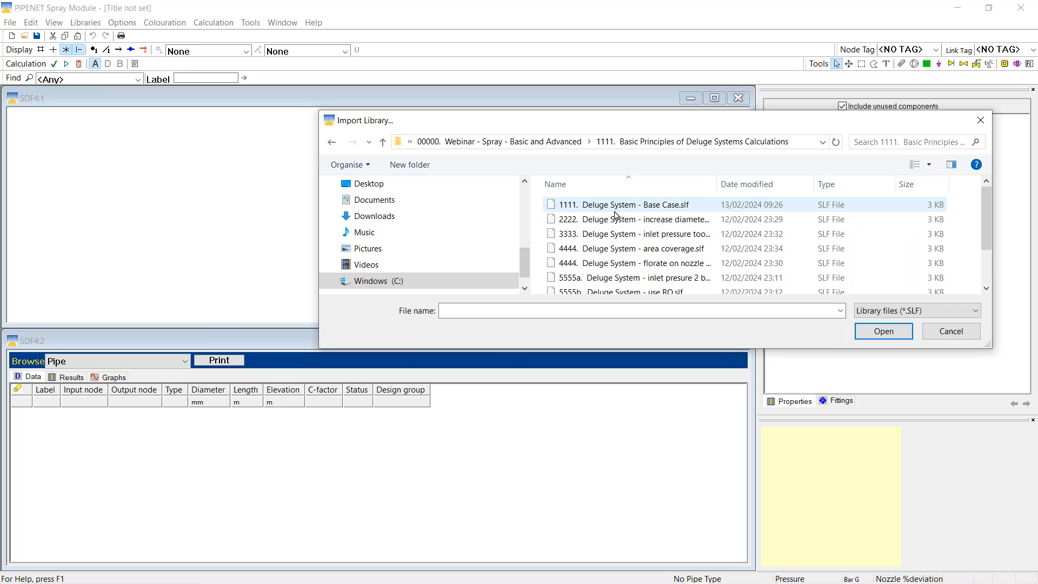
pyautogui.scroll(-1, 594, 254)
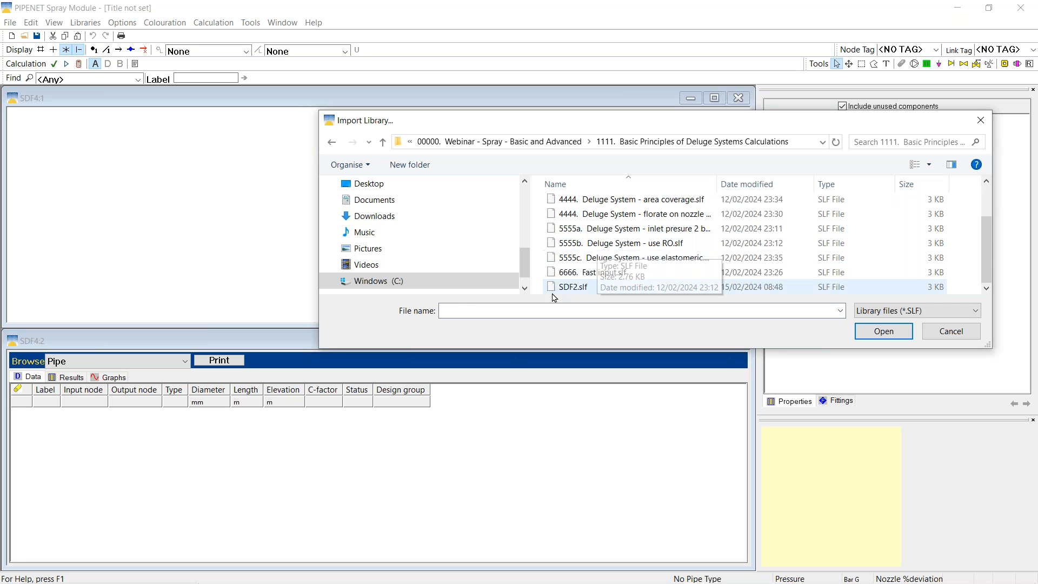
pyautogui.click(569, 291)
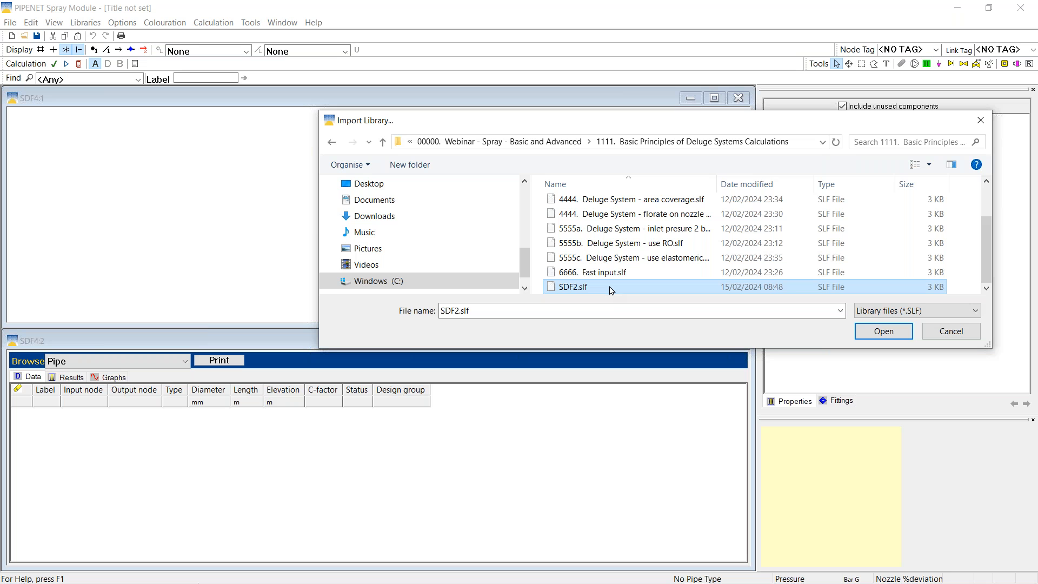
pyautogui.click(881, 332)
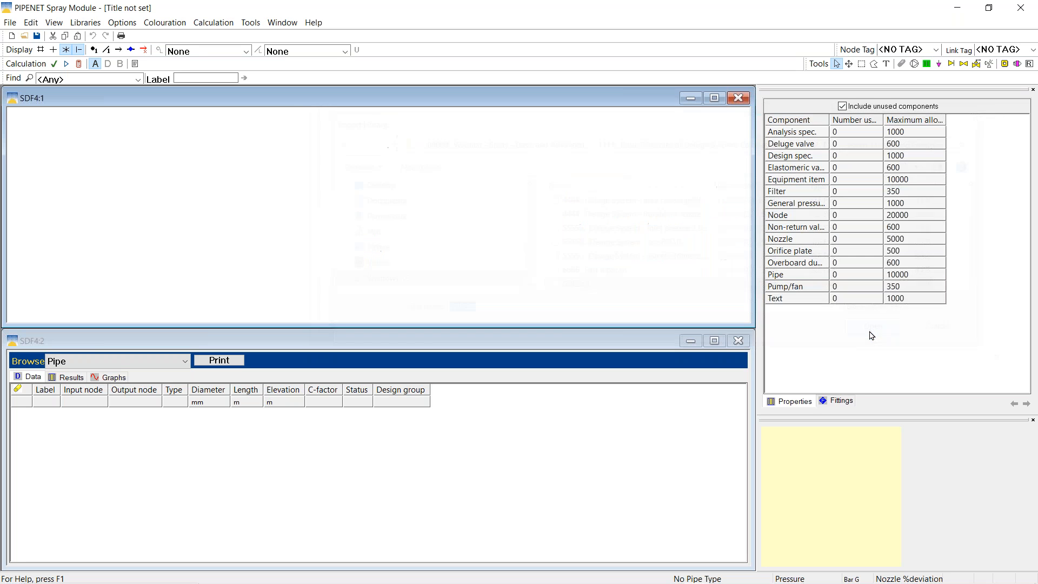
# Check the nozzle library and close it without changes
pyautogui.click(79, 24)
pyautogui.click(96, 49)
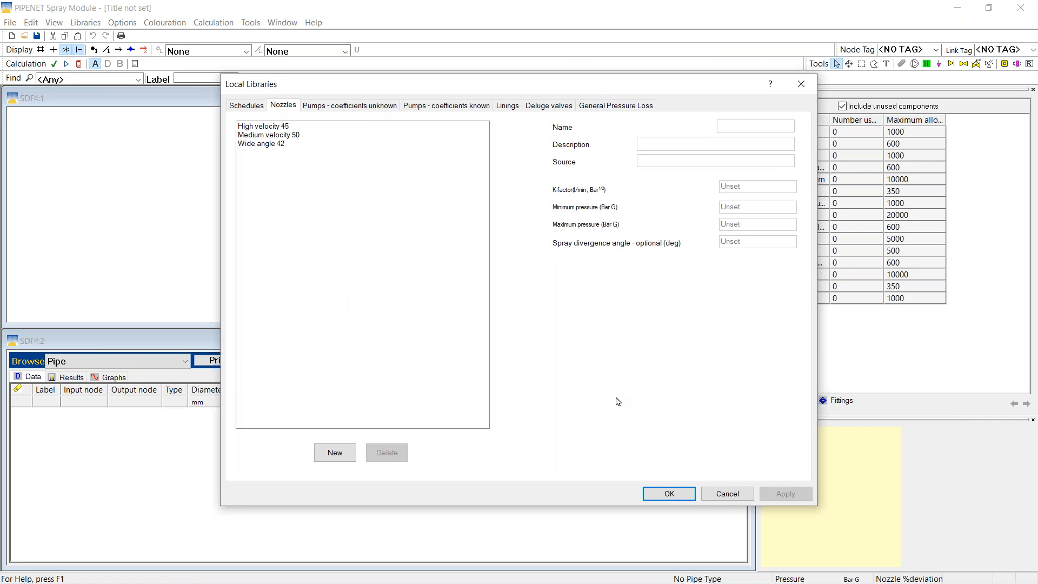
pyautogui.click(715, 495)
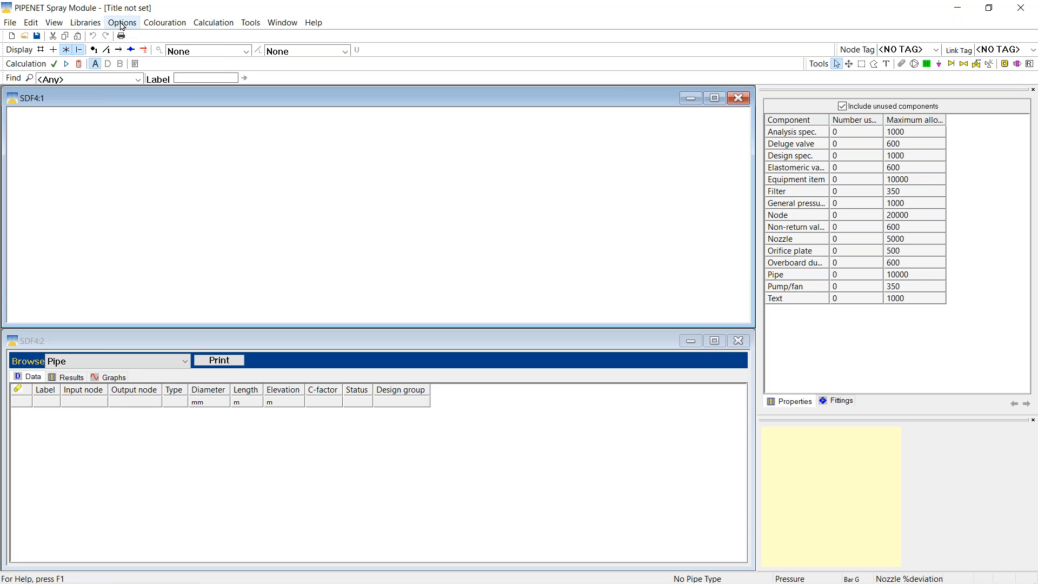
# Create a new SEA Schedule pipe type with C-factor 140
pyautogui.click(123, 22)
pyautogui.click(156, 80)
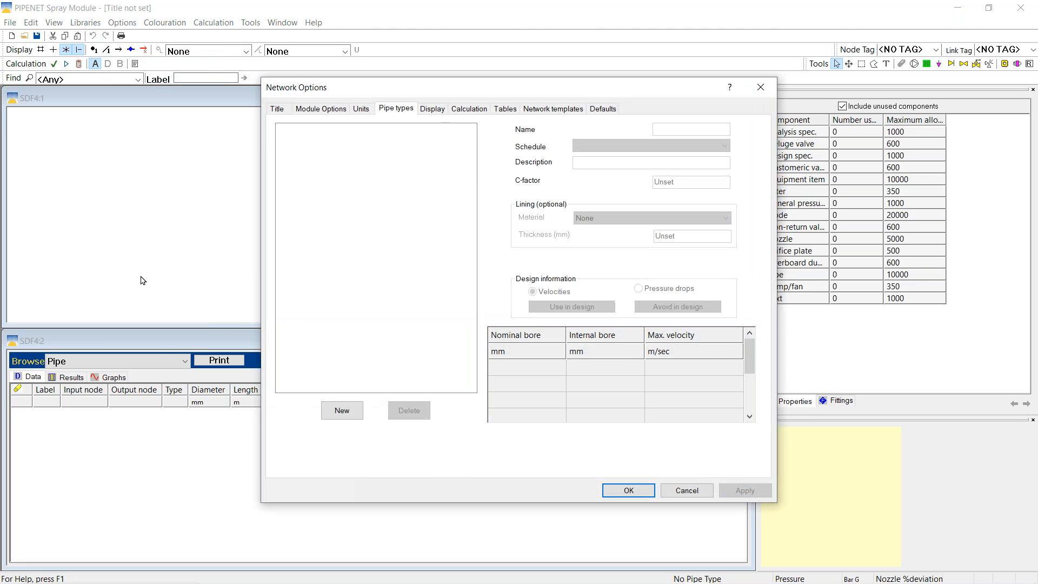
pyautogui.click(349, 412)
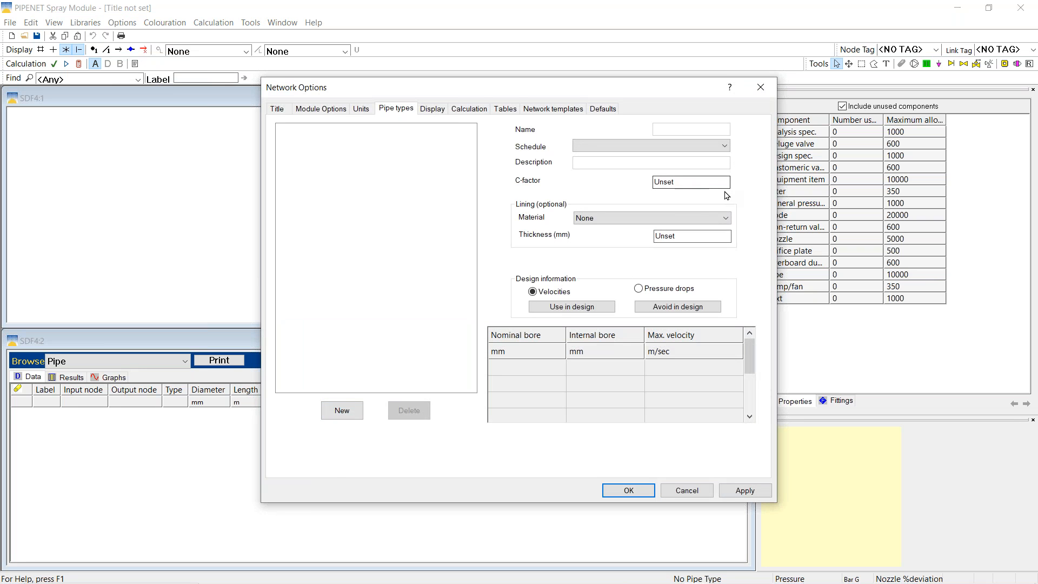
pyautogui.click(725, 146)
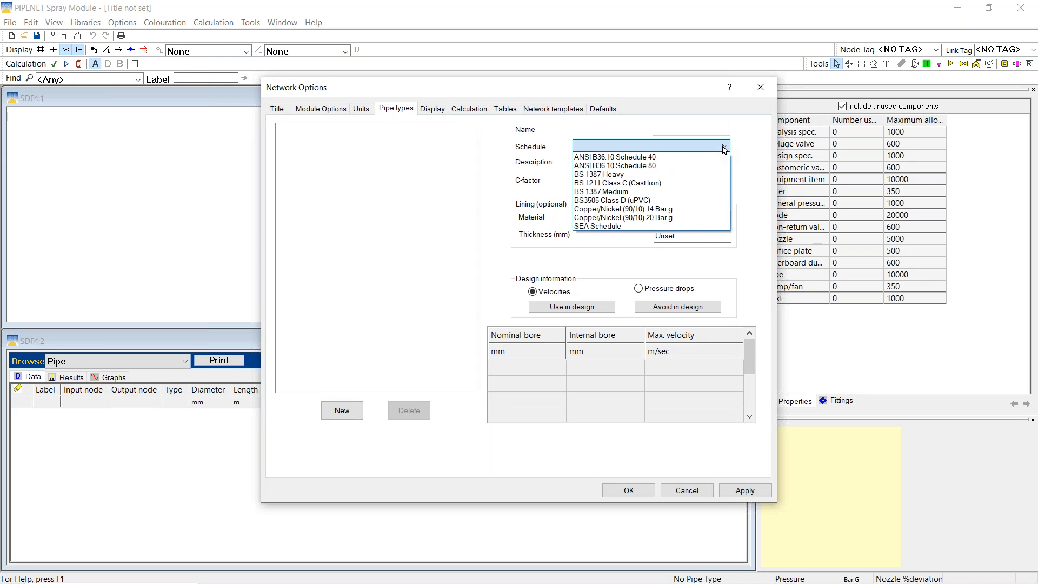
pyautogui.click(598, 227)
pyautogui.moveTo(693, 181); pyautogui.dragTo(586, 181)
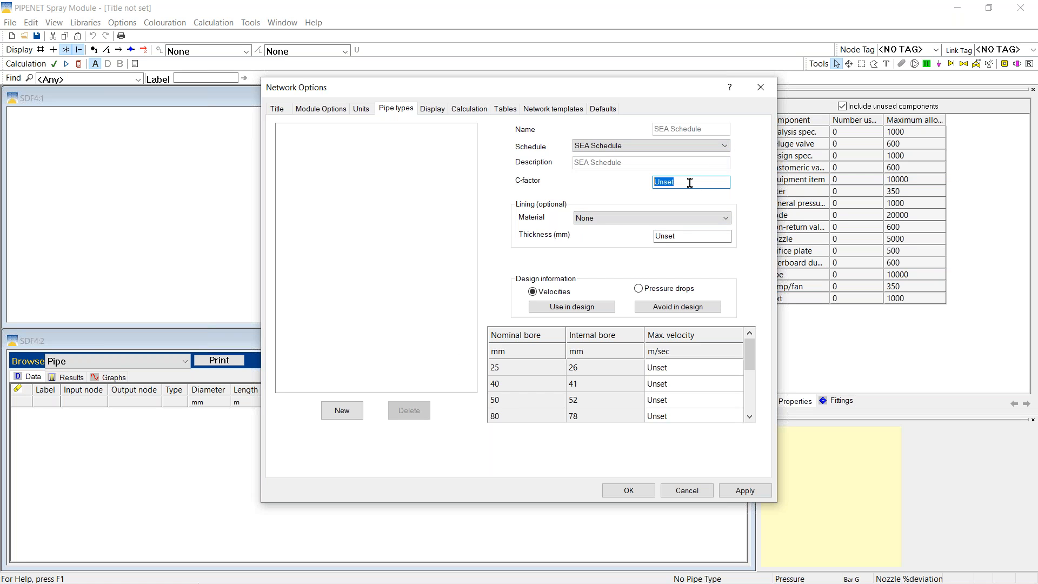
pyautogui.write('140')
# Fill a maximum velocity of 56 down all bores and apply, dismissing the velocity warning
pyautogui.click(667, 368)
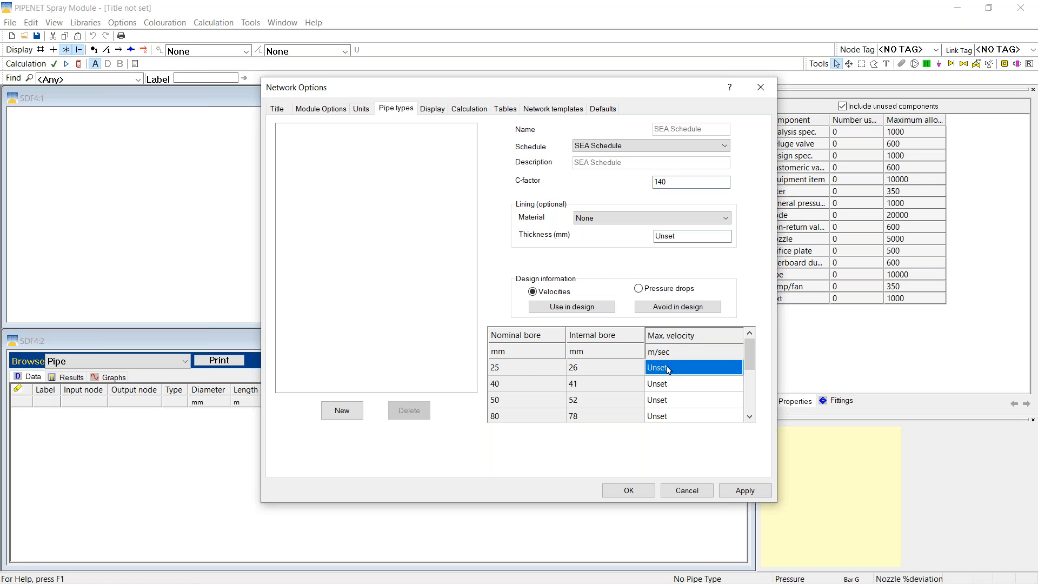
pyautogui.write('56')
pyautogui.click(596, 368)
pyautogui.moveTo(654, 372); pyautogui.dragTo(673, 426)
pyautogui.hotkey('ctrl', 'd')
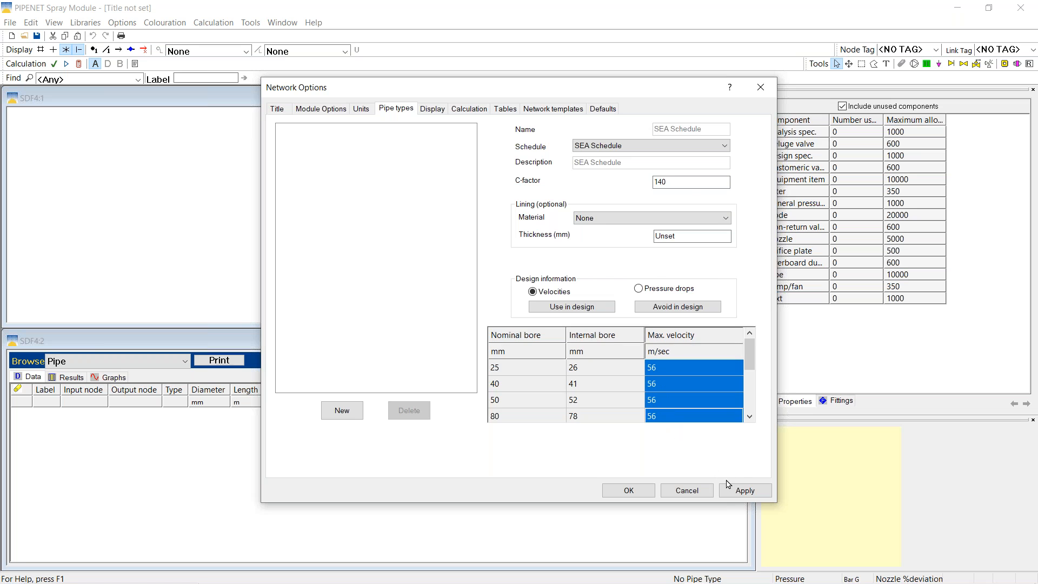
pyautogui.click(745, 490)
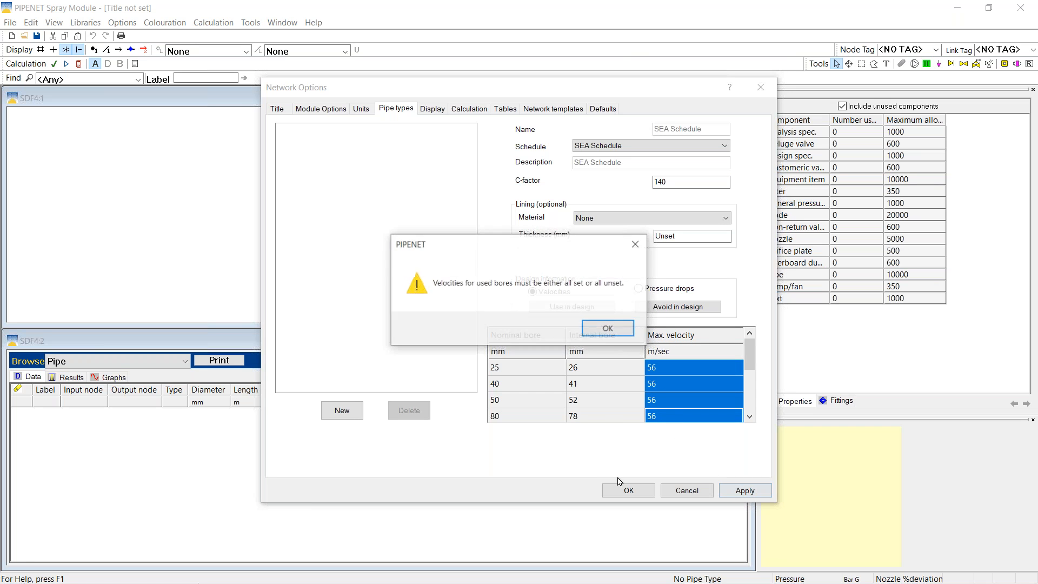
pyautogui.click(608, 328)
# Correct the maximum velocity to 6 m/sec for every bore, apply, and close network options
pyautogui.moveTo(755, 364)
pyautogui.mouseDown()
pyautogui.moveTo(753, 392)
pyautogui.moveTo(747, 348)
pyautogui.mouseUp()
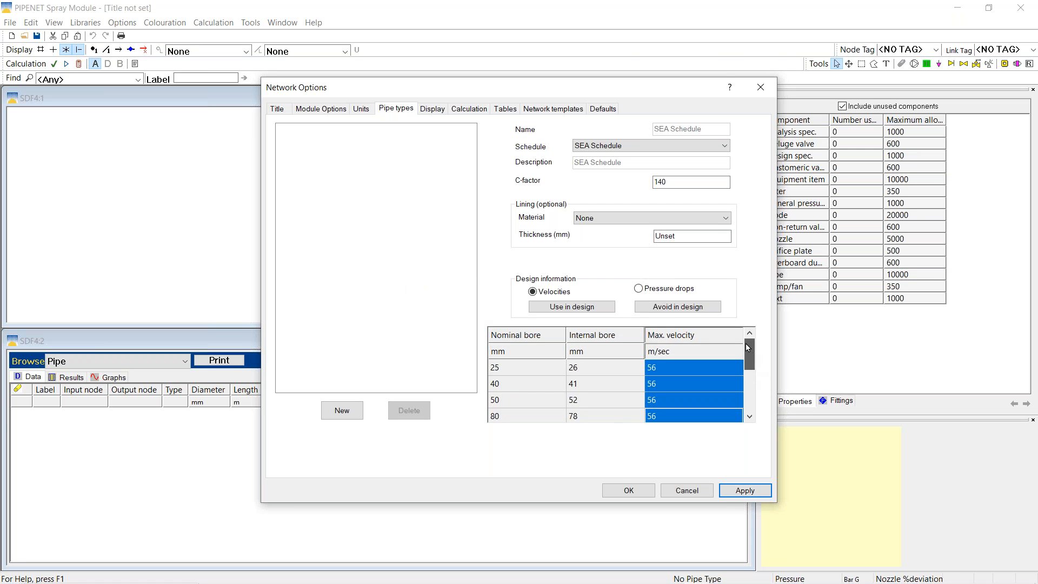
pyautogui.click(617, 370)
pyautogui.click(677, 374)
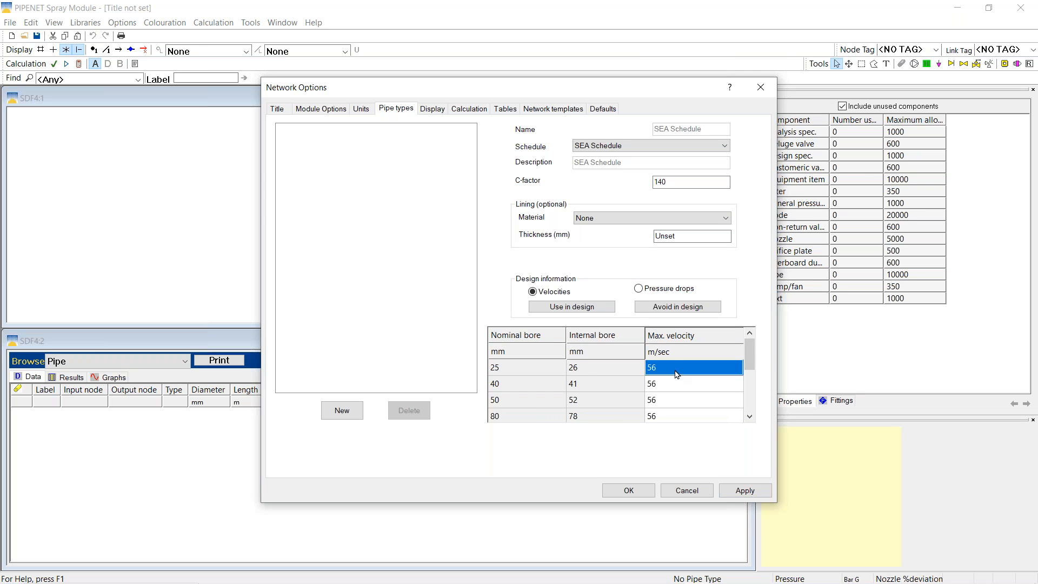
pyautogui.write('6')
pyautogui.click(638, 367)
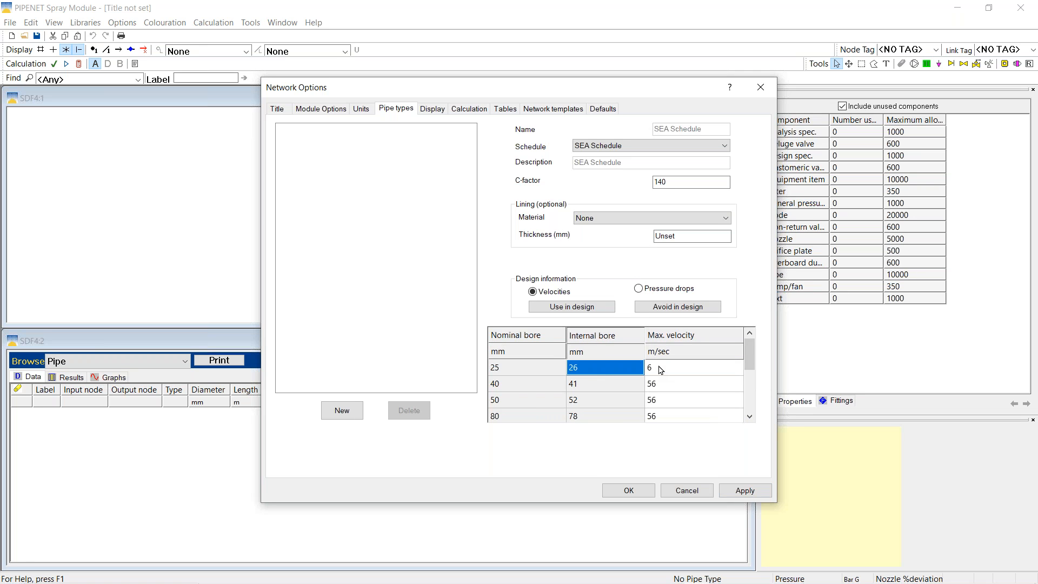
pyautogui.moveTo(661, 370); pyautogui.dragTo(666, 431)
pyautogui.click(743, 491)
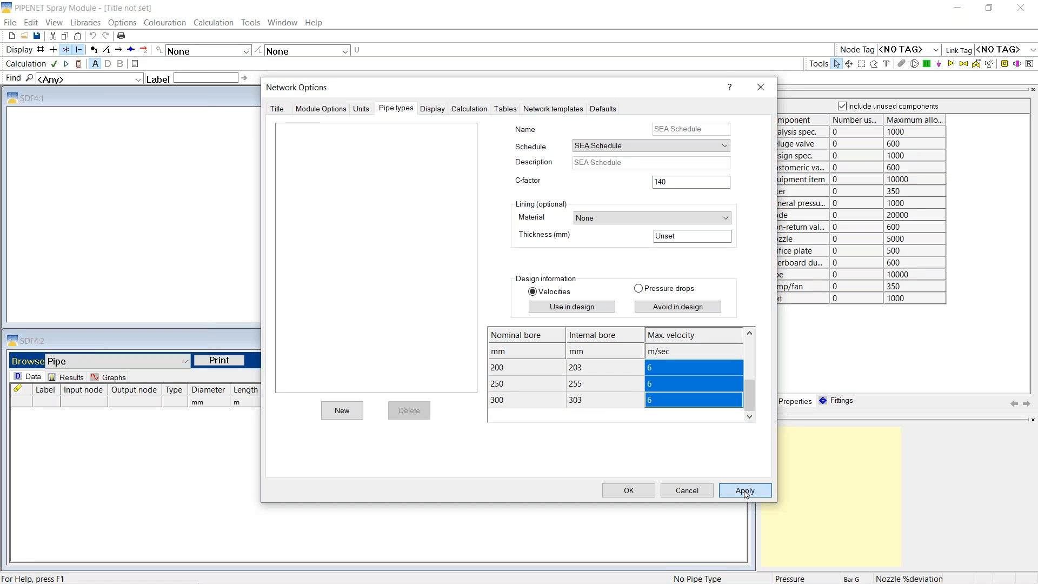
pyautogui.click(628, 492)
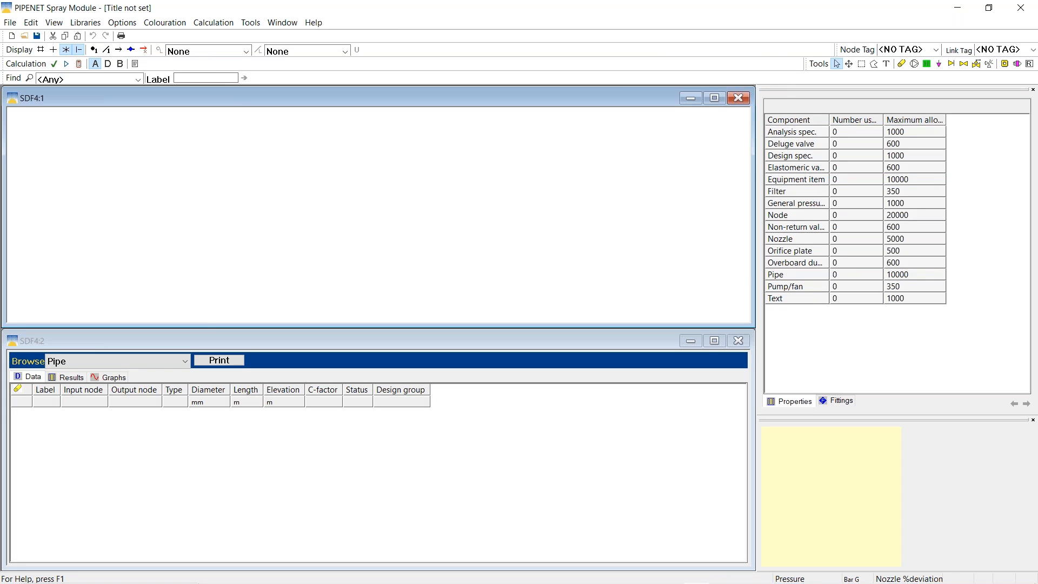
pyautogui.click(249, 24)
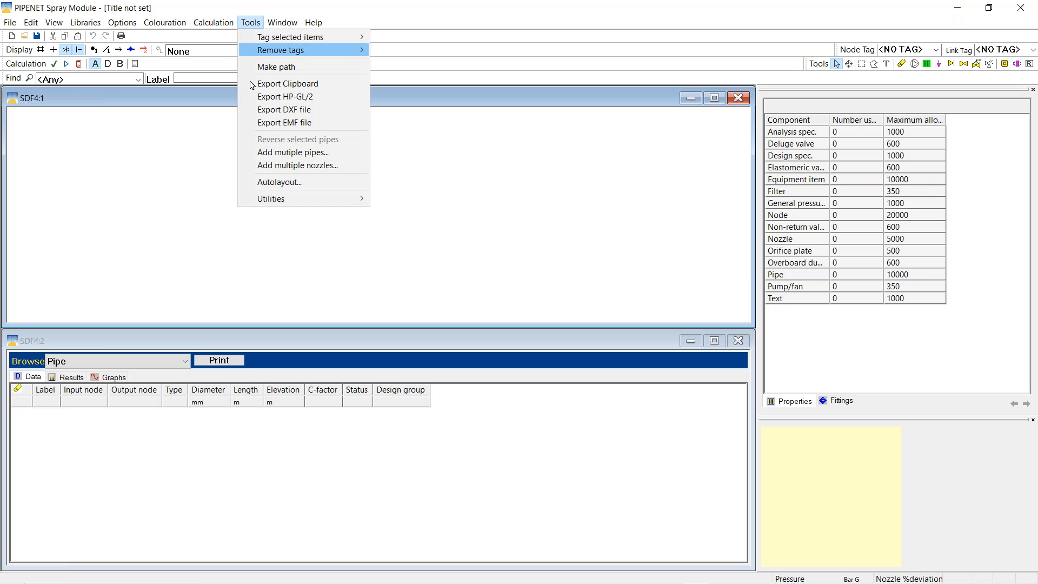
# Start a multiple-nozzle run of six nozzles joined by 5 m, 50 mm pipes
pyautogui.click(296, 166)
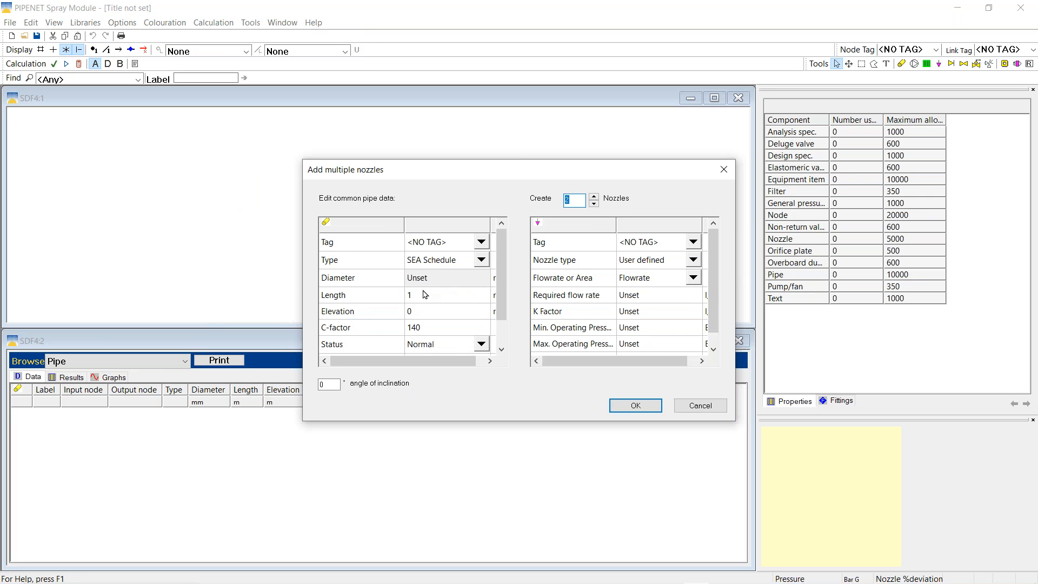
pyautogui.click(594, 198)
pyautogui.click(593, 198)
pyautogui.moveTo(504, 304); pyautogui.dragTo(499, 349)
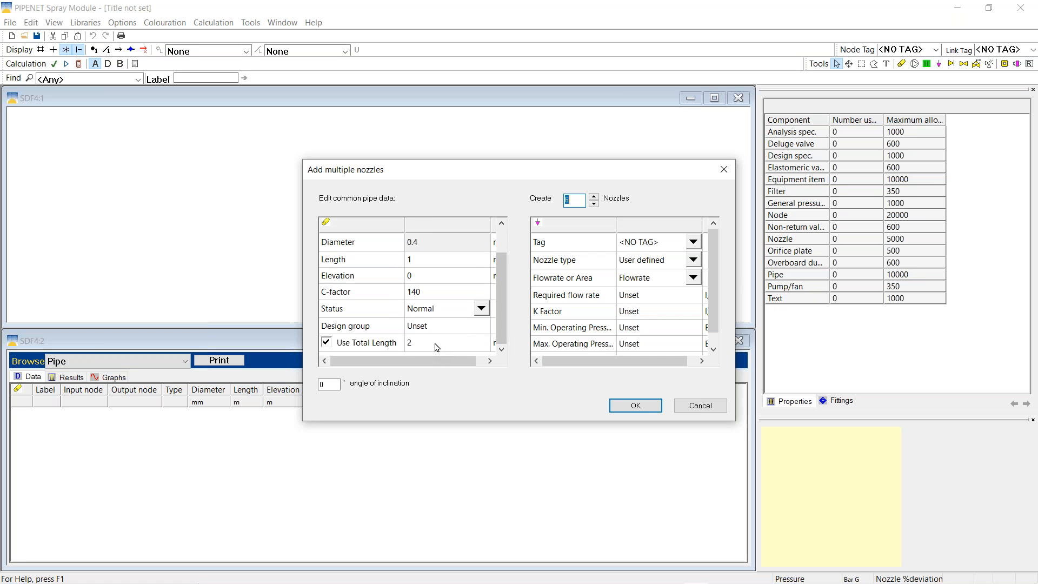
pyautogui.click(324, 345)
pyautogui.moveTo(503, 303); pyautogui.dragTo(504, 278)
pyautogui.click(426, 296)
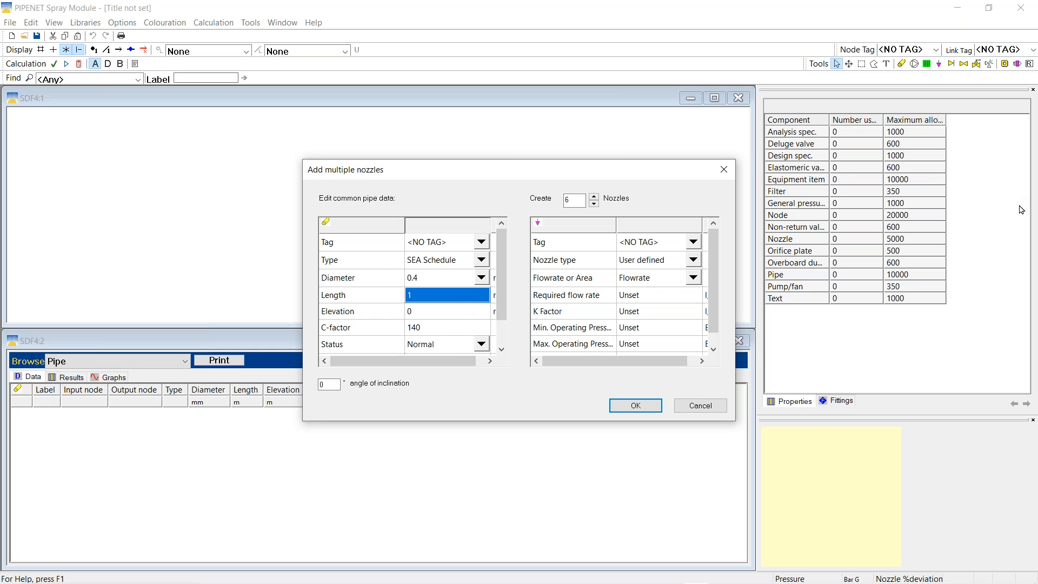
pyautogui.write('5')
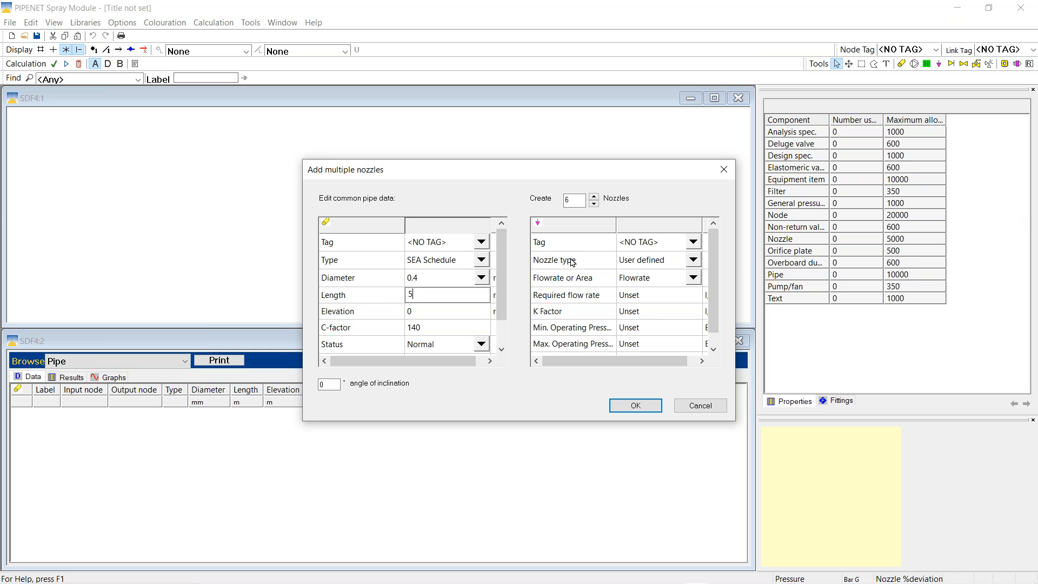
pyautogui.click(482, 281)
pyautogui.click(482, 279)
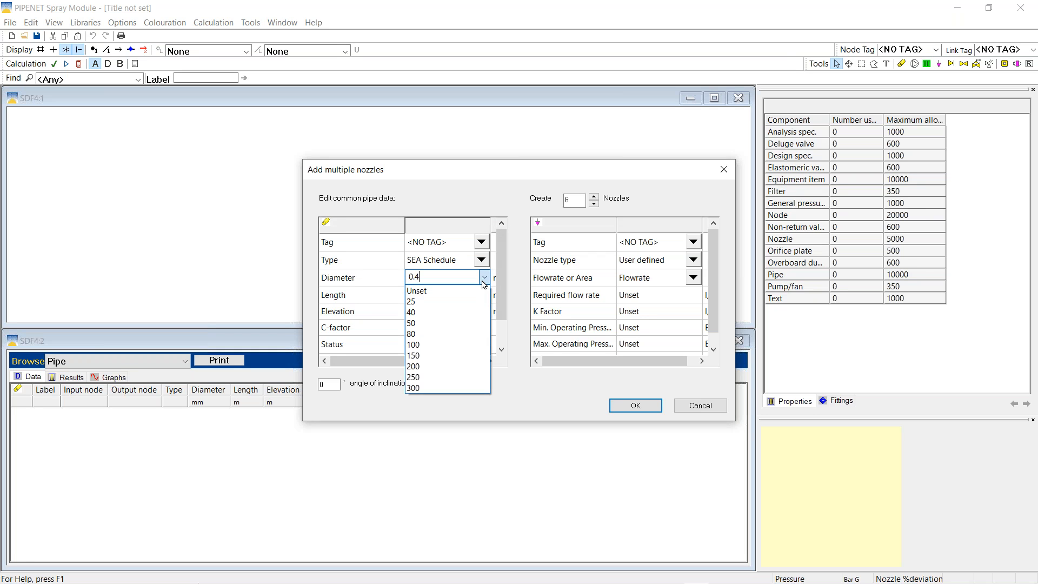
pyautogui.click(412, 324)
pyautogui.press('Tab')
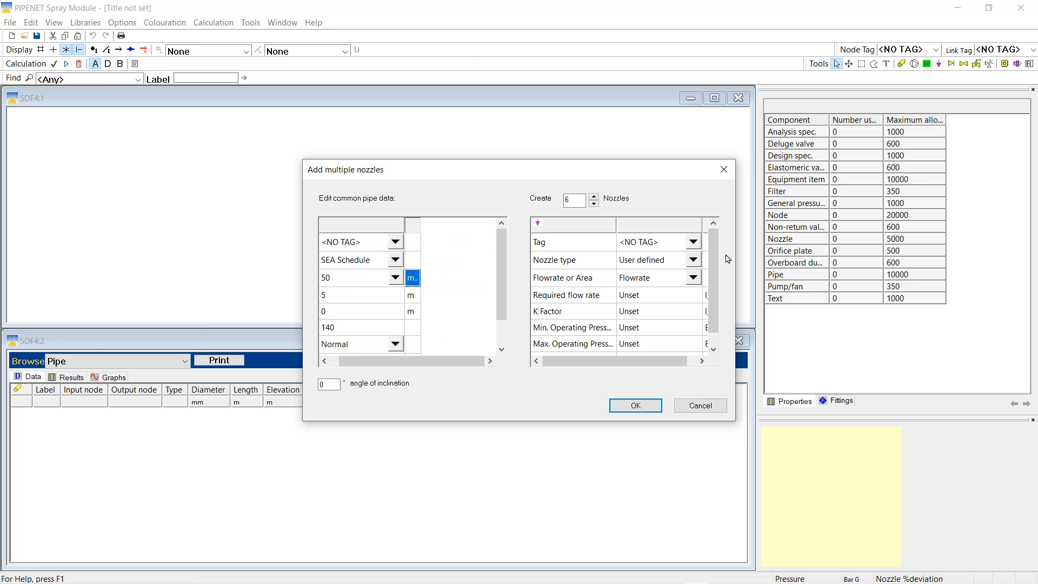
# Make the nozzles HV-45 needing 65 flow, incline the pipes at -3°, and create them
pyautogui.click(693, 260)
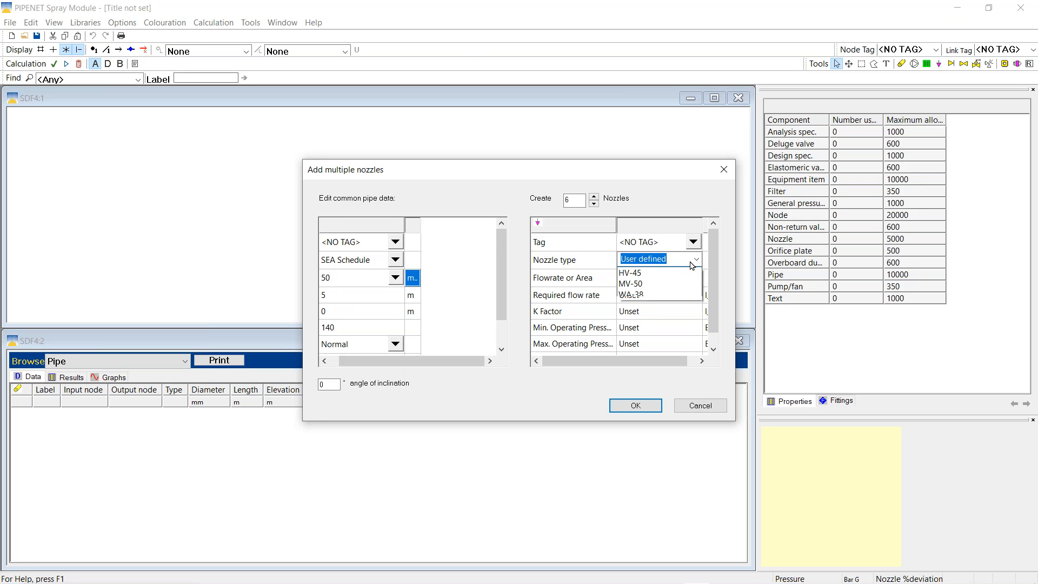
pyautogui.click(637, 284)
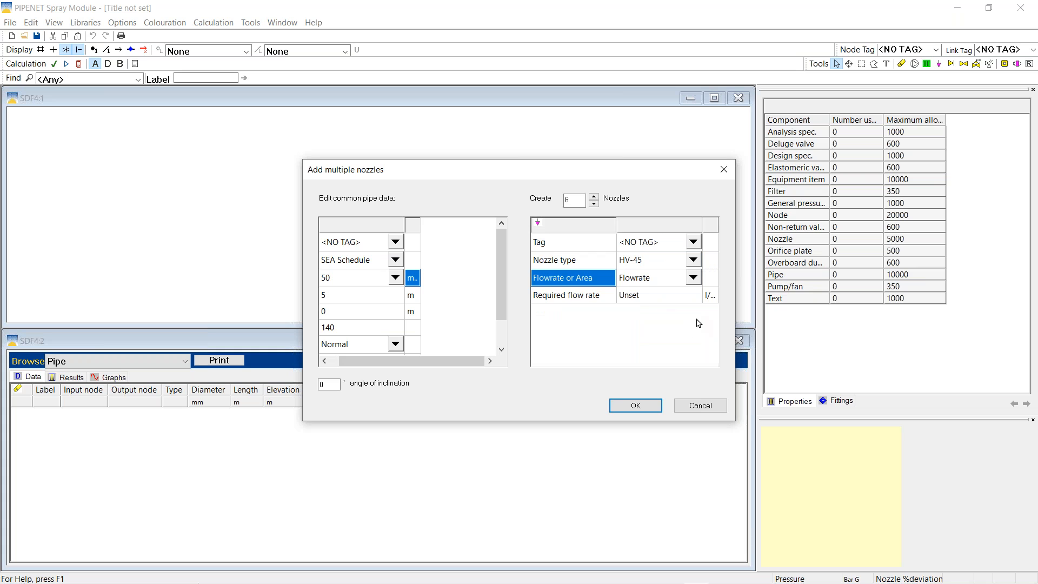
pyautogui.click(633, 299)
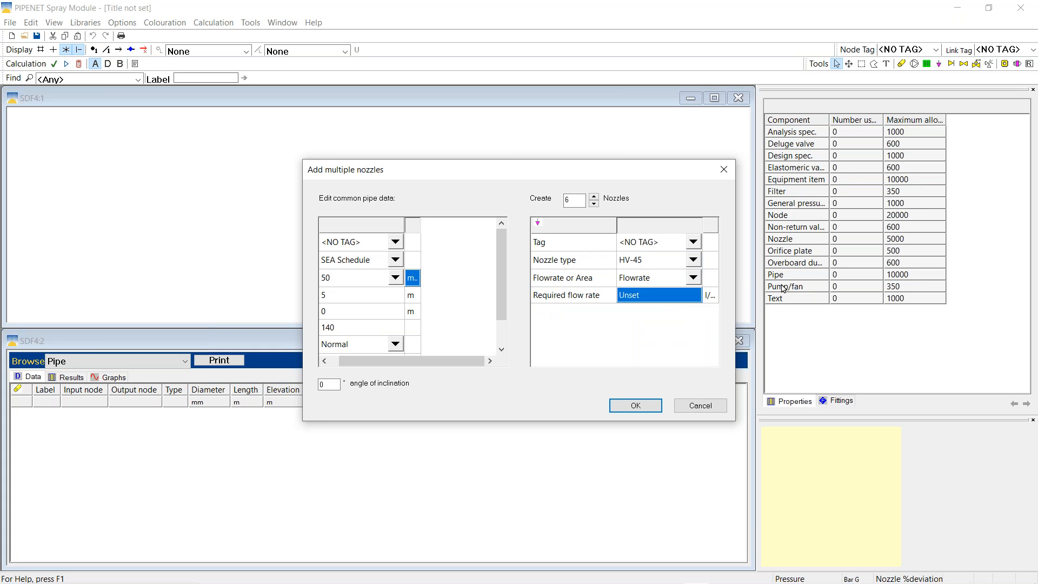
pyautogui.write('65')
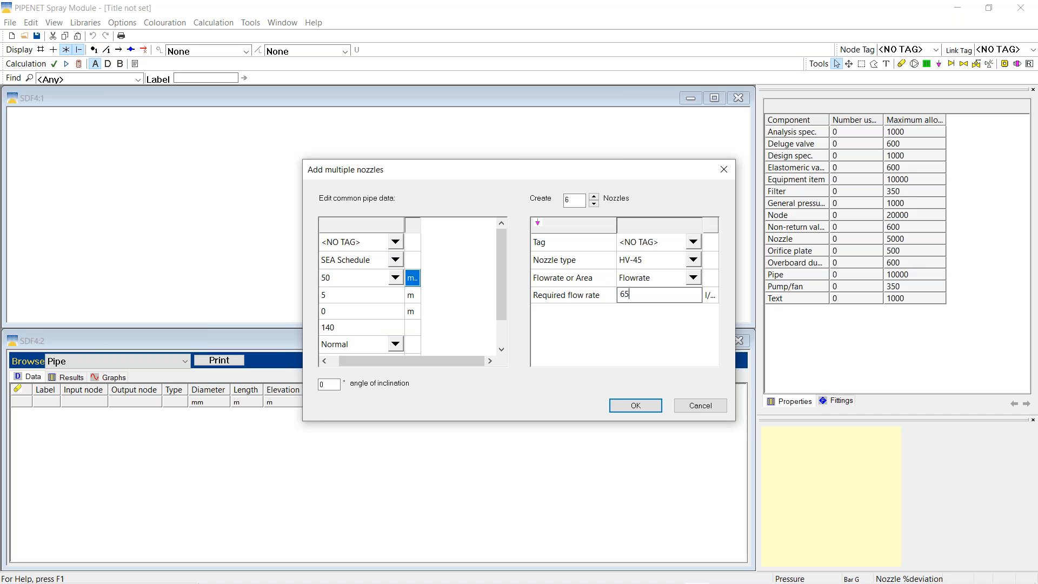
pyautogui.press('Tab')
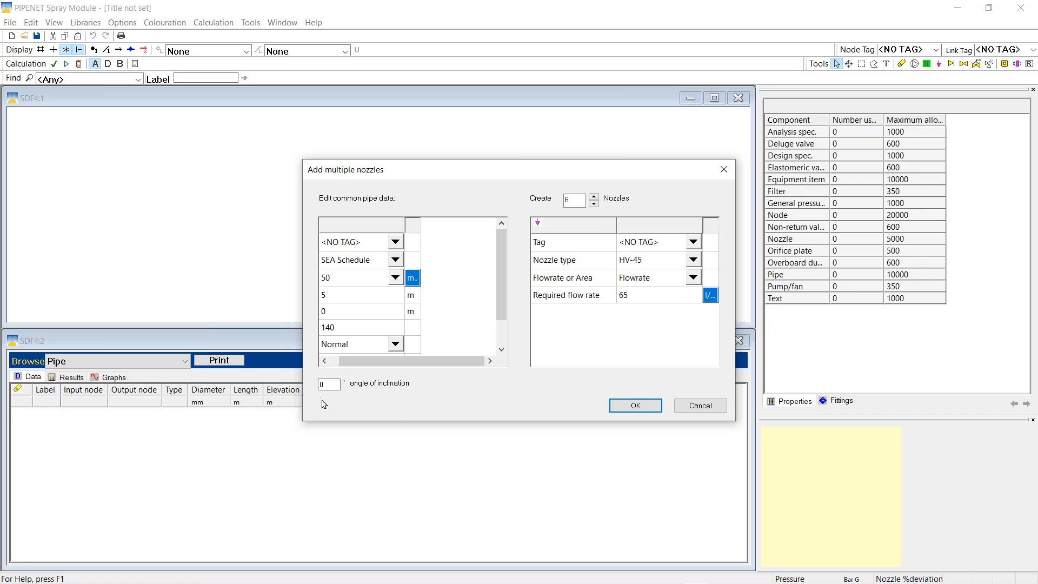
pyautogui.doubleClick(336, 384)
pyautogui.write('-3')
pyautogui.click(627, 406)
pyautogui.click(714, 98)
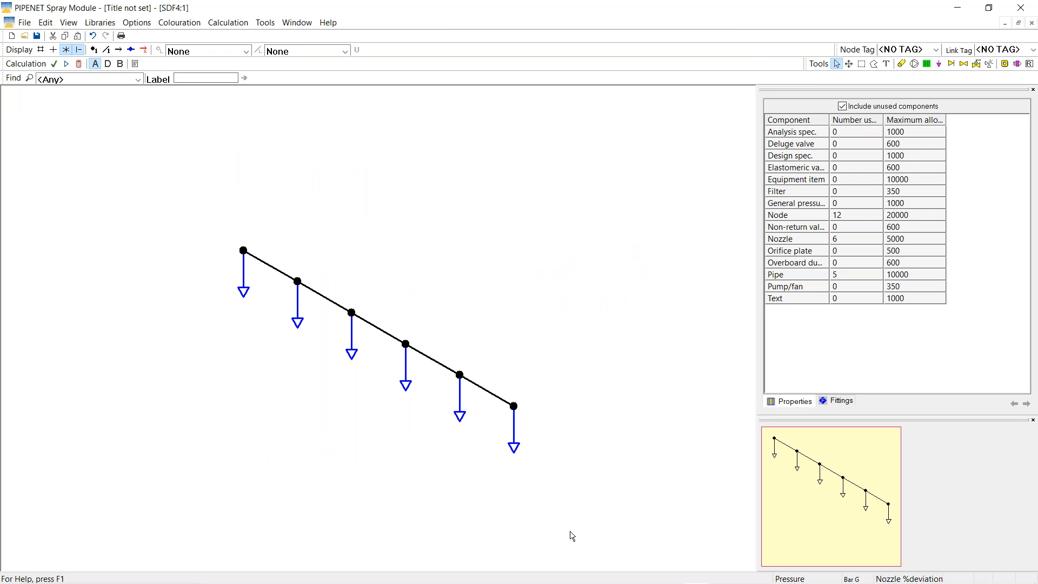
# Insert a node into the third pipe and set the first half's length to 2.5 m
pyautogui.rightClick(378, 329)
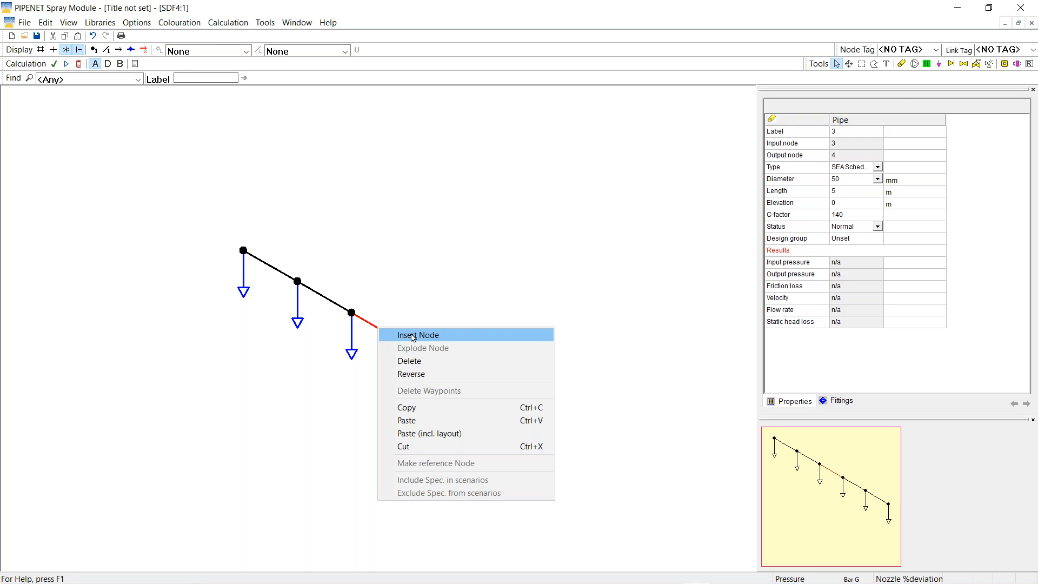
pyautogui.click(413, 337)
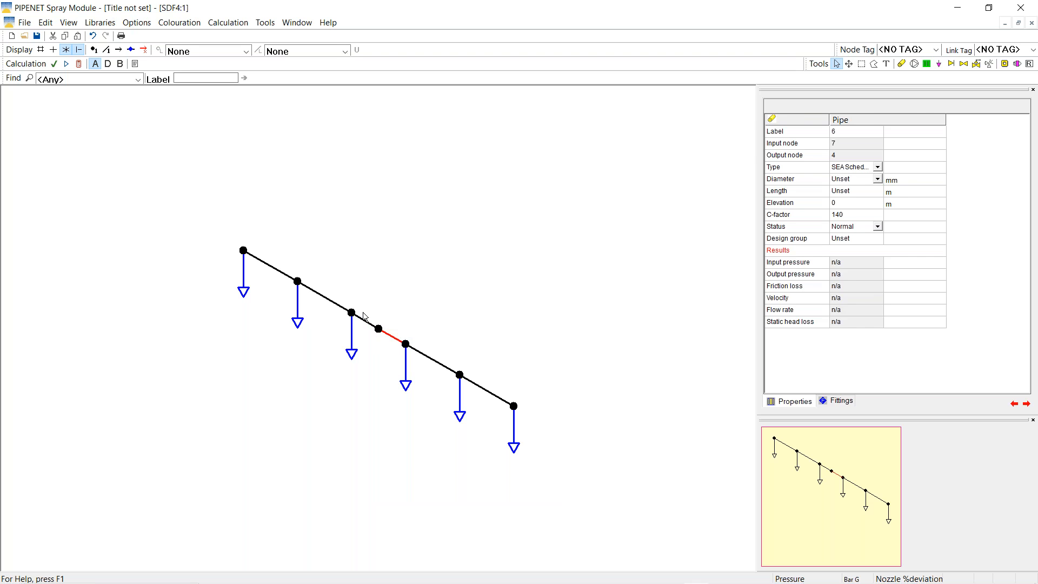
pyautogui.click(438, 274)
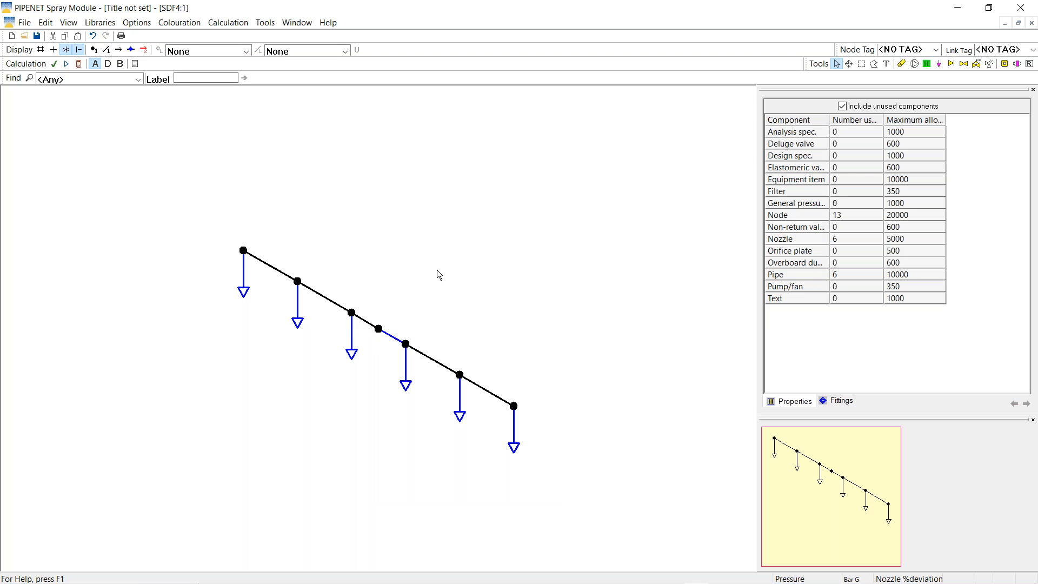
pyautogui.click(366, 324)
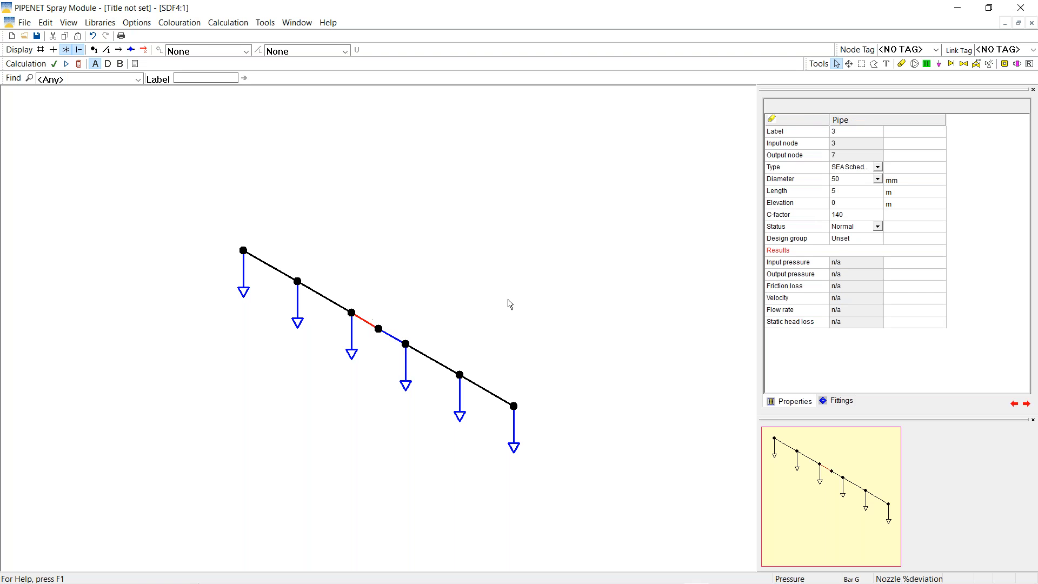
pyautogui.click(853, 192)
pyautogui.write('2.')
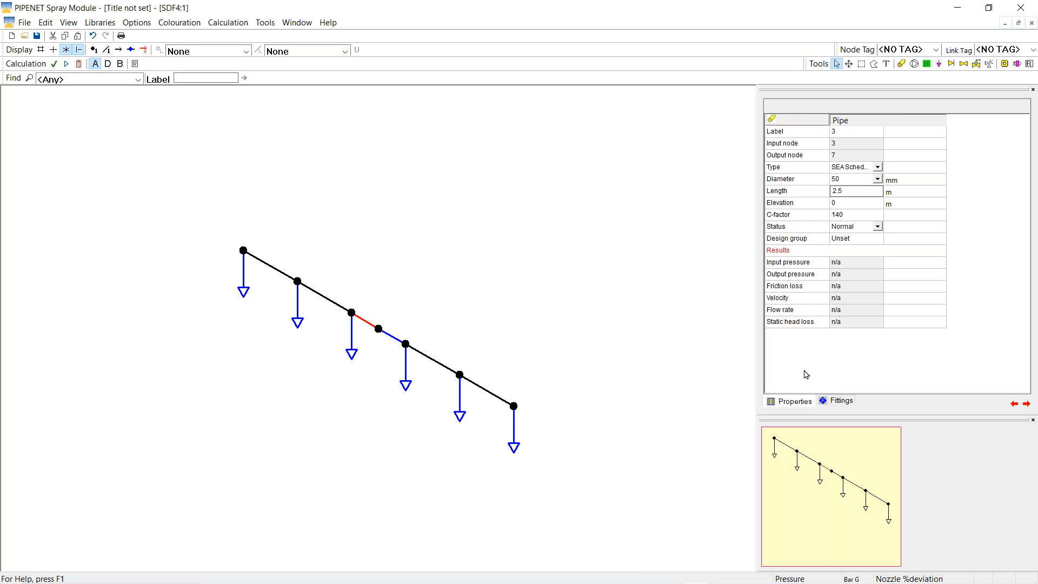
pyautogui.press('Return')
# Copy the 50 mm, 2.5 m pipe data onto the new pipe 6 and show the grid
pyautogui.rightClick(363, 321)
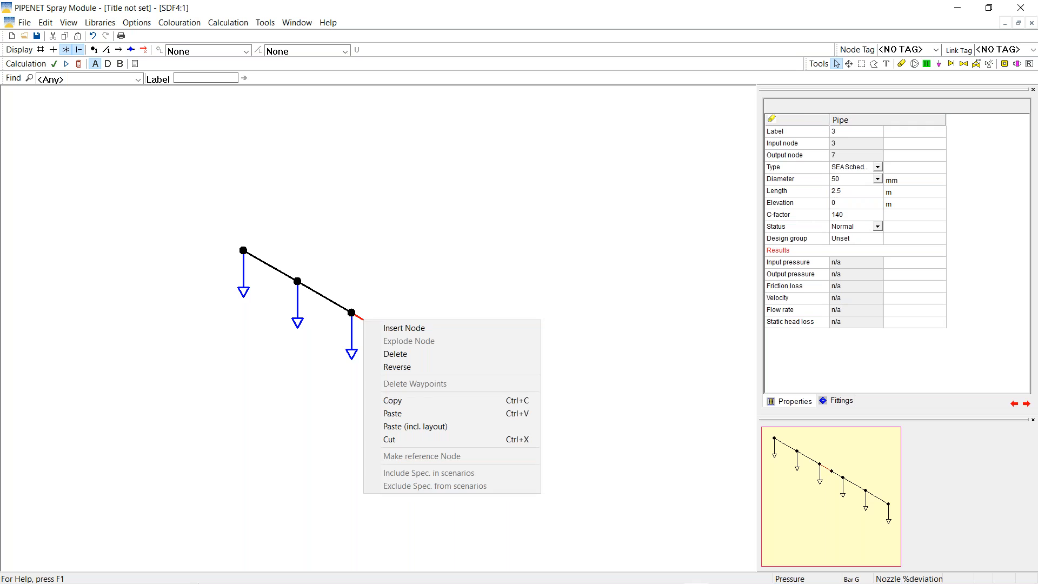
pyautogui.click(400, 413)
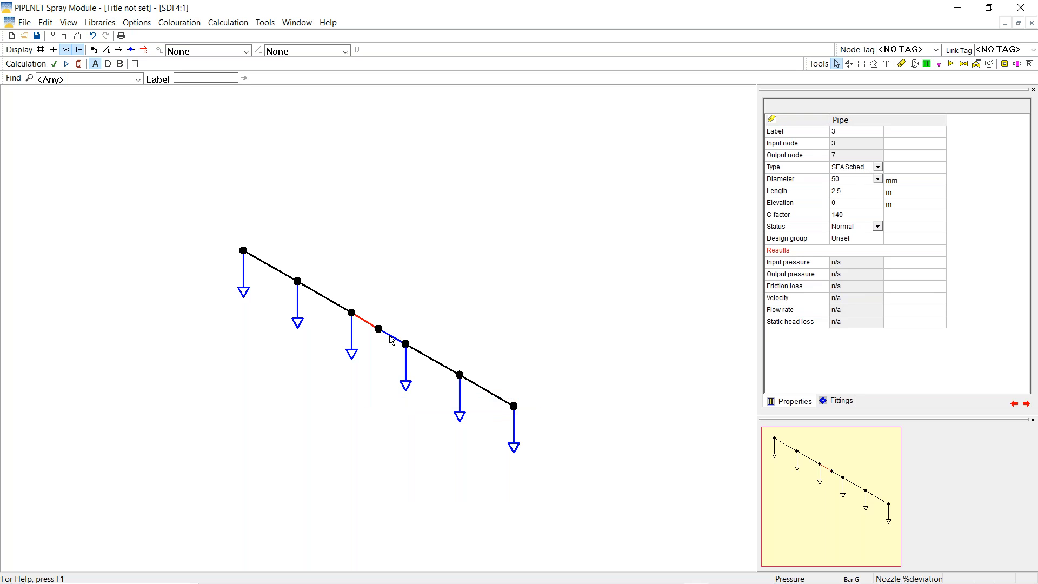
pyautogui.rightClick(391, 339)
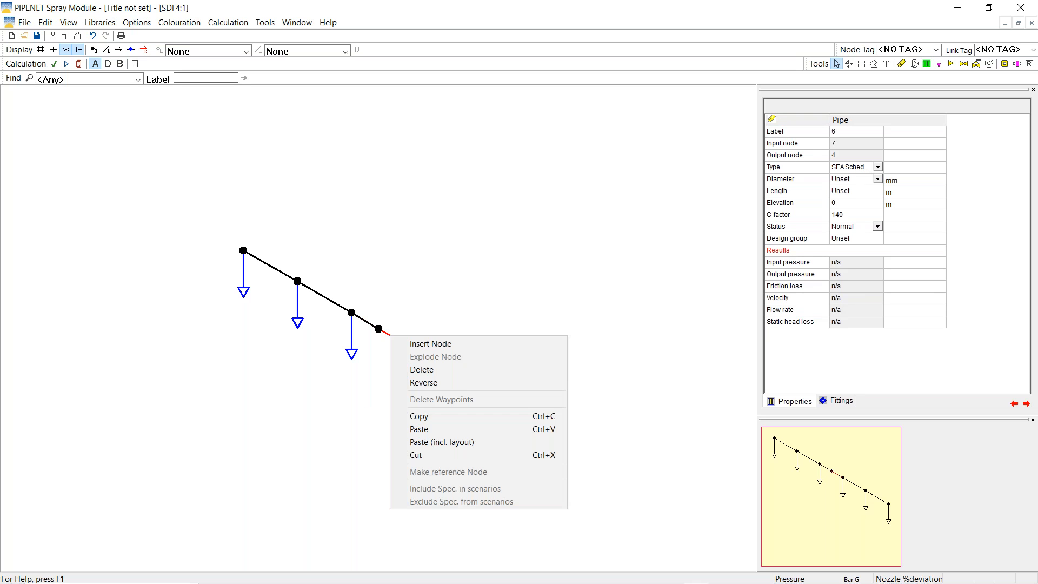
pyautogui.click(425, 433)
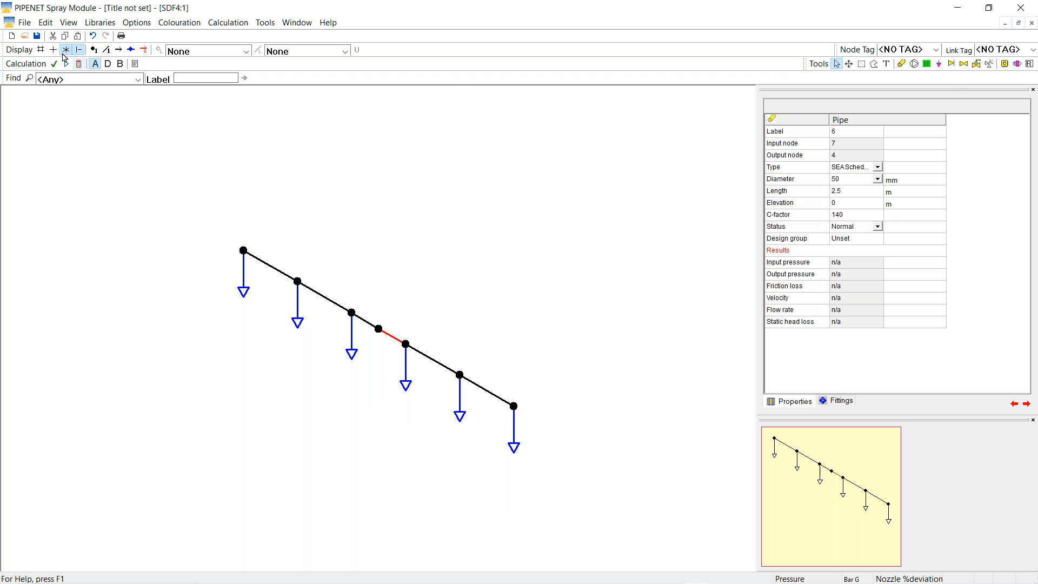
pyautogui.click(41, 49)
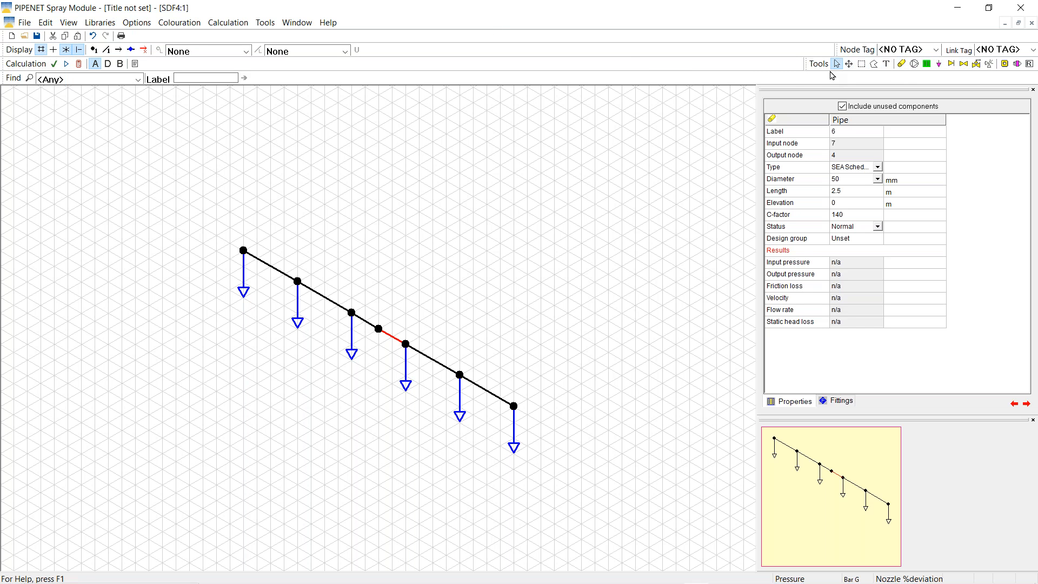
# Draw a branch pipe from the inserted node with 80 mm diameter and 8 m length
pyautogui.click(902, 64)
pyautogui.moveTo(381, 333); pyautogui.dragTo(473, 276)
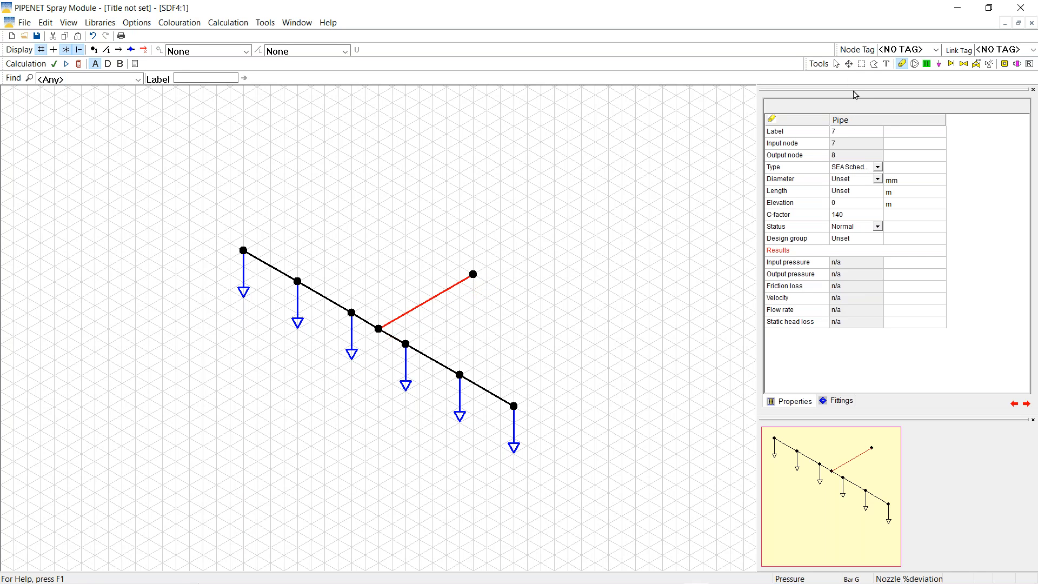
pyautogui.click(837, 64)
pyautogui.click(846, 181)
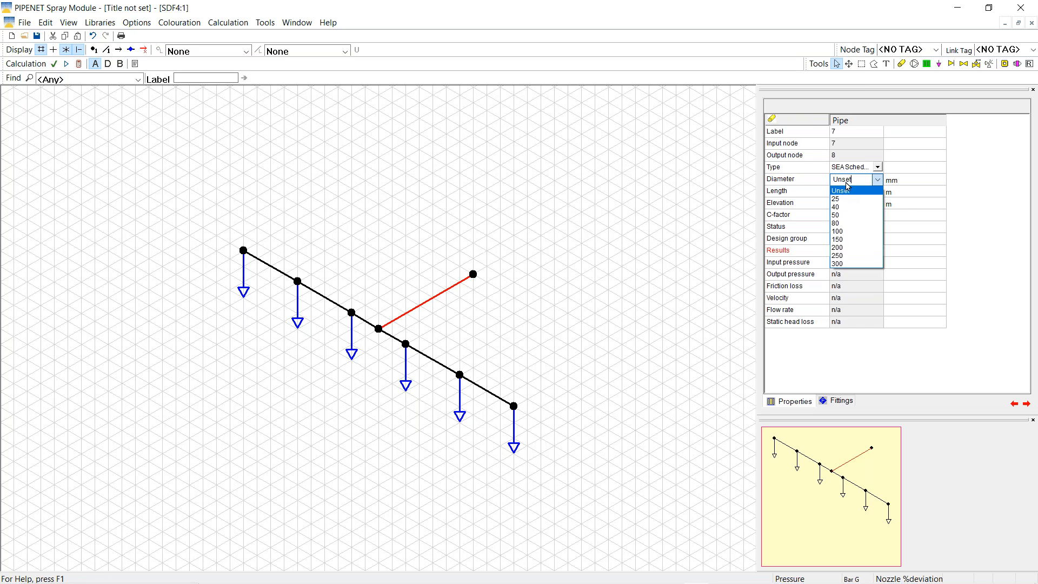
pyautogui.click(835, 223)
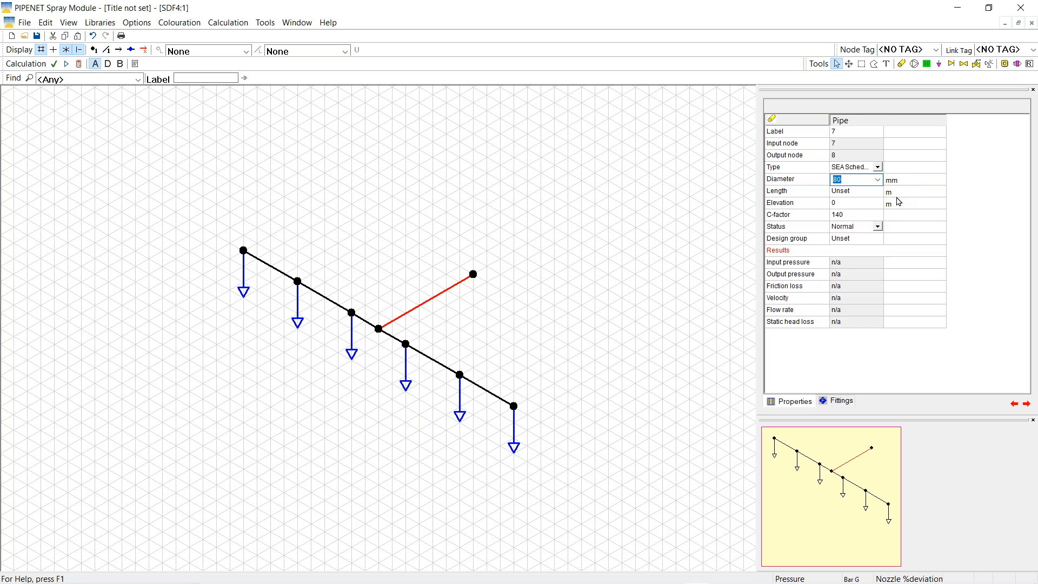
pyautogui.click(846, 195)
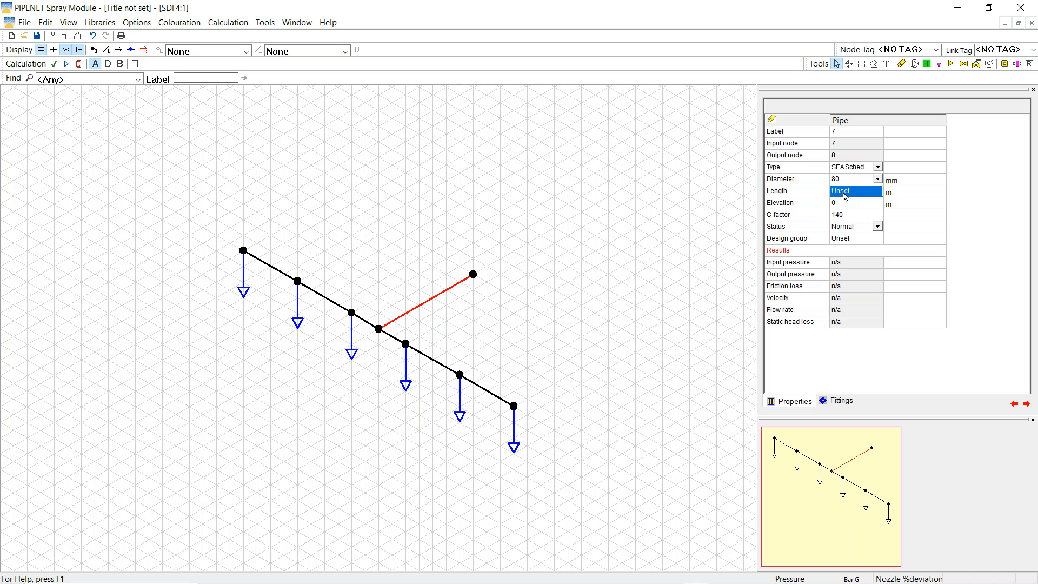
pyautogui.write('8')
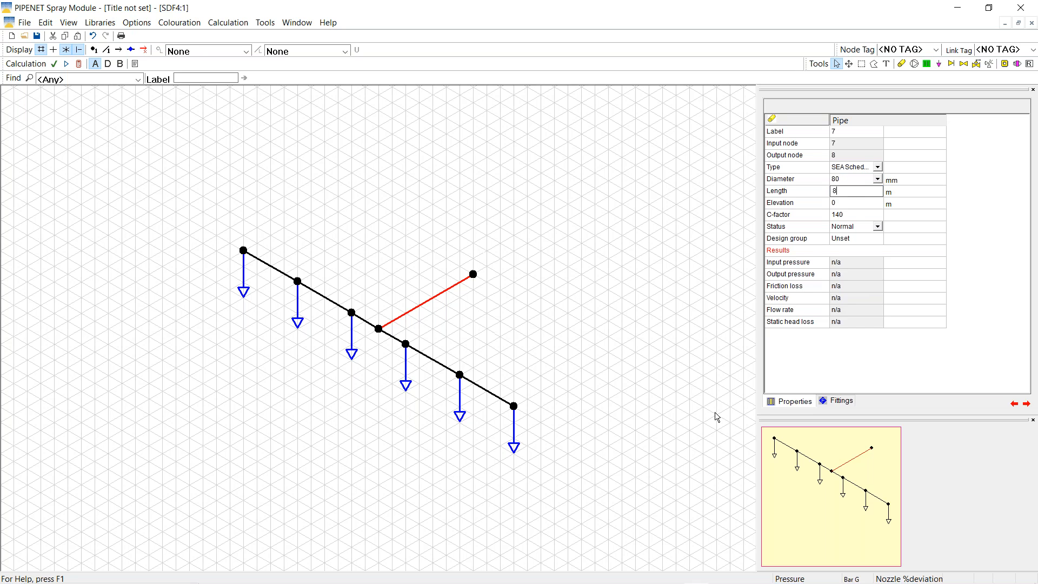
pyautogui.press('Tab')
pyautogui.click(862, 64)
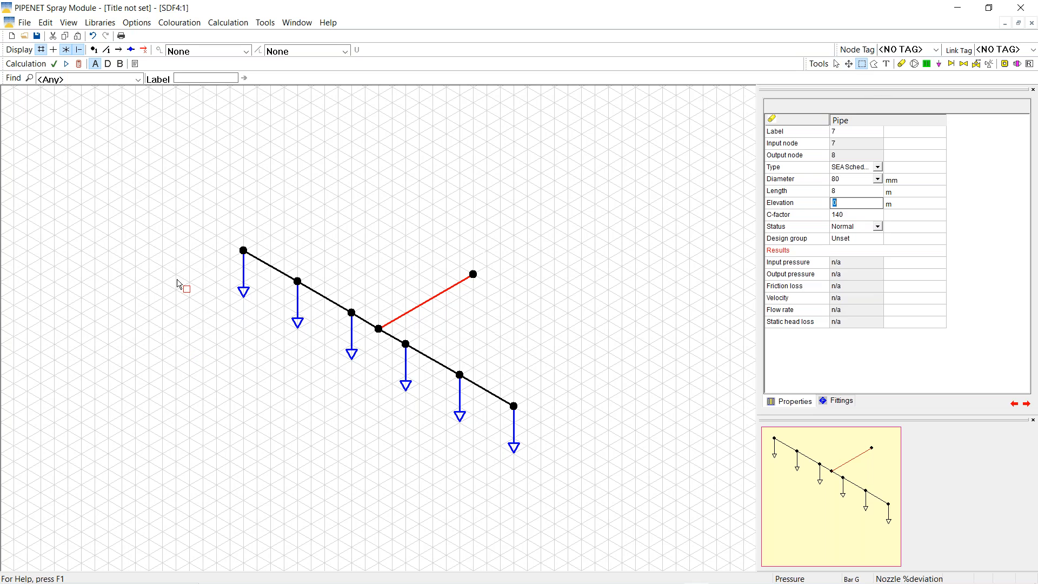
# Copy the nozzle run and paste it onto the branch end, merging the overlapping nodes
pyautogui.moveTo(191, 219); pyautogui.dragTo(572, 505)
pyautogui.rightClick(478, 341)
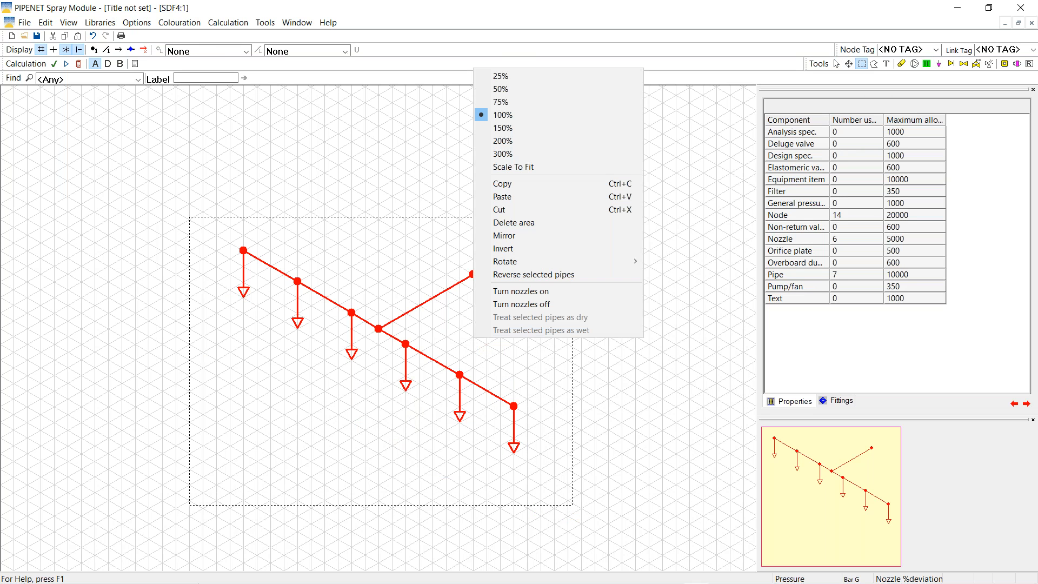
pyautogui.click(512, 186)
pyautogui.rightClick(360, 427)
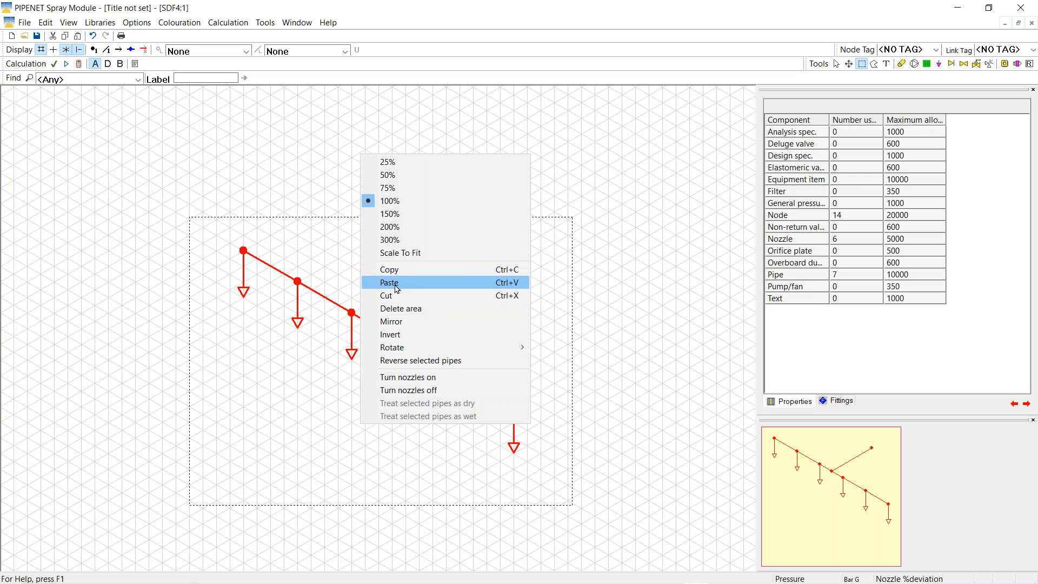
pyautogui.click(392, 282)
pyautogui.moveTo(393, 306); pyautogui.dragTo(473, 274)
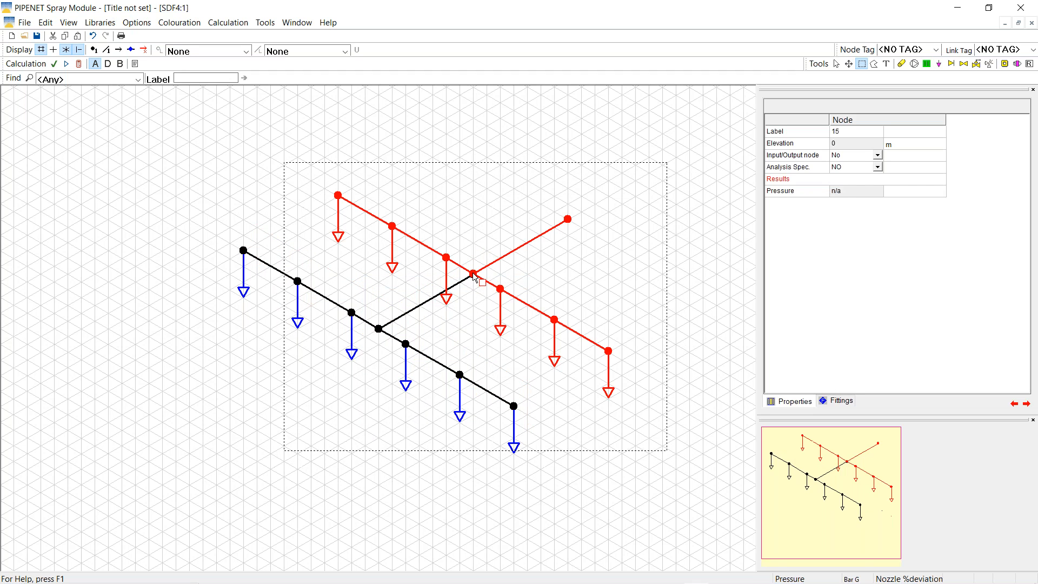
pyautogui.click(838, 65)
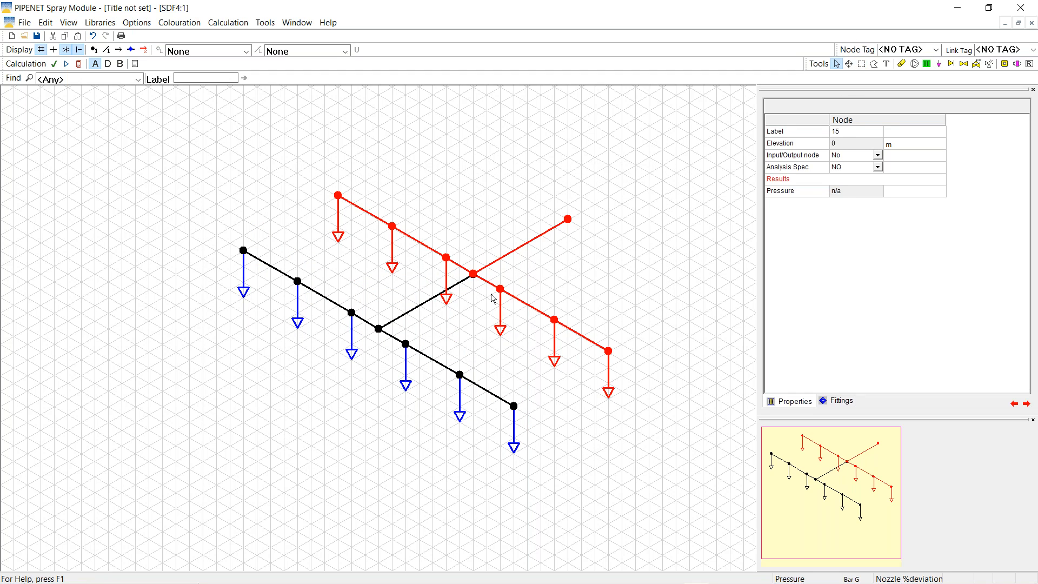
pyautogui.click(474, 278)
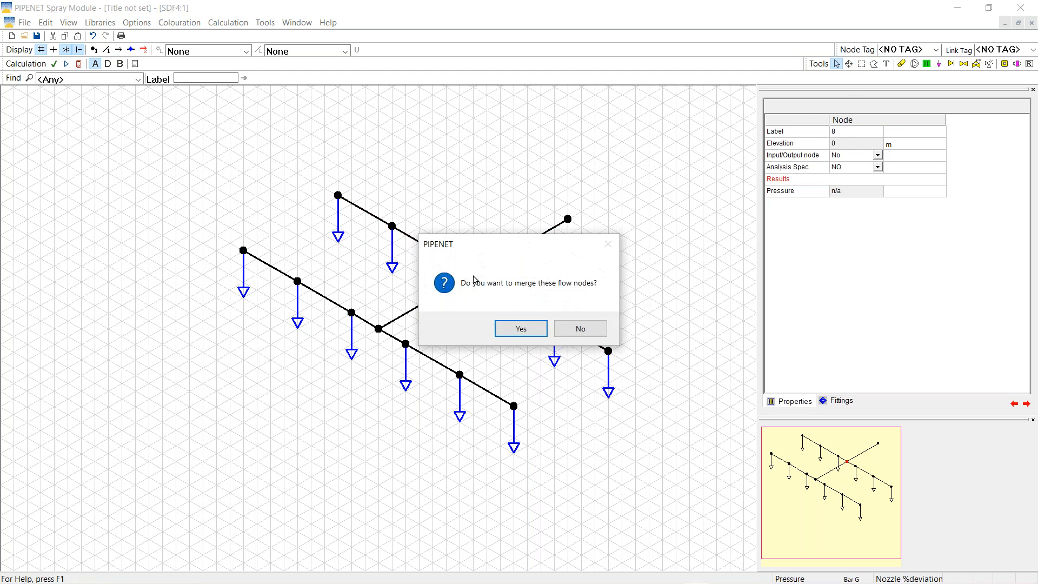
pyautogui.click(507, 333)
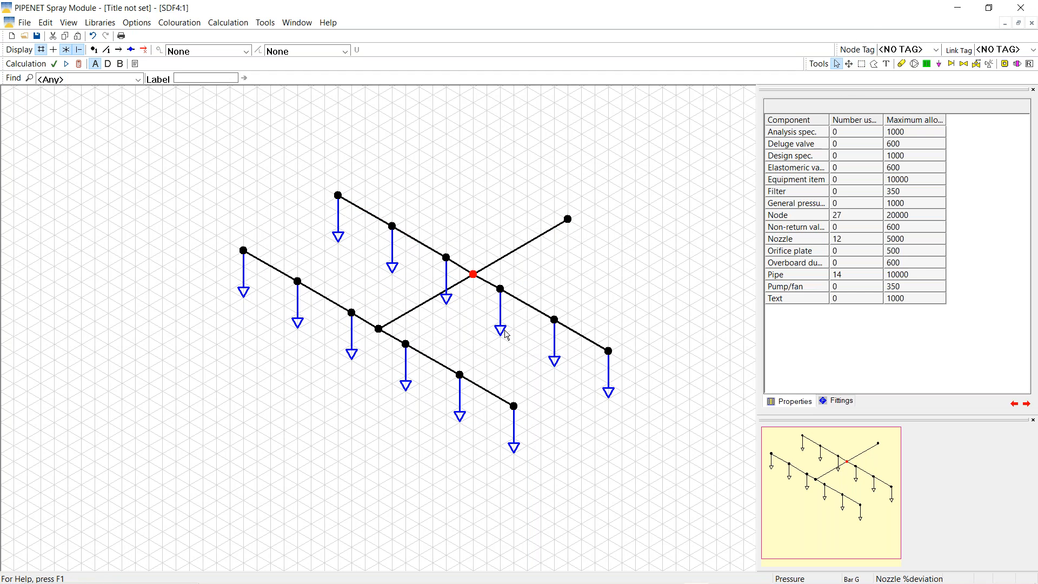
# Copy both joined sprinkler lines and paste them at the other end, merging their nodes
pyautogui.click(861, 64)
pyautogui.moveTo(156, 102); pyautogui.dragTo(686, 500)
pyautogui.rightClick(321, 393)
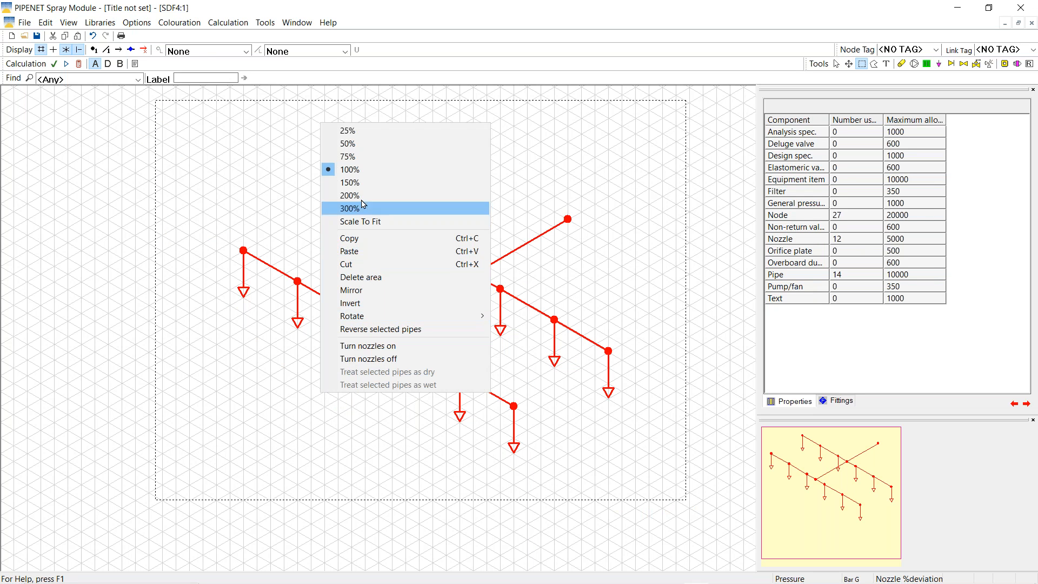
pyautogui.click(345, 239)
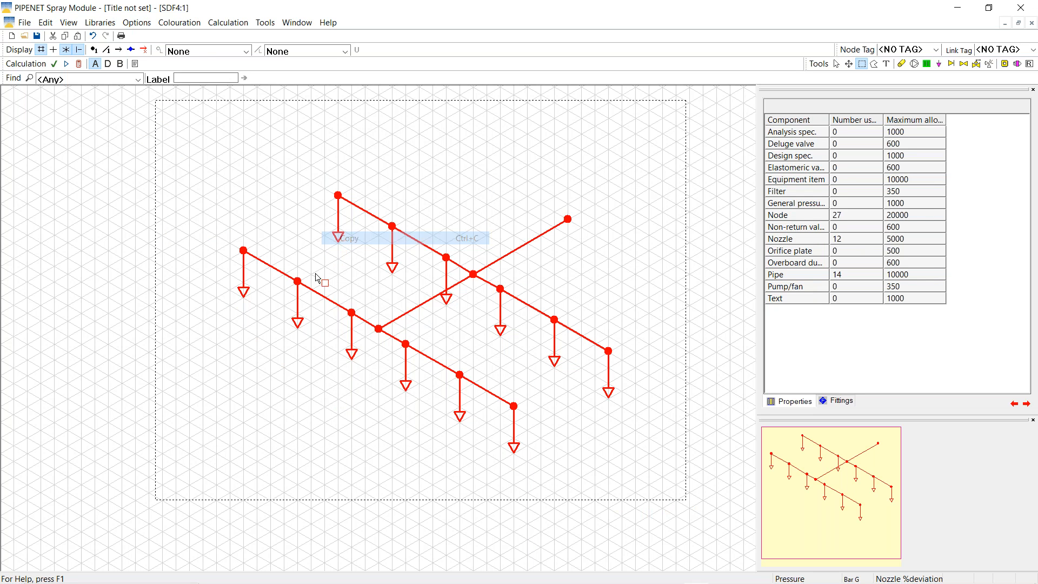
pyautogui.rightClick(231, 415)
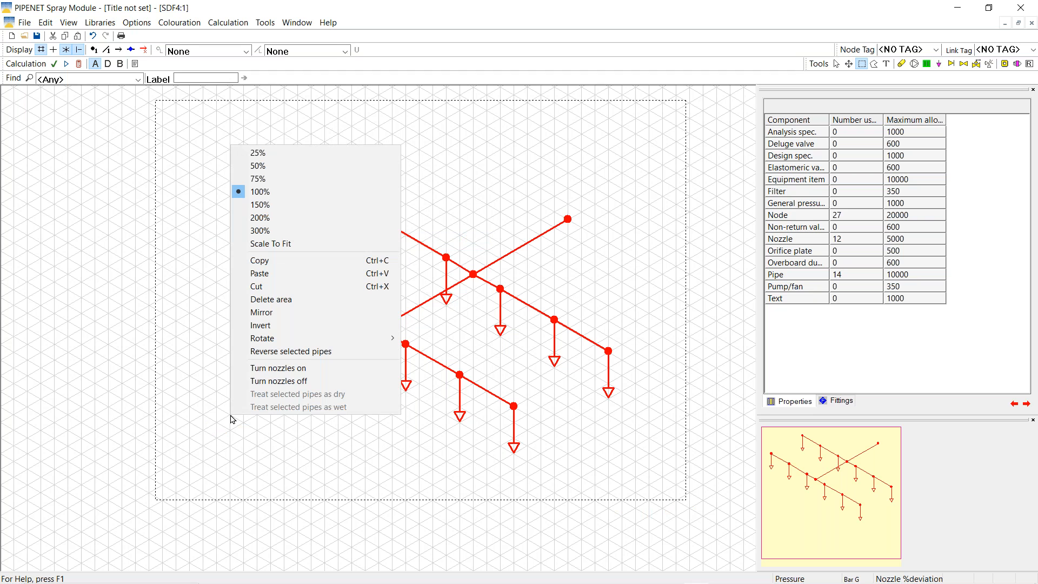
pyautogui.click(259, 275)
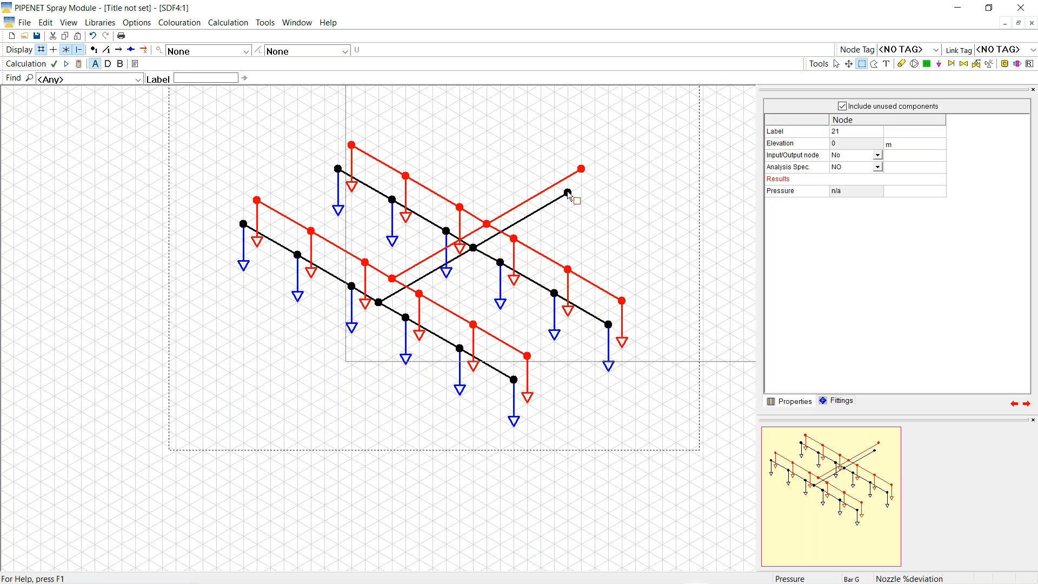
pyautogui.moveTo(570, 194); pyautogui.dragTo(740, 103)
pyautogui.click(837, 64)
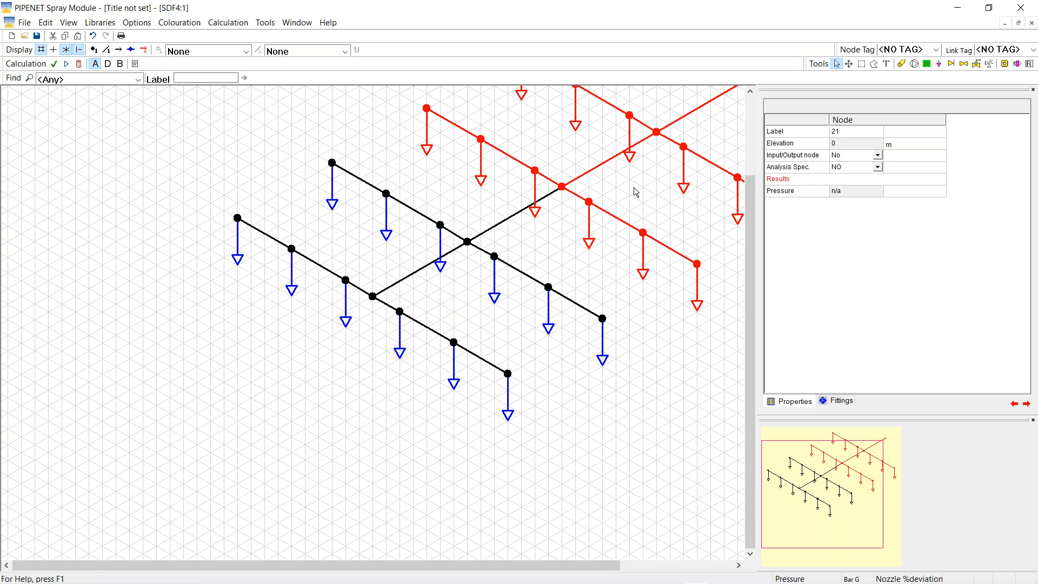
pyautogui.click(562, 187)
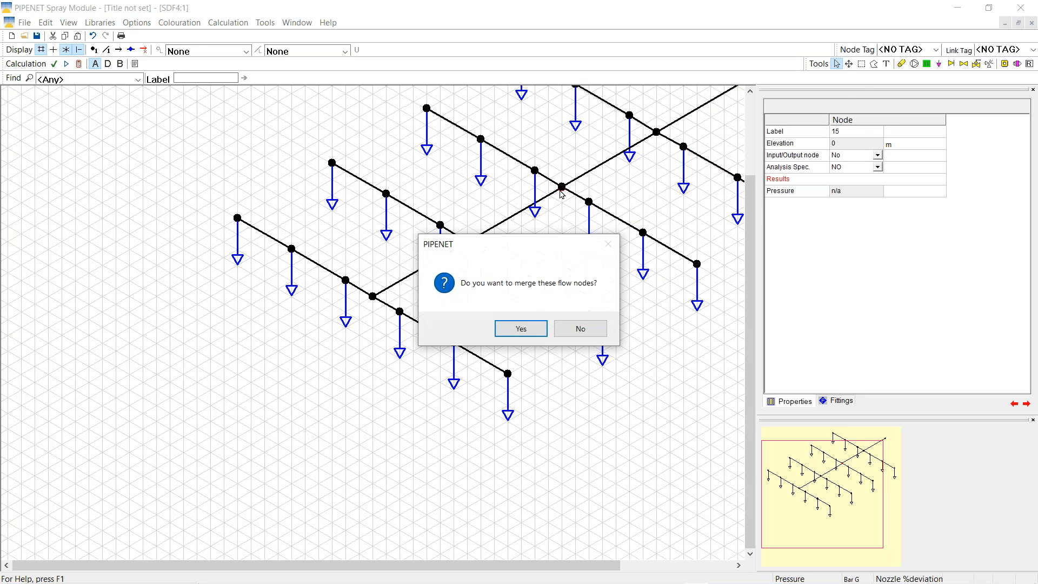
pyautogui.click(520, 329)
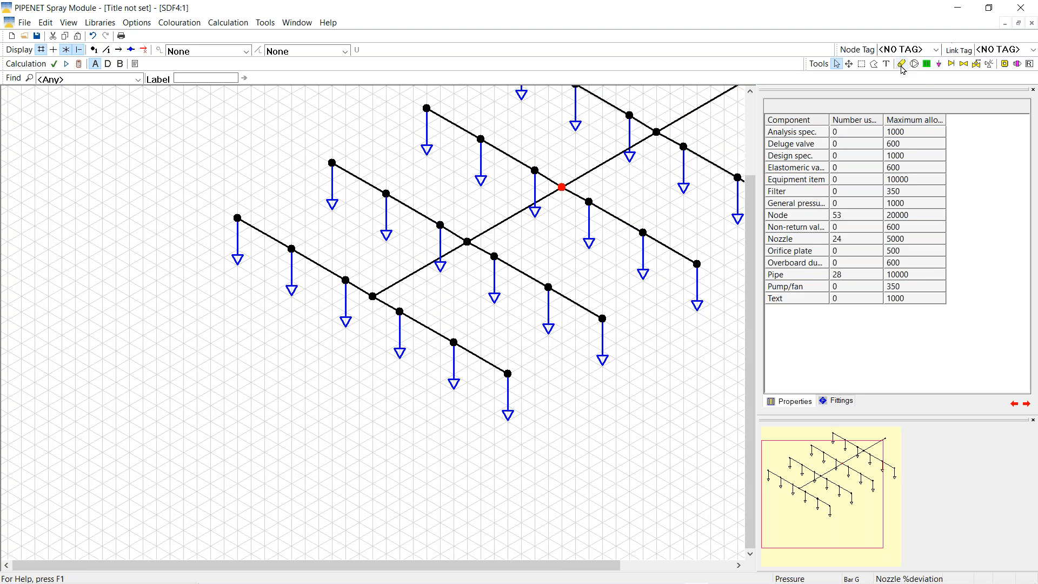
# Bring the whole sprinkler network into view and select end node 40
pyautogui.click(900, 65)
pyautogui.click(864, 530)
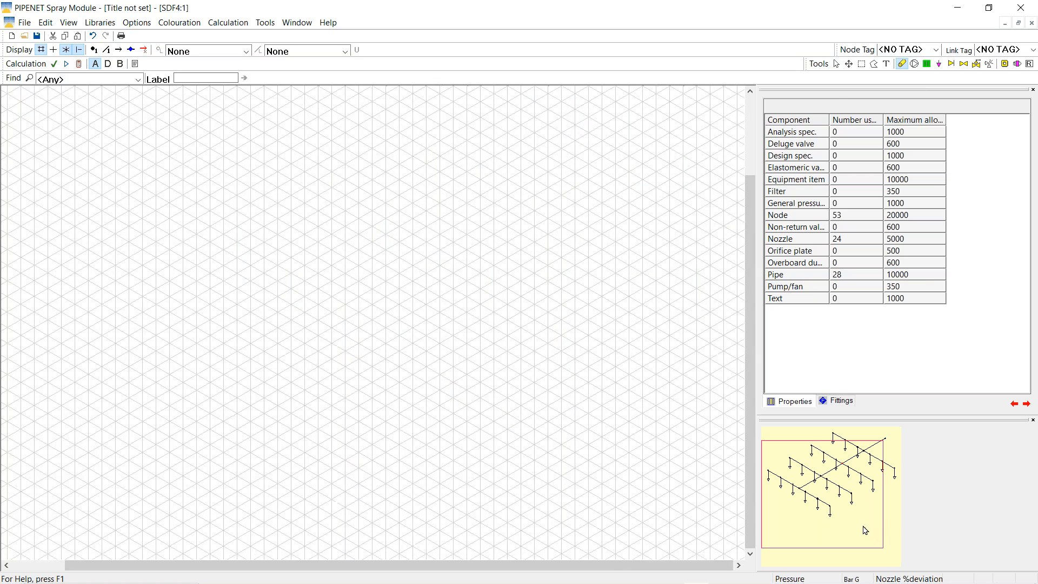
pyautogui.moveTo(864, 529); pyautogui.dragTo(888, 517)
pyautogui.click(837, 64)
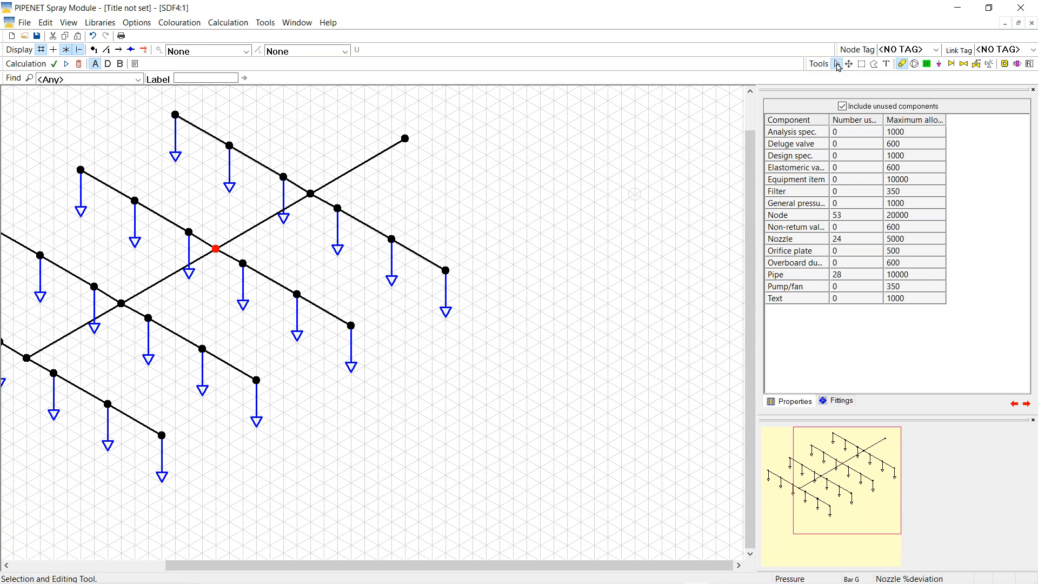
pyautogui.click(404, 139)
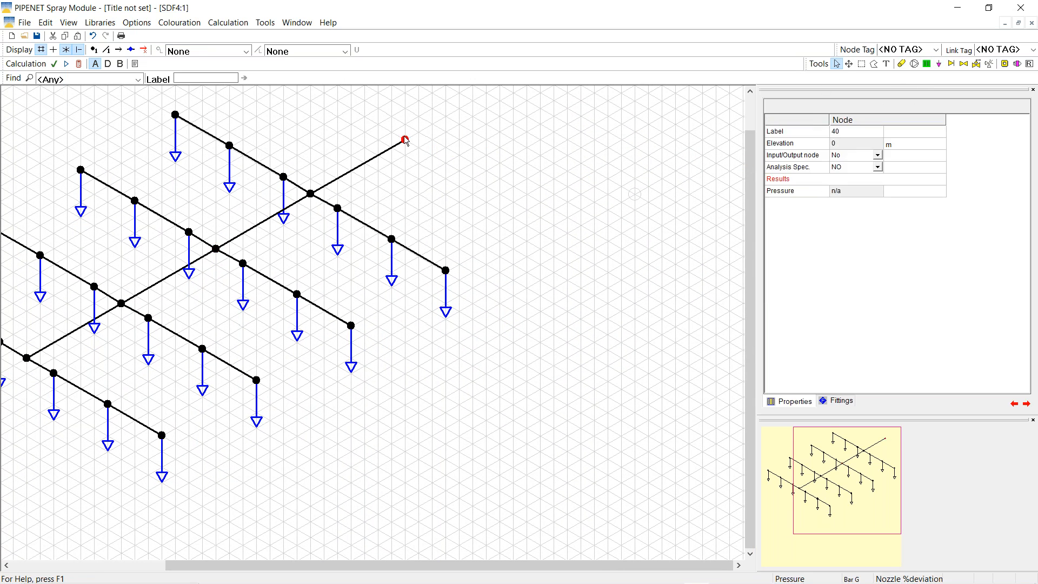
# Make node 40 an input node
pyautogui.click(878, 157)
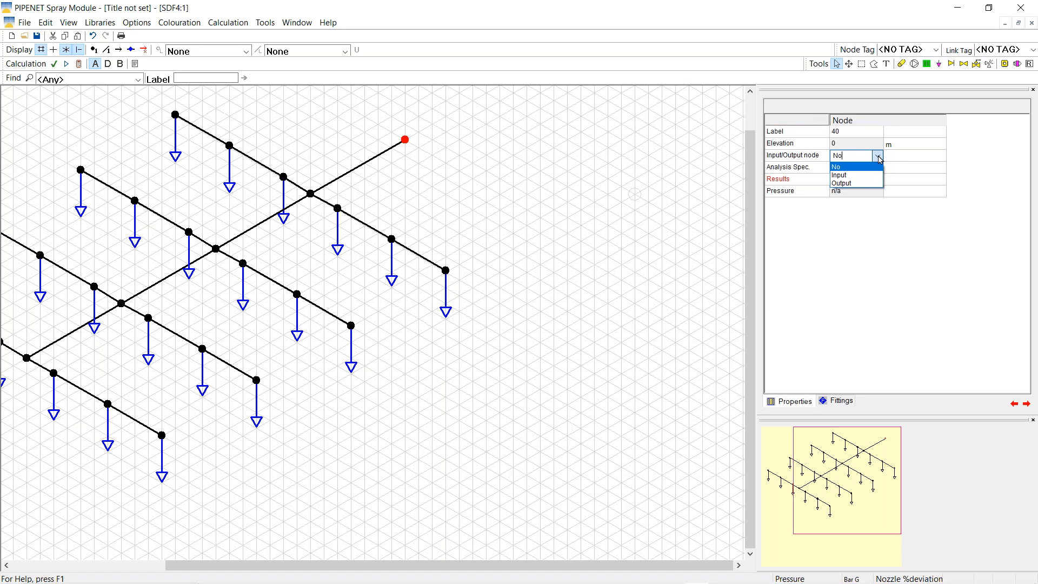
pyautogui.click(847, 174)
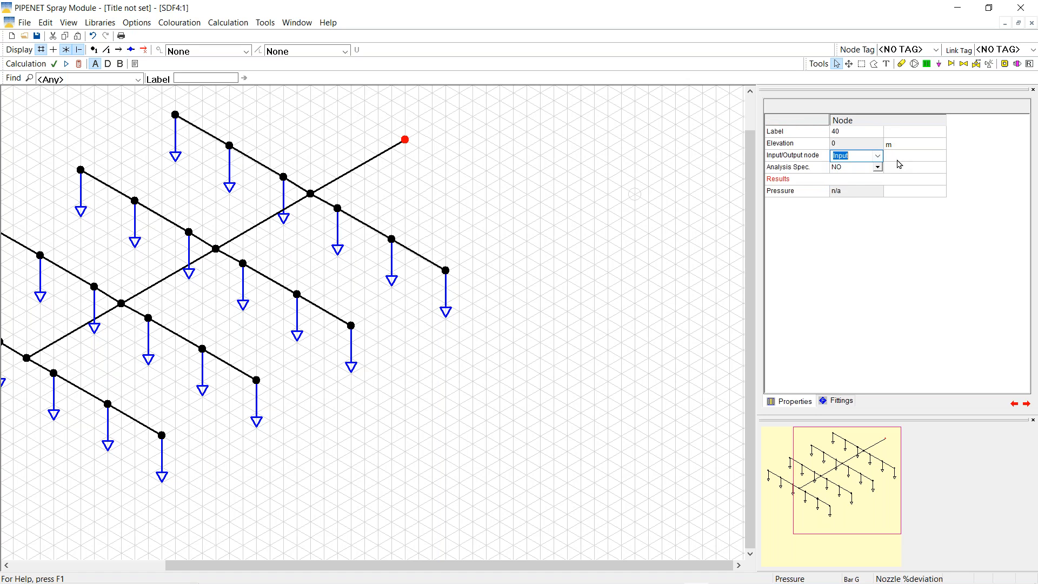
pyautogui.click(613, 156)
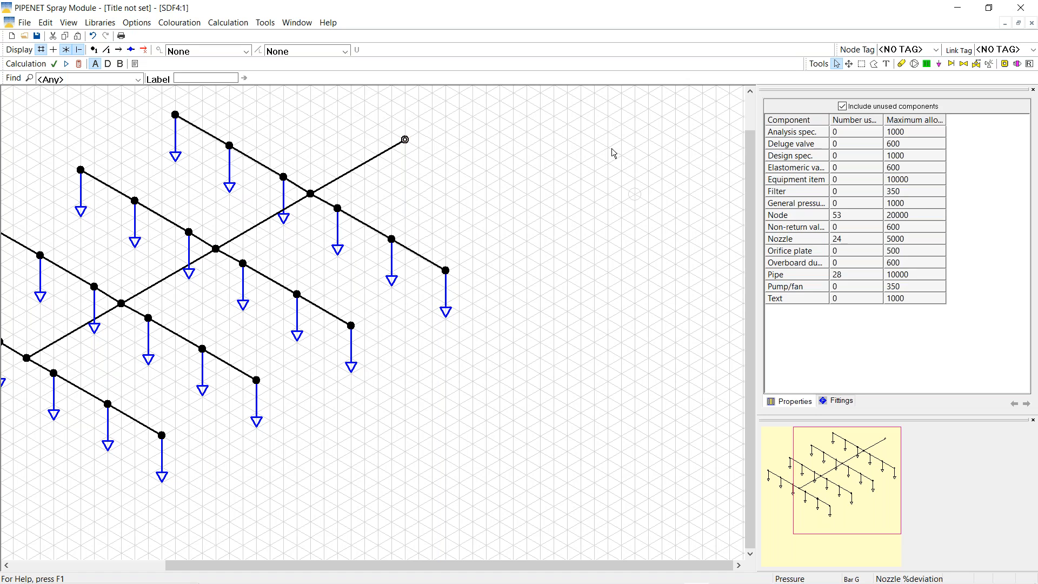
# Run a Most Remote Nozzle calculation and check node 40: 2.10406 Bar G, -1605.5 l/min
pyautogui.click(228, 24)
pyautogui.click(261, 50)
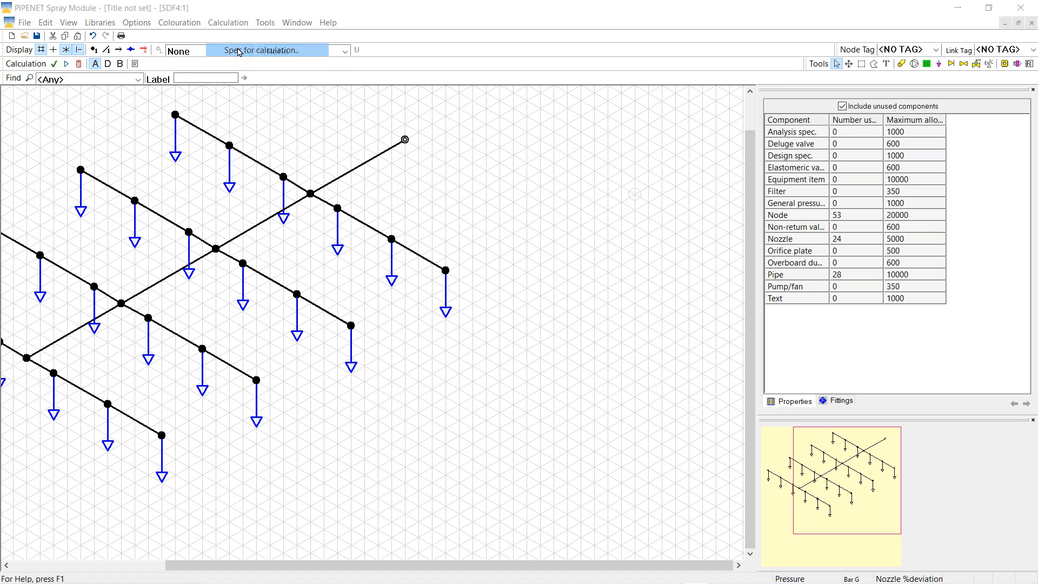
pyautogui.click(319, 231)
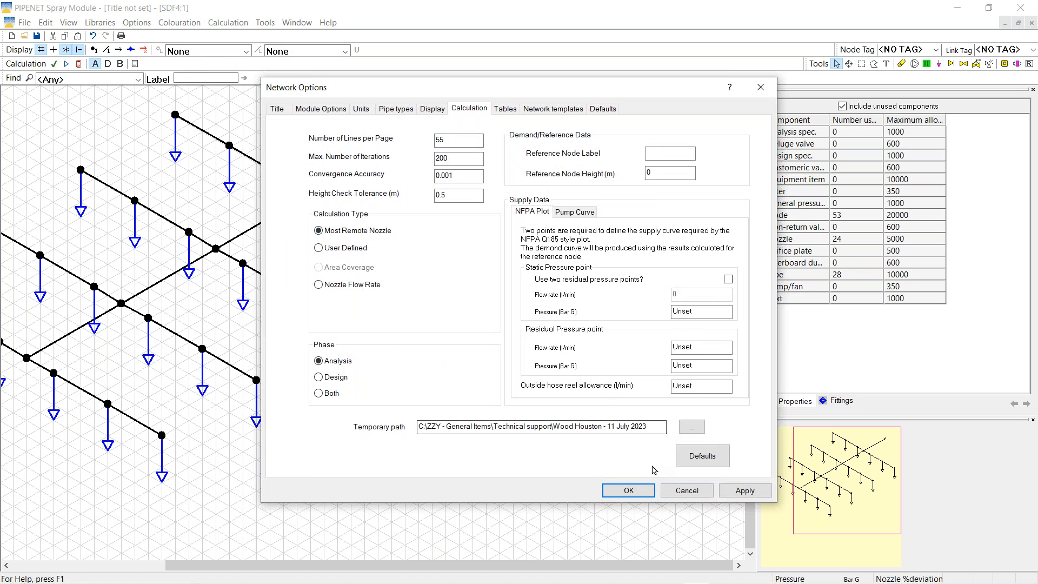
pyautogui.click(629, 491)
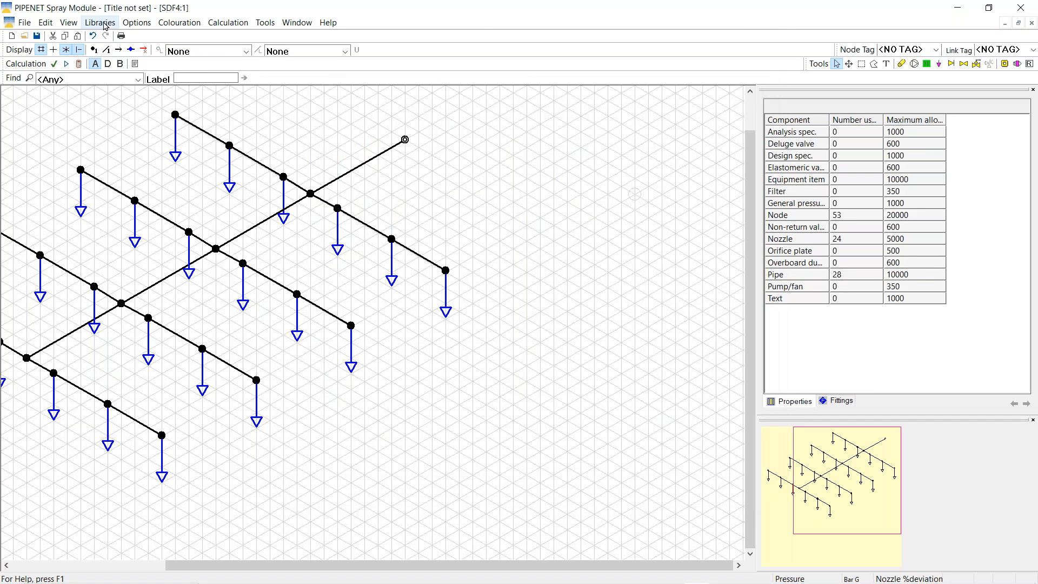
pyautogui.click(79, 64)
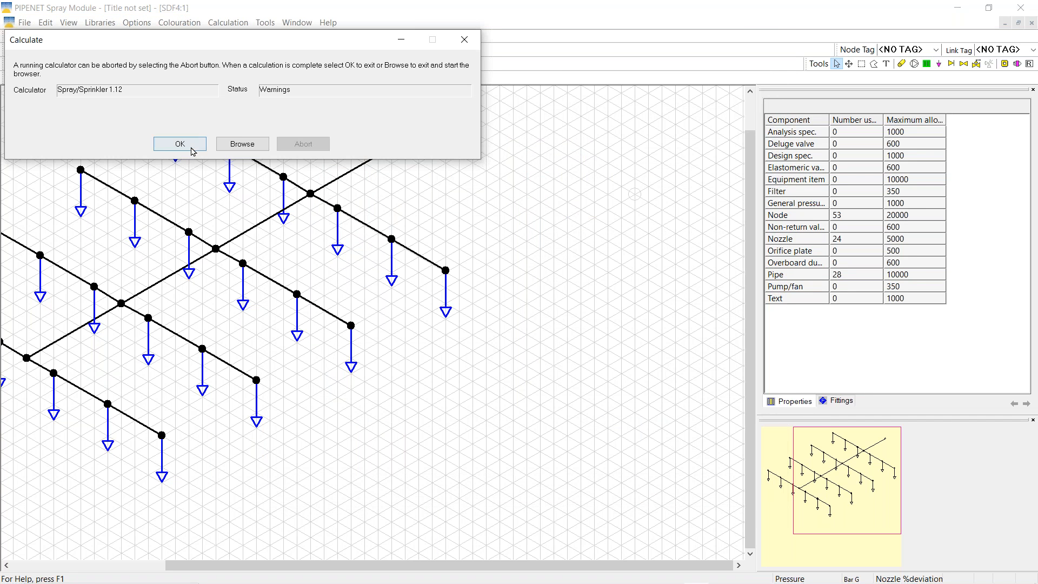
pyautogui.click(183, 145)
pyautogui.click(405, 140)
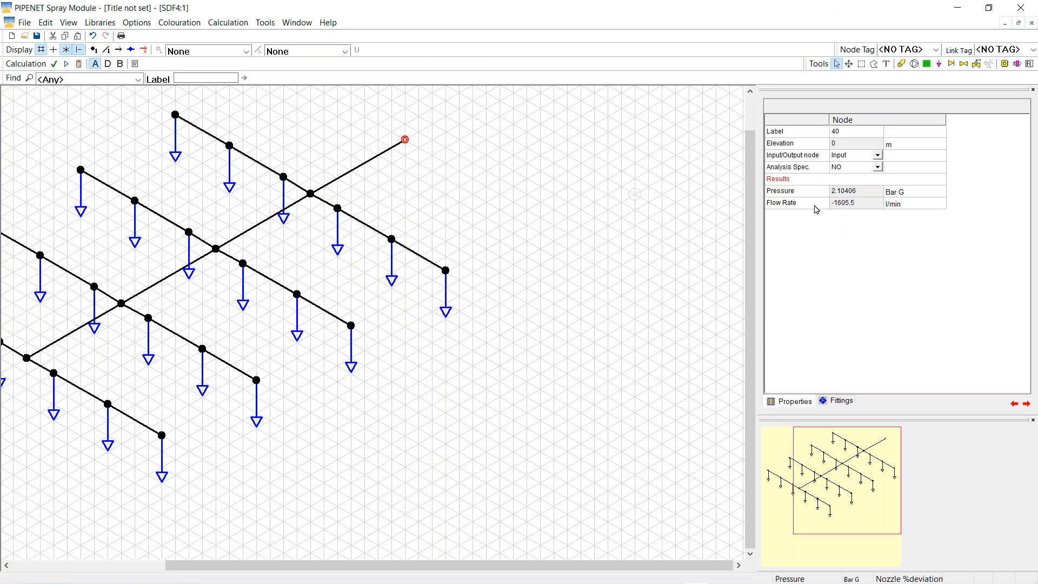
pyautogui.rightClick(357, 173)
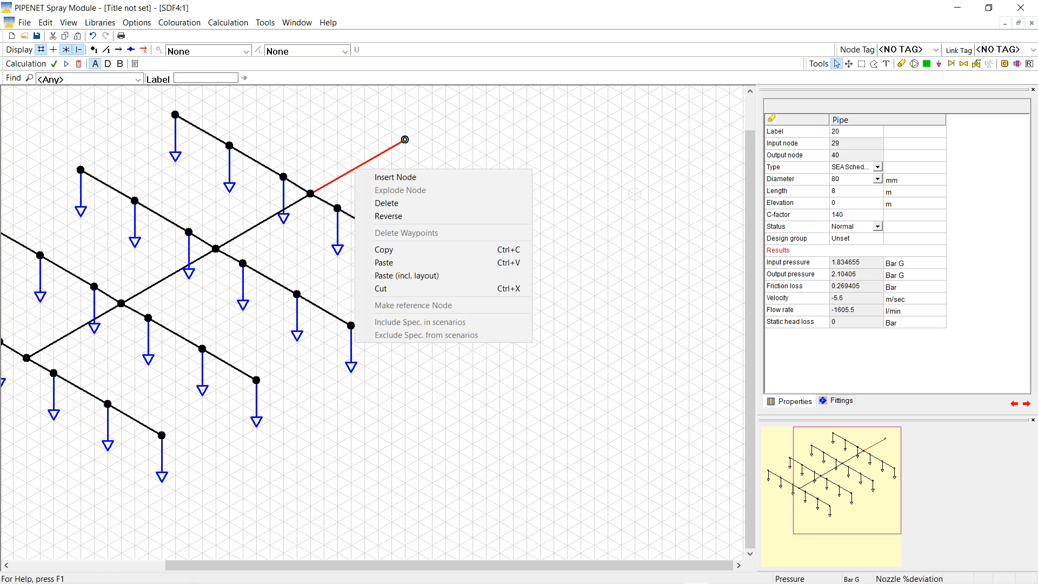
# Reverse pipe 20 so it runs from node 40 and recalculate the network
pyautogui.click(381, 218)
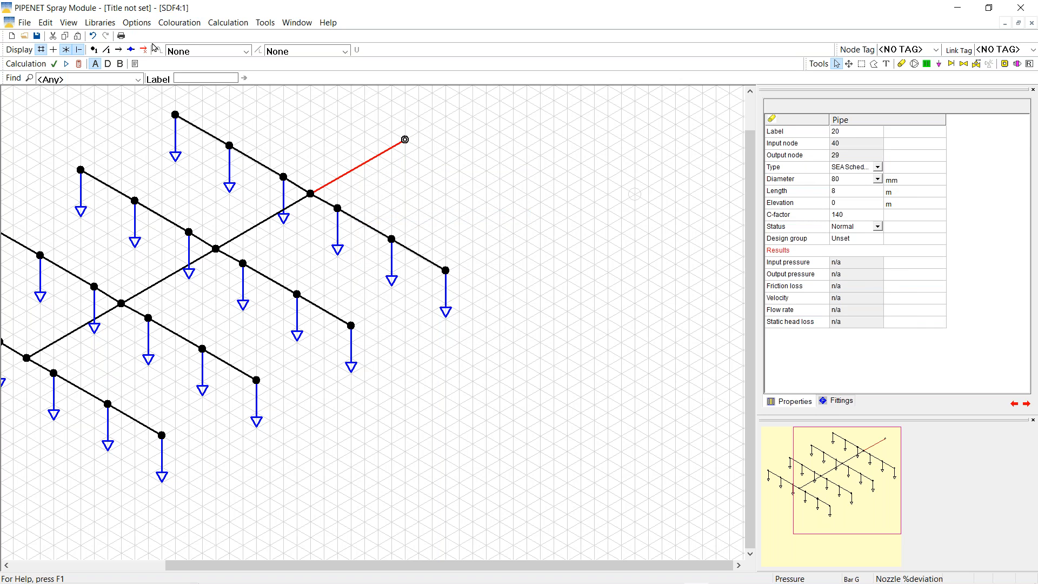
pyautogui.click(78, 64)
pyautogui.click(194, 145)
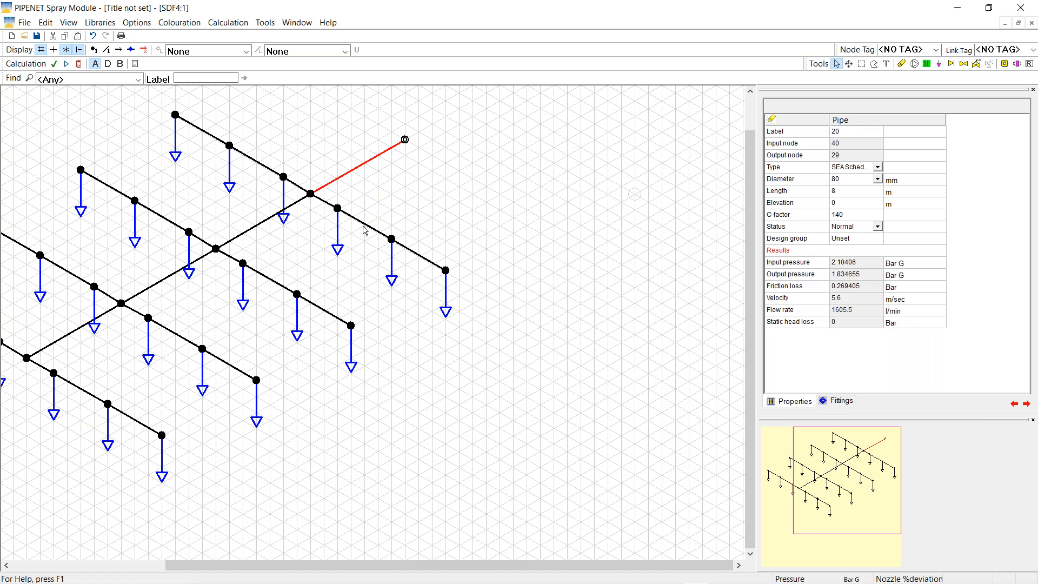
# Add two bend points along pipe 21
pyautogui.moveTo(256, 225); pyautogui.dragTo(255, 242)
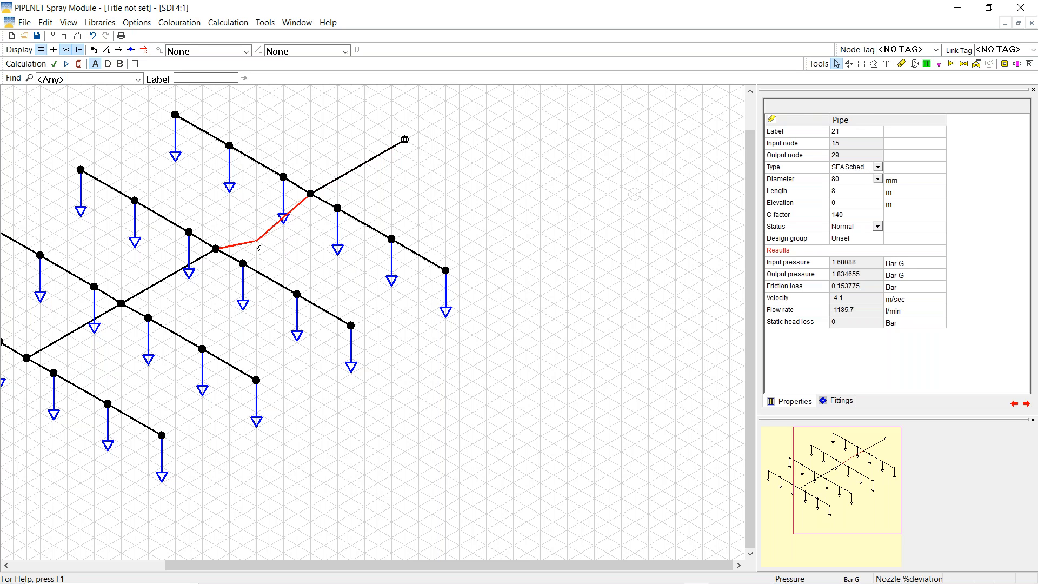
pyautogui.click(243, 240)
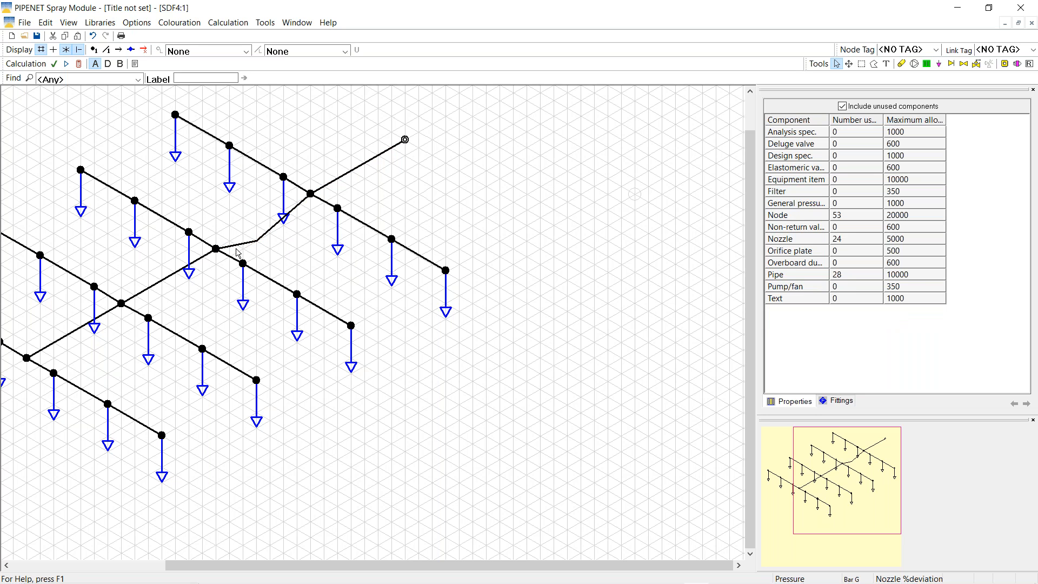
pyautogui.click(240, 245)
pyautogui.moveTo(240, 245); pyautogui.dragTo(258, 225)
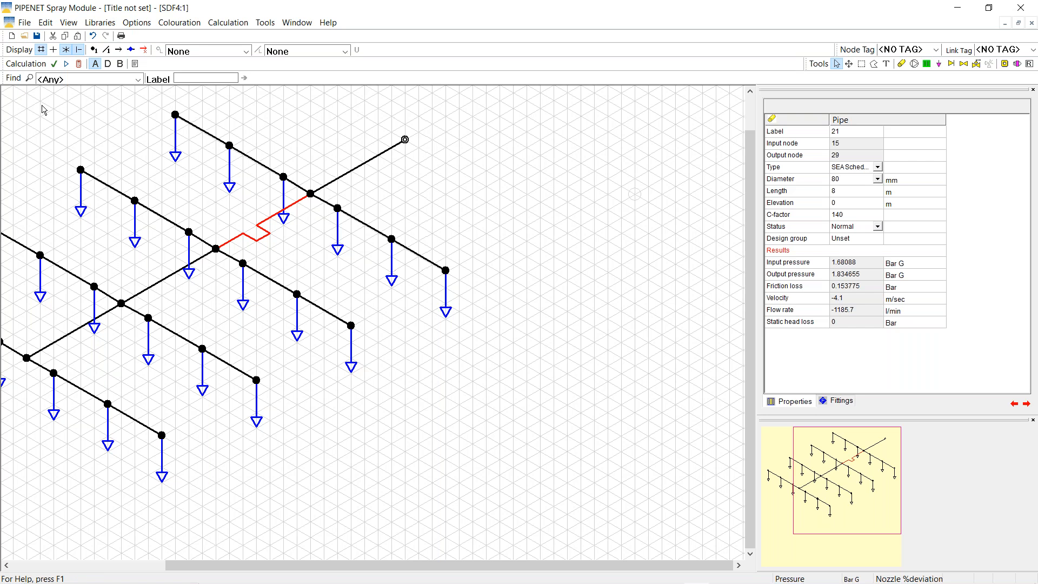
pyautogui.click(24, 36)
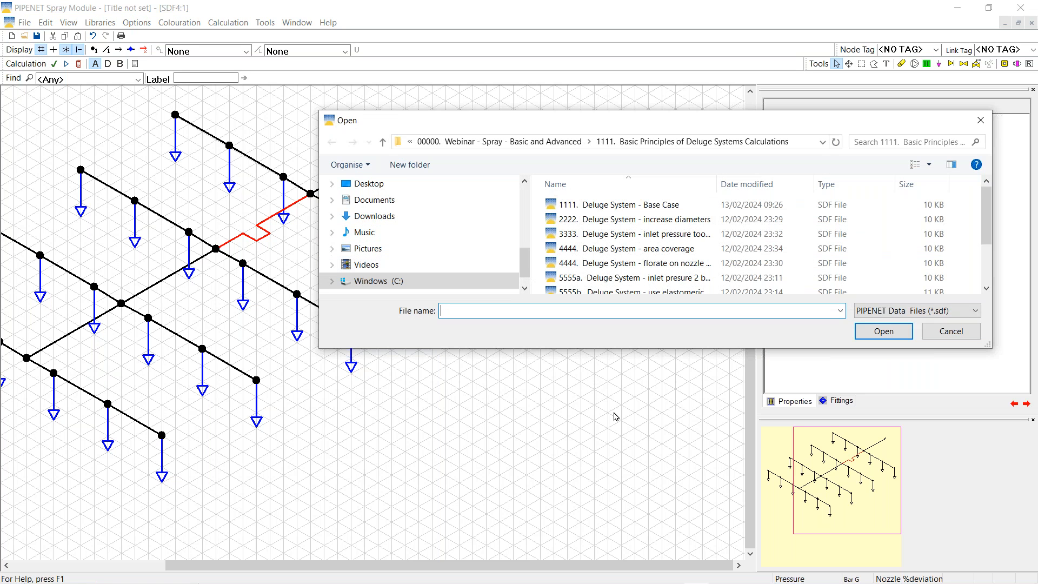
# Open the Firewater Ringmain base case from the 2222 ringmain folder, discarding changes, maximized and scaled to fit
pyautogui.click(532, 145)
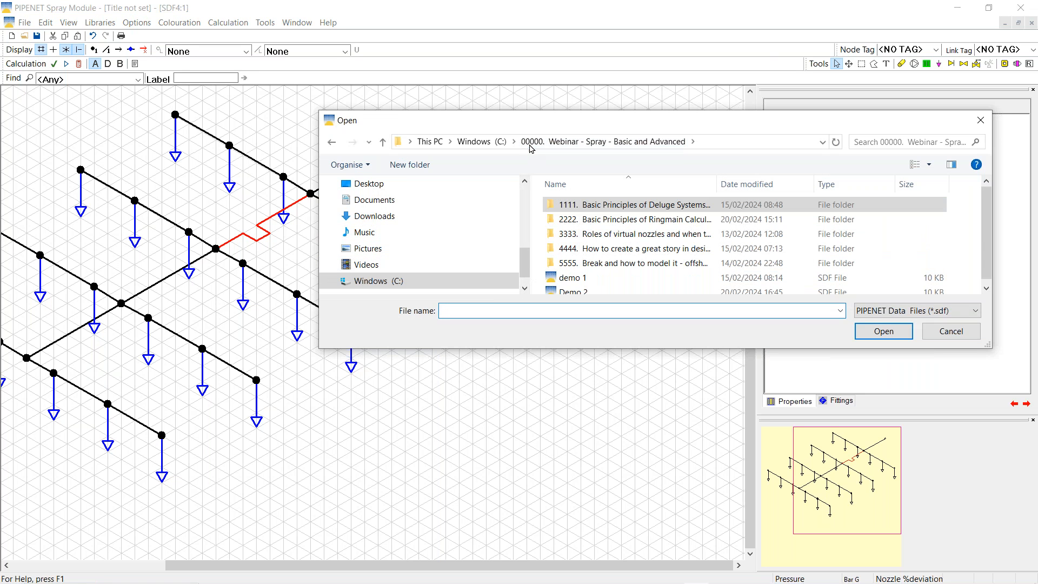
pyautogui.doubleClick(634, 222)
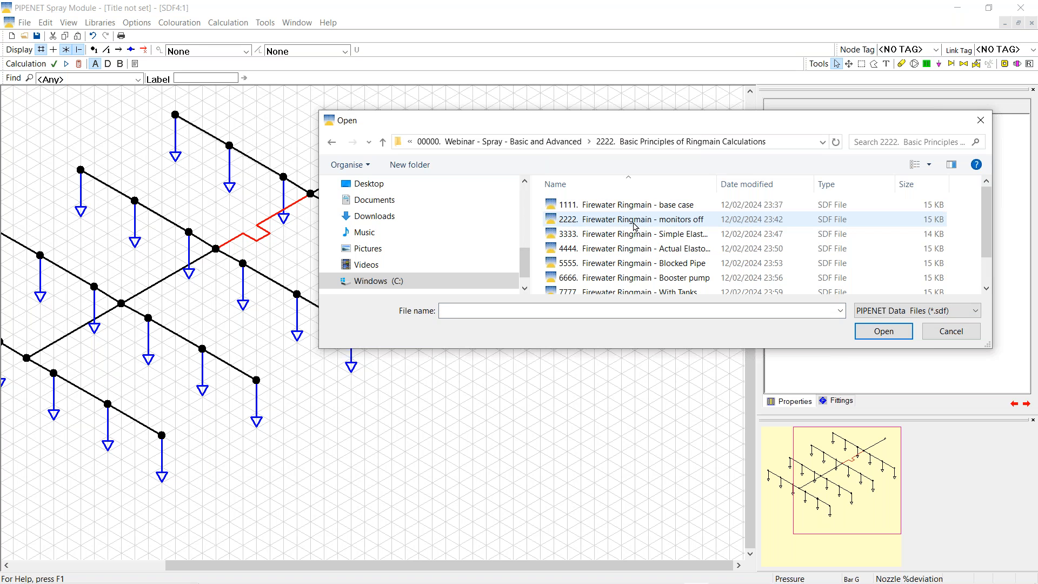
pyautogui.click(623, 206)
pyautogui.doubleClick(624, 206)
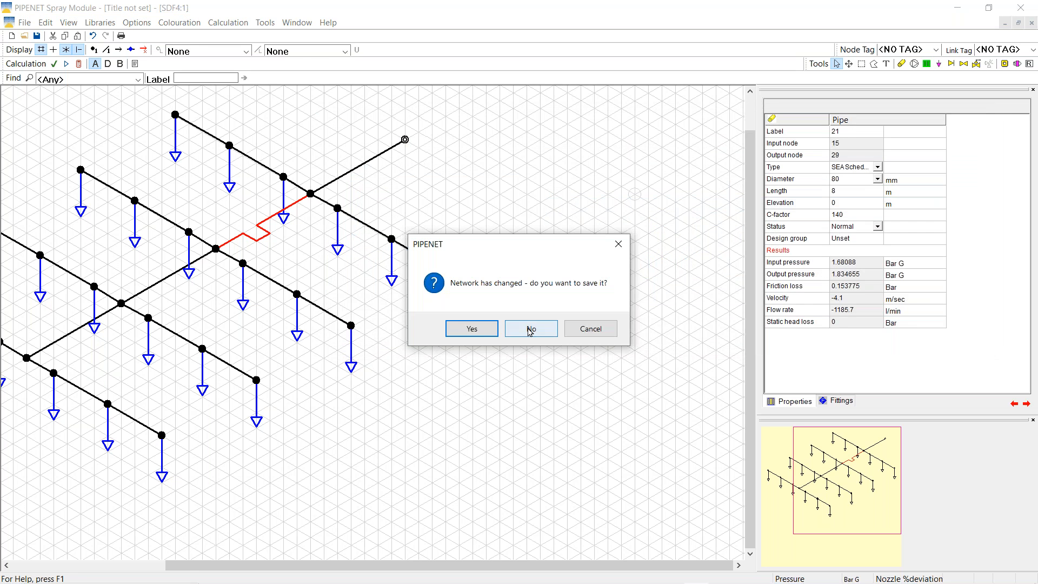
pyautogui.click(529, 327)
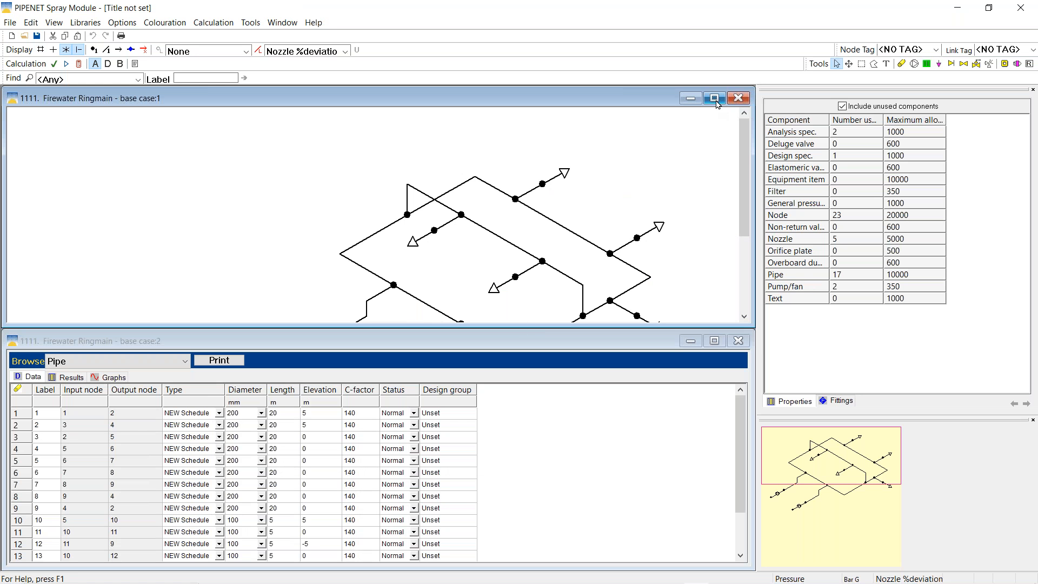
pyautogui.click(715, 101)
pyautogui.rightClick(287, 144)
pyautogui.click(335, 247)
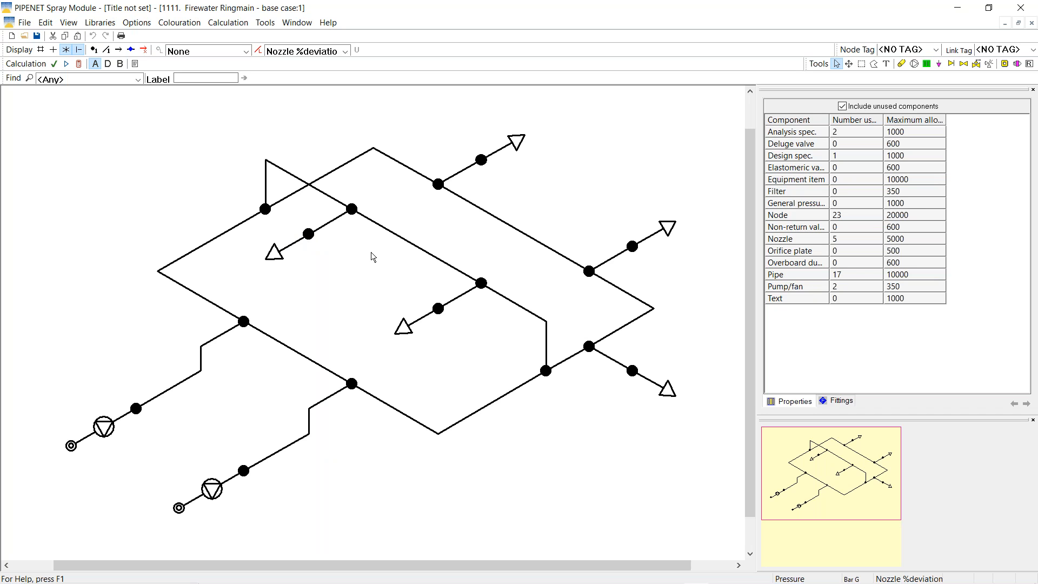
# Turn the nozzle deviation colouring off and check the top nozzle's K factor and required flow
pyautogui.click(503, 153)
pyautogui.click(345, 52)
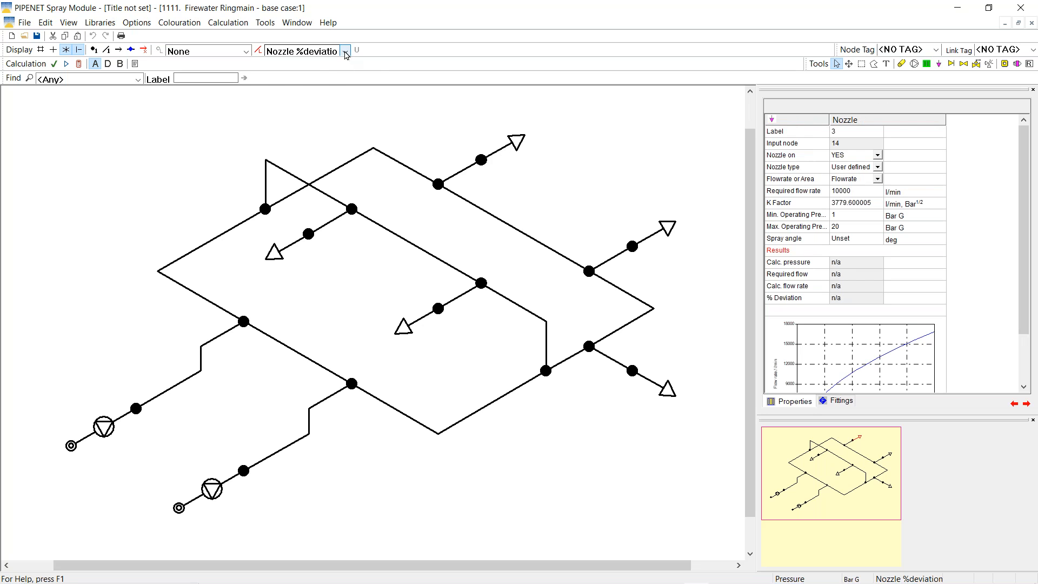
pyautogui.click(304, 65)
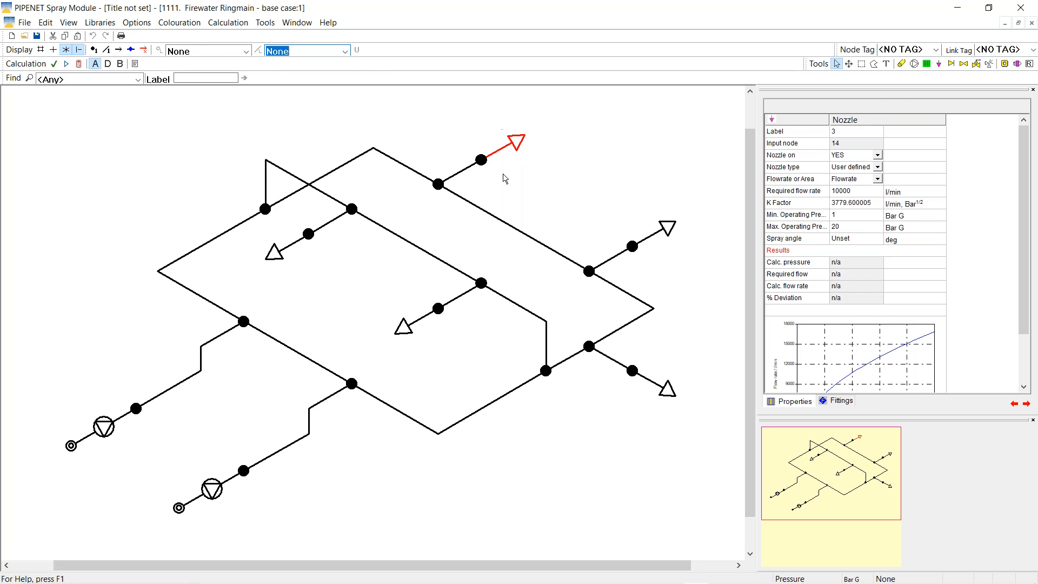
pyautogui.click(792, 203)
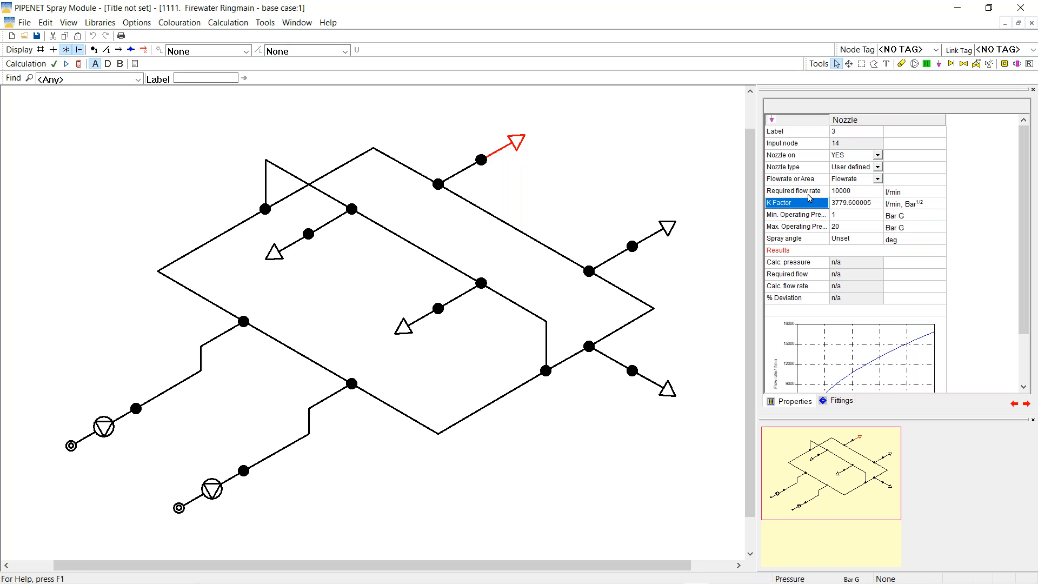
pyautogui.click(811, 195)
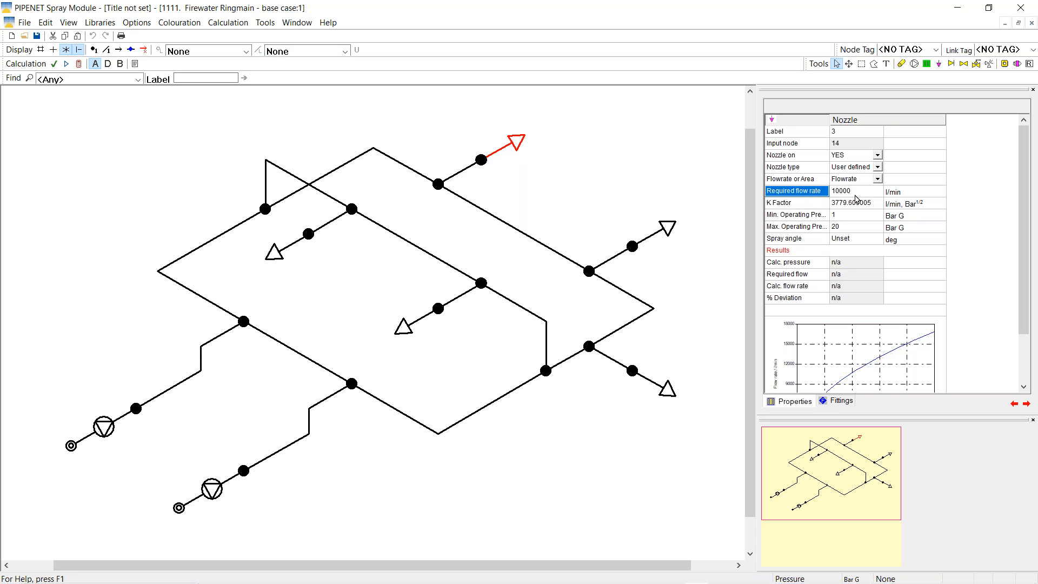
# Change the volumetric flow unit to US gal/min
pyautogui.click(130, 23)
pyautogui.click(153, 63)
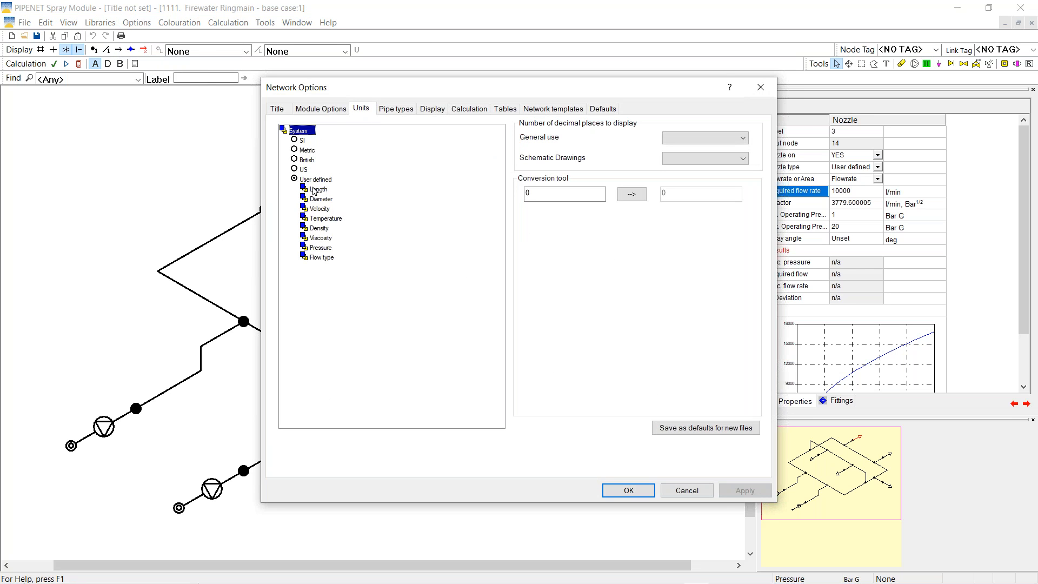
pyautogui.doubleClick(323, 258)
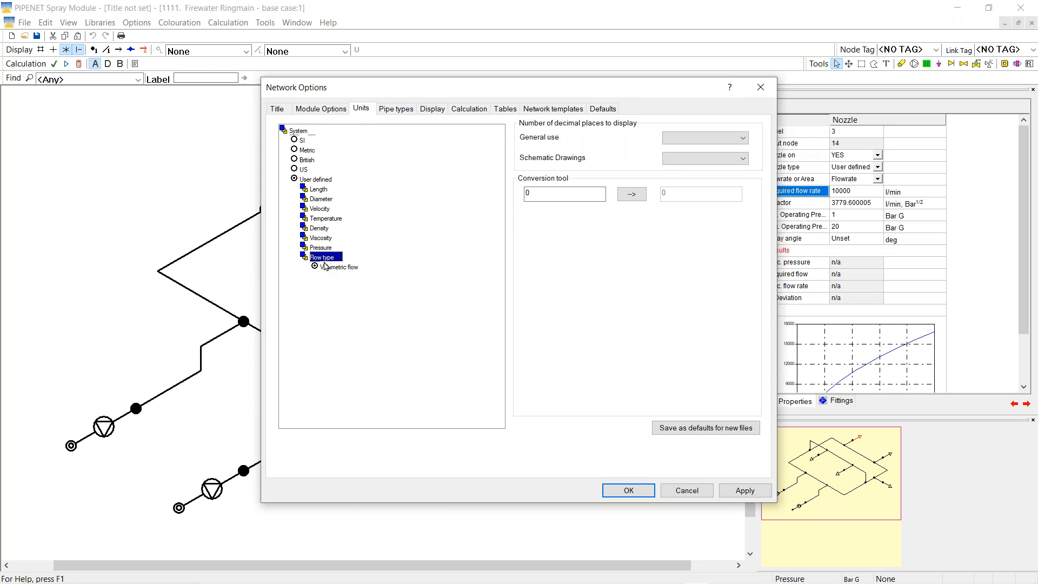
pyautogui.doubleClick(339, 267)
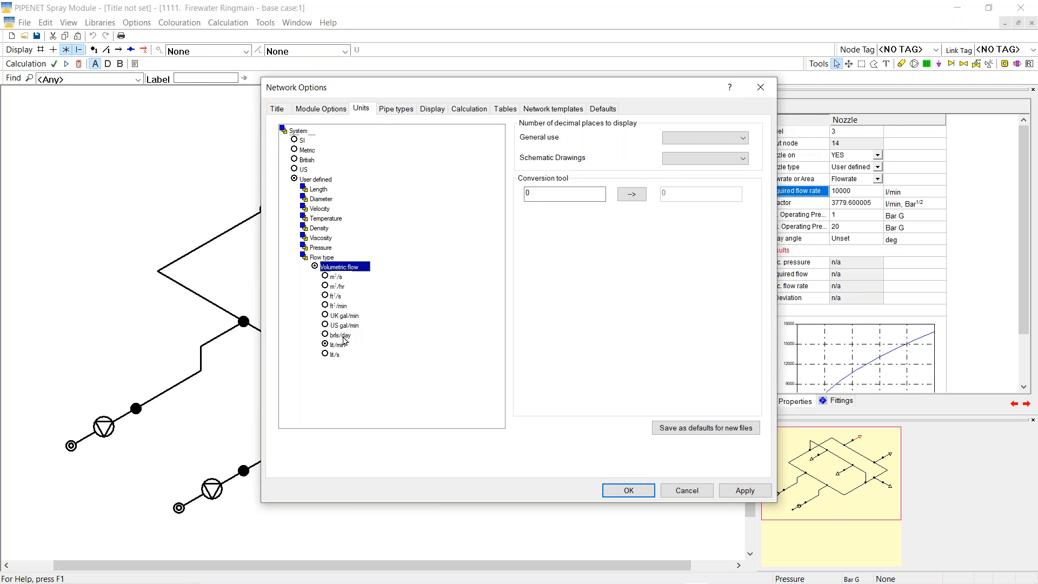
pyautogui.click(326, 324)
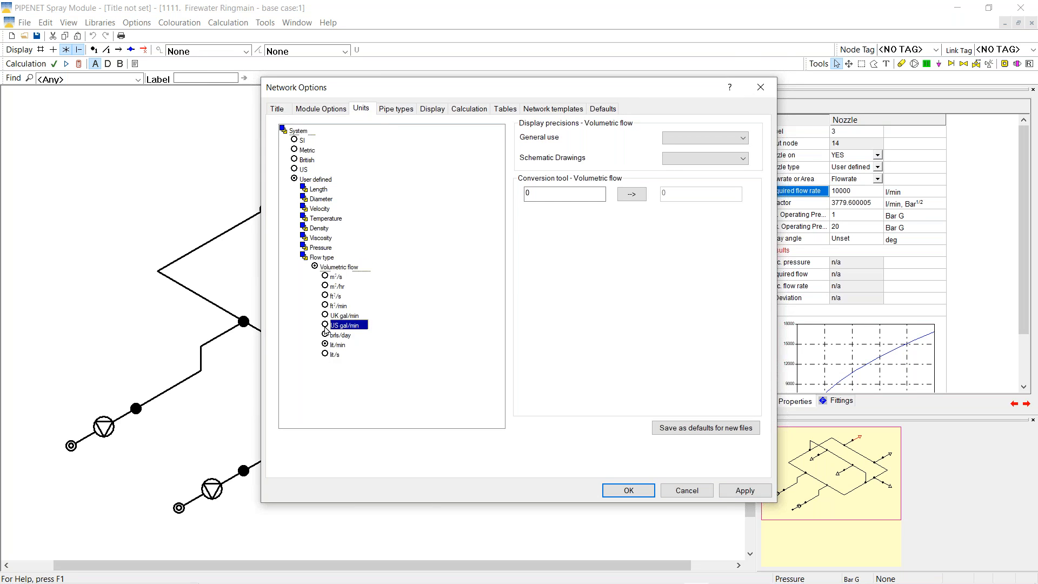
pyautogui.click(614, 488)
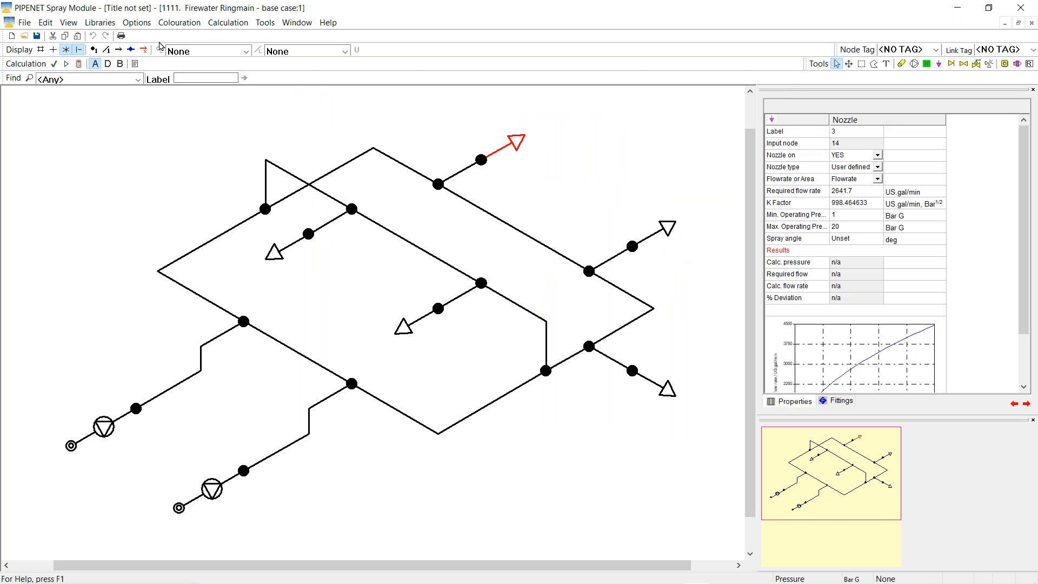
# Change the volumetric flow unit back to lit/min
pyautogui.click(136, 24)
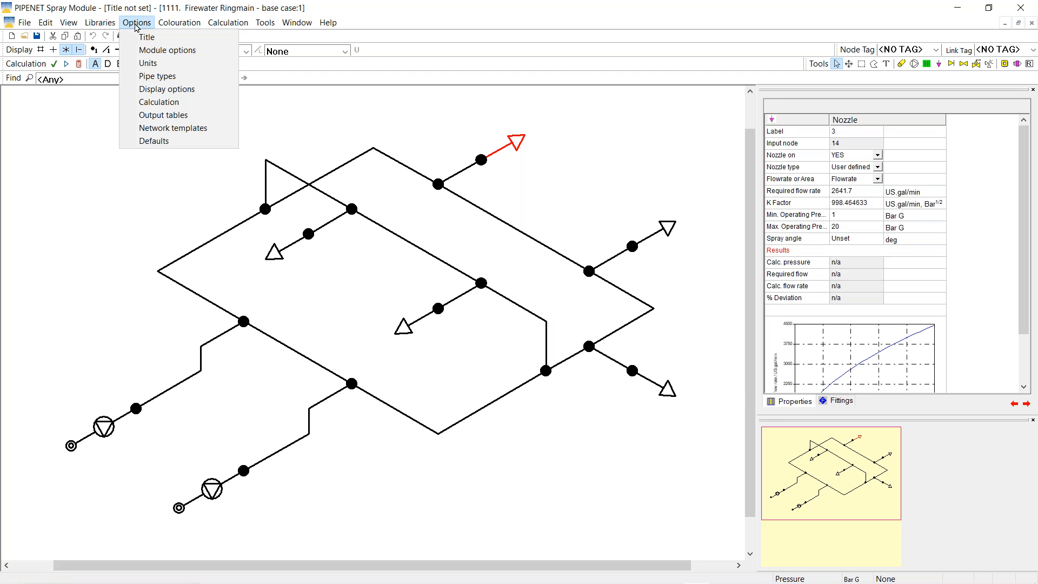
pyautogui.click(169, 64)
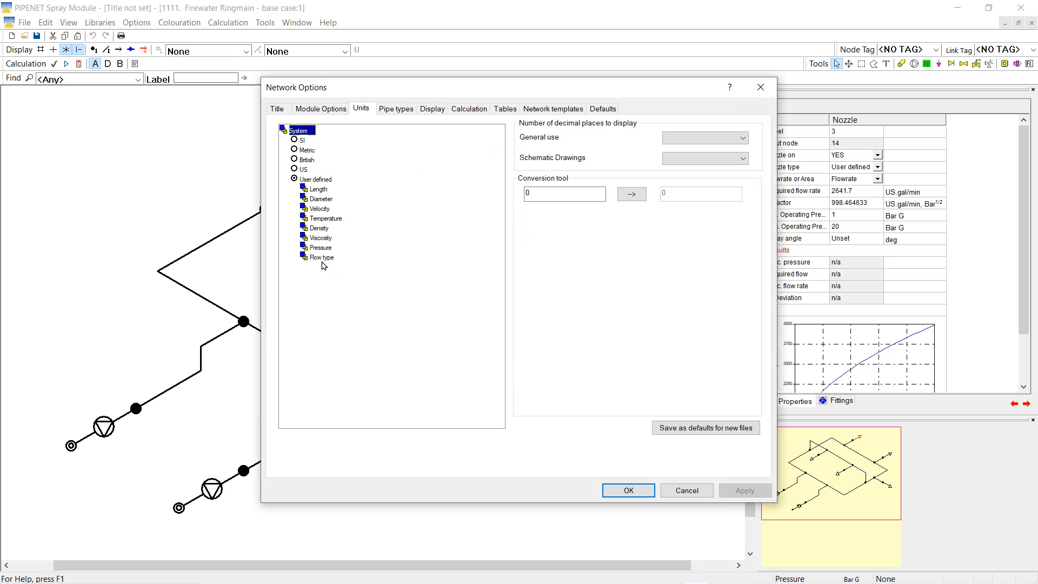
pyautogui.click(324, 259)
pyautogui.doubleClick(324, 260)
pyautogui.doubleClick(336, 267)
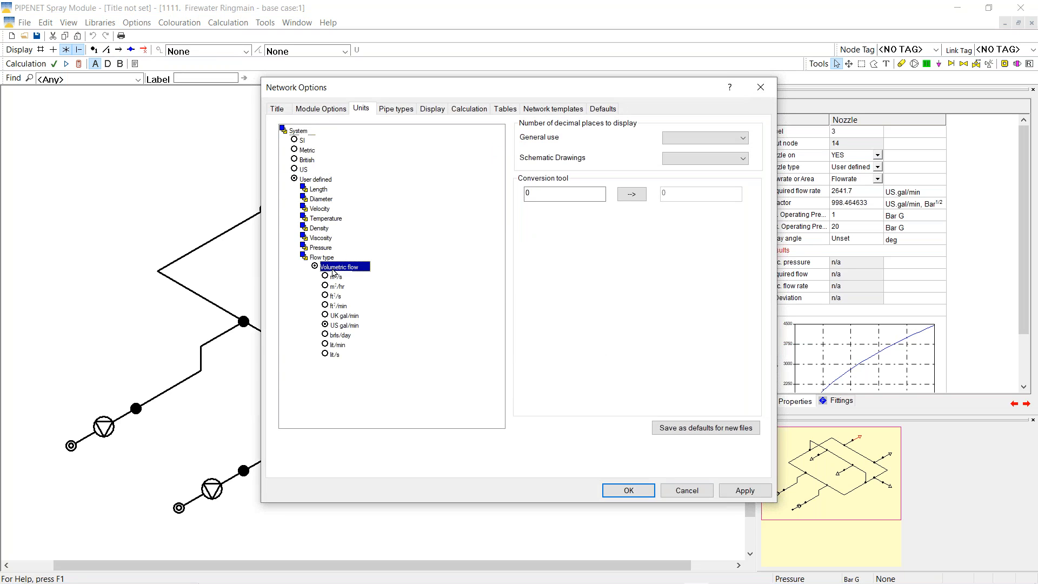
pyautogui.click(325, 344)
pyautogui.click(627, 490)
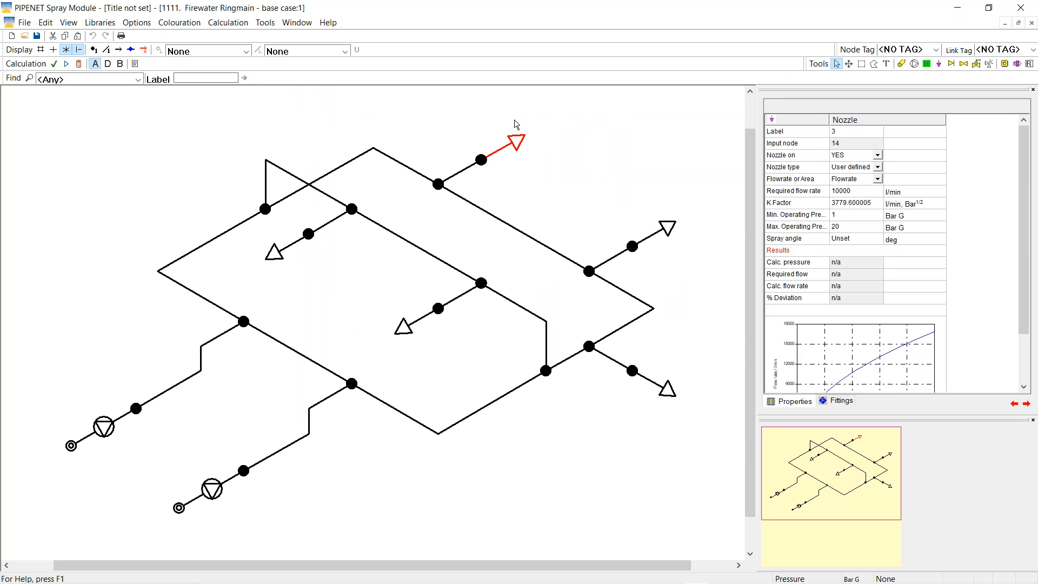
# Recalculate the ringmain and label nozzles with % deviation, ranging from -11.50 to 22.09
pyautogui.click(651, 242)
pyautogui.click(650, 384)
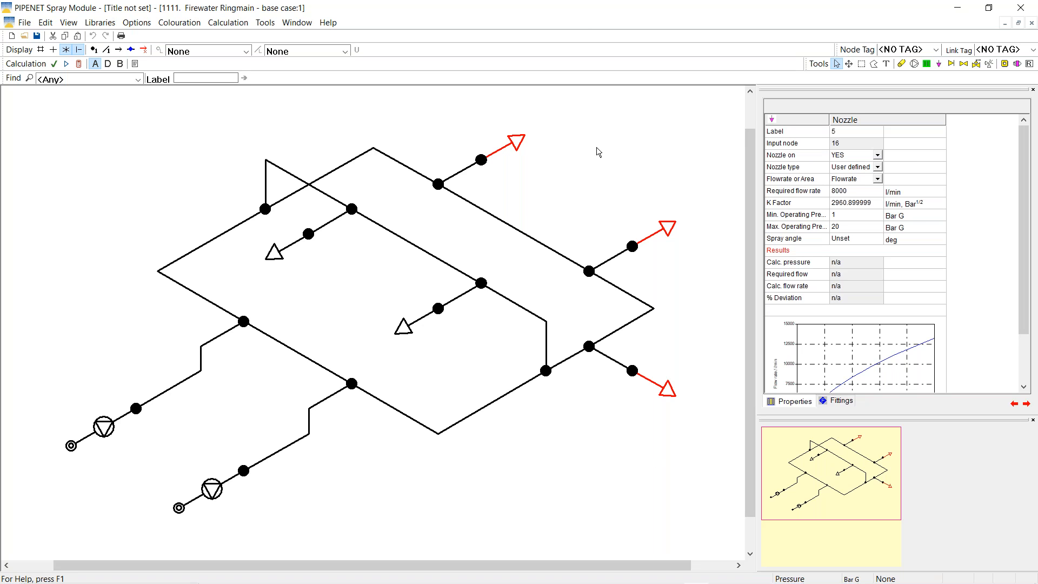
pyautogui.click(78, 65)
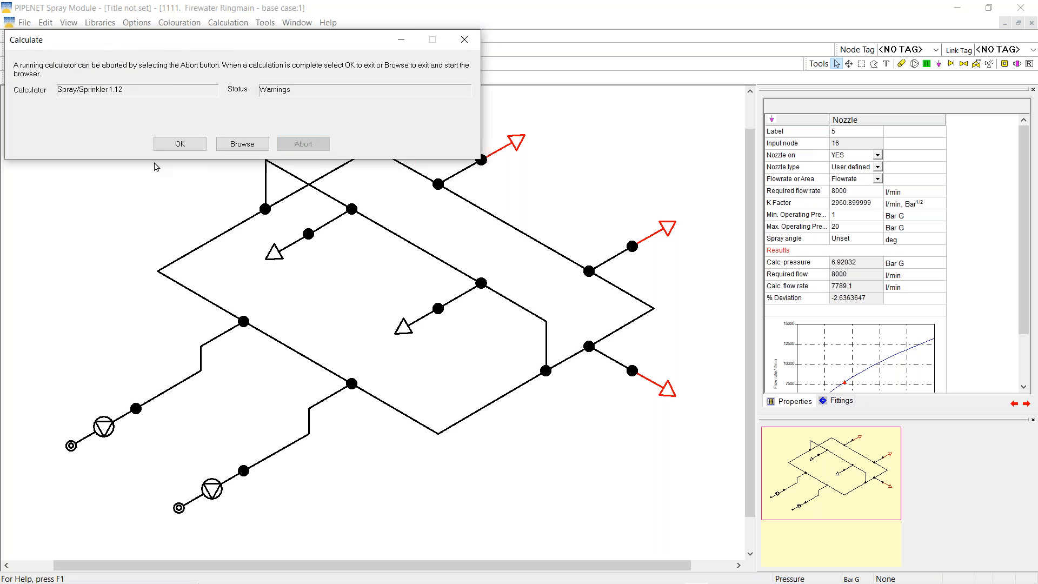
pyautogui.click(176, 145)
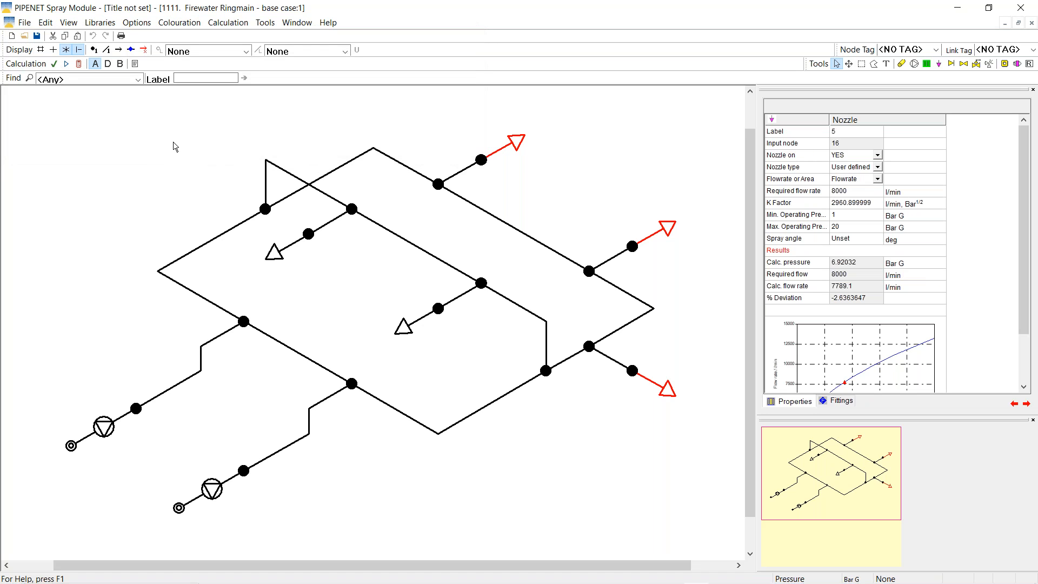
pyautogui.click(345, 51)
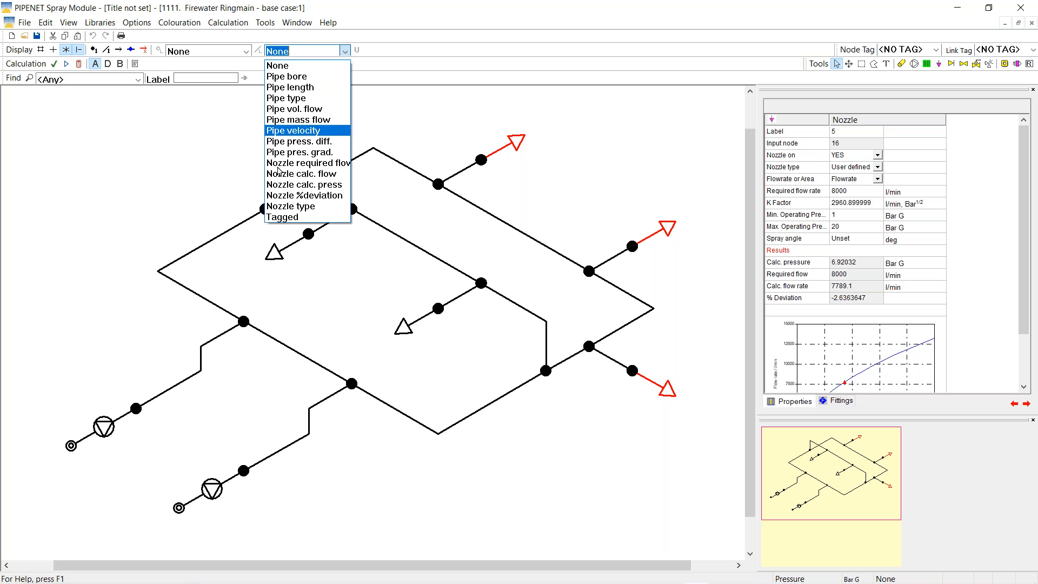
pyautogui.click(325, 197)
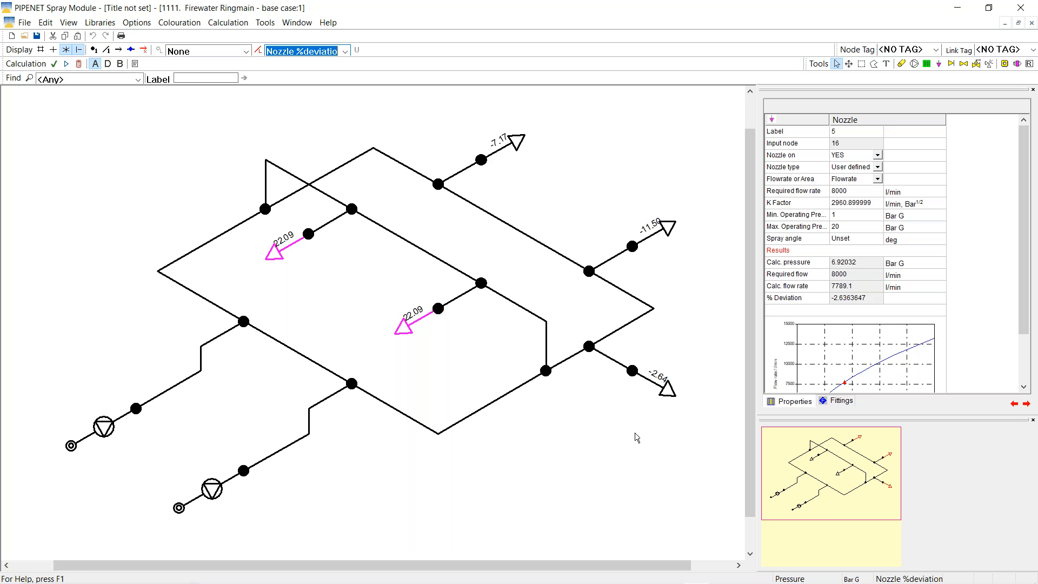
# Inspect nozzle 4's results, then nozzle 1's: 6104.6 l/min against 5000 required (22.09%)
pyautogui.click(652, 244)
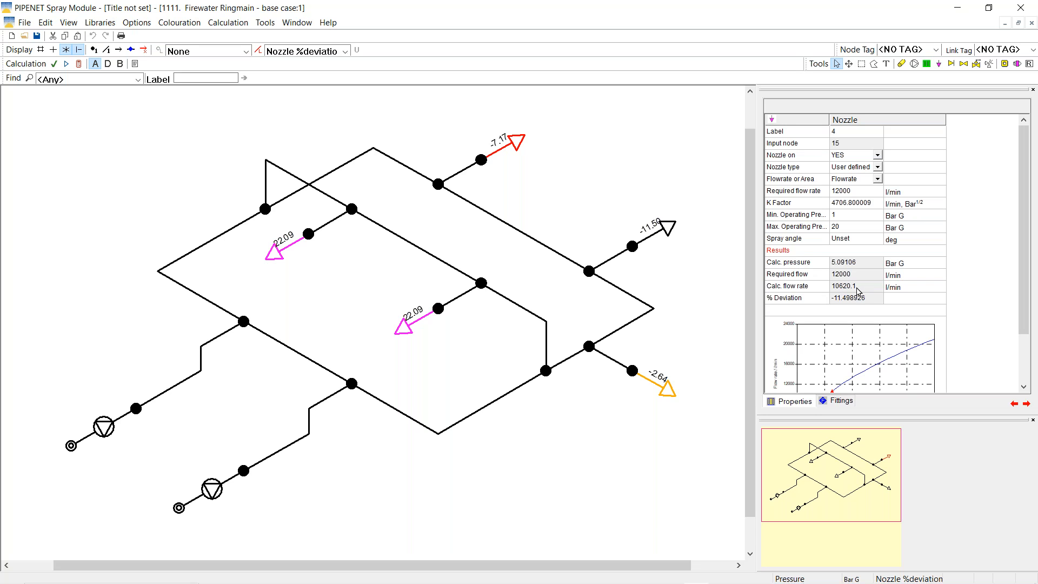
pyautogui.click(277, 254)
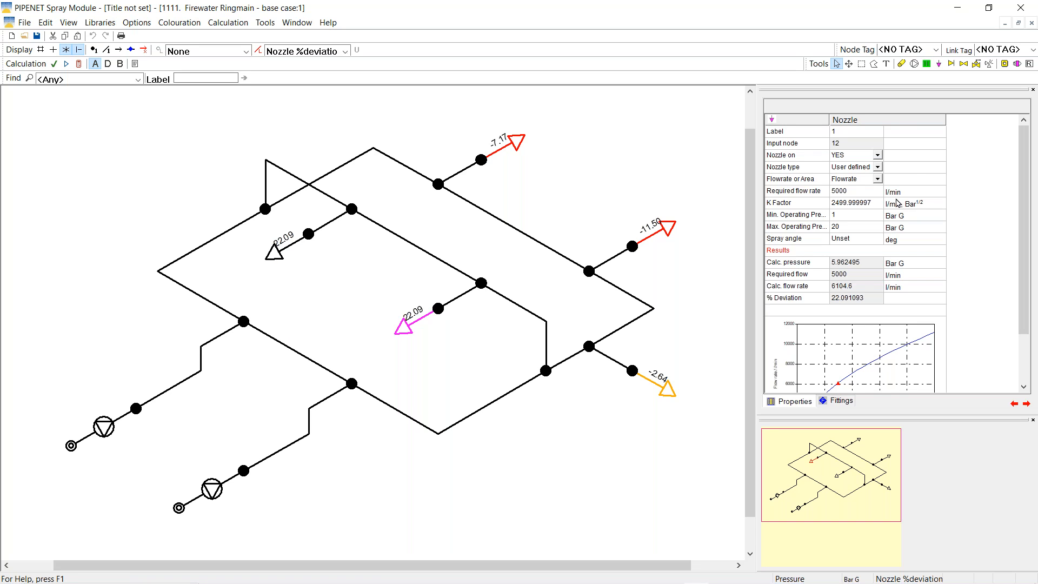
# Set Nozzle on to NO for nozzles 1 and 2, then recalculate the ringmain
pyautogui.click(878, 156)
pyautogui.click(878, 156)
pyautogui.click(843, 173)
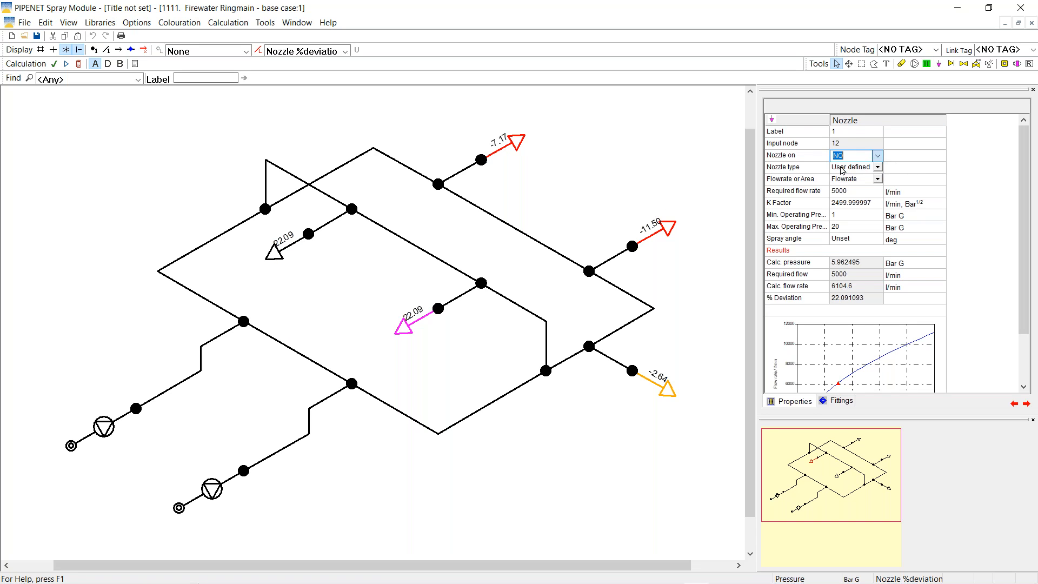
pyautogui.click(409, 331)
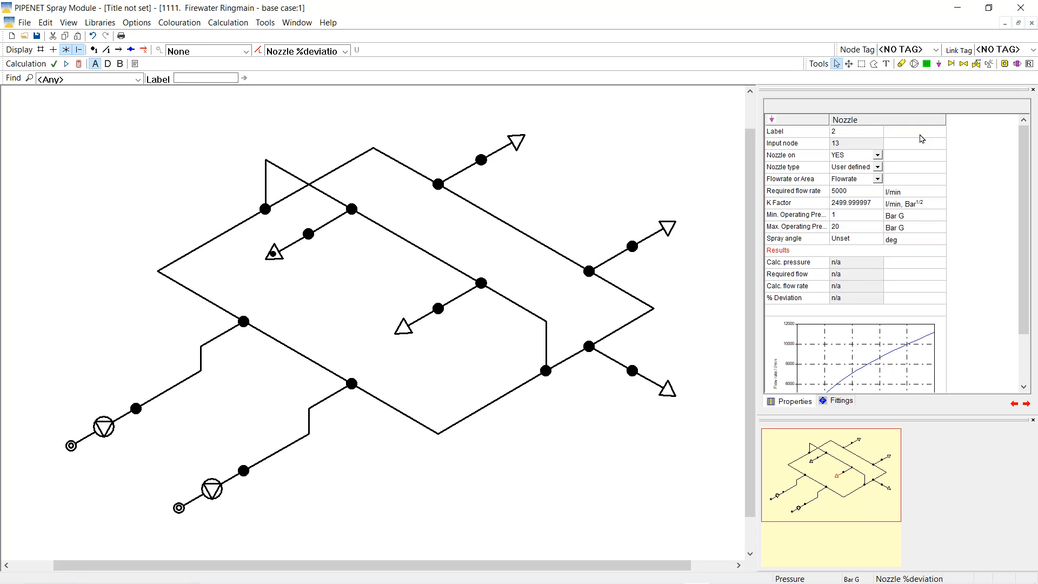
pyautogui.click(878, 156)
pyautogui.click(878, 157)
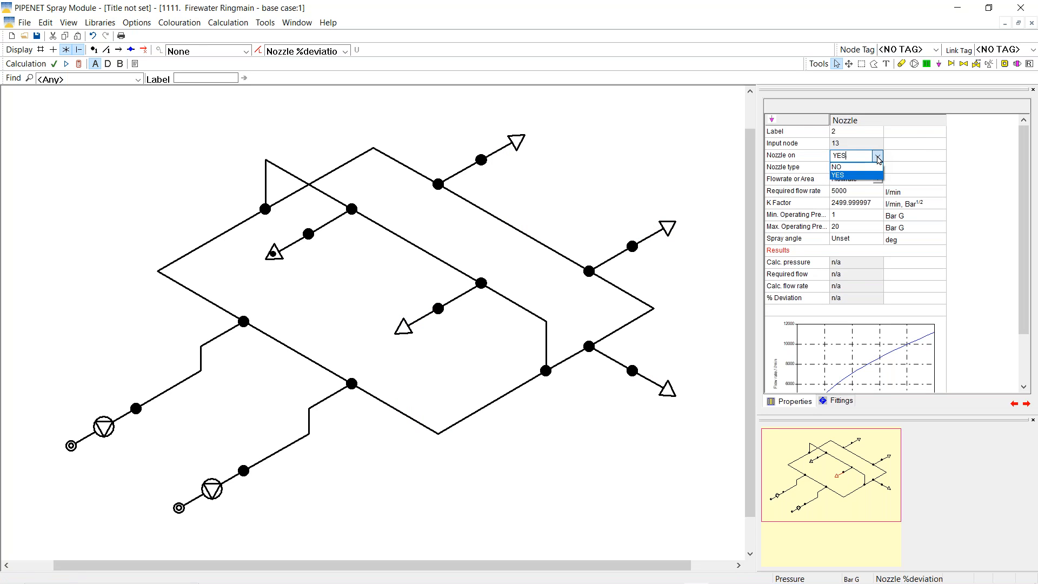
pyautogui.click(838, 167)
pyautogui.click(351, 303)
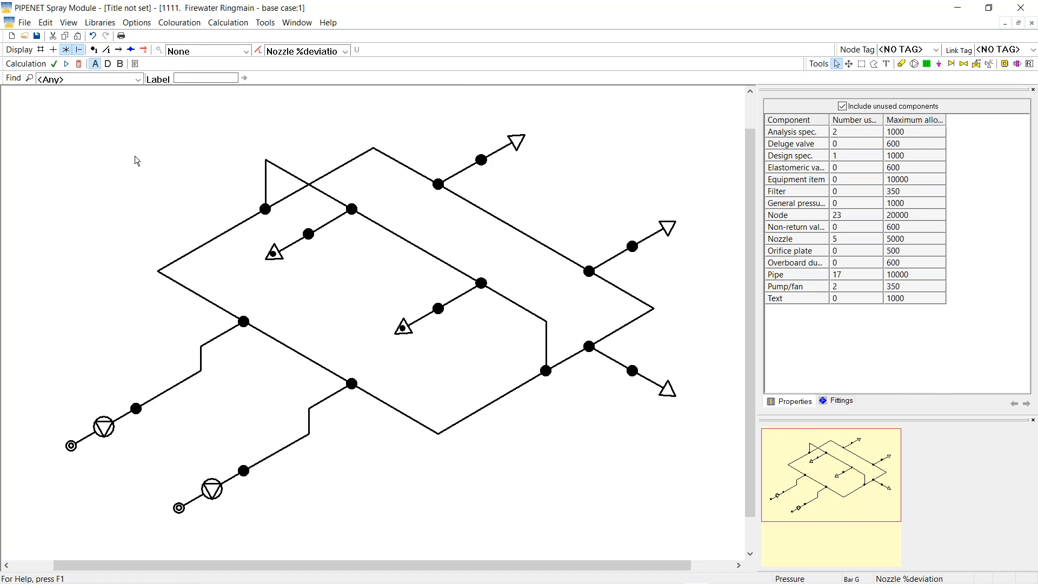
pyautogui.click(79, 64)
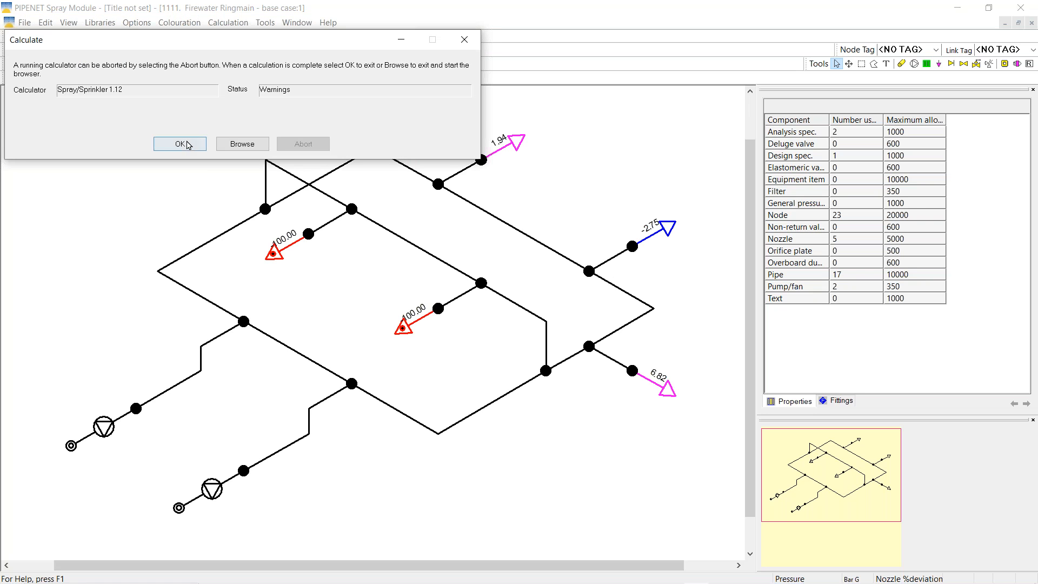
pyautogui.click(187, 143)
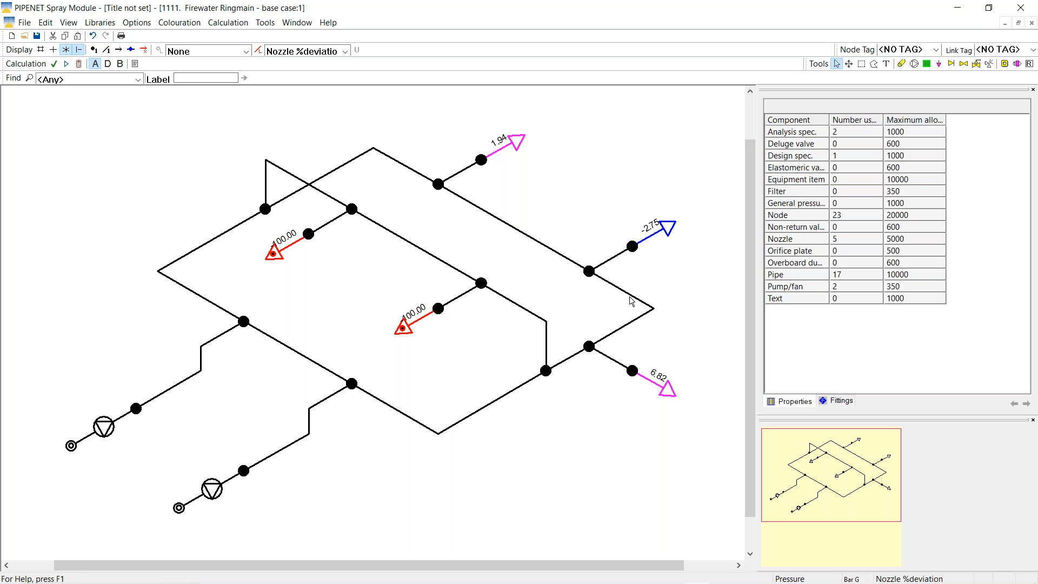
# Colour and label pipes by velocity, with the legend at the drawing's top right
pyautogui.click(346, 55)
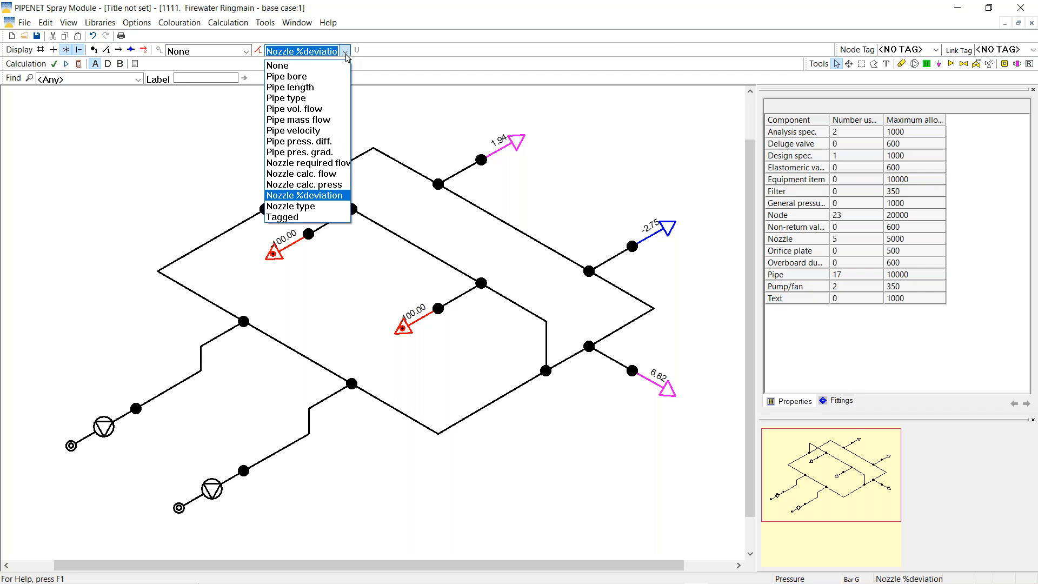
pyautogui.click(280, 143)
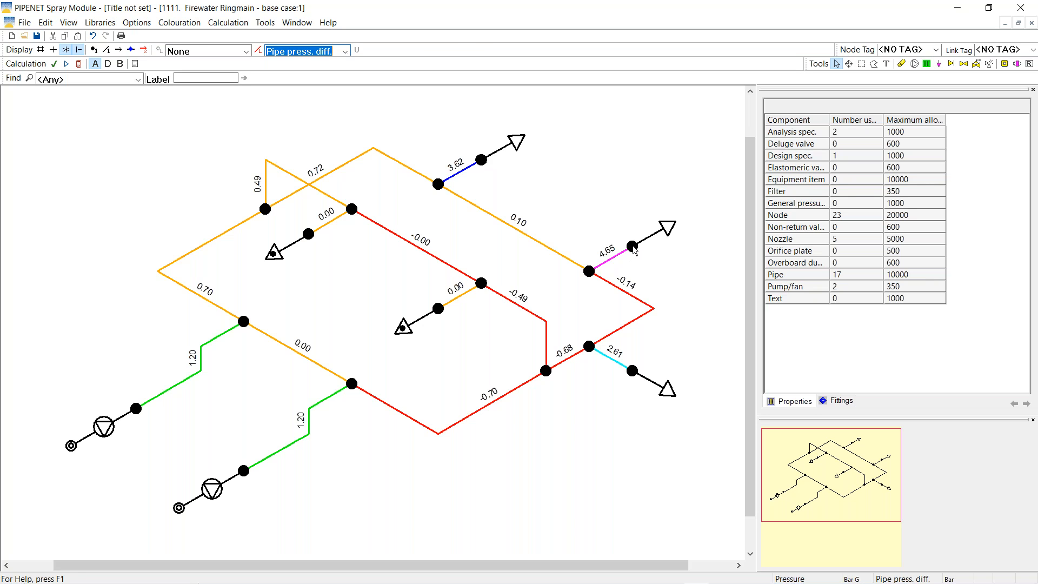
pyautogui.click(345, 51)
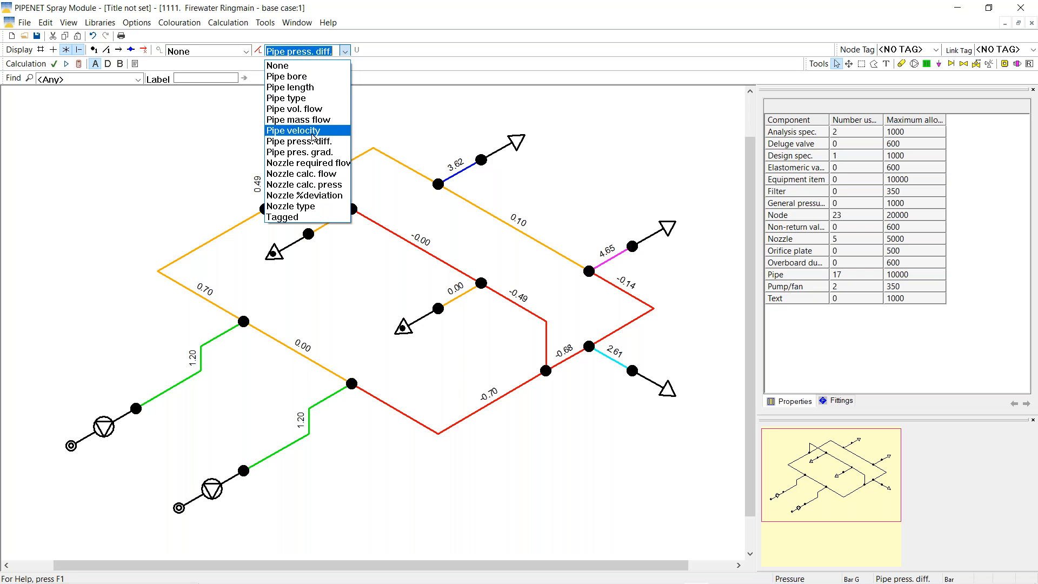
pyautogui.click(314, 132)
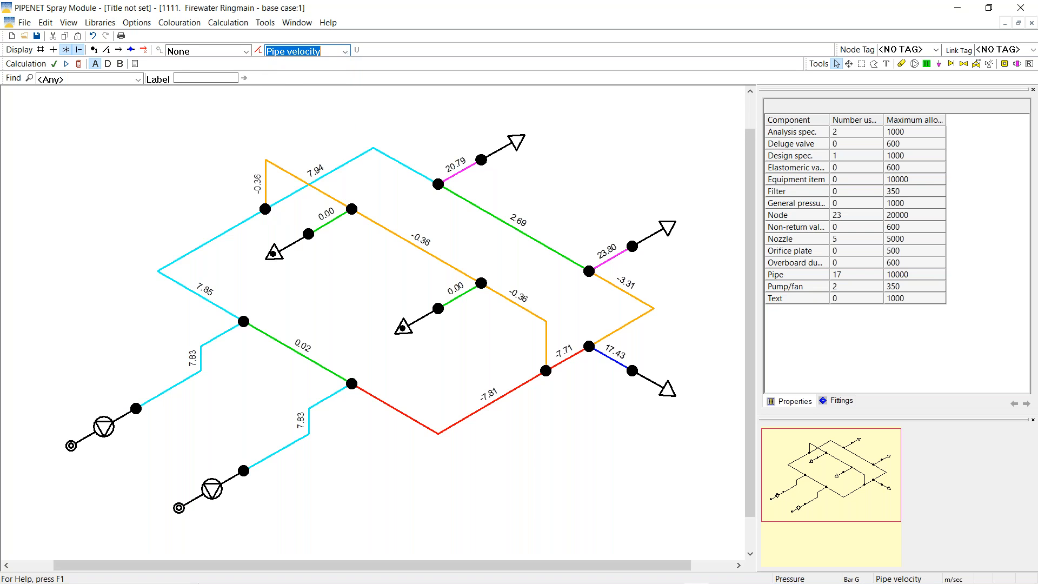
pyautogui.moveTo(84, 162); pyautogui.dragTo(705, 158)
# Colour and label nodes by pressure in Bar G, with the legend at the lower right
pyautogui.click(246, 51)
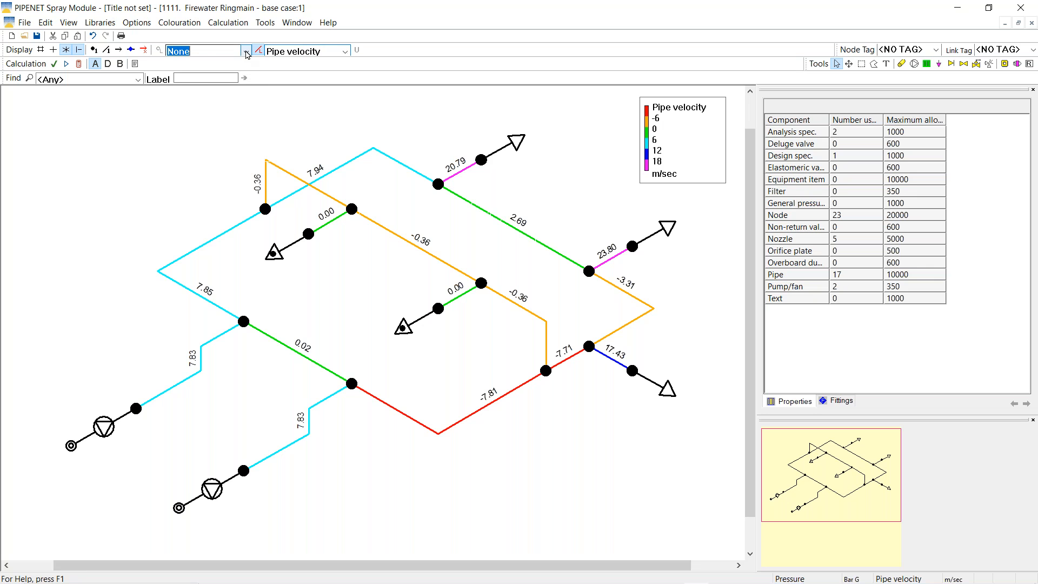
pyautogui.click(181, 88)
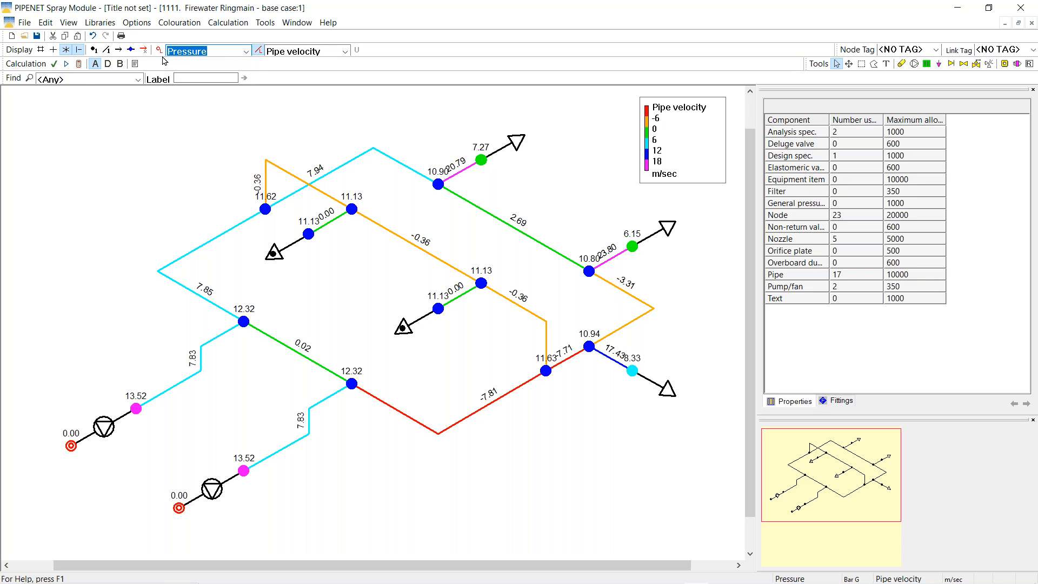
pyautogui.moveTo(24, 147); pyautogui.dragTo(658, 486)
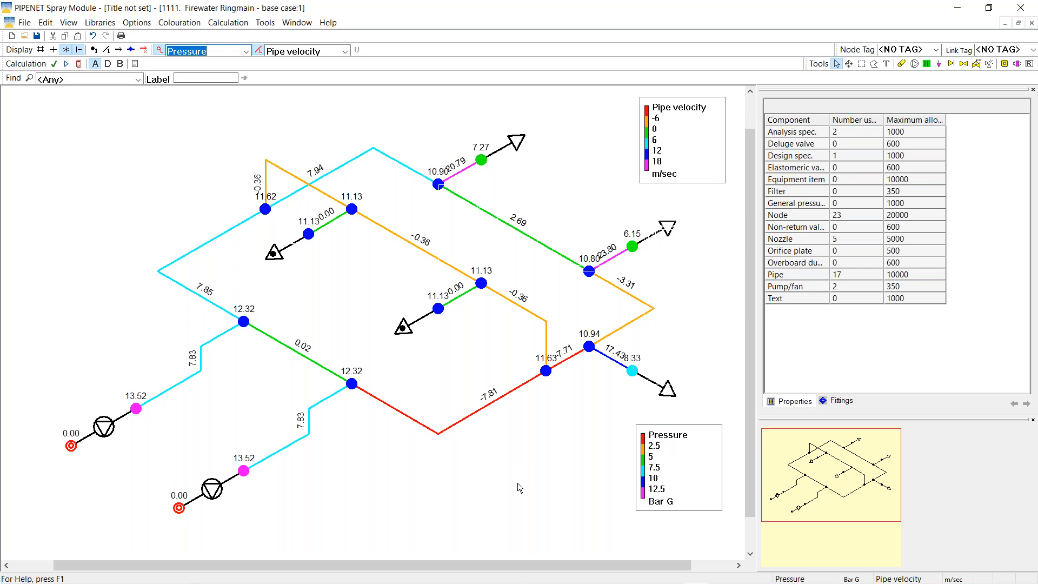
pyautogui.click(24, 24)
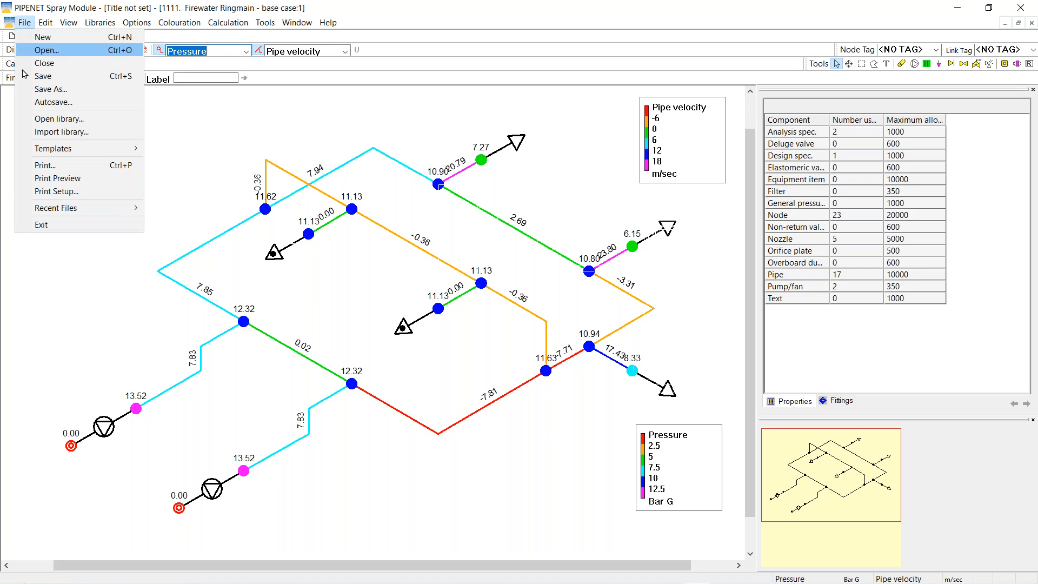
pyautogui.click(54, 183)
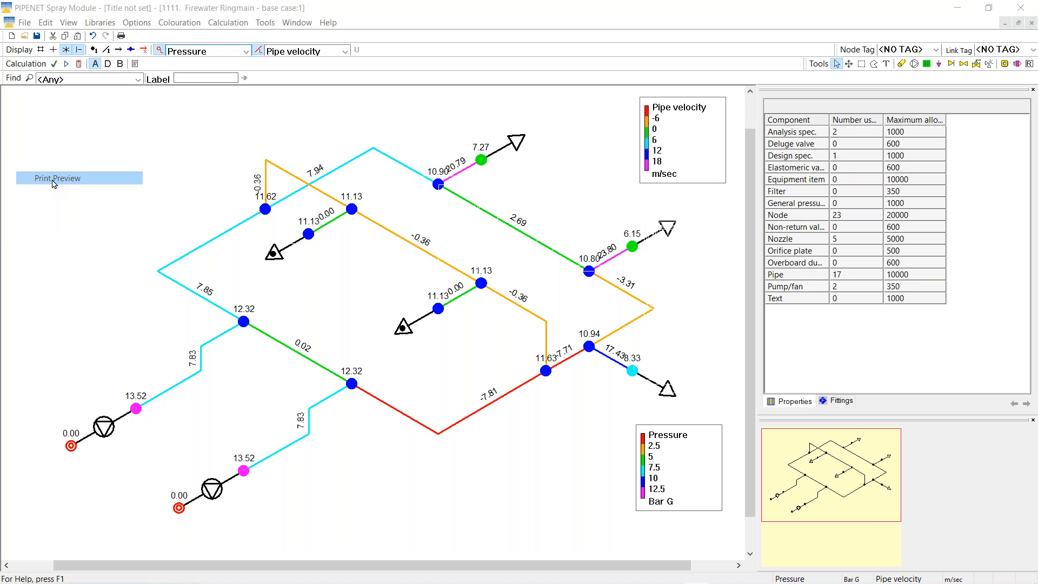
pyautogui.click(431, 297)
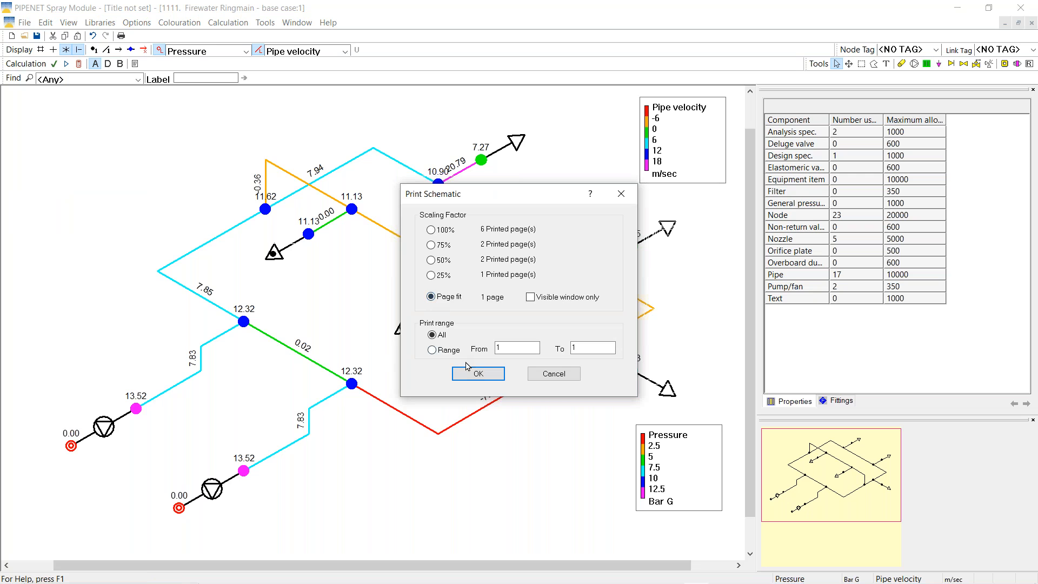
pyautogui.click(479, 373)
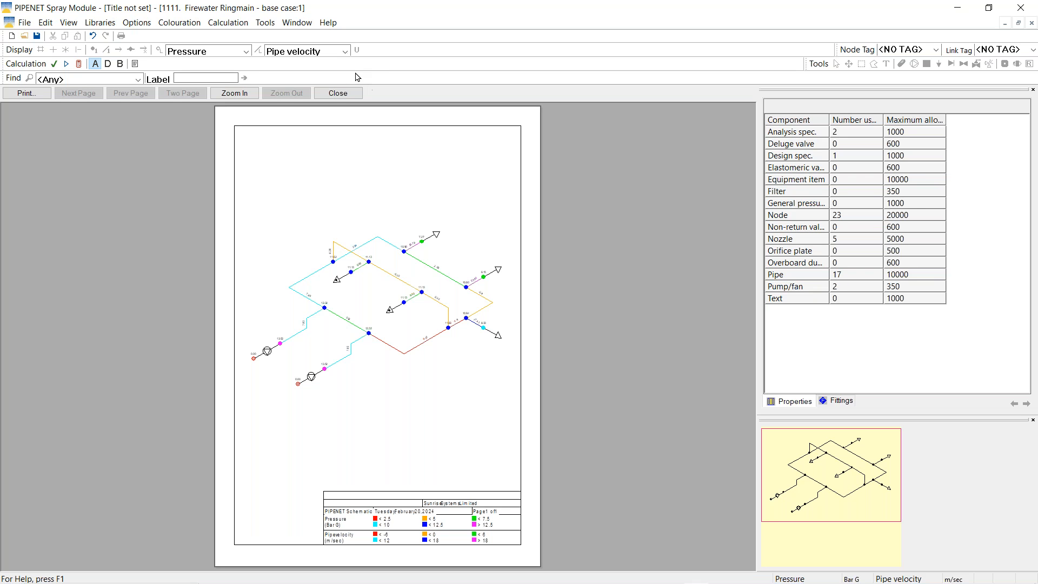
pyautogui.click(337, 94)
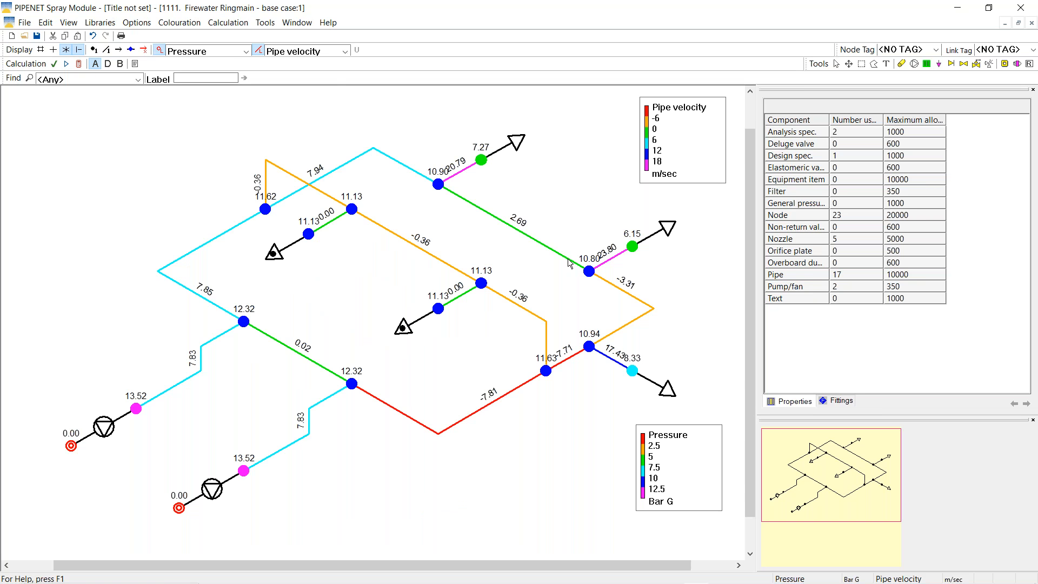
pyautogui.click(246, 52)
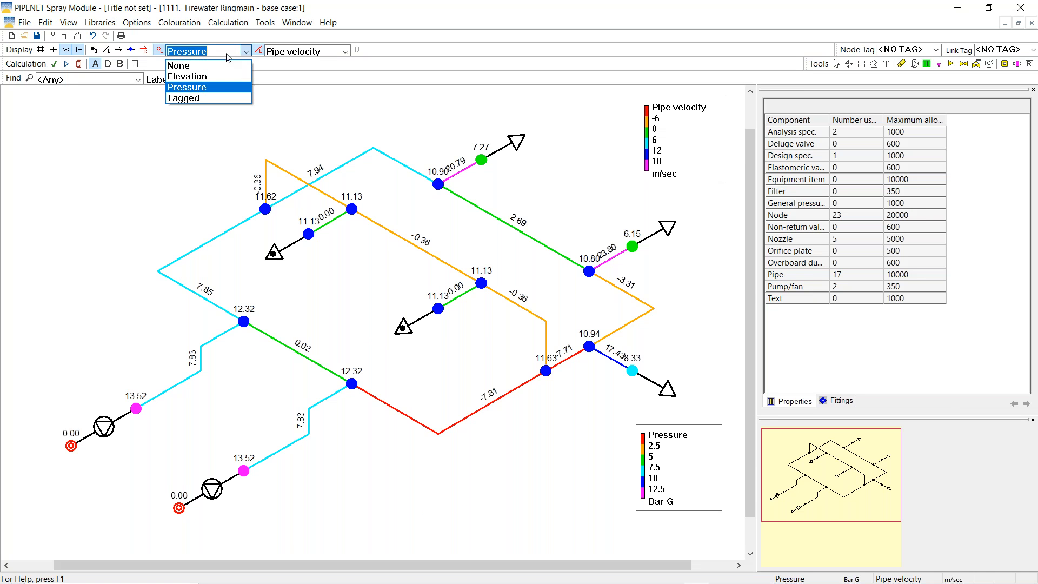
# Clear the node pressure colouring and set pipe 15's diameter to 150 mm
pyautogui.click(190, 70)
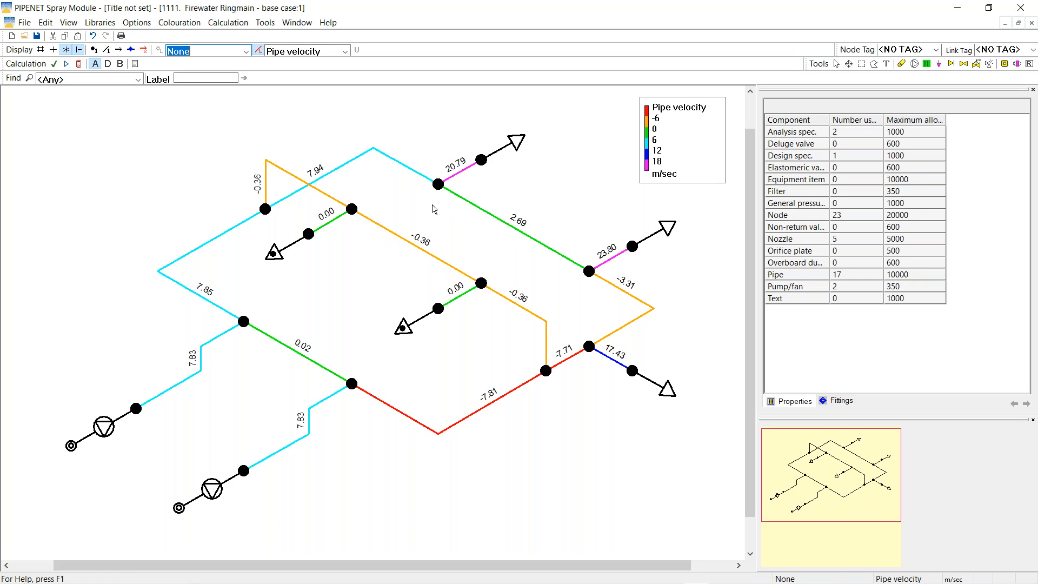
pyautogui.click(463, 174)
pyautogui.click(844, 180)
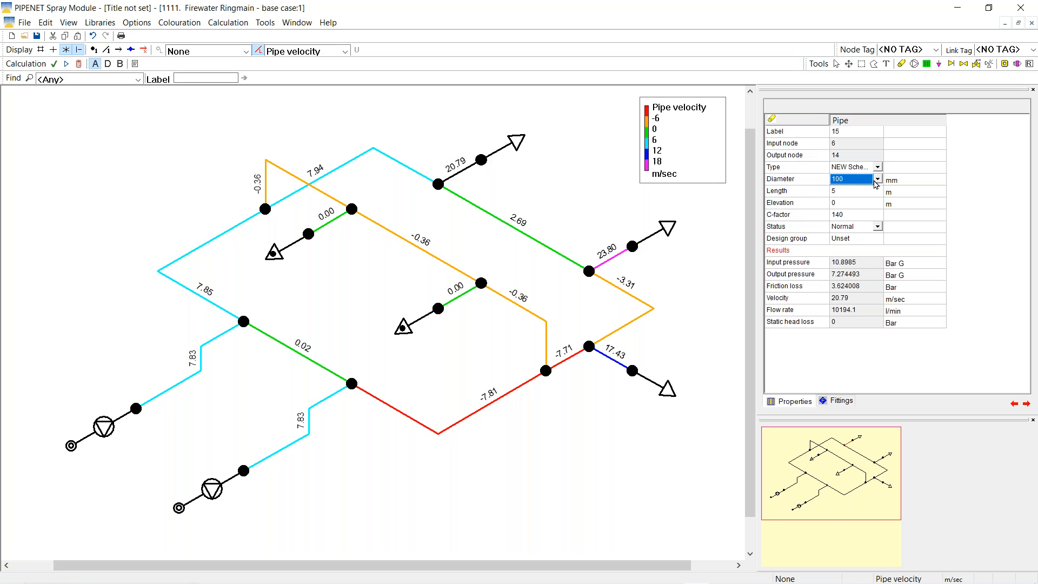
pyautogui.write('1')
pyautogui.click(876, 181)
pyautogui.write('5')
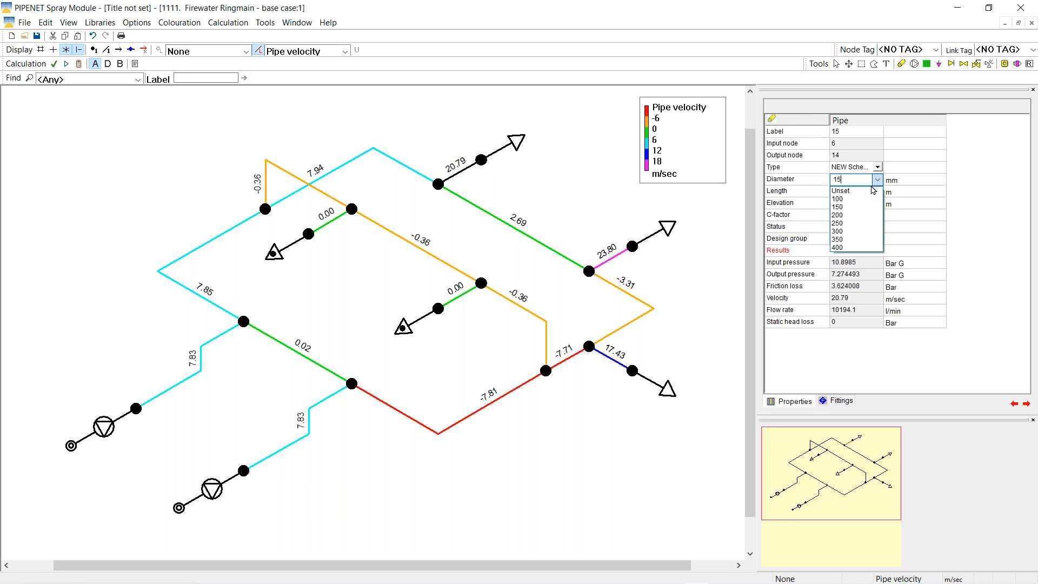
pyautogui.write('0')
pyautogui.press('Return')
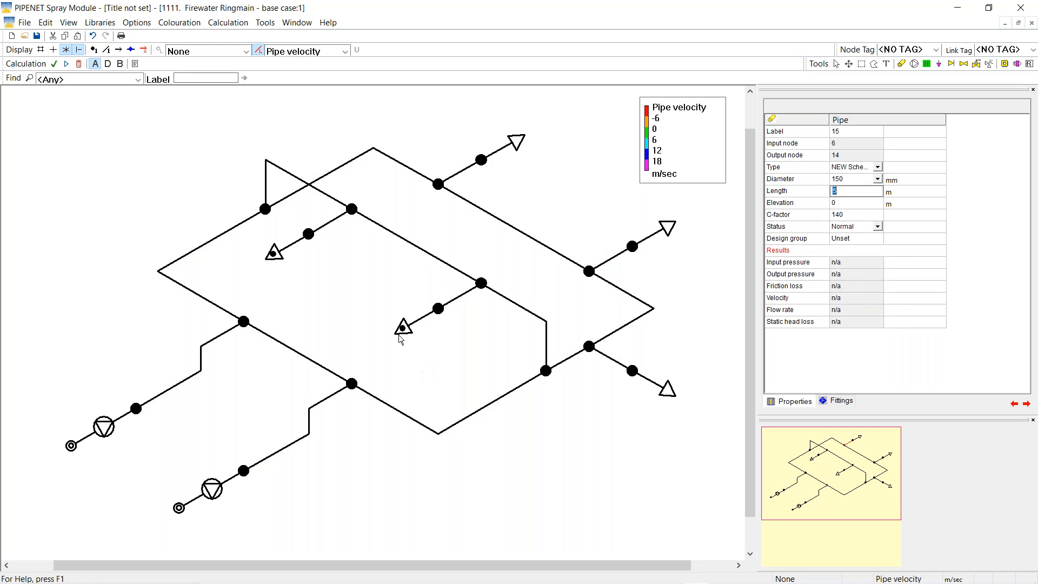
# Copy pipe 15's 150 mm diameter onto pipes 16 and 17 and recalculate
pyautogui.rightClick(454, 178)
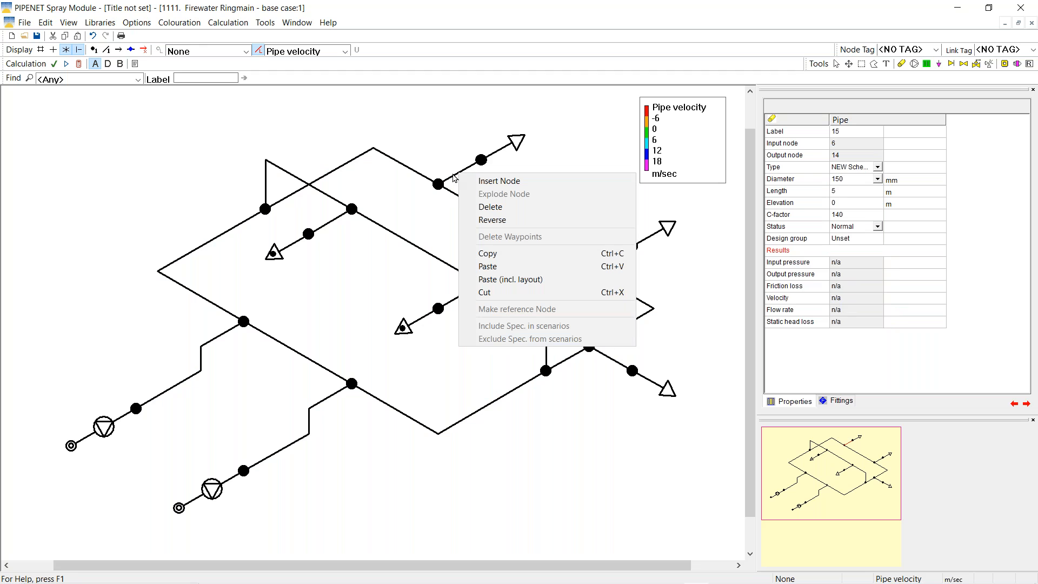
pyautogui.click(494, 257)
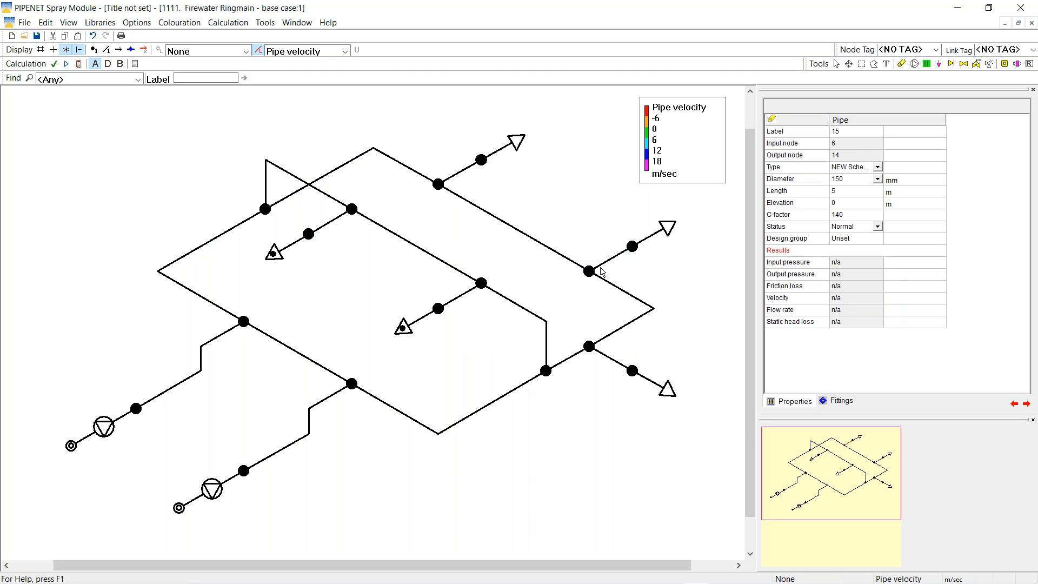
pyautogui.rightClick(602, 265)
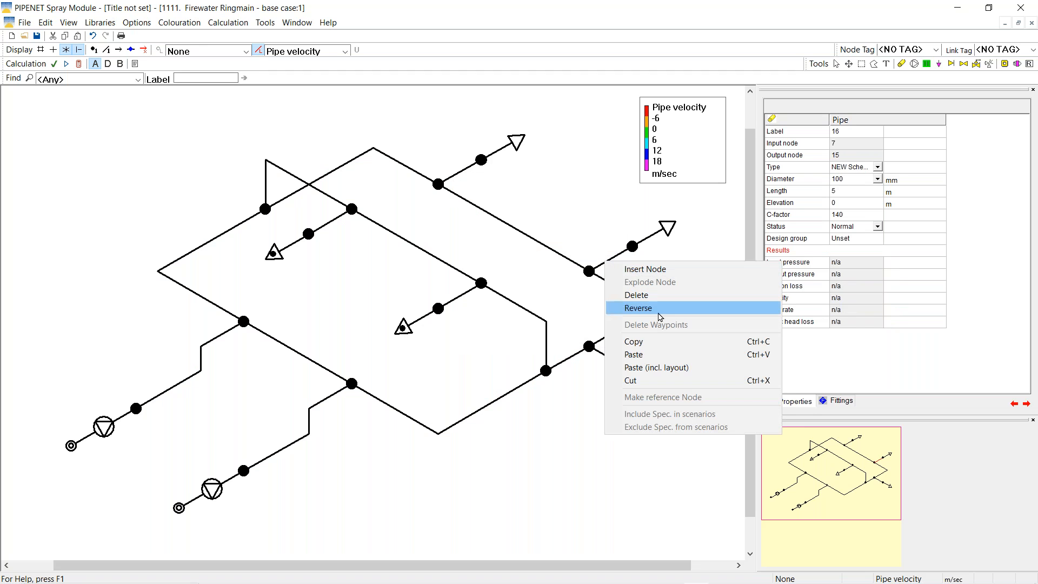
pyautogui.click(635, 355)
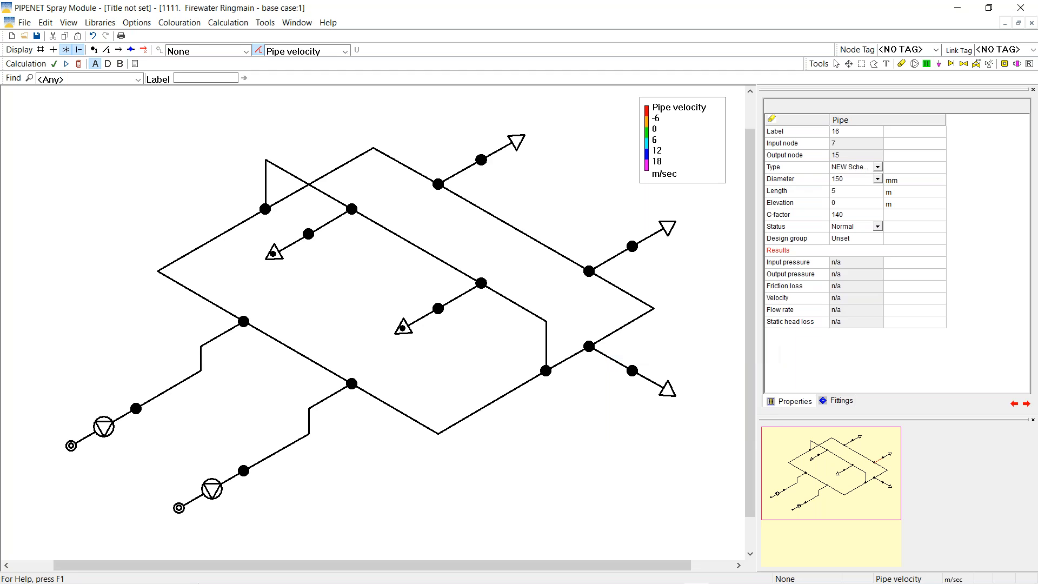
pyautogui.rightClick(614, 360)
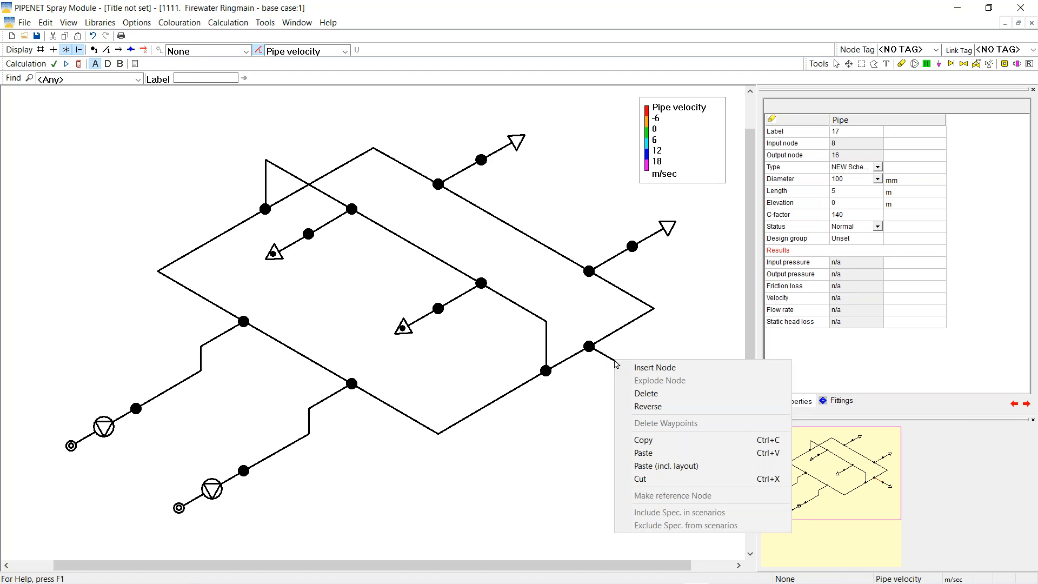
pyautogui.click(644, 454)
pyautogui.click(567, 198)
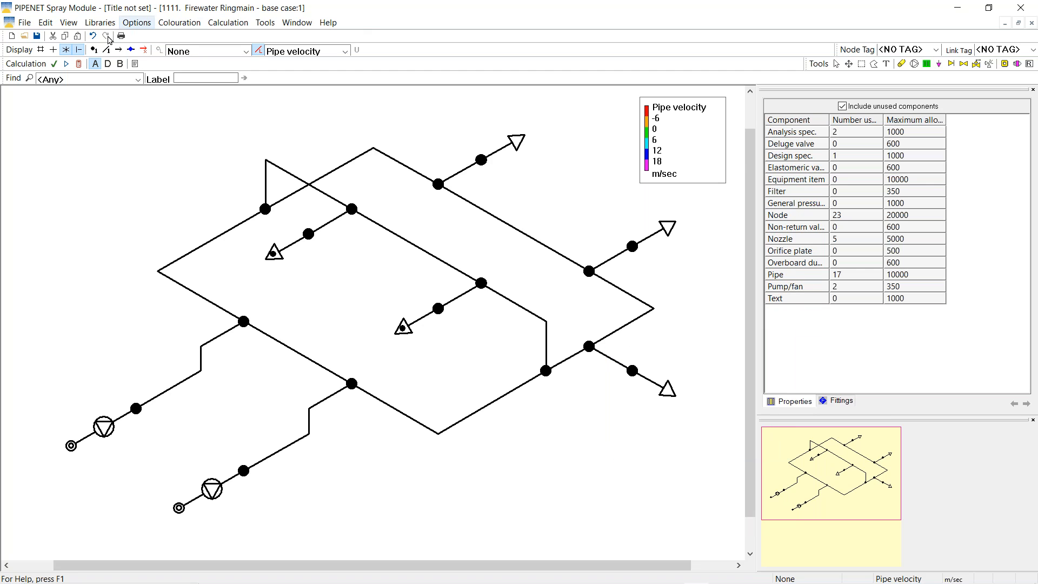
pyautogui.click(80, 65)
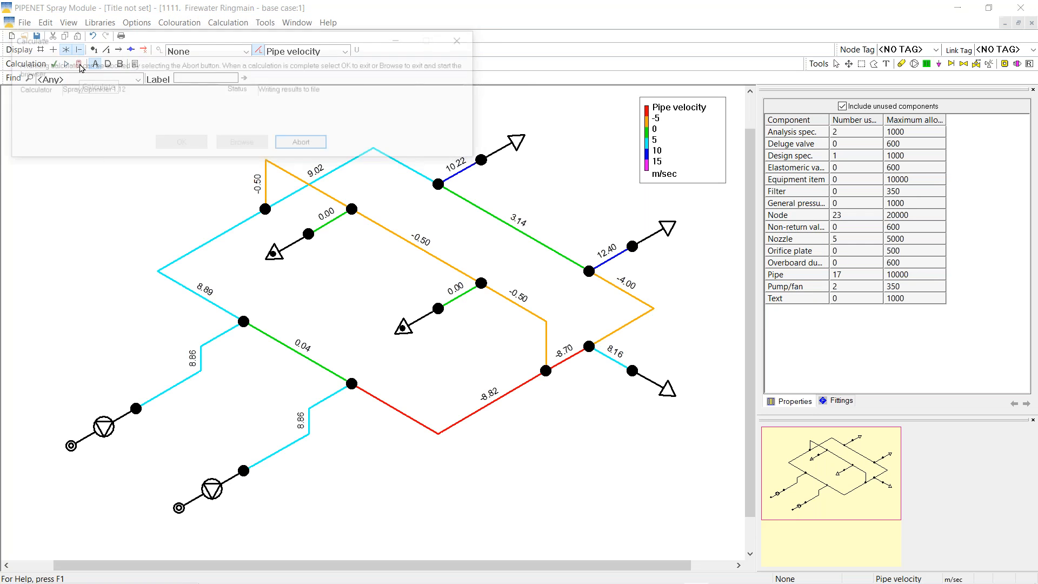
pyautogui.click(172, 144)
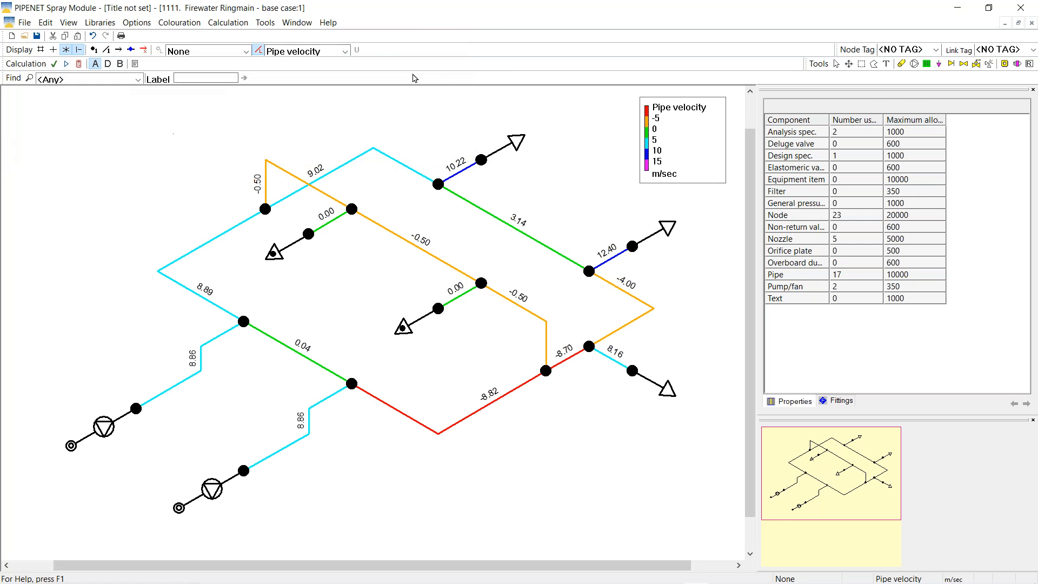
# Show nozzle % deviation, check the left pump (17201.6 l/min, 13.11 Bar G), then clear the display
pyautogui.click(300, 51)
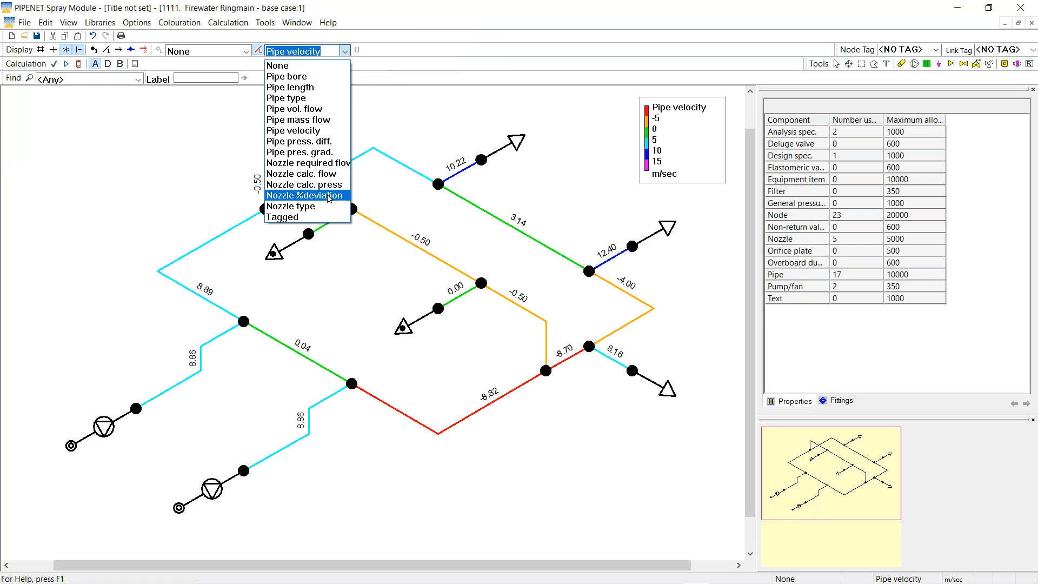
pyautogui.click(323, 195)
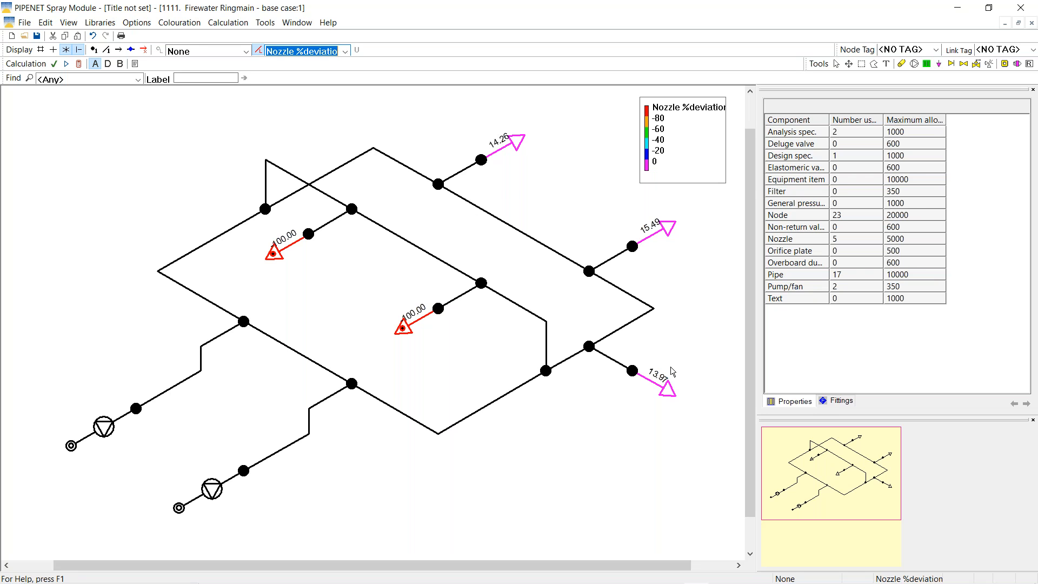
pyautogui.click(106, 433)
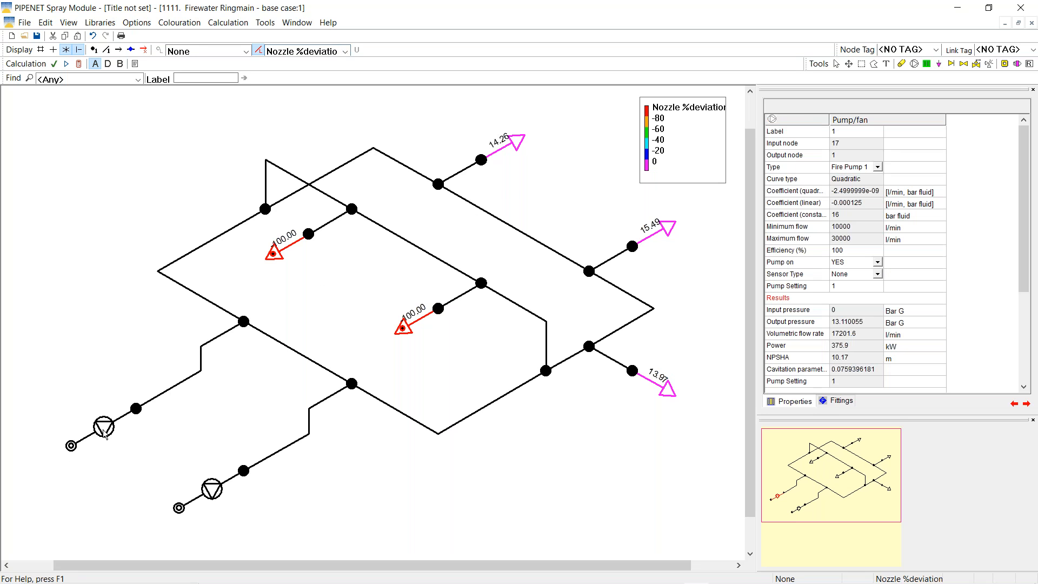
pyautogui.click(344, 51)
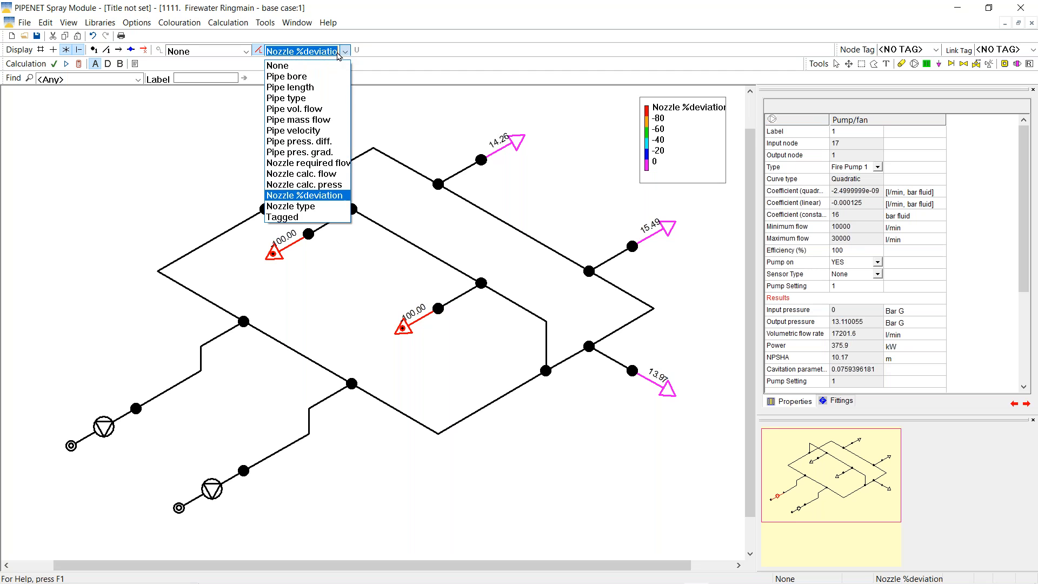
pyautogui.click(294, 65)
pyautogui.moveTo(1023, 268); pyautogui.dragTo(1023, 346)
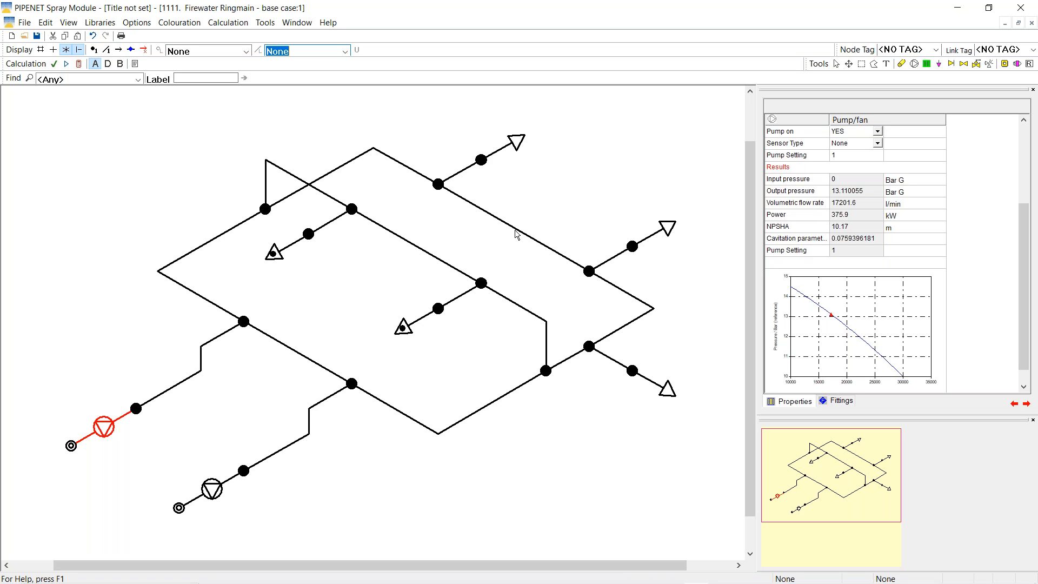
# Set pipe 8 at the bottom of the ring to Blocked and recalculate
pyautogui.click(457, 425)
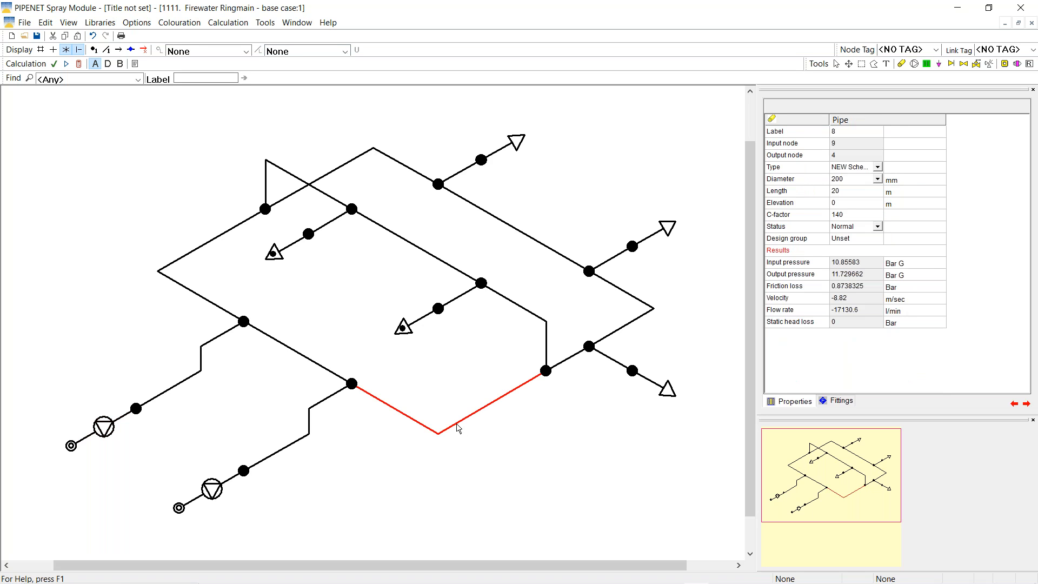
pyautogui.click(876, 228)
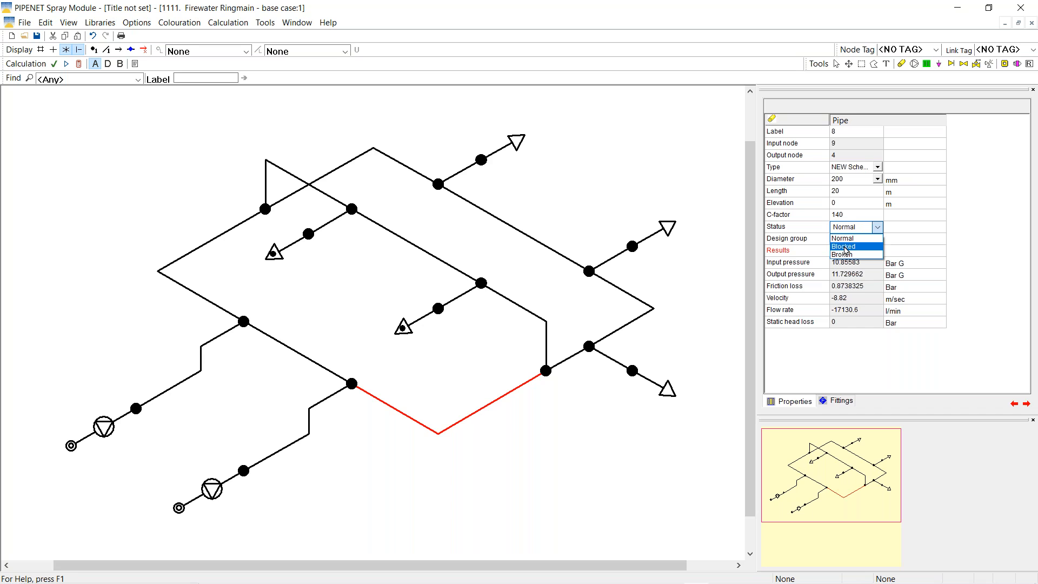
pyautogui.click(844, 247)
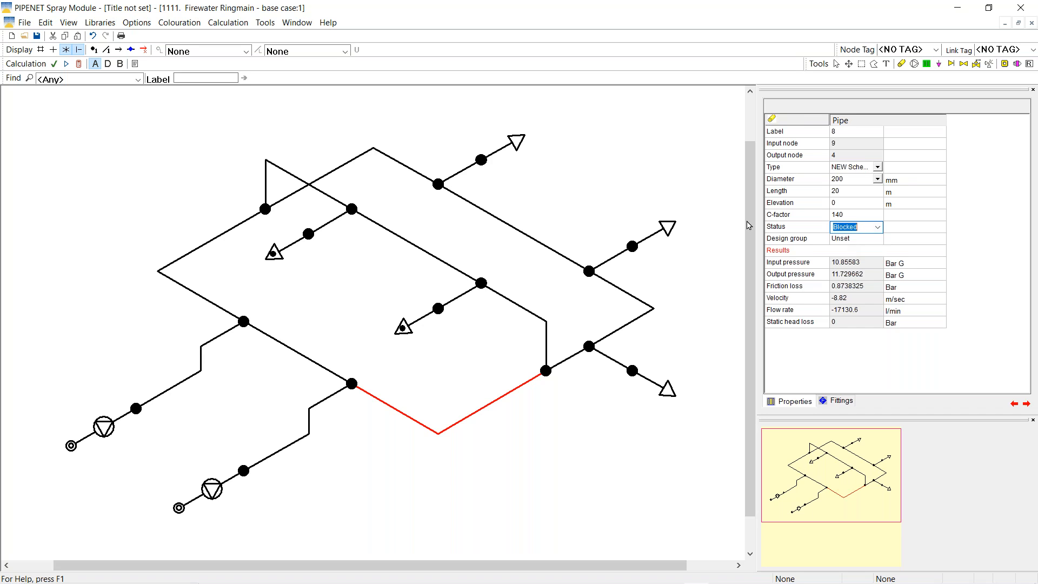
pyautogui.click(360, 285)
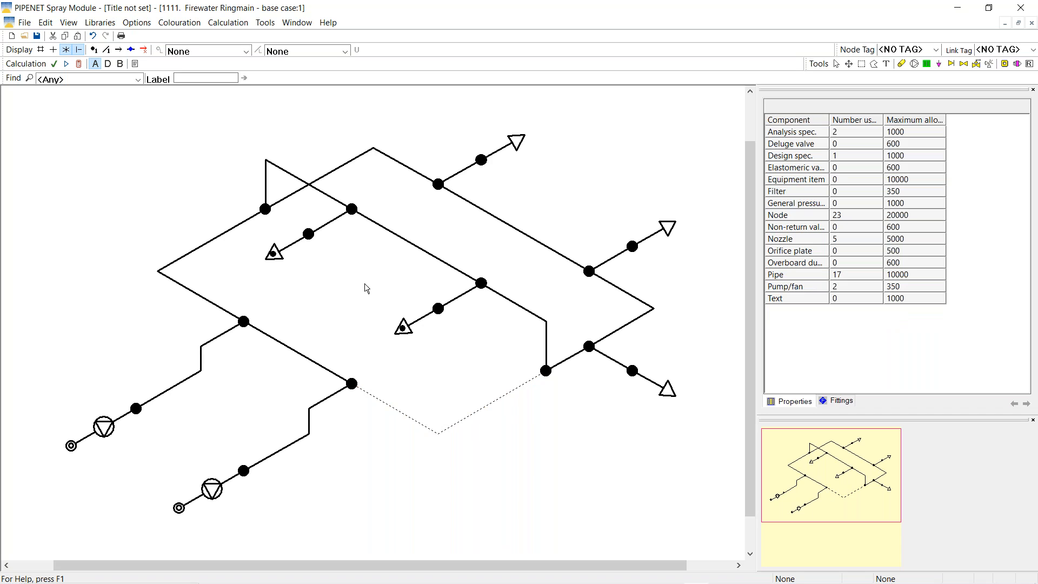
pyautogui.click(79, 65)
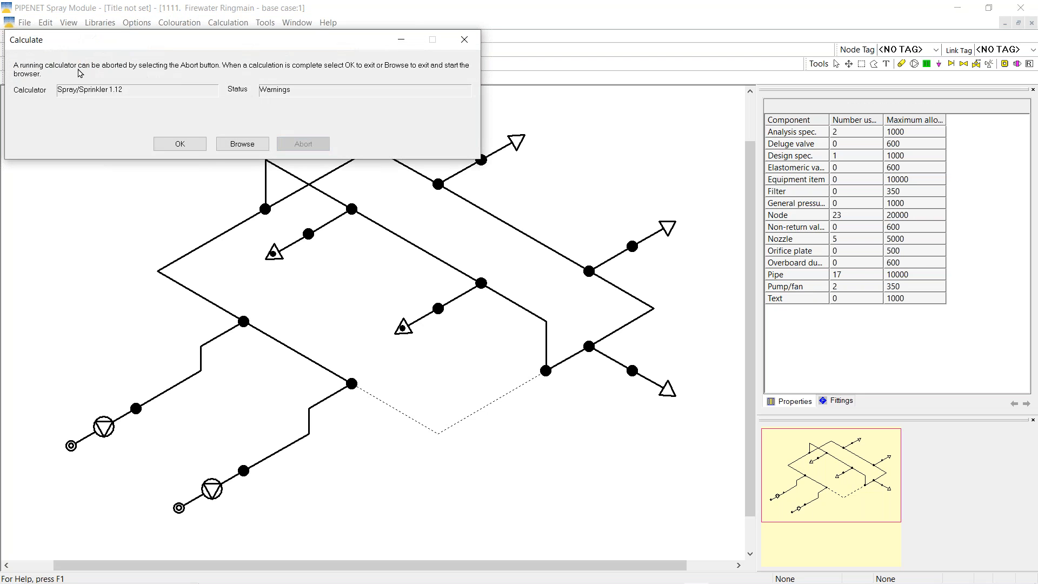
pyautogui.click(187, 145)
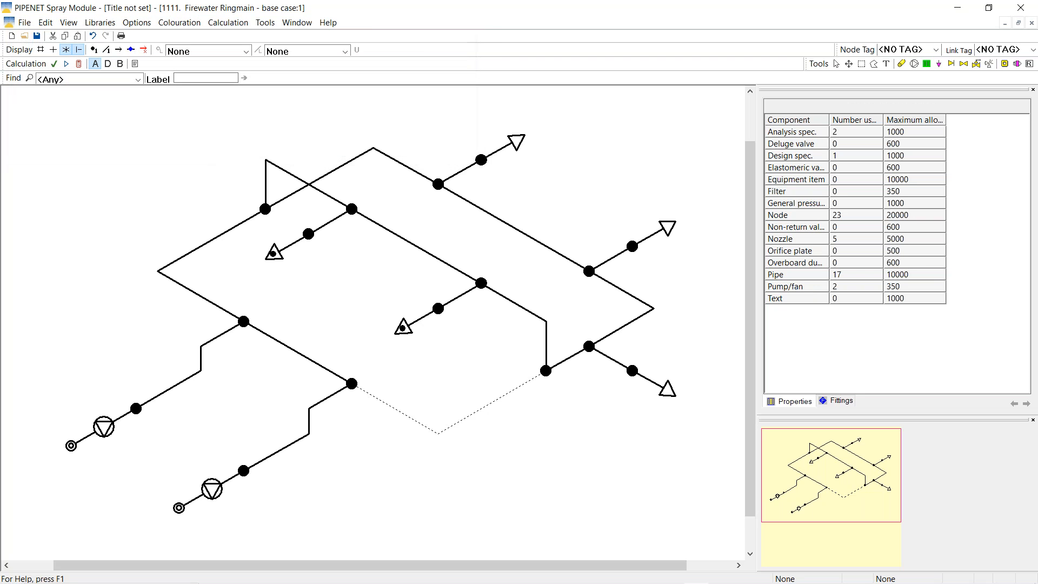
pyautogui.click(345, 51)
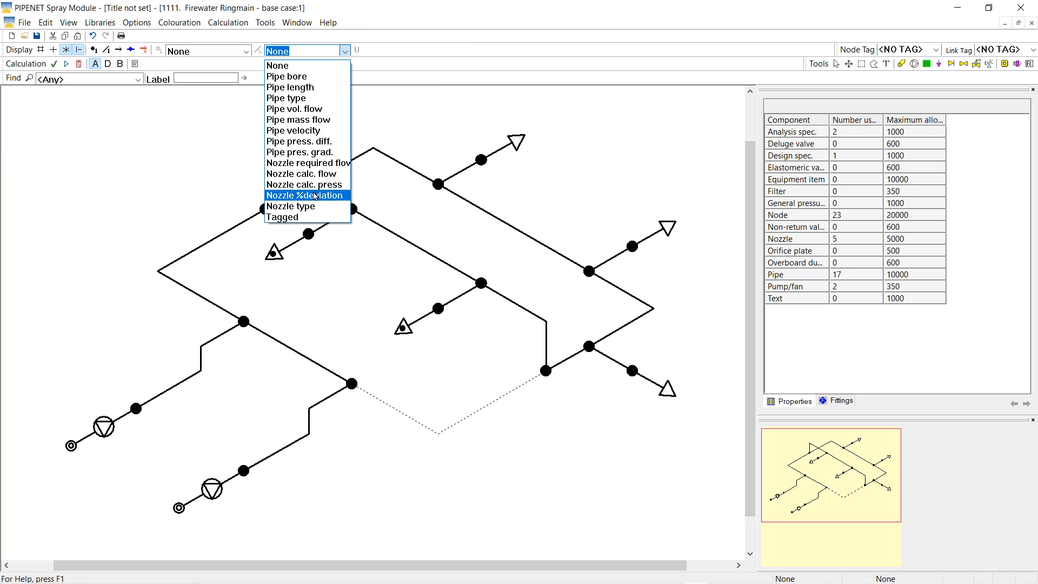
# Label nozzles by % deviation, showing 1.72%, -1.37% and -3.90% with pipe 8 blocked
pyautogui.click(315, 200)
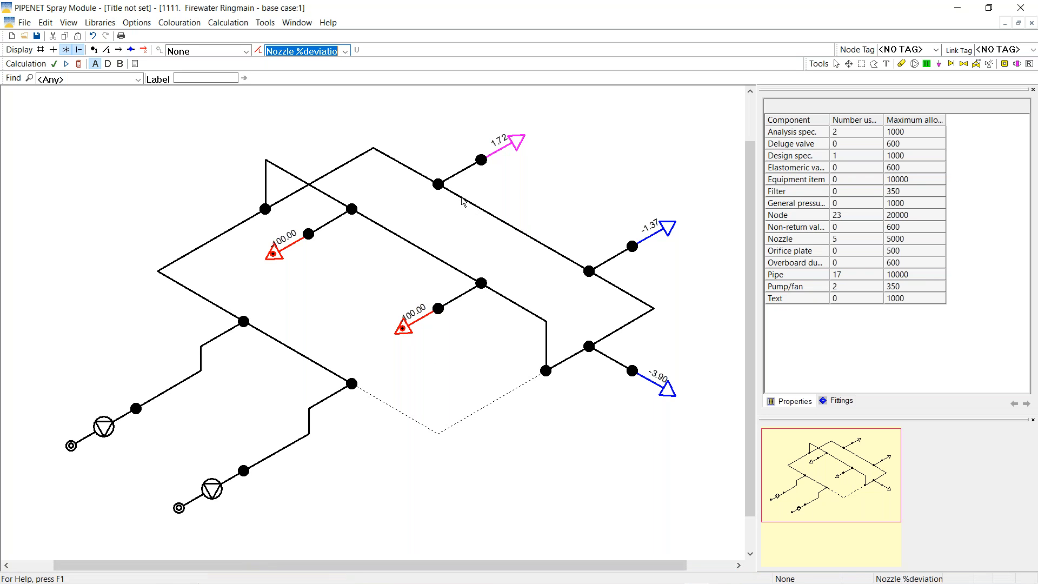
pyautogui.rightClick(529, 239)
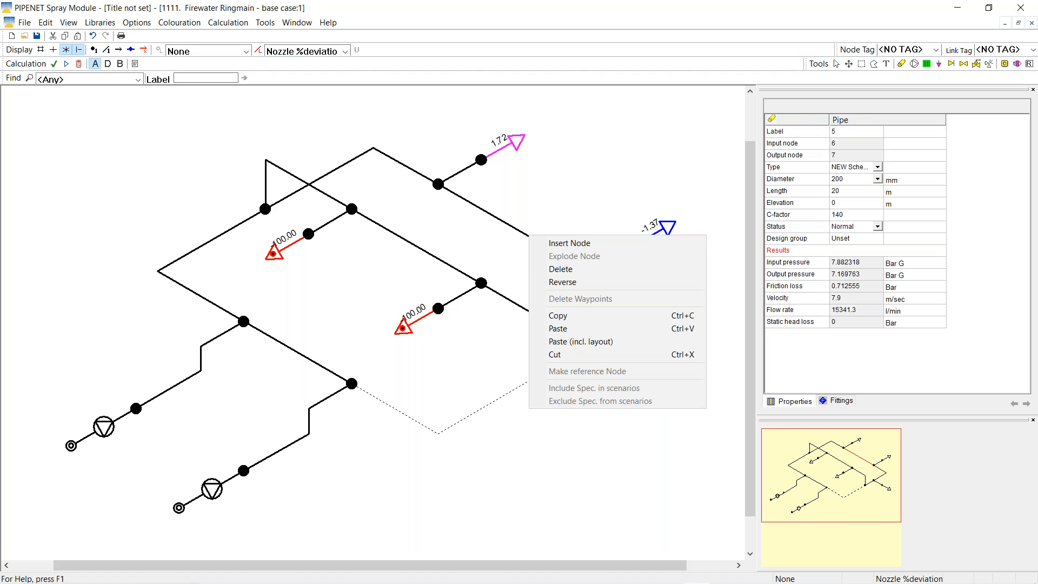
# Insert a new node on the upper-right pipe and turn off the result labels
pyautogui.click(561, 245)
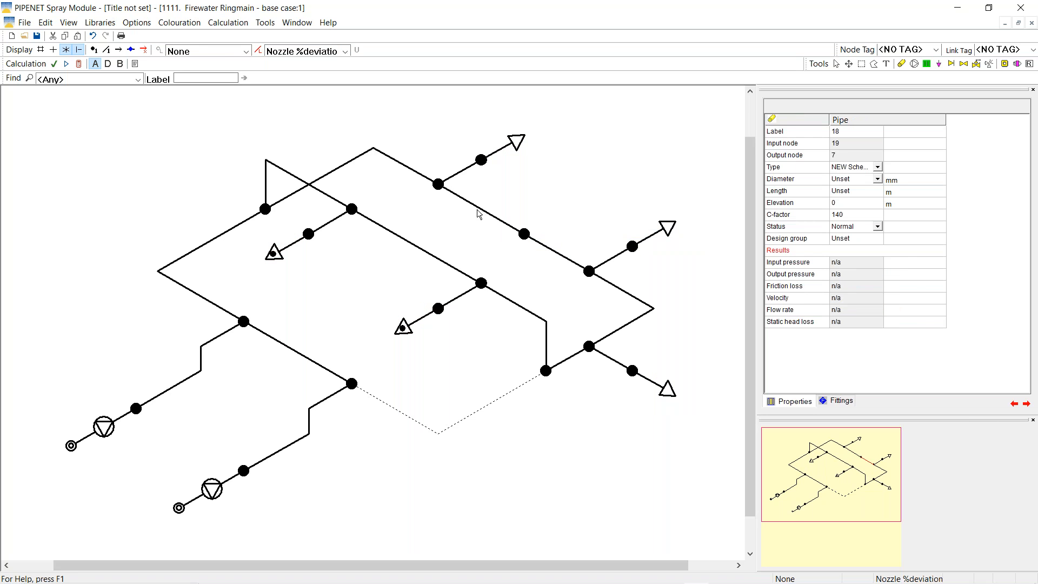
pyautogui.click(466, 222)
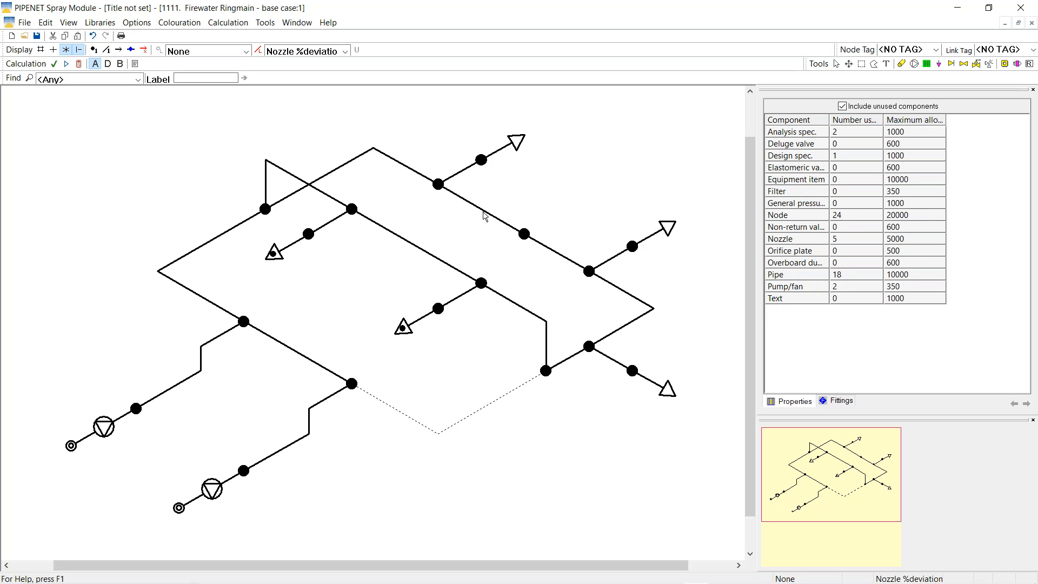
pyautogui.click(345, 51)
pyautogui.click(287, 65)
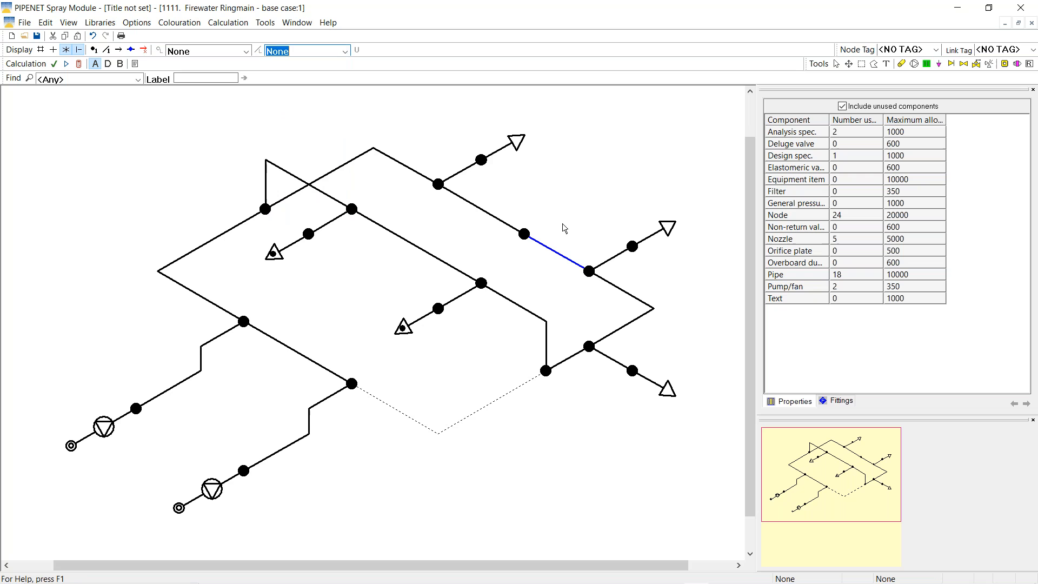
# Set the length of pipe 5 to 12 m
pyautogui.click(544, 246)
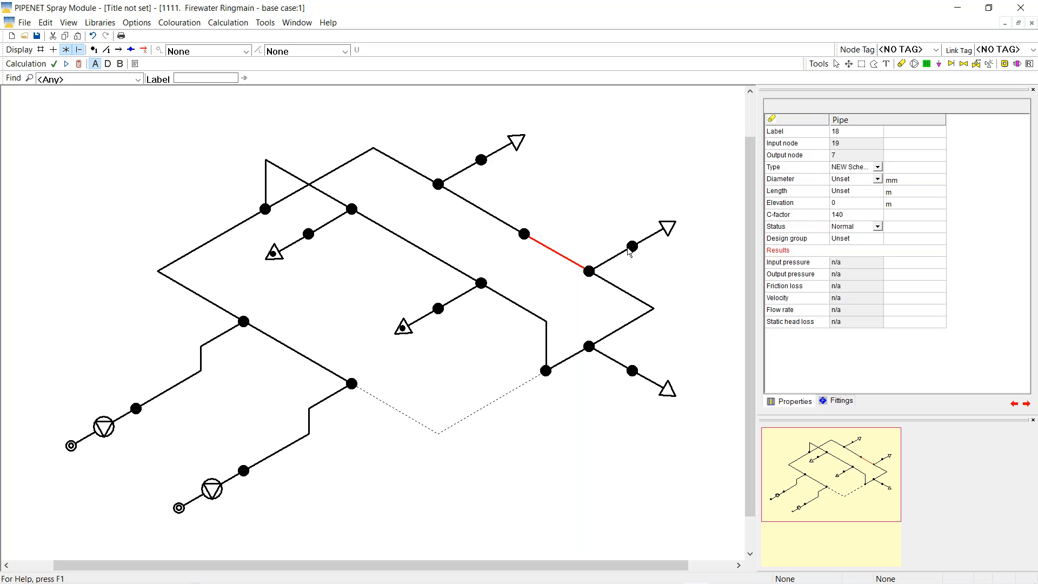
pyautogui.click(475, 209)
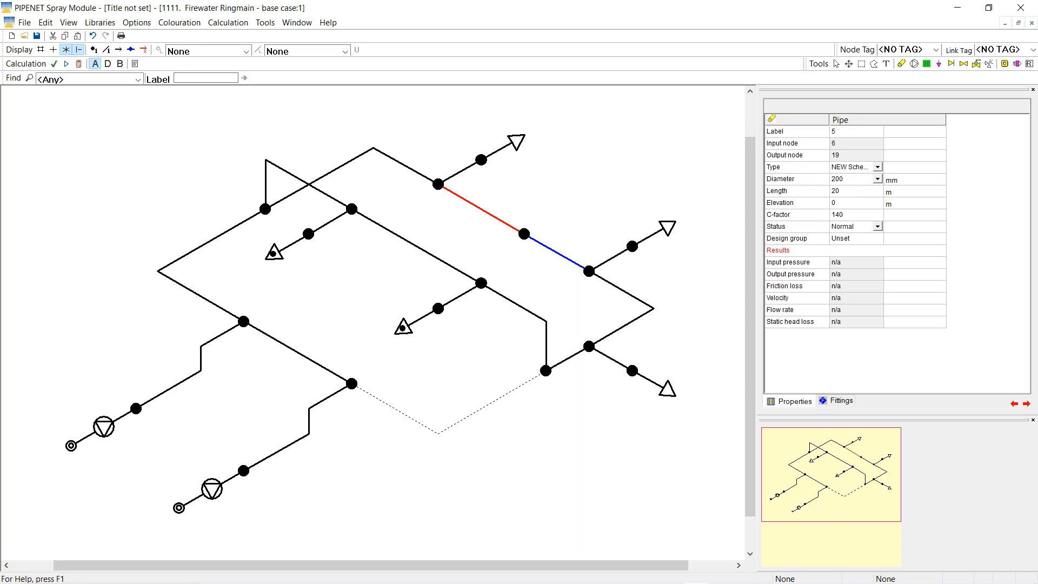
pyautogui.click(846, 196)
pyautogui.write('12')
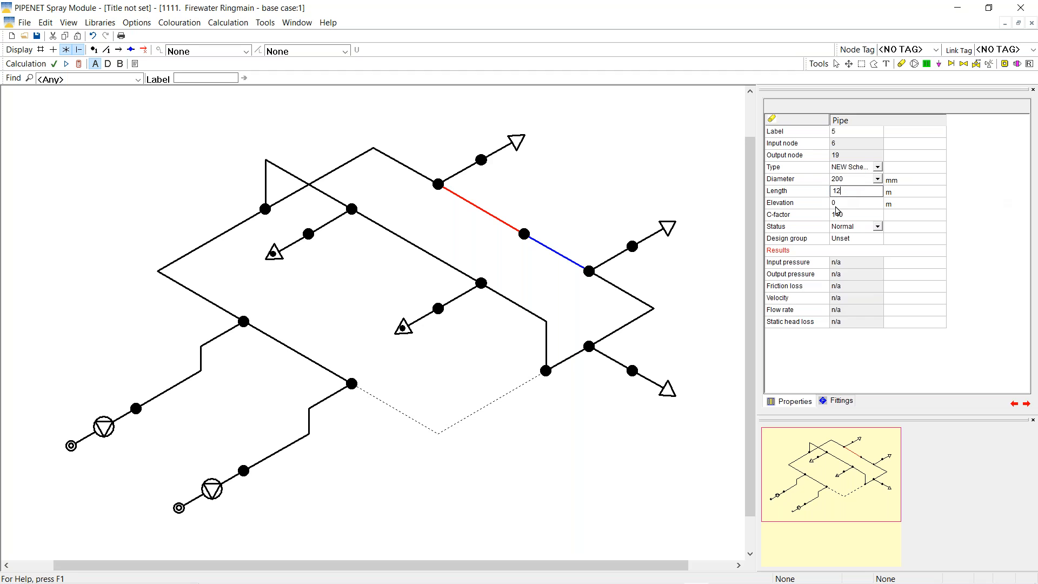
# Copy pipe 5's properties onto new pipe 18 and set its length to 8 m
pyautogui.rightClick(484, 211)
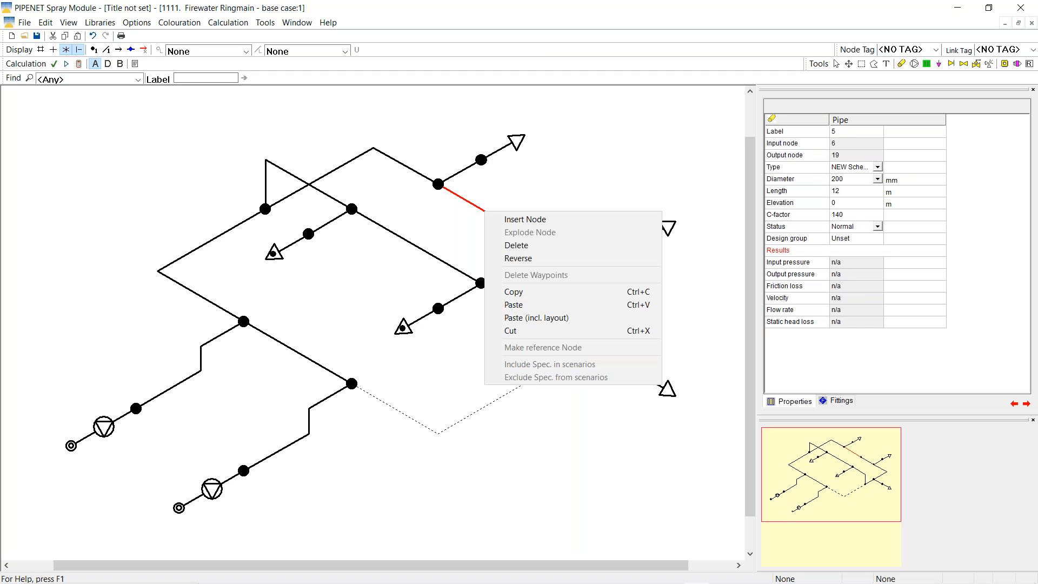
pyautogui.click(513, 306)
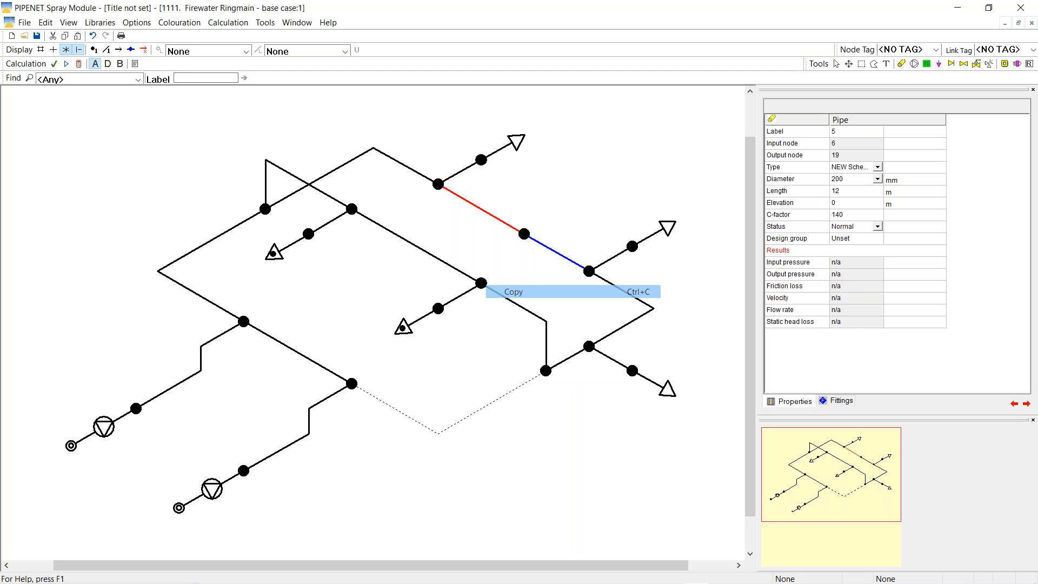
pyautogui.rightClick(552, 250)
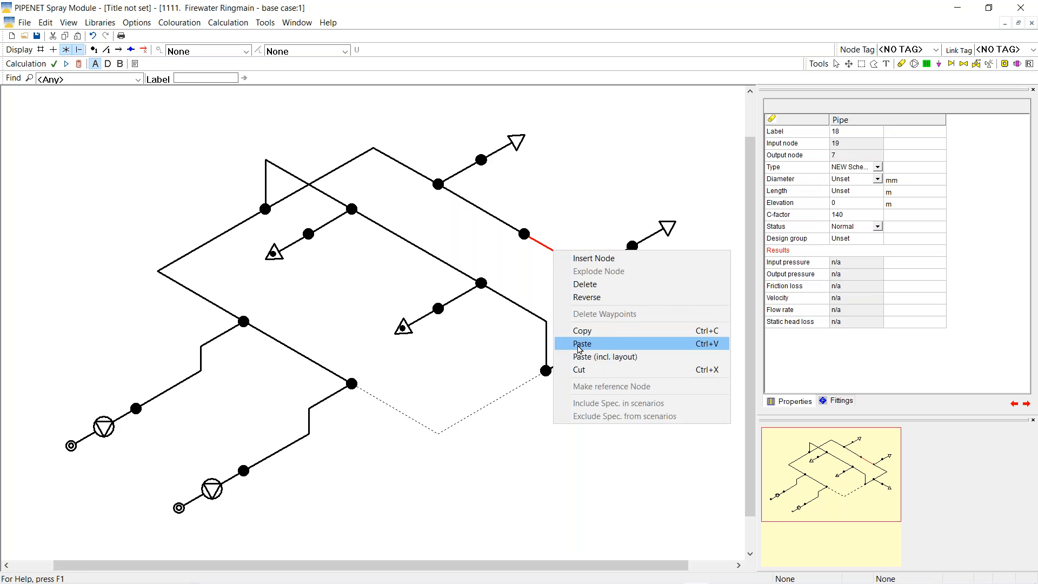
pyautogui.click(596, 345)
pyautogui.click(844, 192)
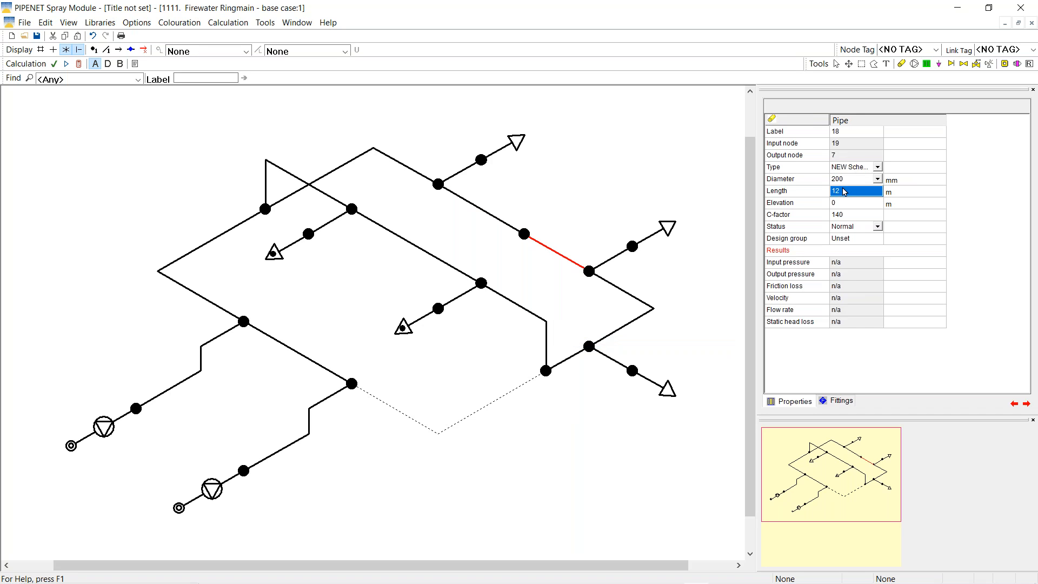
pyautogui.write('8')
# Remove the Tee or Cross fitting from pipe 18
pyautogui.click(840, 401)
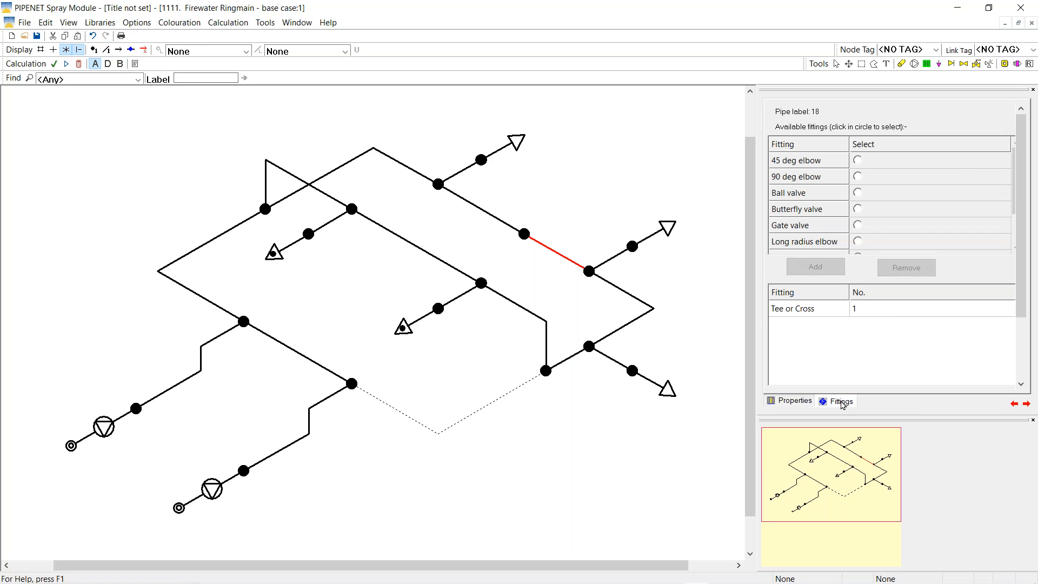
pyautogui.click(786, 311)
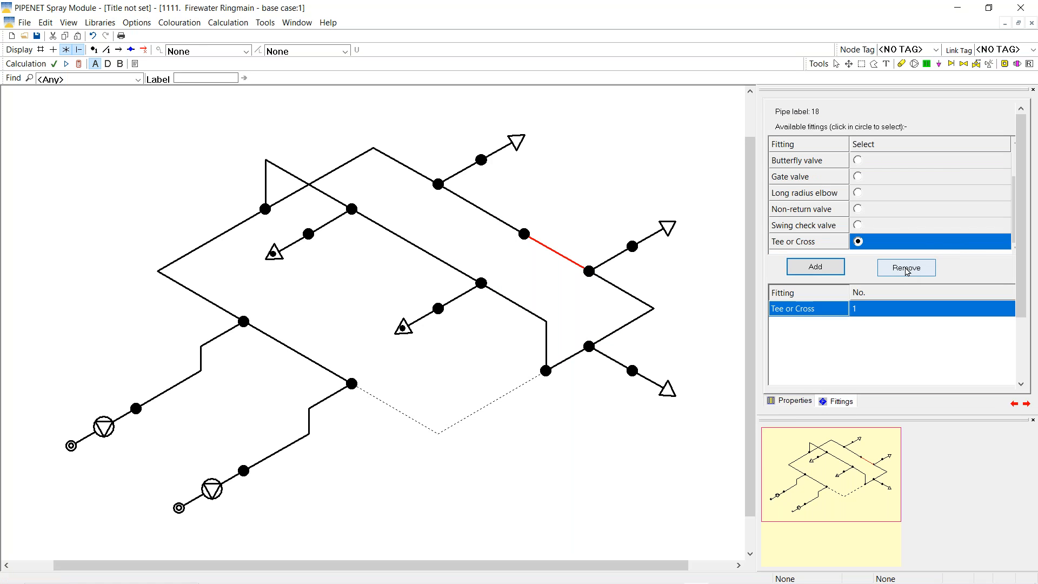
pyautogui.click(904, 267)
pyautogui.click(609, 173)
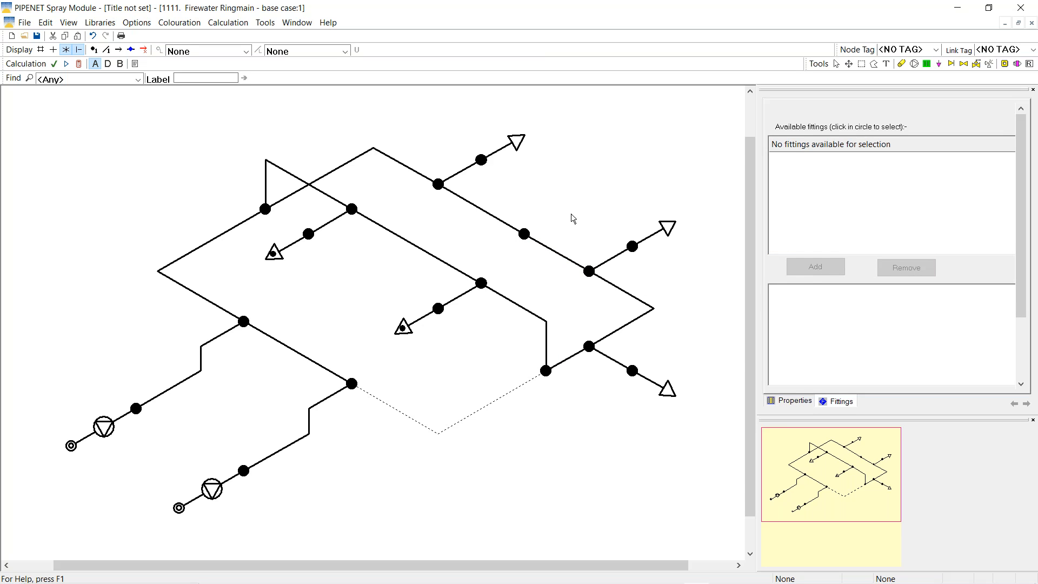
pyautogui.click(862, 64)
# Select the lower-left pump inlet branch with a polygon outline and copy it
pyautogui.click(875, 64)
pyautogui.click(165, 448)
pyautogui.click(135, 528)
pyautogui.click(250, 538)
pyautogui.click(419, 378)
pyautogui.click(338, 314)
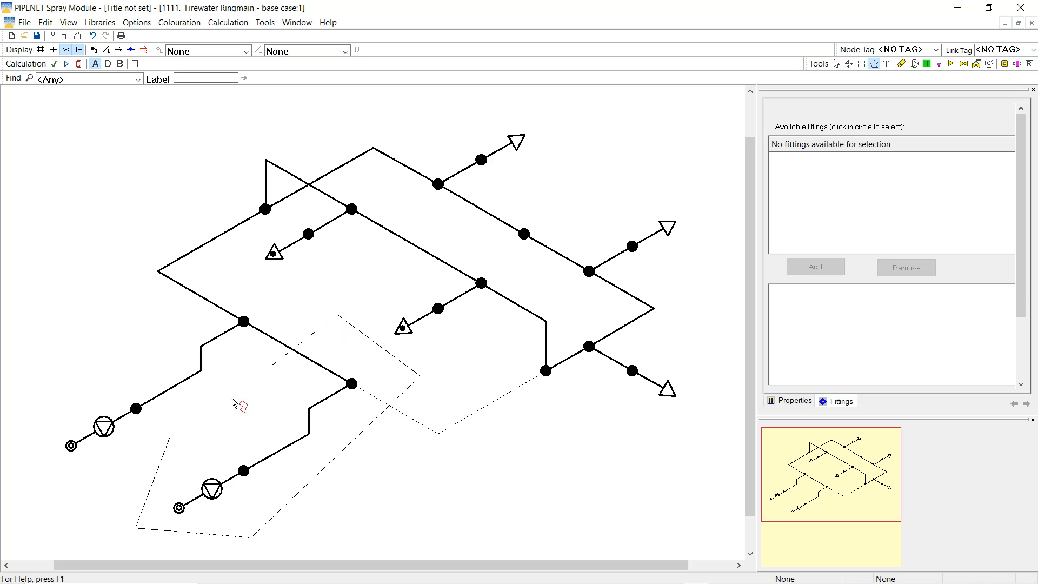
pyautogui.click(169, 440)
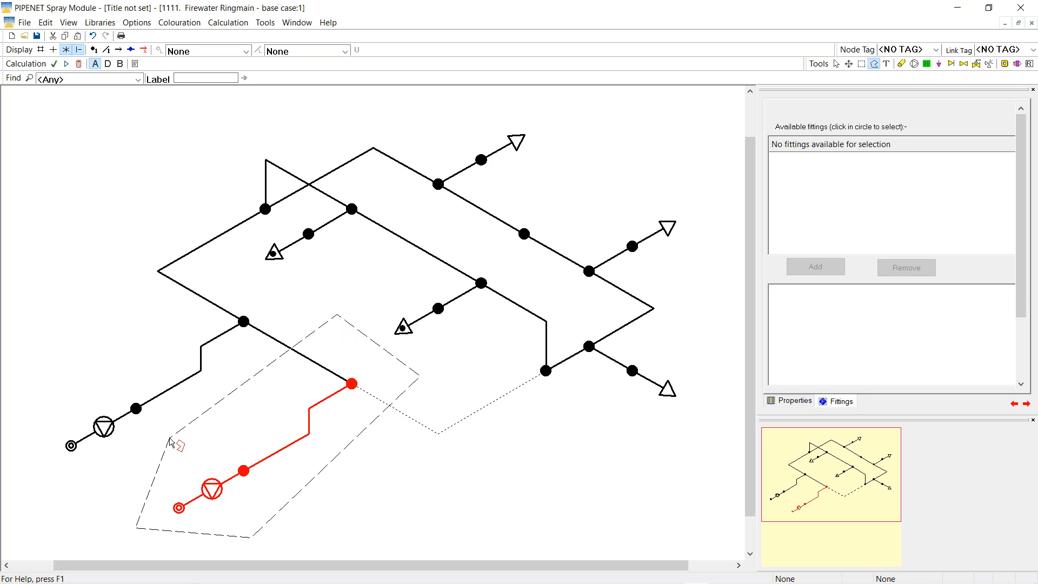
pyautogui.rightClick(233, 435)
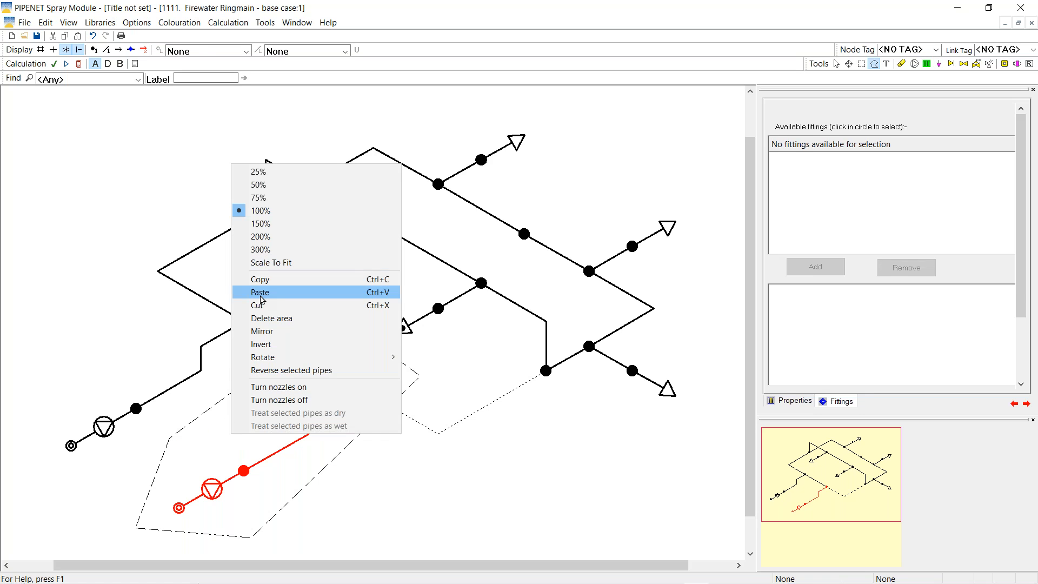
pyautogui.click(271, 282)
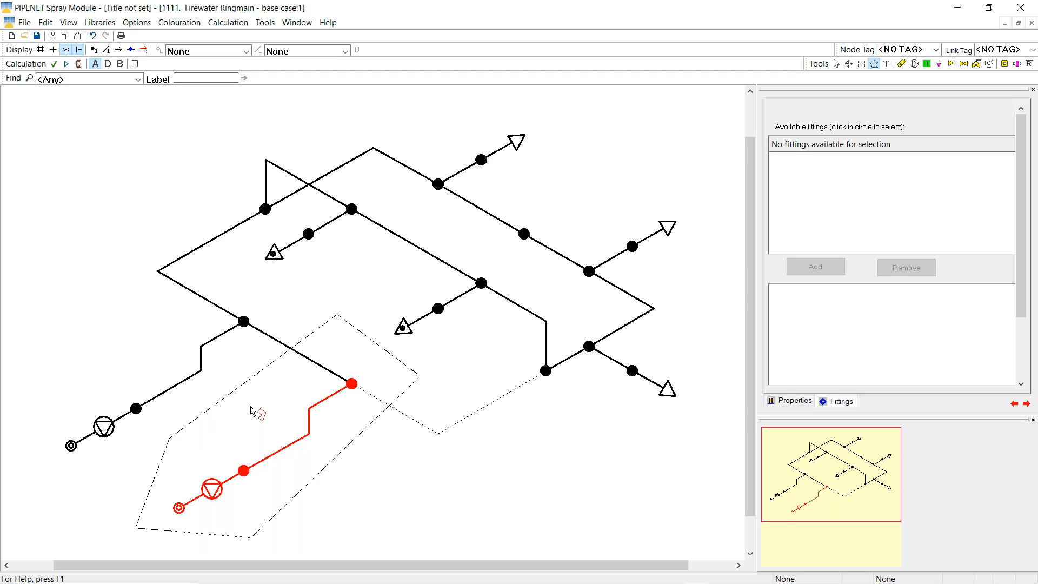
# Paste a copy of the pump branch at the upper right and rotate it 180 degrees
pyautogui.rightClick(251, 407)
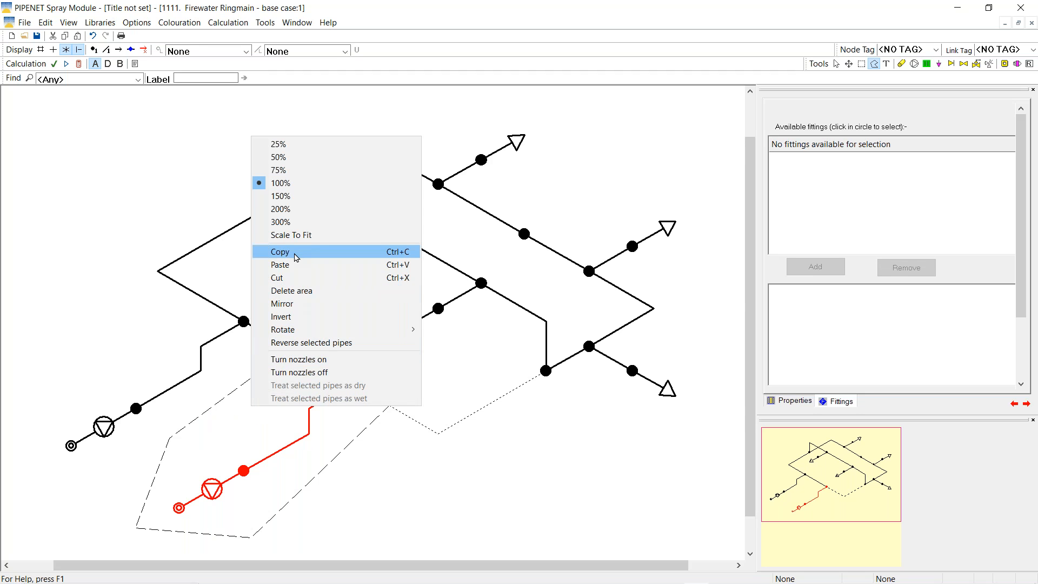
pyautogui.click(296, 253)
pyautogui.rightClick(267, 413)
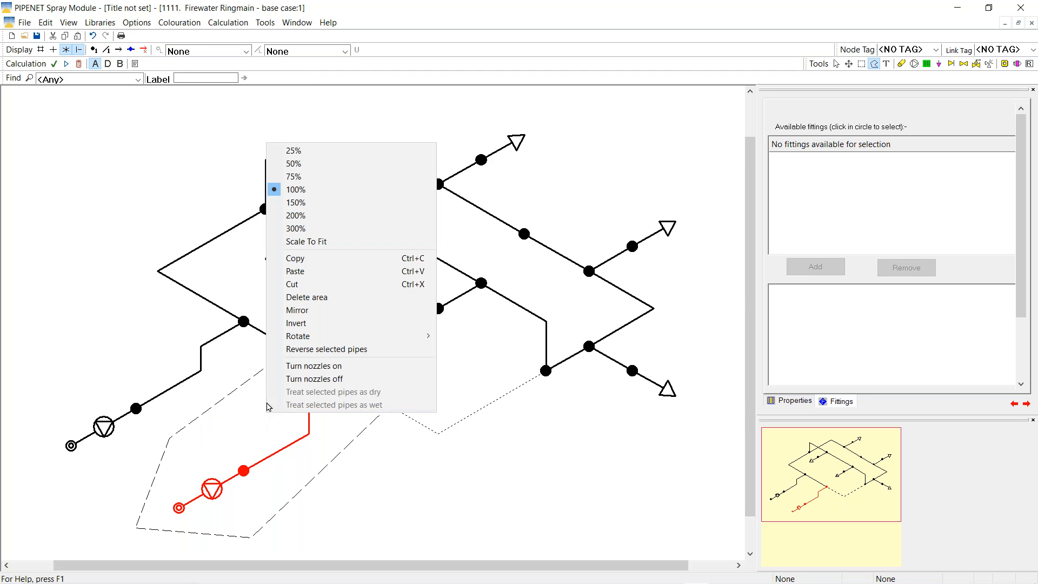
pyautogui.click(299, 271)
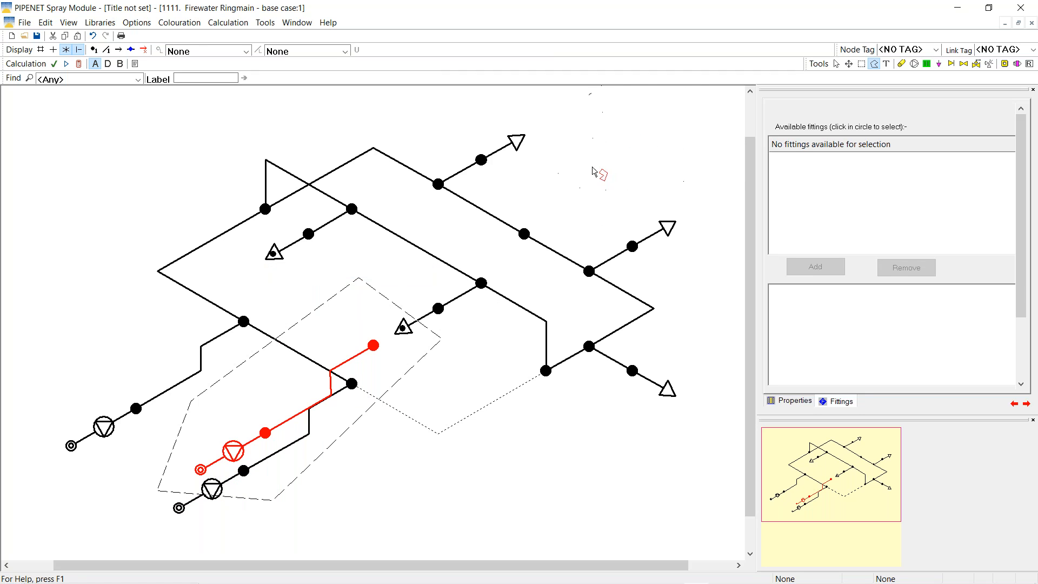
pyautogui.click(578, 198)
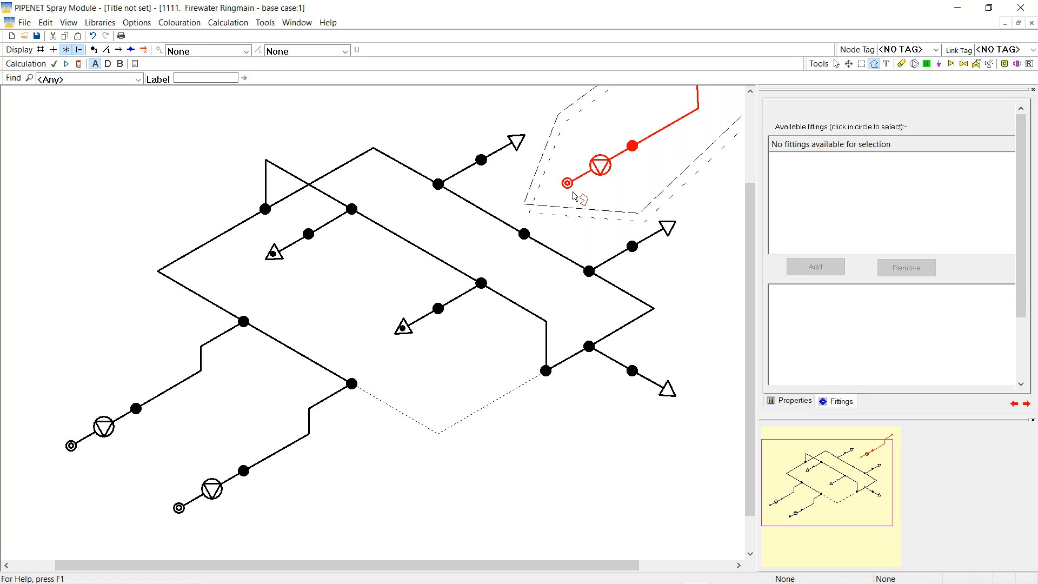
pyautogui.rightClick(636, 172)
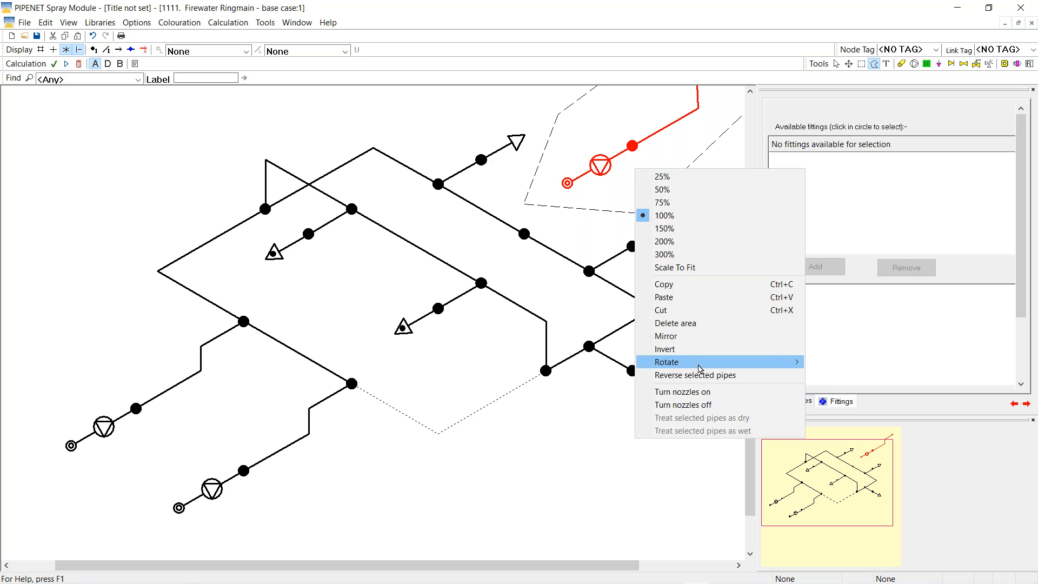
pyautogui.moveTo(699, 369)
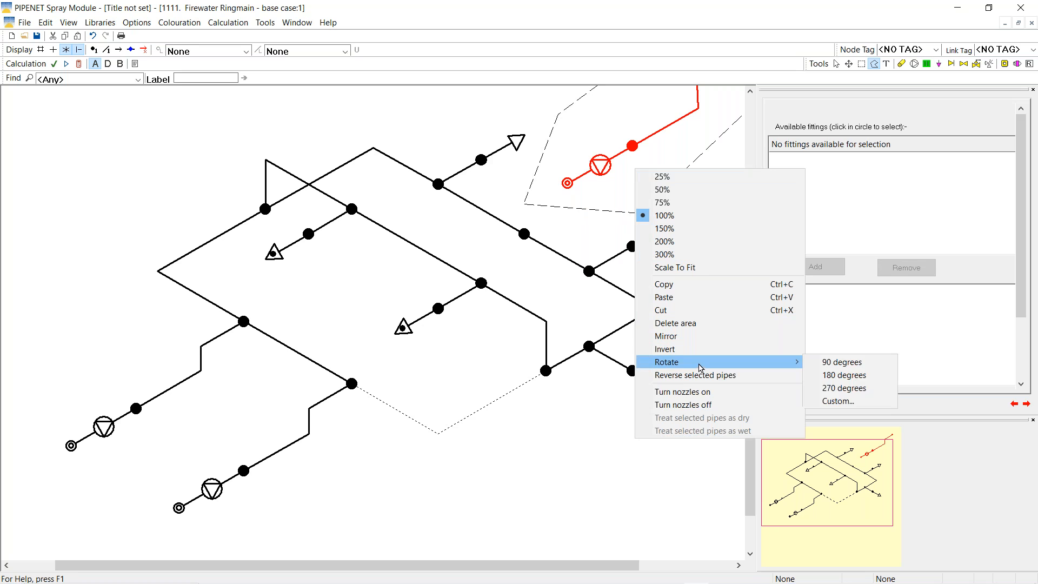
pyautogui.click(847, 375)
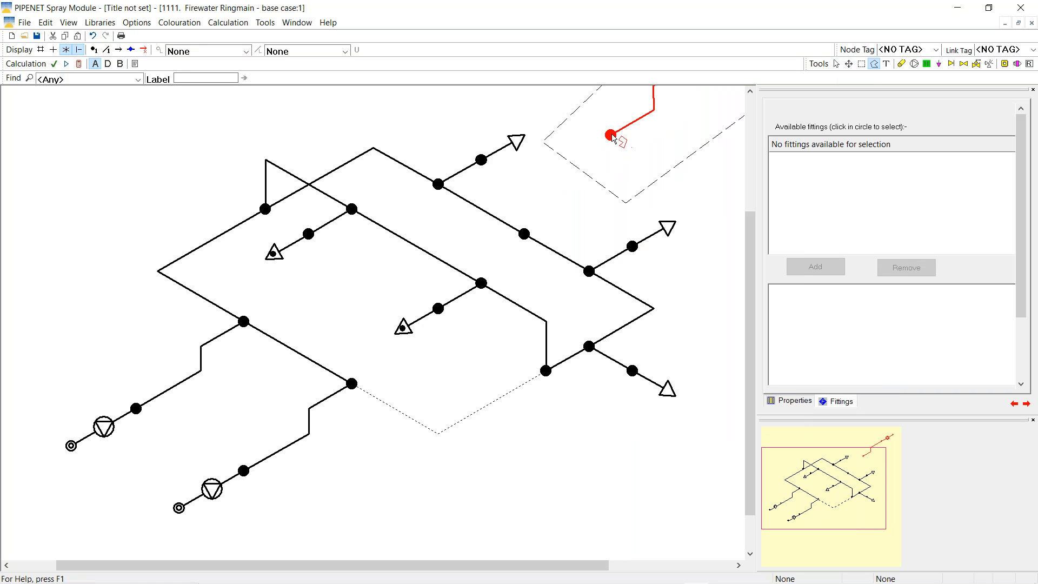
# Drop the pasted branch end onto the new ring node and merge the two nodes
pyautogui.moveTo(612, 137)
pyautogui.mouseDown()
pyautogui.moveTo(586, 219)
pyautogui.moveTo(525, 234)
pyautogui.mouseUp()
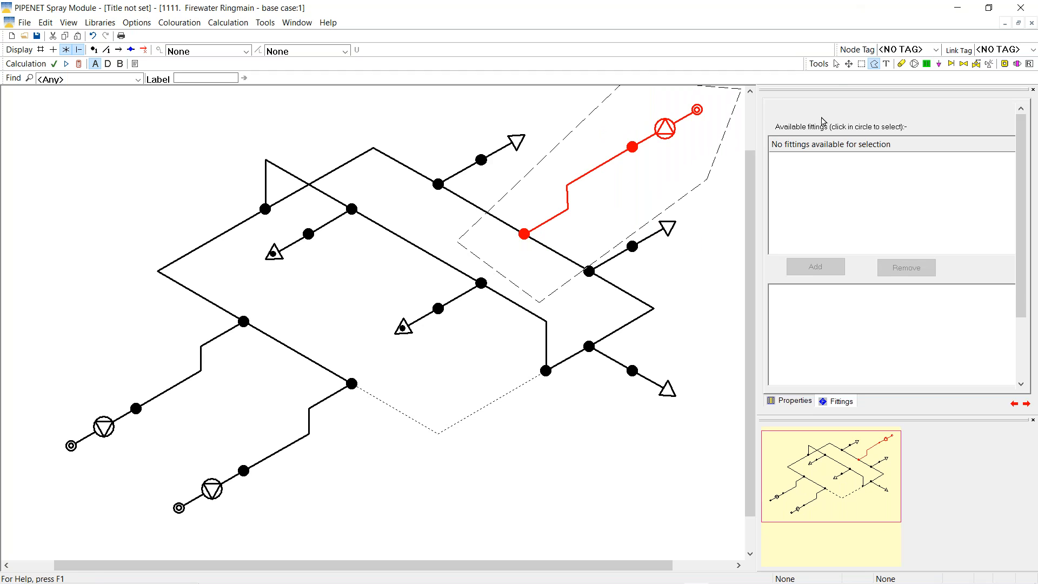
pyautogui.click(836, 64)
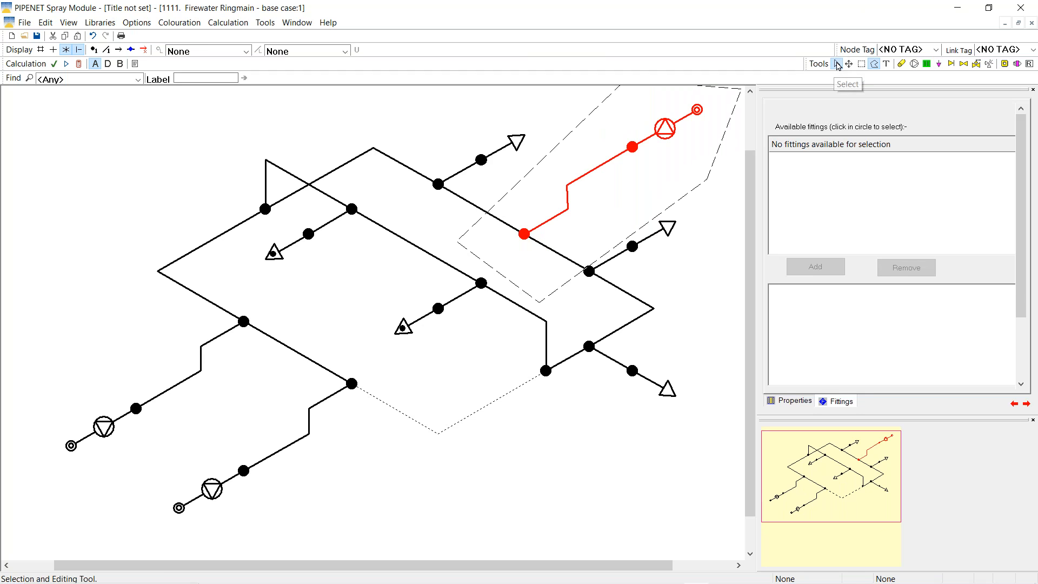
pyautogui.click(524, 236)
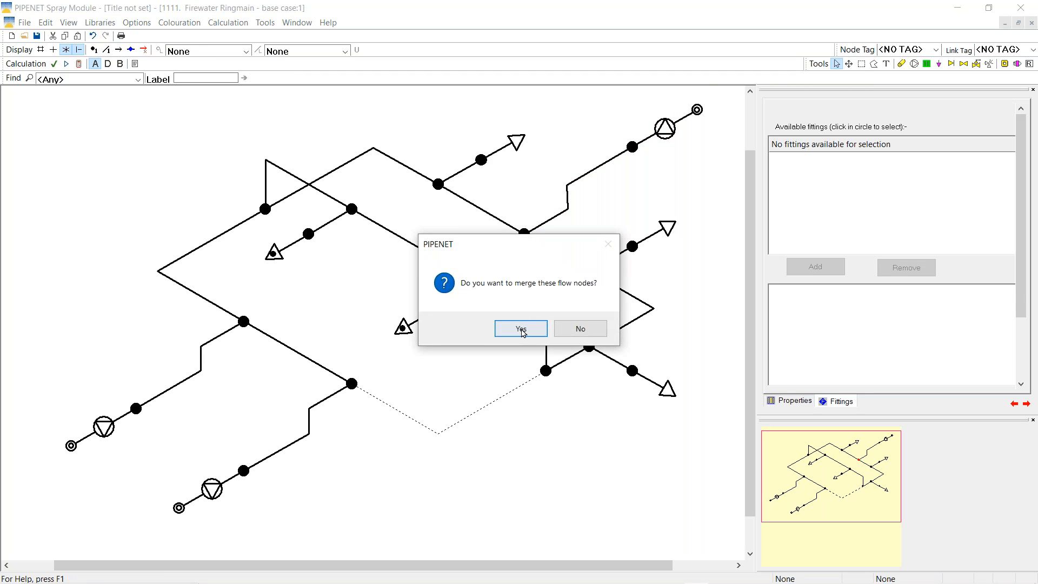
pyautogui.click(521, 328)
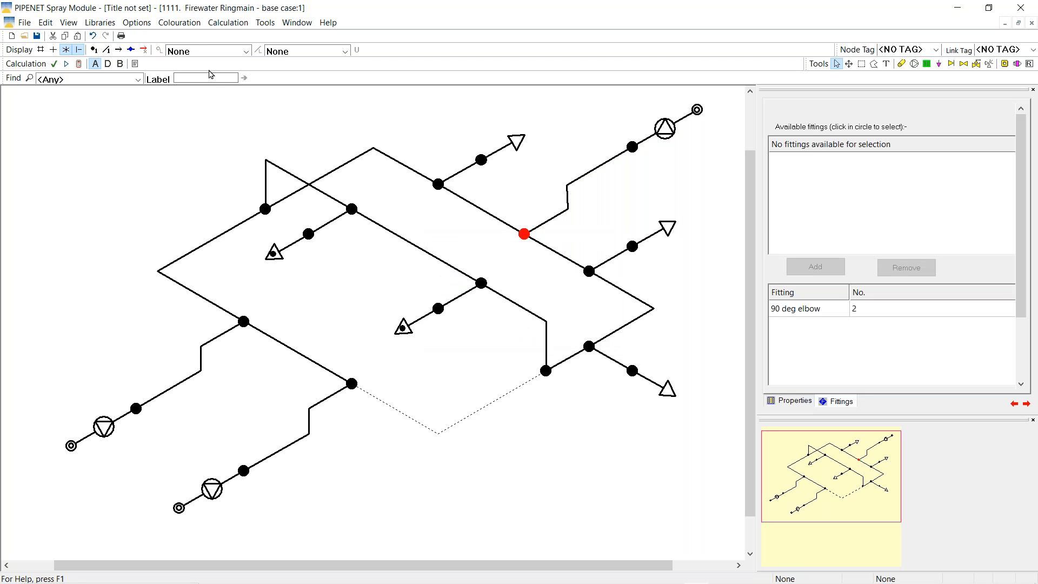
pyautogui.click(40, 49)
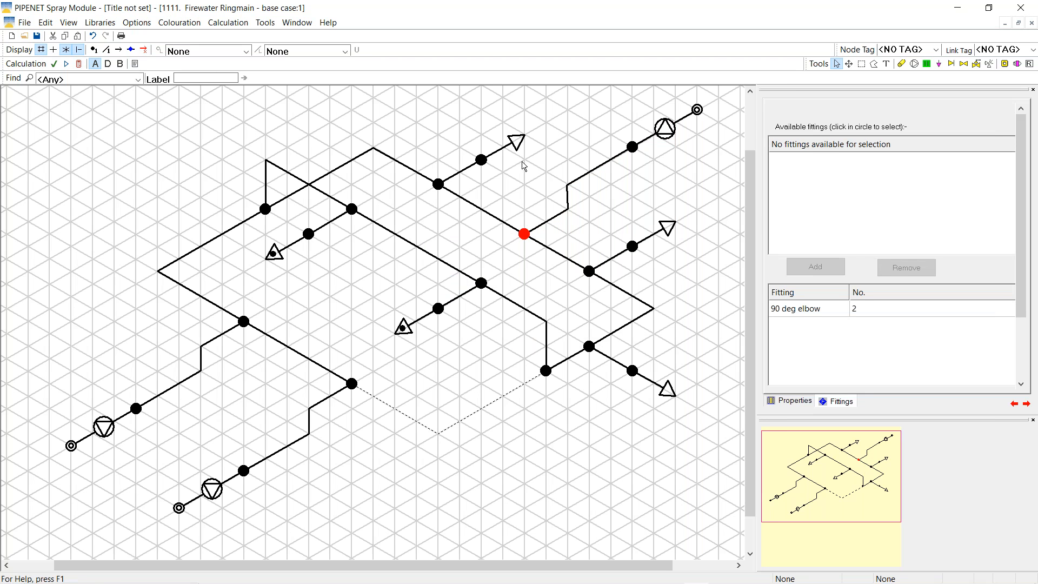
# Lower the new branch's bend and nodes to align the upper-right inlet layout
pyautogui.click(568, 187)
pyautogui.moveTo(568, 188); pyautogui.dragTo(570, 233)
pyautogui.moveTo(634, 155); pyautogui.dragTo(644, 182)
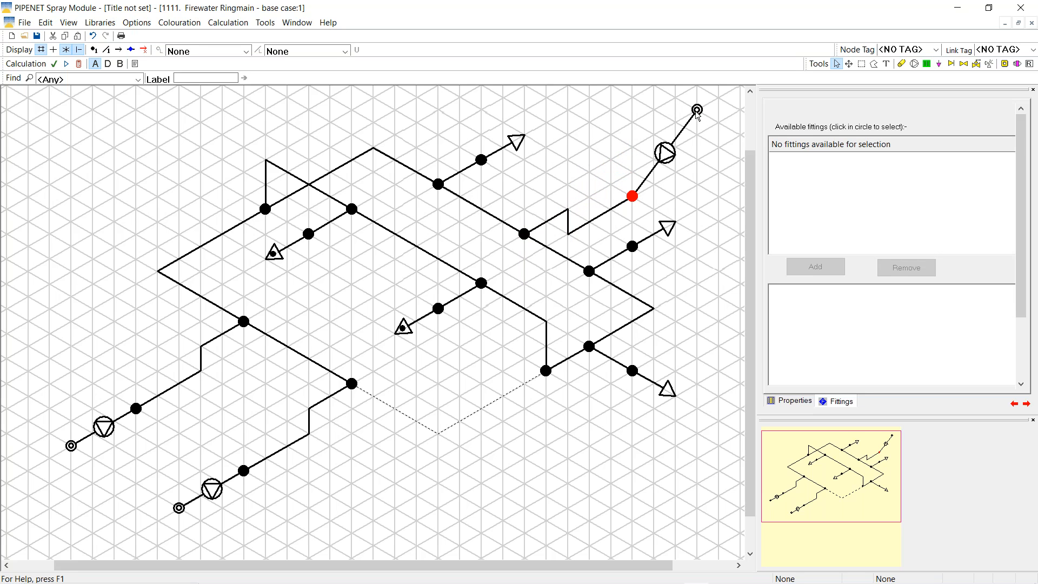
pyautogui.moveTo(697, 111); pyautogui.dragTo(697, 161)
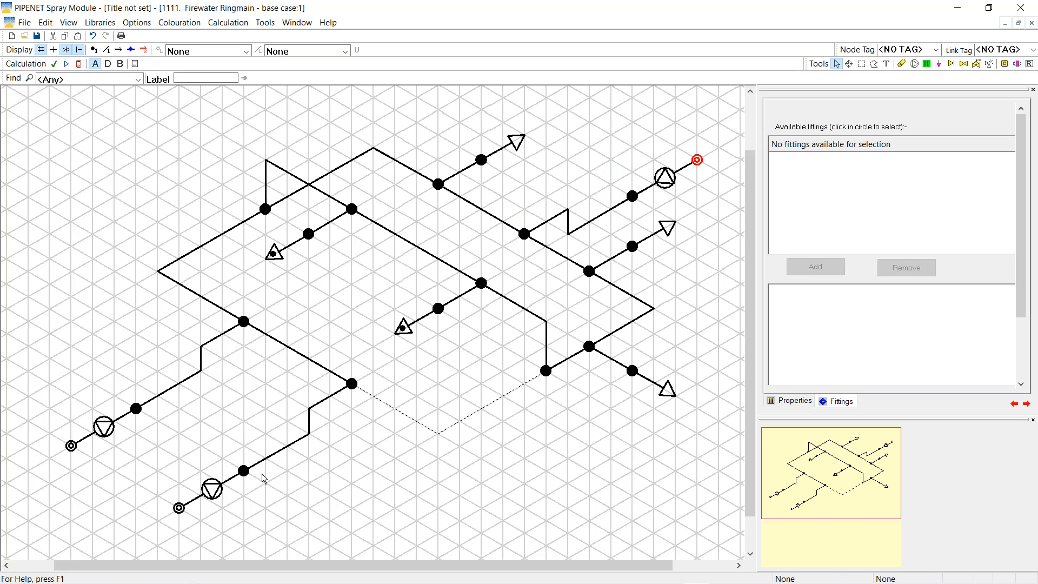
pyautogui.click(785, 402)
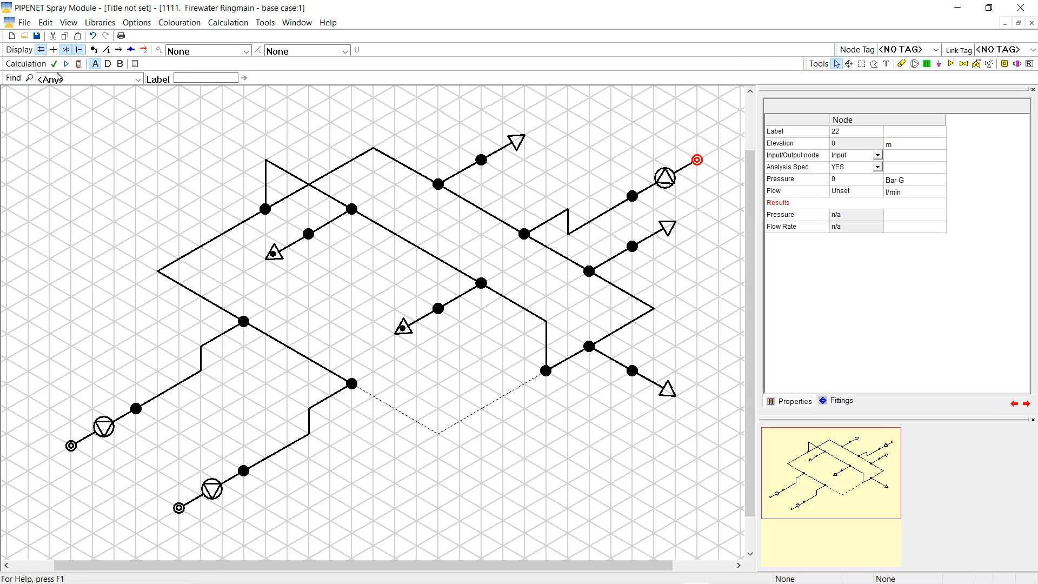
pyautogui.click(41, 49)
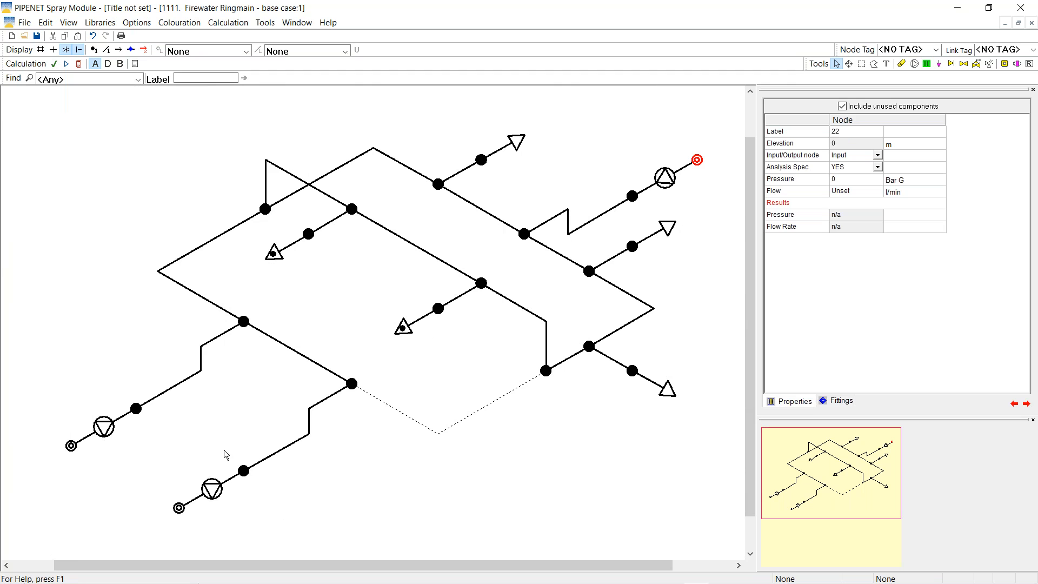
# Set Pump on to NO for the lower-left pump 2
pyautogui.click(211, 497)
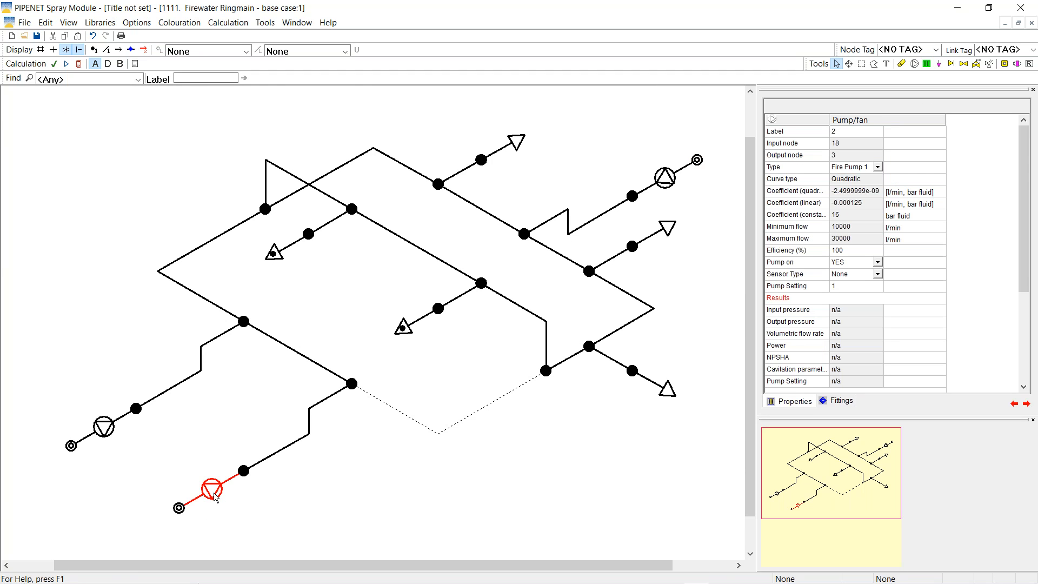
pyautogui.click(878, 265)
pyautogui.click(879, 265)
pyautogui.click(839, 279)
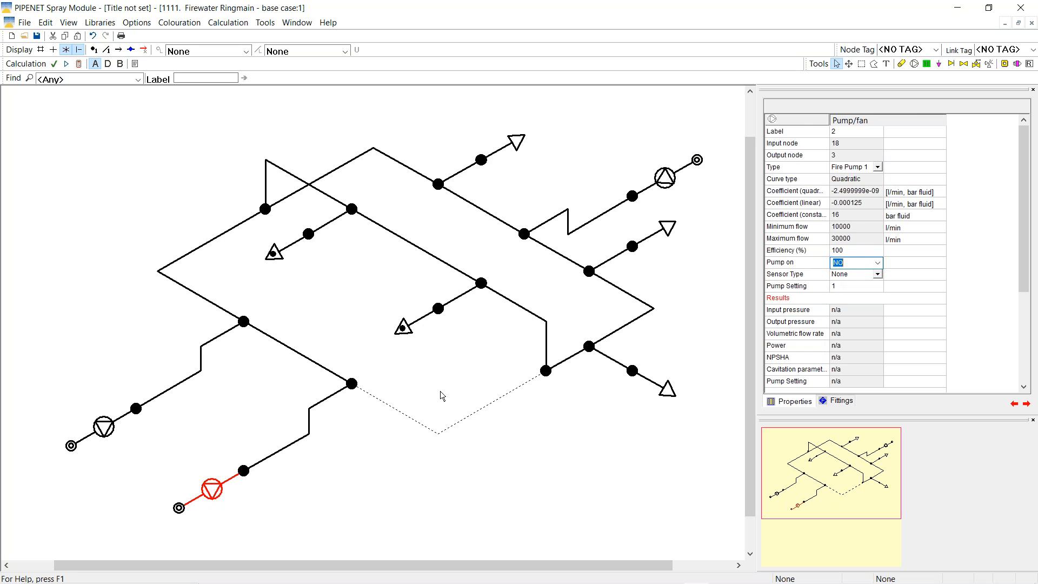
pyautogui.click(218, 407)
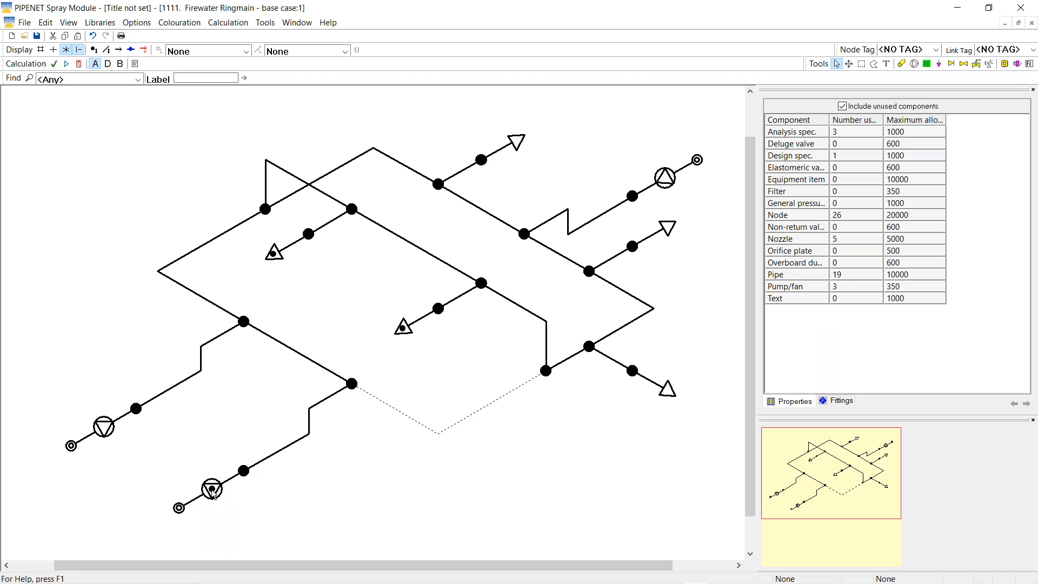
# Recalculate and label nozzles with % deviation: 19.58%, 19.94%, 16.25%; switched-off nozzles show 100%
pyautogui.click(79, 64)
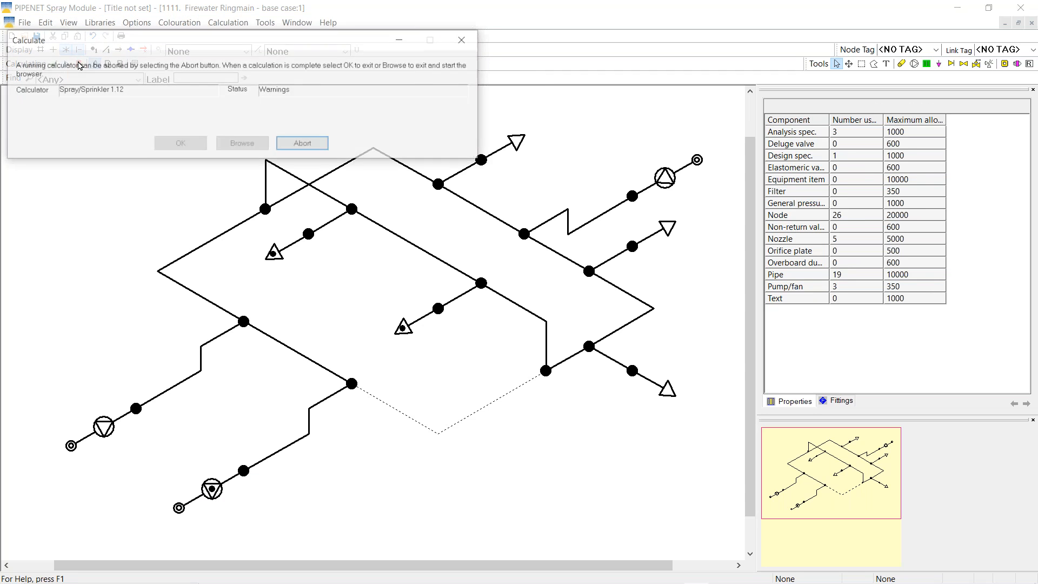
pyautogui.click(175, 145)
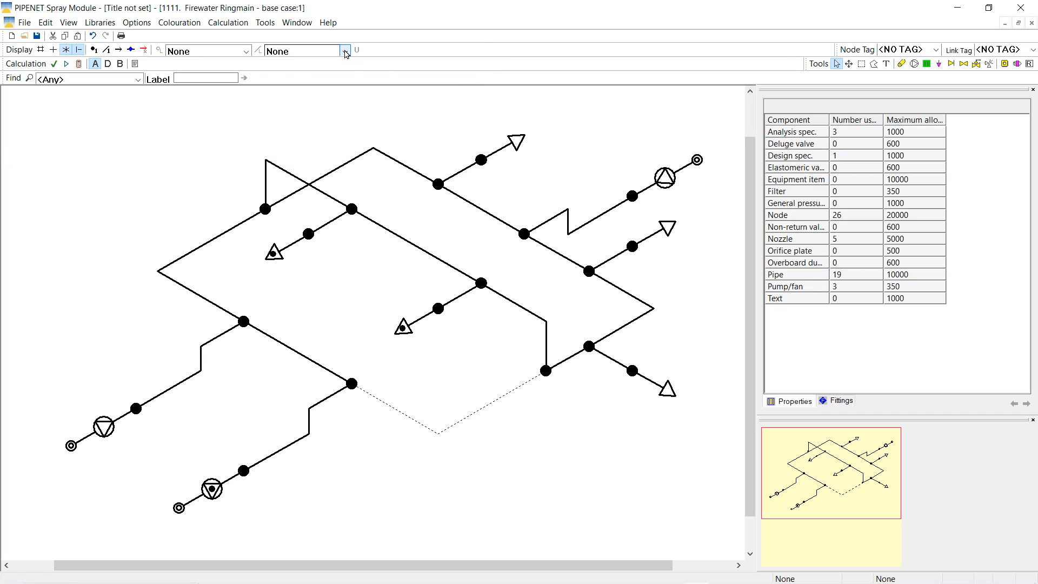
pyautogui.click(346, 51)
pyautogui.click(319, 196)
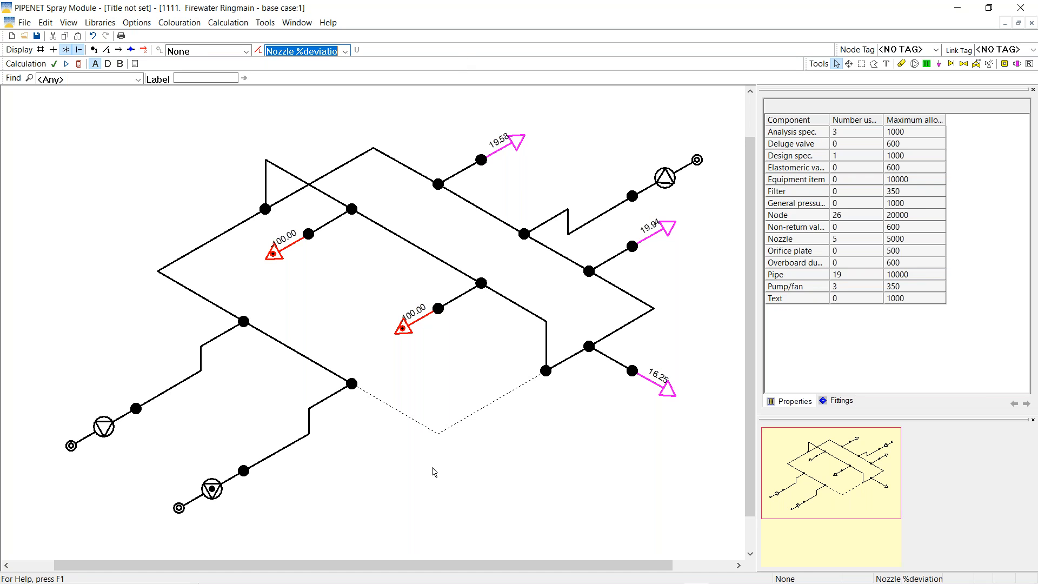
# Explode the ring junction node, merge node 20 back onto the ring, and pull node 19 up-right
pyautogui.rightClick(527, 237)
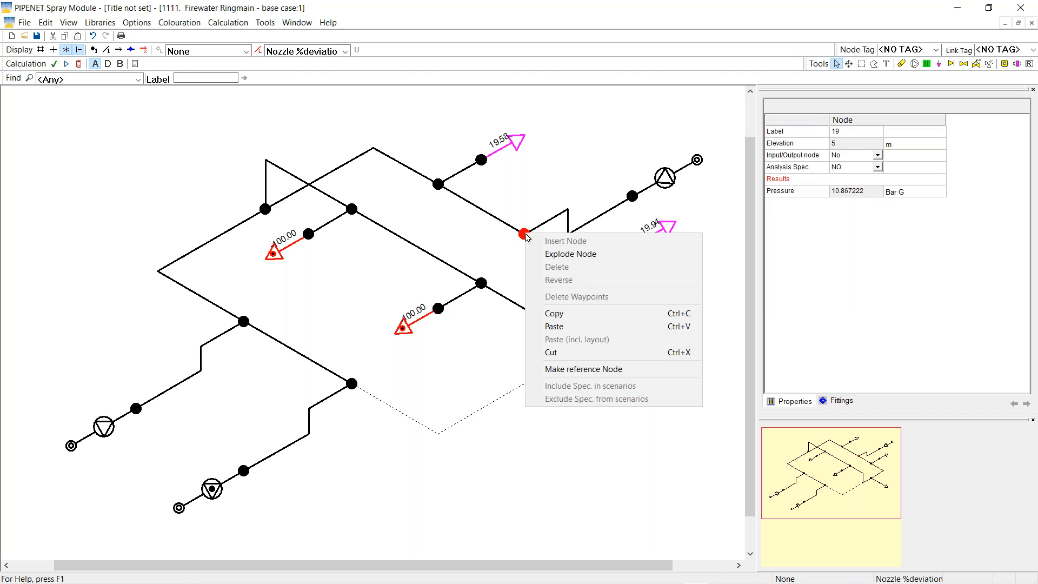
pyautogui.click(568, 254)
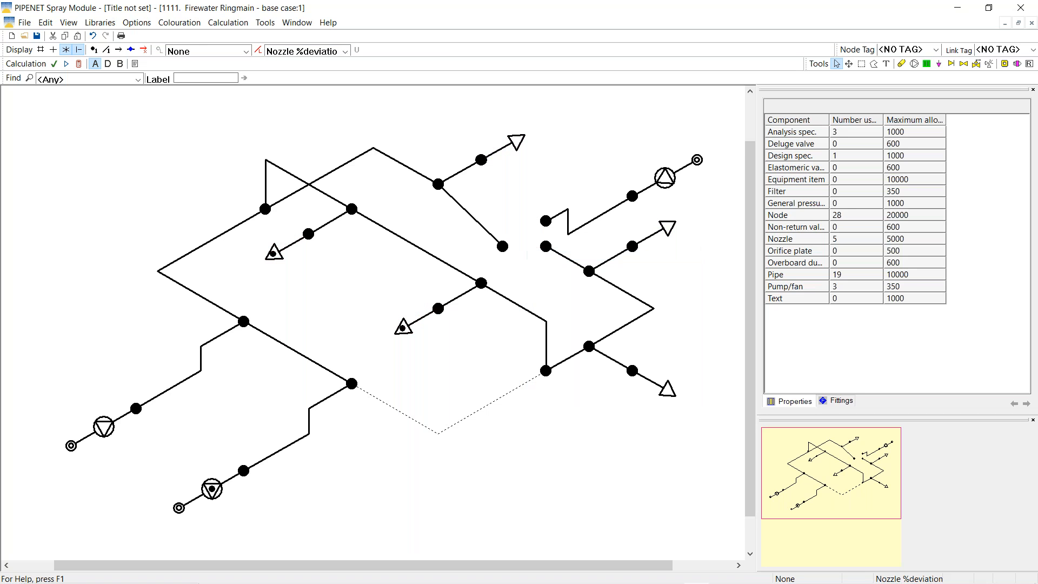
pyautogui.click(502, 247)
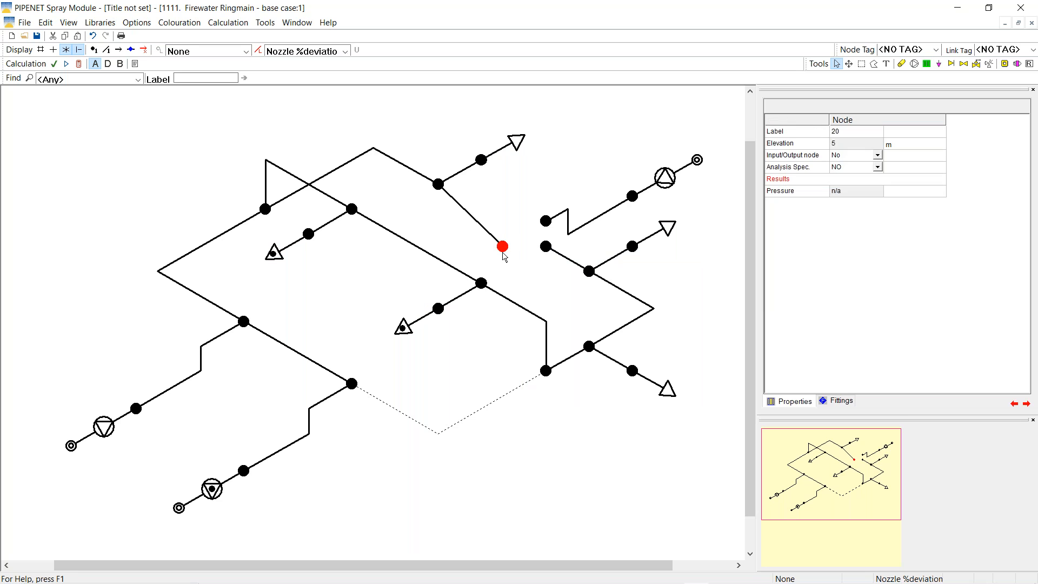
pyautogui.moveTo(504, 249); pyautogui.dragTo(525, 234)
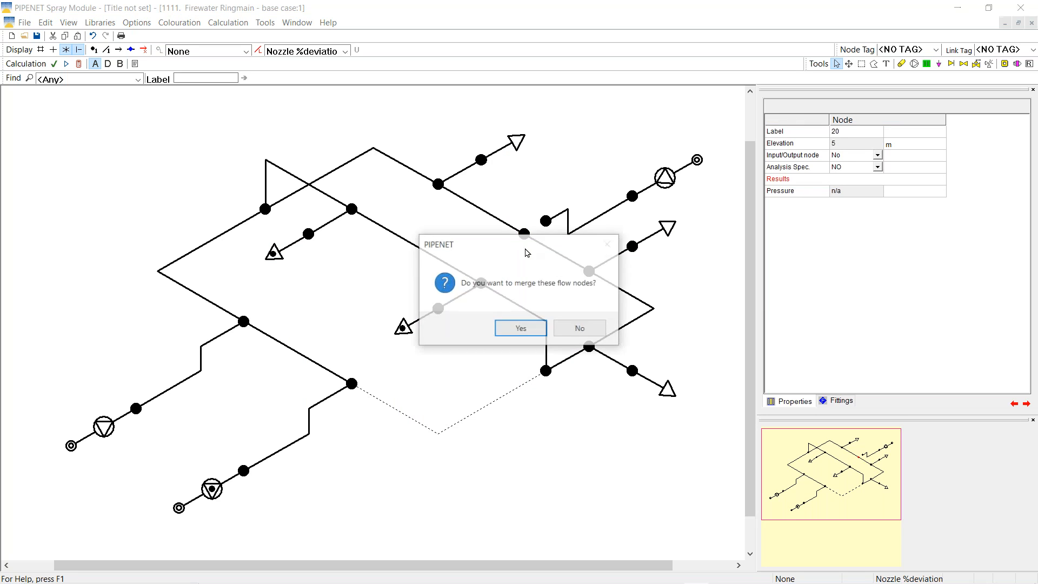
pyautogui.click(518, 329)
pyautogui.click(544, 222)
pyautogui.moveTo(544, 222); pyautogui.dragTo(558, 213)
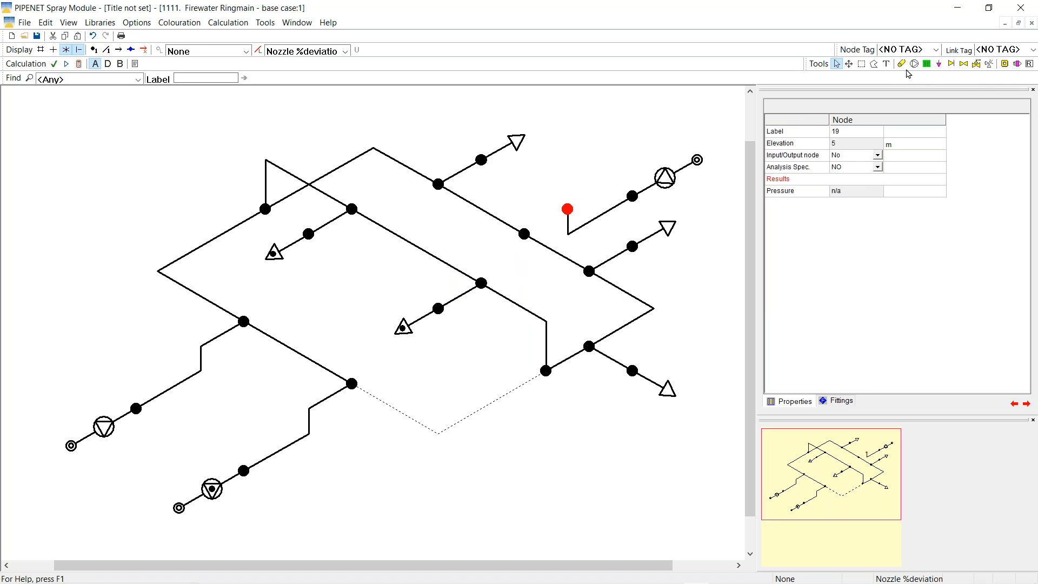
# Insert a Fire Pump 1 pump between the ring node and node 19, then recalculate
pyautogui.click(914, 64)
pyautogui.click(525, 234)
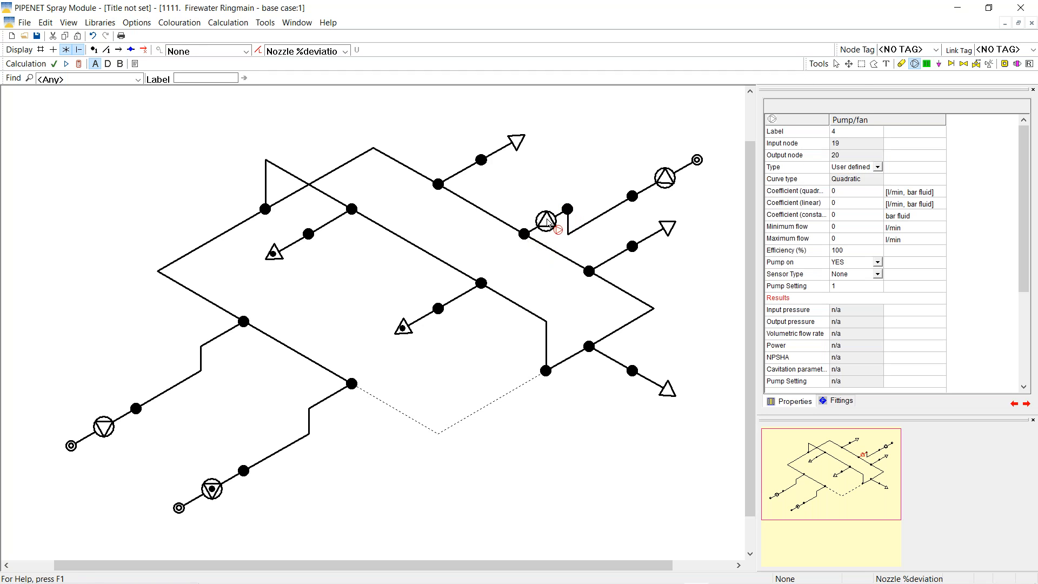
pyautogui.click(836, 64)
pyautogui.click(877, 167)
pyautogui.click(878, 167)
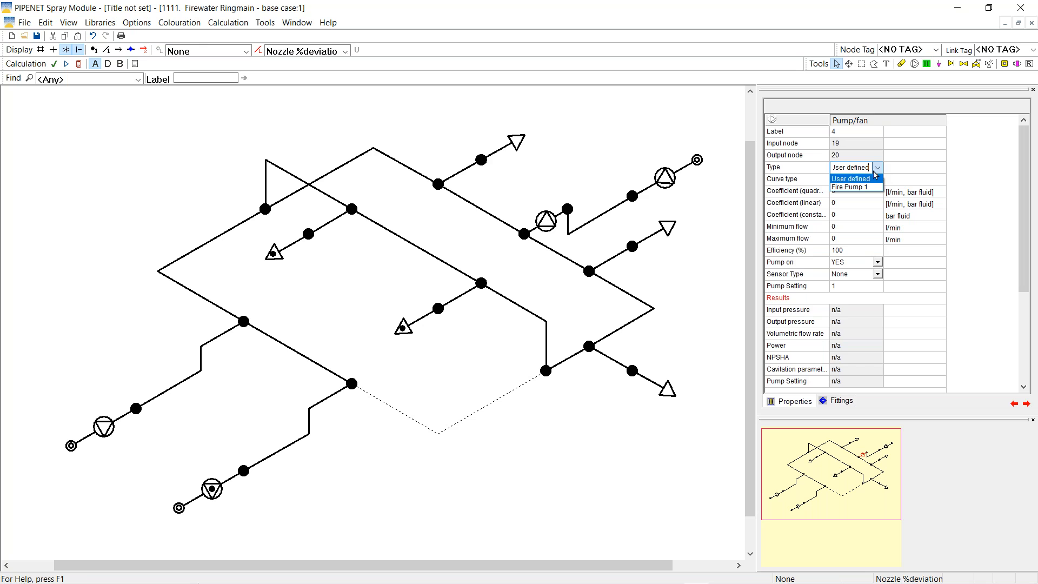
pyautogui.click(849, 188)
pyautogui.click(586, 152)
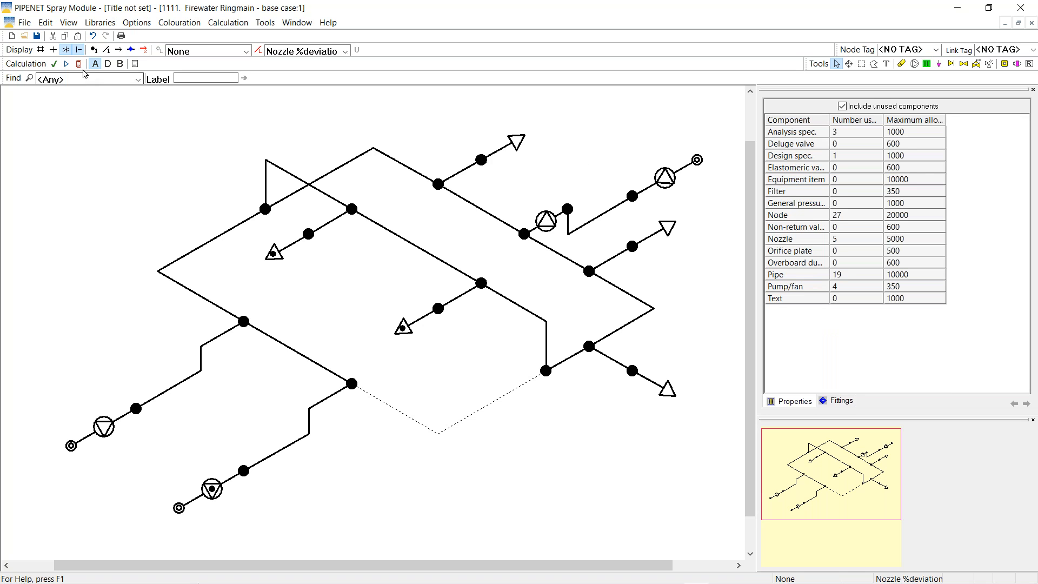
pyautogui.click(66, 64)
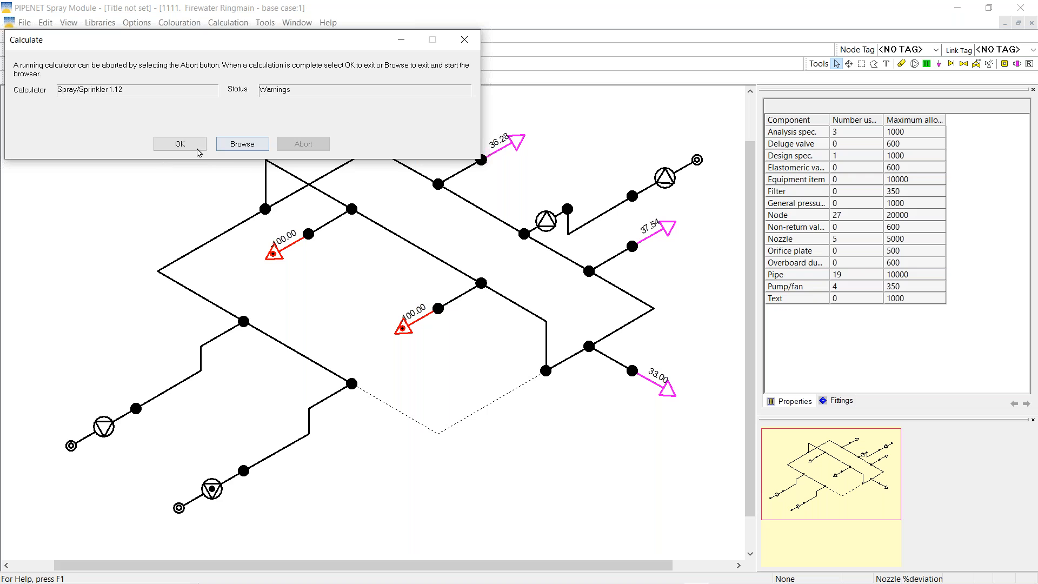
# Close the calculation results, leaving nozzle deviations of 36.28%, 37.54% and 33.00% displayed
pyautogui.click(192, 147)
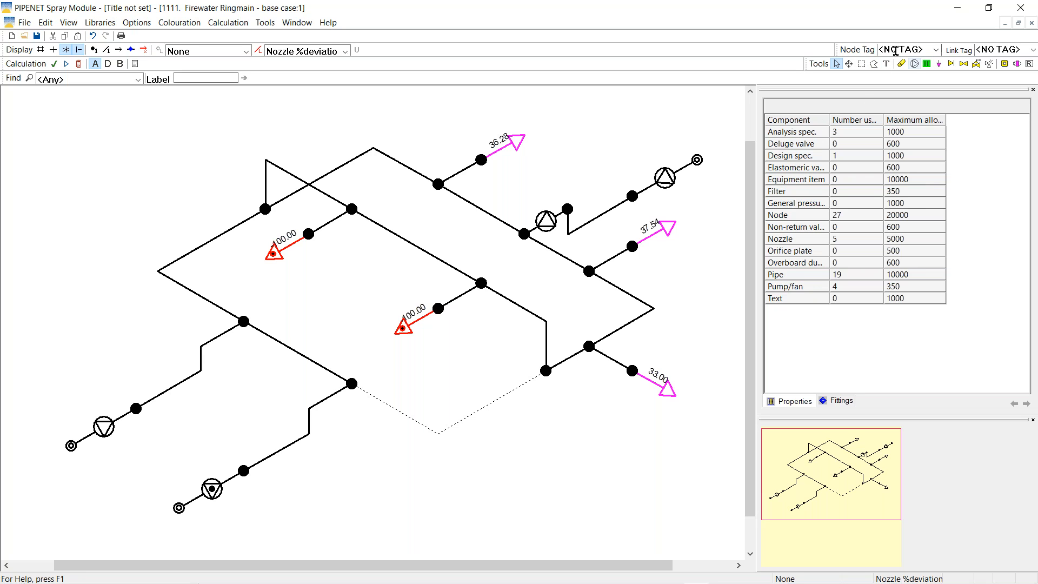
pyautogui.click(901, 63)
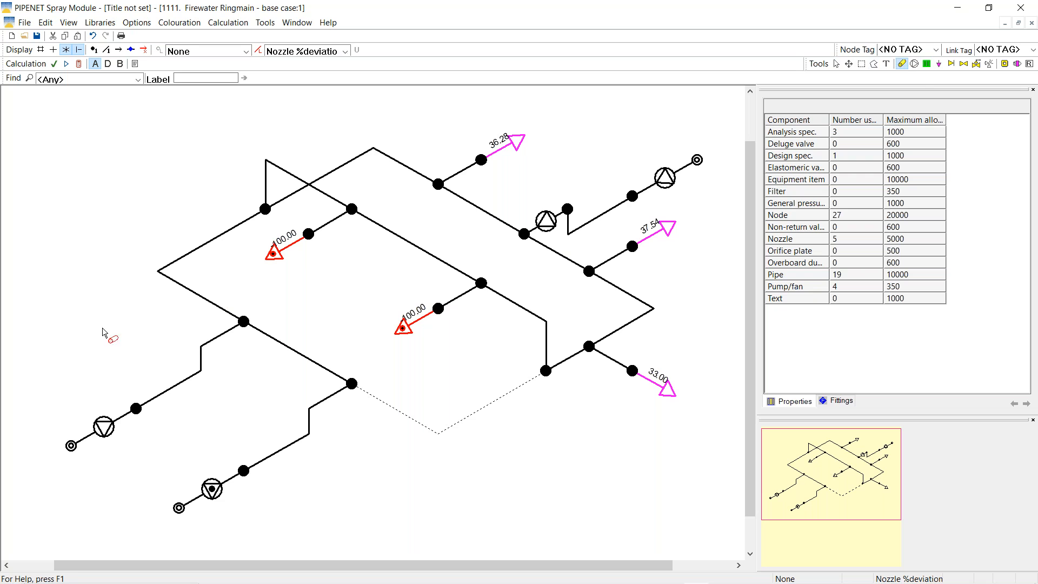
# Draw pipes from new nodes to lower-left node 17 and to upper-right node 22
pyautogui.click(60, 298)
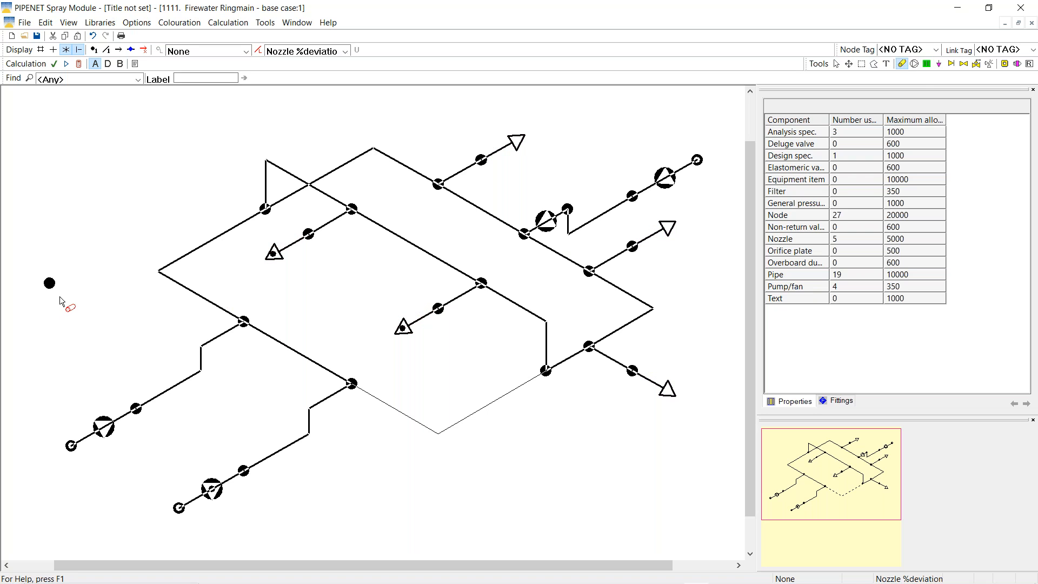
pyautogui.click(71, 446)
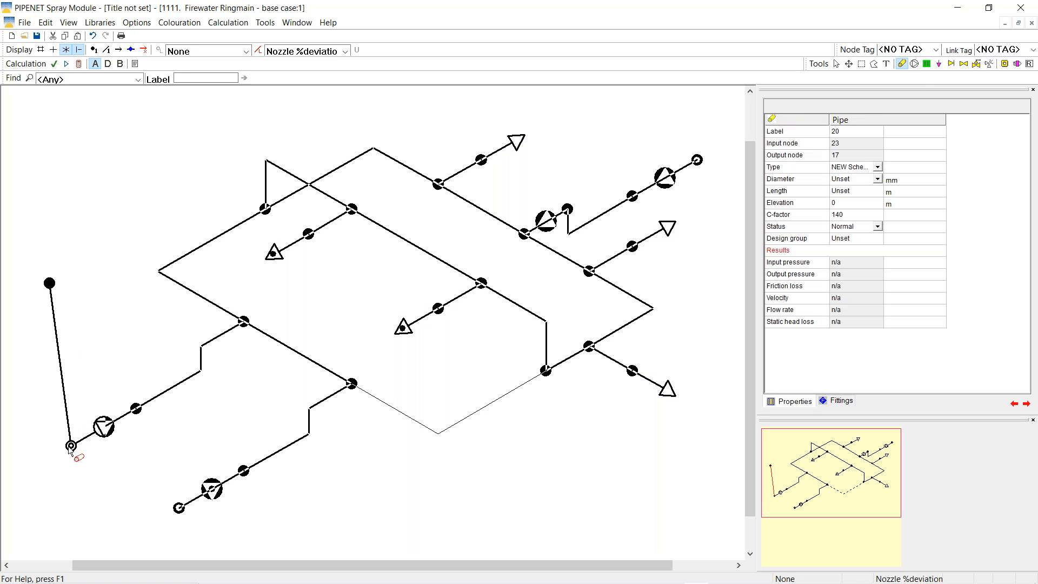
pyautogui.click(654, 87)
pyautogui.click(697, 160)
pyautogui.click(836, 63)
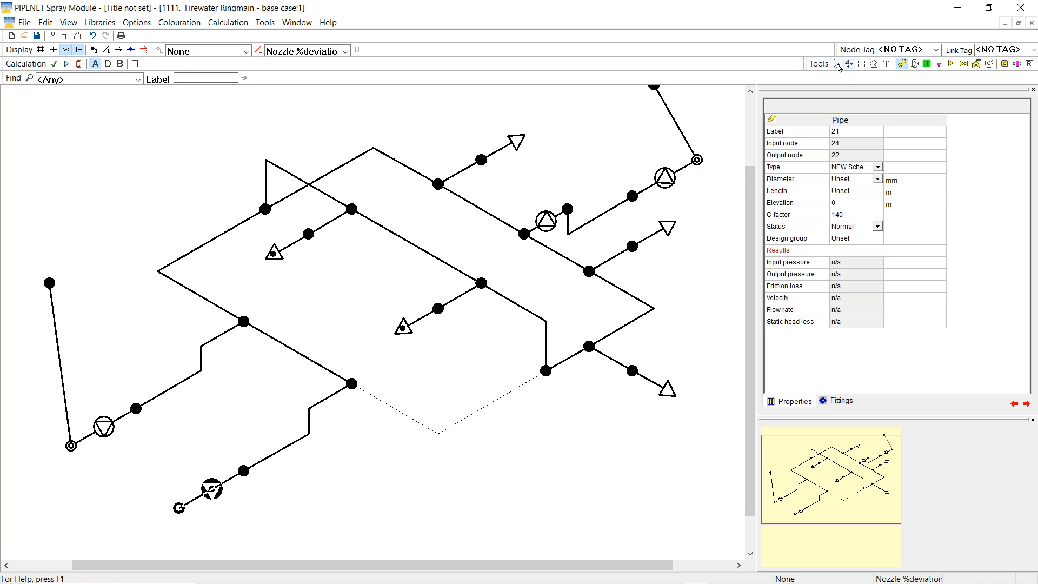
# Move new node 24 further up and scale the view to fit the whole network
pyautogui.rightClick(168, 165)
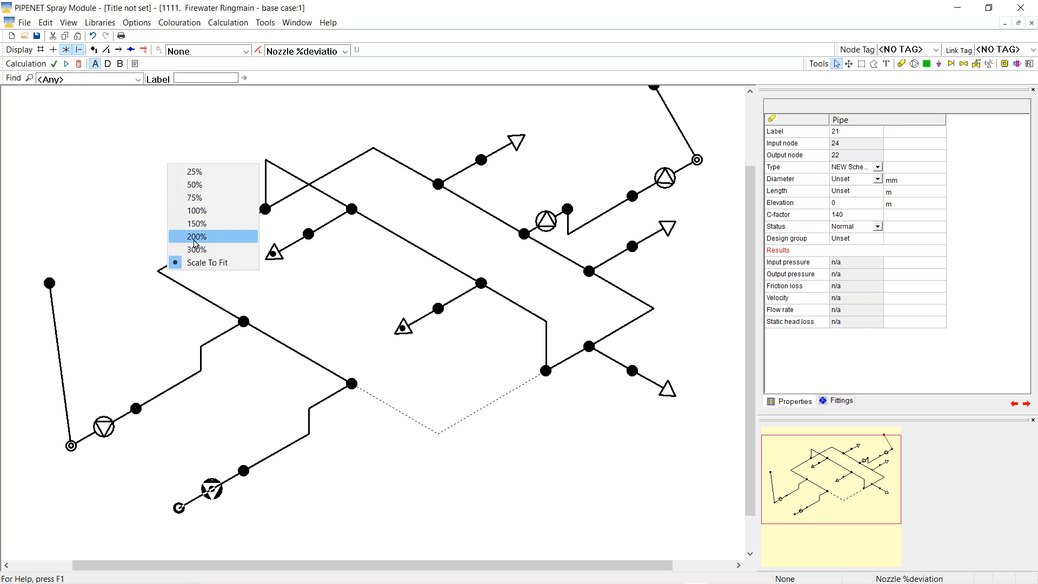
pyautogui.click(195, 203)
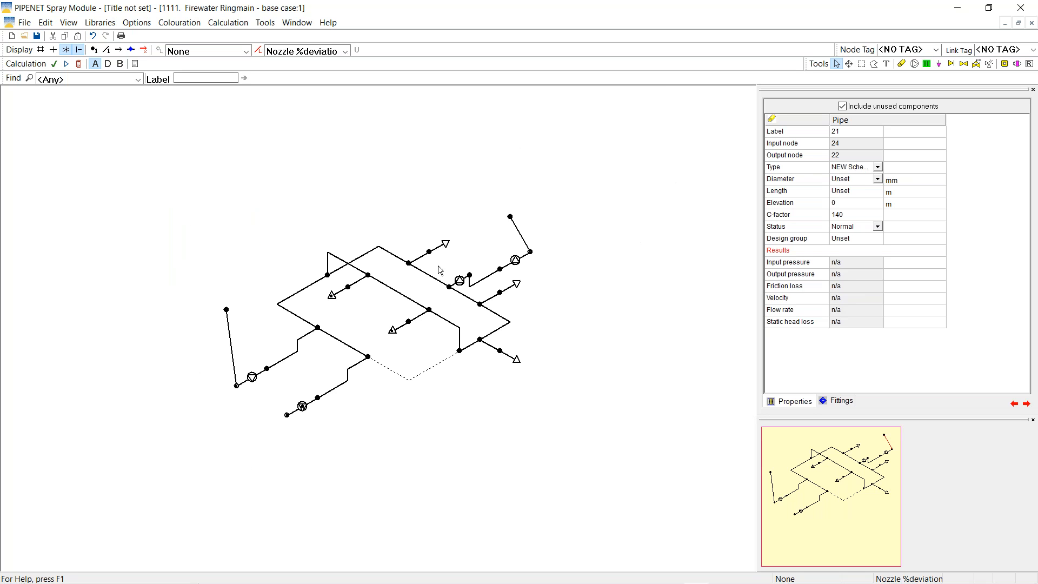
pyautogui.moveTo(509, 217); pyautogui.dragTo(517, 194)
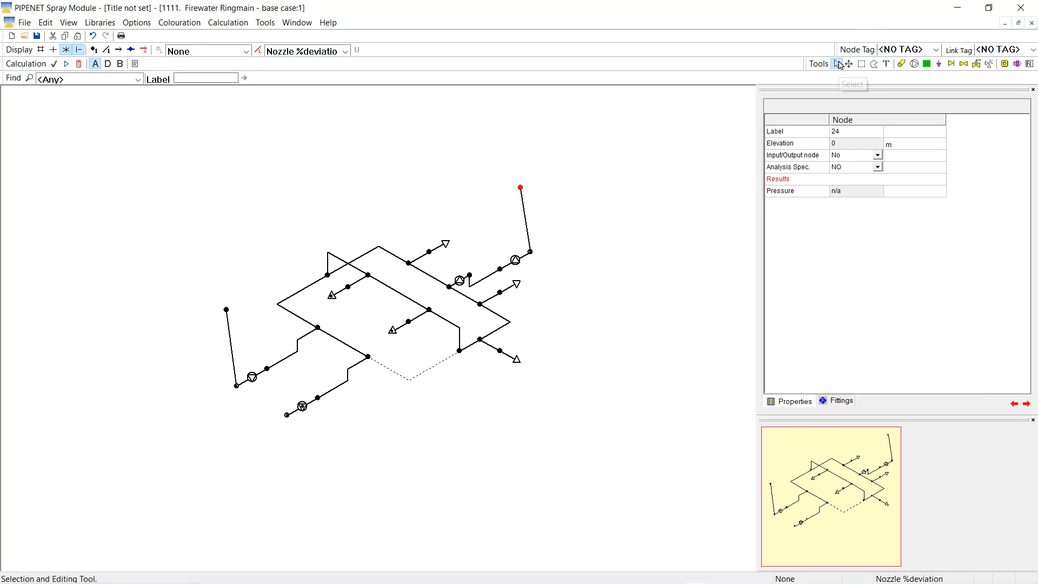
pyautogui.rightClick(589, 288)
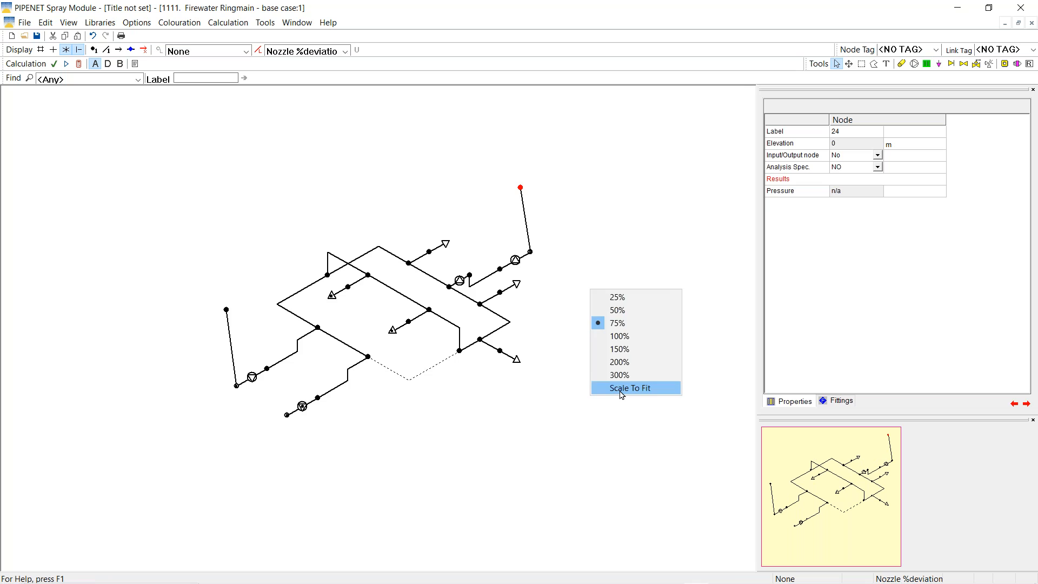
pyautogui.click(601, 387)
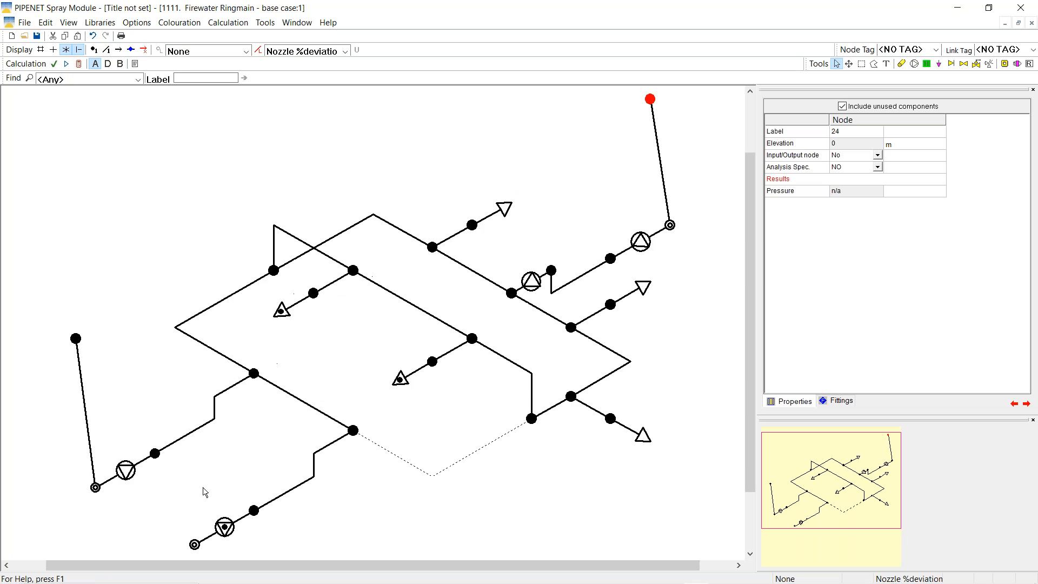
pyautogui.click(95, 487)
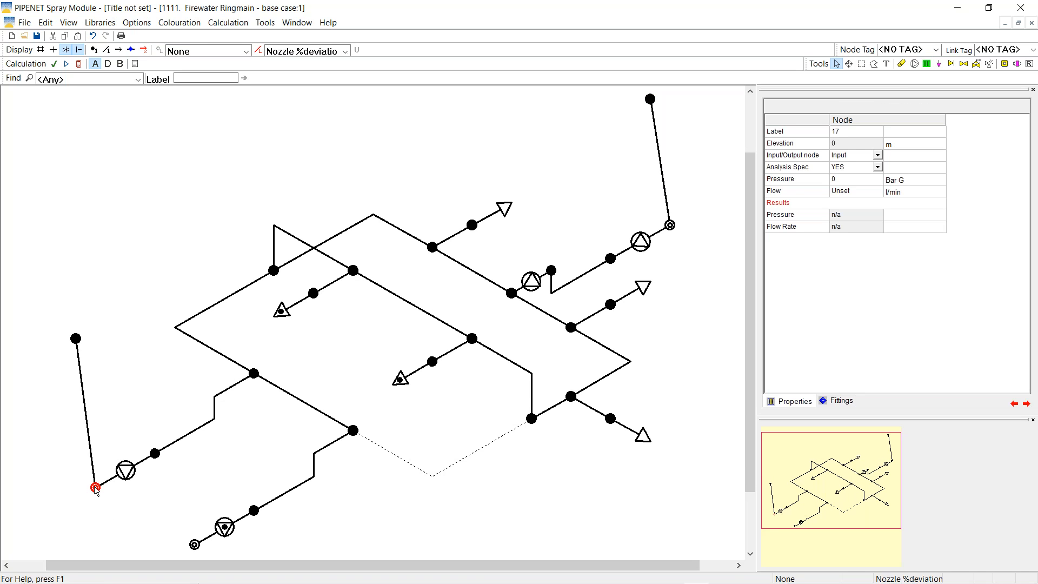
# Copy node 17's input specification onto new nodes 23 and 24
pyautogui.rightClick(95, 488)
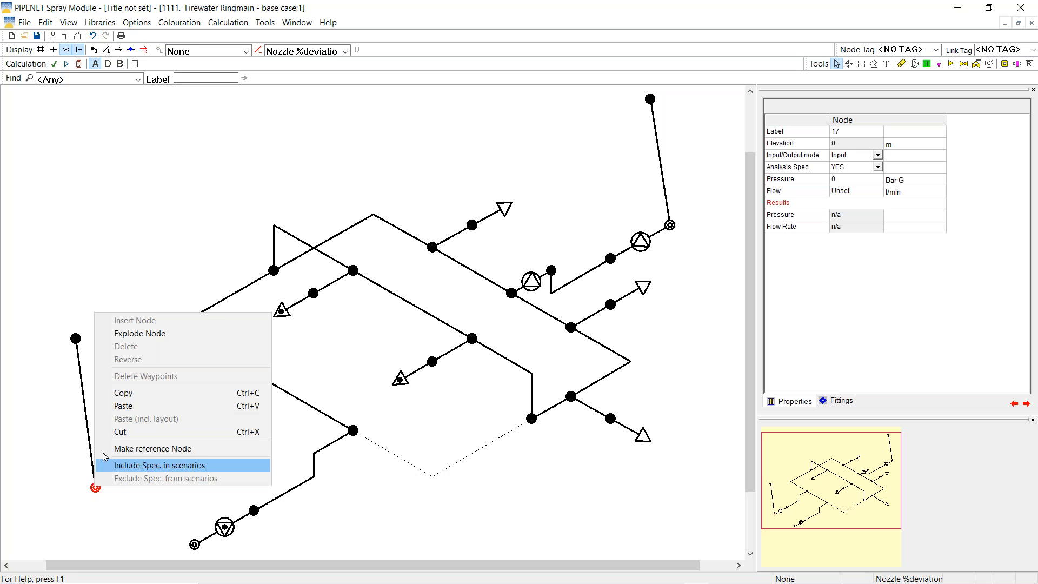
pyautogui.click(130, 393)
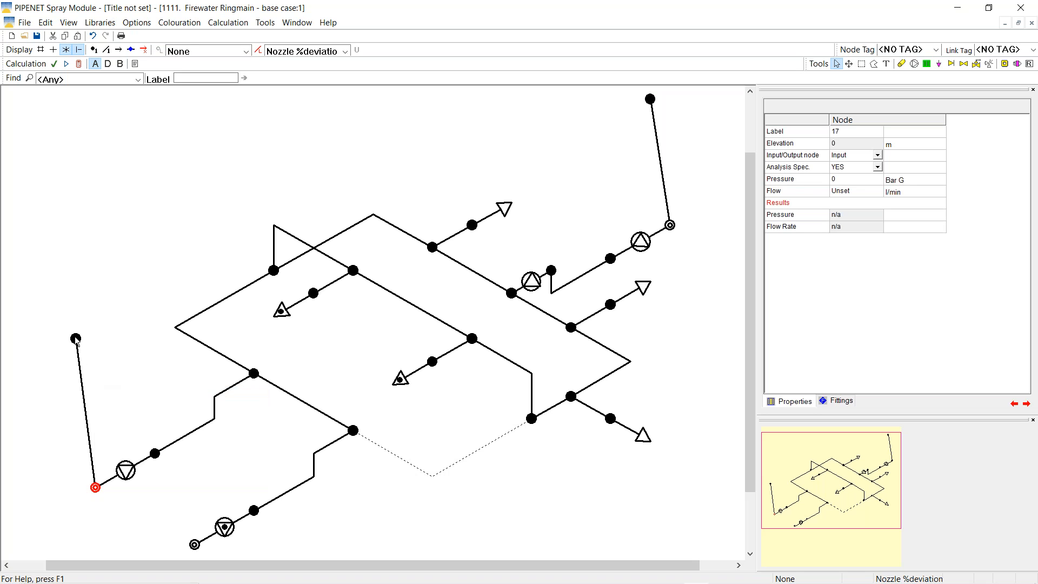
pyautogui.rightClick(76, 338)
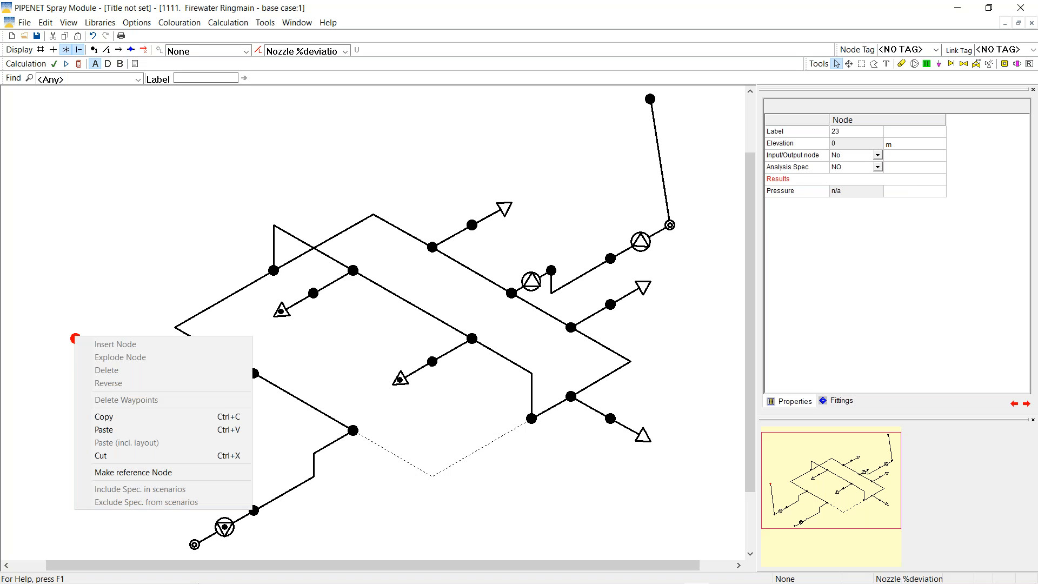
pyautogui.click(104, 430)
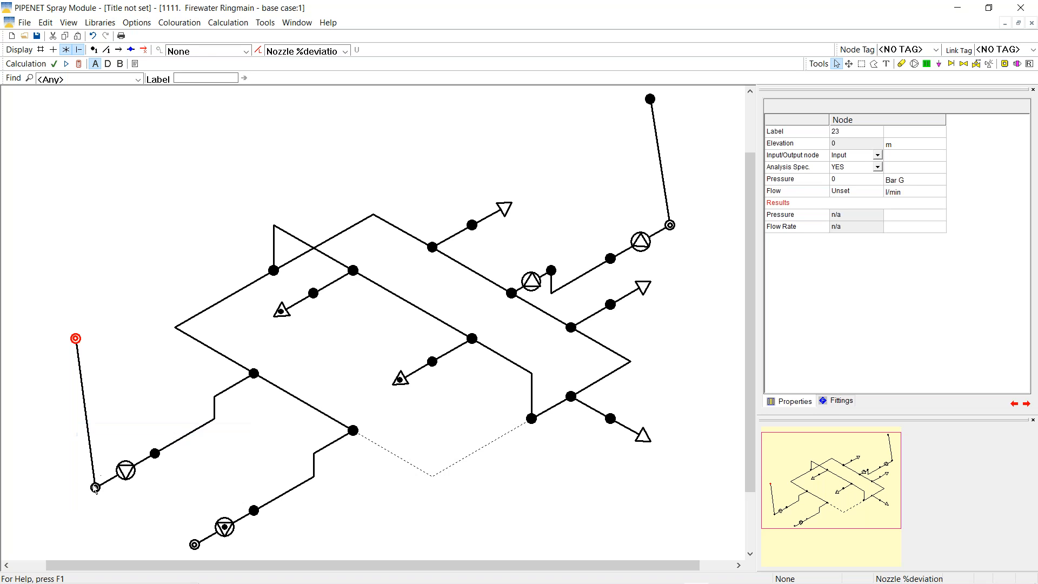
pyautogui.rightClick(651, 100)
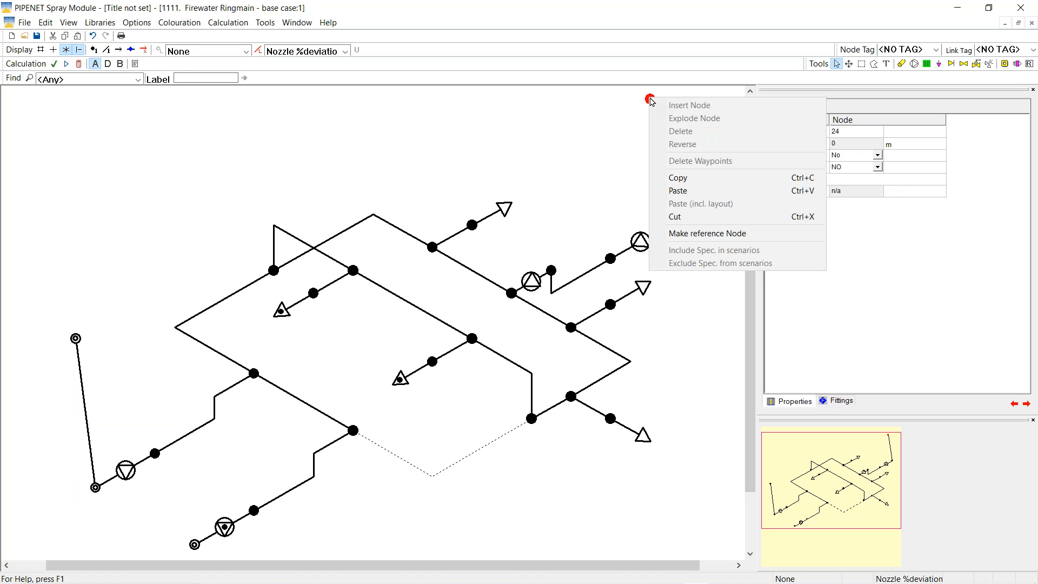
pyautogui.click(670, 190)
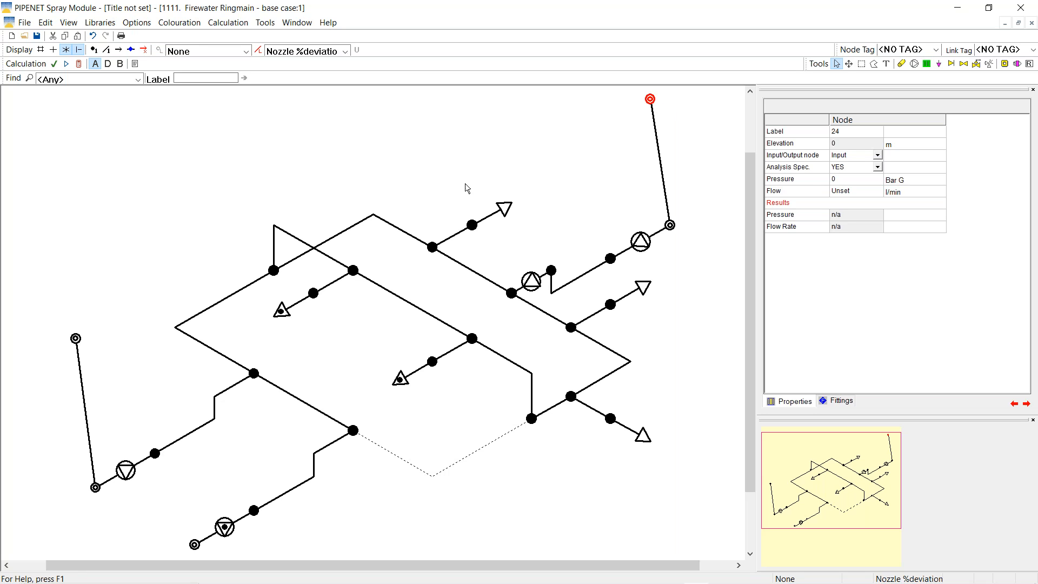
# Set Input/Output node to No for nodes 17 and 22, then select new pipe 20
pyautogui.click(848, 63)
pyautogui.click(837, 64)
pyautogui.click(95, 487)
pyautogui.click(877, 156)
pyautogui.click(879, 157)
pyautogui.click(842, 173)
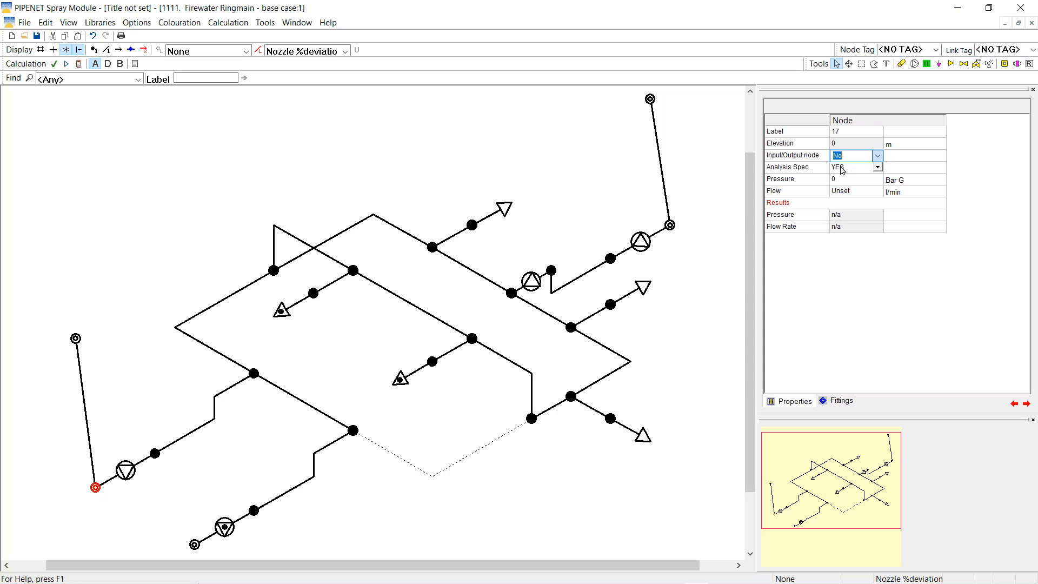
pyautogui.click(670, 226)
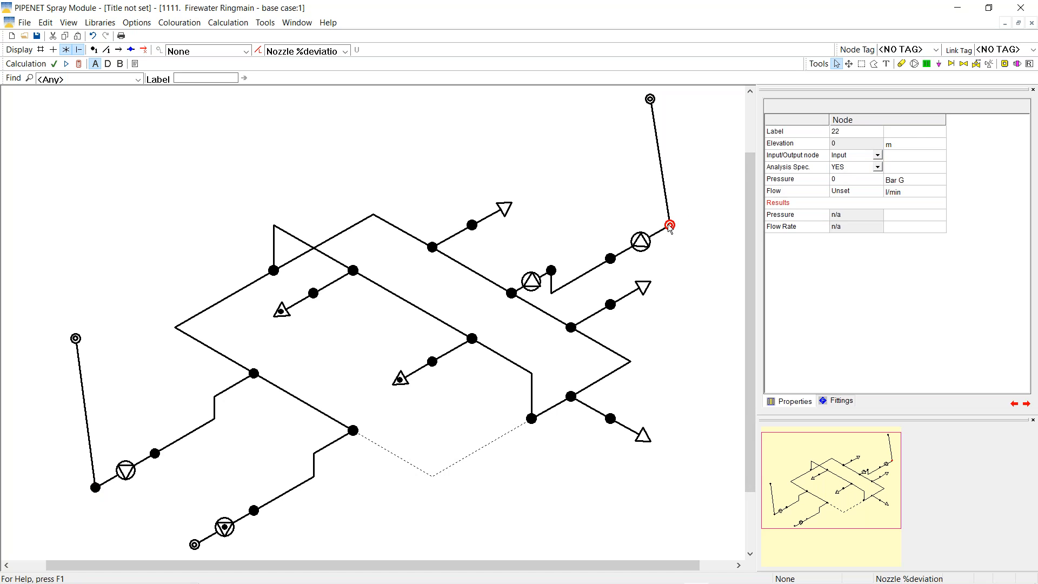
pyautogui.click(879, 157)
pyautogui.click(879, 157)
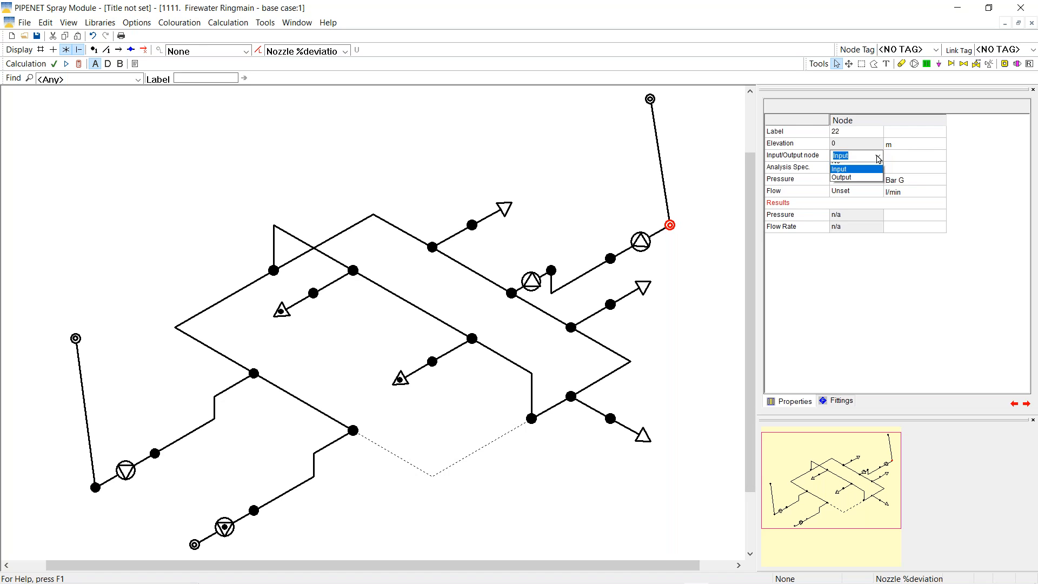
pyautogui.click(835, 168)
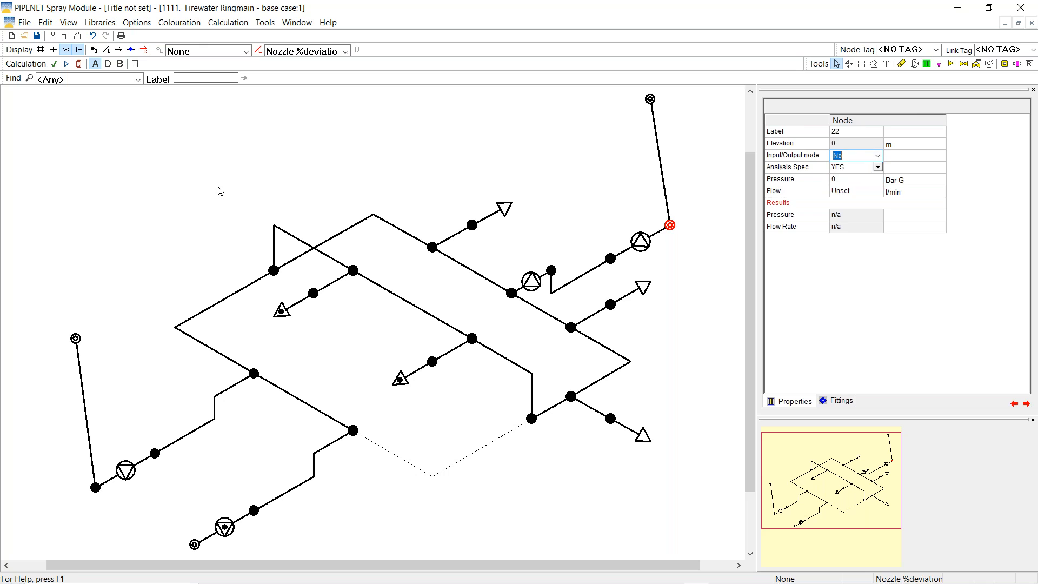
pyautogui.click(217, 188)
pyautogui.click(88, 413)
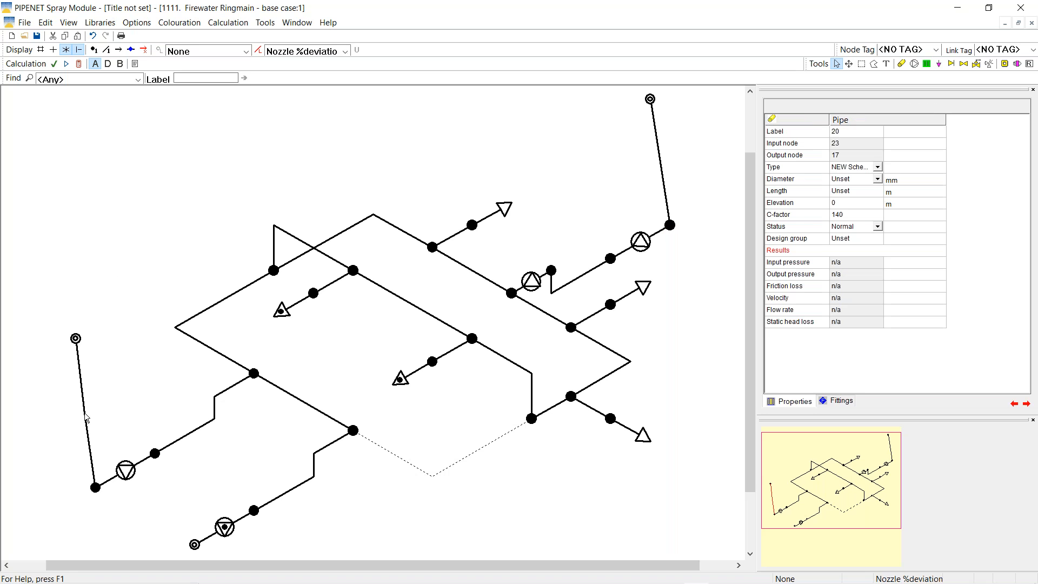
pyautogui.click(182, 440)
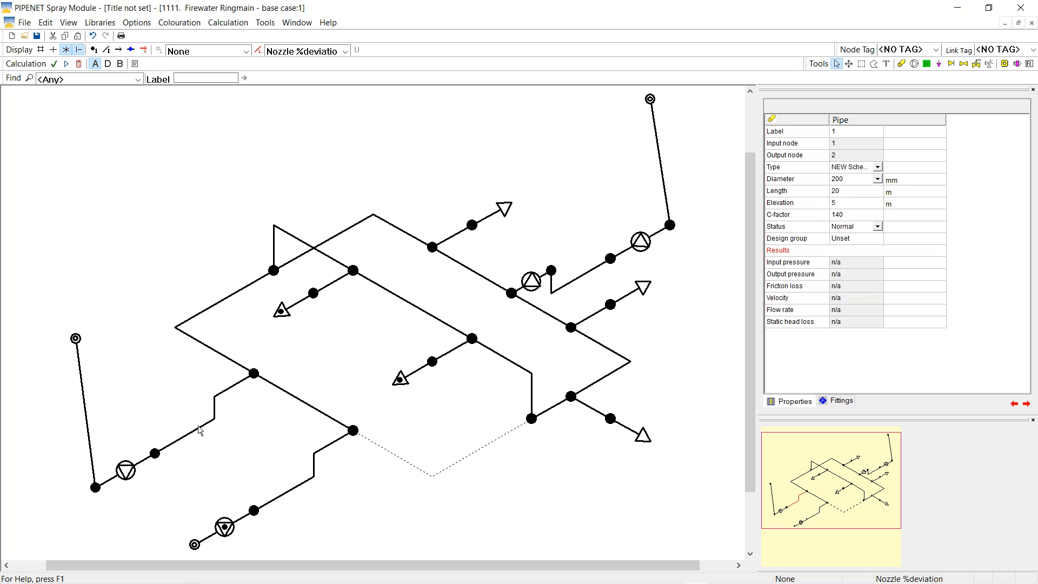
# Enter a 200 mm diameter, 15 m length and start the -15 m elevation for pipe 20
pyautogui.click(86, 416)
pyautogui.click(844, 183)
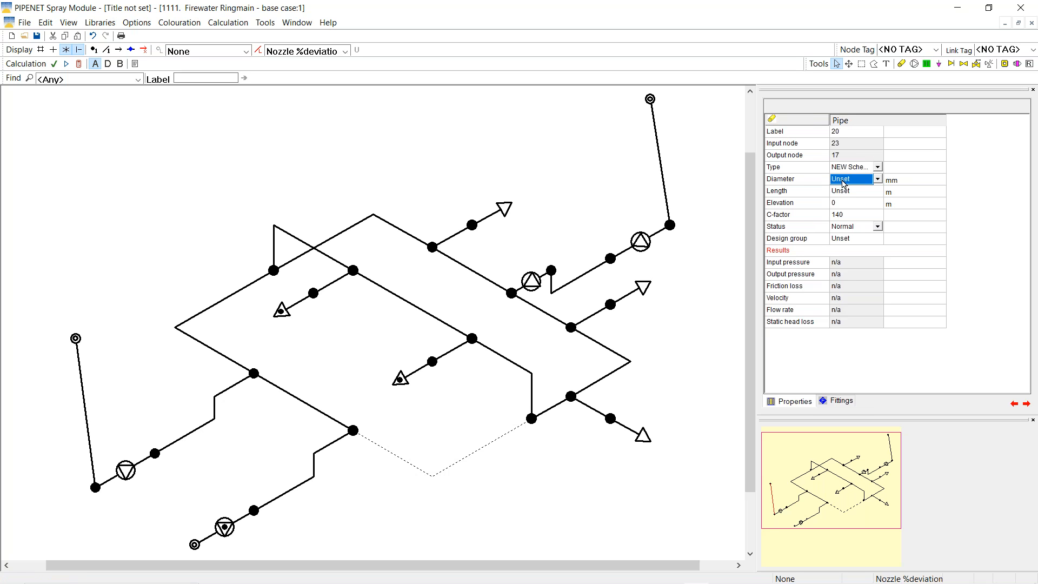
pyautogui.write('20')
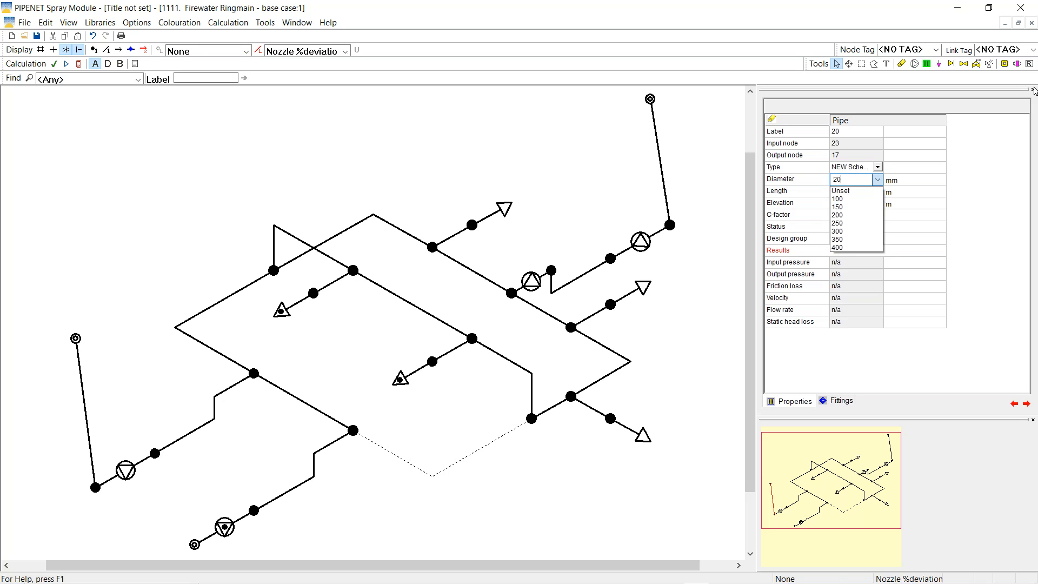
pyautogui.write('0')
pyautogui.press('Tab')
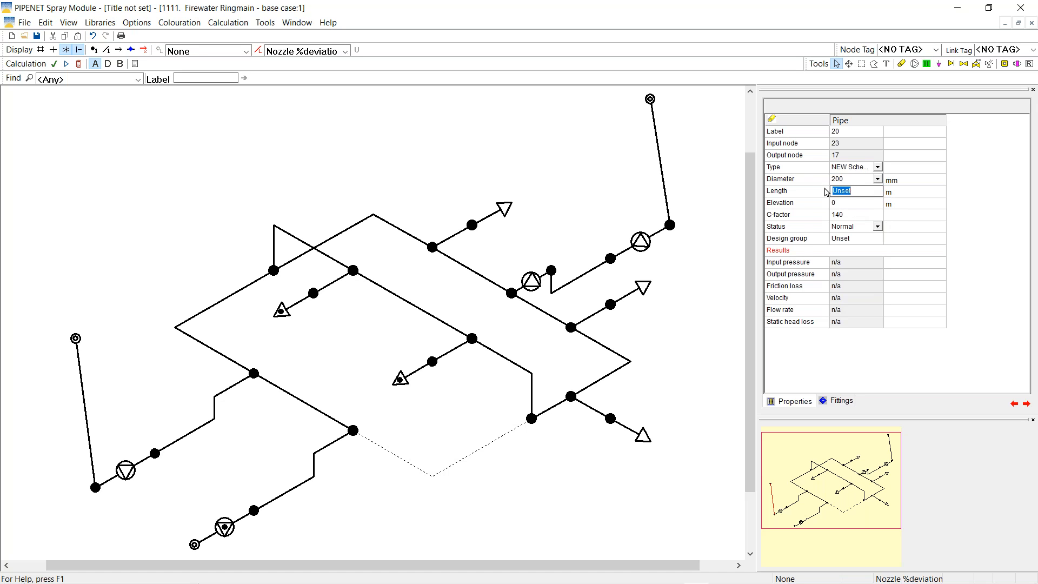
pyautogui.write('15')
pyautogui.press('Tab')
pyautogui.write('-')
# Copy node 23's 15 m elevation specification onto top node 24
pyautogui.rightClick(76, 339)
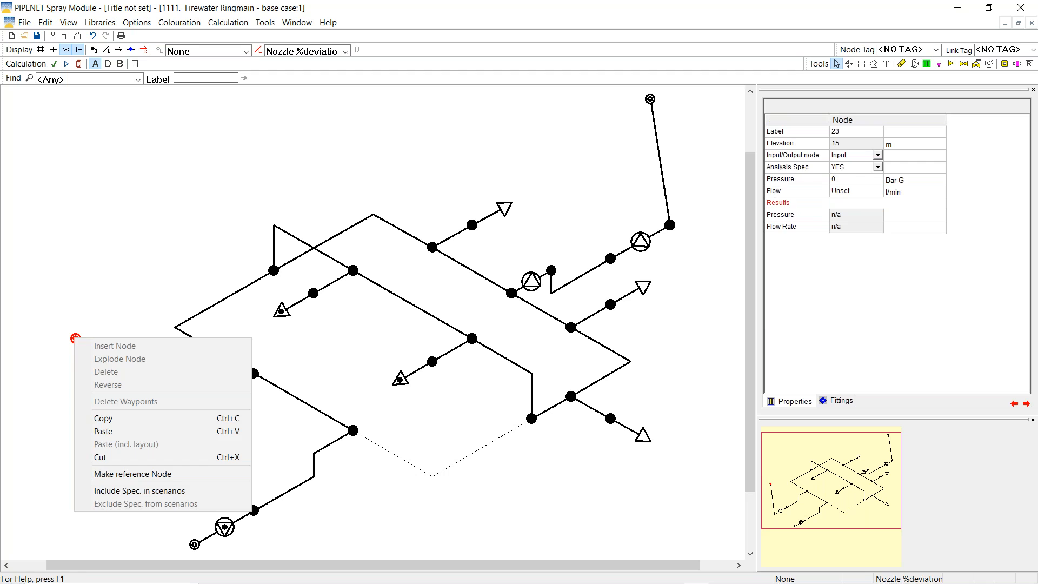
pyautogui.click(119, 420)
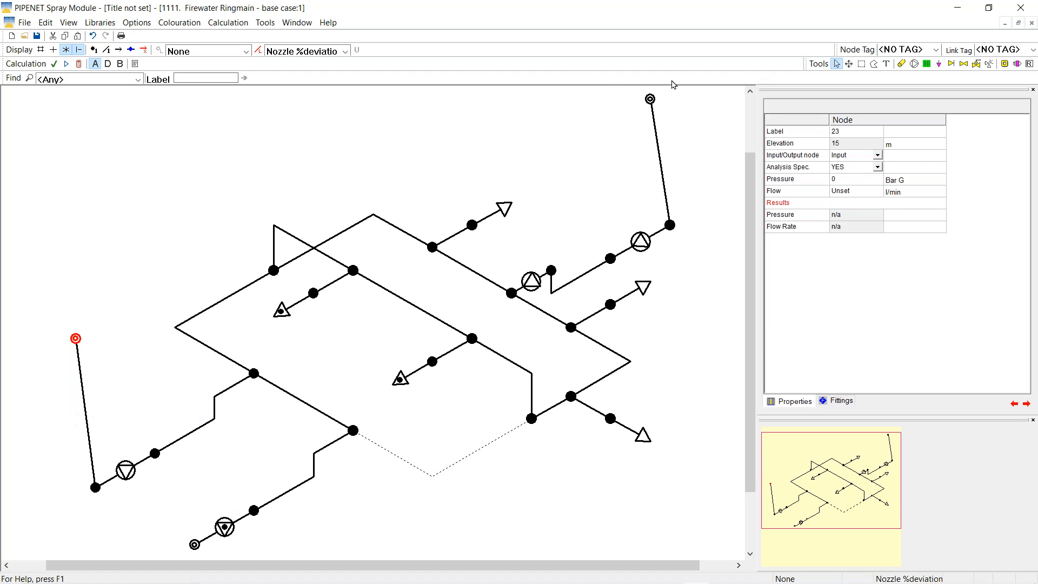
pyautogui.rightClick(650, 102)
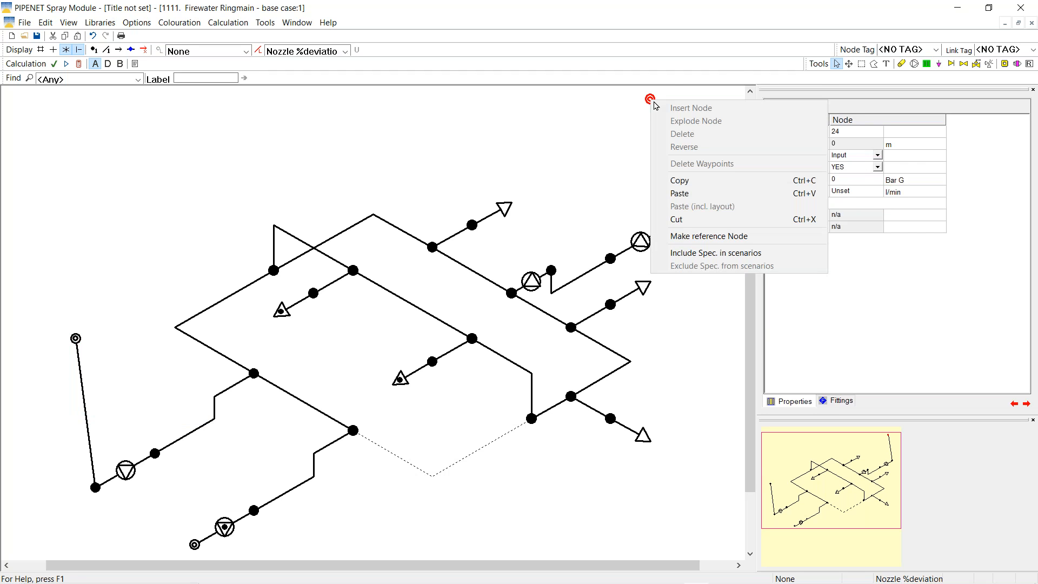
pyautogui.click(681, 193)
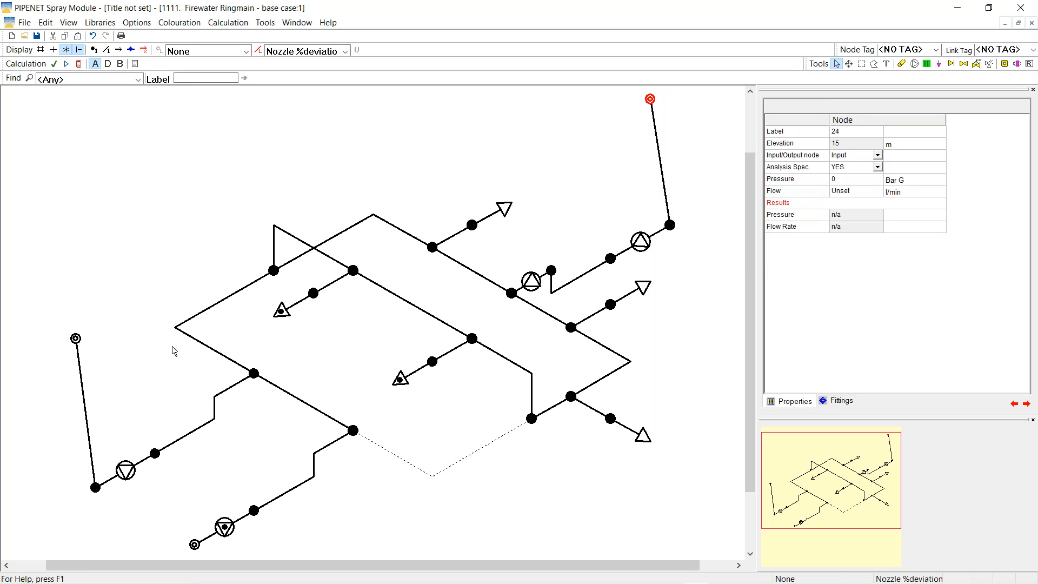
# Copy pipe 20's 200 mm, 15 m, -15 m settings onto pipe 21
pyautogui.click(76, 339)
pyautogui.rightClick(89, 431)
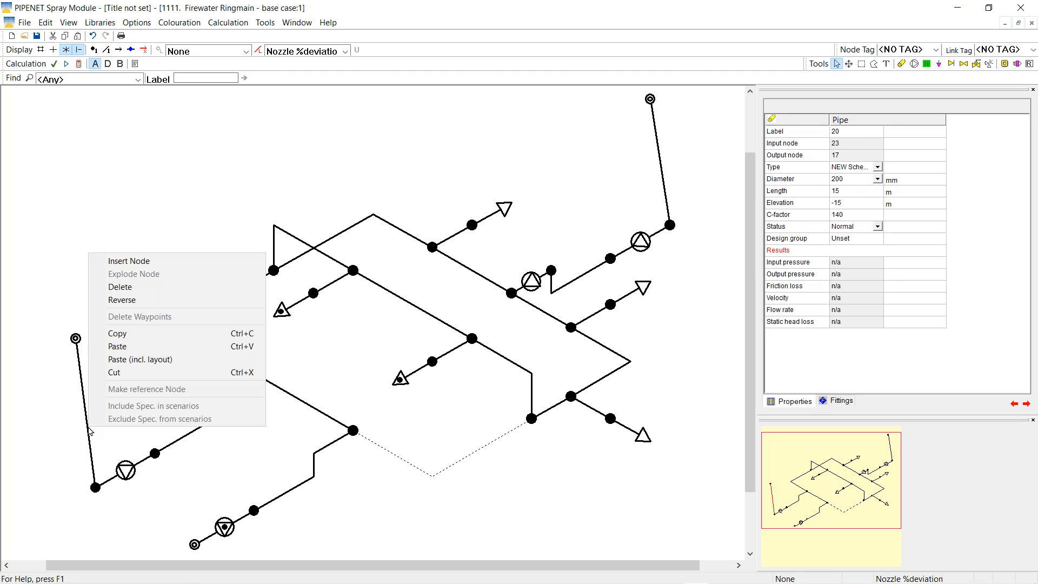
pyautogui.click(129, 334)
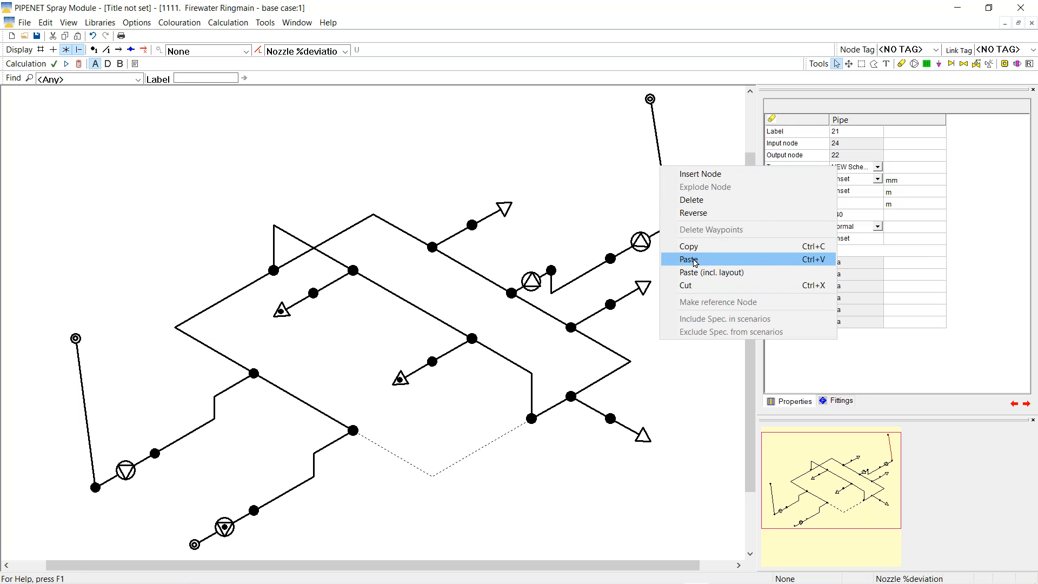
pyautogui.click(695, 263)
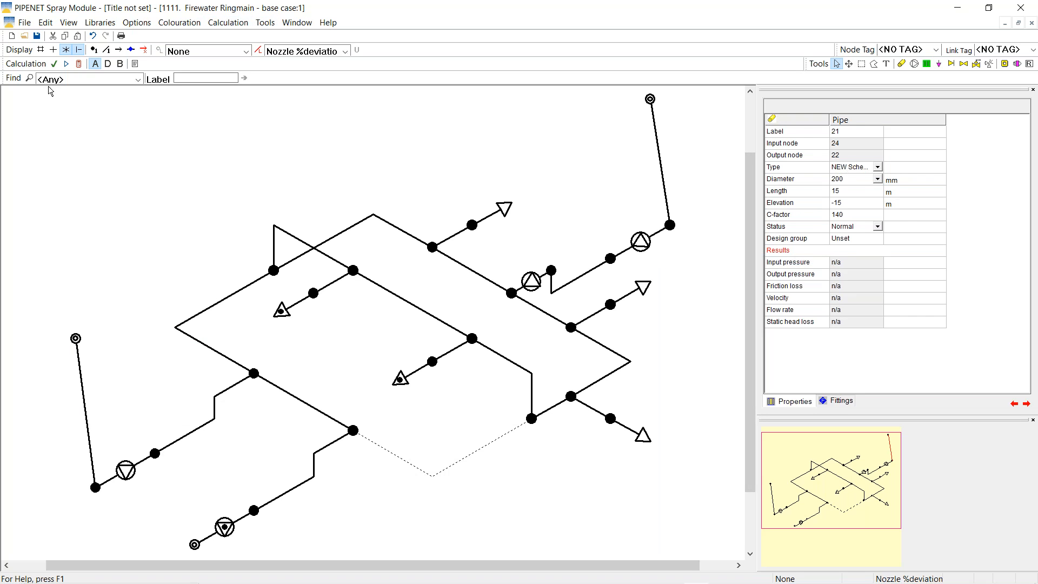
# Recalculate the network and select pipe 20 to view its results
pyautogui.click(78, 64)
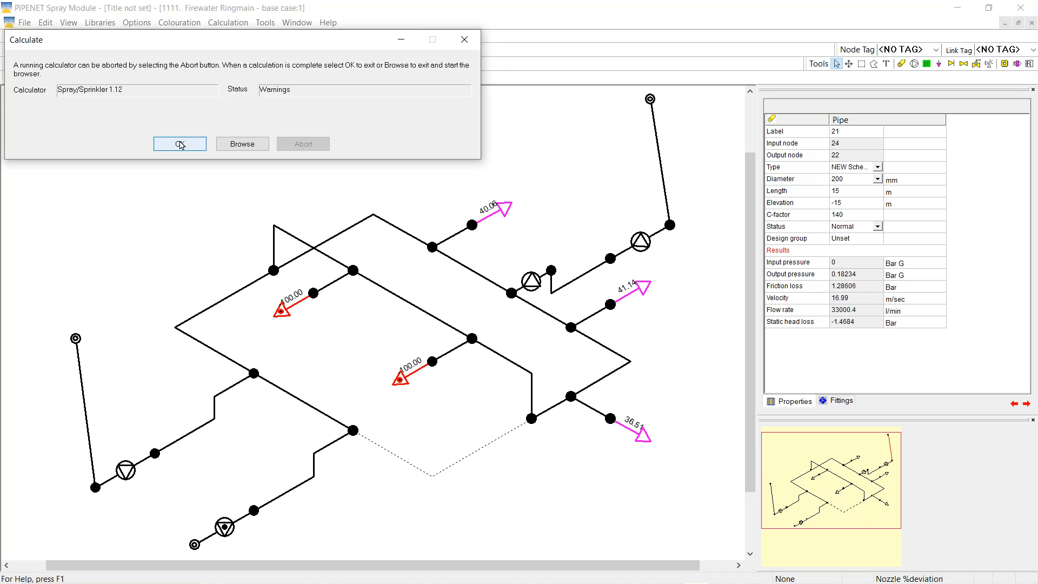
pyautogui.click(180, 144)
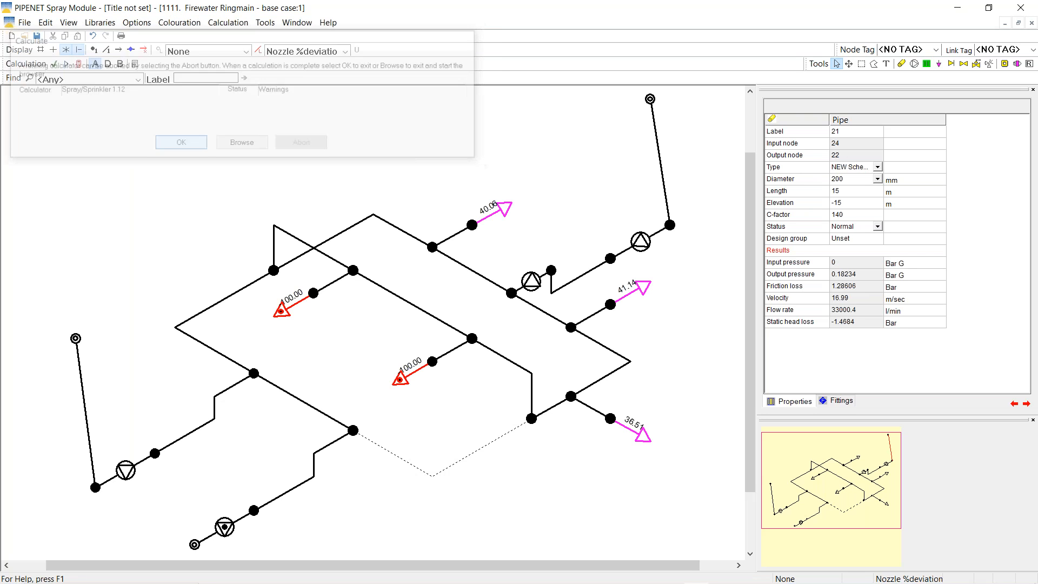
pyautogui.click(85, 408)
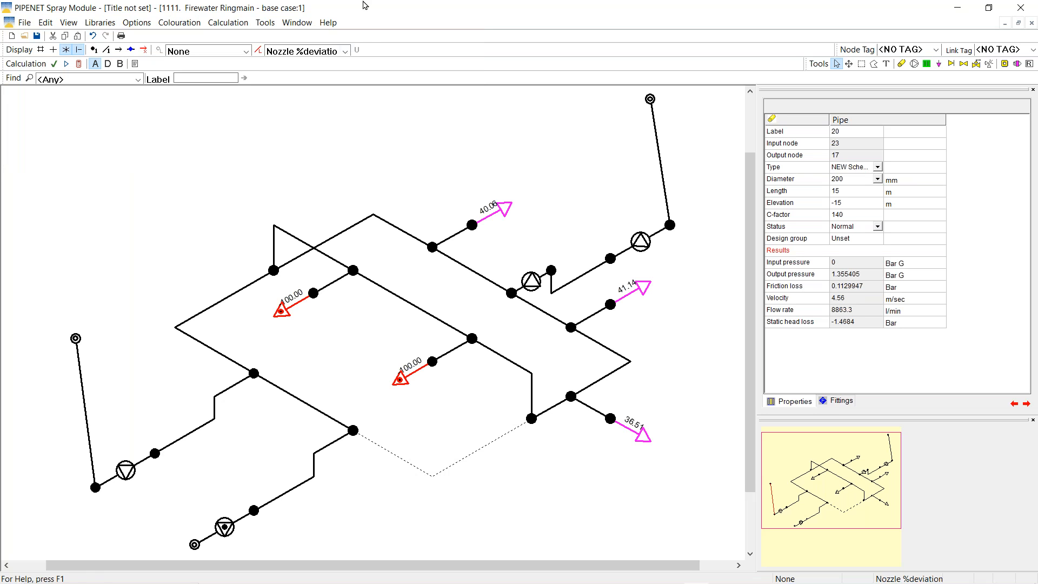
# Set displayed results to None and review pipe 20's 8863.3 l/min flow at 4.56 m/sec
pyautogui.click(345, 52)
pyautogui.scroll(5, 305, 108)
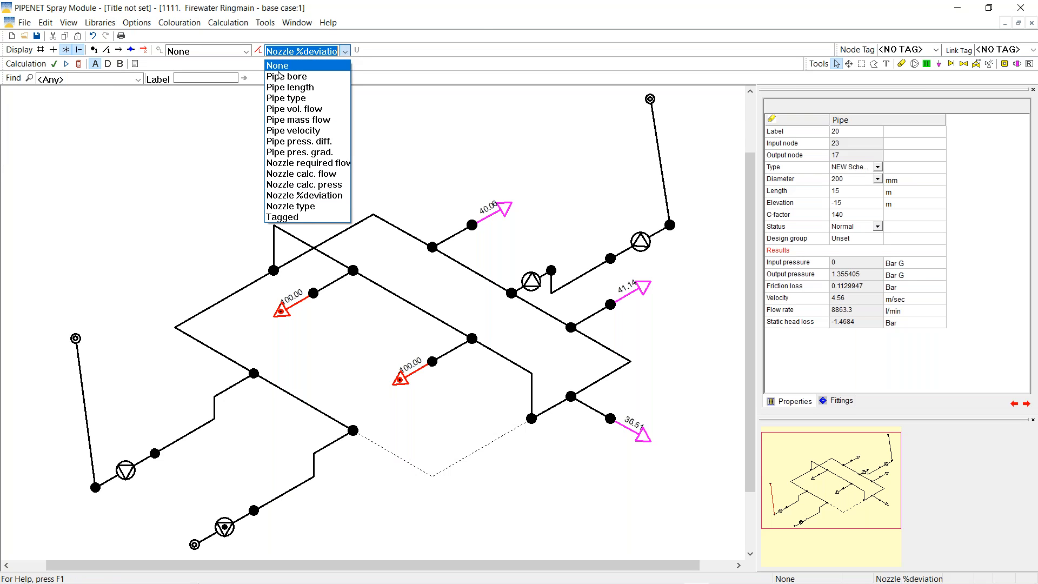
pyautogui.click(277, 66)
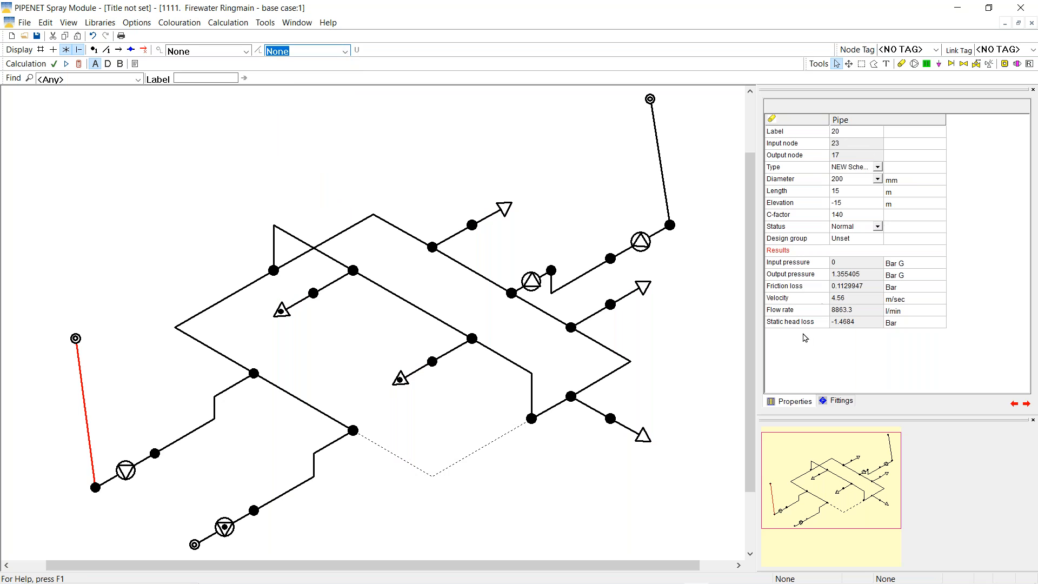
pyautogui.click(805, 310)
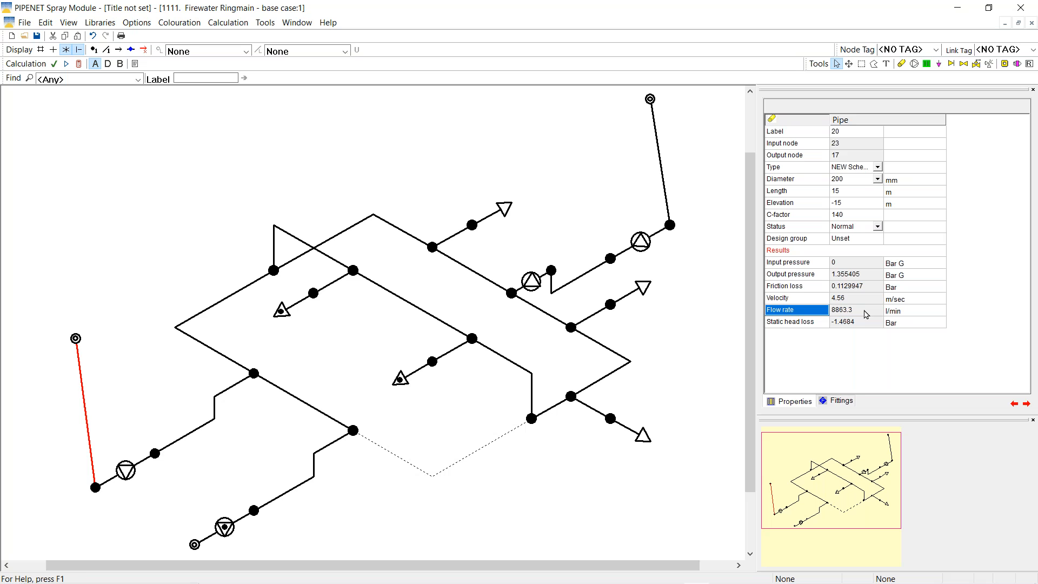
pyautogui.click(853, 204)
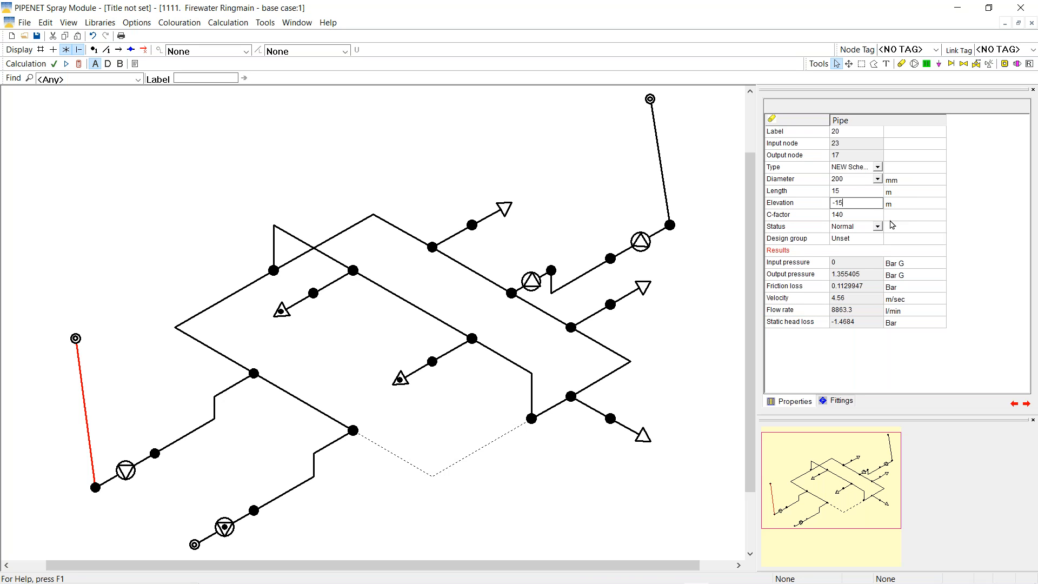
# Change pipe 20's elevation to -10 m and paste its properties onto upper-right pipe 21
pyautogui.write('2')
pyautogui.write('0')
pyautogui.rightClick(86, 414)
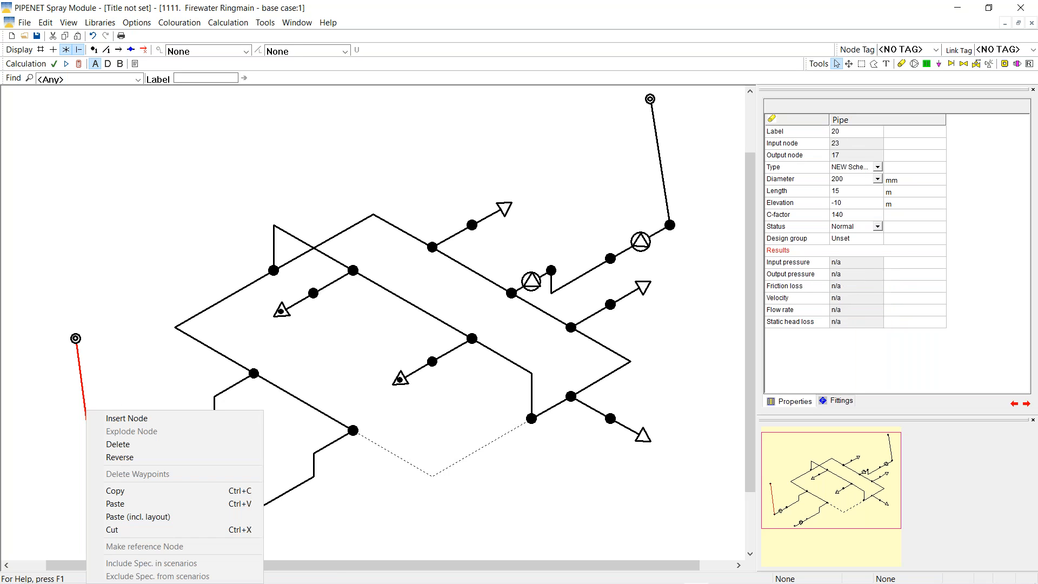
pyautogui.click(118, 495)
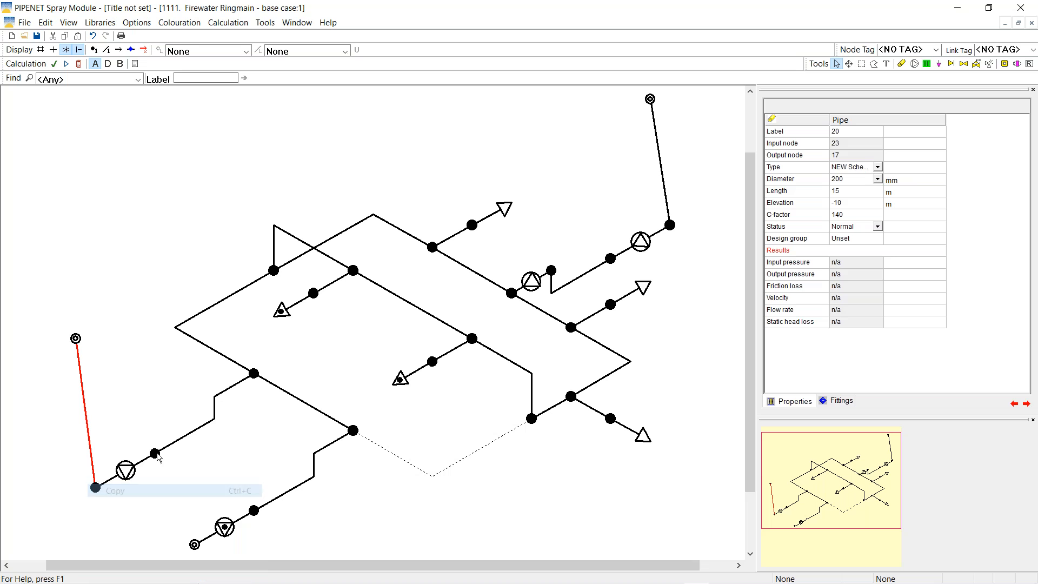
pyautogui.rightClick(662, 176)
pyautogui.click(692, 267)
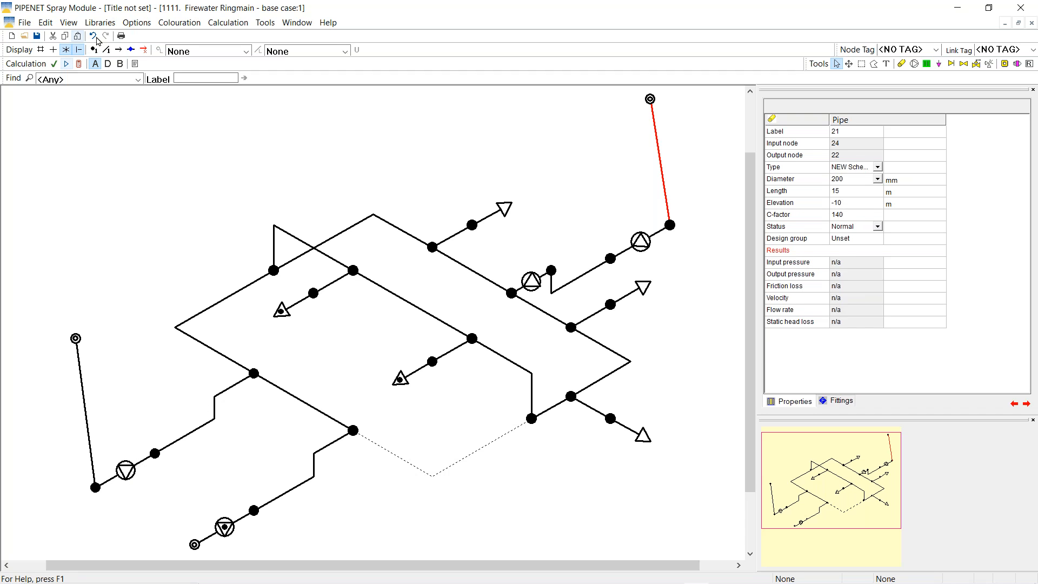
# Recalculate the ringmain and compare the left and upper-right pipe results; pipe 20 shows 8503 l/min
pyautogui.click(80, 64)
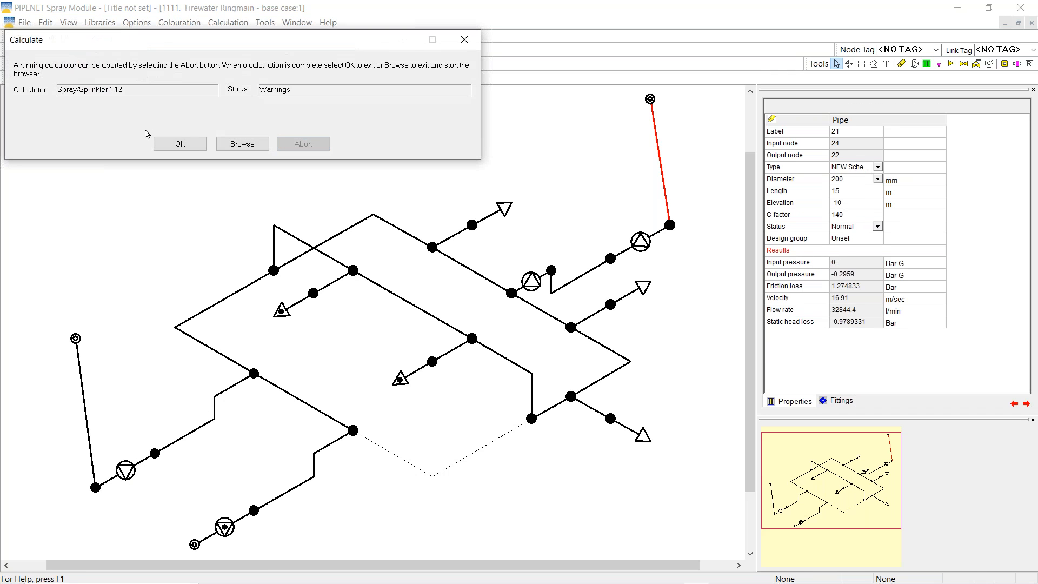
pyautogui.click(178, 145)
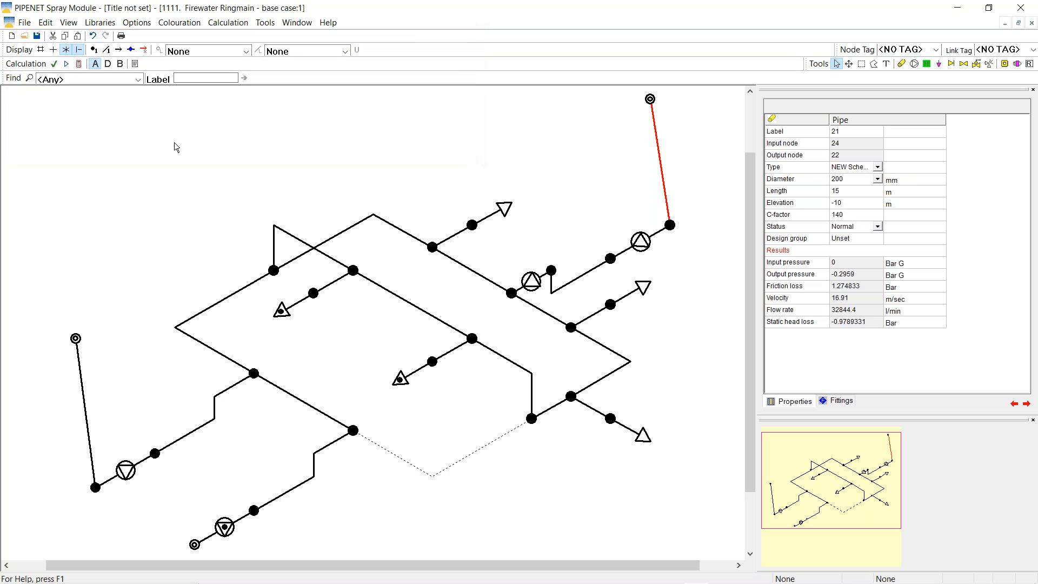
pyautogui.click(87, 423)
pyautogui.click(836, 312)
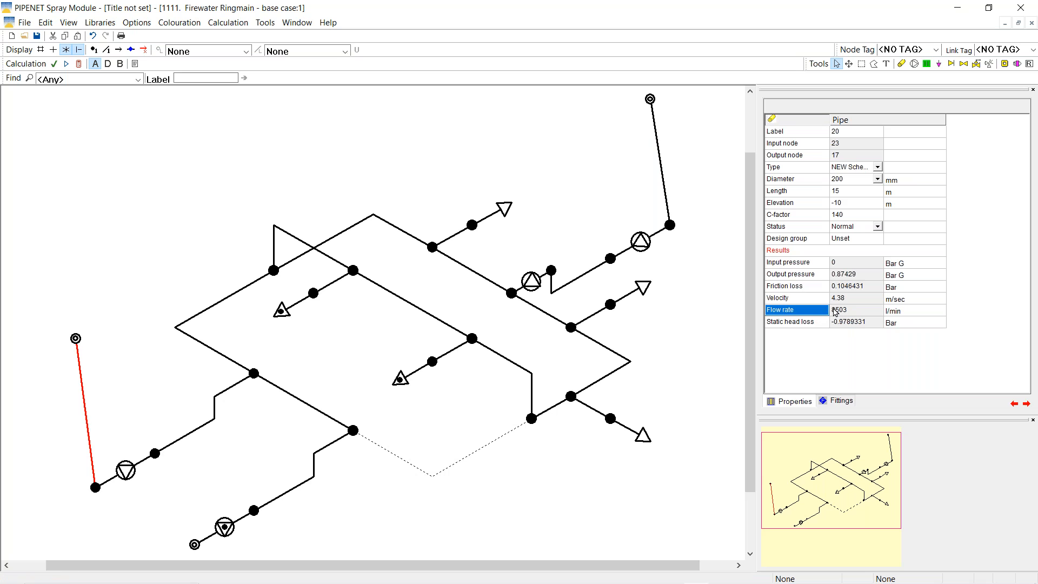
pyautogui.click(663, 174)
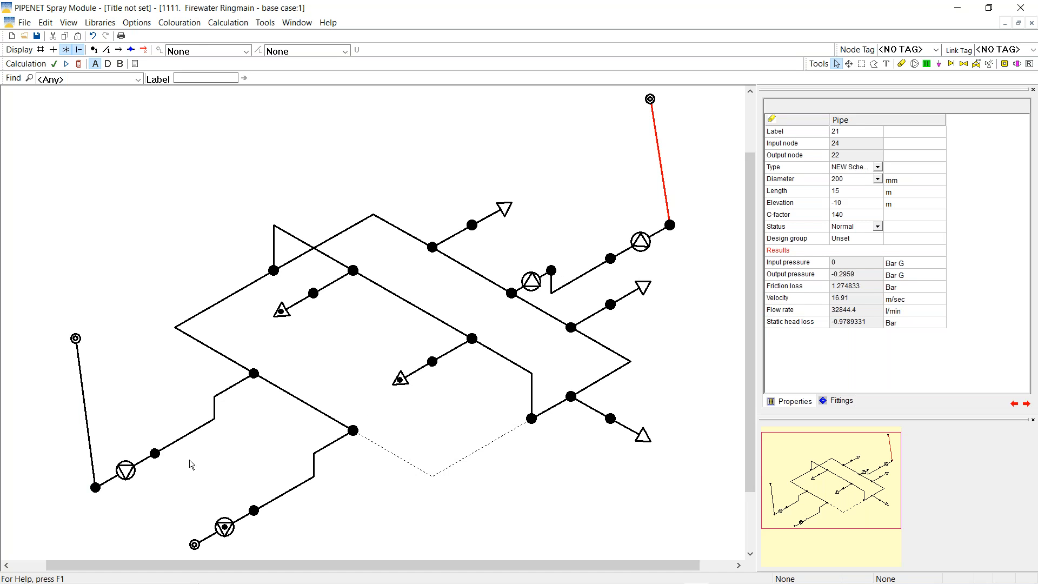
pyautogui.click(90, 434)
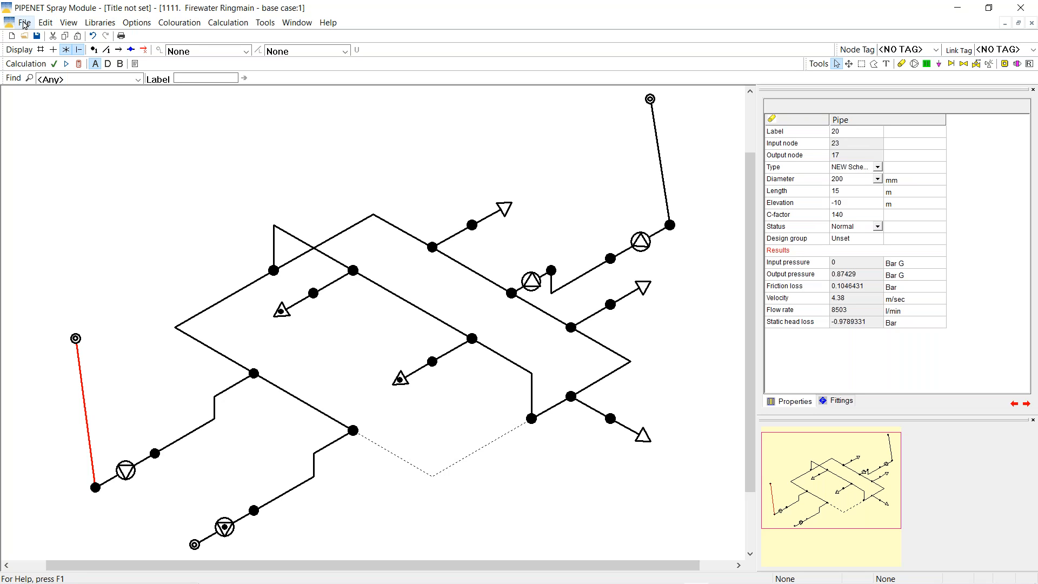
# Open '1111. Terminal Firewater System - base case' from the 4444 folder without saving the ringmain
pyautogui.click(25, 25)
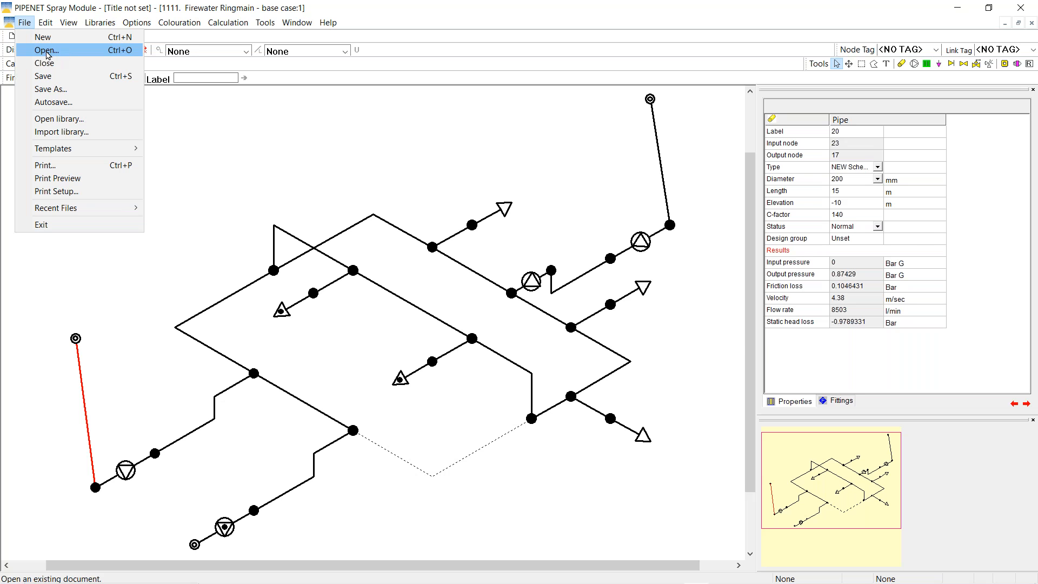
pyautogui.click(48, 52)
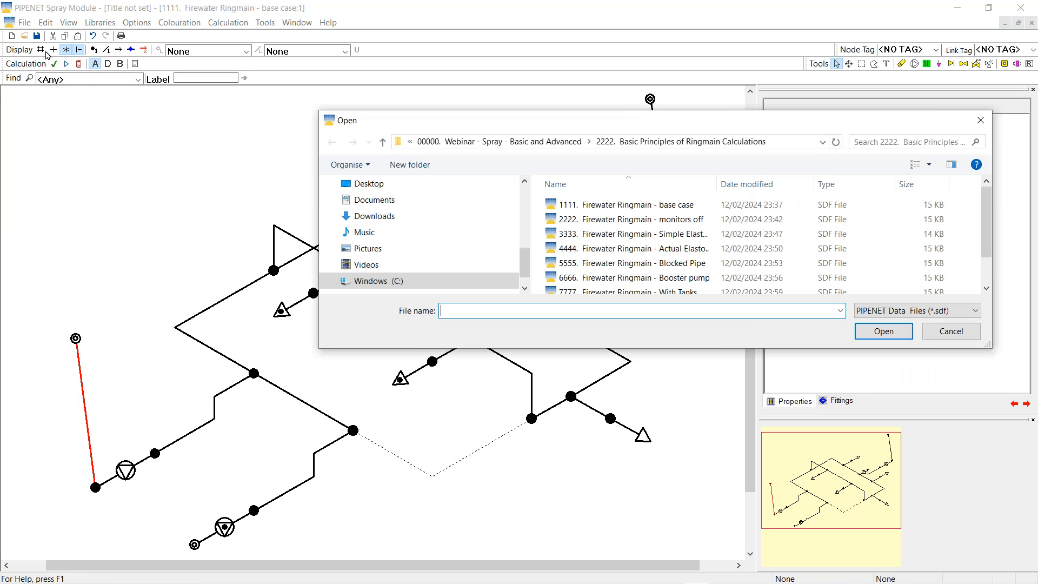
pyautogui.click(470, 144)
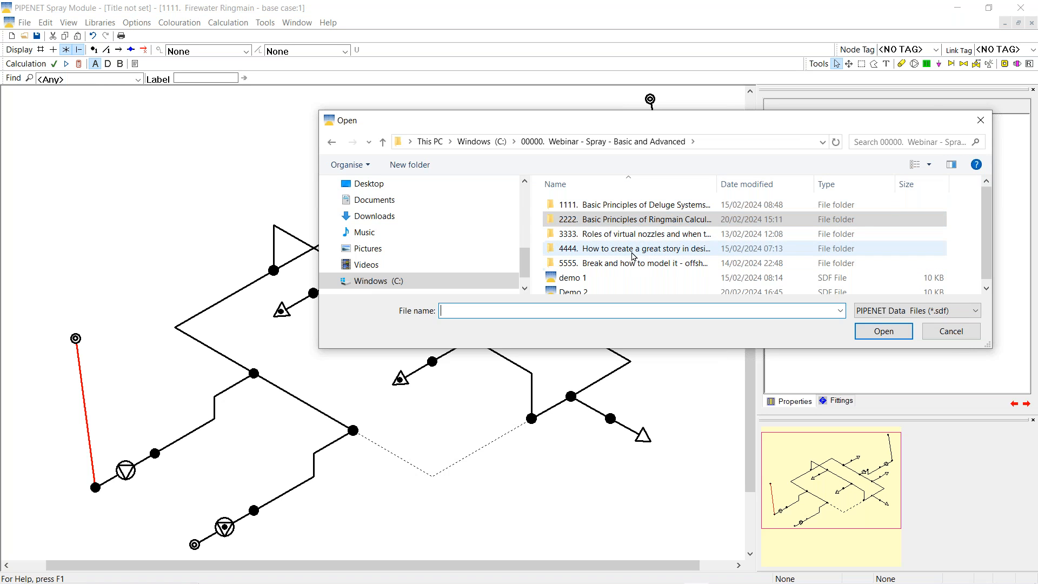
pyautogui.doubleClick(614, 250)
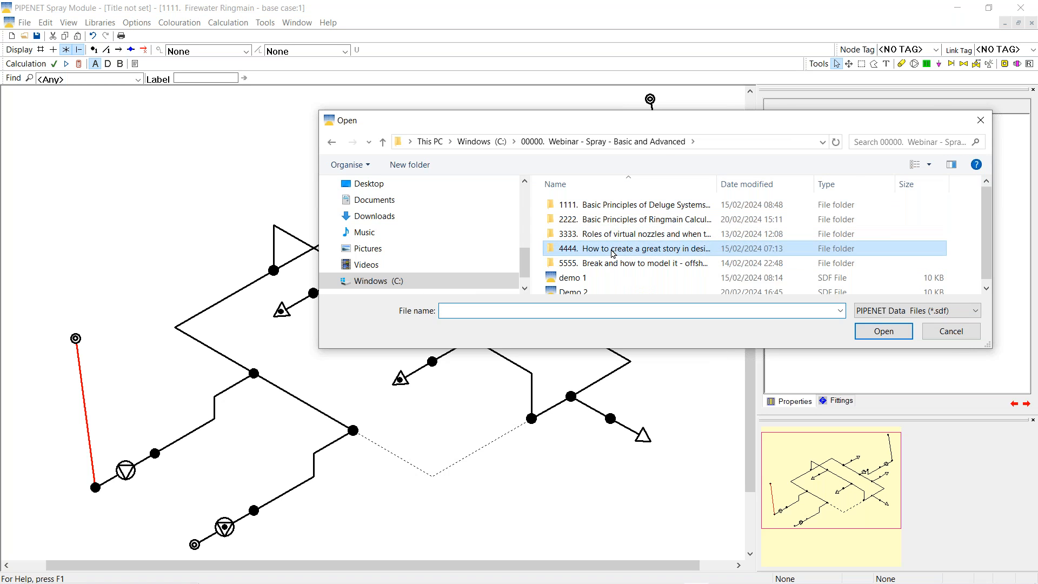
pyautogui.doubleClick(612, 207)
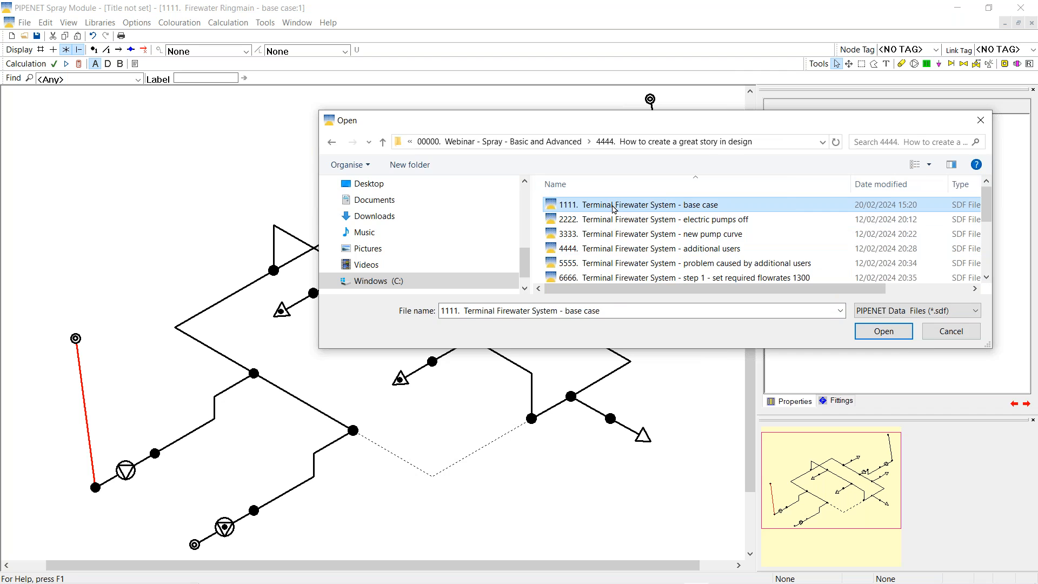
pyautogui.click(549, 325)
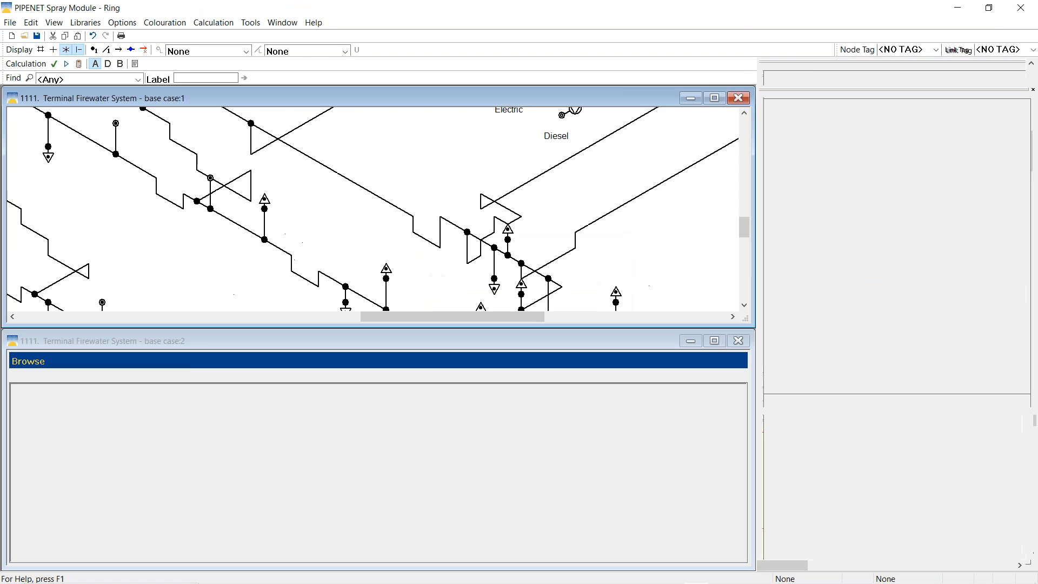
# Maximize the network window, fit it to view, then zoom to 75% around the foam pump skid
pyautogui.click(713, 99)
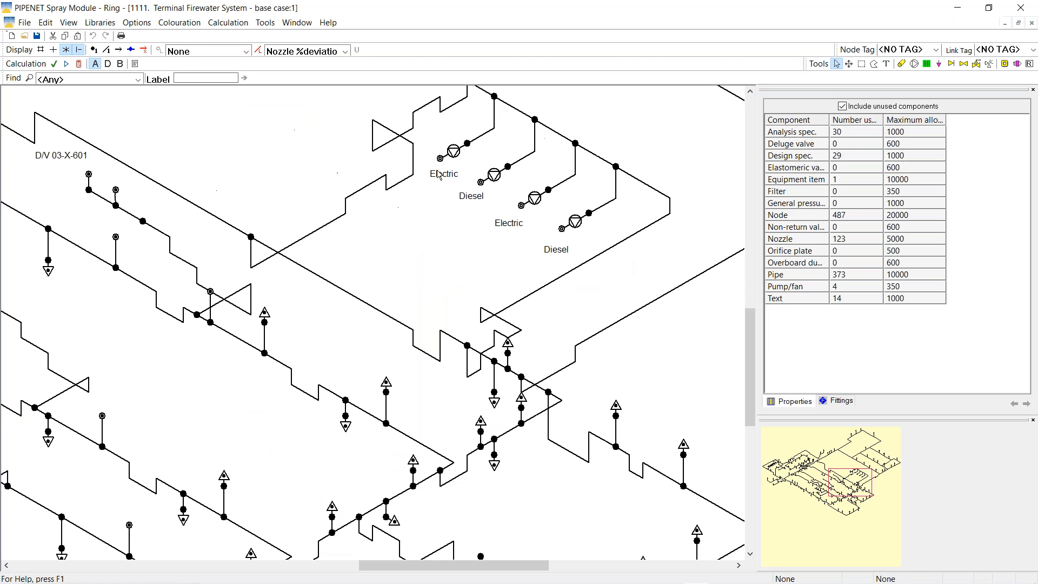
pyautogui.rightClick(294, 139)
pyautogui.click(333, 238)
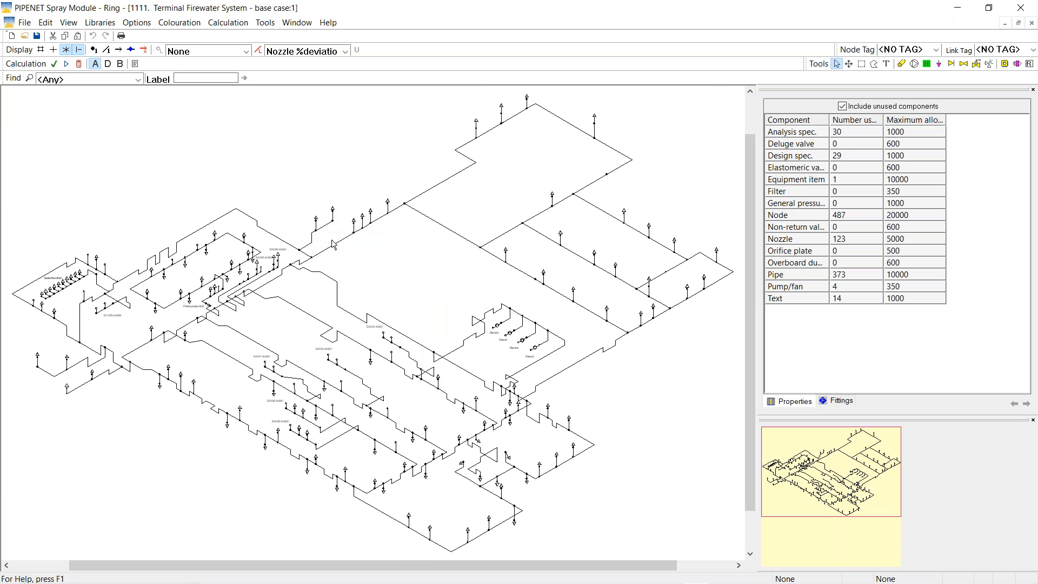
pyautogui.rightClick(324, 139)
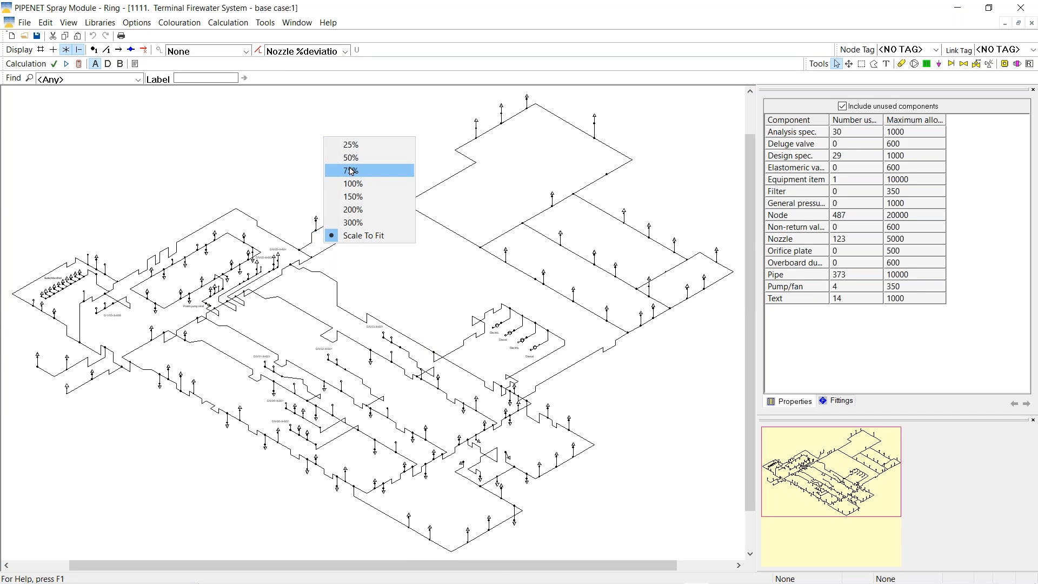
pyautogui.click(351, 171)
pyautogui.click(835, 465)
pyautogui.moveTo(835, 465); pyautogui.dragTo(816, 456)
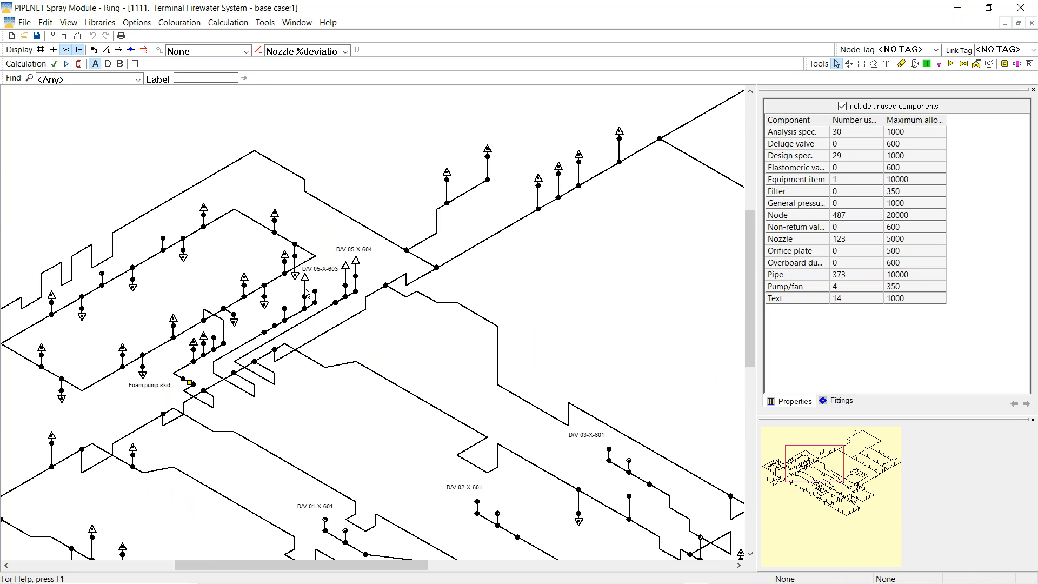
# Set the nozzle results display to None and drag the D/V 05-X-603 label up clear of the nozzles
pyautogui.click(305, 281)
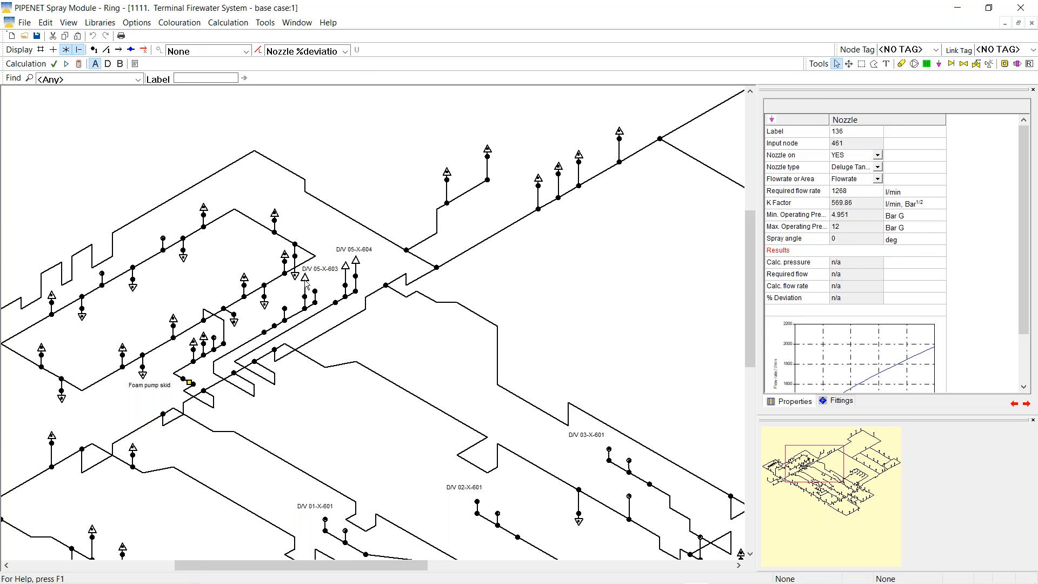
pyautogui.click(346, 51)
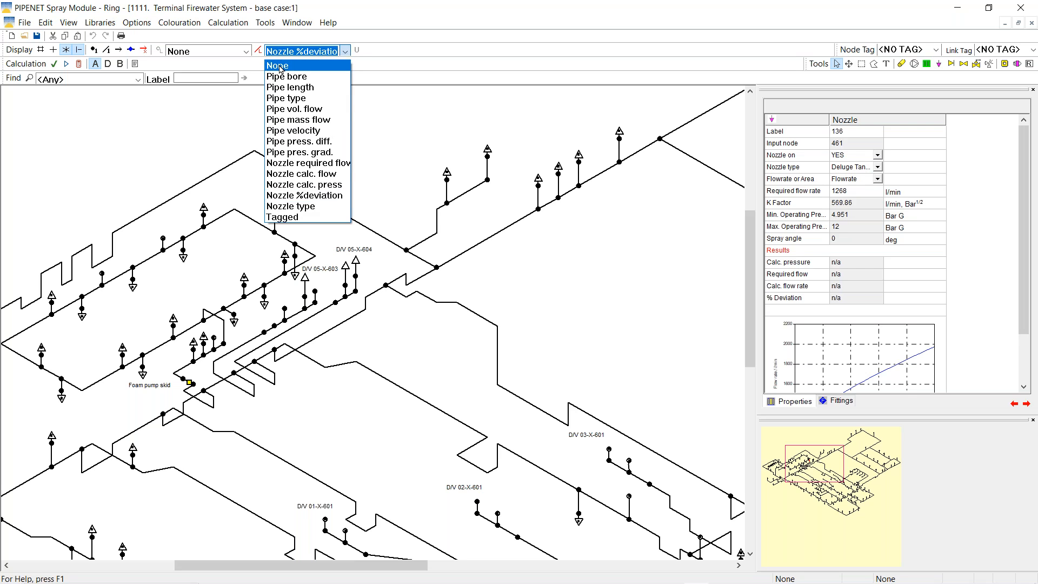
pyautogui.click(280, 66)
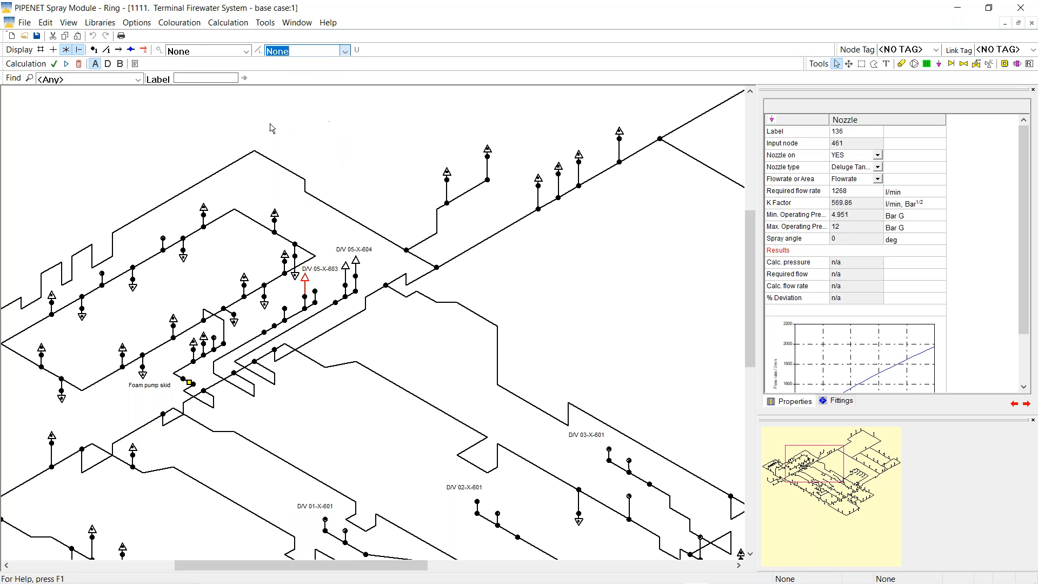
pyautogui.click(346, 270)
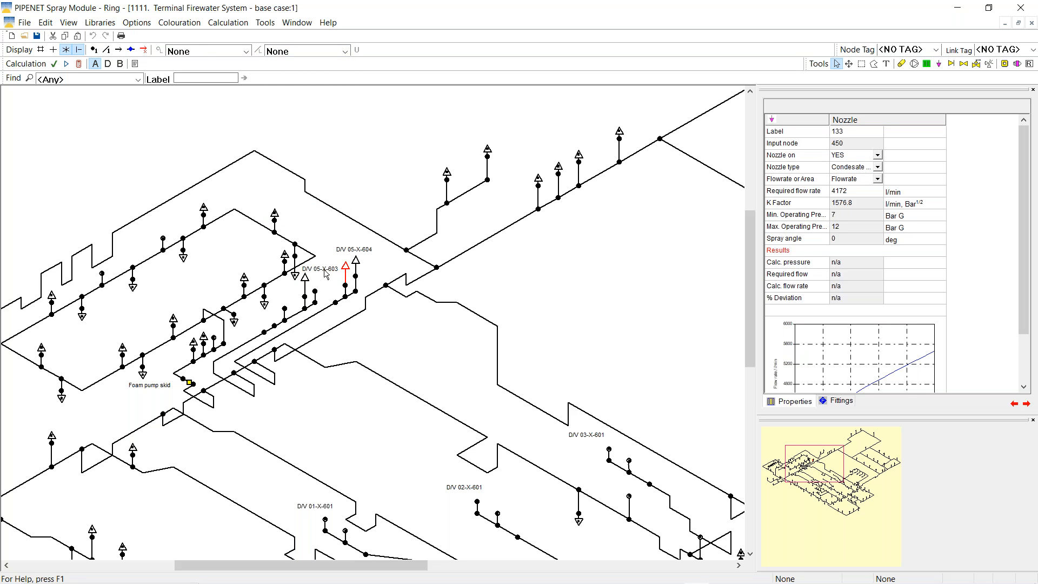
pyautogui.moveTo(325, 271); pyautogui.dragTo(369, 211)
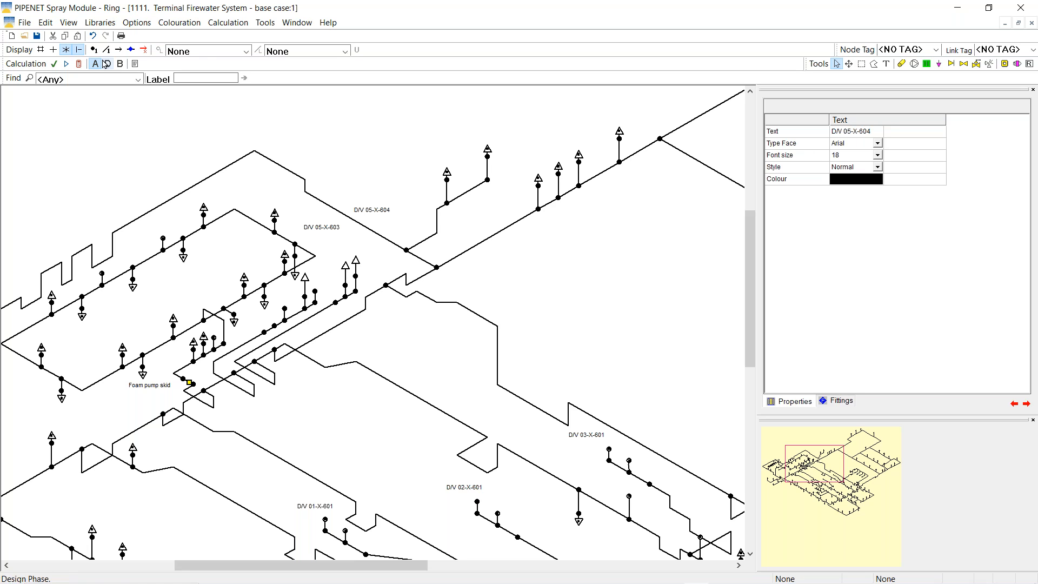
# Recalculate the network and display nozzle % deviation labels on the drawing
pyautogui.click(79, 64)
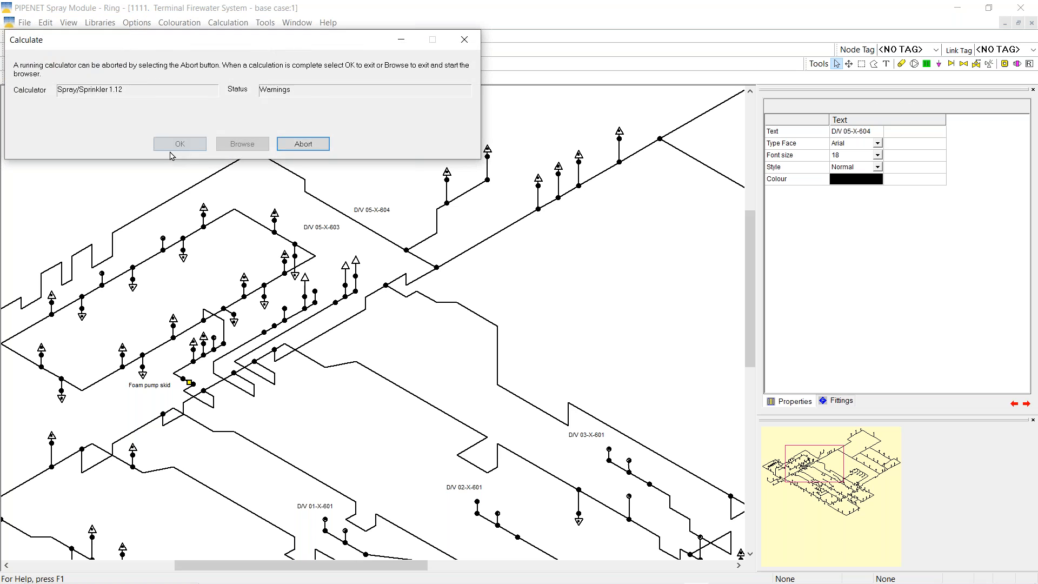
pyautogui.click(191, 147)
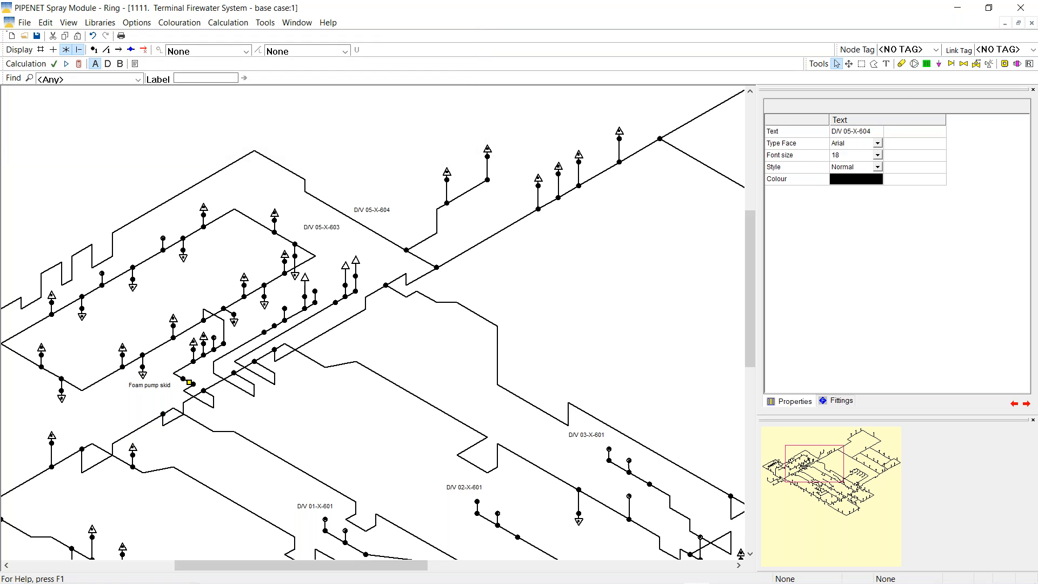
pyautogui.click(345, 51)
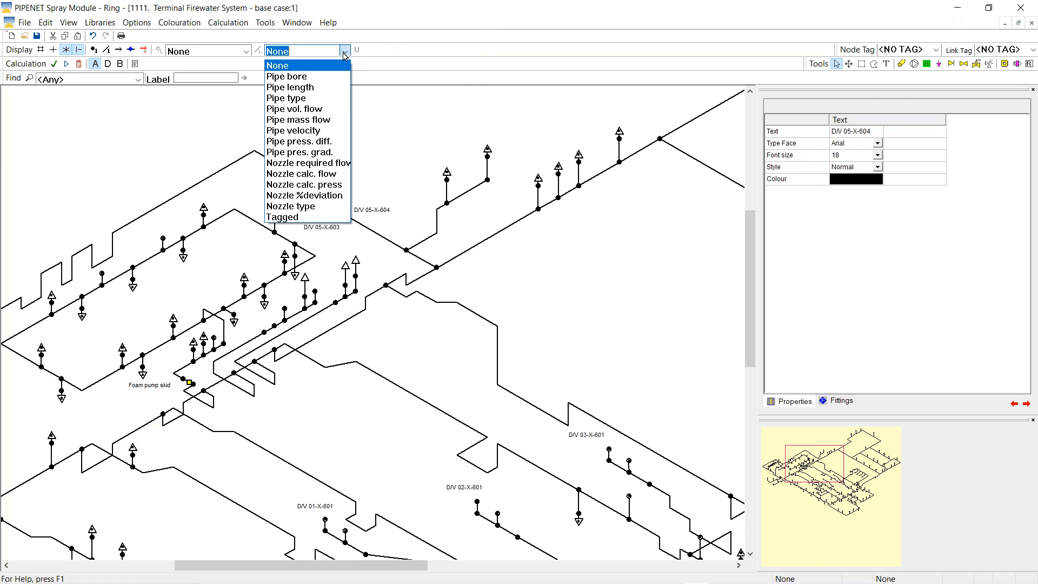
pyautogui.click(294, 197)
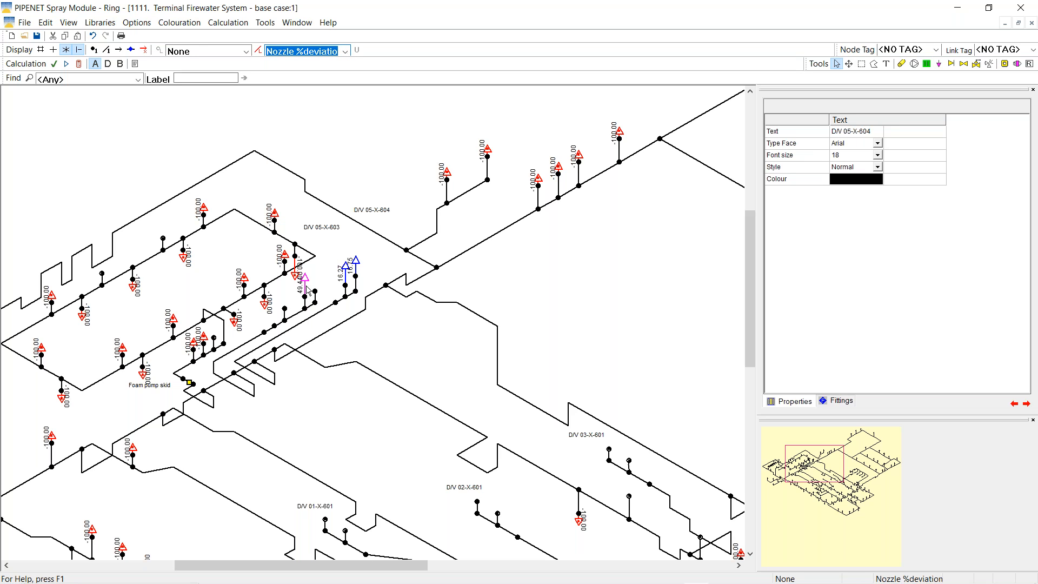
# Check nozzle 134's results (3245.5 l/min, 16.745157% deviation), then pan to the fire pumps
pyautogui.click(355, 263)
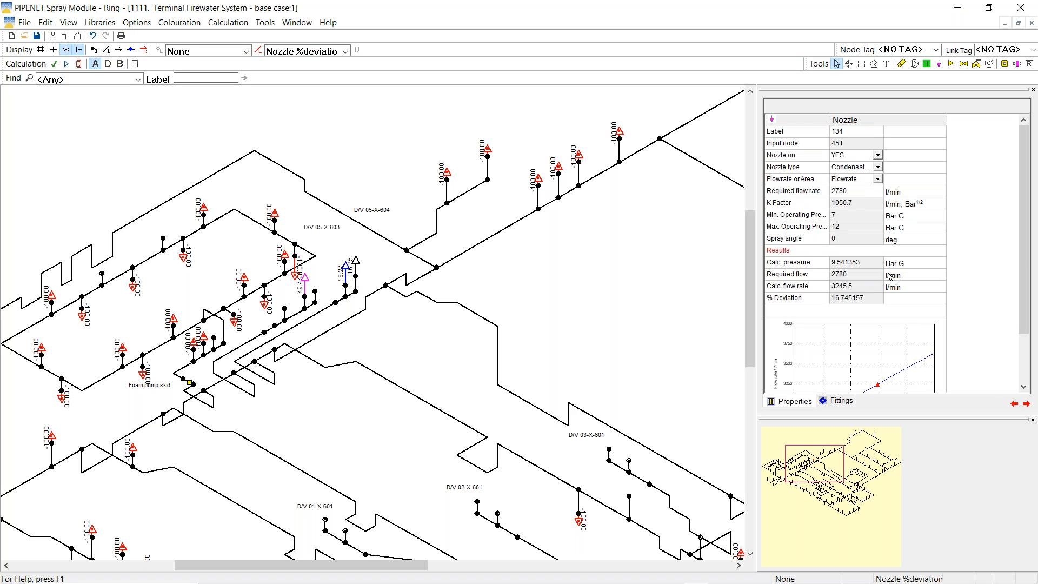
pyautogui.click(819, 278)
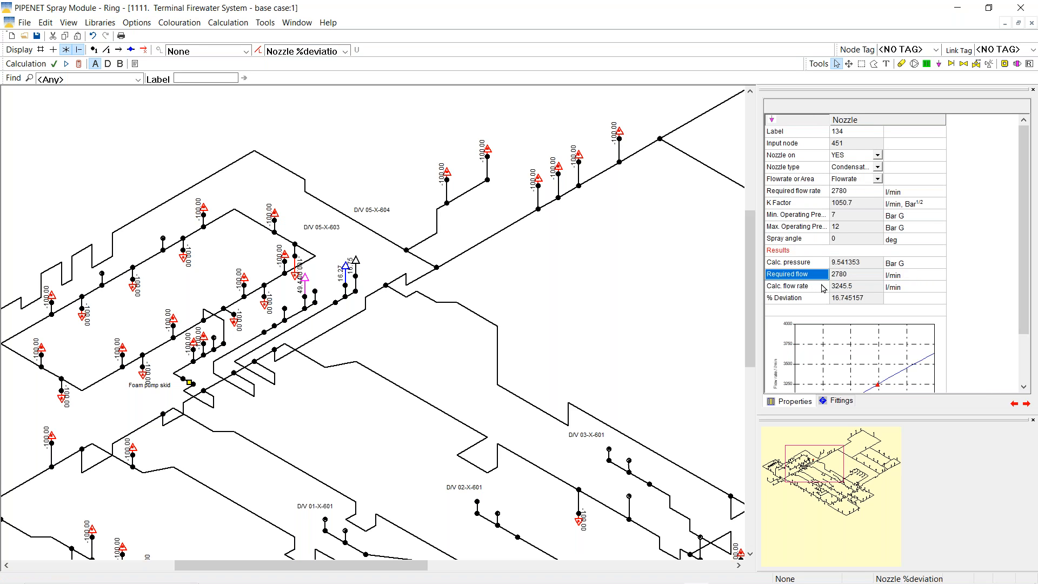
pyautogui.click(823, 286)
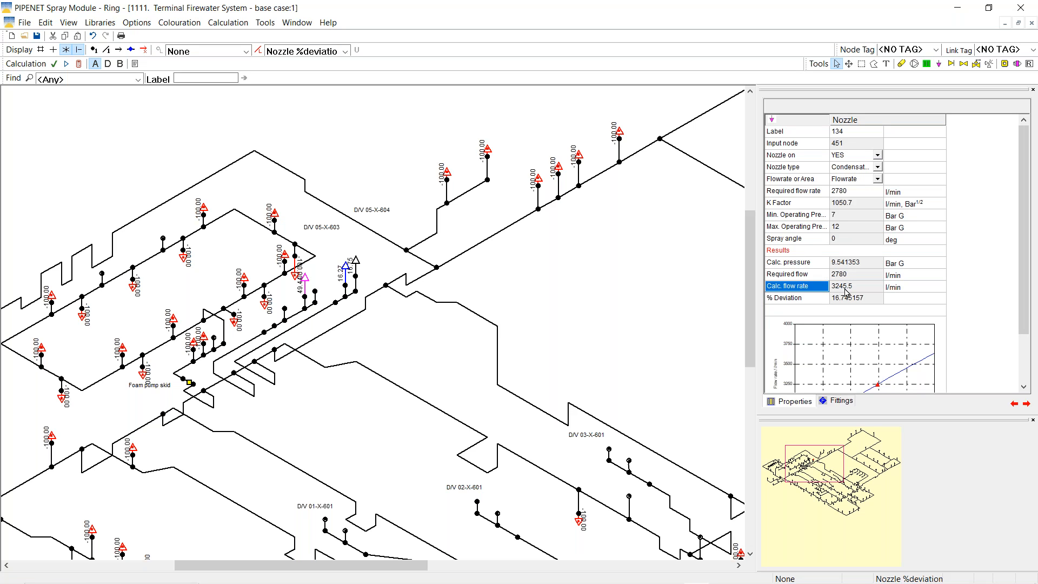
pyautogui.click(817, 298)
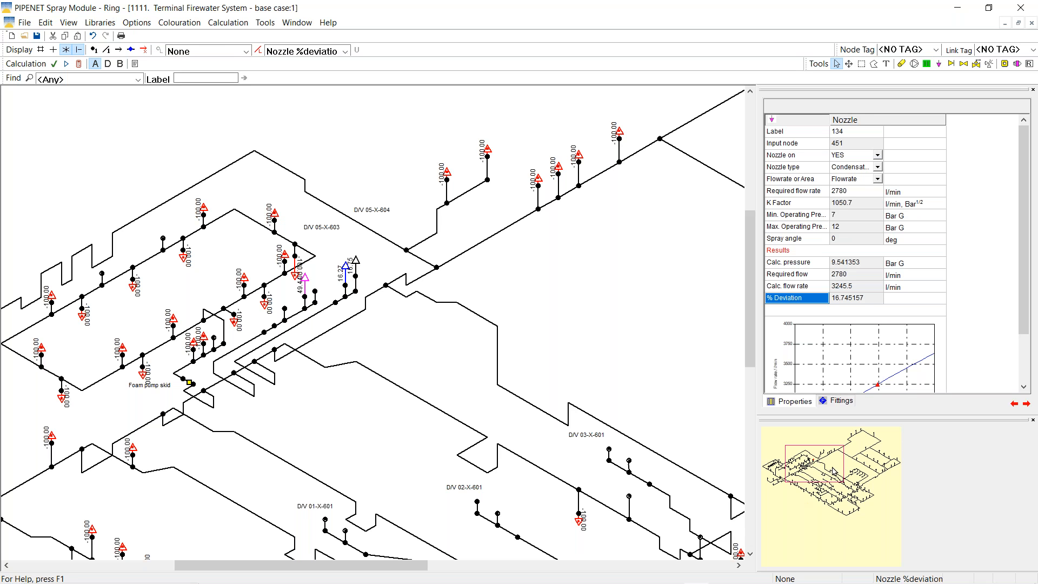
pyautogui.moveTo(835, 462); pyautogui.dragTo(881, 475)
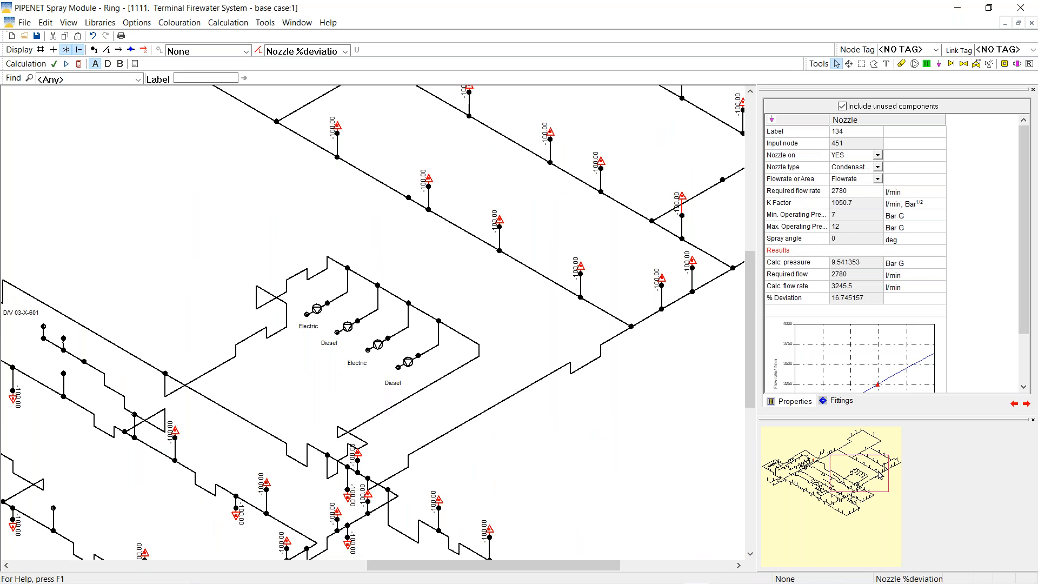
# Inspect Electric pump 4 (2498.2 l/min, 11.335325 Bar G), colour pipes by volume flow, then clear colouring
pyautogui.click(317, 311)
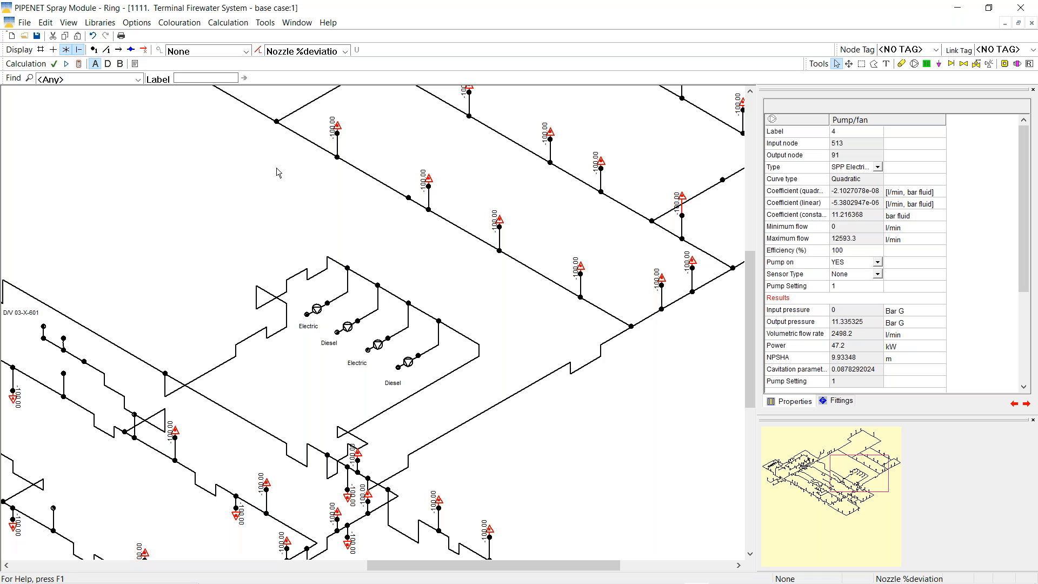
pyautogui.click(344, 52)
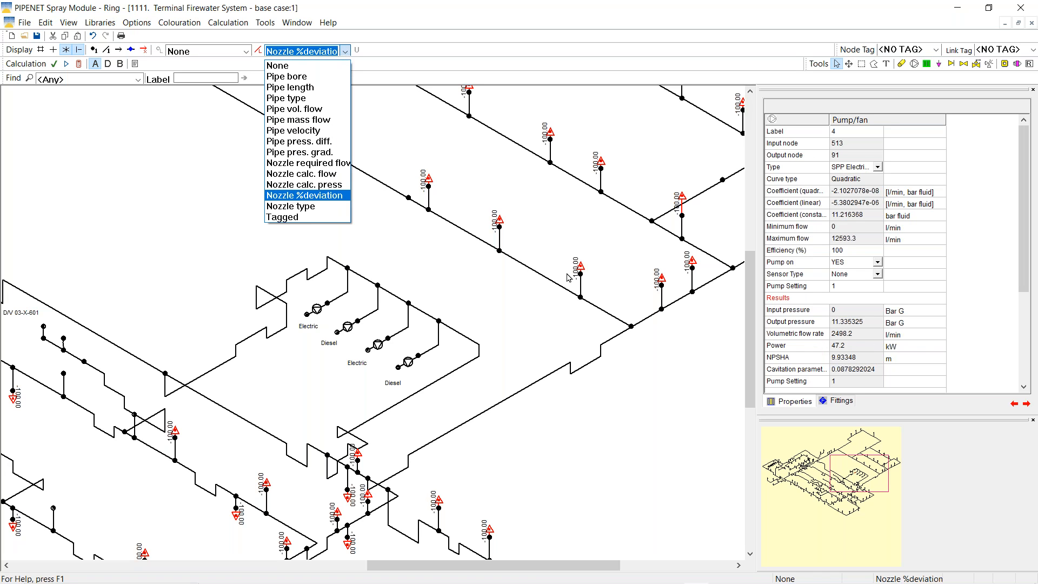
pyautogui.click(292, 110)
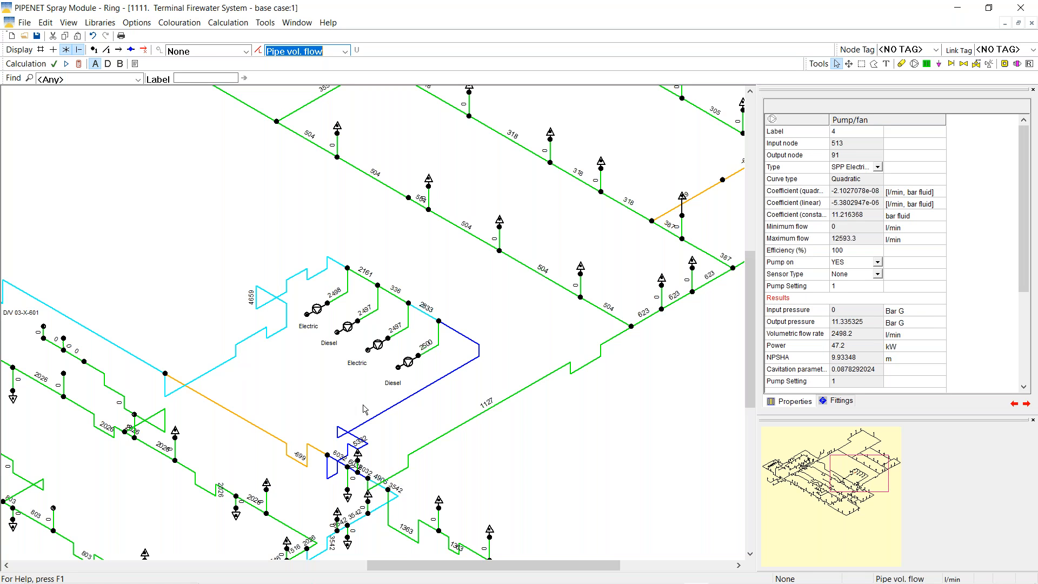
pyautogui.click(318, 312)
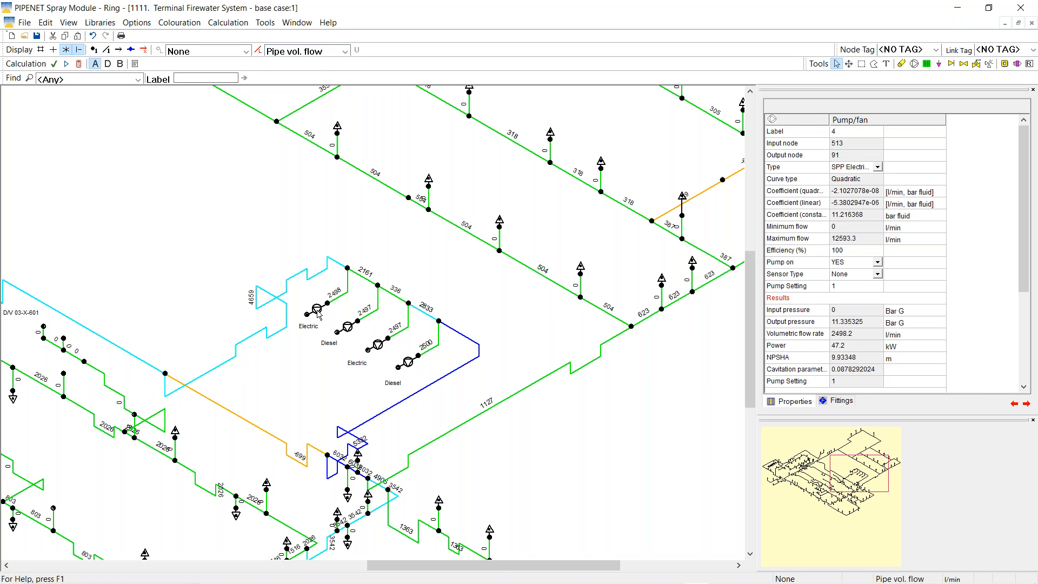
pyautogui.click(344, 52)
pyautogui.click(292, 61)
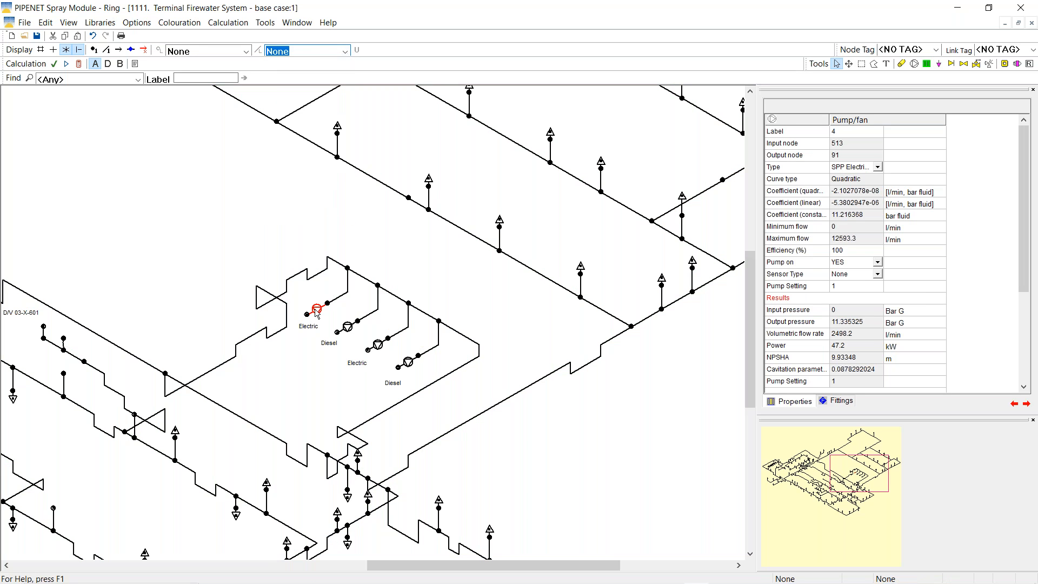
# Set Pump on to NO for Electric pumps 4 and 2 and recalculate the network
pyautogui.click(878, 264)
pyautogui.click(877, 263)
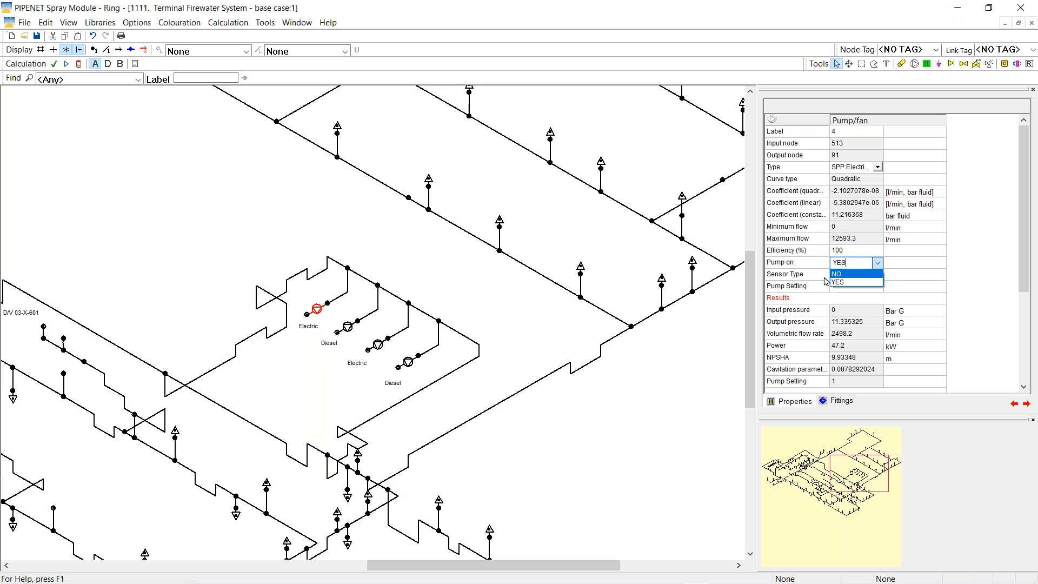
pyautogui.click(839, 275)
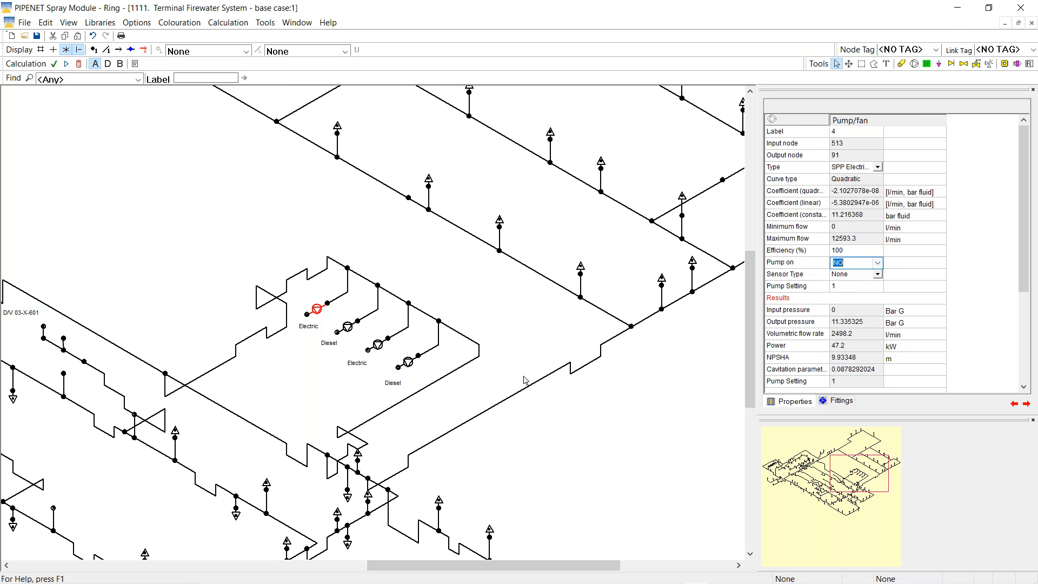
pyautogui.click(379, 346)
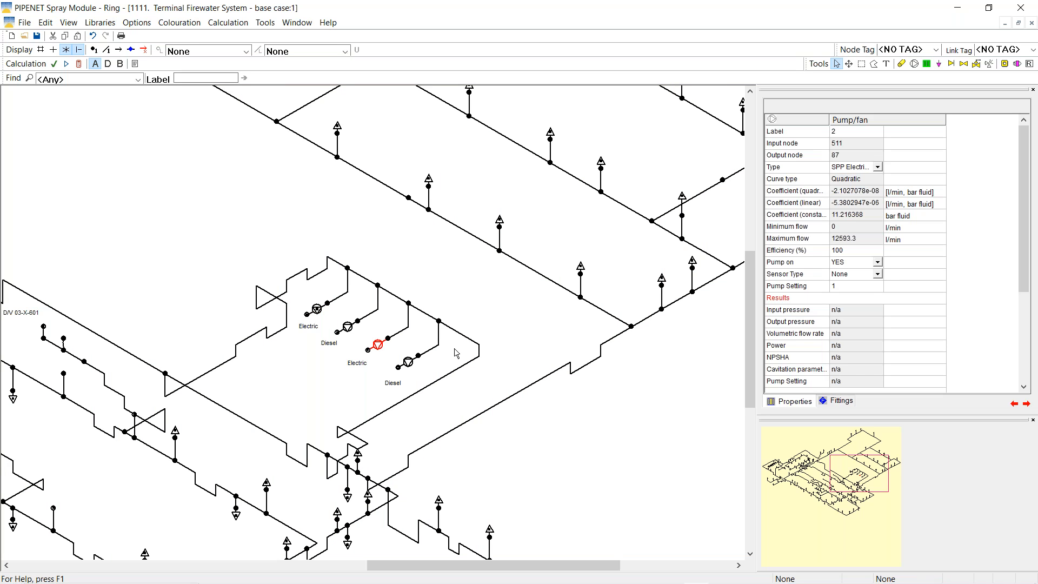
pyautogui.click(878, 263)
pyautogui.click(878, 264)
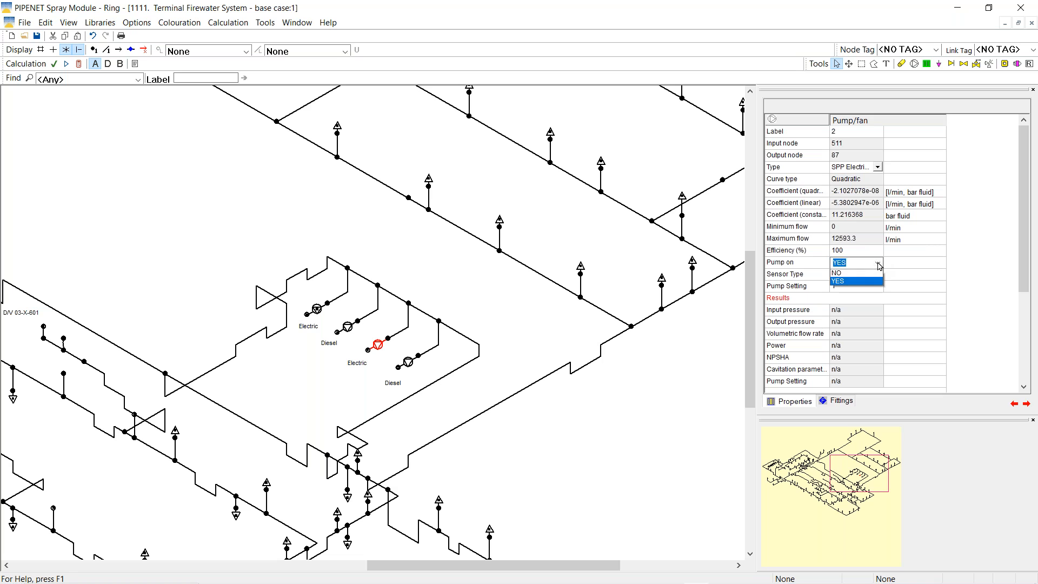
pyautogui.click(836, 276)
pyautogui.click(309, 391)
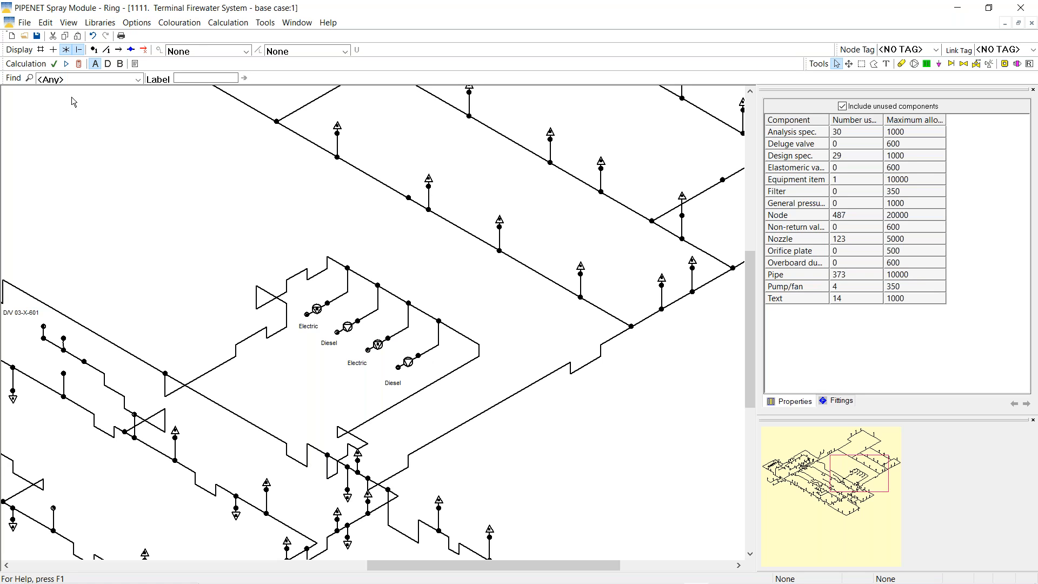
pyautogui.click(79, 64)
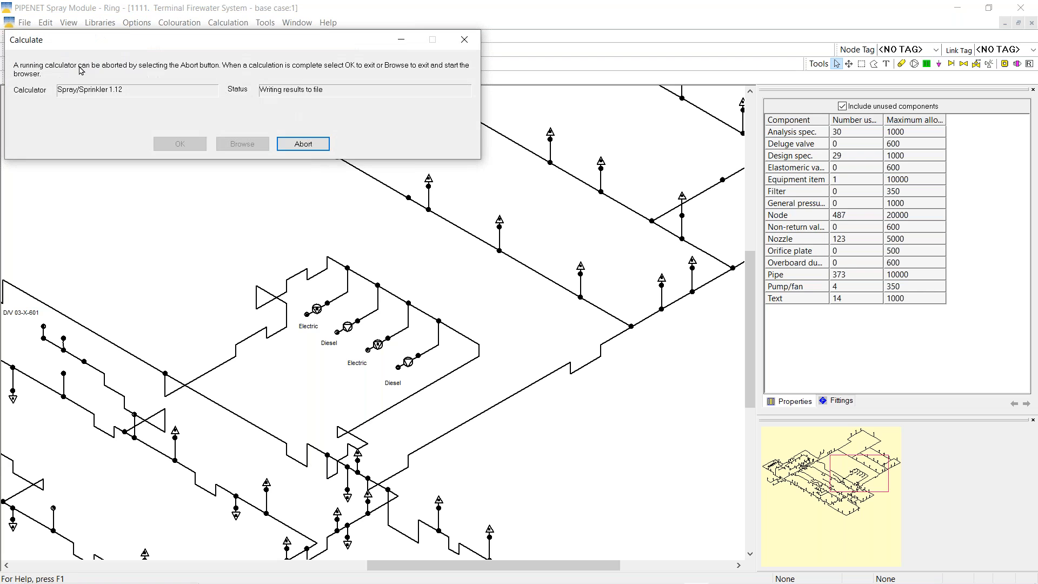
pyautogui.click(198, 145)
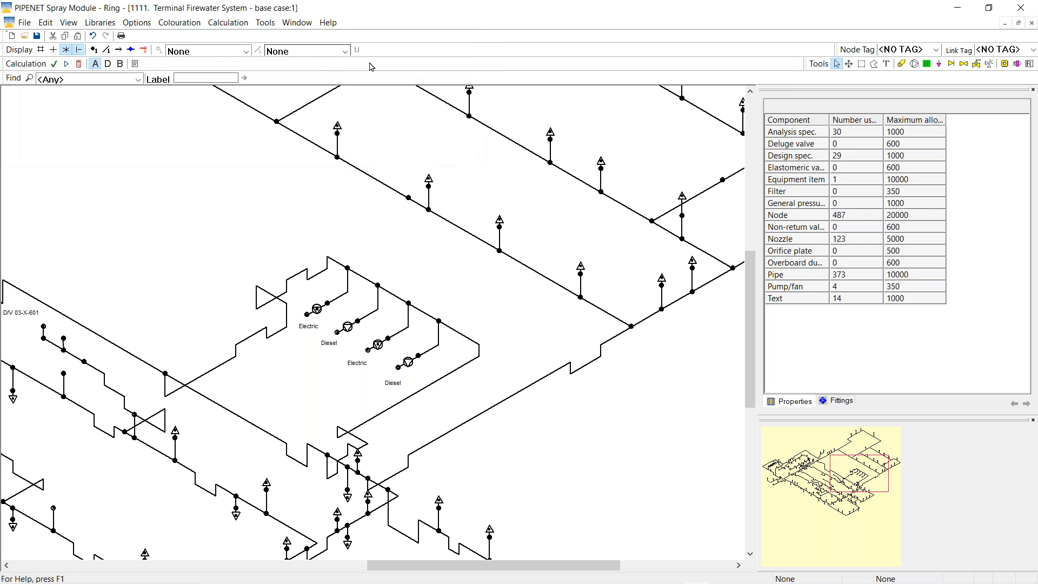
# Colour pipes by volume flow and review the Diesel pump's 4904.4 l/min output
pyautogui.click(345, 51)
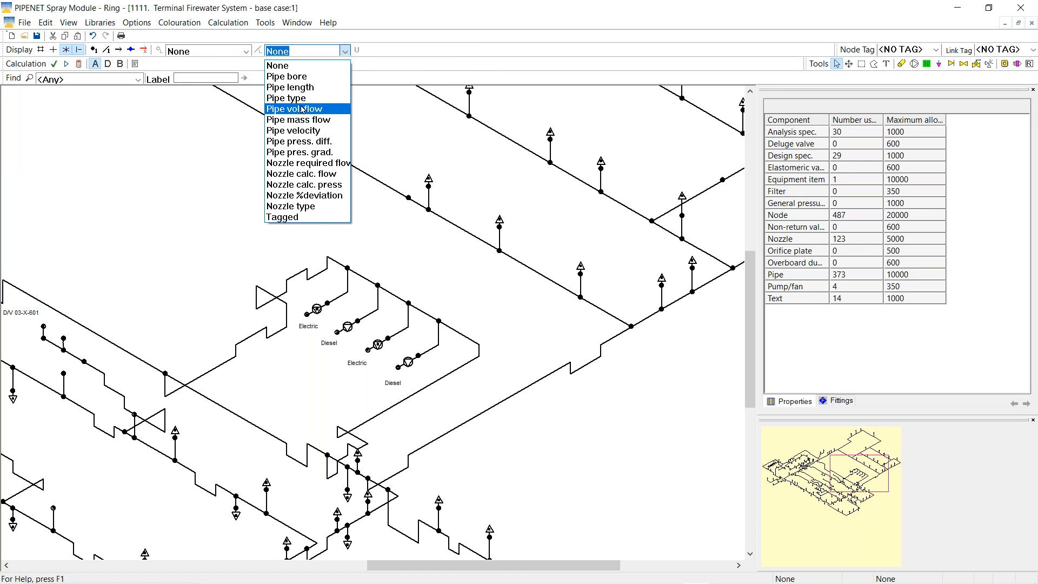
pyautogui.click(300, 109)
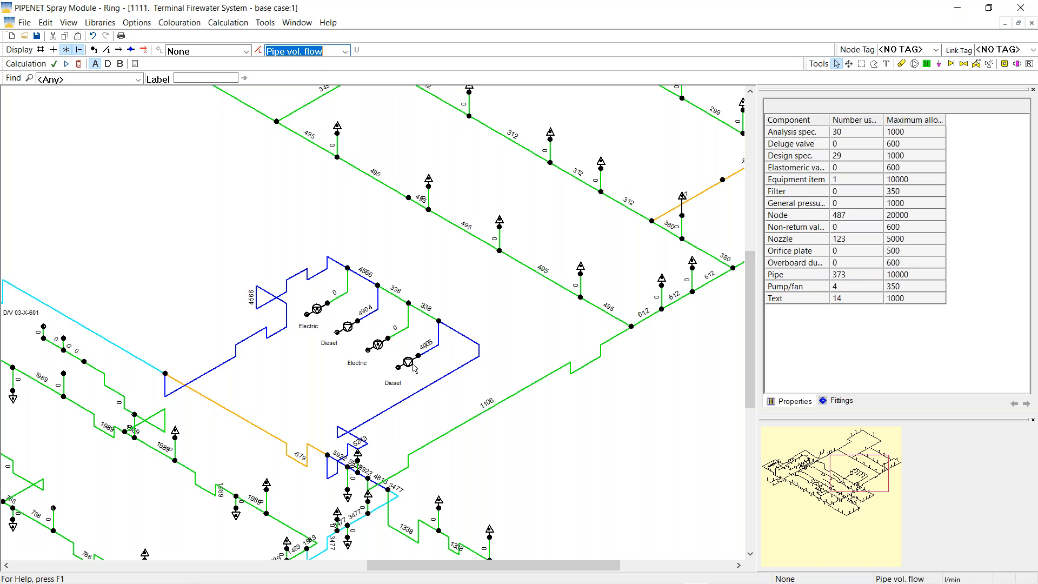
pyautogui.click(348, 329)
pyautogui.moveTo(1019, 261); pyautogui.dragTo(1032, 334)
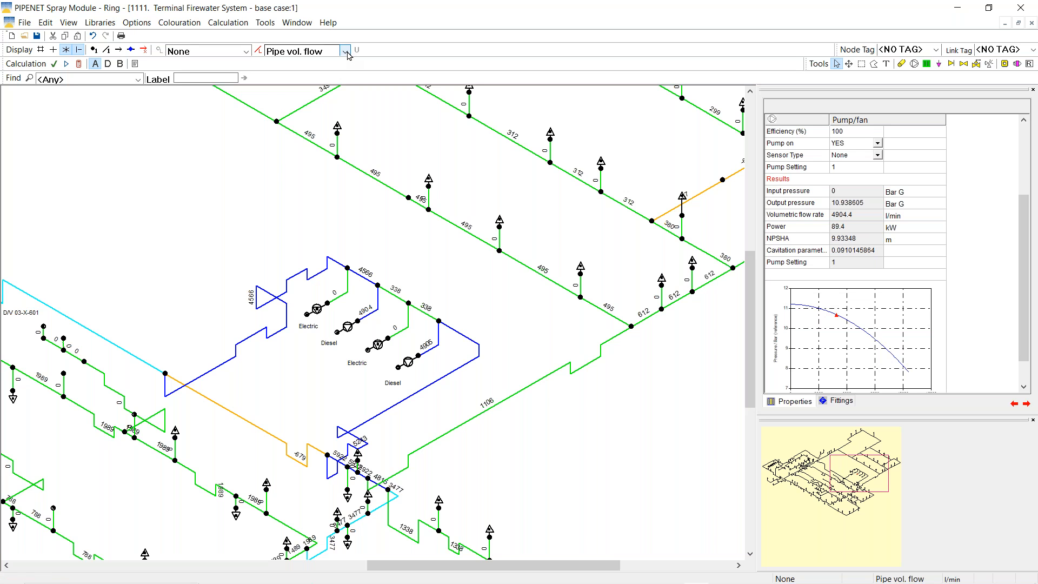
# Colour by nozzle % deviation and check nozzles 136, 133 (4762.1 l/min, 14.144135%) and 103
pyautogui.click(346, 51)
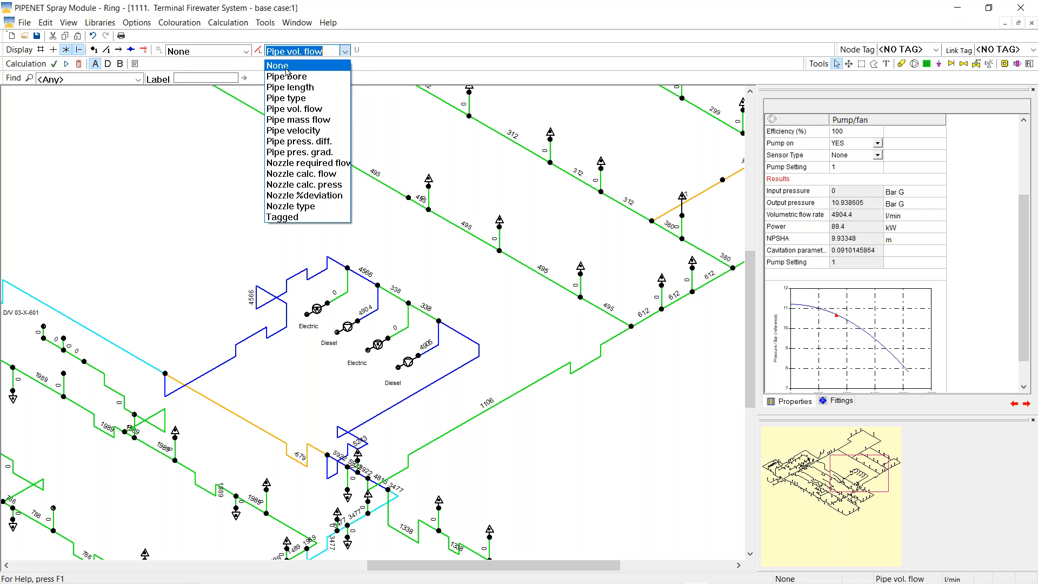
pyautogui.click(319, 196)
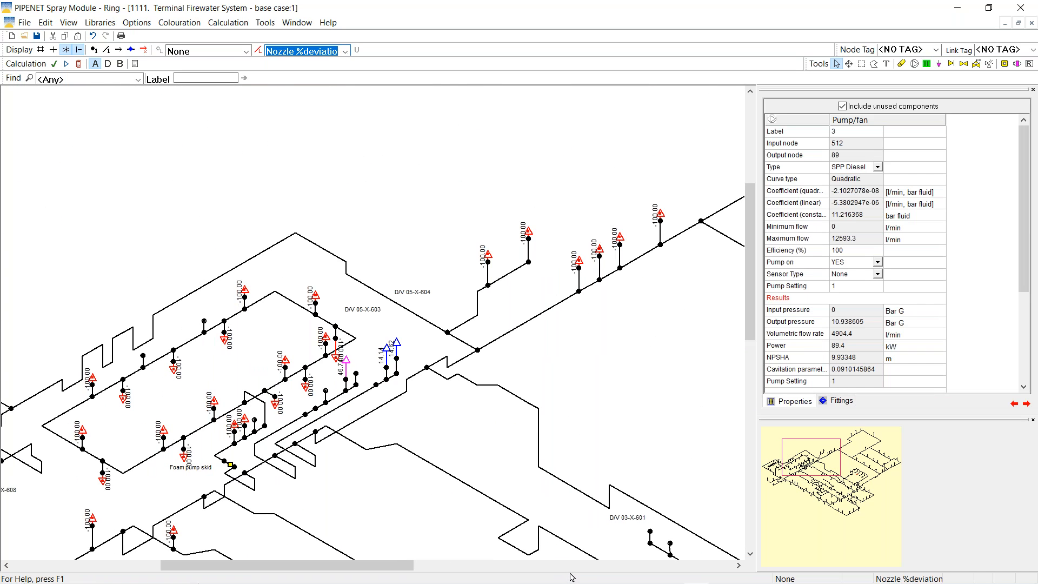
pyautogui.click(347, 370)
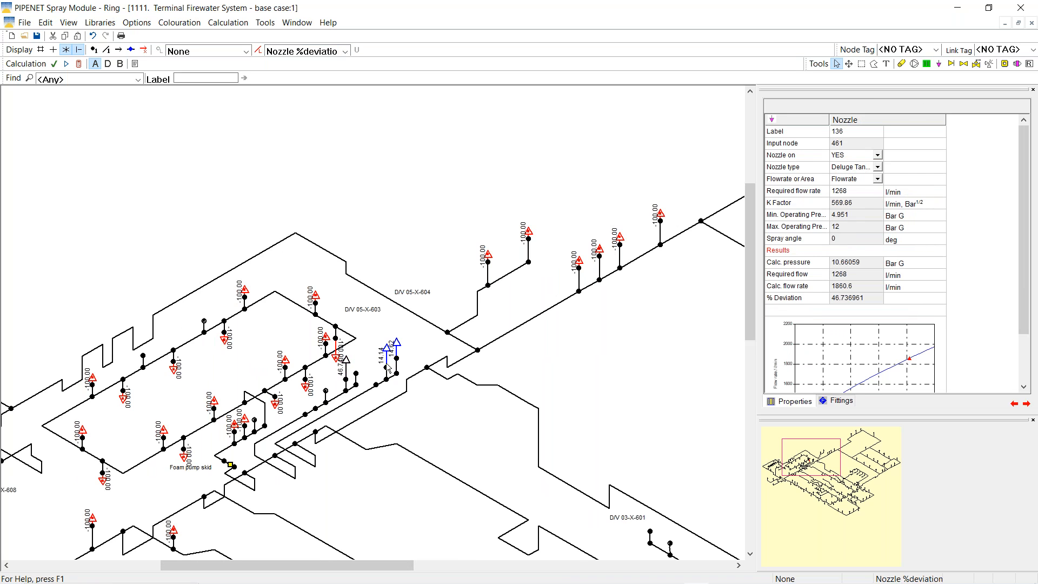
pyautogui.click(387, 349)
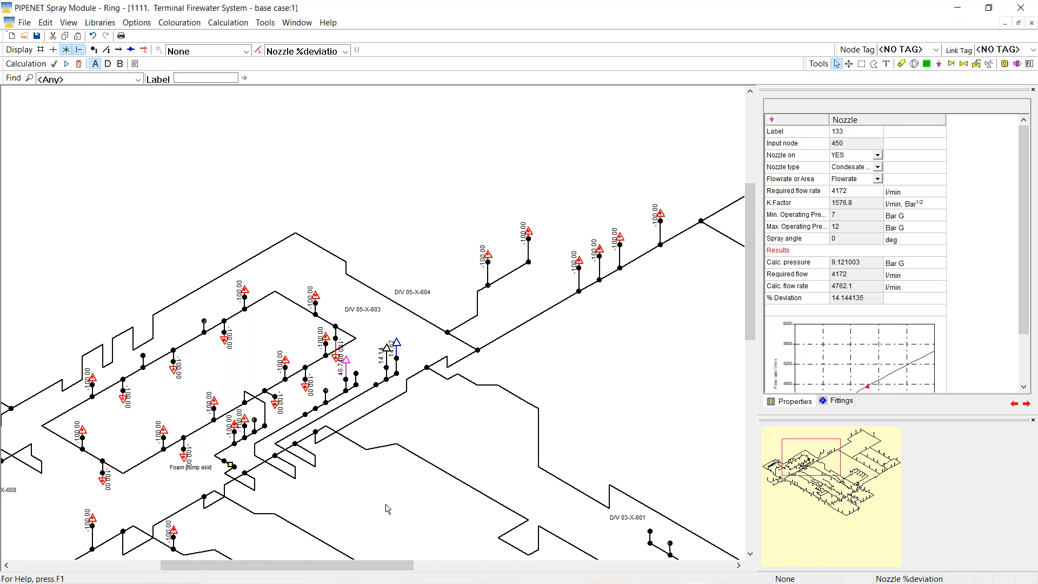
pyautogui.click(327, 340)
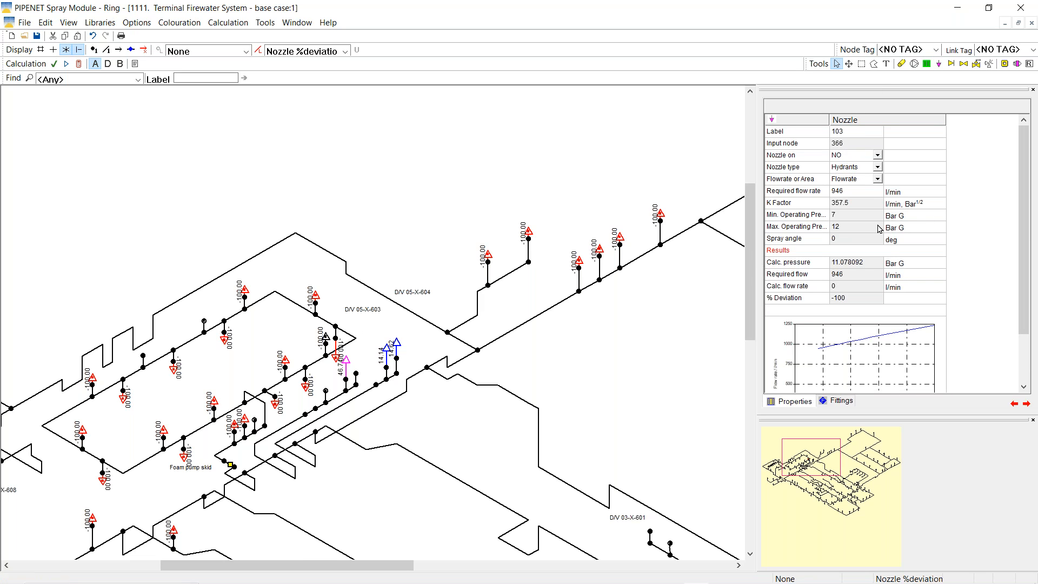
# Set Nozzle on to YES for nozzles 103 and 104 and recalculate the network
pyautogui.click(877, 156)
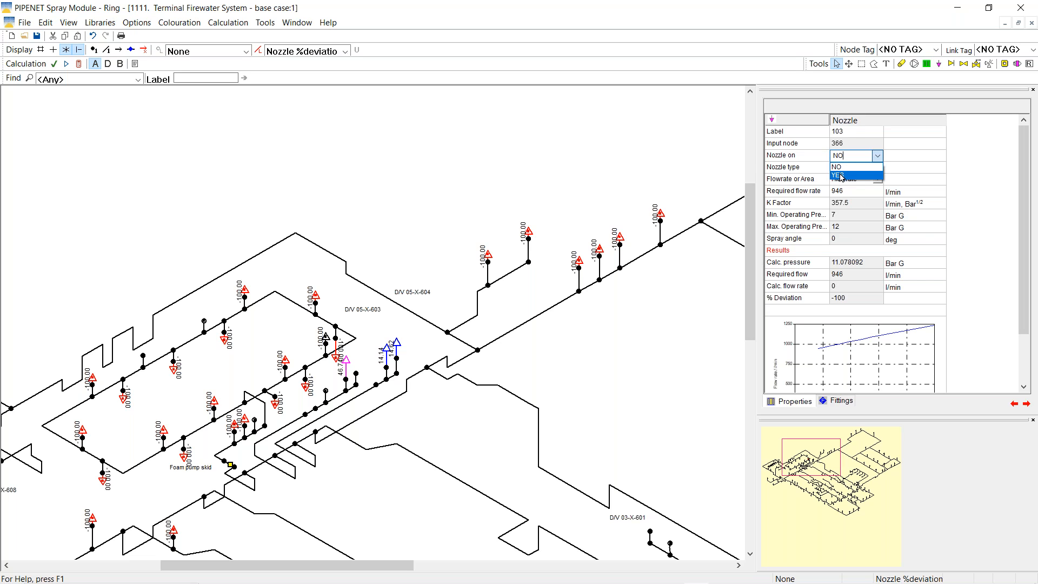
pyautogui.click(841, 176)
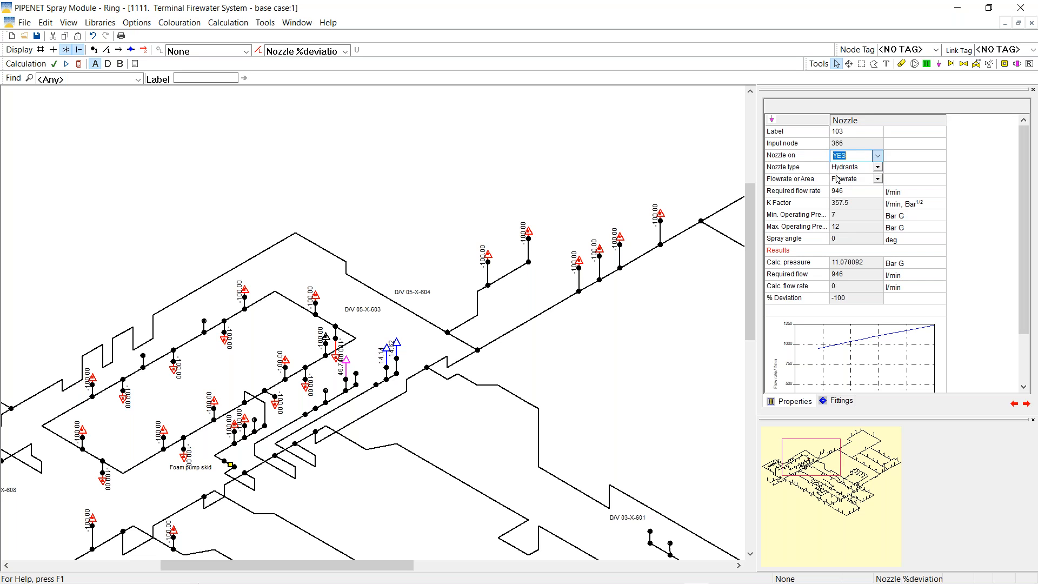
pyautogui.click(338, 362)
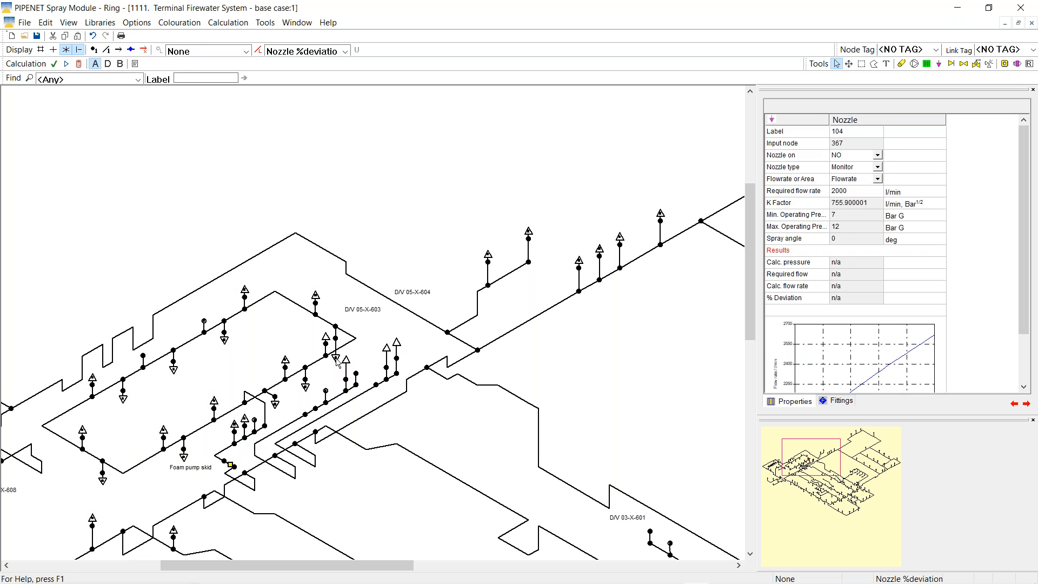
pyautogui.click(876, 156)
pyautogui.click(839, 174)
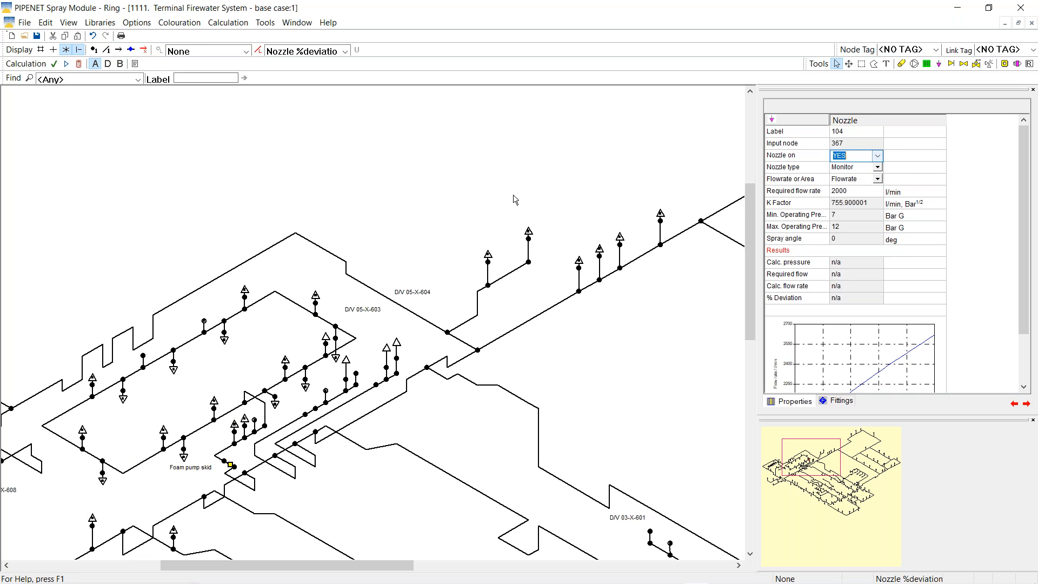
pyautogui.click(416, 207)
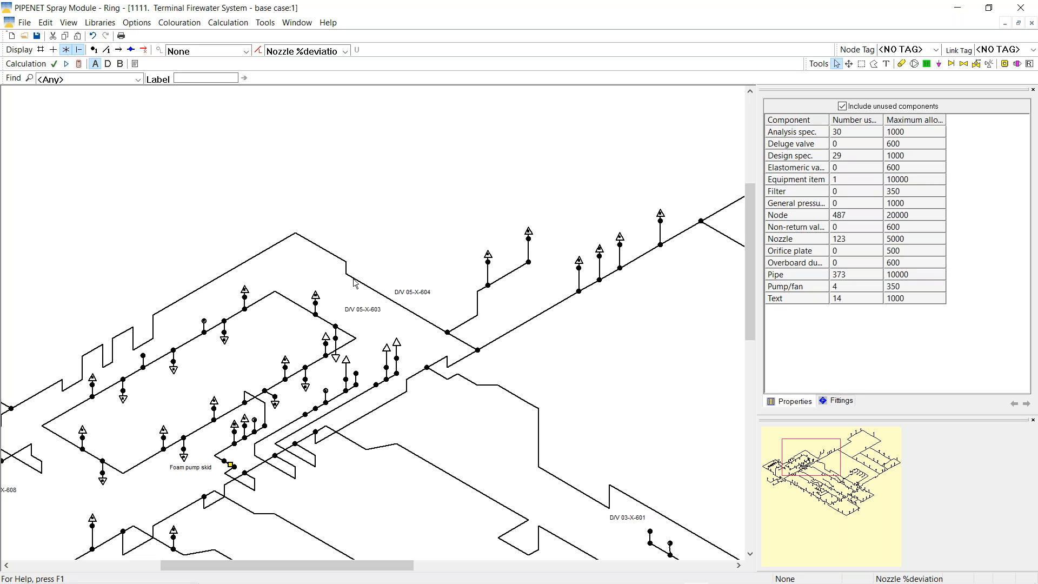
pyautogui.click(79, 64)
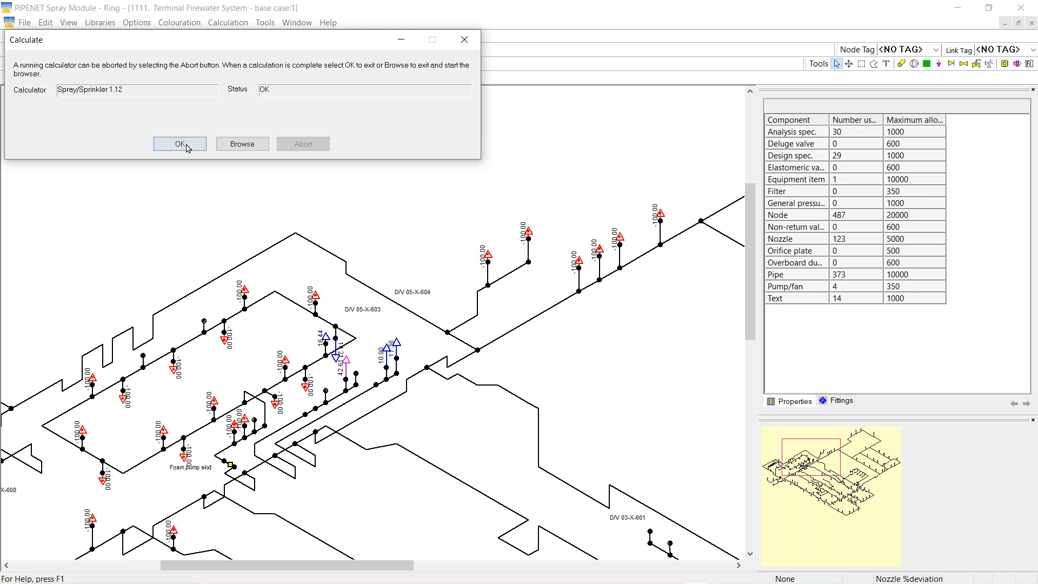
pyautogui.click(182, 145)
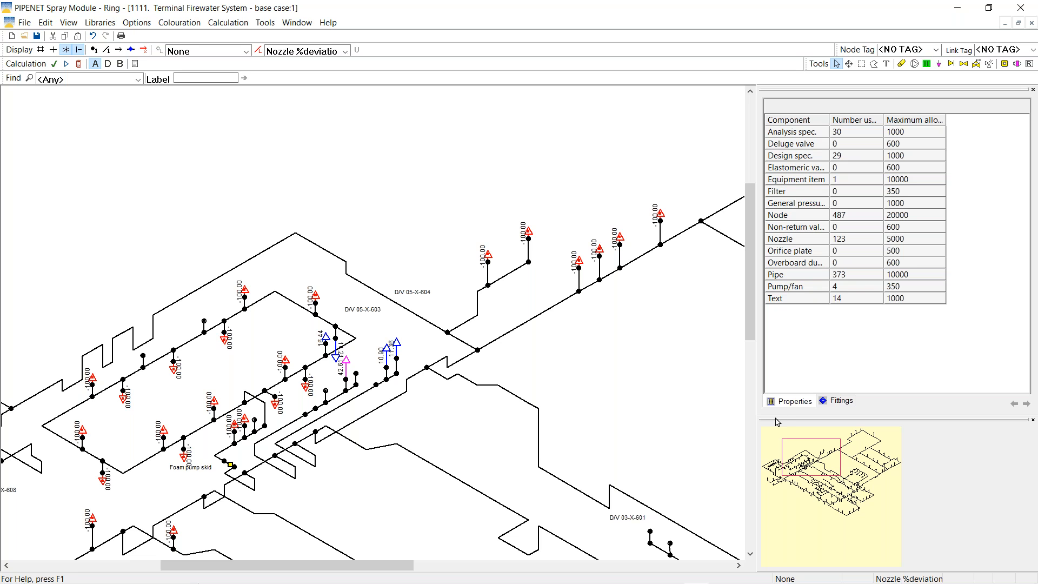
# Zoom to 75% on the upper-left ring main and set pipe 74's status to Blocked
pyautogui.rightClick(592, 384)
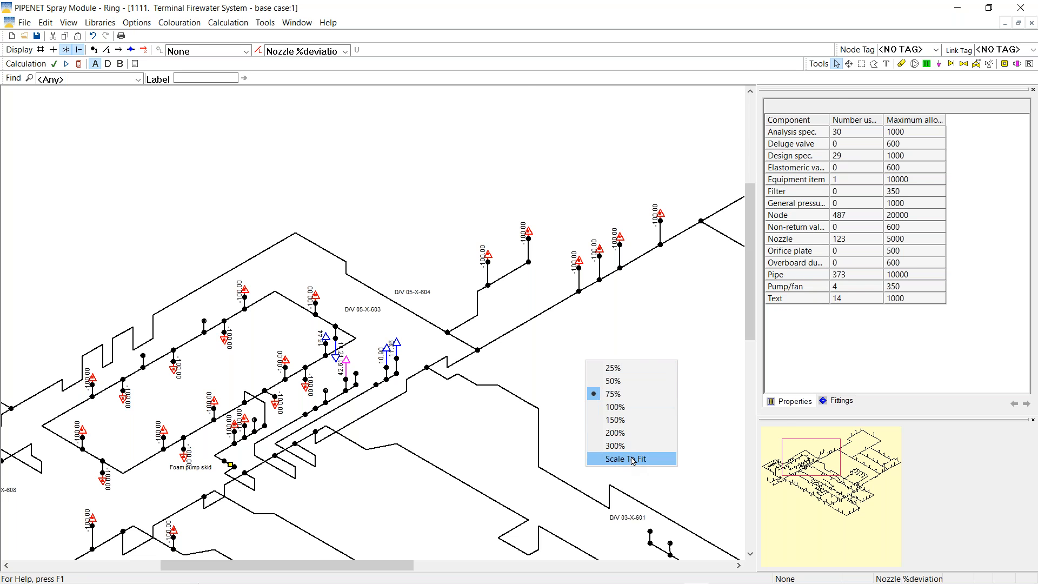
pyautogui.click(632, 459)
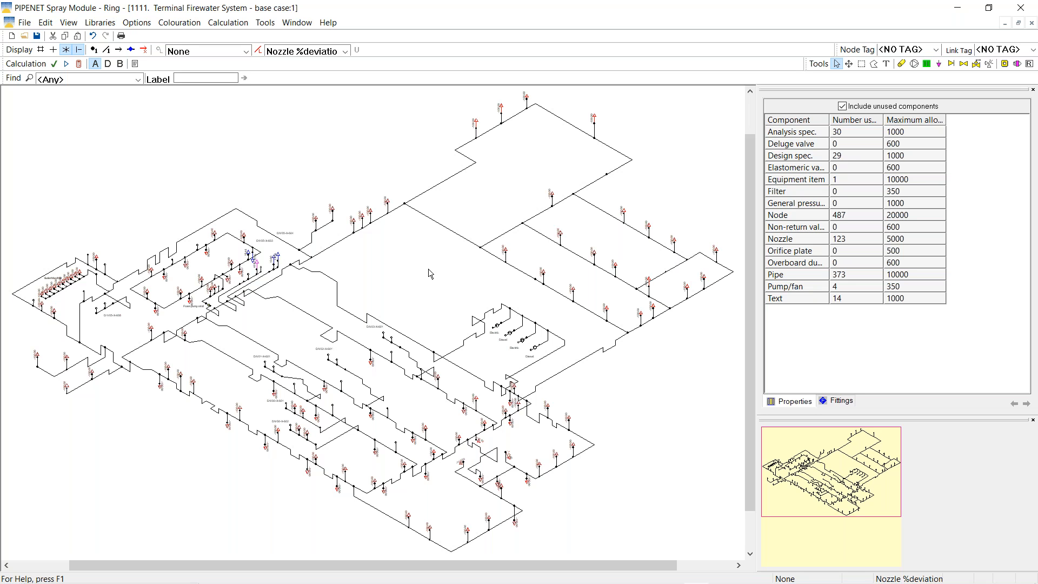
pyautogui.rightClick(303, 153)
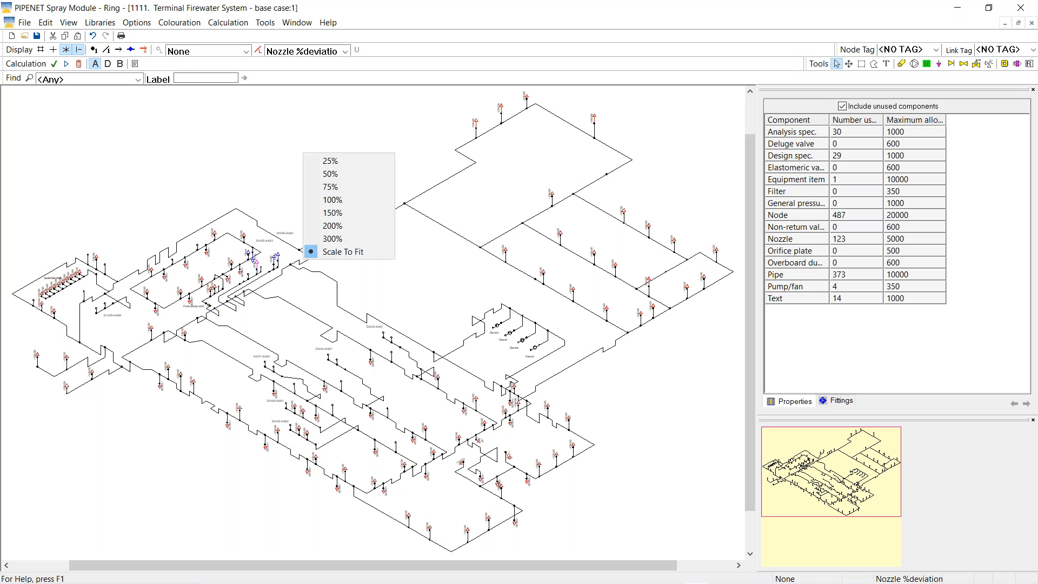
pyautogui.click(320, 187)
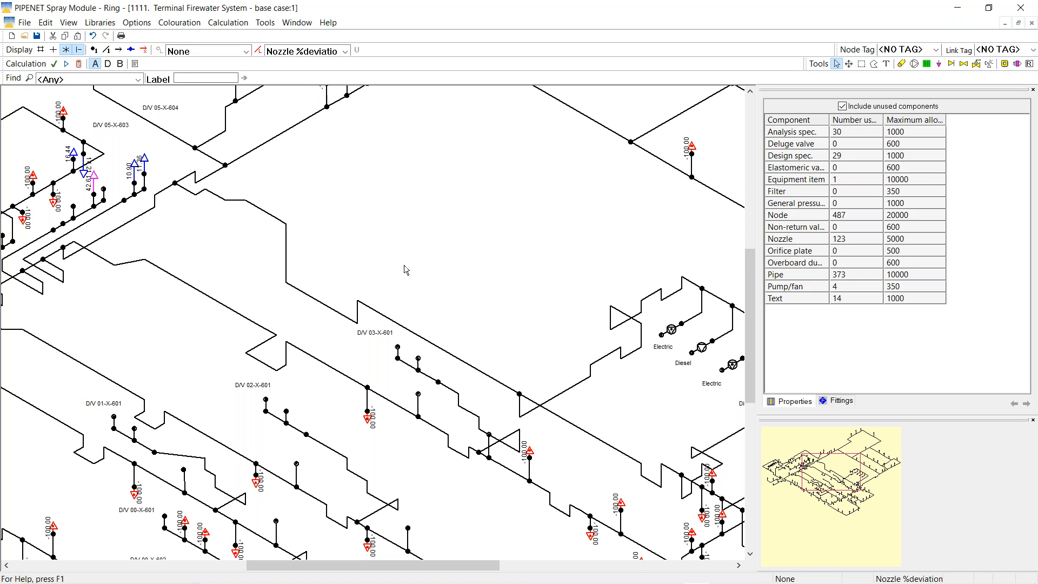
pyautogui.moveTo(842, 470); pyautogui.dragTo(832, 464)
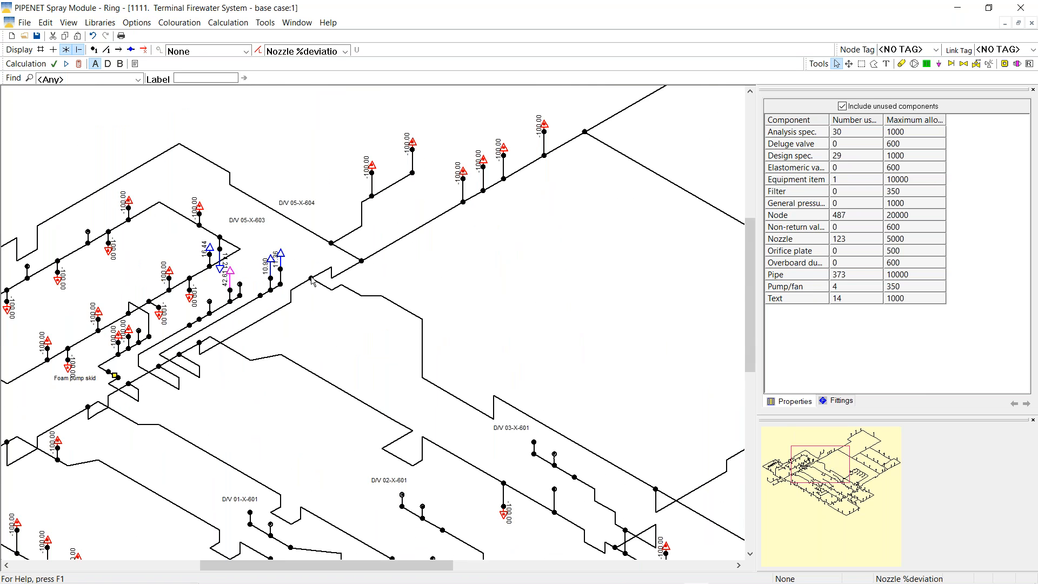
pyautogui.click(272, 357)
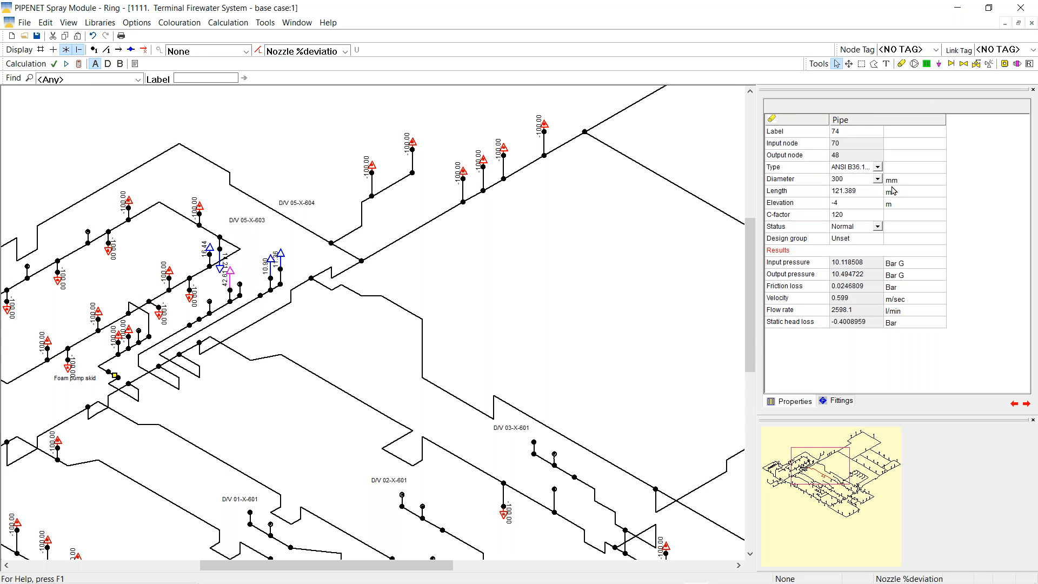
pyautogui.click(877, 227)
pyautogui.click(877, 227)
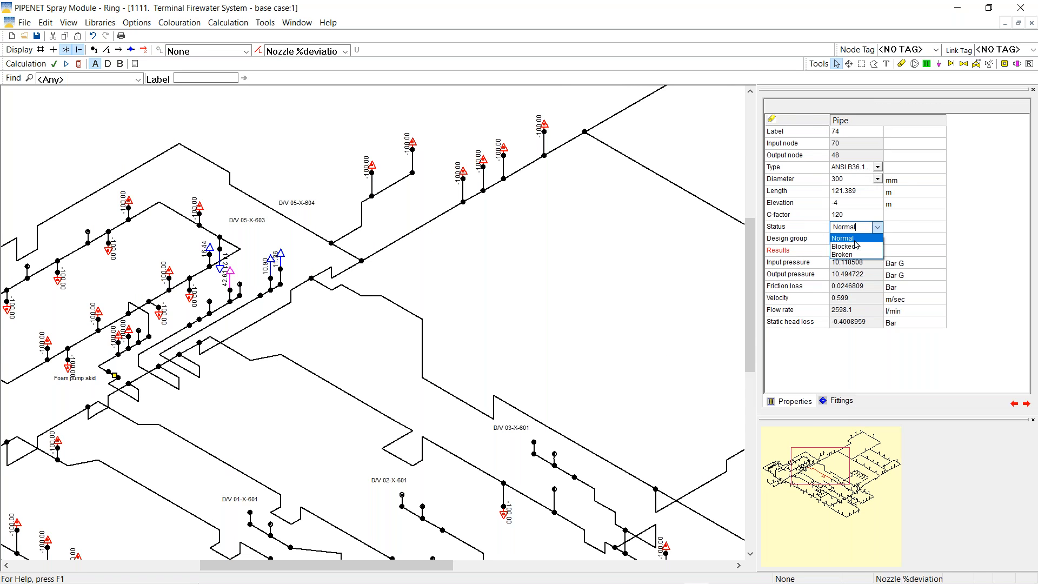
pyautogui.click(844, 246)
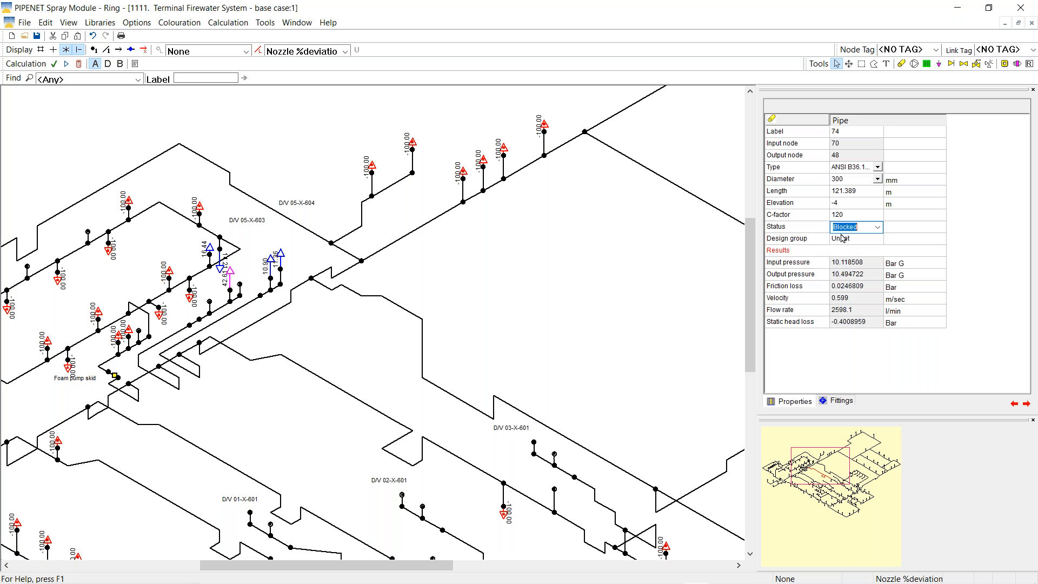
# Block pipe 48 as well and recalculate the network
pyautogui.click(260, 324)
pyautogui.click(877, 226)
pyautogui.click(877, 227)
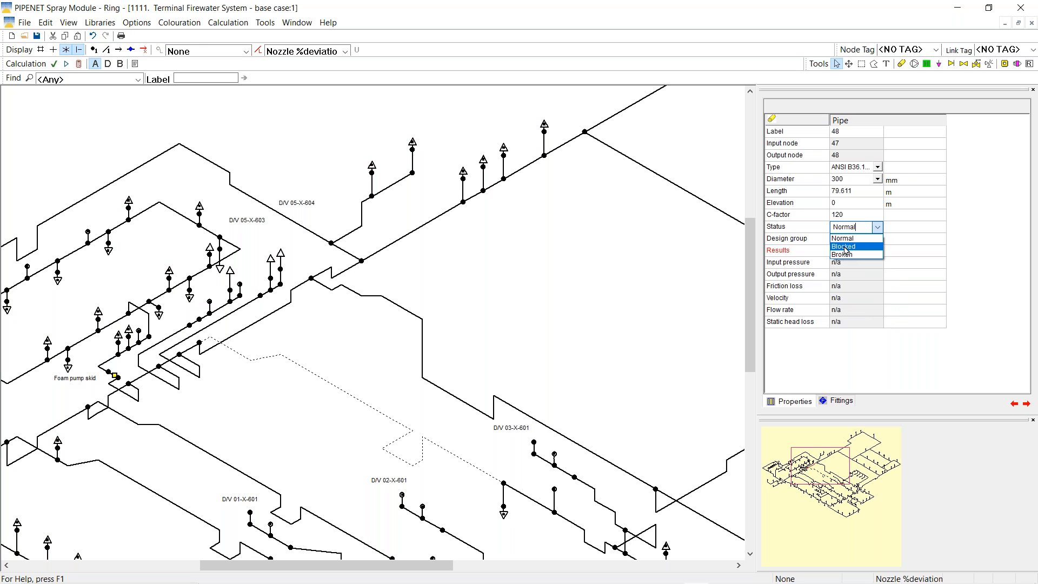
pyautogui.click(844, 247)
pyautogui.click(359, 345)
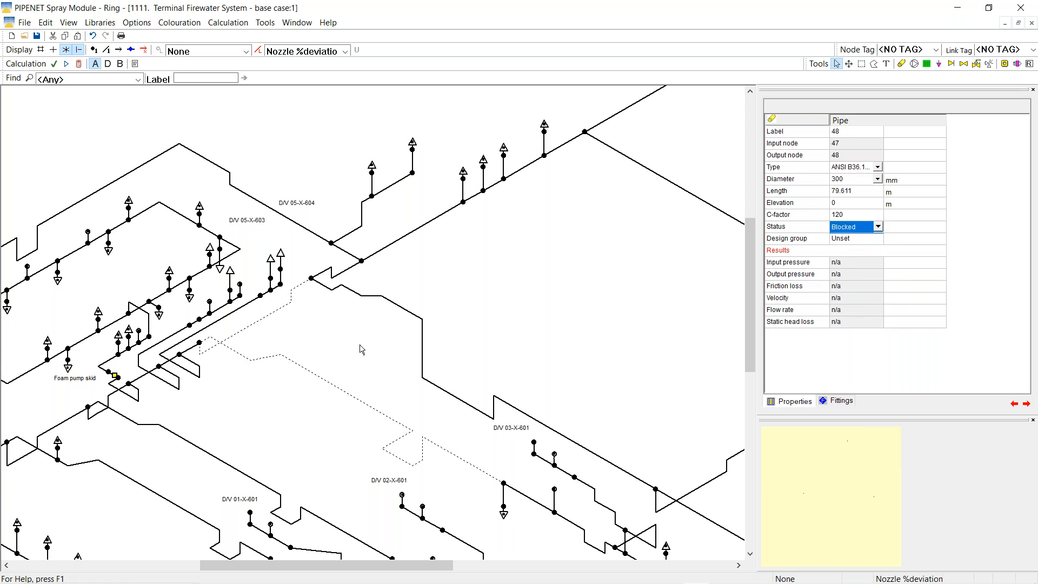
pyautogui.click(79, 63)
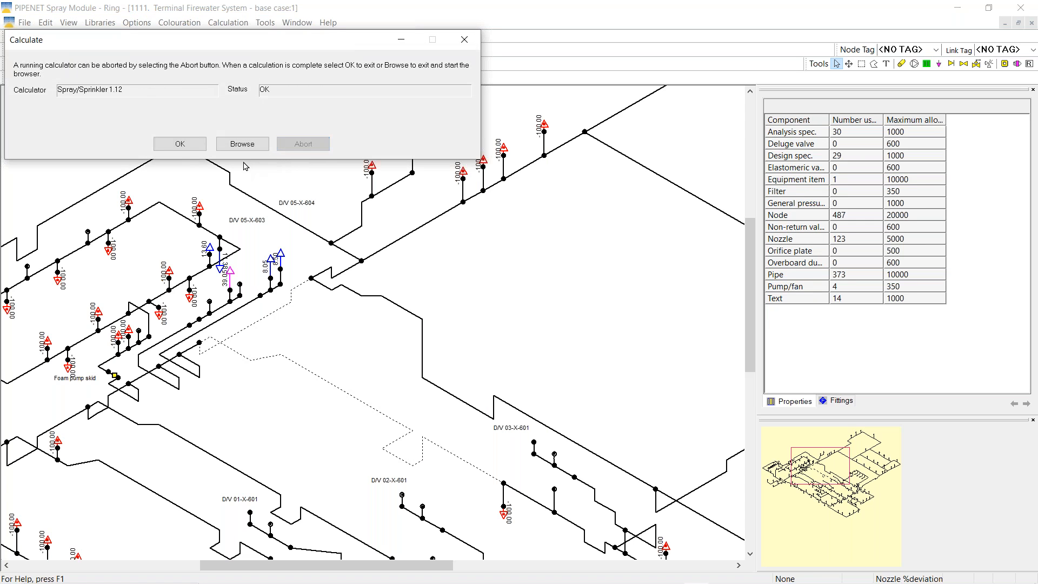
pyautogui.click(194, 145)
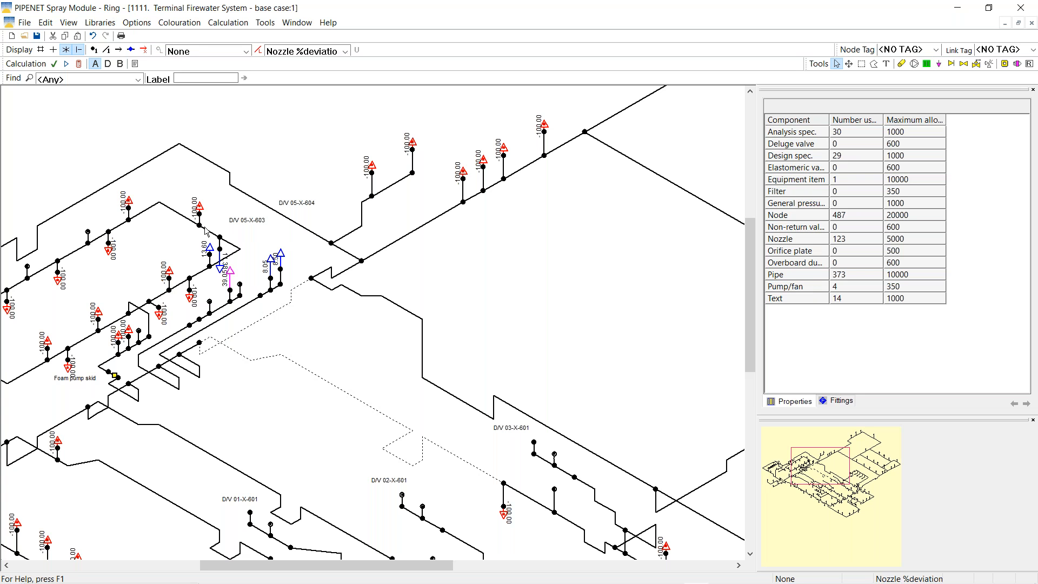
# Review Diesel pump 3's results and pump curve: 6294.5 l/min at 10.595815 Bar G, 111.2 kW
pyautogui.moveTo(844, 478); pyautogui.dragTo(869, 491)
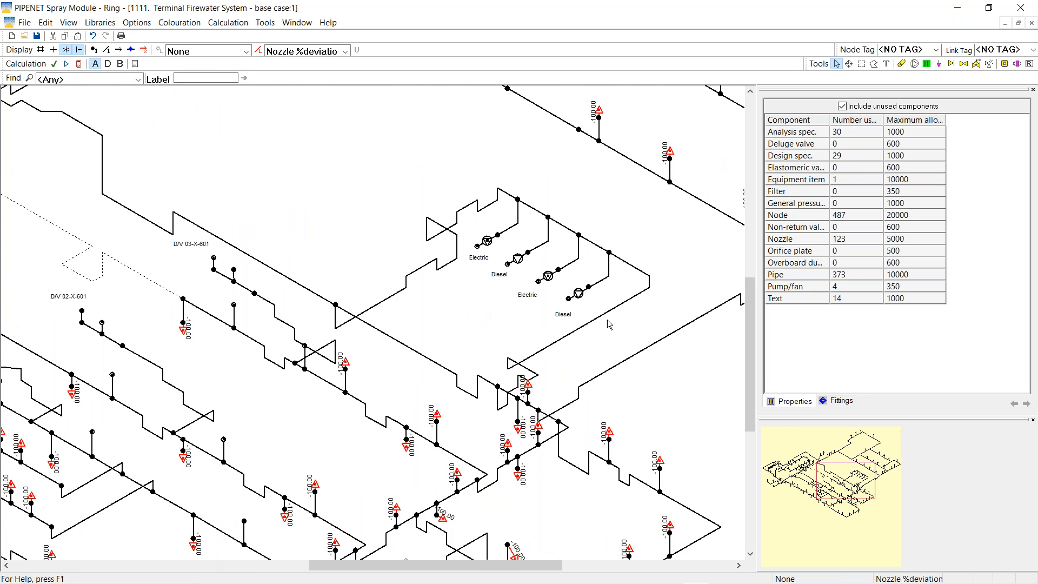
pyautogui.click(518, 261)
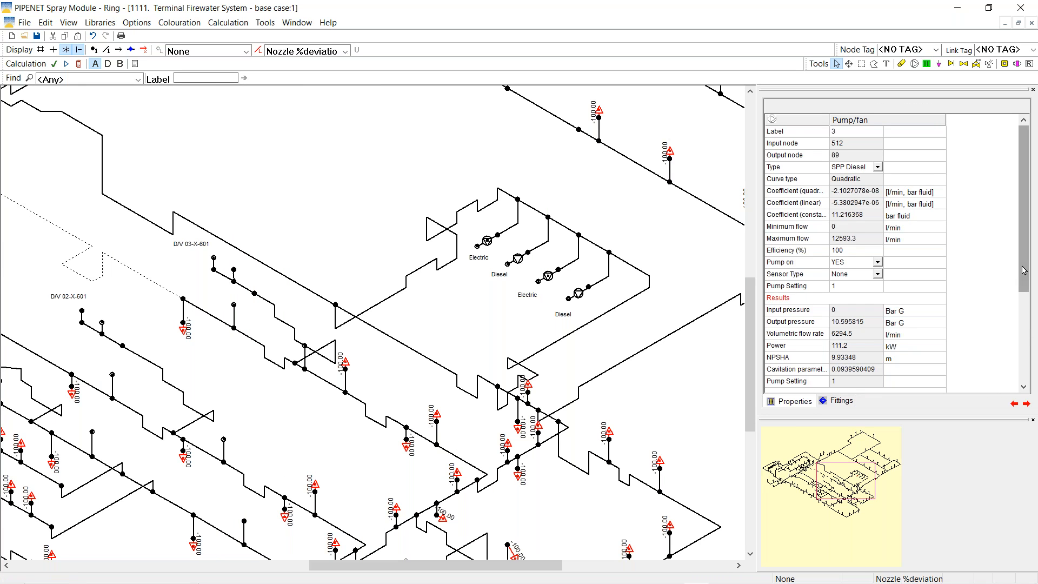
pyautogui.scroll(-1, 1024, 270)
pyautogui.moveTo(1023, 271); pyautogui.dragTo(1022, 342)
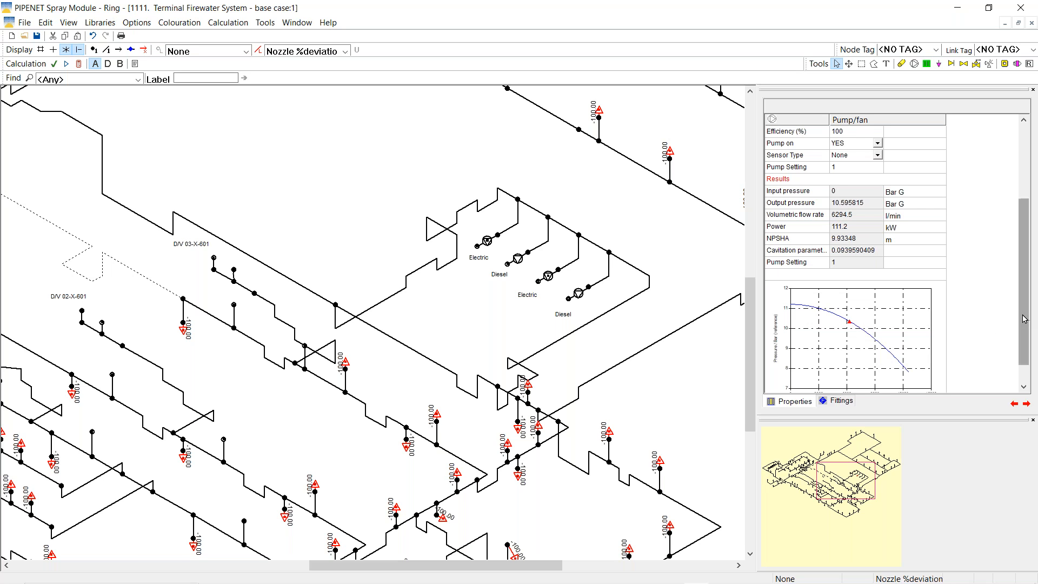
pyautogui.moveTo(1024, 319); pyautogui.dragTo(1024, 331)
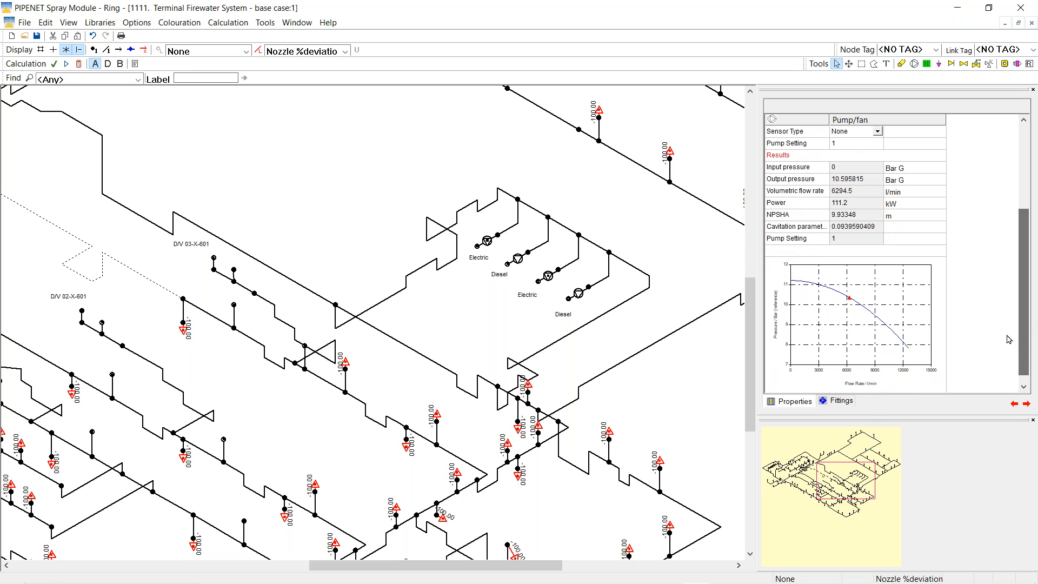
pyautogui.moveTo(840, 469); pyautogui.dragTo(809, 458)
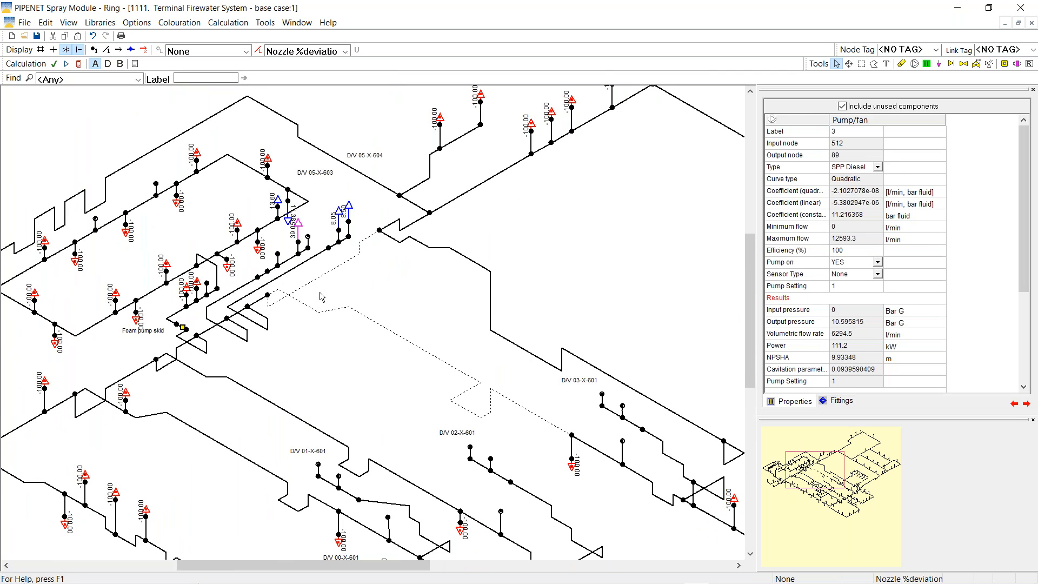
# Change the Status of blocked pipes 48 and 74 back to Normal so they are no longer dashed
pyautogui.click(323, 276)
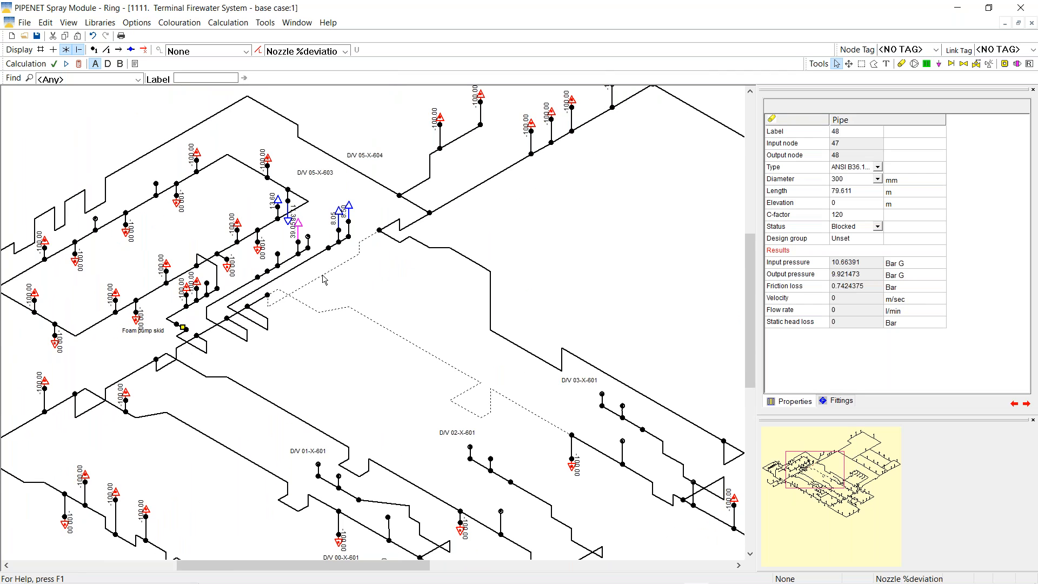
pyautogui.click(878, 227)
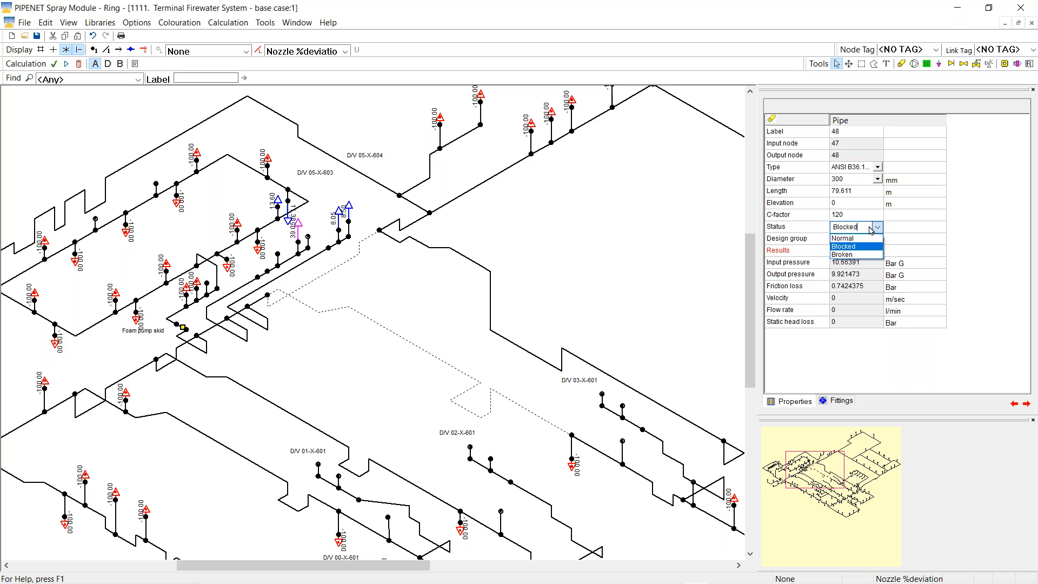
pyautogui.click(853, 238)
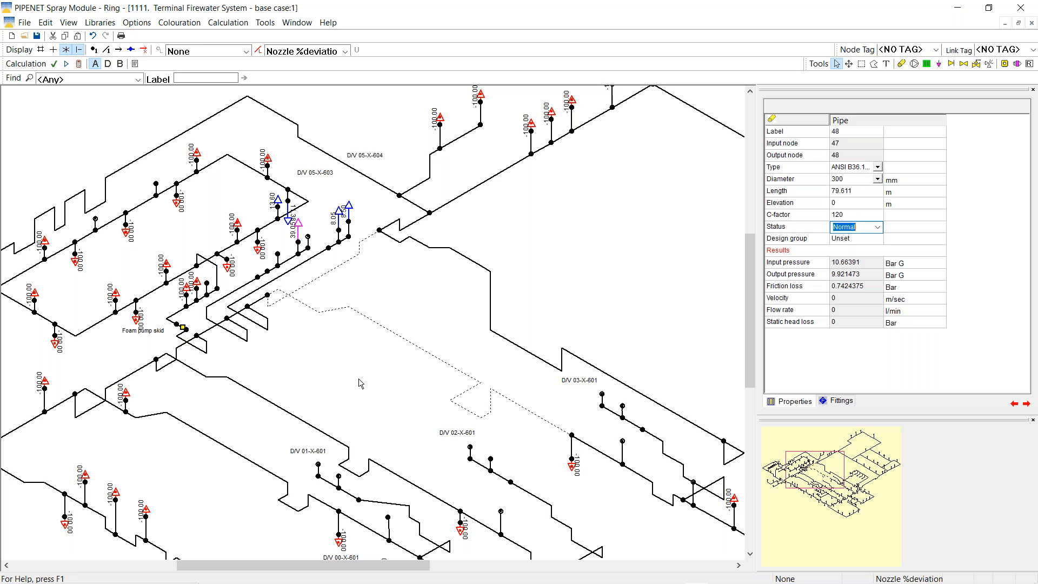
pyautogui.click(395, 334)
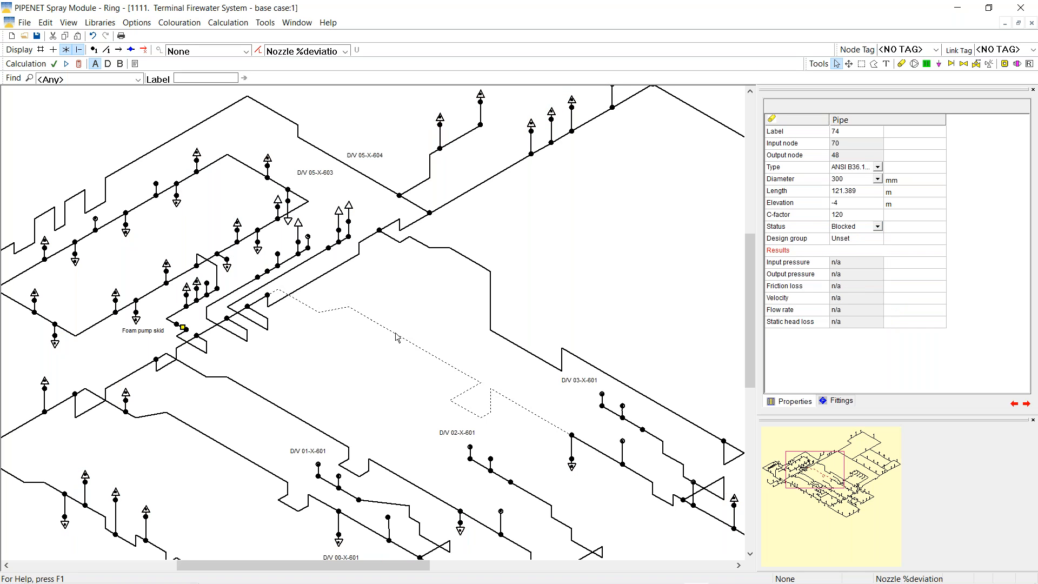
pyautogui.click(879, 230)
pyautogui.click(878, 227)
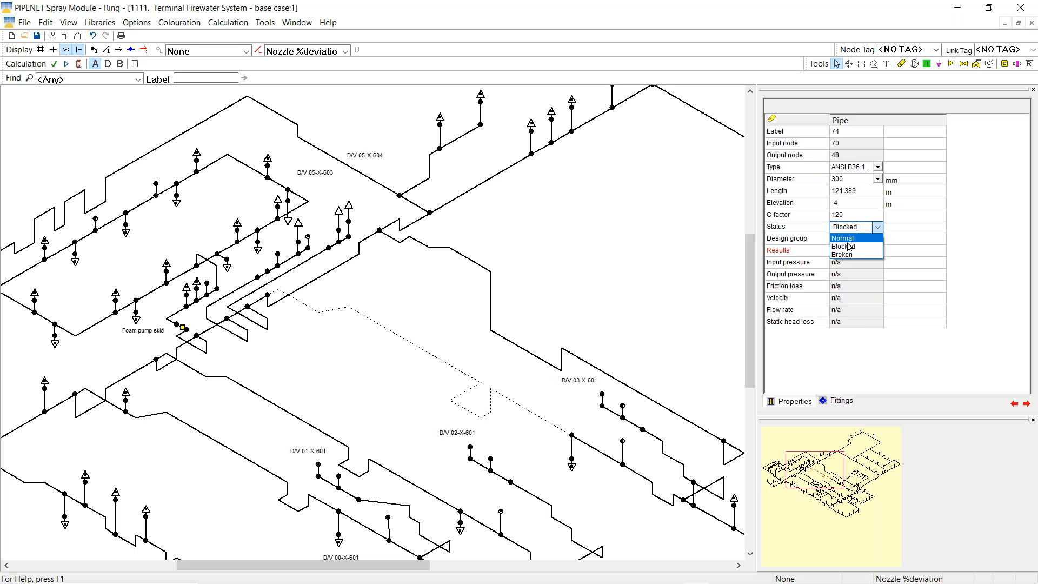
pyautogui.click(846, 238)
pyautogui.click(454, 307)
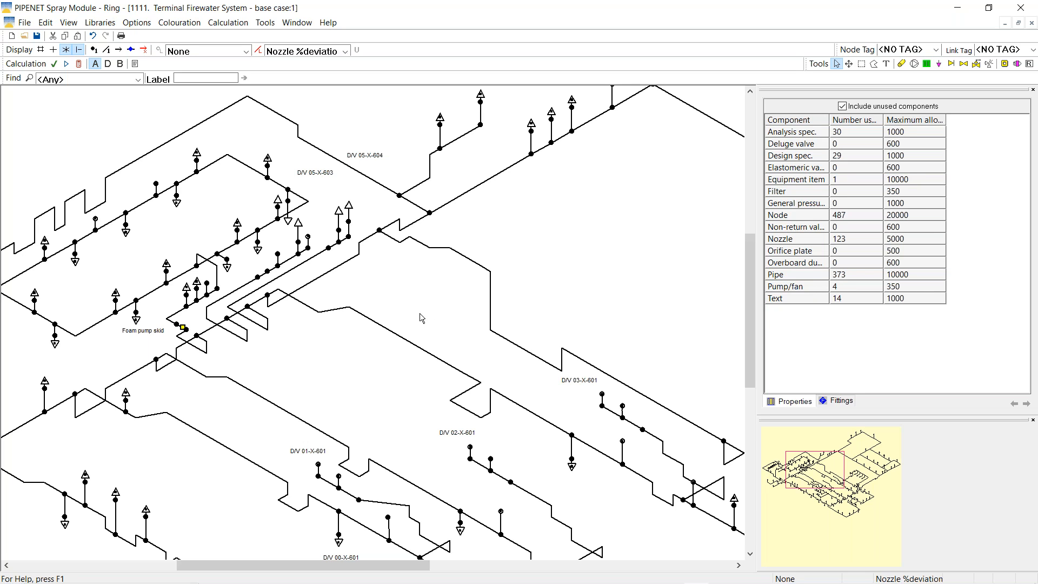
# Move node 457 so its nozzle branch is vertical, and give output node 459 a 1300 l/min flow
pyautogui.click(307, 238)
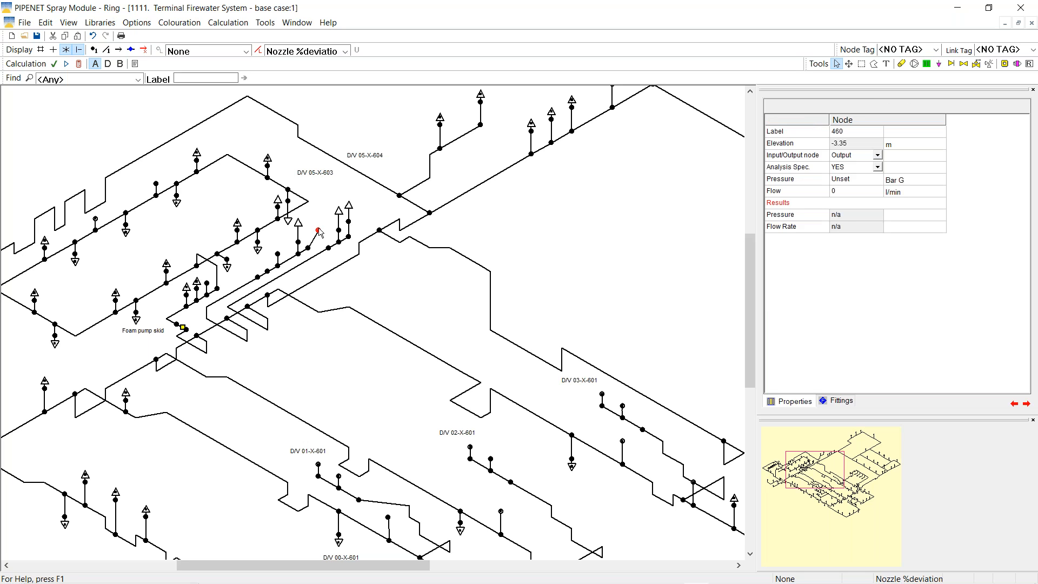
pyautogui.moveTo(309, 251); pyautogui.dragTo(322, 248)
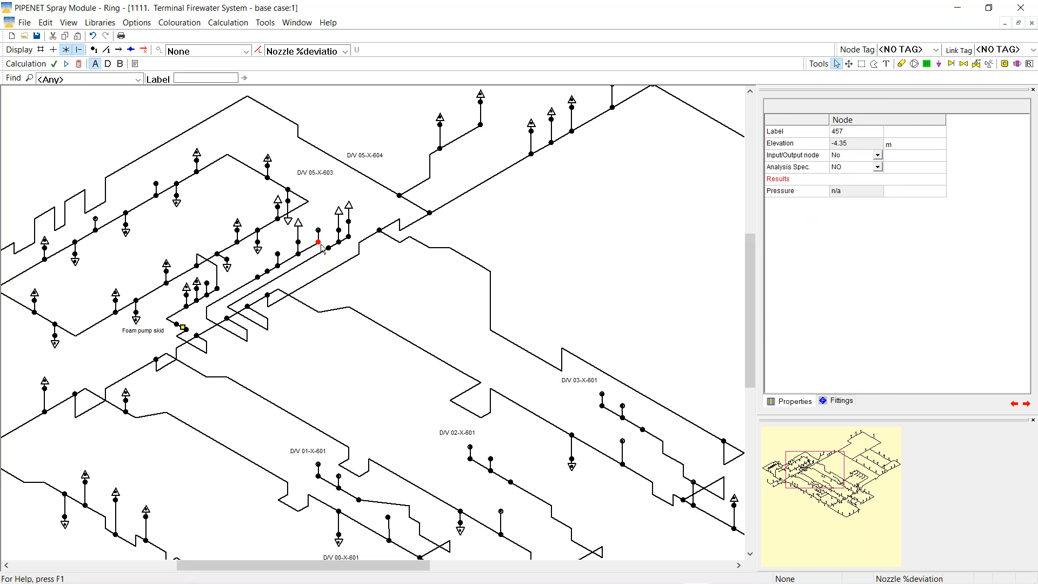
pyautogui.click(278, 254)
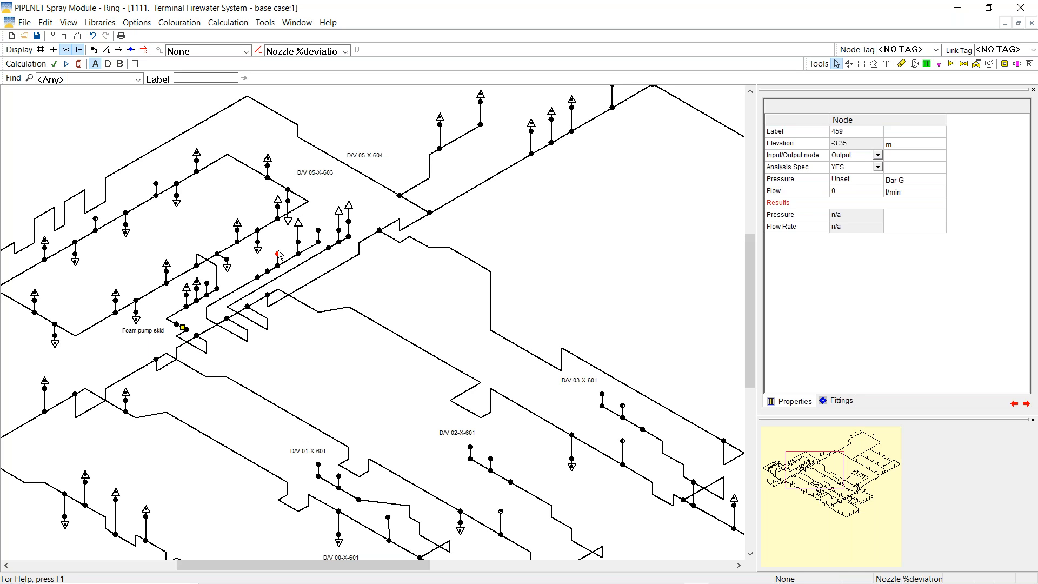
pyautogui.click(835, 192)
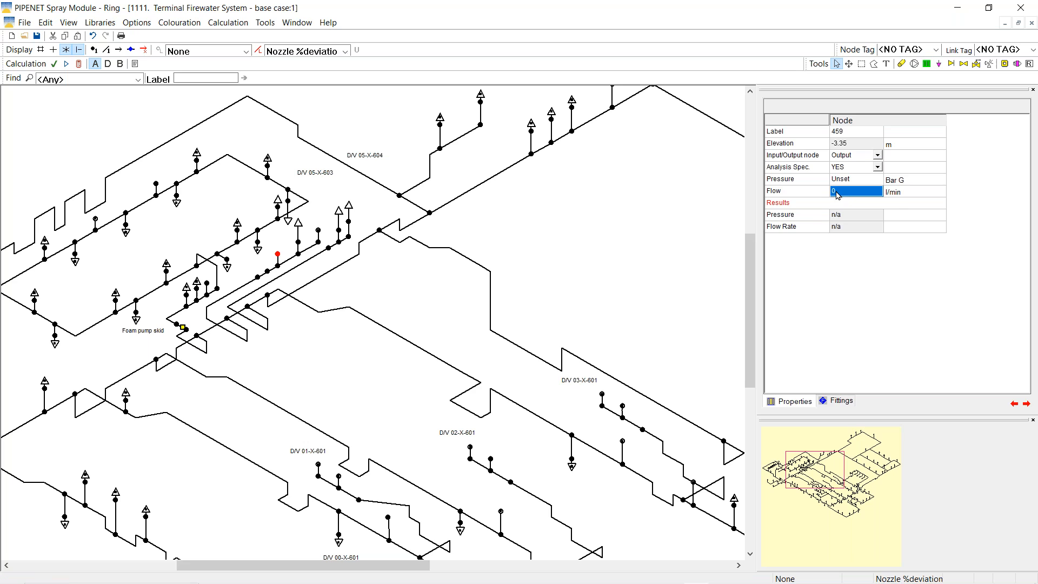
pyautogui.write('1300')
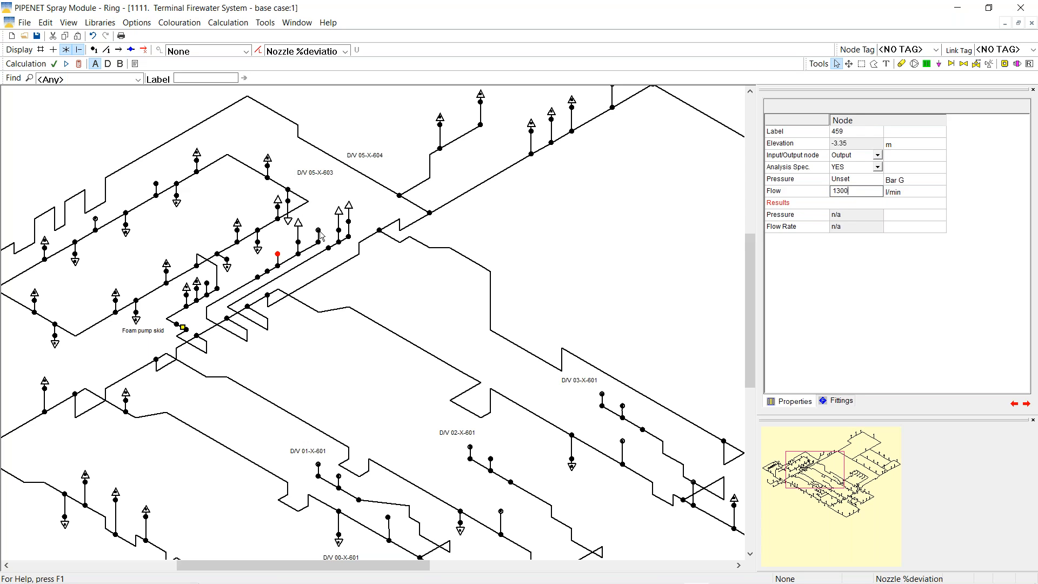
# Enter a flow of 1300 l/min for output node 460
pyautogui.click(318, 231)
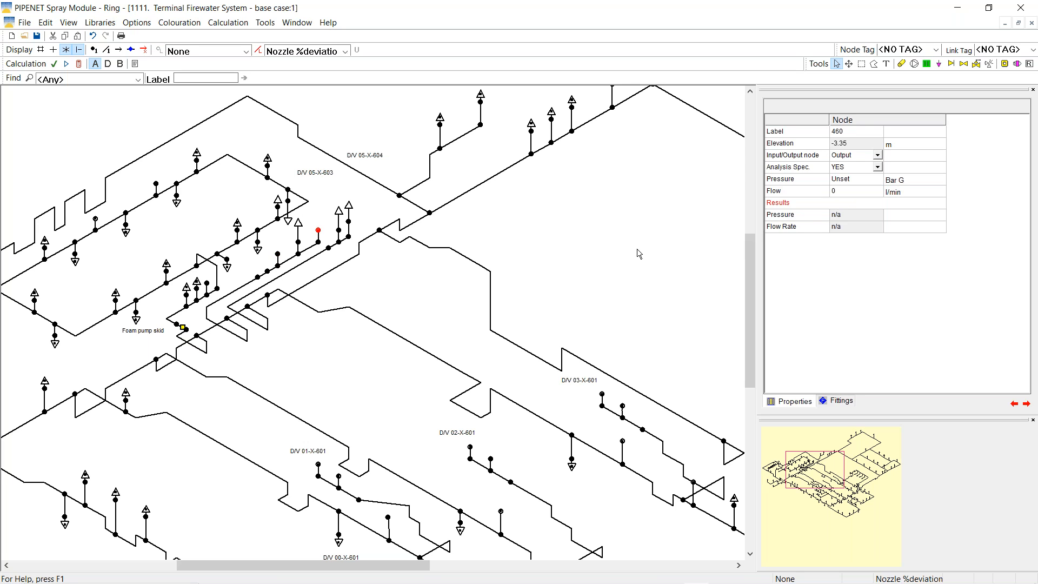
pyautogui.click(855, 192)
pyautogui.write('1300')
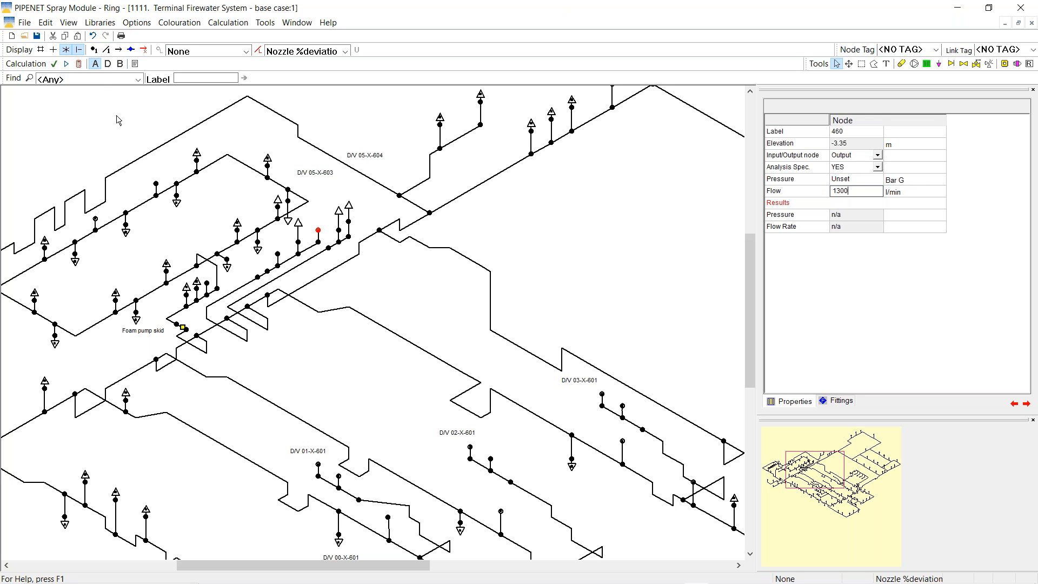
# Run the calculation and check node 460's result: 1300 l/min at 9.176005 bar G
pyautogui.click(79, 64)
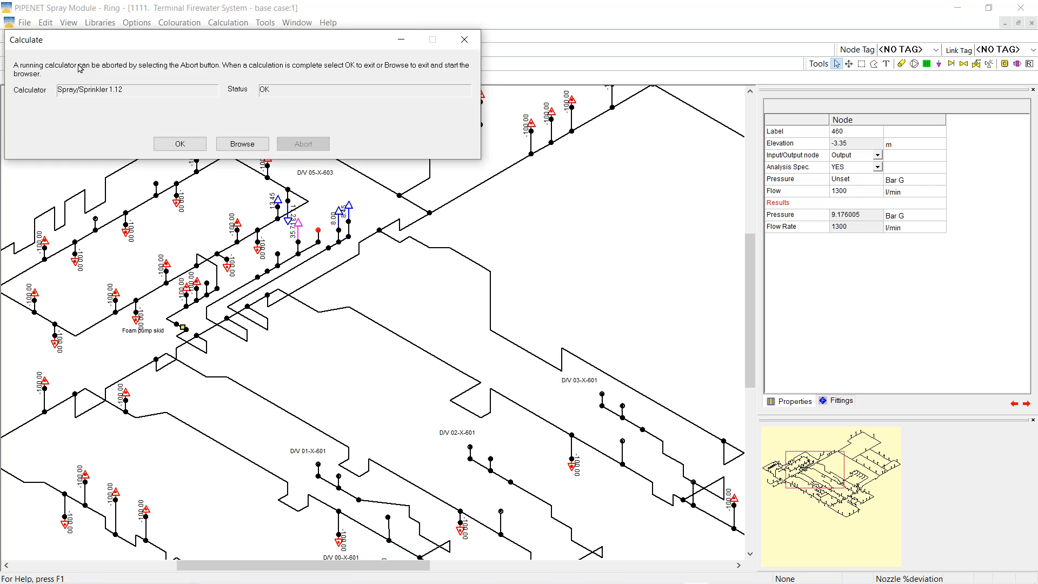
pyautogui.click(180, 144)
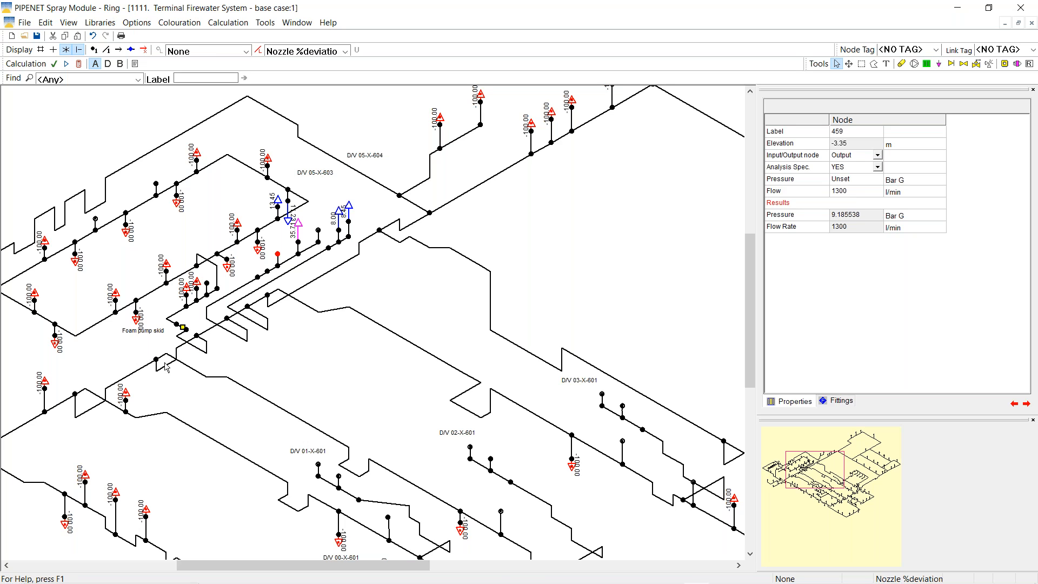
pyautogui.click(319, 231)
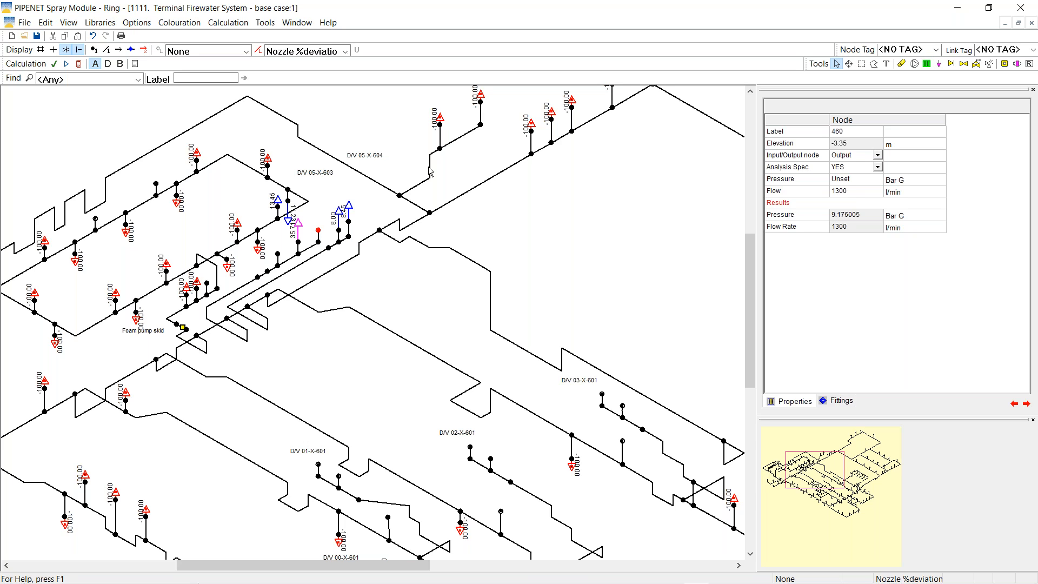
# Place orifice plates on pipe 338 and pipe 339
pyautogui.click(1005, 64)
pyautogui.click(279, 262)
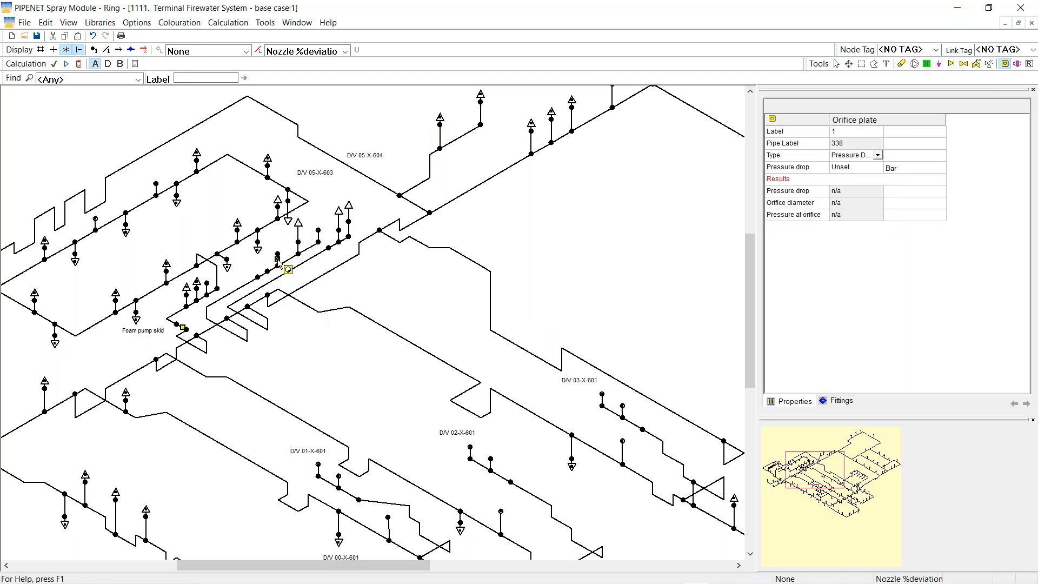
pyautogui.click(319, 236)
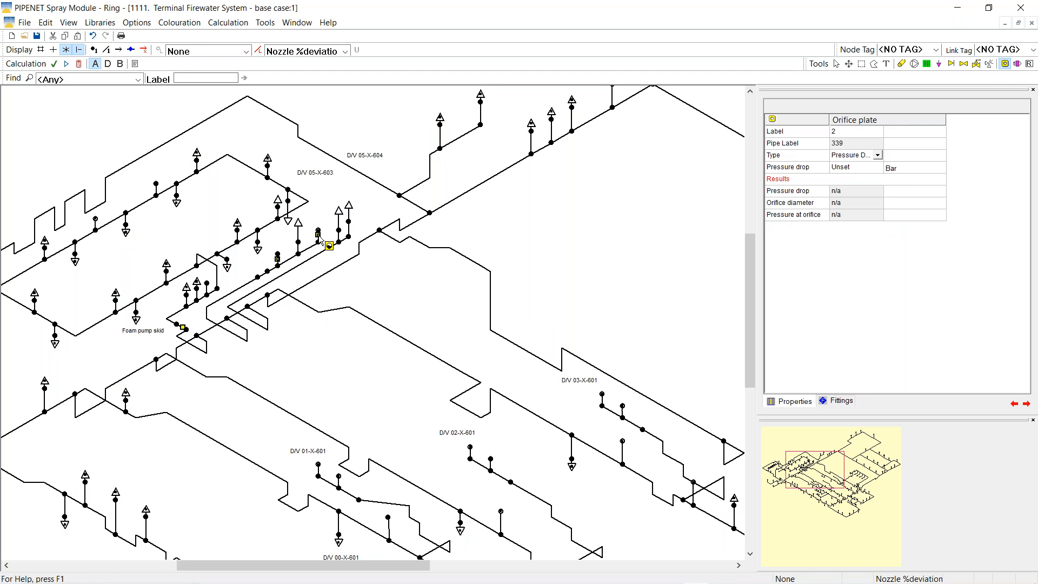
# Set the first orifice plate's pressure drop to 0.685538 bar
pyautogui.click(837, 64)
pyautogui.click(851, 168)
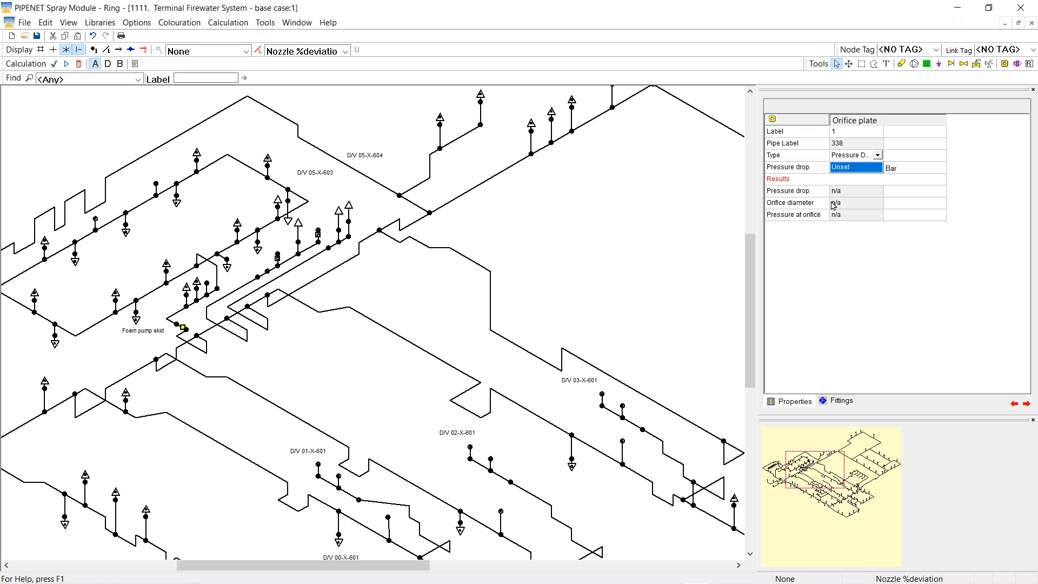
pyautogui.write('0')
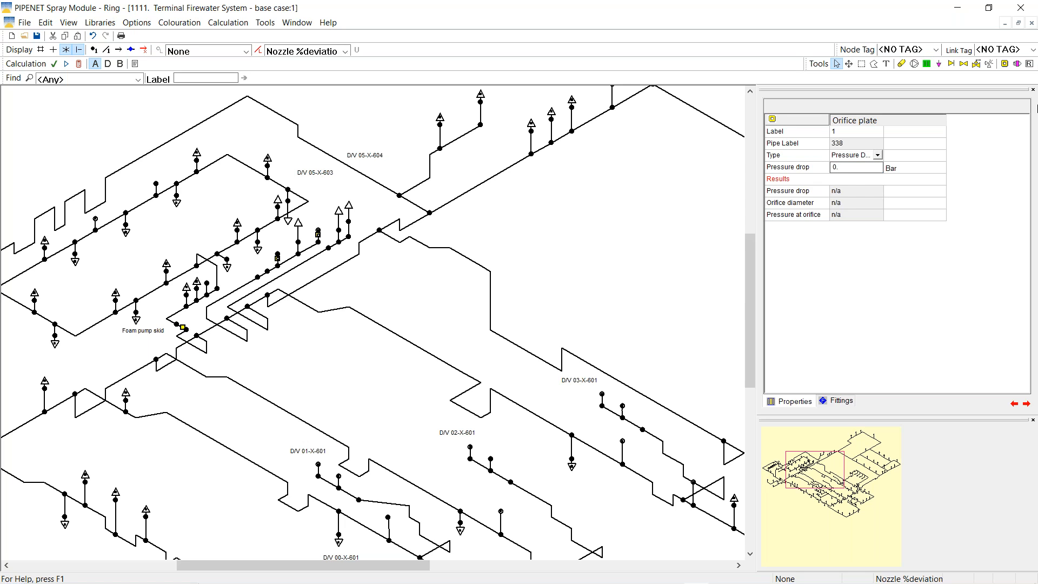
pyautogui.write('.685538')
# Set nozzle %deviation colouring to None and select node 460, then the second orifice plate
pyautogui.click(345, 51)
pyautogui.click(295, 69)
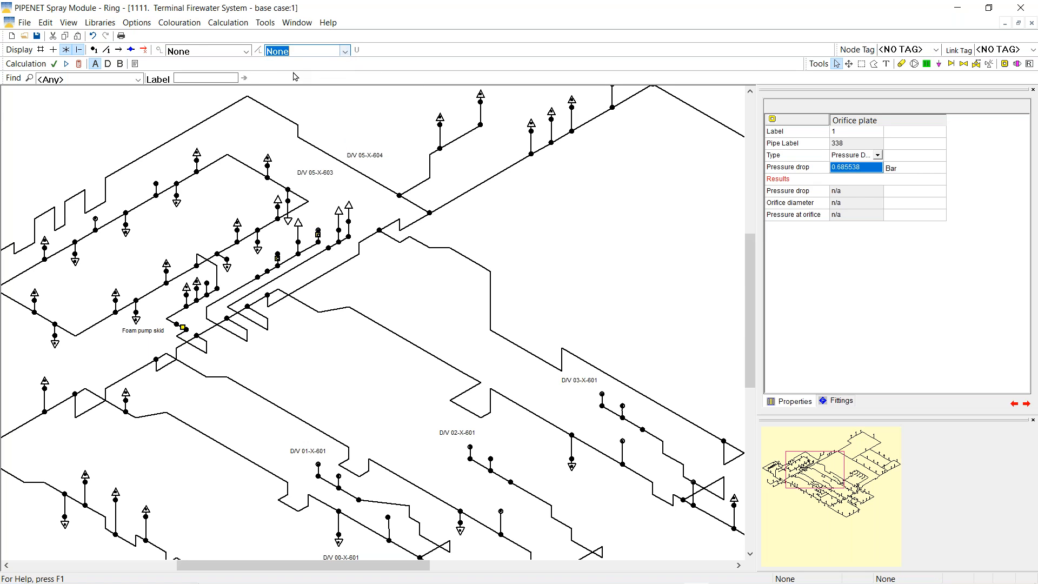
pyautogui.click(319, 231)
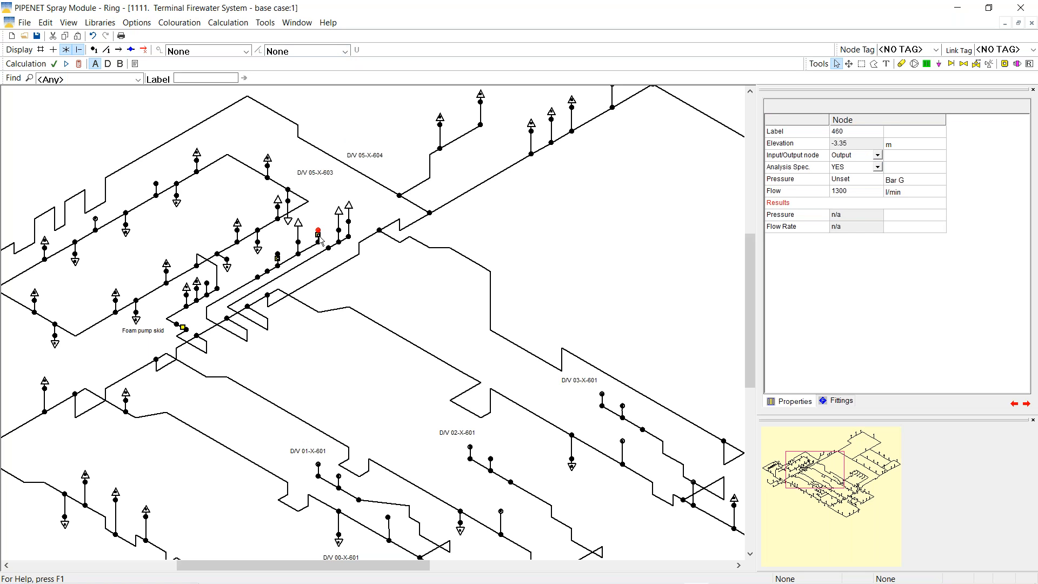
pyautogui.click(319, 236)
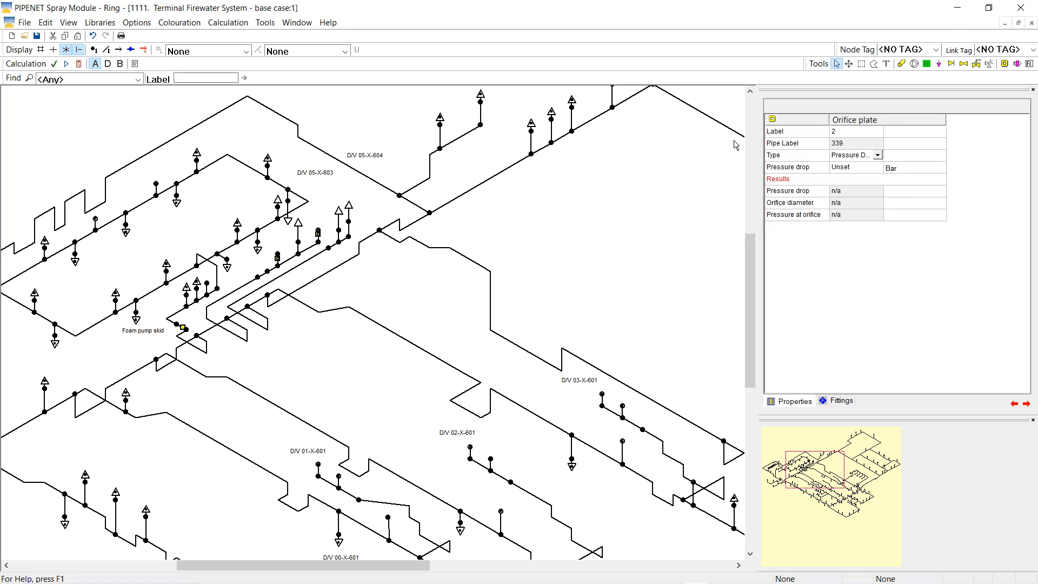
# Enter a 0.6760005 bar pressure drop for orifice plate 2, select node 459, and recalculate
pyautogui.click(843, 169)
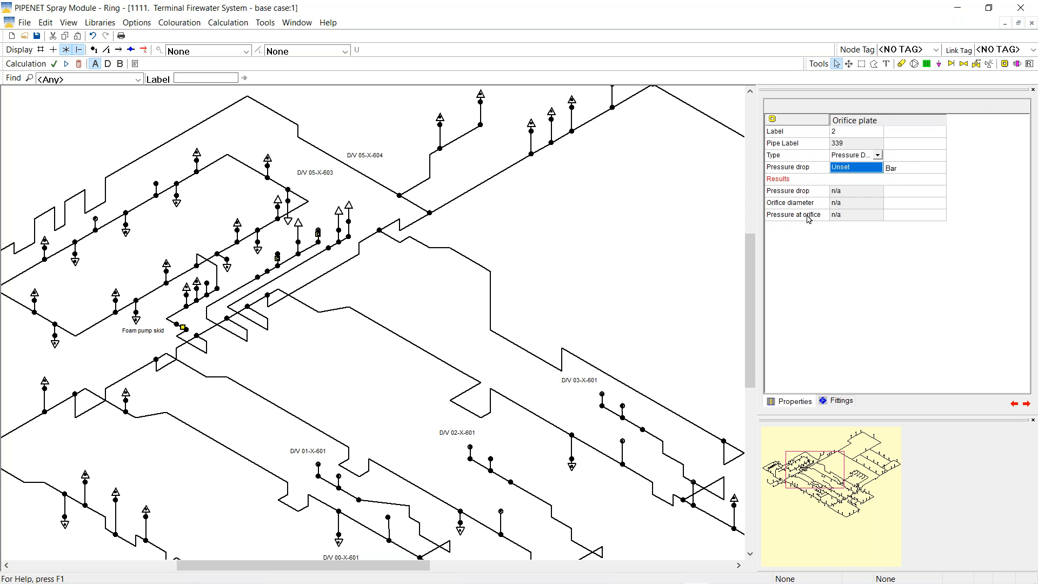
pyautogui.write('0.')
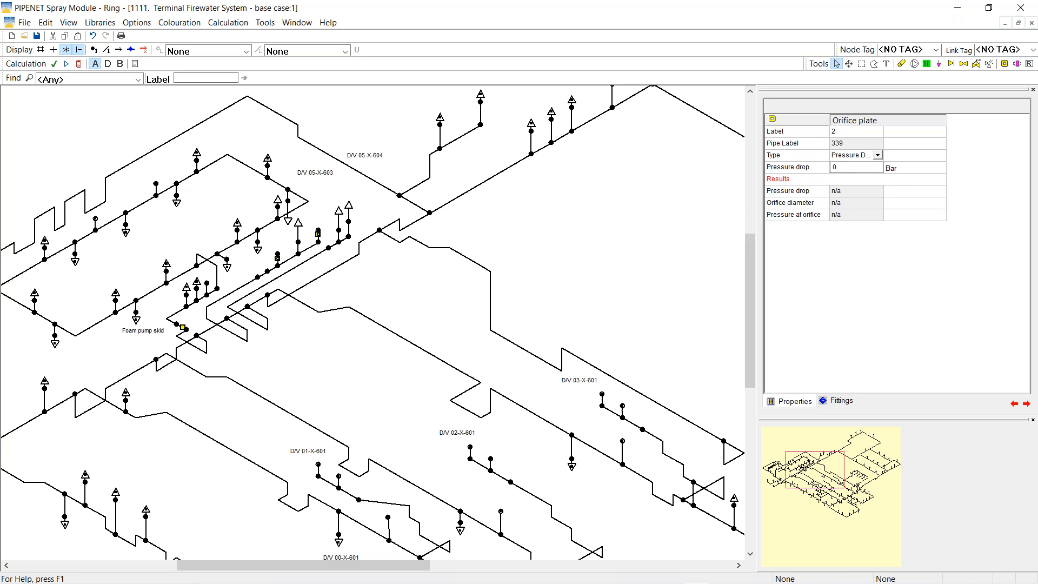
pyautogui.write('6760005')
pyautogui.click(278, 256)
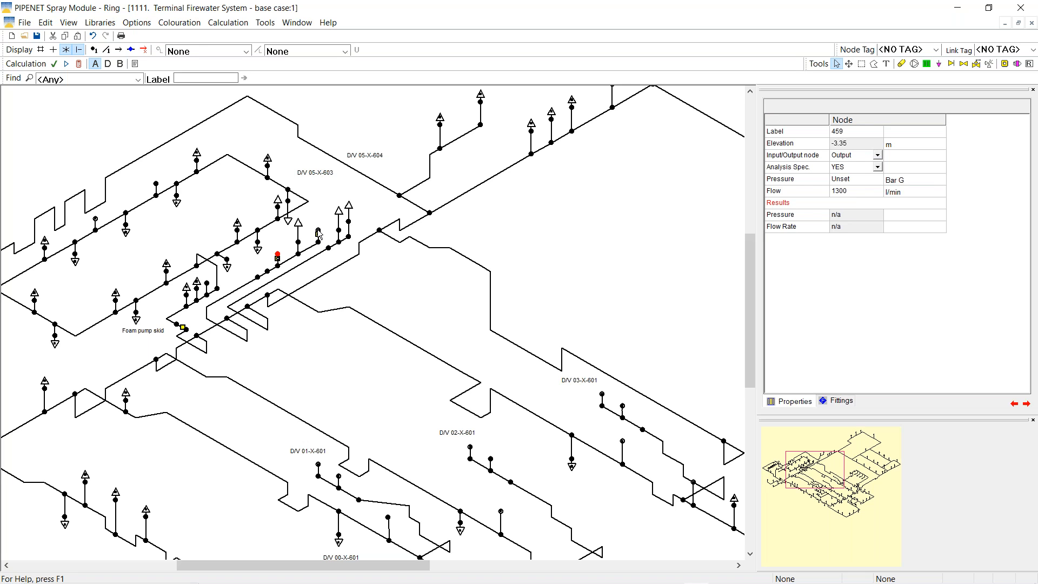
pyautogui.click(78, 65)
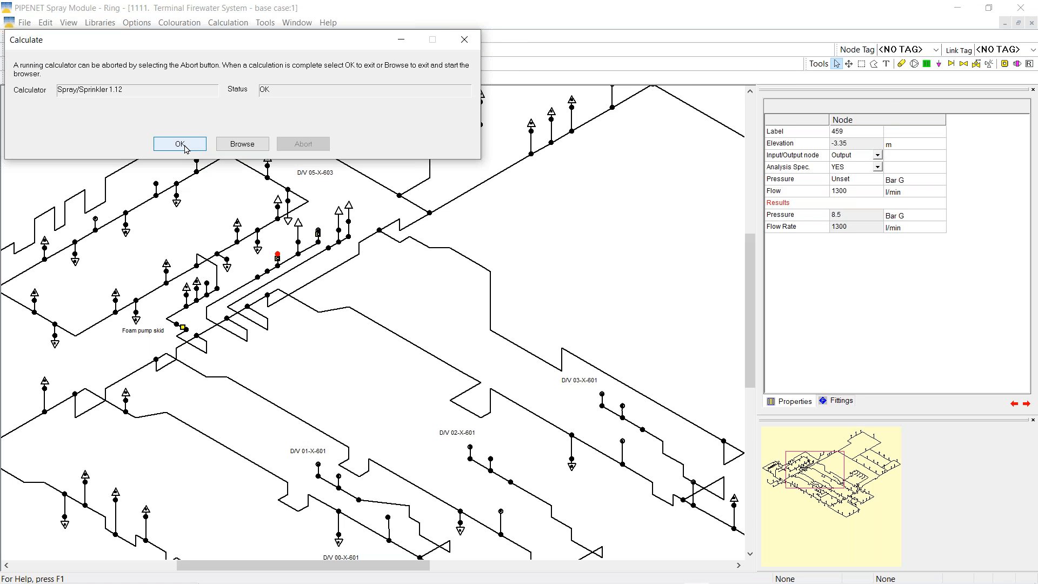
# Check the new results: nodes 459 and 460 at 8.500005 bar G with 1300 l/min
pyautogui.click(181, 144)
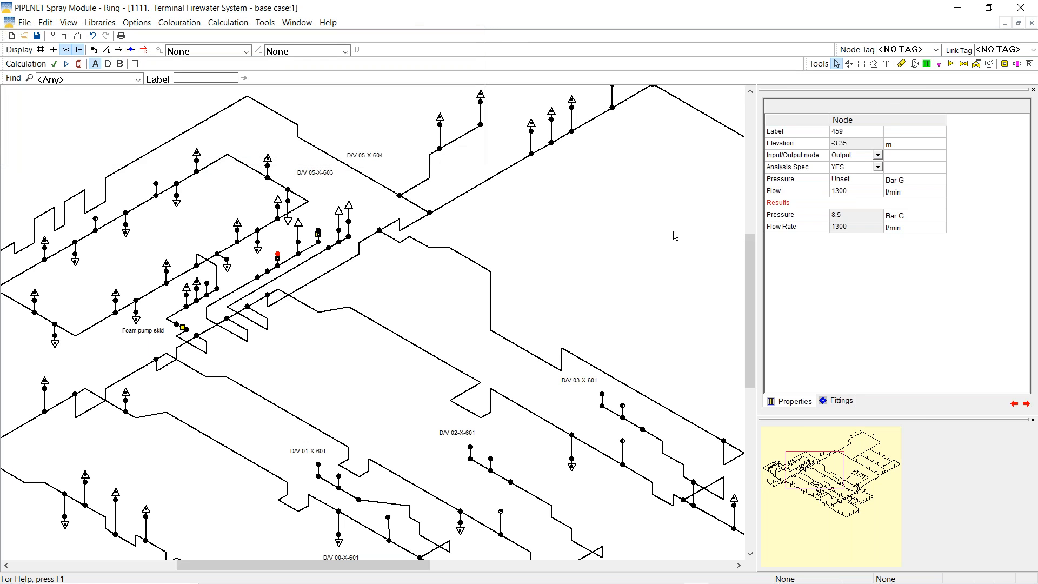
pyautogui.click(818, 219)
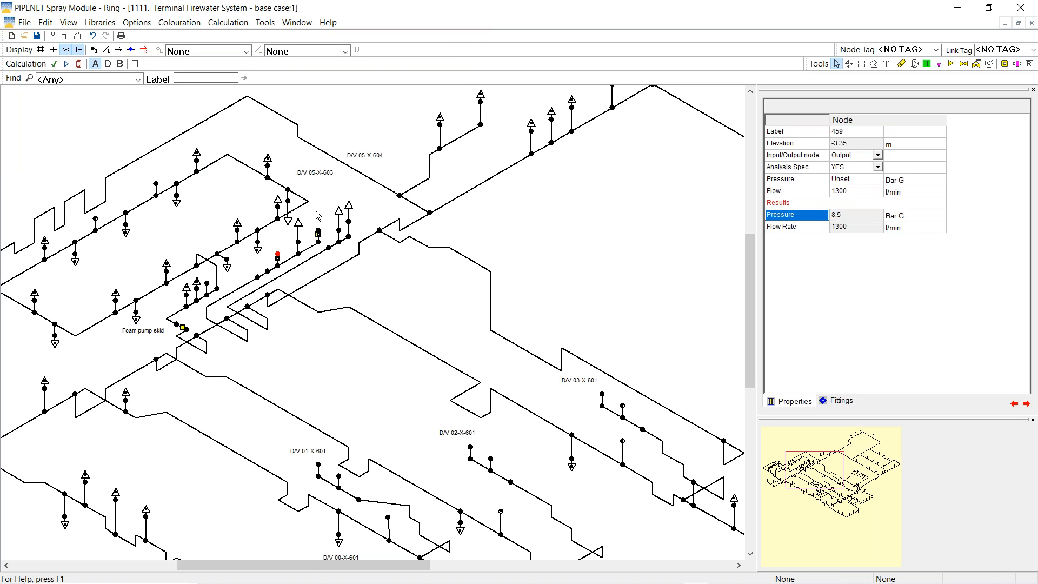
pyautogui.click(319, 232)
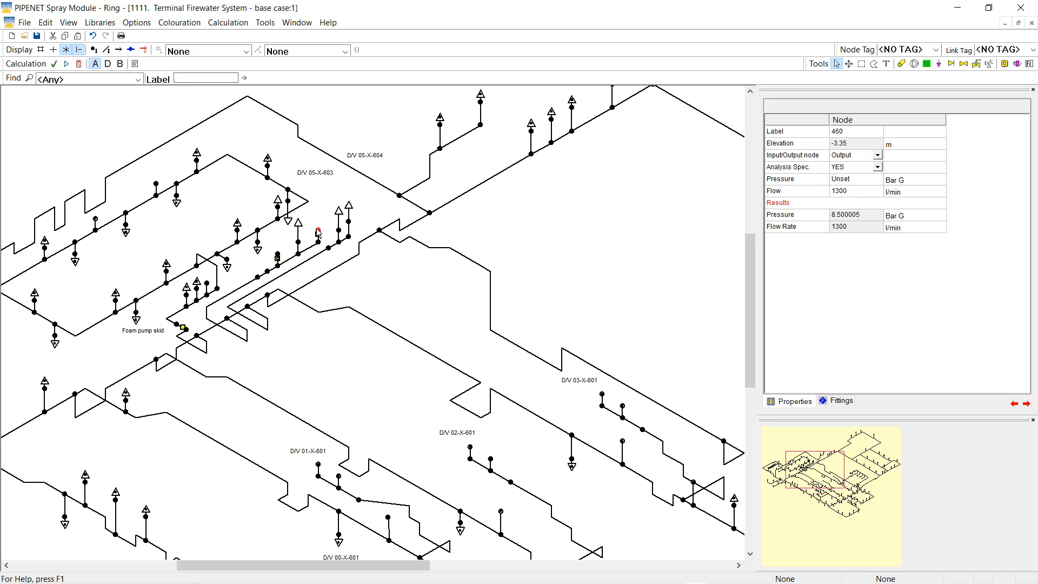
# Delete the orifice plates on pipes 338 and 339, leaving 0 orifice plates
pyautogui.click(278, 258)
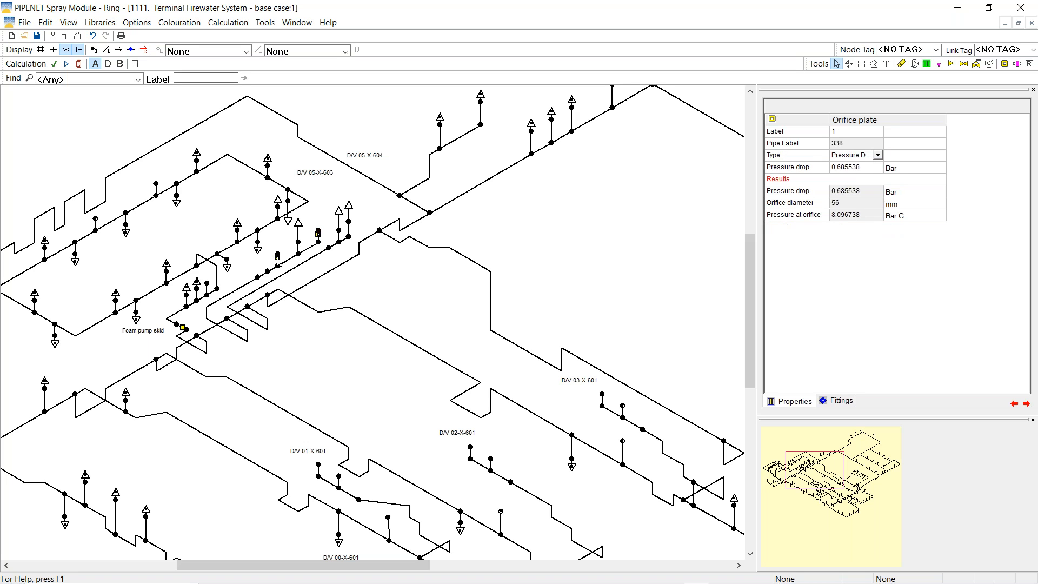
pyautogui.rightClick(278, 259)
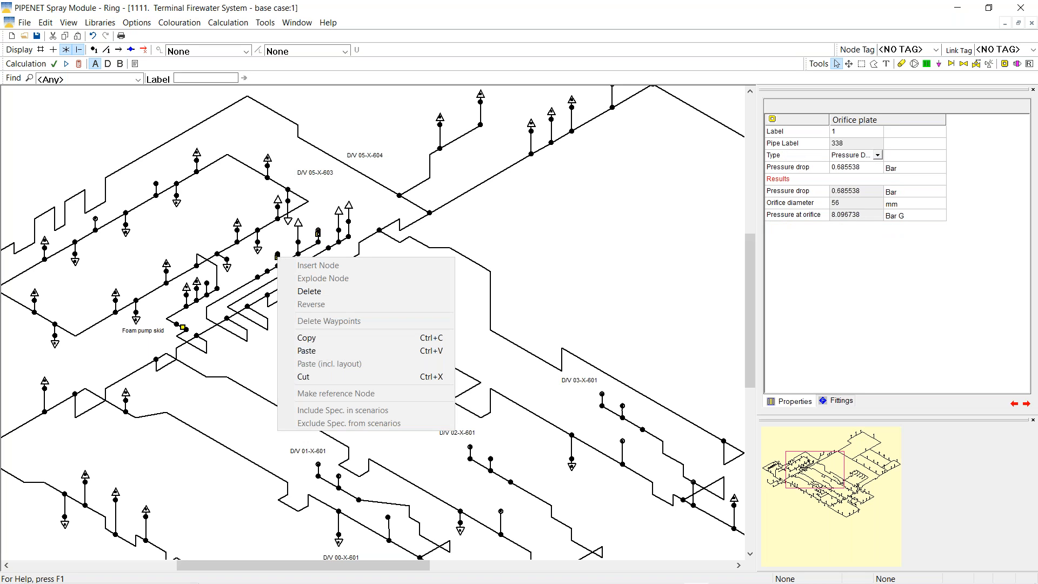
pyautogui.click(309, 291)
pyautogui.rightClick(319, 235)
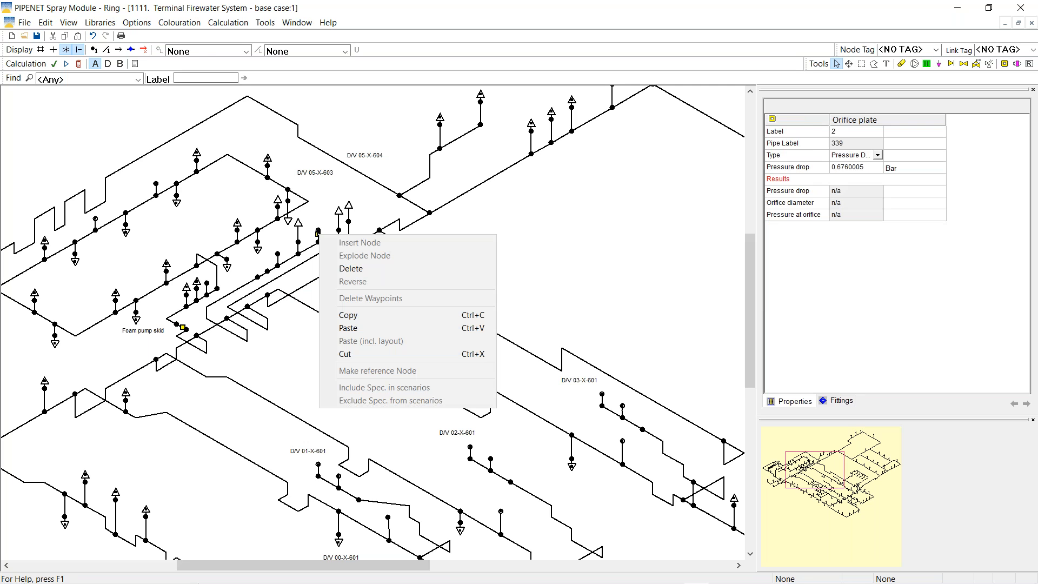
pyautogui.click(349, 268)
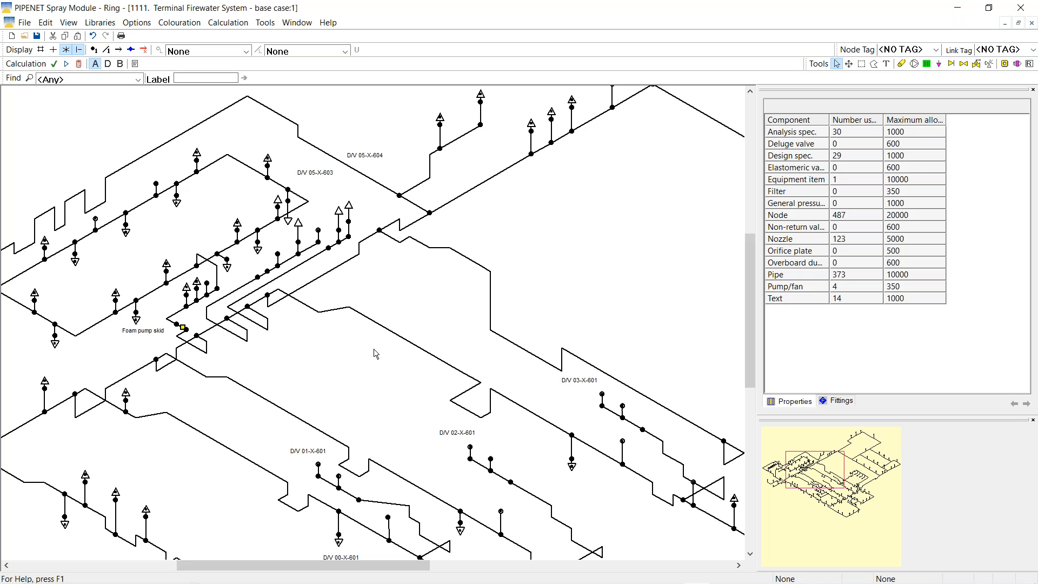
# Change the flow at output nodes 459 and 460 from 1300 to 0 l/min
pyautogui.click(278, 255)
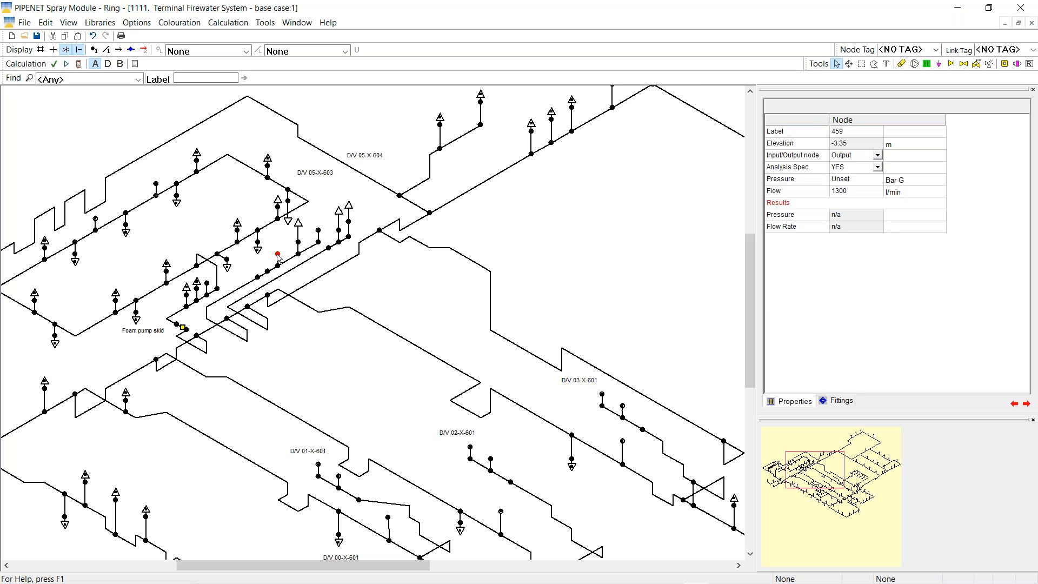
pyautogui.click(842, 192)
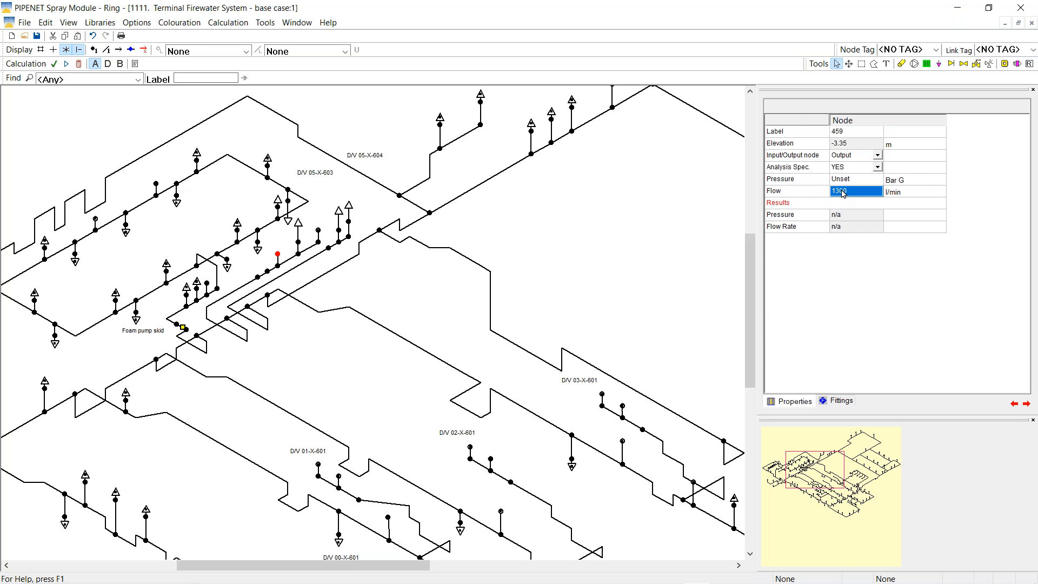
pyautogui.write('0')
pyautogui.click(319, 232)
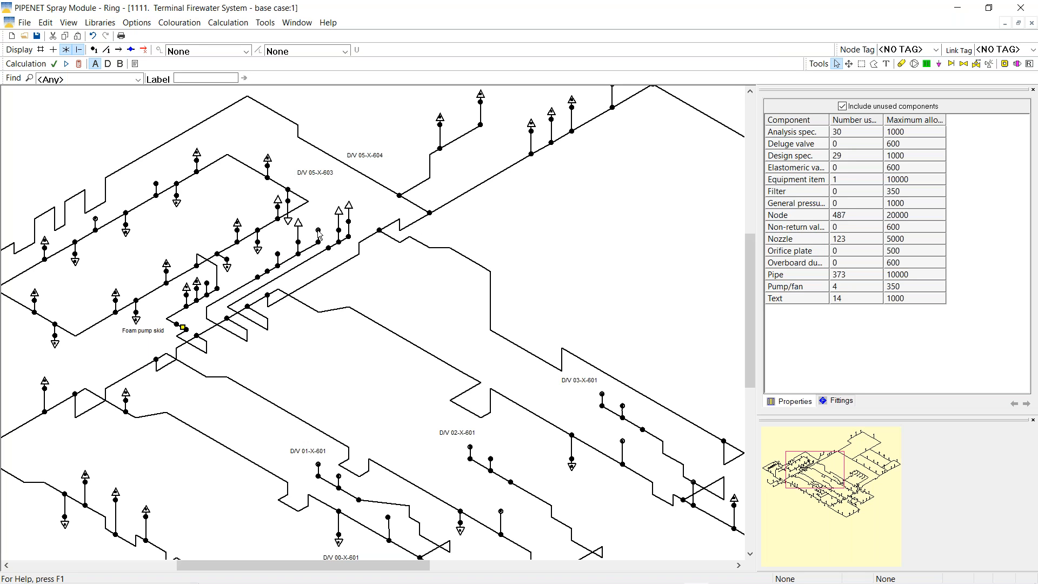
pyautogui.click(318, 231)
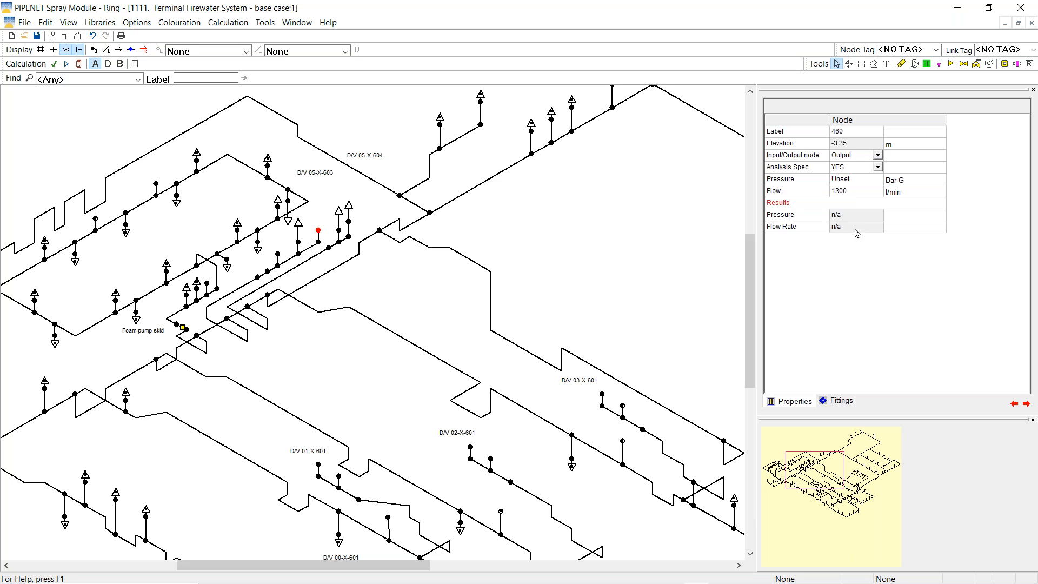
pyautogui.click(851, 194)
pyautogui.write('0')
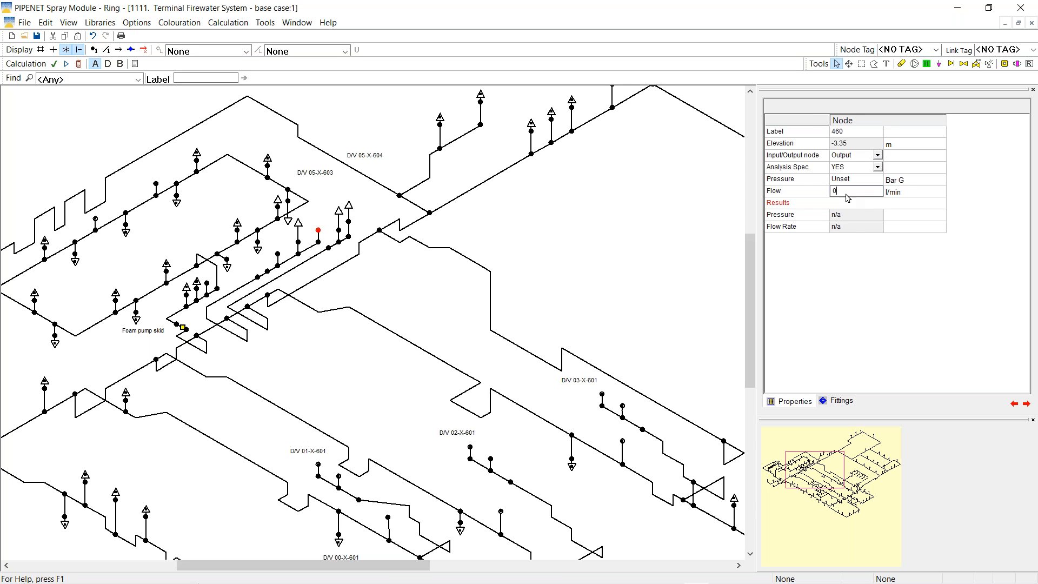
# Recalculate the network, giving node 460 a pressure of 10.22945 bar G
pyautogui.click(80, 64)
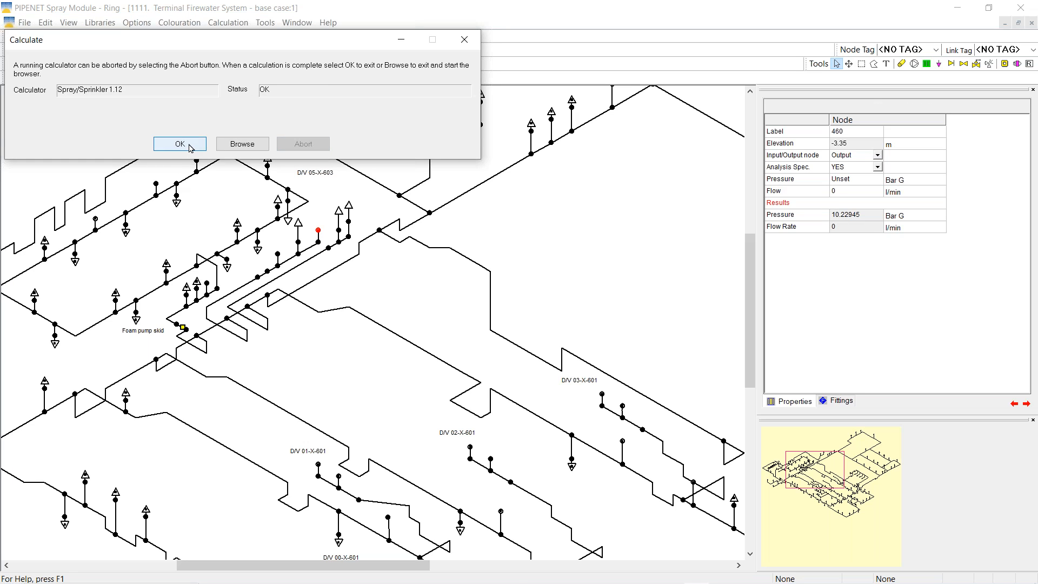
pyautogui.click(182, 145)
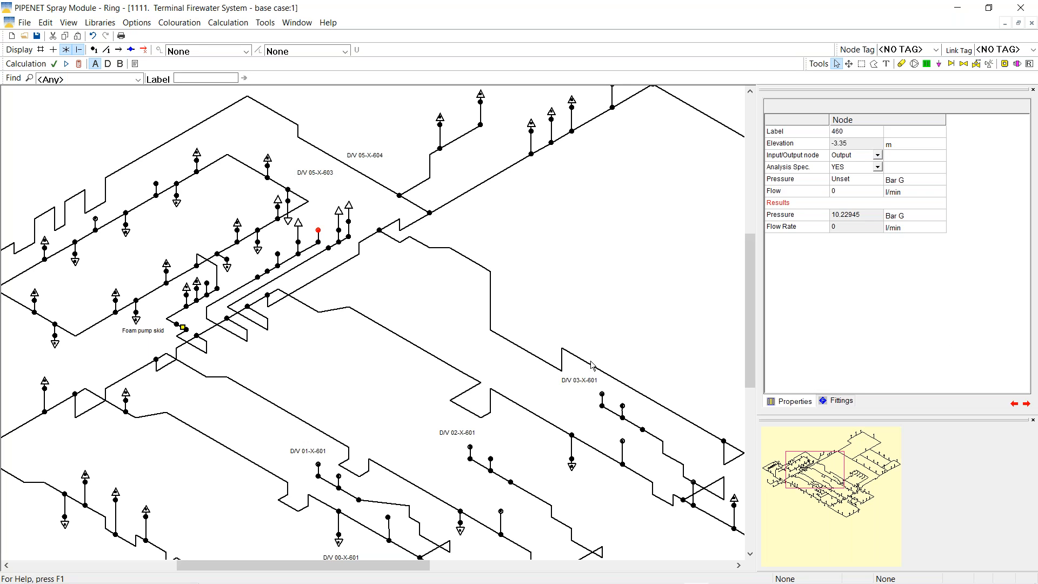
pyautogui.click(24, 39)
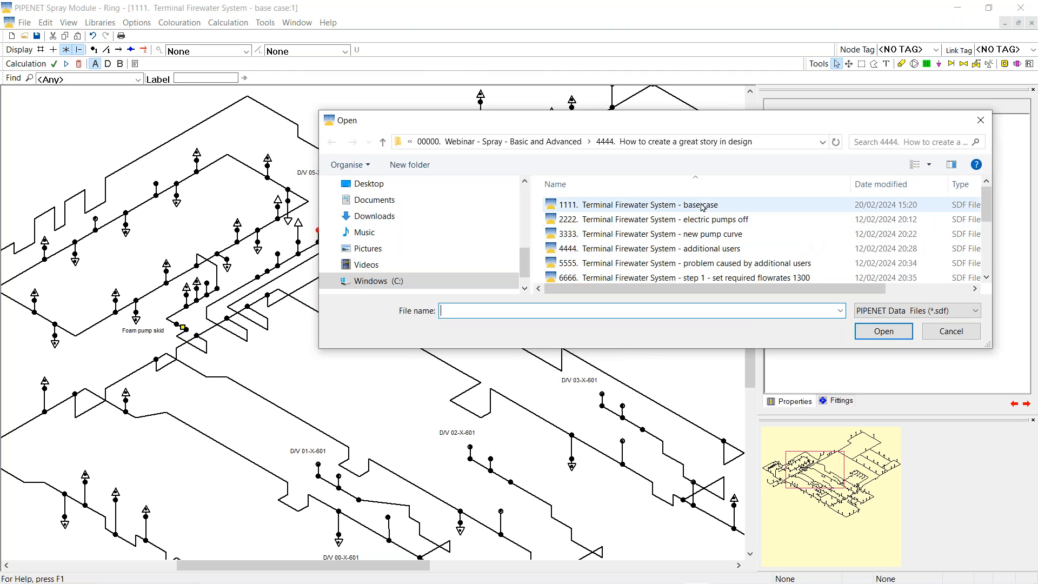
# Open the A1111 Deluge System network from the great story in design folder, discarding ringmain changes
pyautogui.click(530, 143)
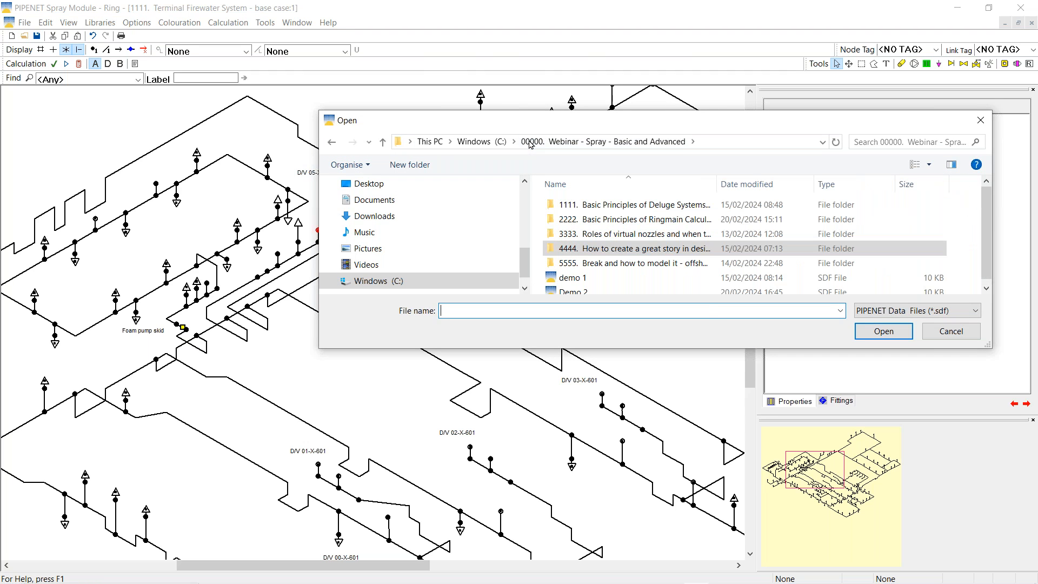
pyautogui.doubleClick(636, 249)
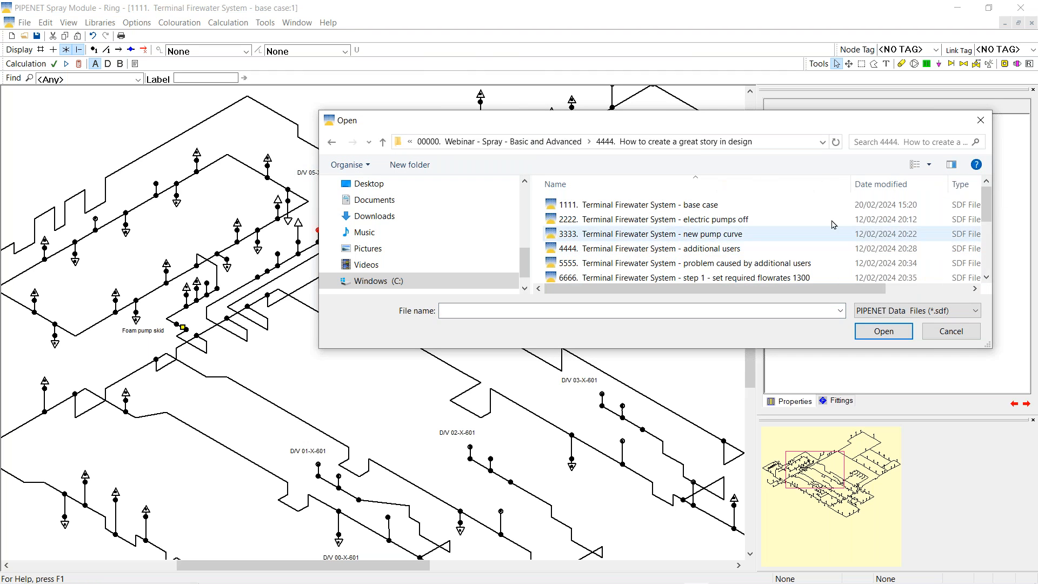
pyautogui.moveTo(988, 206); pyautogui.dragTo(989, 254)
pyautogui.doubleClick(607, 218)
pyautogui.click(539, 328)
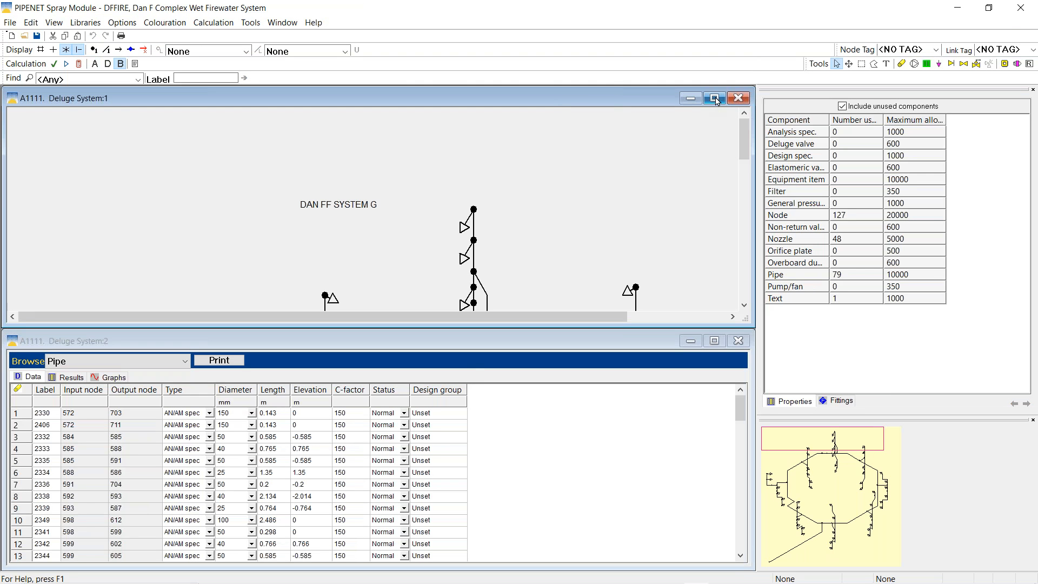
# Maximize the Deluge System window and scale the drawing to fit
pyautogui.click(716, 99)
pyautogui.rightClick(284, 178)
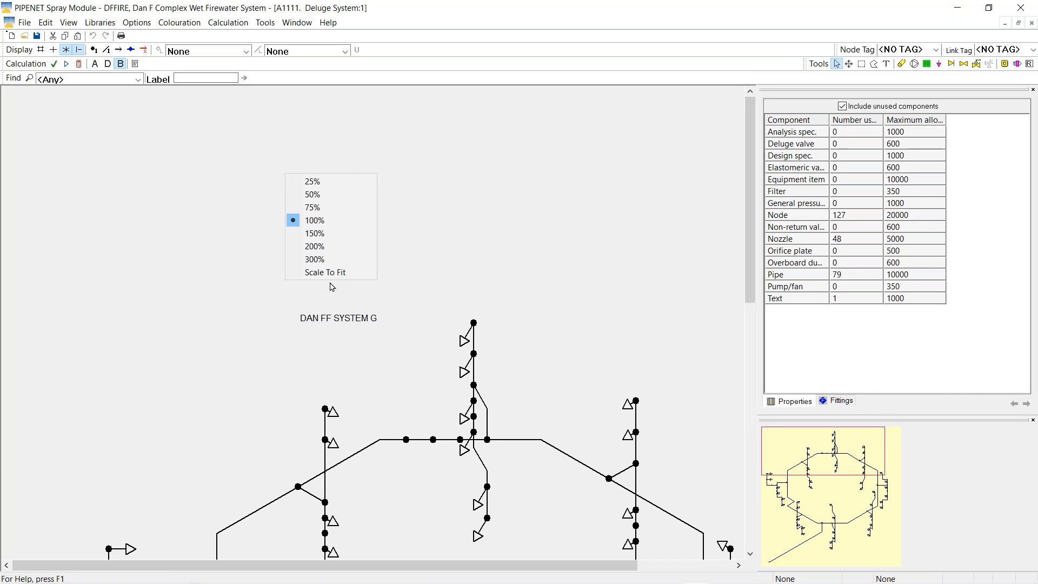
pyautogui.click(331, 273)
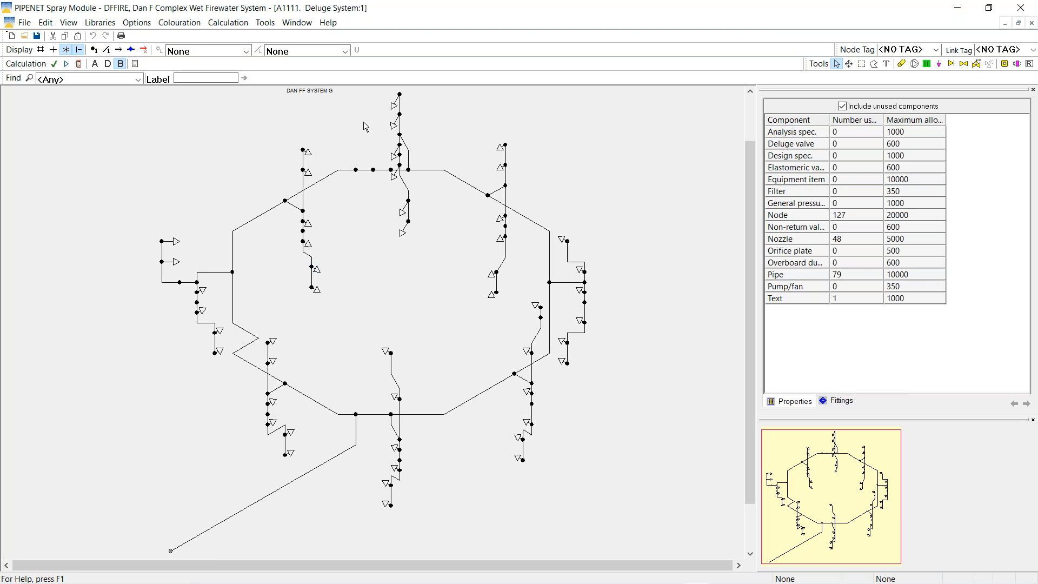
# Calculate the Deluge System with the default spec and label nozzles with Nozzle %deviation
pyautogui.click(239, 25)
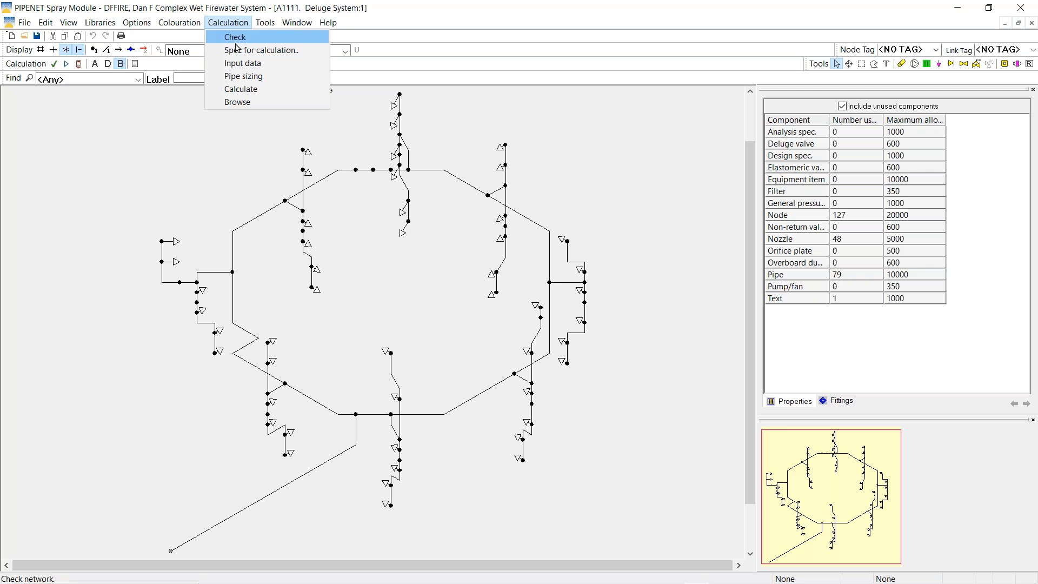
pyautogui.click(254, 50)
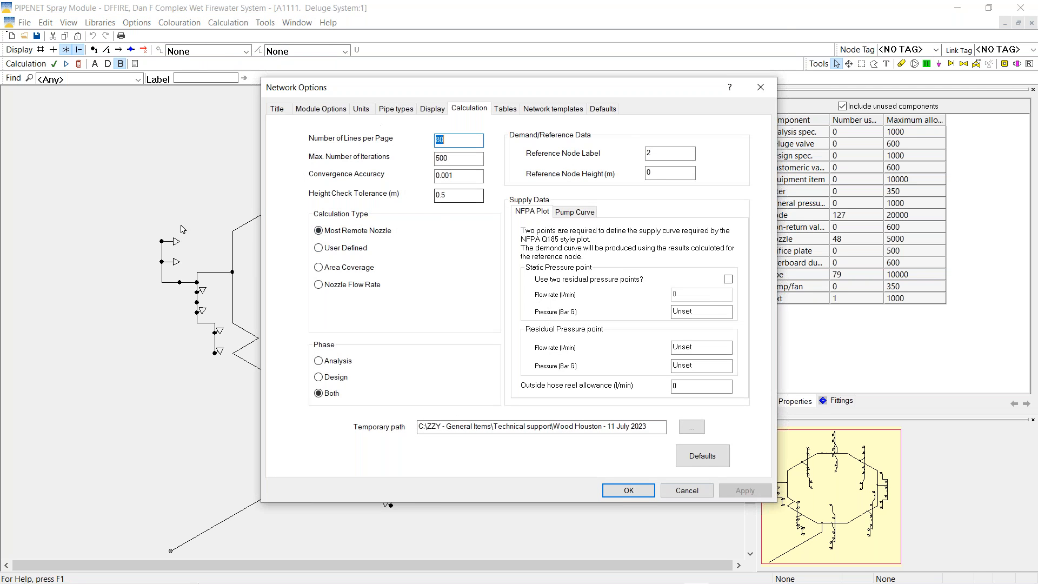
pyautogui.click(641, 490)
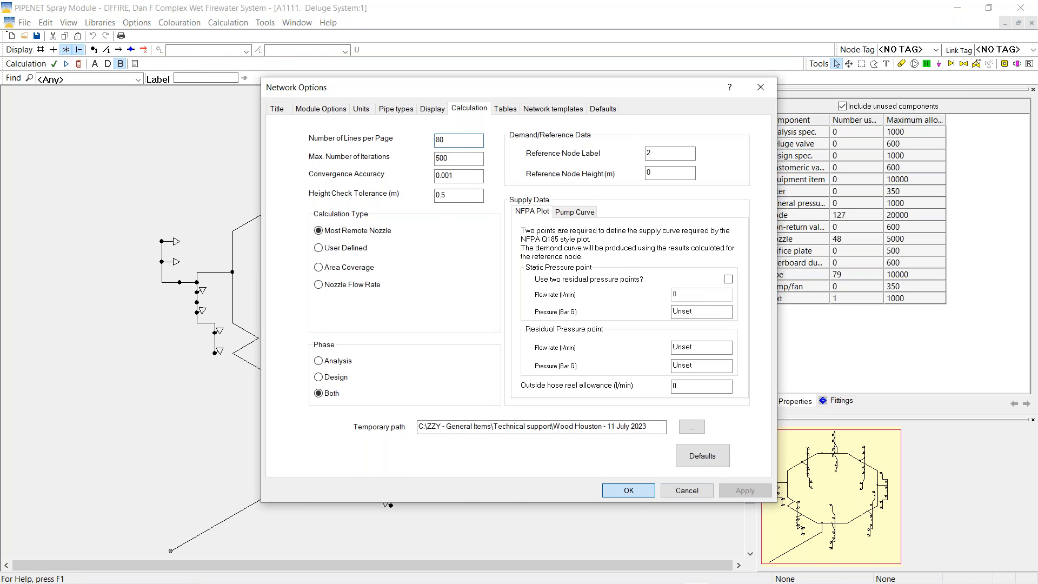
pyautogui.click(79, 64)
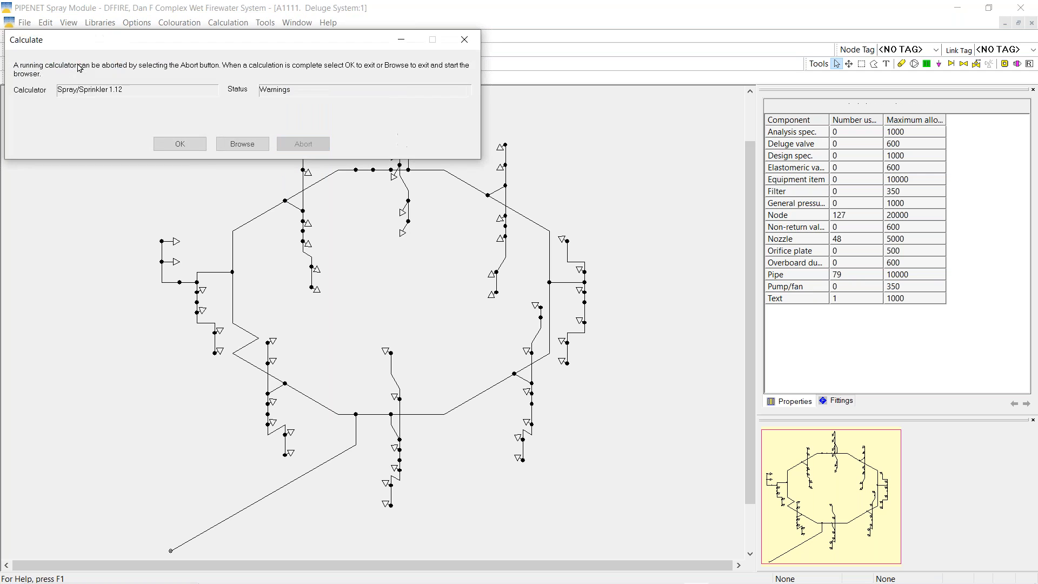
pyautogui.click(173, 144)
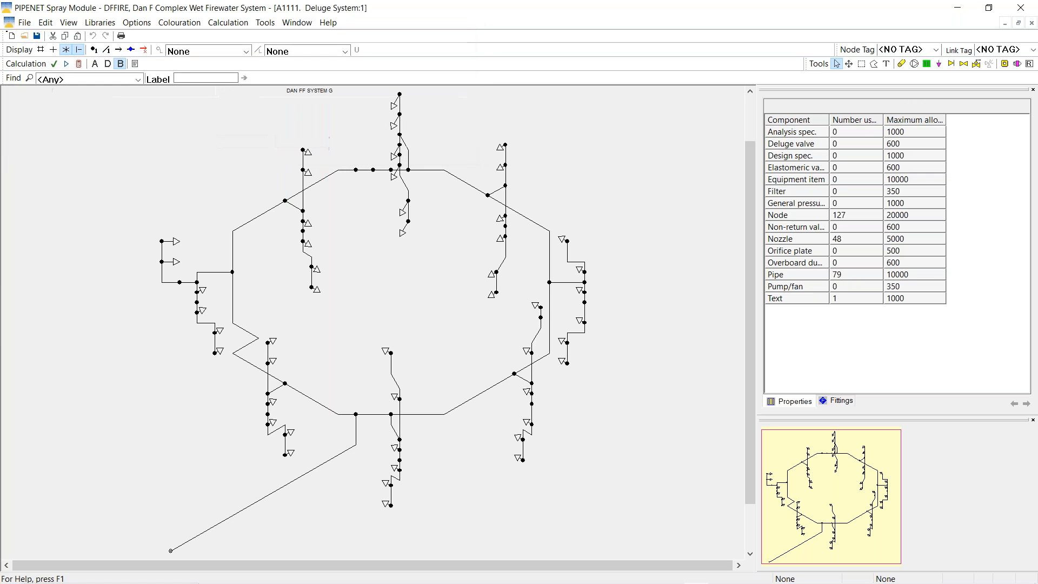
pyautogui.click(345, 51)
pyautogui.click(335, 195)
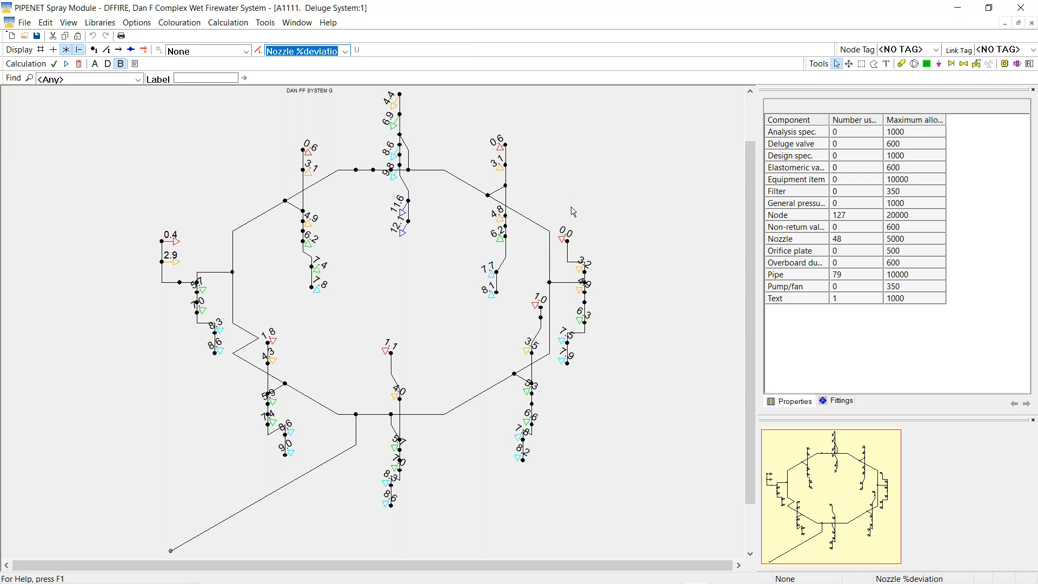
# Review inlet node 2's results and zoom the drawing out
pyautogui.click(171, 552)
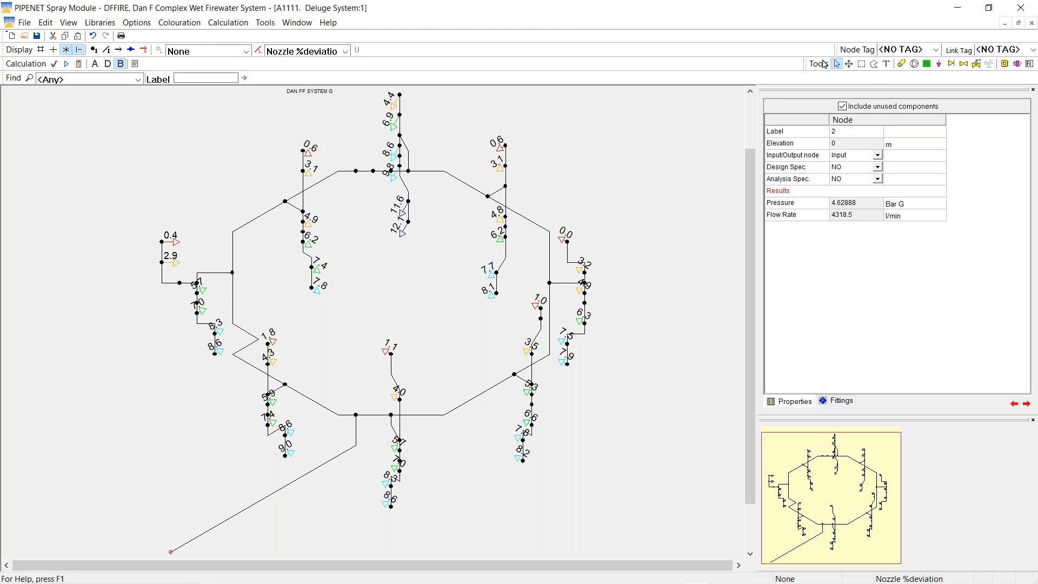
pyautogui.click(850, 65)
pyautogui.scroll(-1, 581, 208)
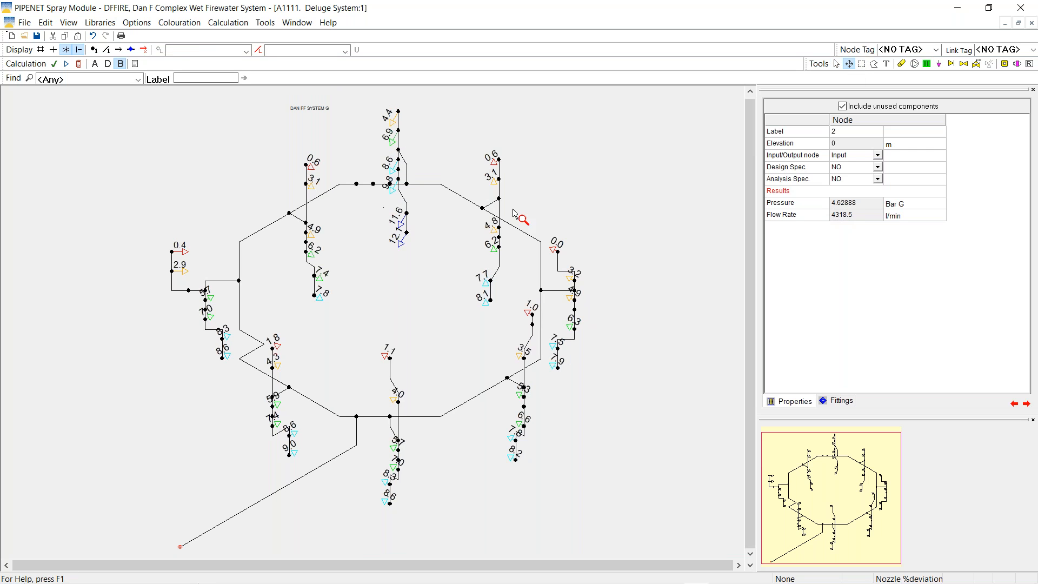
pyautogui.scroll(-1, 533, 233)
pyautogui.scroll(-1, 535, 268)
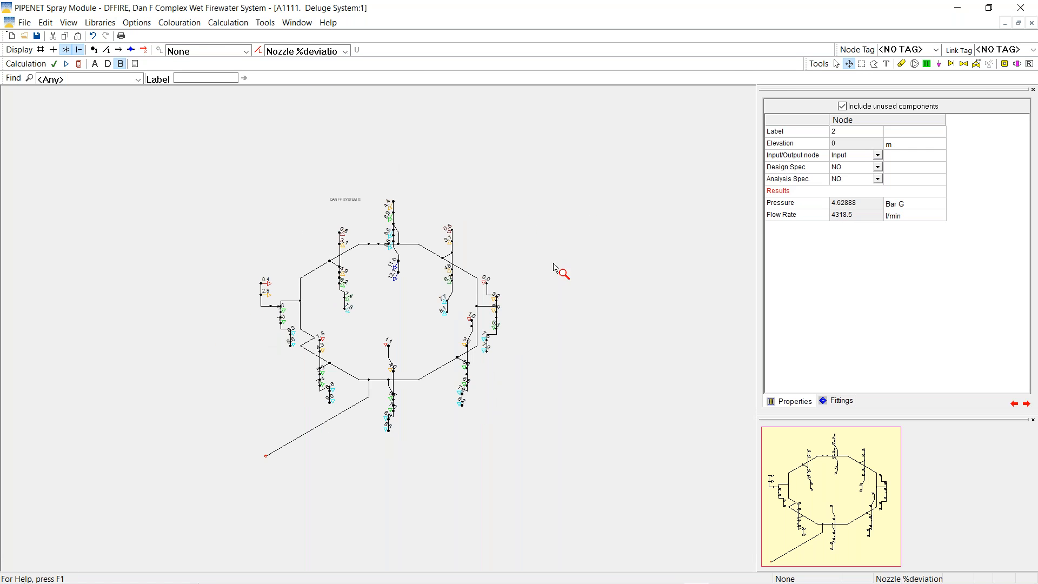
pyautogui.scroll(-1, 475, 254)
# Area-select the whole deluge network and drag it to the bottom of the drawing
pyautogui.click(862, 65)
pyautogui.moveTo(238, 185); pyautogui.dragTo(539, 457)
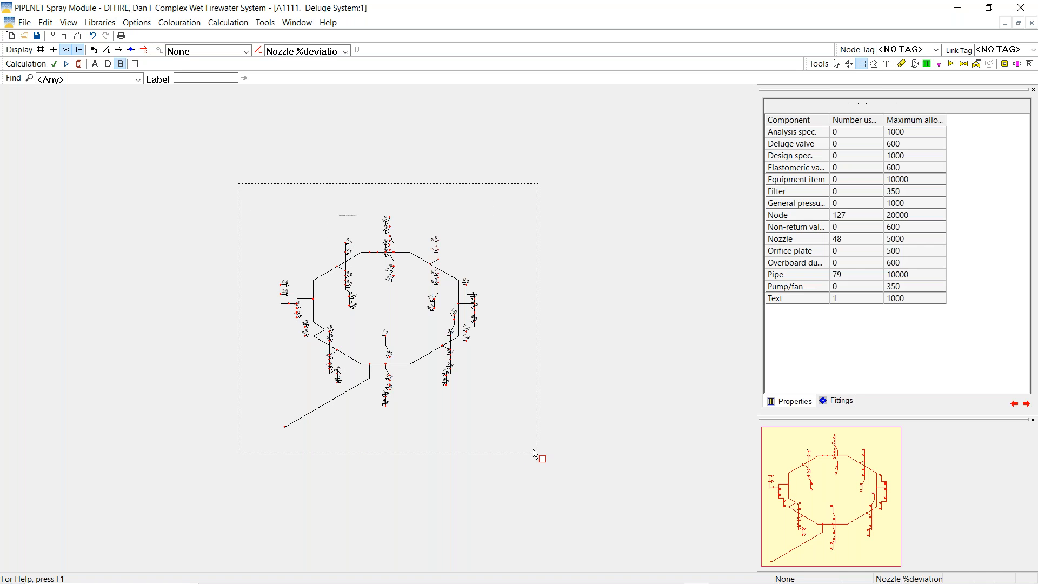
pyautogui.moveTo(469, 215); pyautogui.dragTo(358, 540)
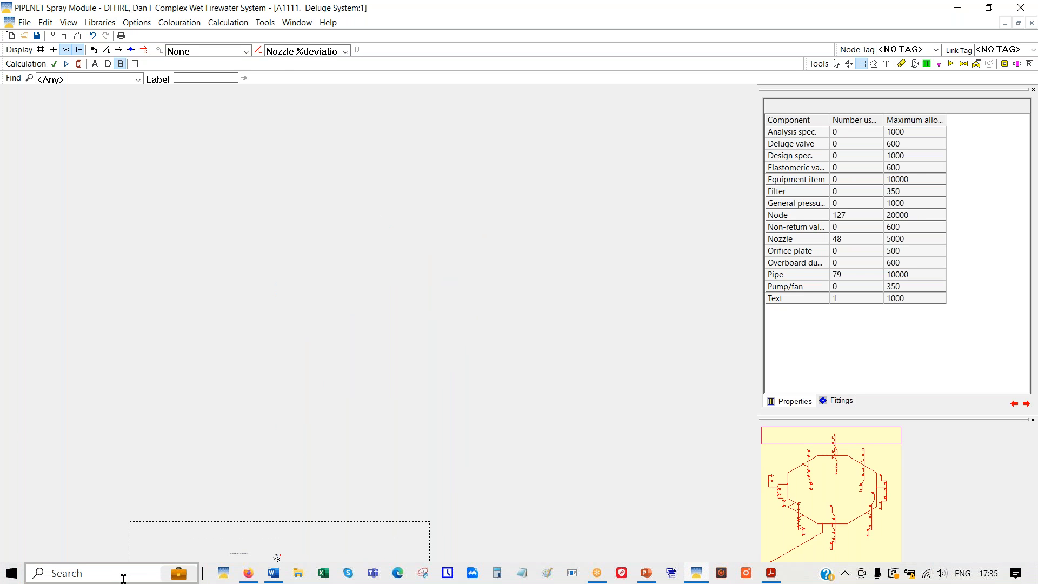
pyautogui.click(696, 576)
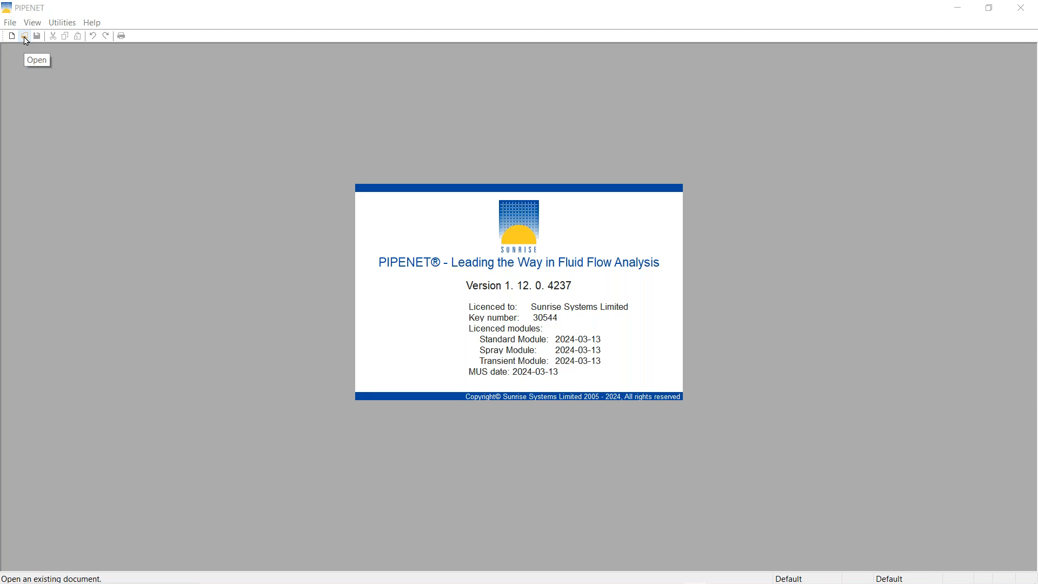
# Load A2222. Ringmain without deluge system (485 nodes, 373 pipes, 121 nozzles) in the second window
pyautogui.click(25, 36)
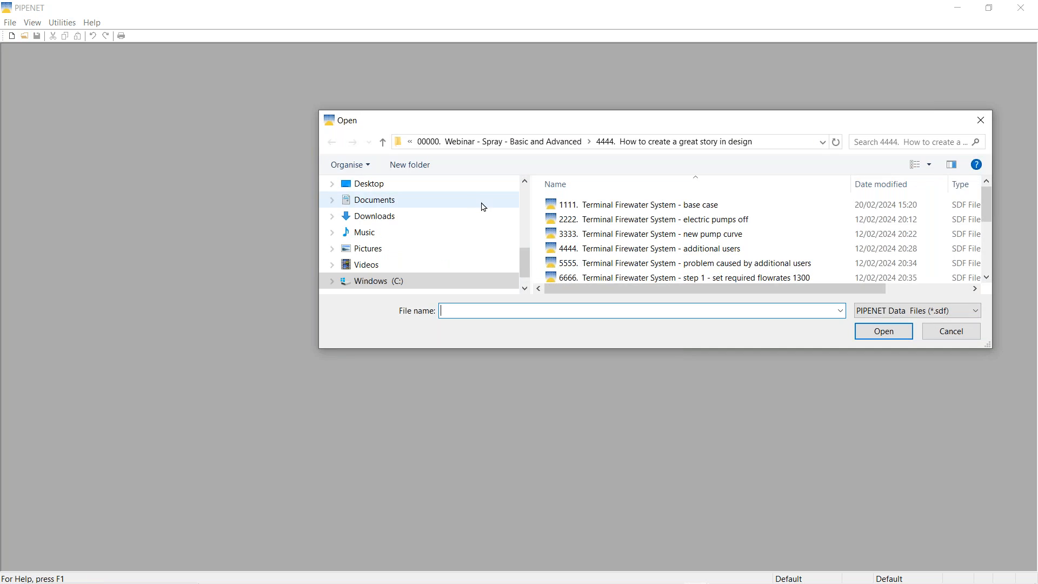
pyautogui.scroll(-3, 694, 227)
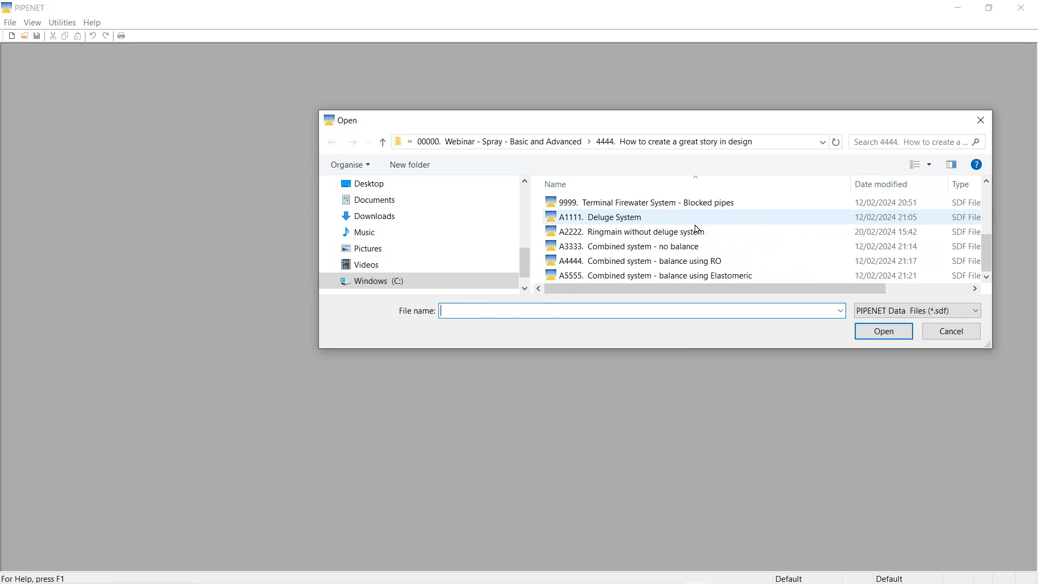
pyautogui.click(631, 233)
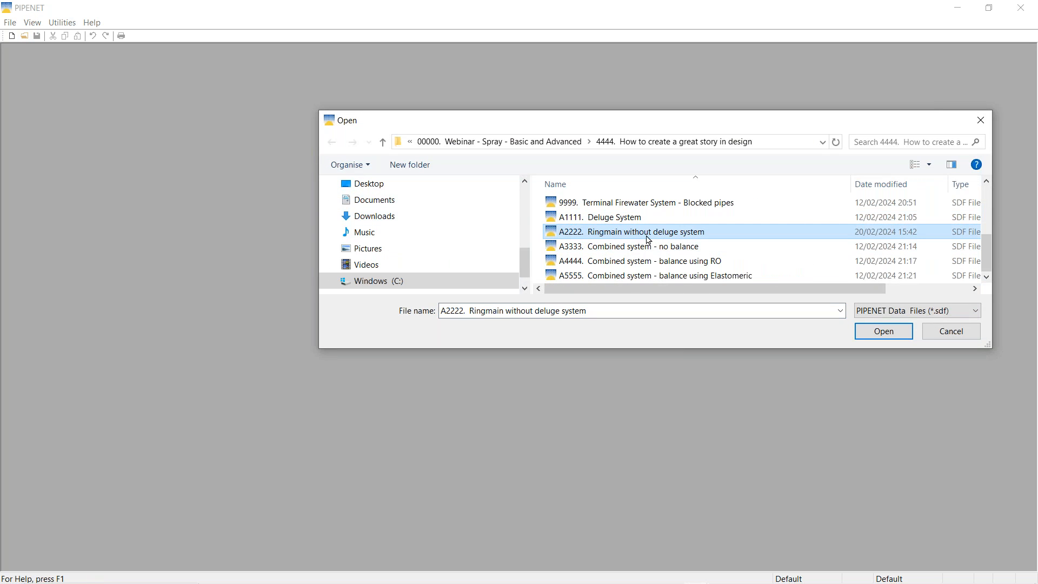
pyautogui.click(881, 334)
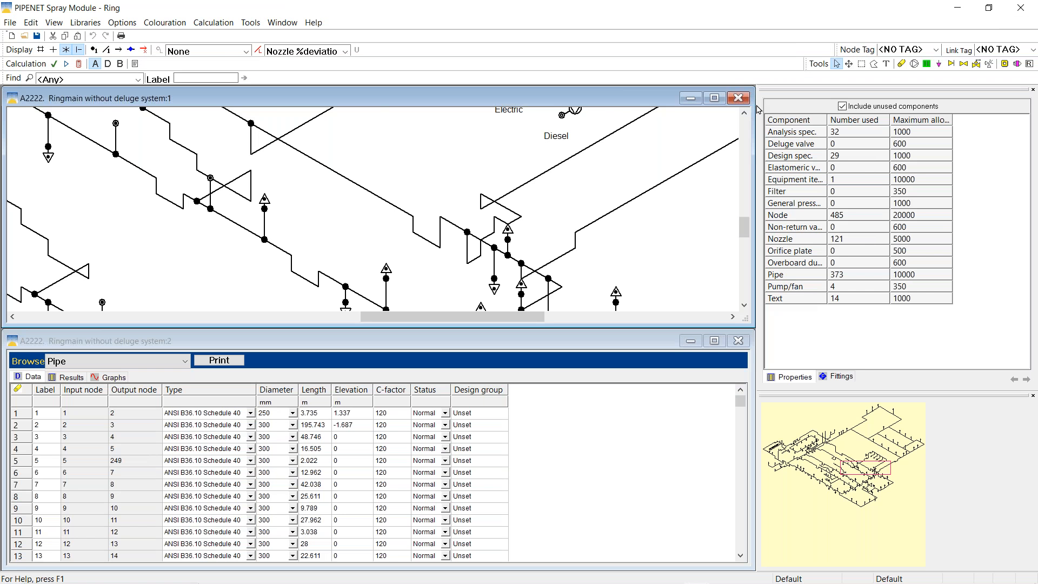
# Maximize the Ringmain, pan to D/V 05-X-604, and inspect node 450 (-3.35 m, 4318.5 l/min)
pyautogui.click(713, 99)
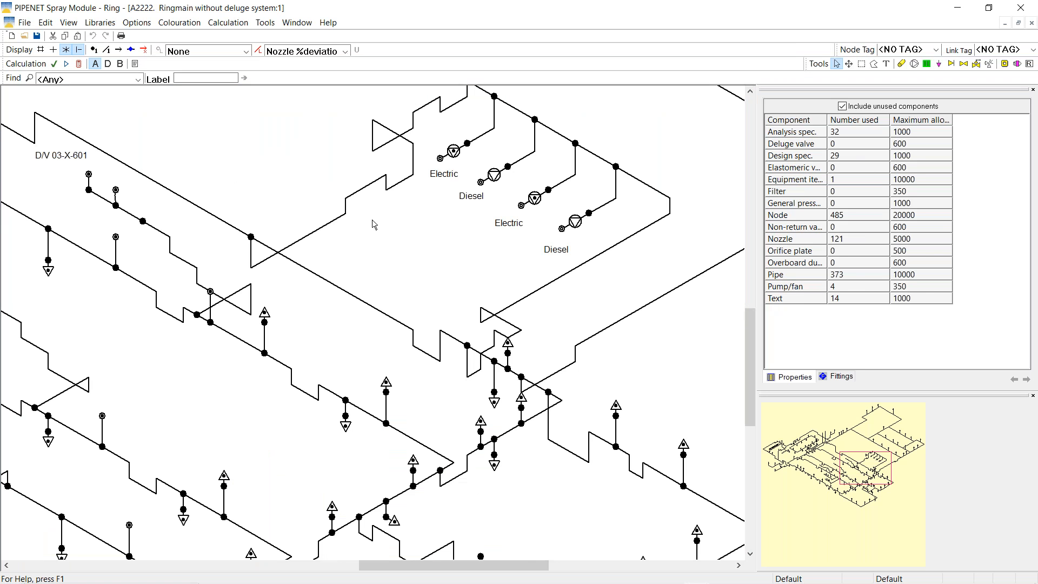
pyautogui.moveTo(853, 472); pyautogui.dragTo(823, 435)
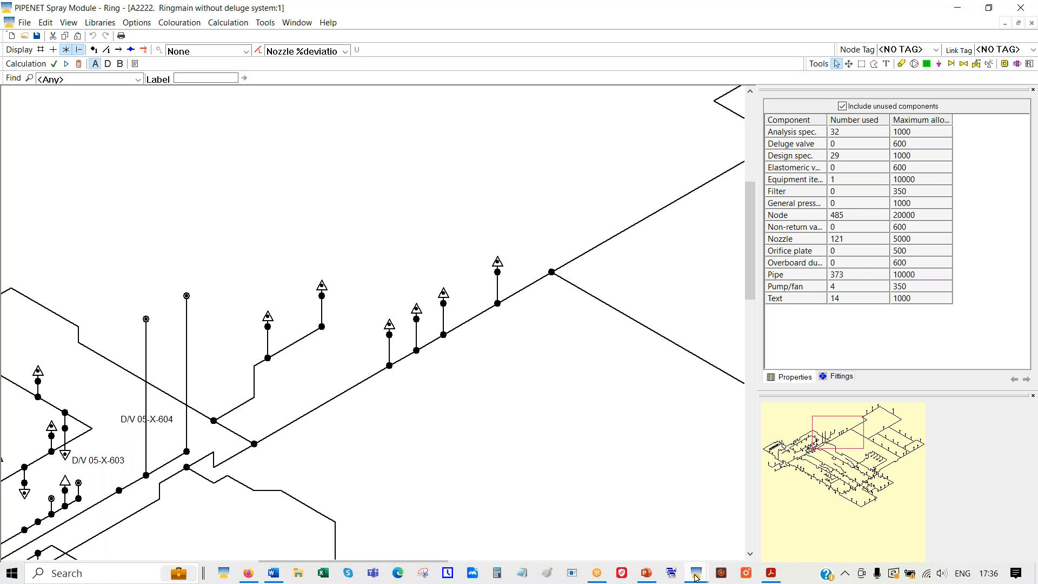
pyautogui.moveTo(696, 577)
pyautogui.moveTo(691, 538)
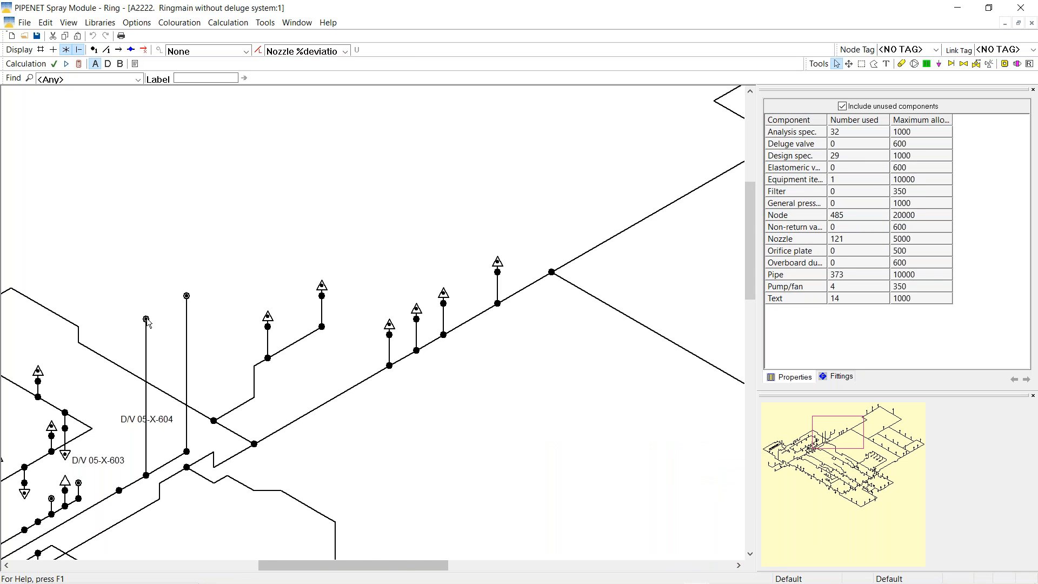
pyautogui.click(146, 320)
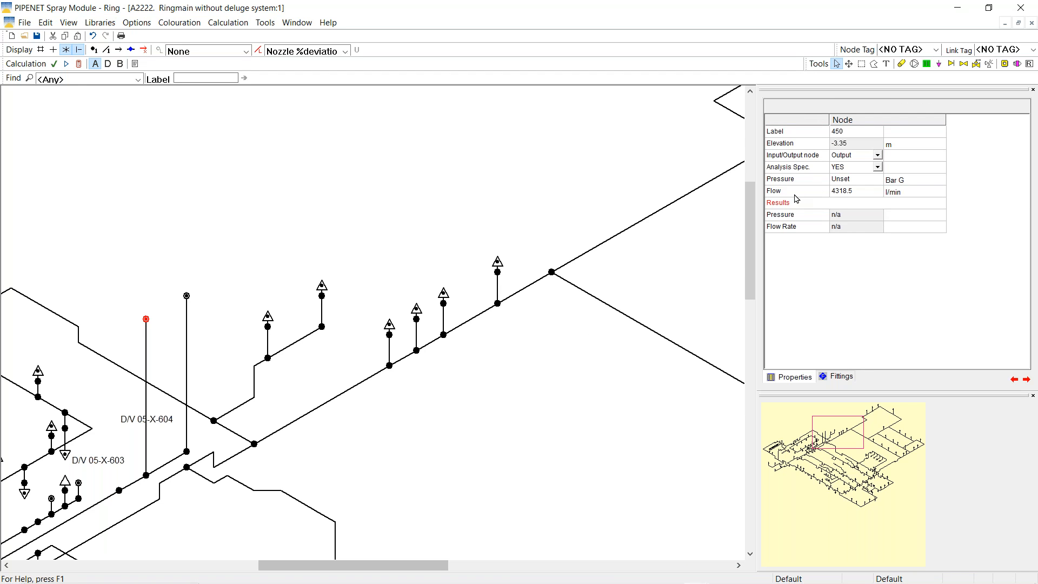
# Calculate the Ringmain network and read outlet nodes 451 and 450 at about 8.75 bar G
pyautogui.click(186, 296)
pyautogui.click(78, 65)
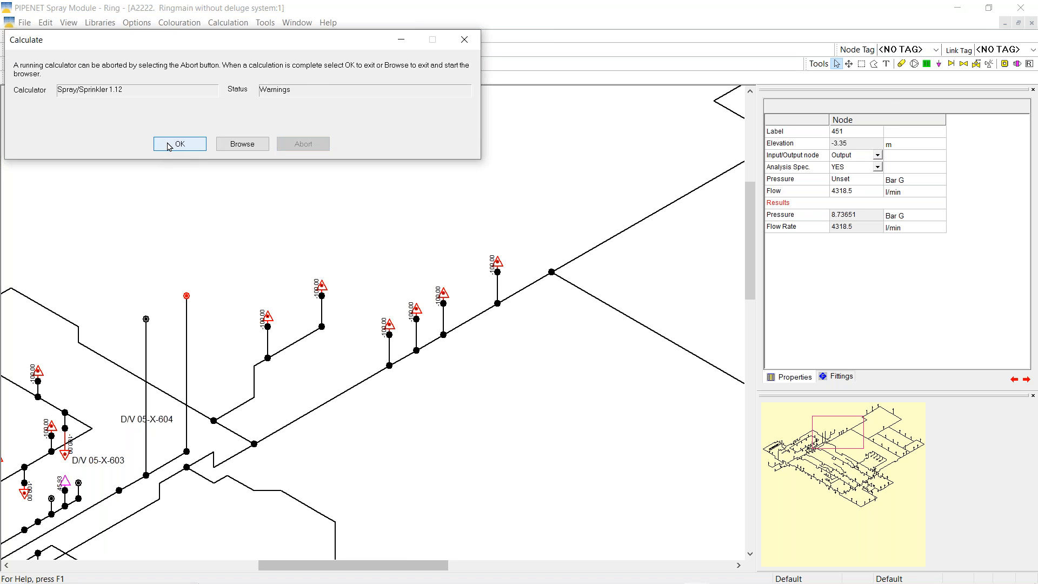
pyautogui.click(179, 144)
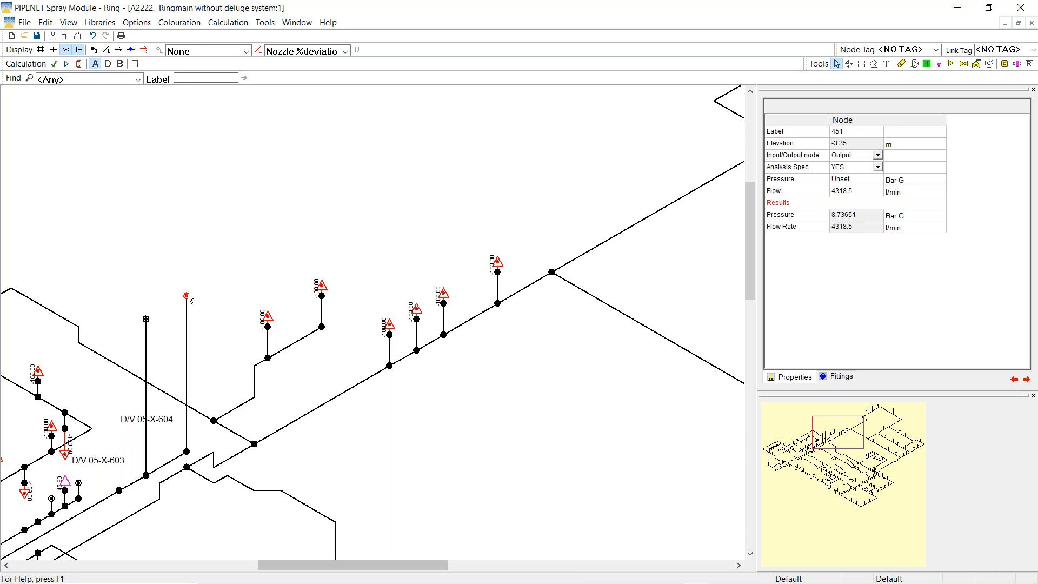
pyautogui.click(146, 320)
# Copy the selected network area from the deluge system window
pyautogui.moveTo(684, 581)
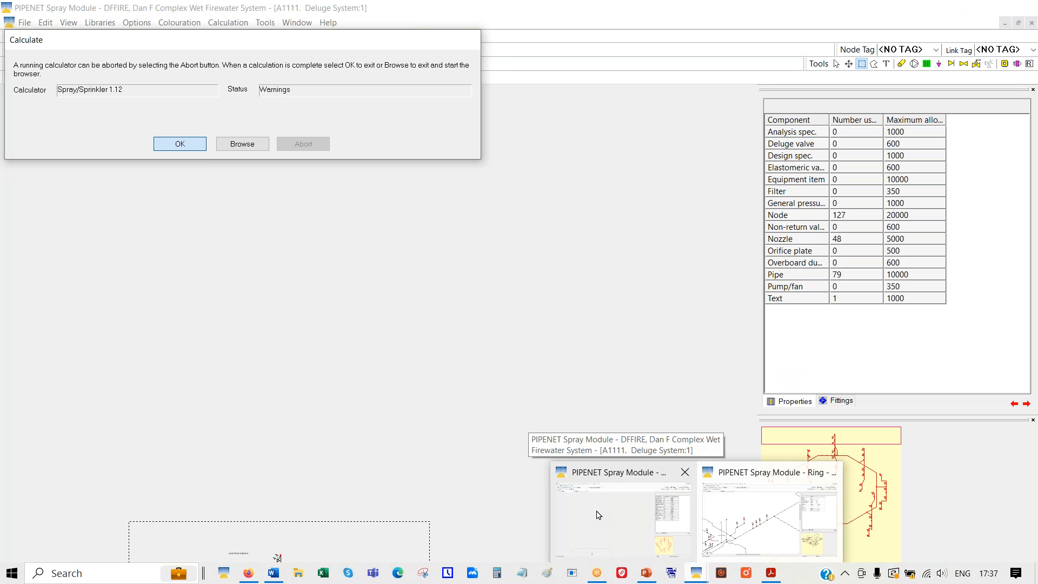
pyautogui.click(599, 514)
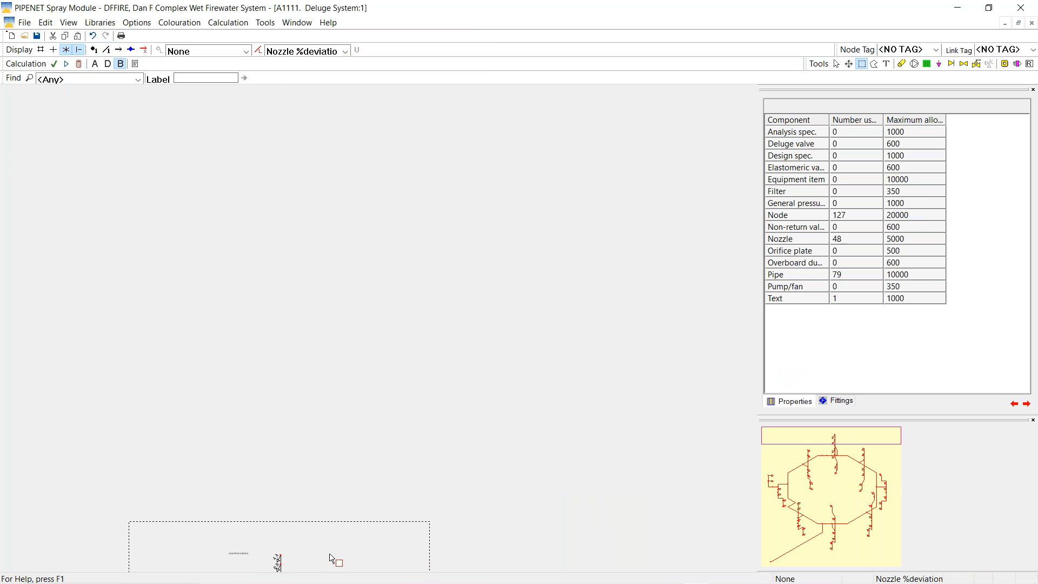
pyautogui.click(47, 25)
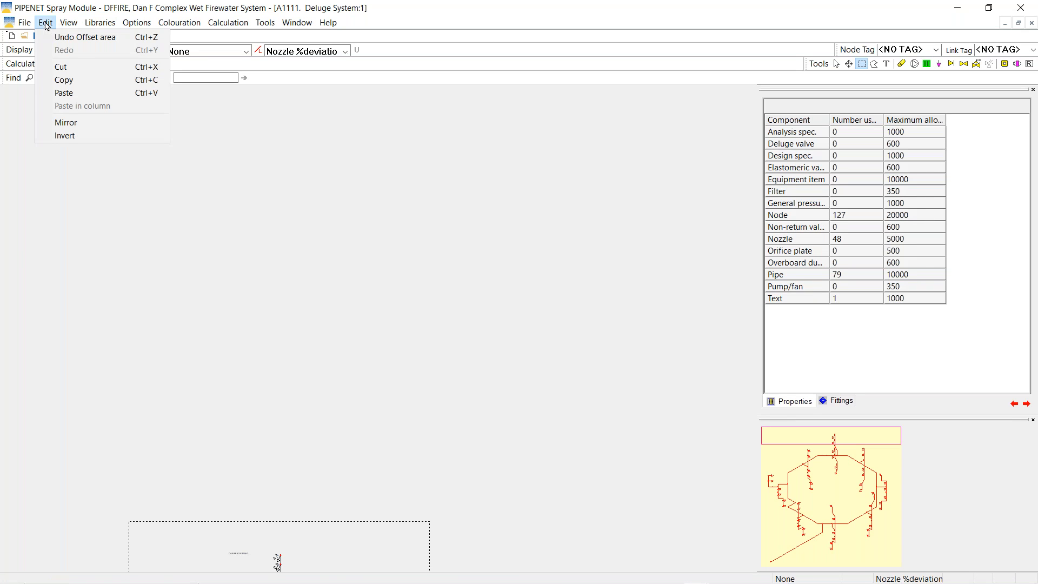
pyautogui.click(67, 85)
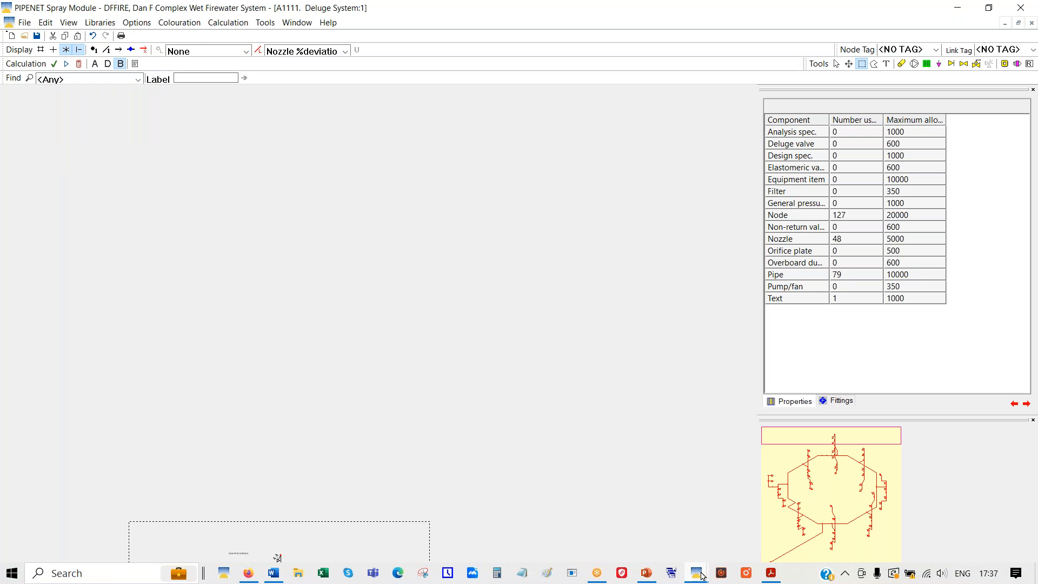
# Return to the Ringmain window with area selection active
pyautogui.moveTo(703, 576)
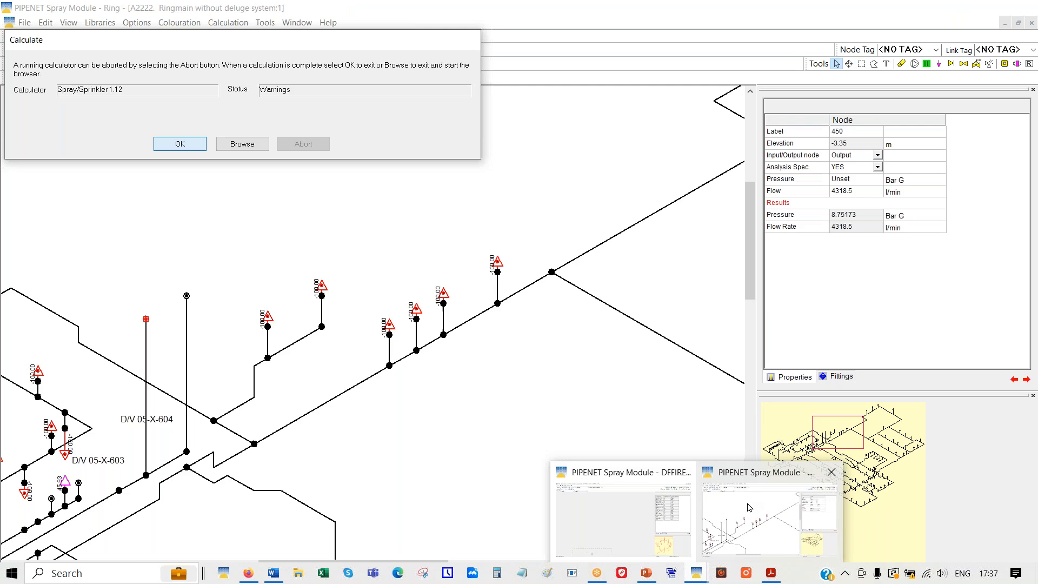
pyautogui.click(749, 507)
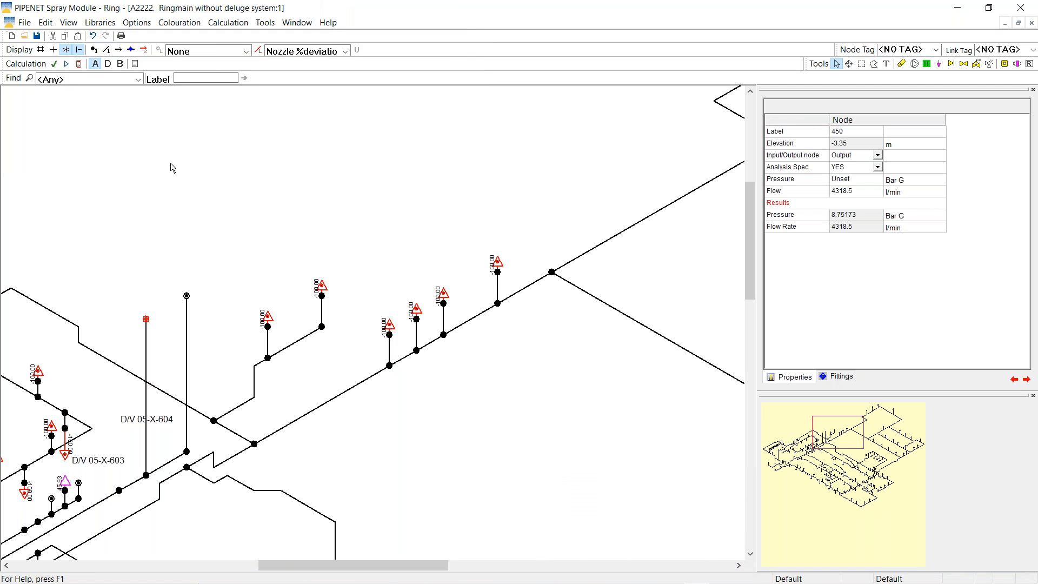
pyautogui.click(862, 65)
pyautogui.click(46, 25)
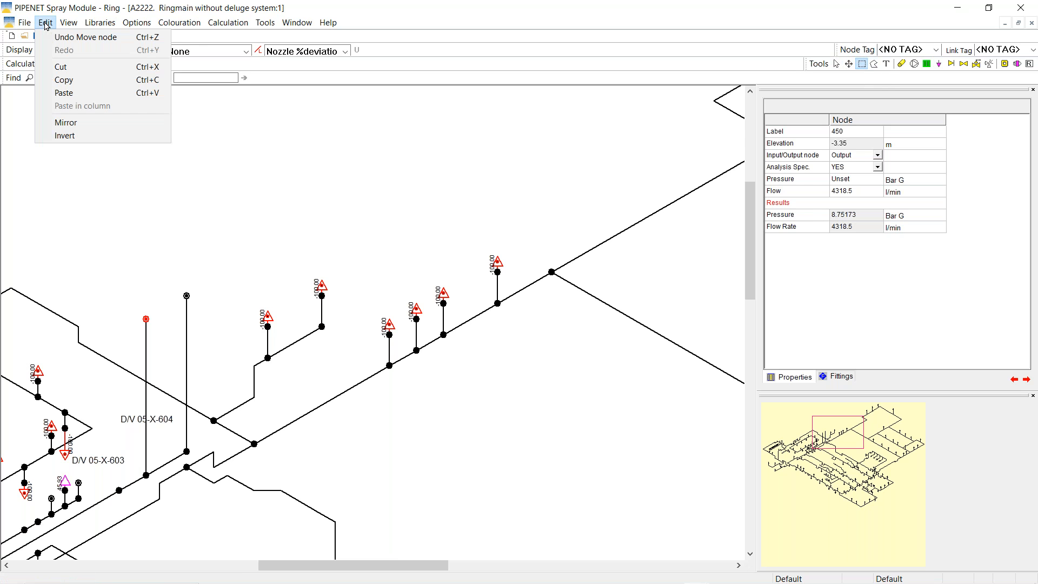
# Paste the first deluge ring copy, fit the view, and move it above the main network
pyautogui.click(62, 94)
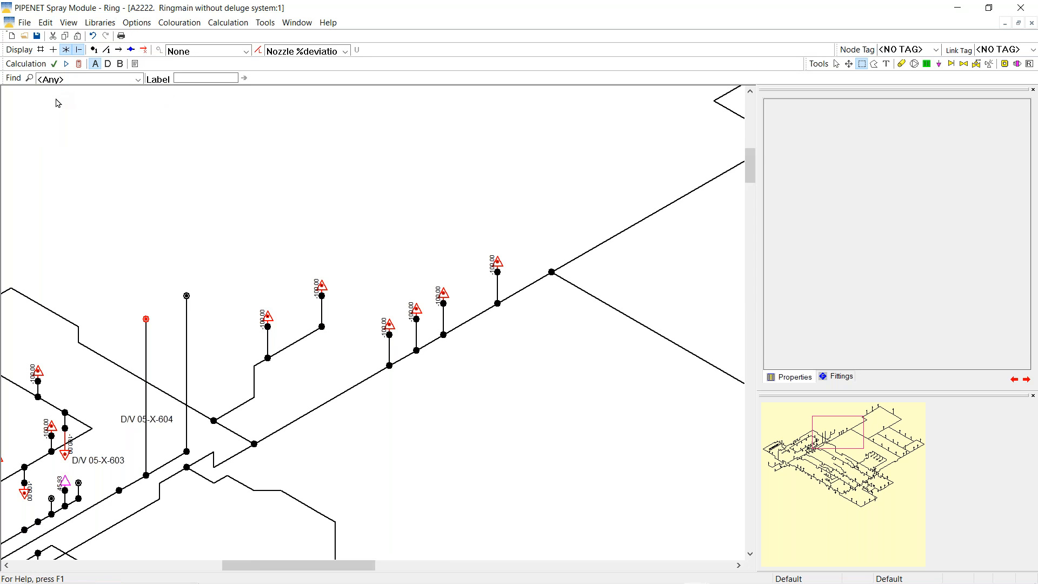
pyautogui.click(486, 503)
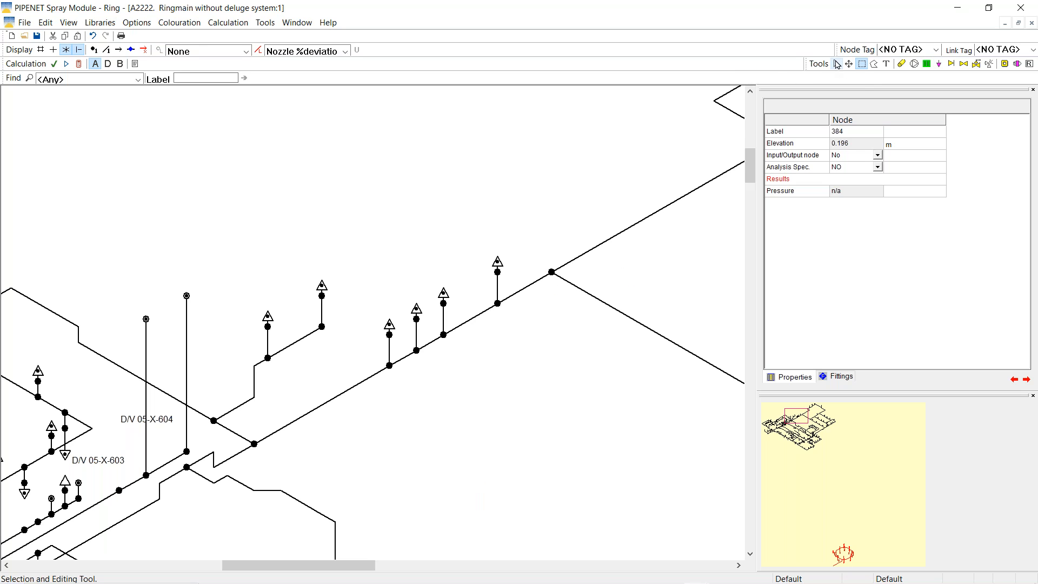
pyautogui.rightClick(497, 353)
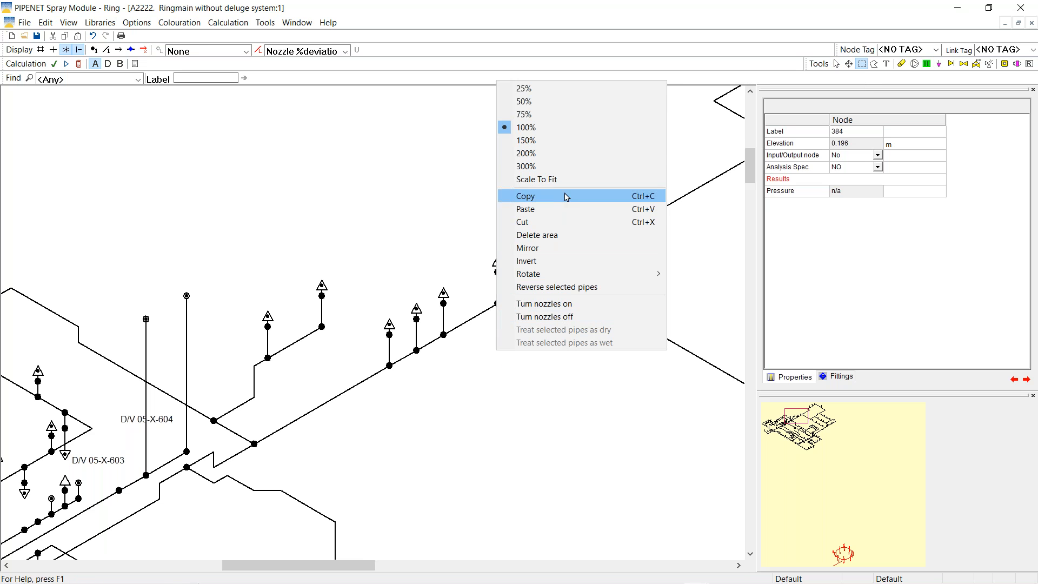
pyautogui.click(535, 179)
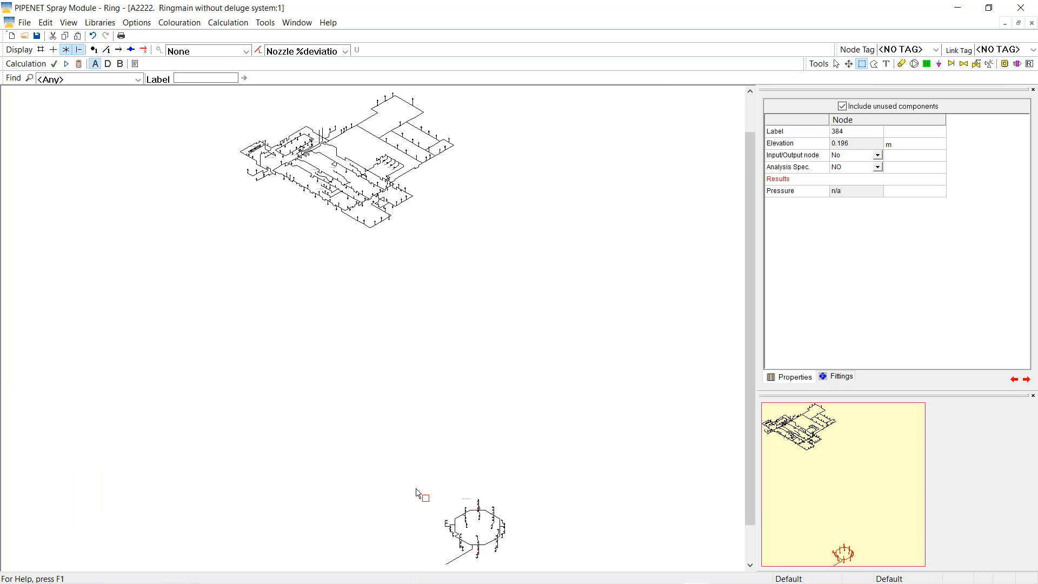
pyautogui.moveTo(412, 481); pyautogui.dragTo(546, 571)
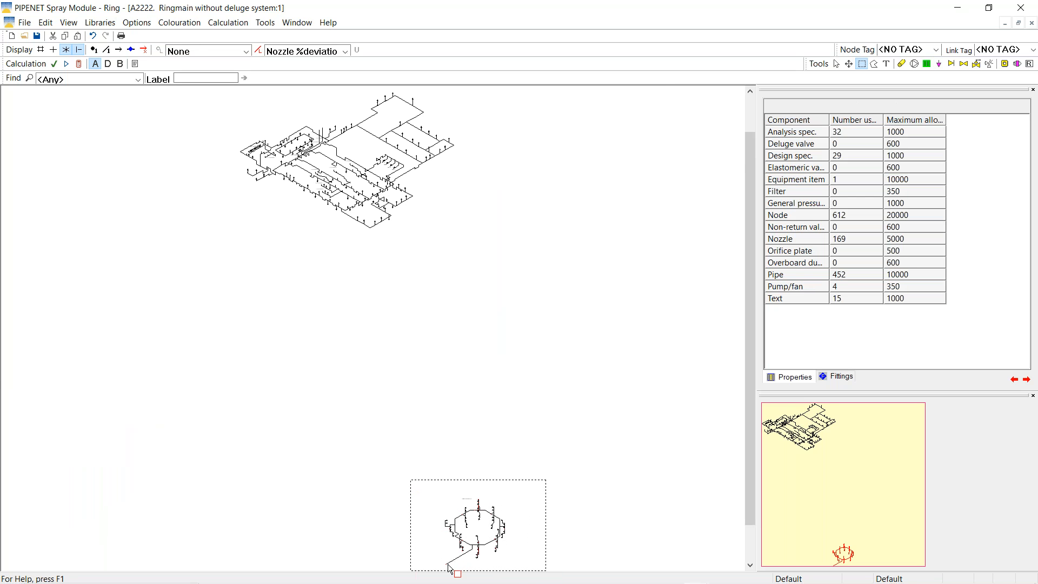
pyautogui.moveTo(447, 566); pyautogui.dragTo(263, 109)
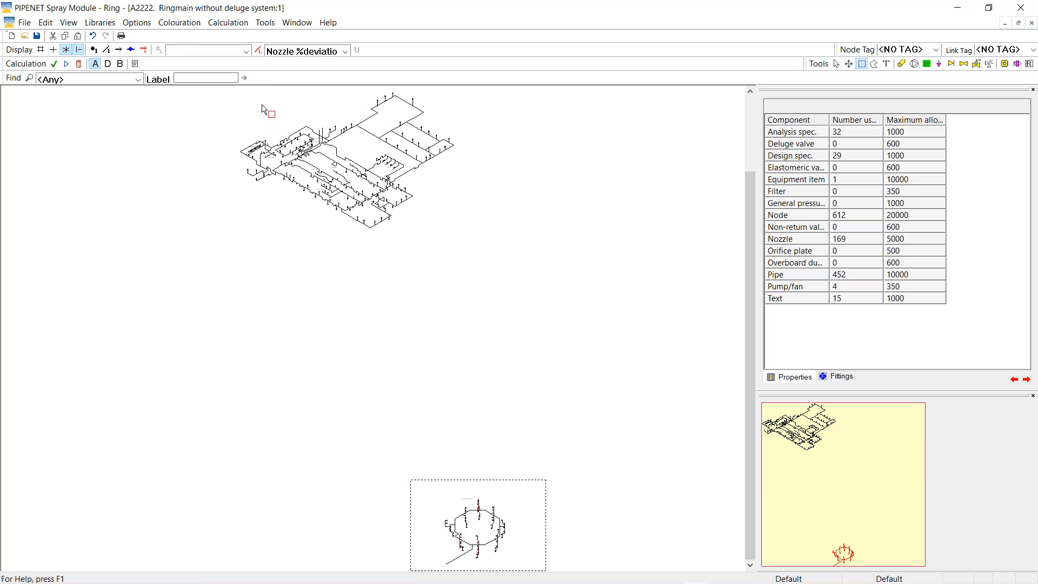
pyautogui.moveTo(262, 105); pyautogui.dragTo(261, 105)
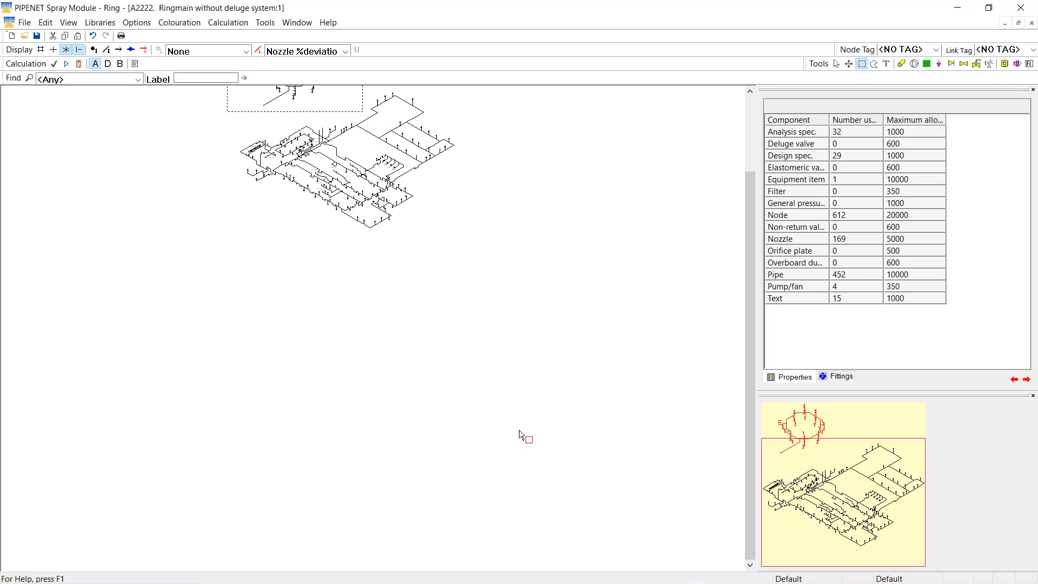
# Paste a second ring copy and move it up beside the first
pyautogui.rightClick(500, 429)
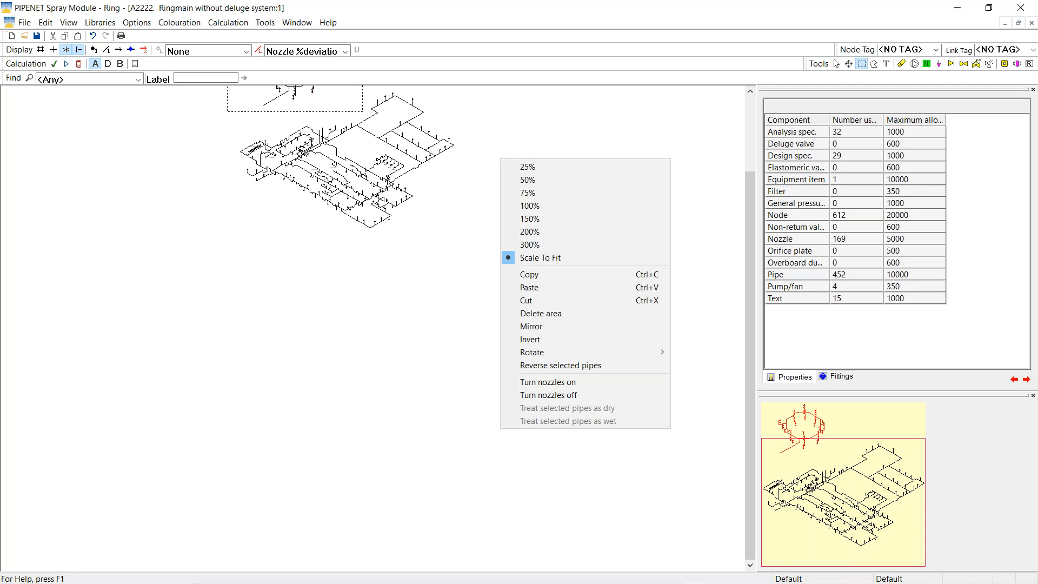
pyautogui.click(533, 287)
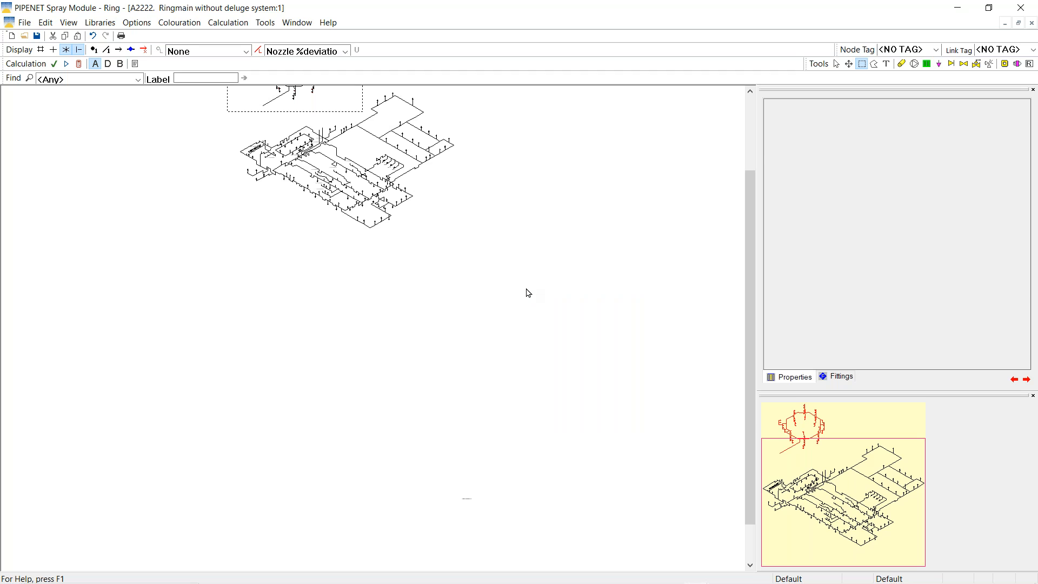
pyautogui.moveTo(413, 482); pyautogui.dragTo(547, 574)
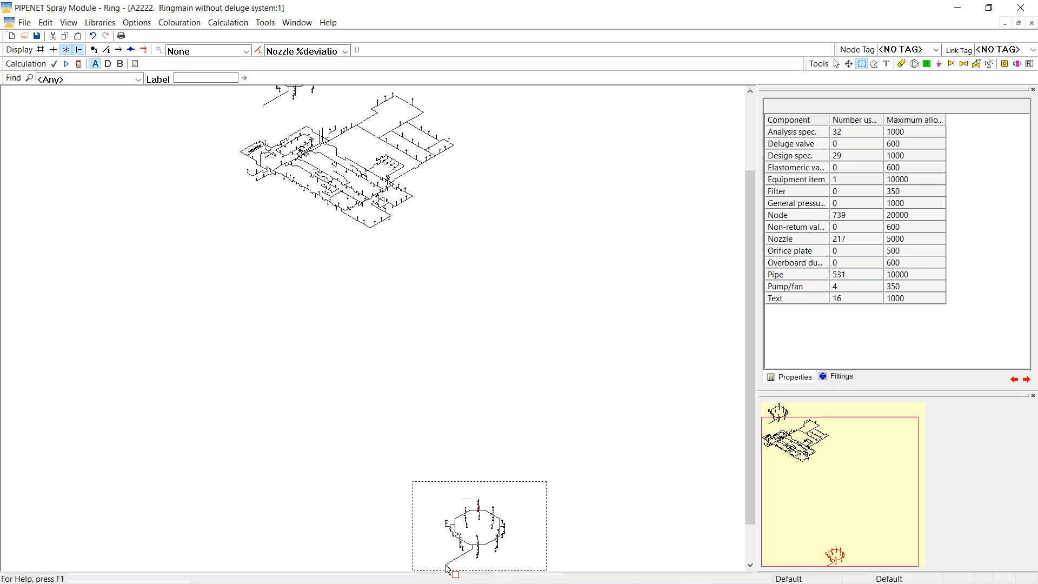
pyautogui.moveTo(447, 568); pyautogui.dragTo(377, 89)
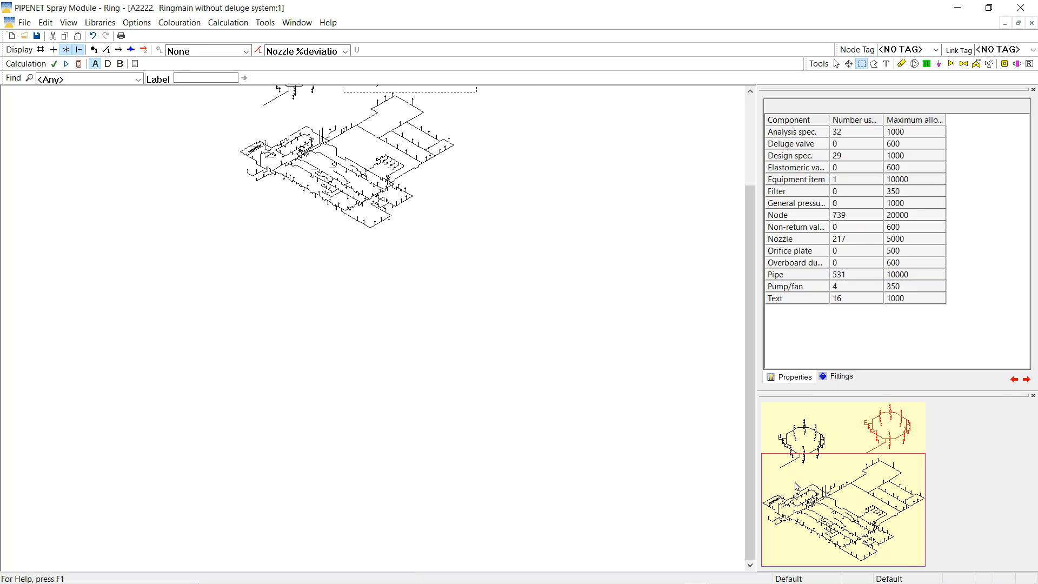
pyautogui.scroll(2, 749, 494)
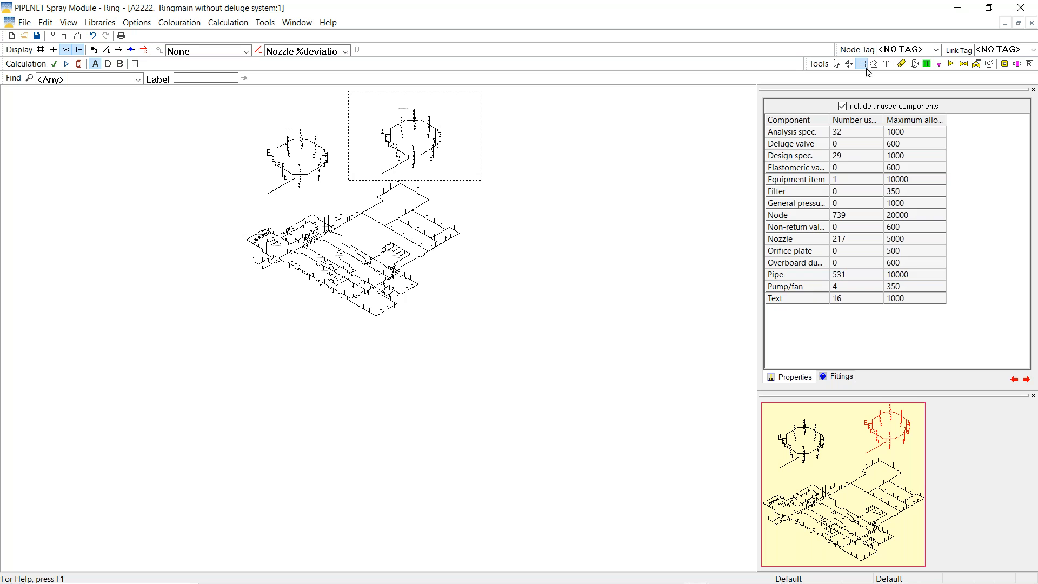
pyautogui.rightClick(511, 258)
# Zoom in and merge the first ring's feed-pipe end node with a ringmain node
pyautogui.click(539, 351)
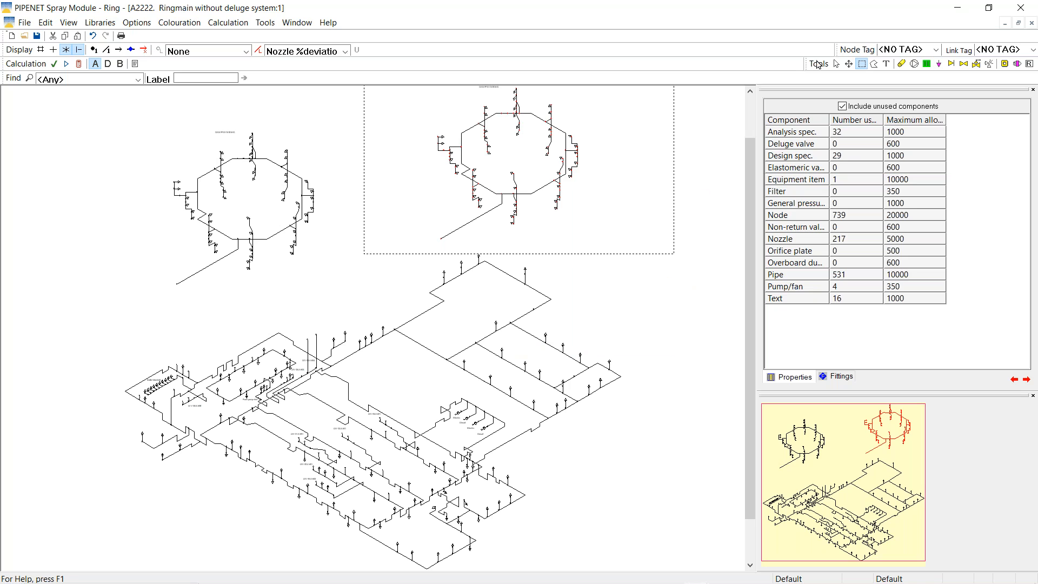
pyautogui.click(836, 64)
pyautogui.rightClick(665, 281)
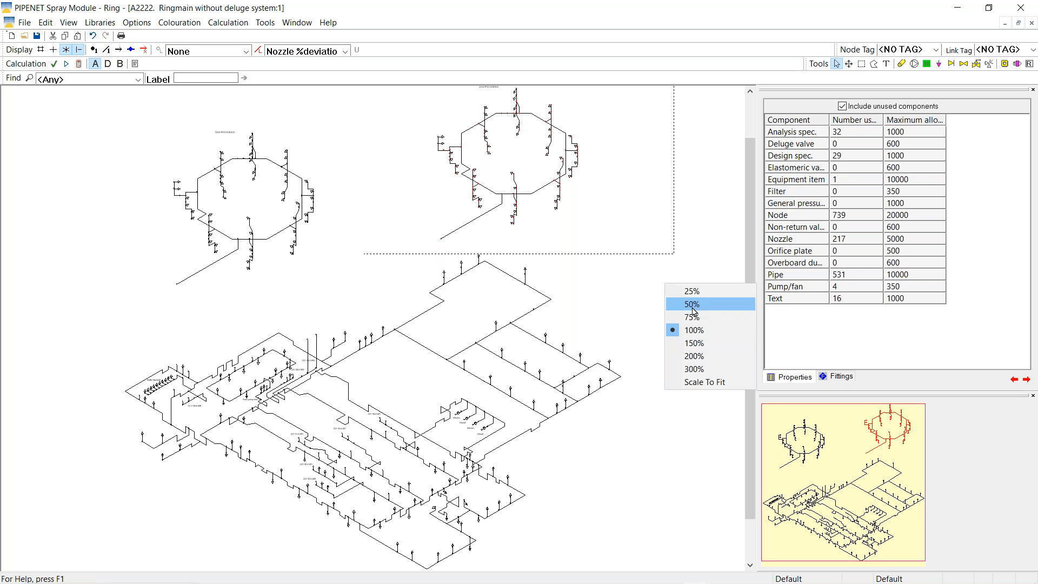
pyautogui.click(693, 311)
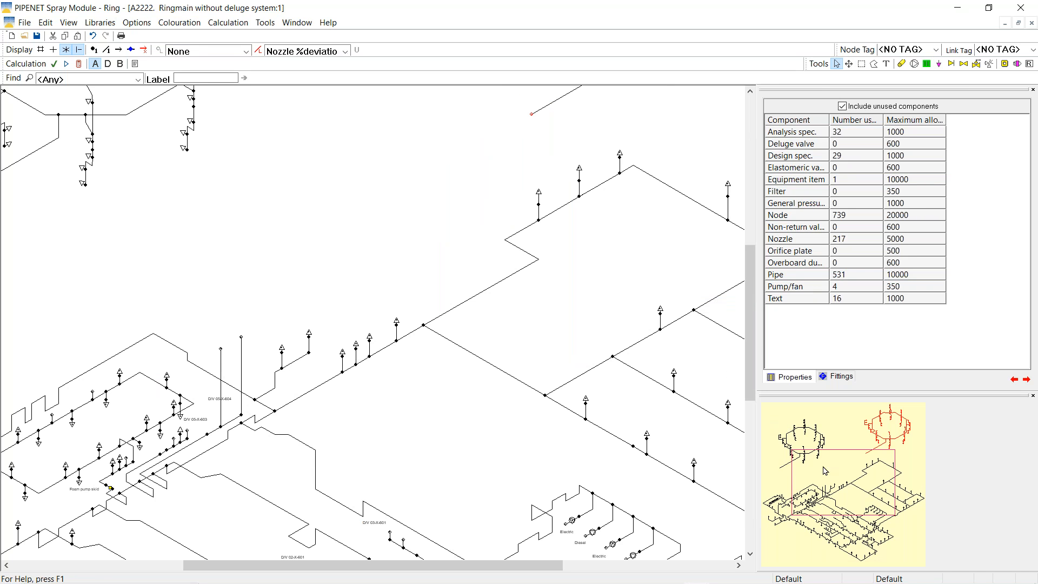
pyautogui.click(847, 470)
pyautogui.moveTo(850, 469)
pyautogui.mouseDown()
pyautogui.moveTo(853, 455)
pyautogui.moveTo(824, 459)
pyautogui.mouseUp()
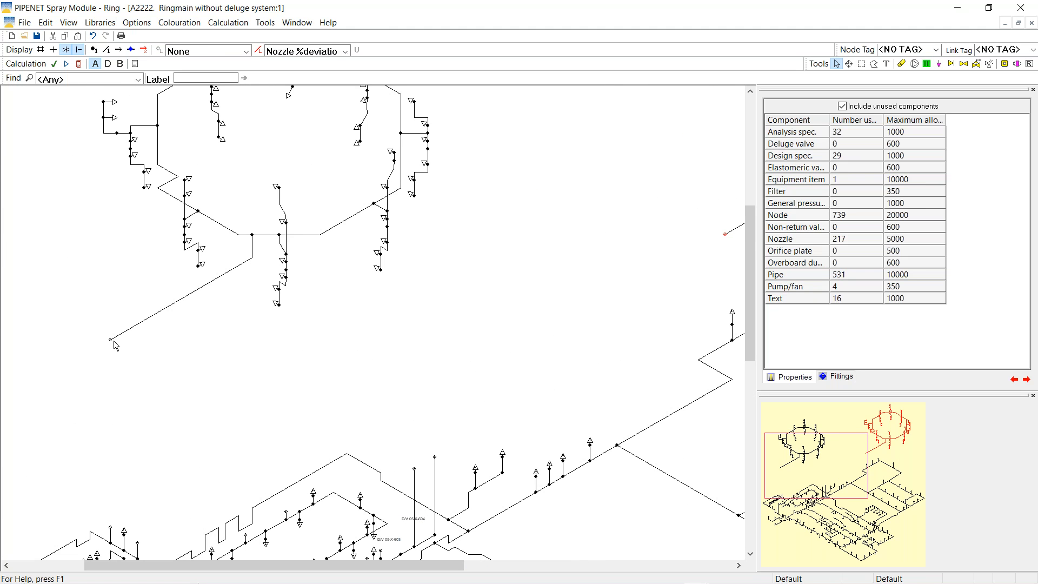
pyautogui.moveTo(111, 343)
pyautogui.mouseDown()
pyautogui.moveTo(344, 485)
pyautogui.moveTo(415, 473)
pyautogui.mouseUp()
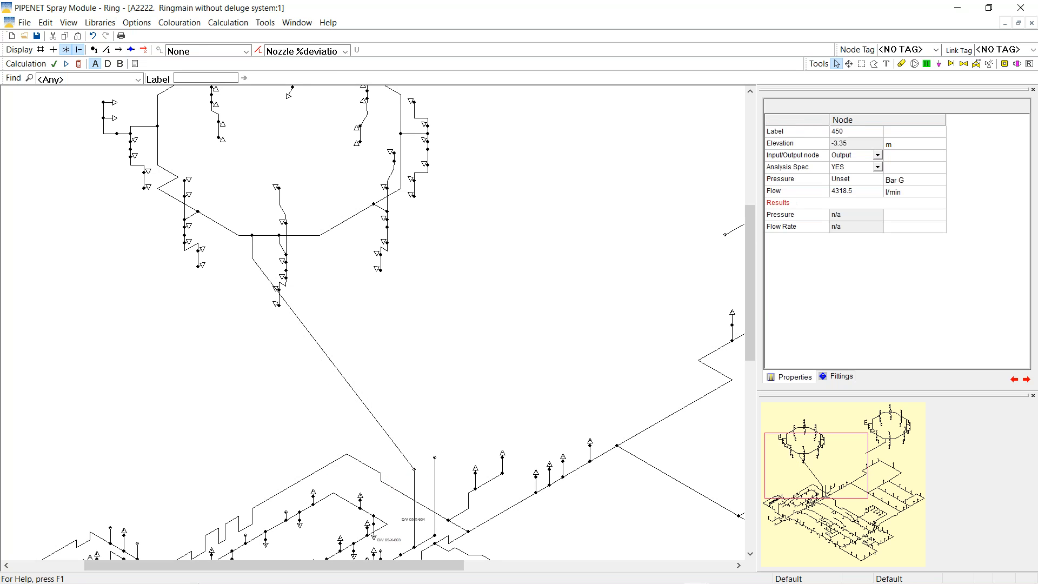
pyautogui.click(518, 329)
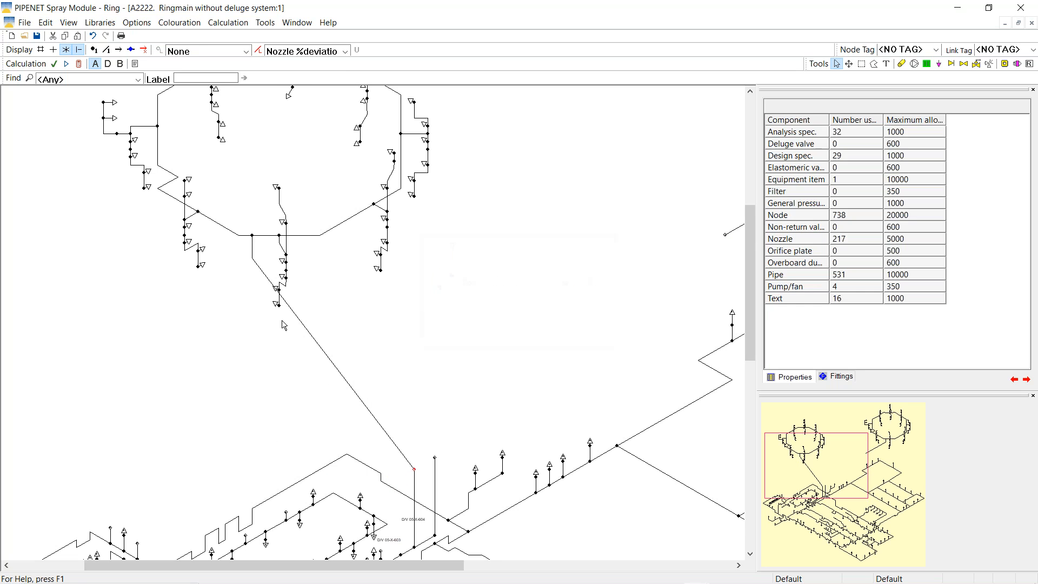
# Bend pipe 396 to drop vertically and merge the second ring's pipe end into the ringmain
pyautogui.click(297, 323)
pyautogui.moveTo(297, 323); pyautogui.dragTo(252, 385)
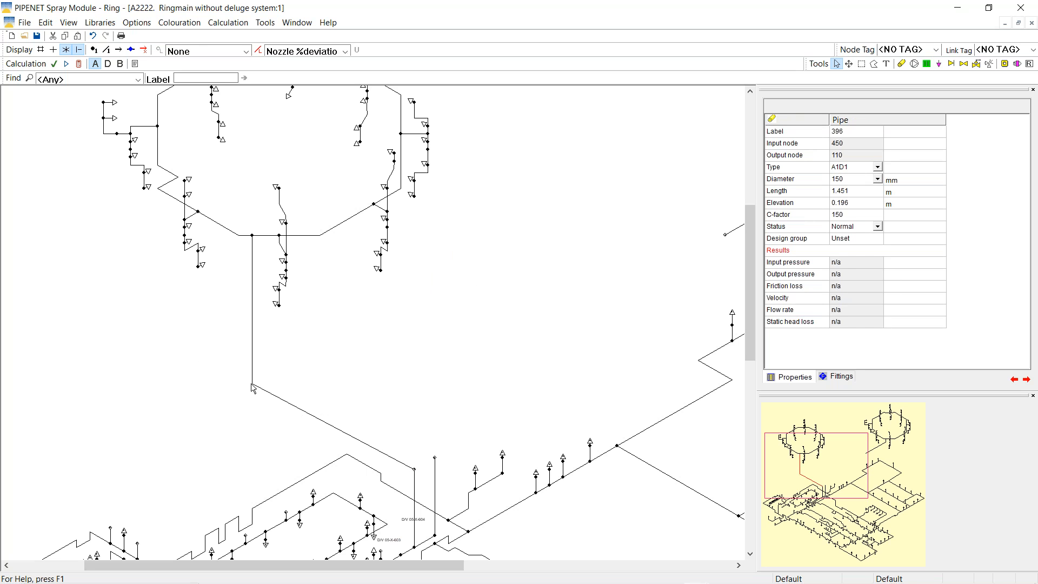
pyautogui.moveTo(833, 475); pyautogui.dragTo(892, 485)
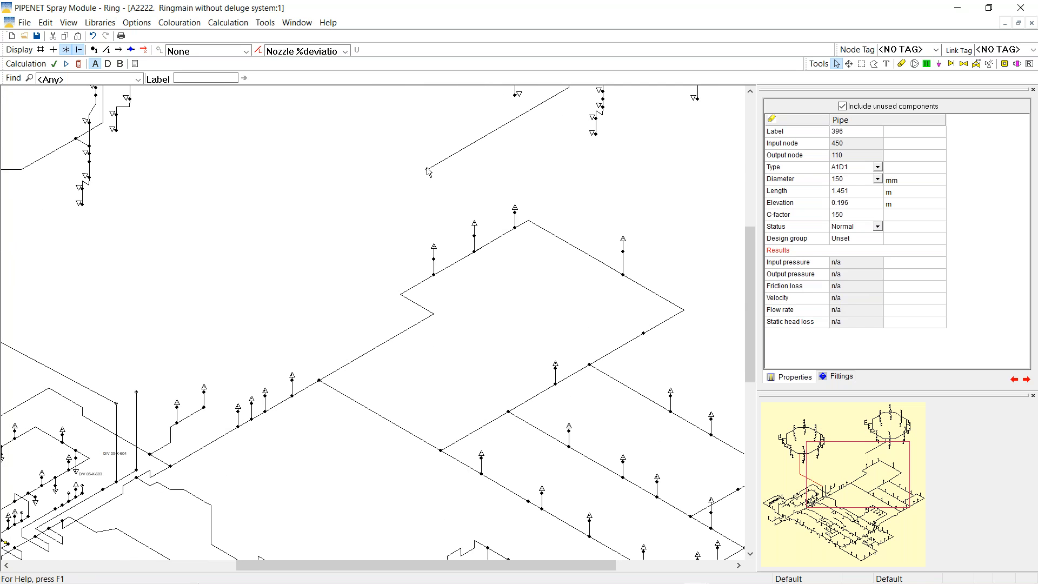
pyautogui.moveTo(427, 171); pyautogui.dragTo(138, 395)
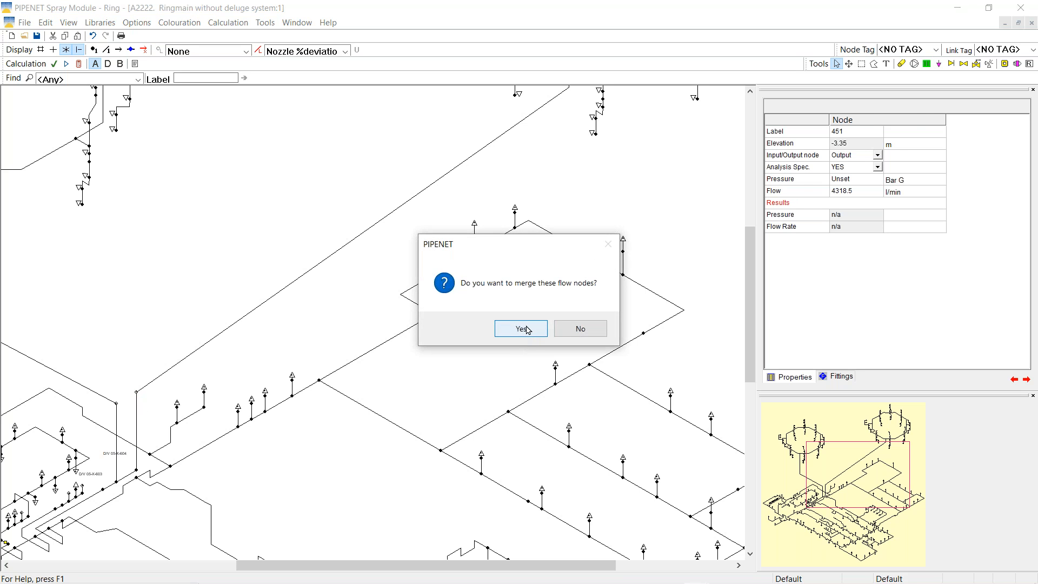
pyautogui.click(526, 328)
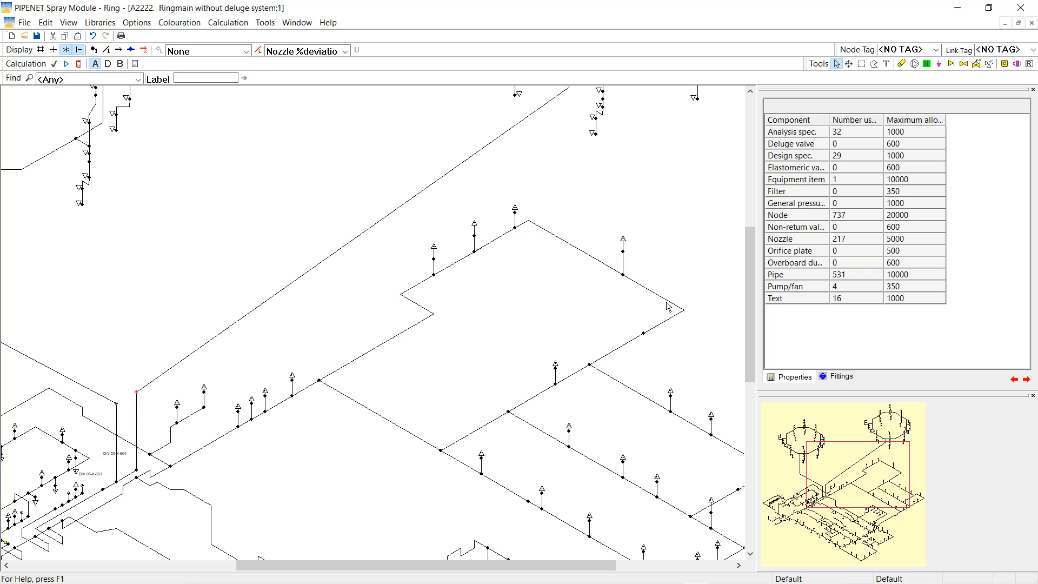
# Make merged nodes 451 and 450 no longer output nodes
pyautogui.click(135, 393)
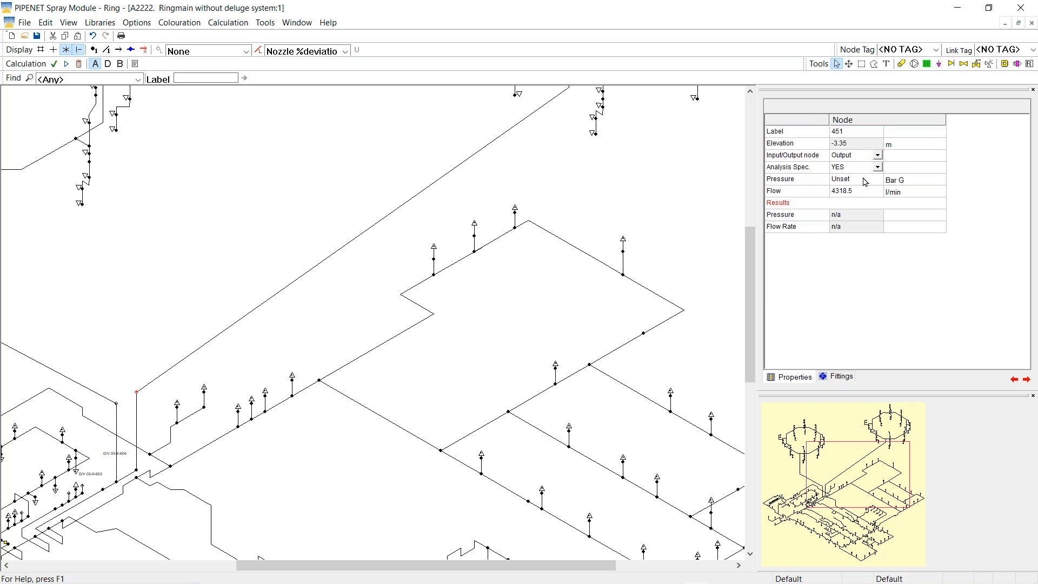
pyautogui.click(877, 156)
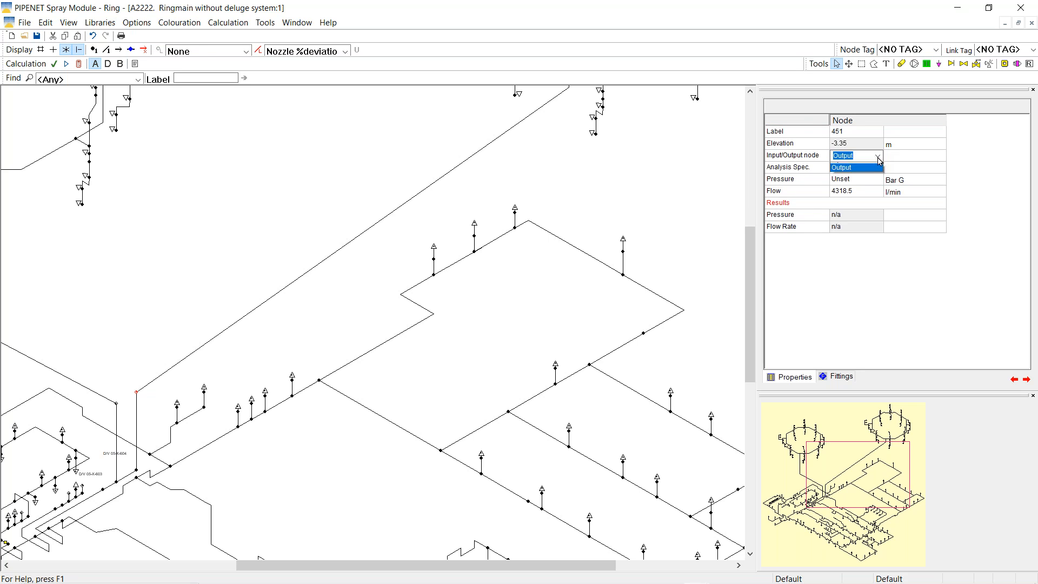
pyautogui.click(838, 169)
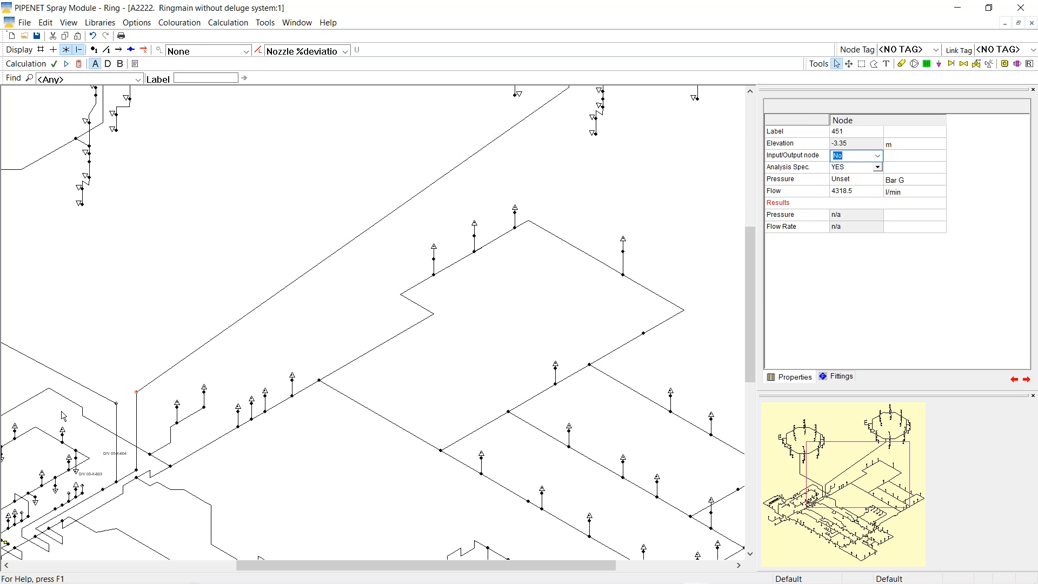
pyautogui.click(116, 403)
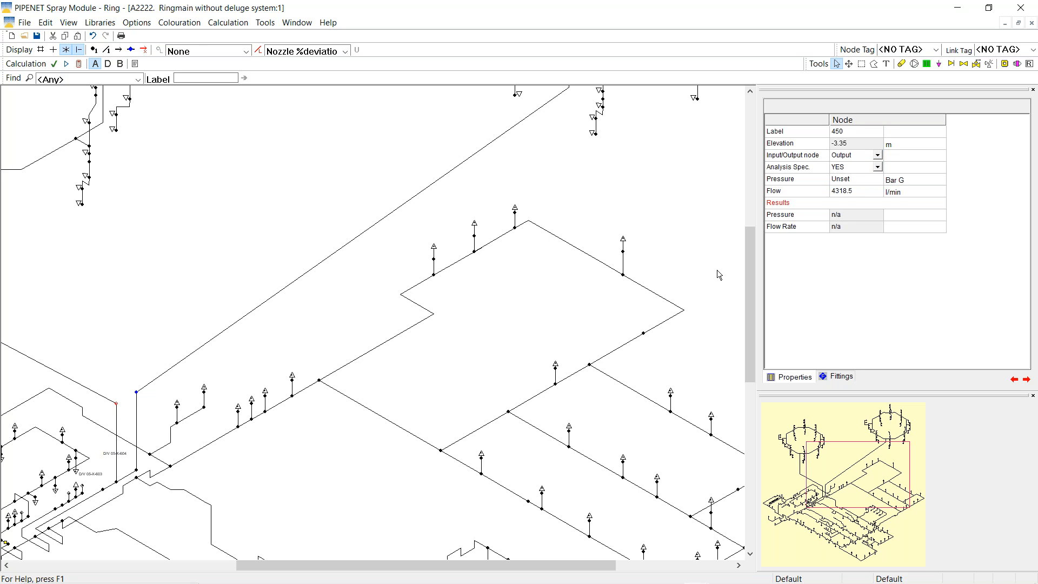
pyautogui.click(879, 156)
pyautogui.click(878, 156)
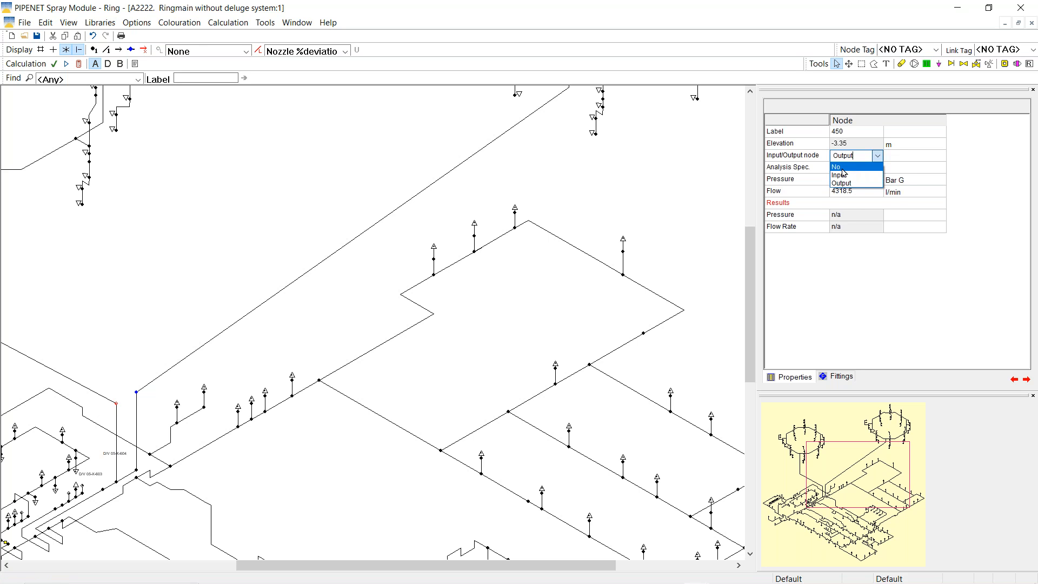
pyautogui.click(841, 169)
pyautogui.click(300, 222)
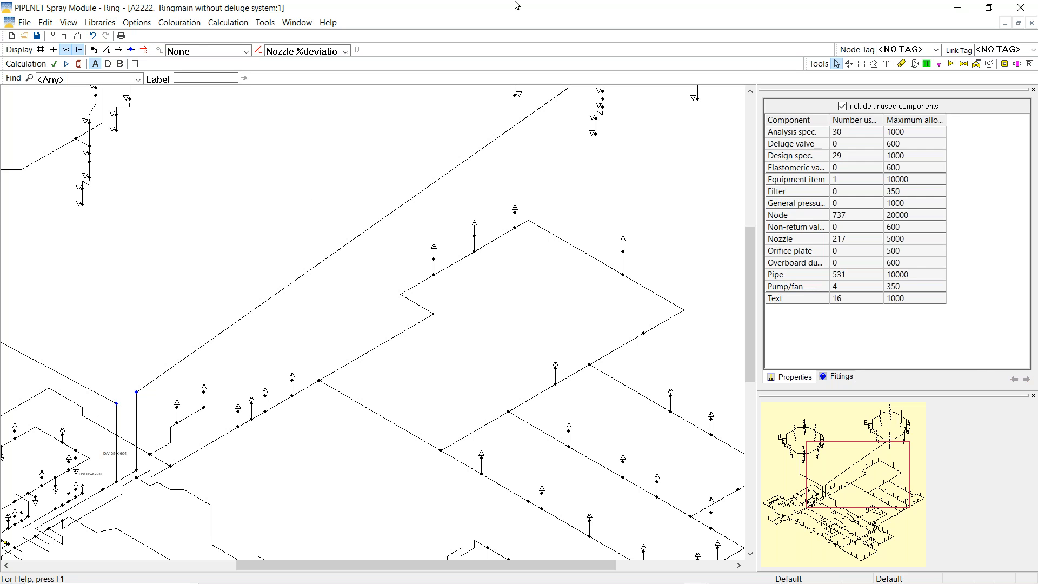
# Recalculate the combined network and pan to the left ring main
pyautogui.click(79, 64)
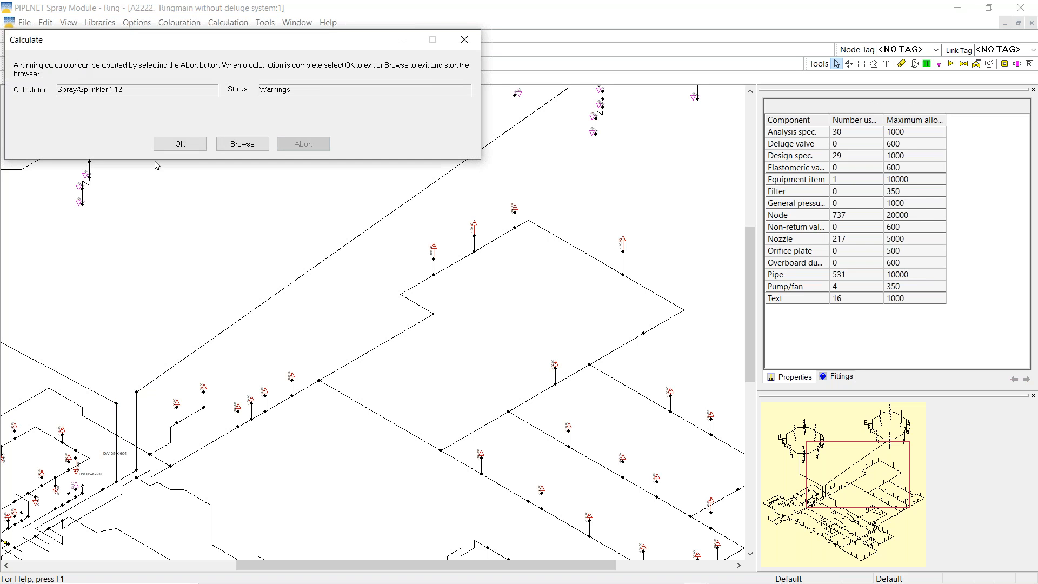
pyautogui.click(182, 144)
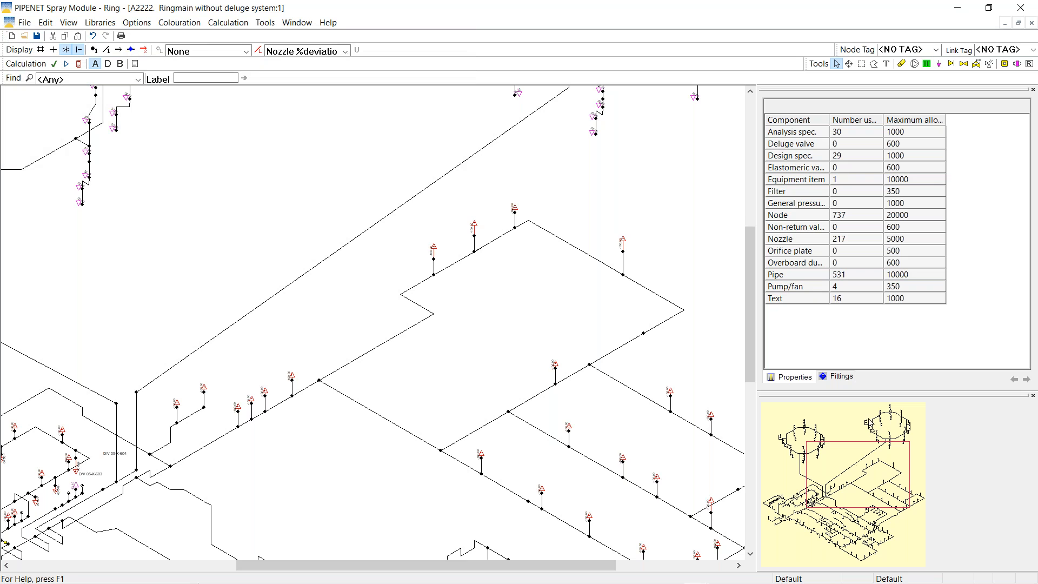
pyautogui.moveTo(838, 471); pyautogui.dragTo(796, 447)
# Increase the network display font size to 26, then to 28
pyautogui.click(137, 23)
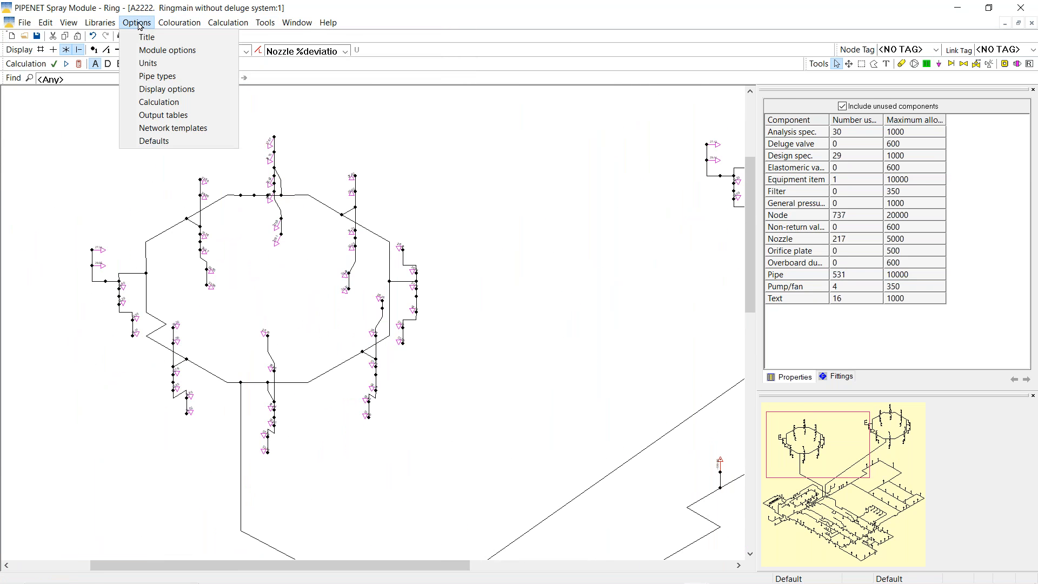
pyautogui.click(176, 90)
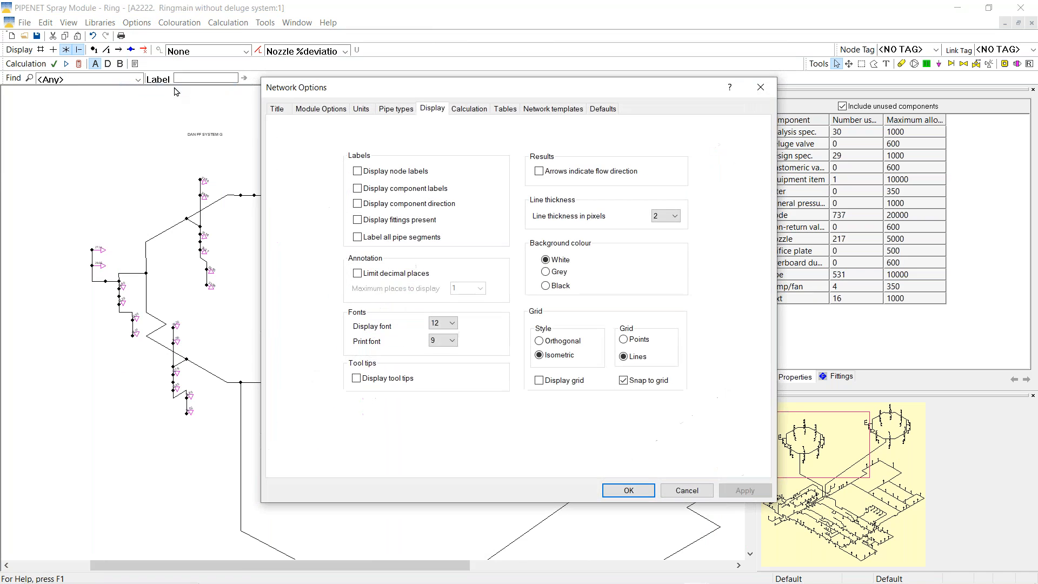
pyautogui.click(452, 324)
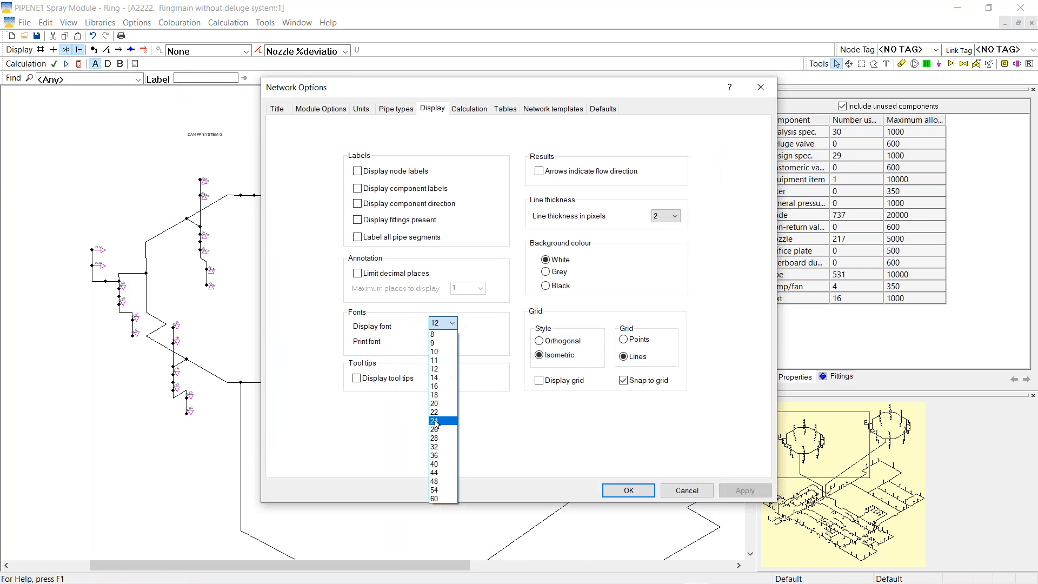
pyautogui.click(440, 422)
pyautogui.click(627, 490)
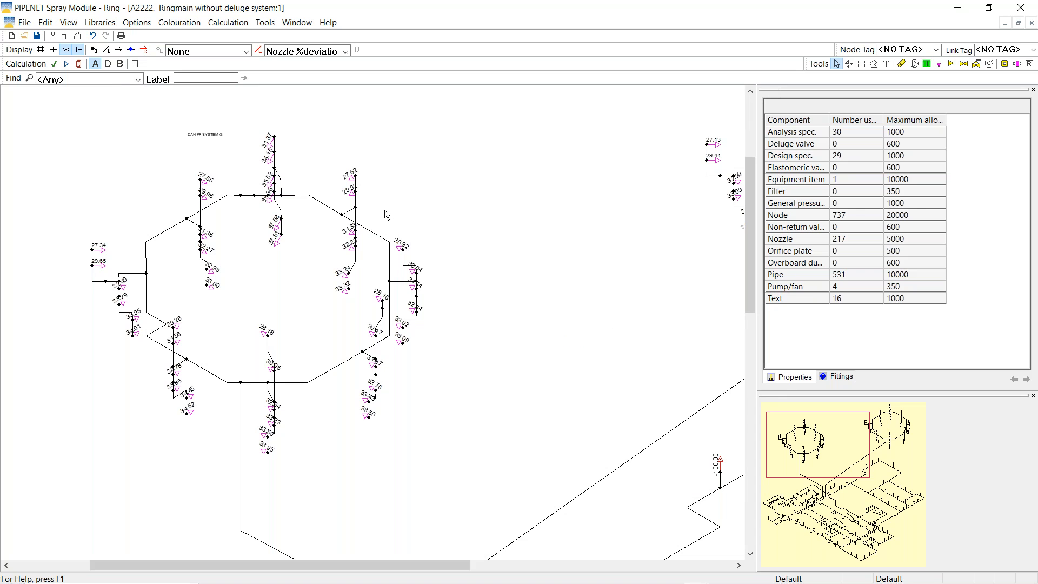
pyautogui.click(135, 24)
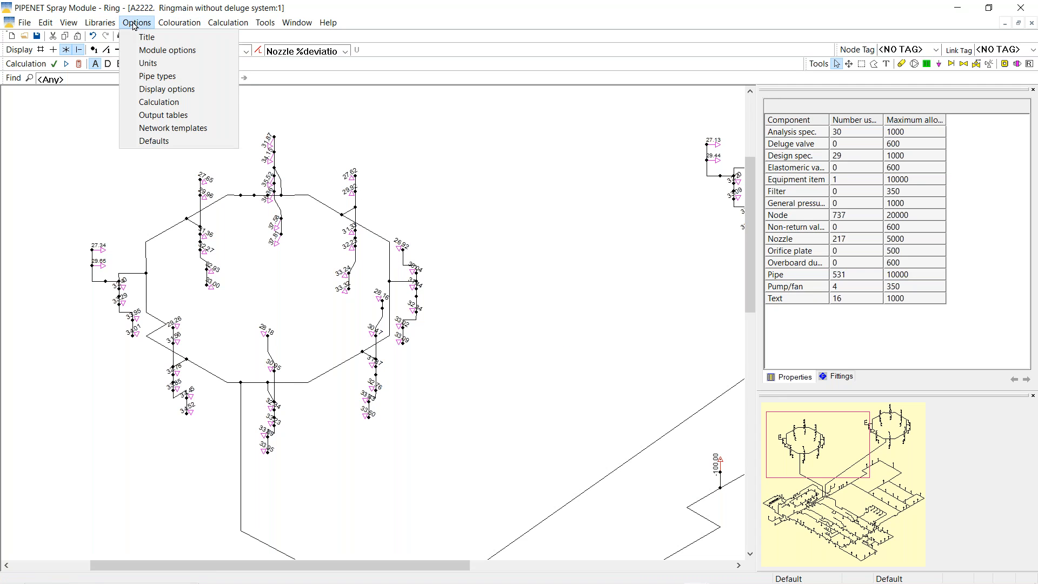
pyautogui.click(192, 90)
pyautogui.click(448, 326)
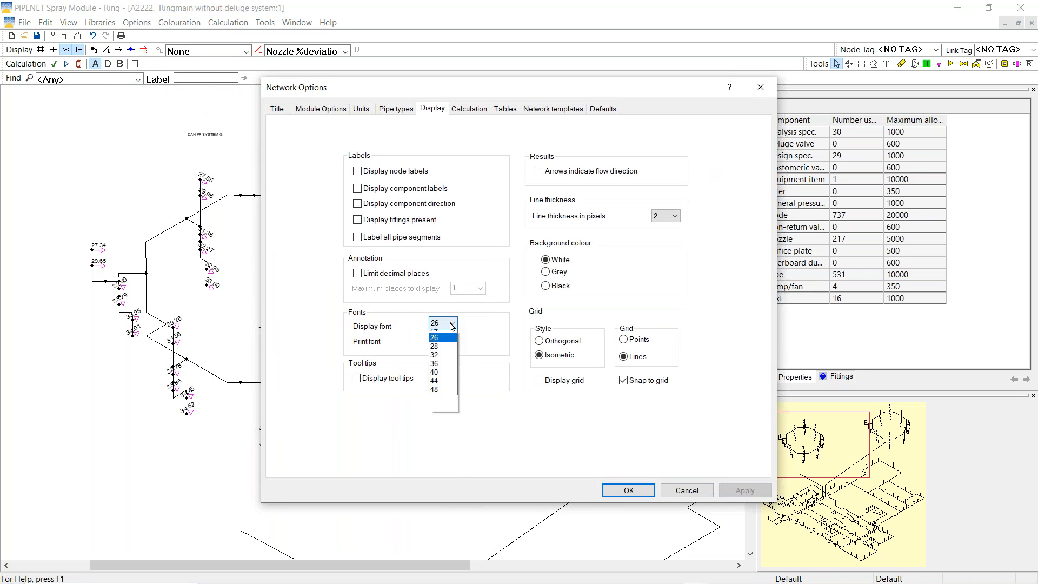
pyautogui.click(434, 438)
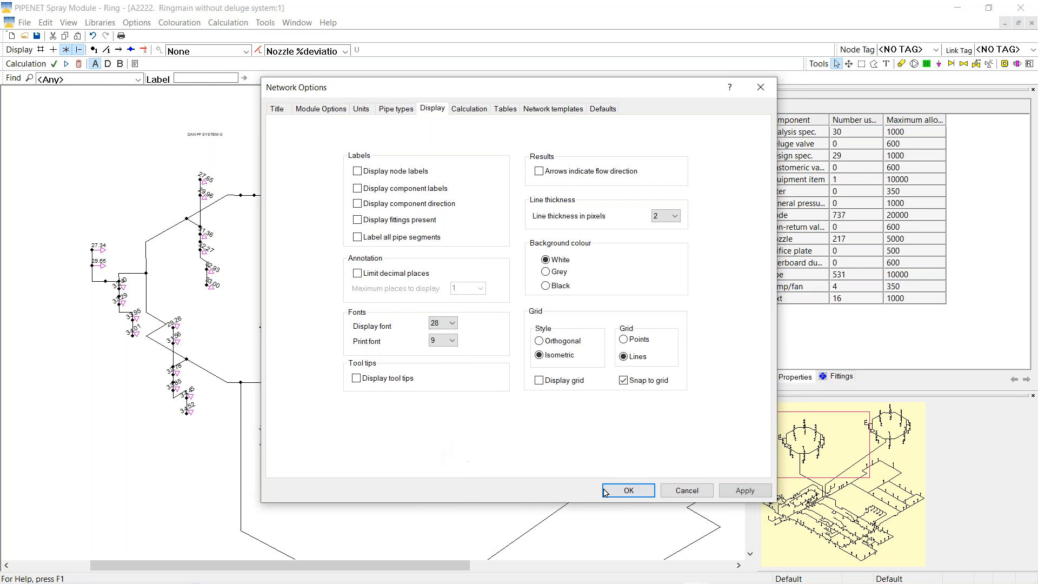
pyautogui.click(628, 490)
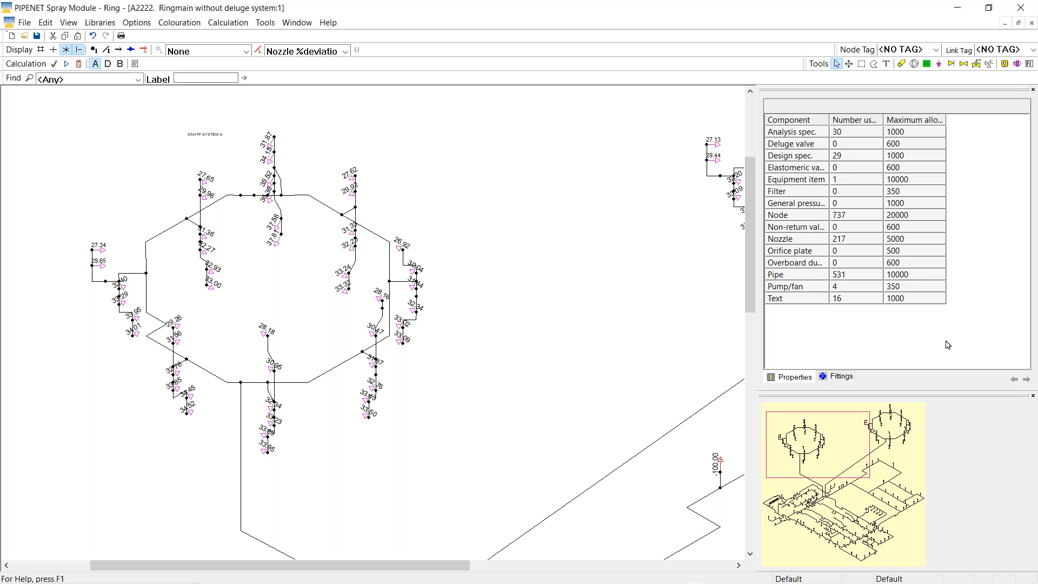
# Place orifice plates on feed pipes 396 and 475, then inspect the plate and pipe 330
pyautogui.moveTo(796, 460); pyautogui.dragTo(801, 489)
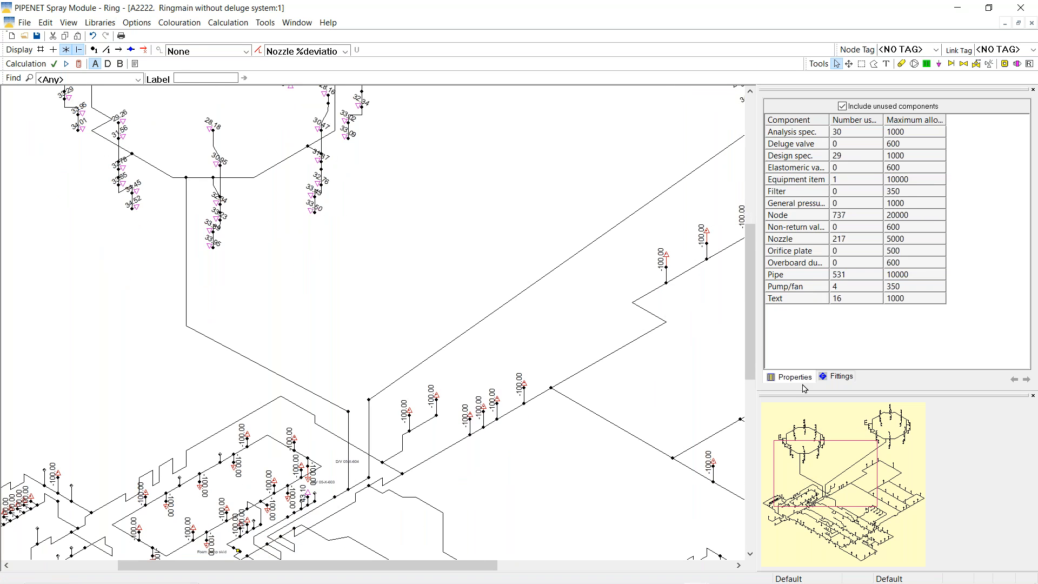
pyautogui.click(1005, 64)
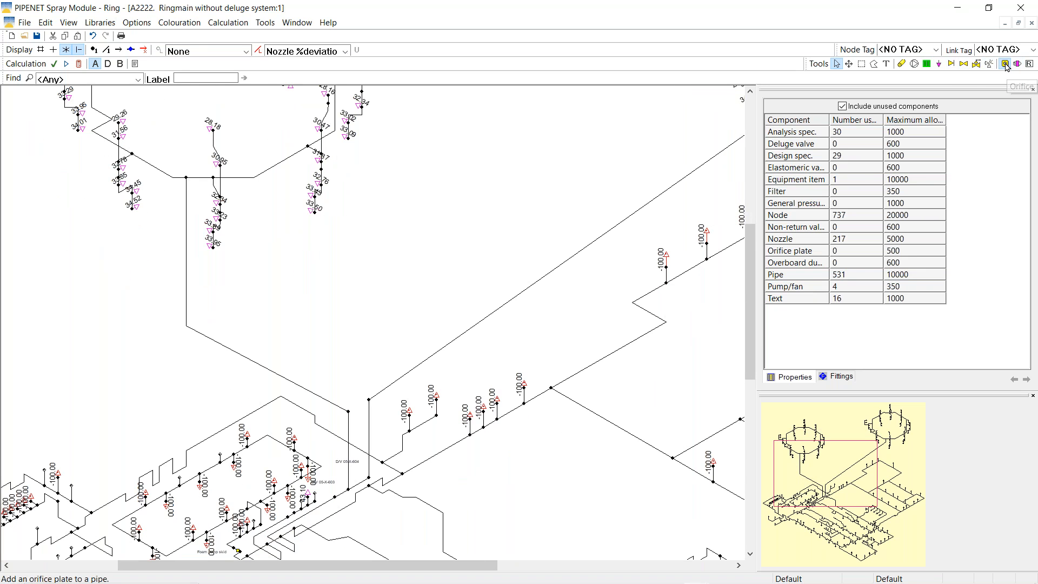
pyautogui.click(240, 354)
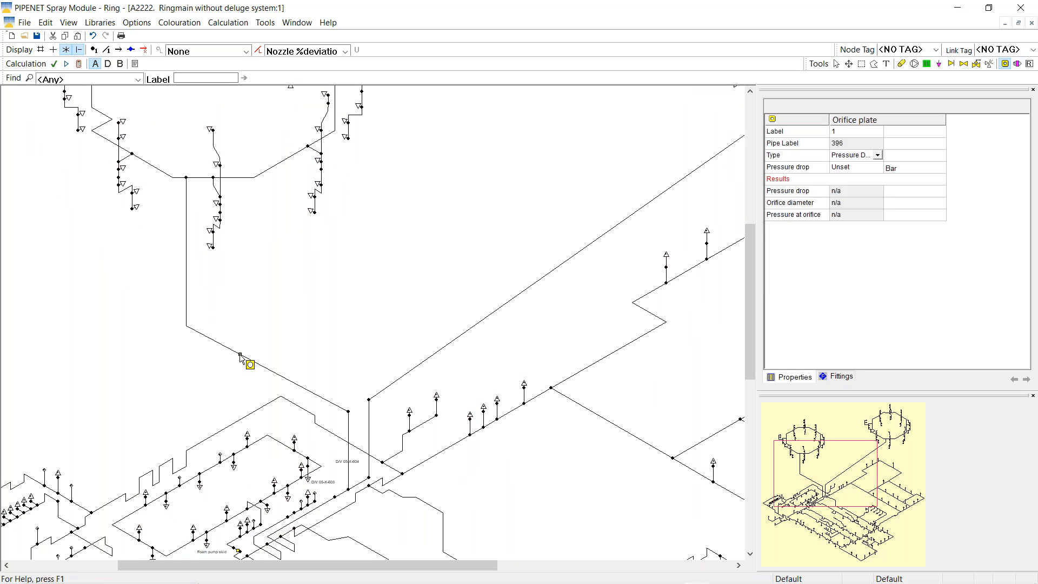
pyautogui.click(494, 312)
pyautogui.click(836, 64)
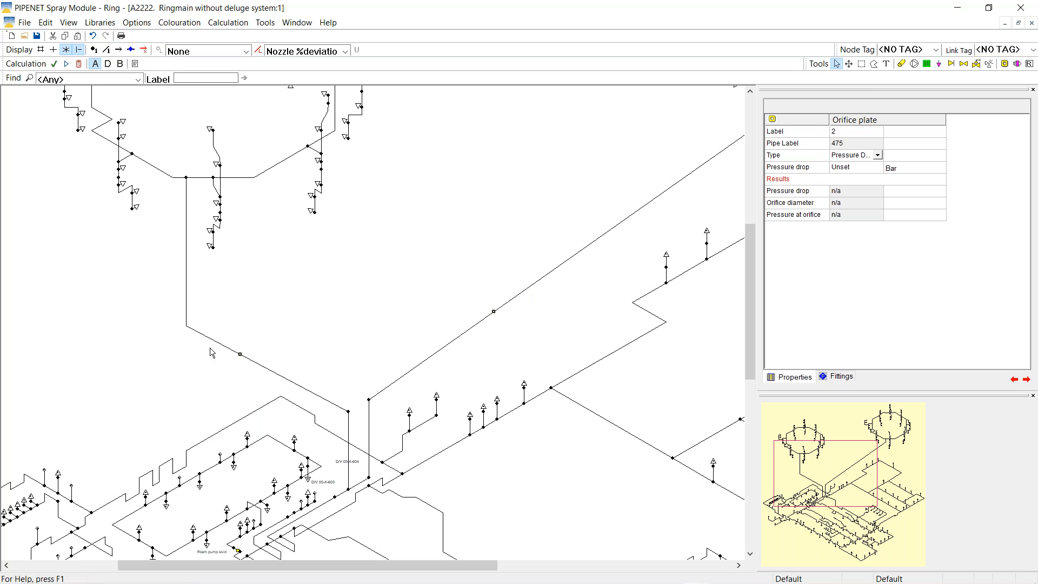
pyautogui.click(240, 355)
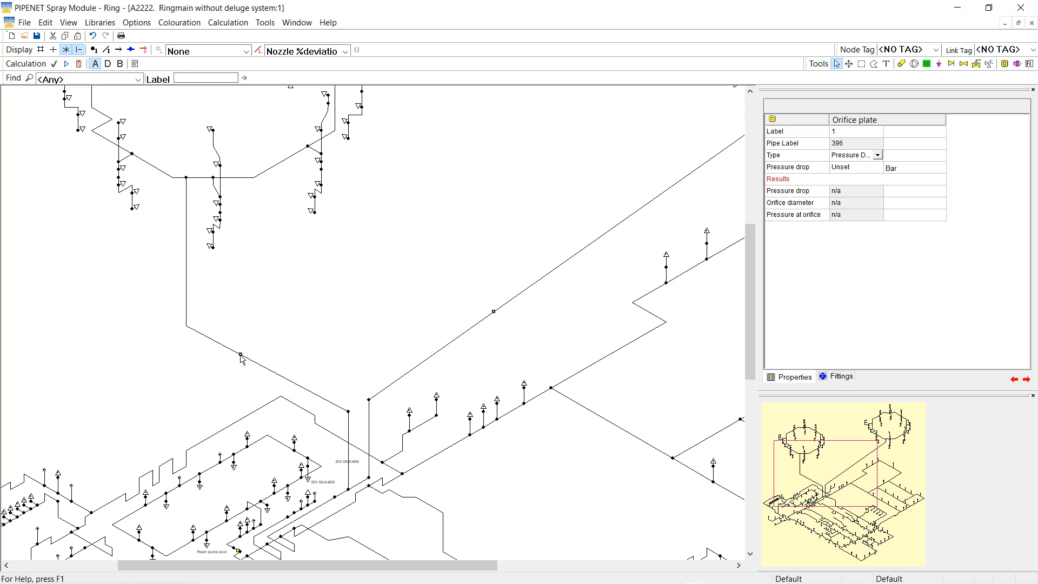
pyautogui.click(359, 488)
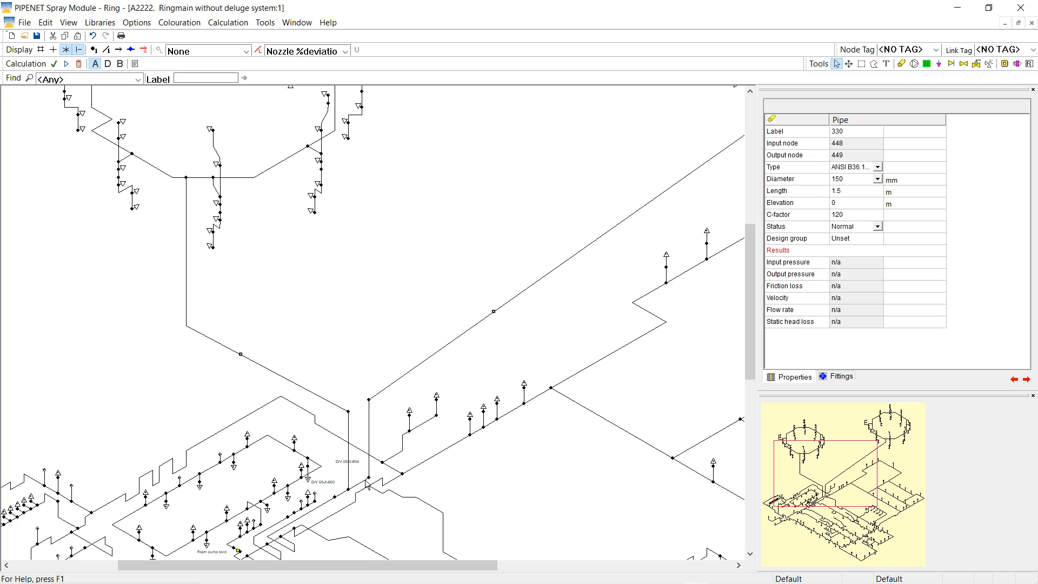
pyautogui.click(344, 50)
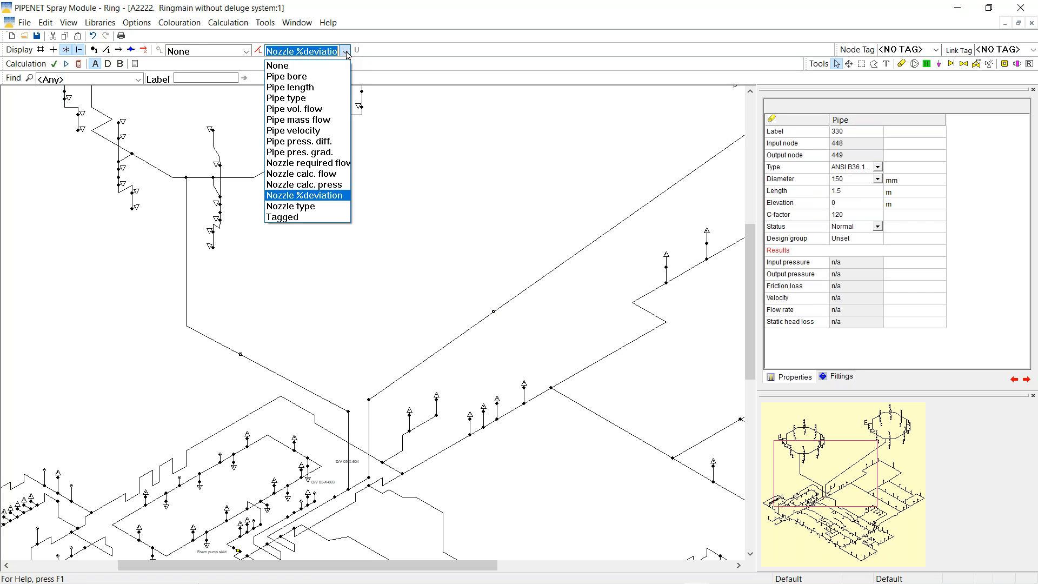
# Turn off nozzle deviation colouring and give orifice plate 1 a 4.12295 bar pressure drop
pyautogui.click(302, 62)
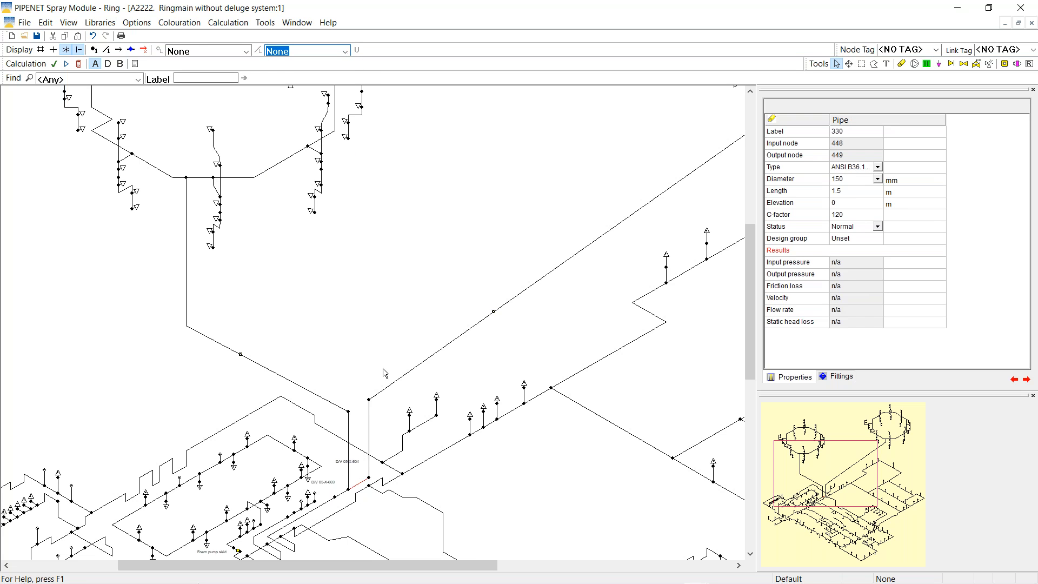
pyautogui.click(241, 356)
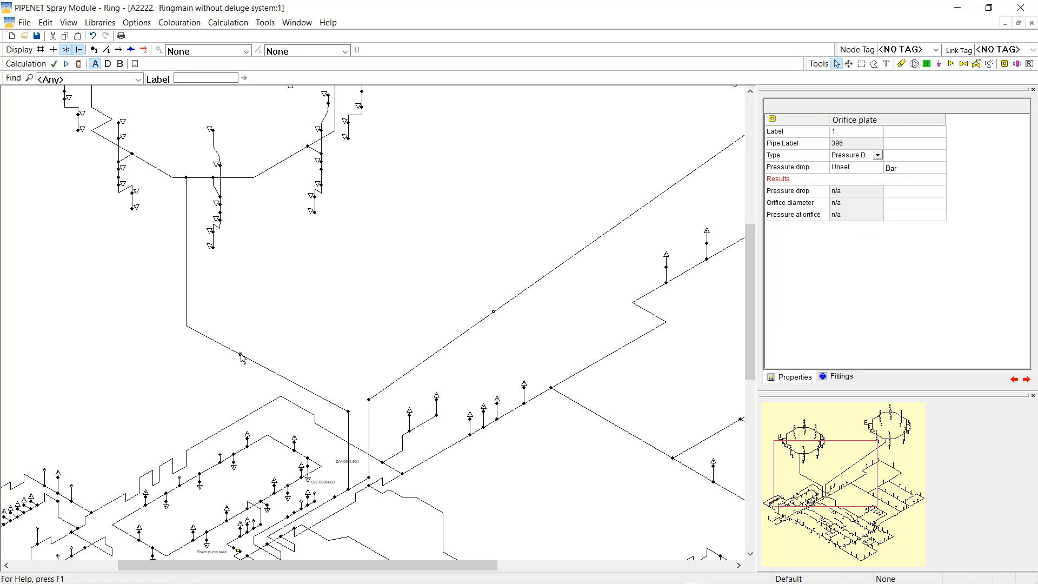
pyautogui.click(851, 168)
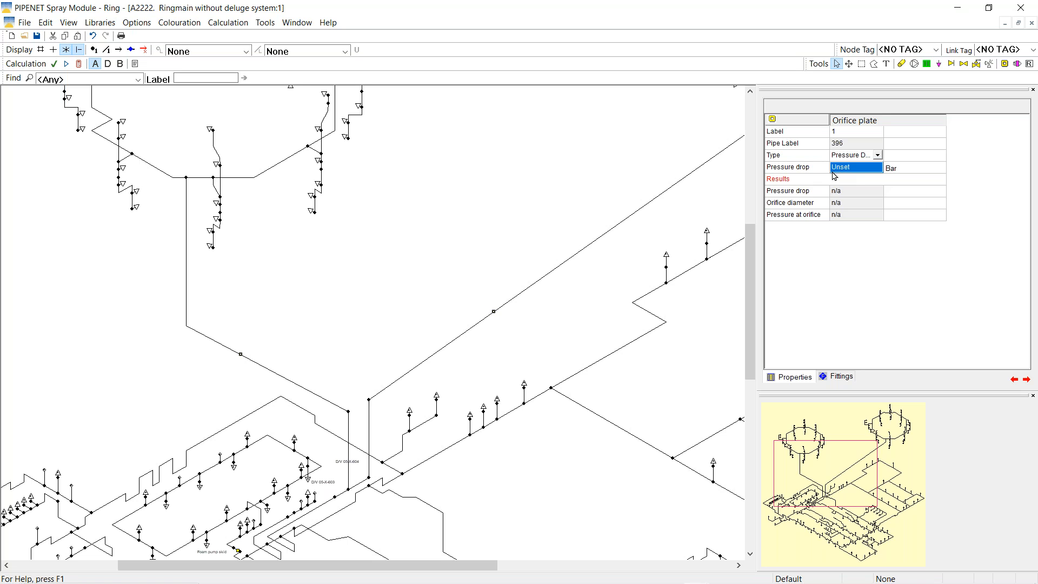
pyautogui.write('4.12295')
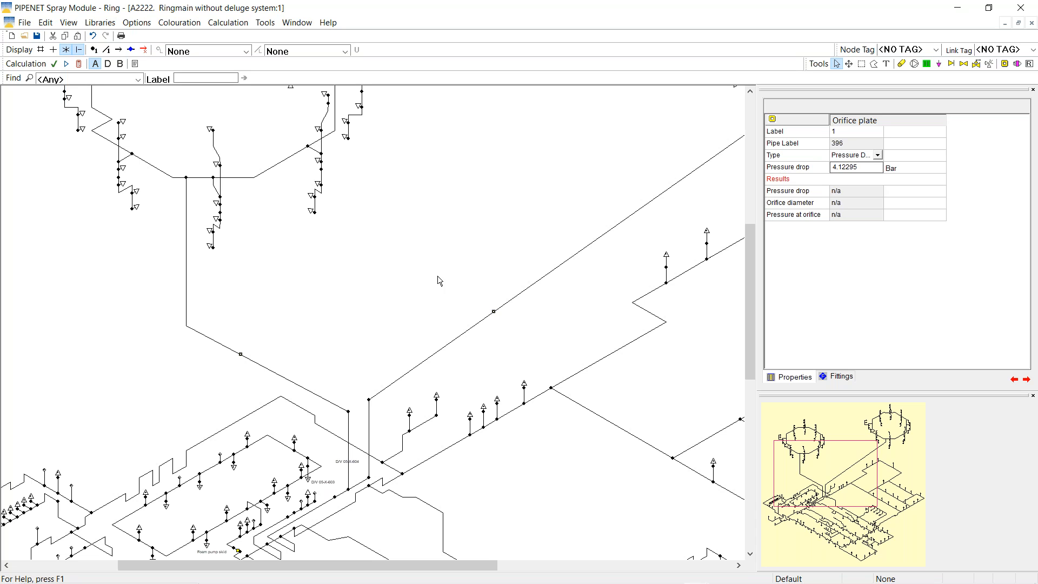
# Start entering a pressure drop for orifice plate 2 on pipe 475
pyautogui.click(495, 313)
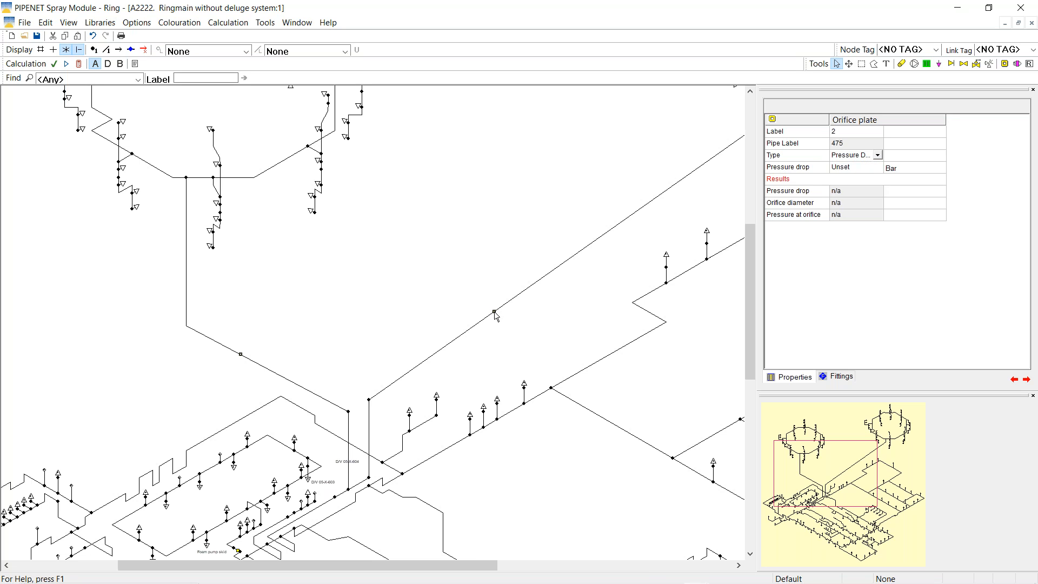
pyautogui.click(859, 169)
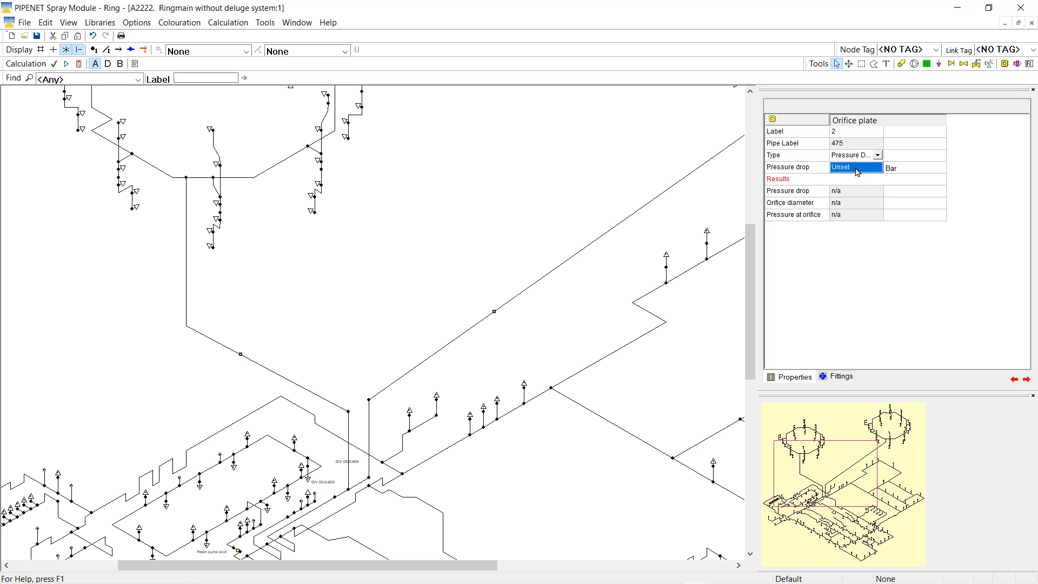
pyautogui.write('4.107y8')
# Check the network, dismiss the out-of-range warning and orifice error list, and review both plates
pyautogui.click(80, 64)
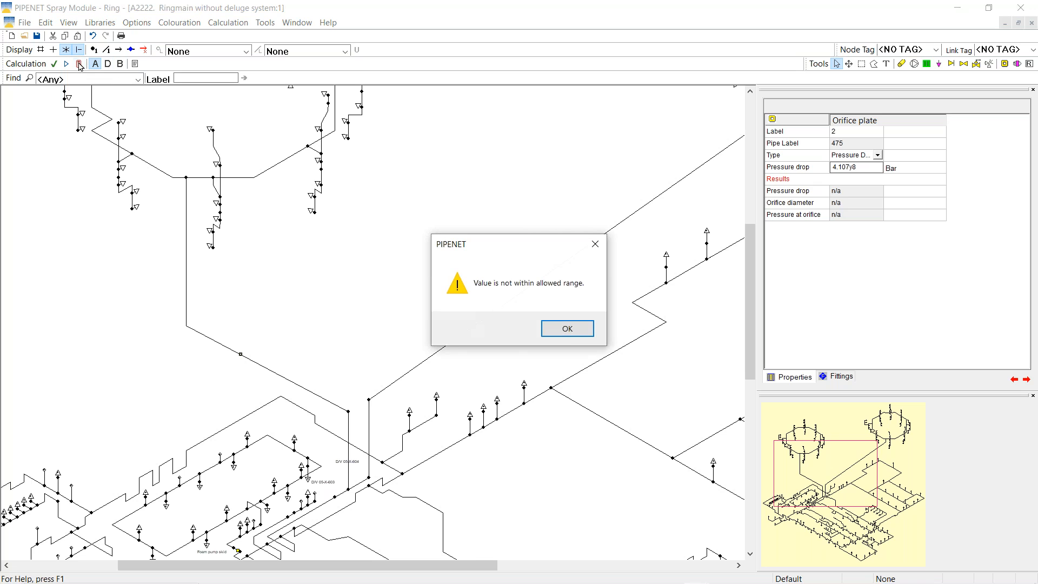
pyautogui.click(561, 327)
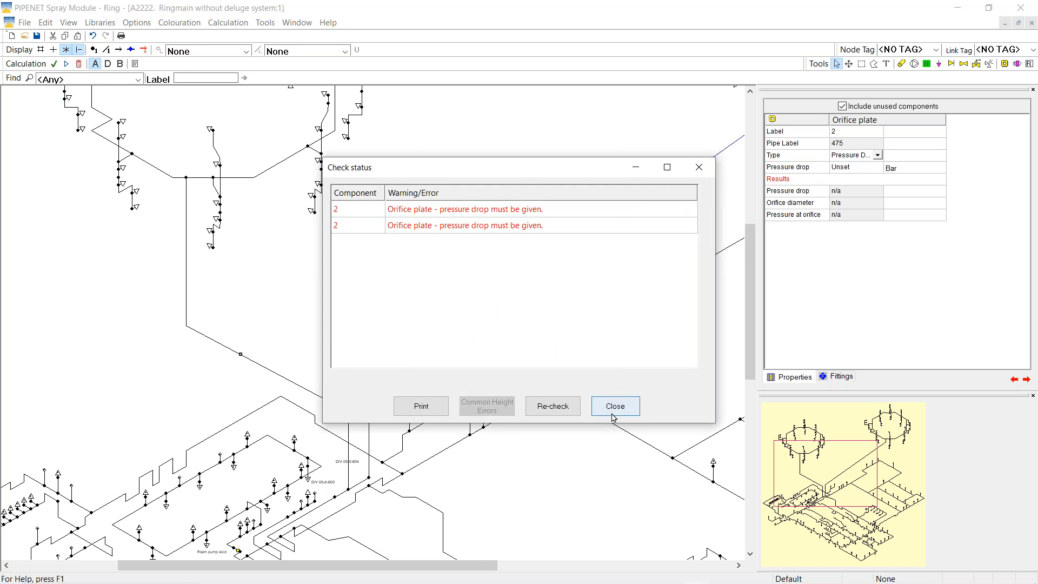
pyautogui.click(614, 407)
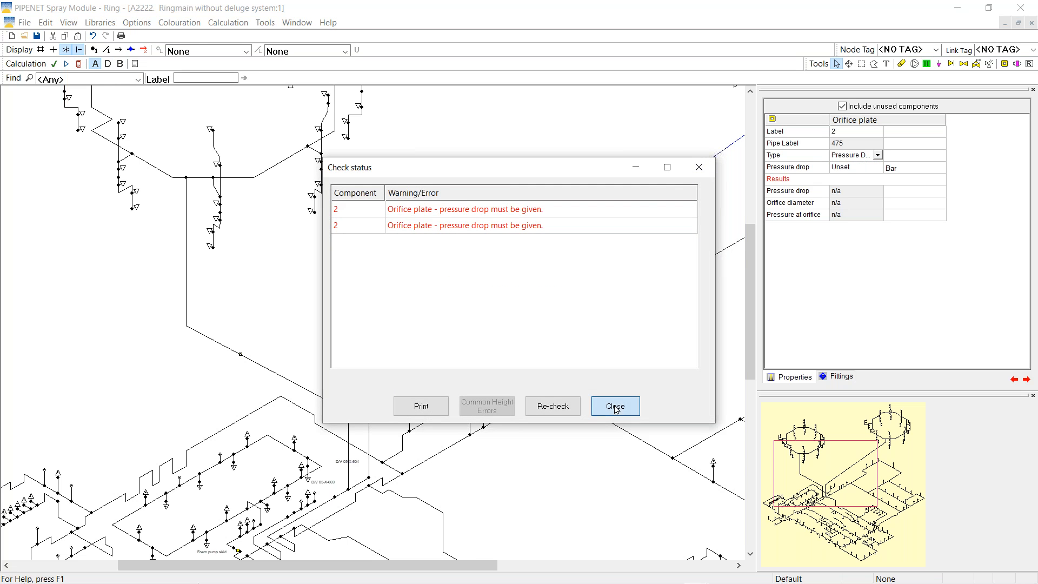
pyautogui.click(241, 356)
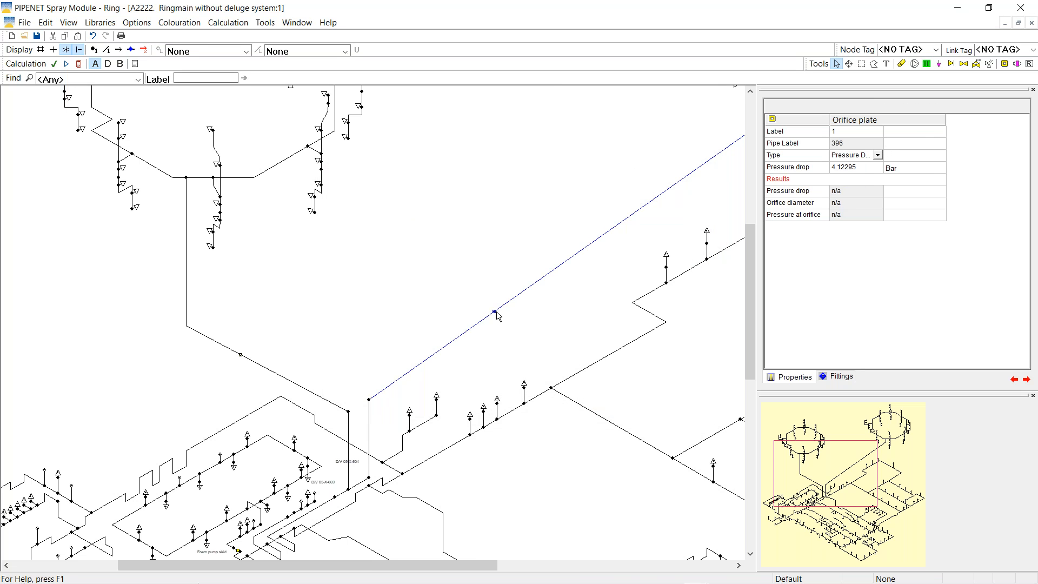
pyautogui.click(539, 281)
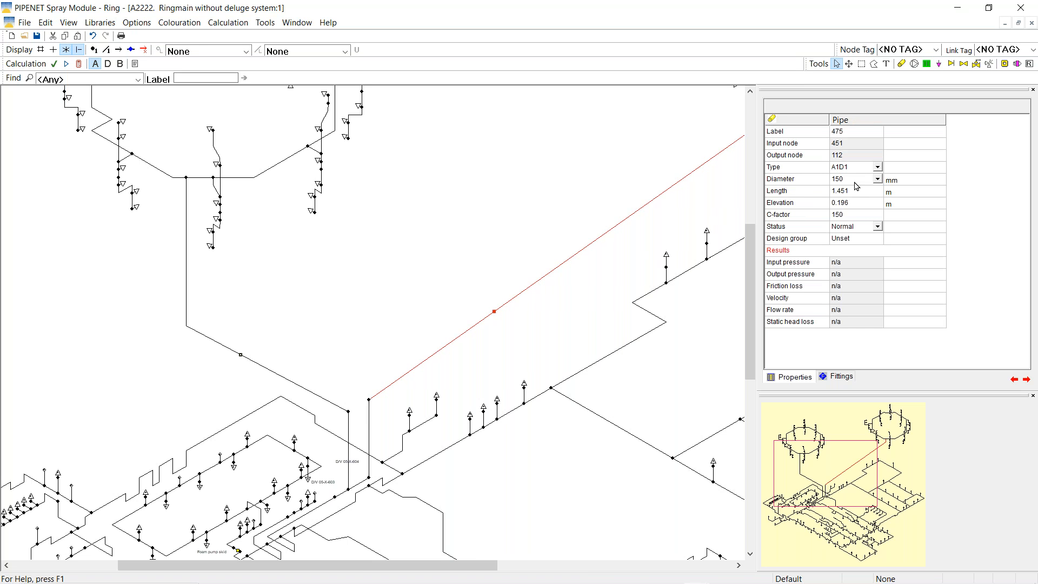
# Set orifice plate 2's pressure drop to 4.10763 bar
pyautogui.click(495, 312)
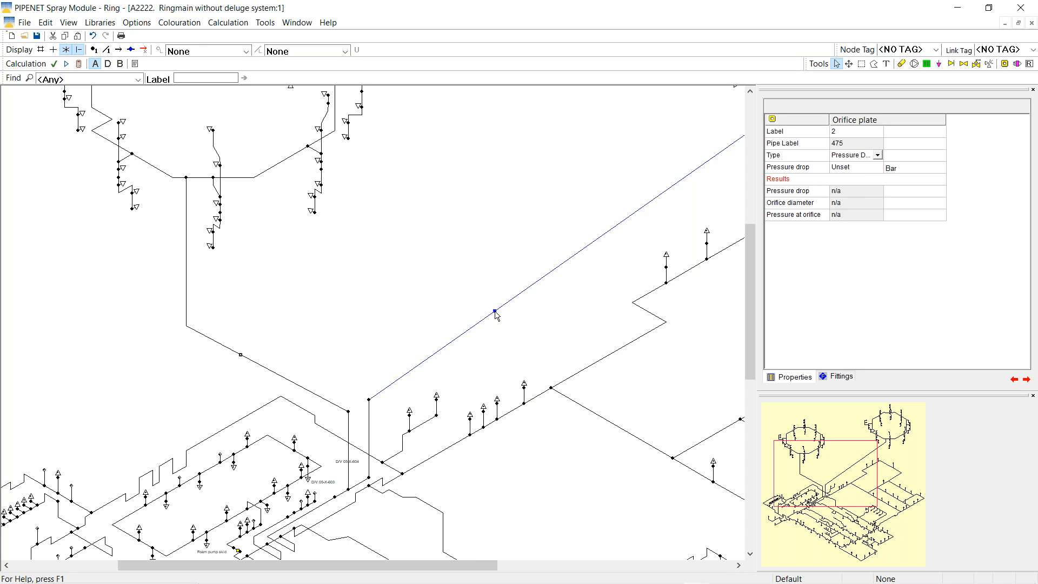
pyautogui.click(840, 169)
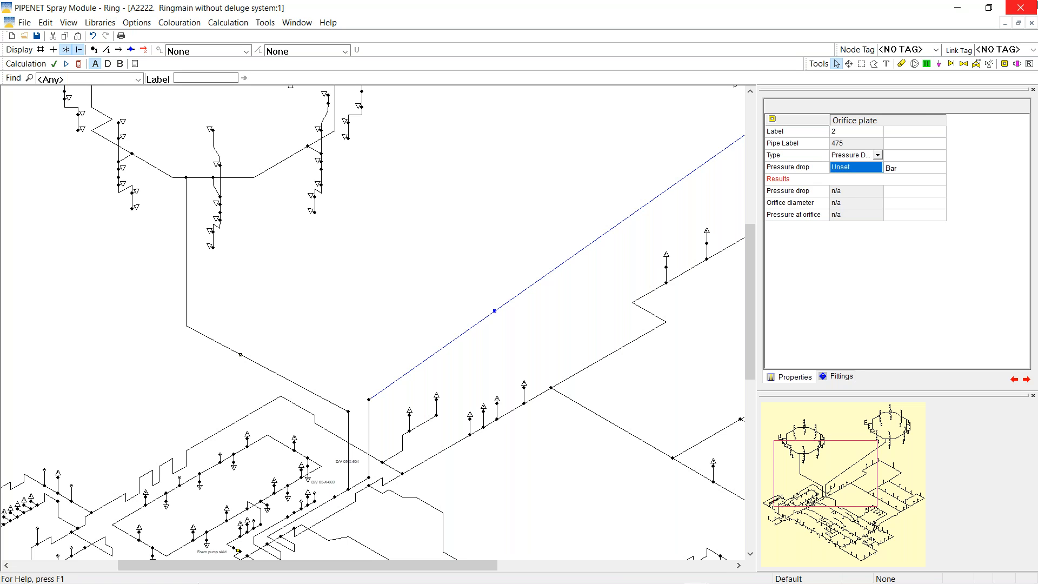
pyautogui.write('4.')
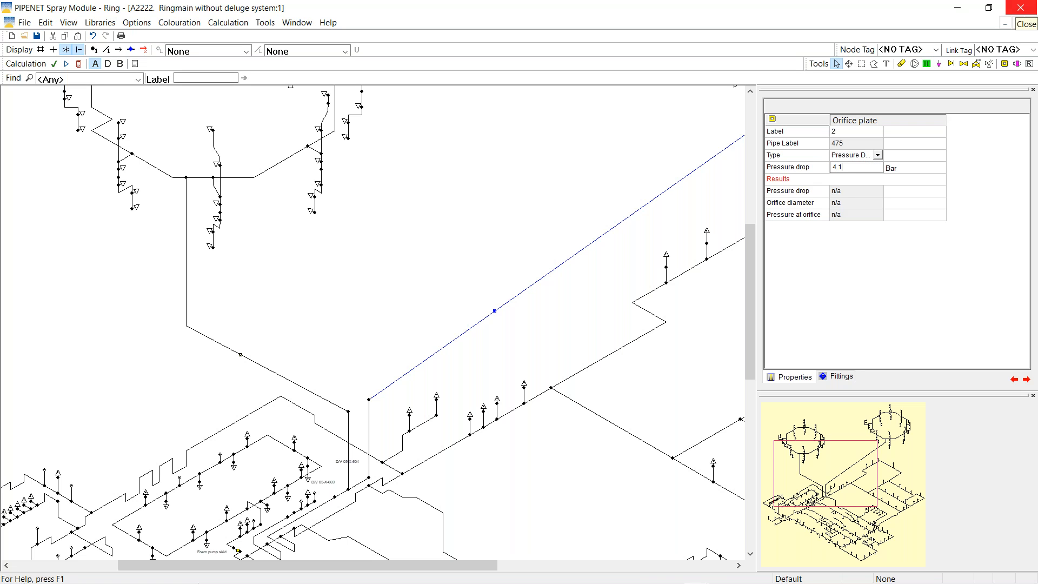
pyautogui.write('10763')
pyautogui.press('Return')
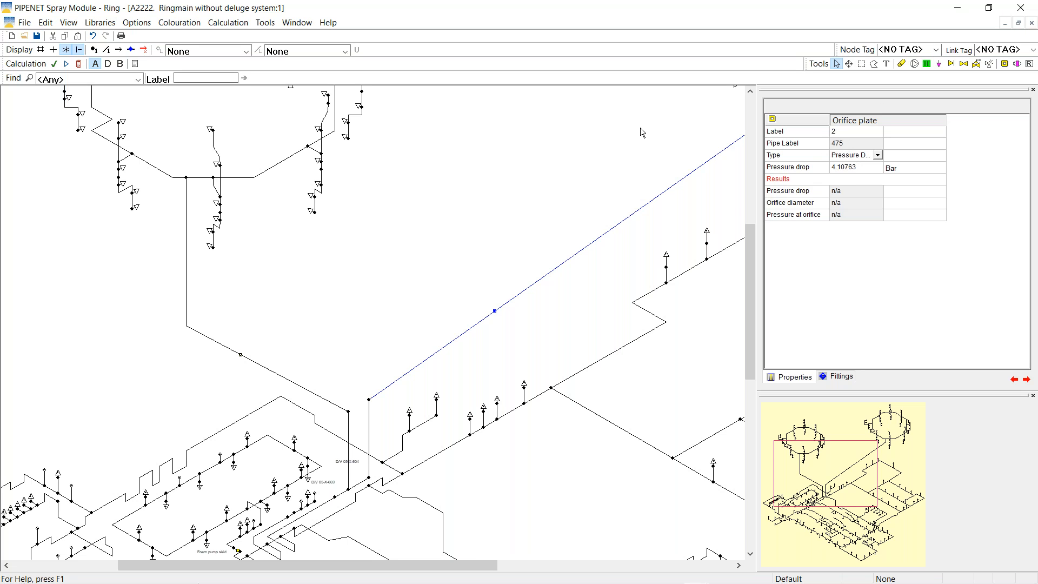
# Recalculate, label nozzles with % deviation, and check nozzle 41 (84.9 l/min, -0.164%)
pyautogui.click(79, 65)
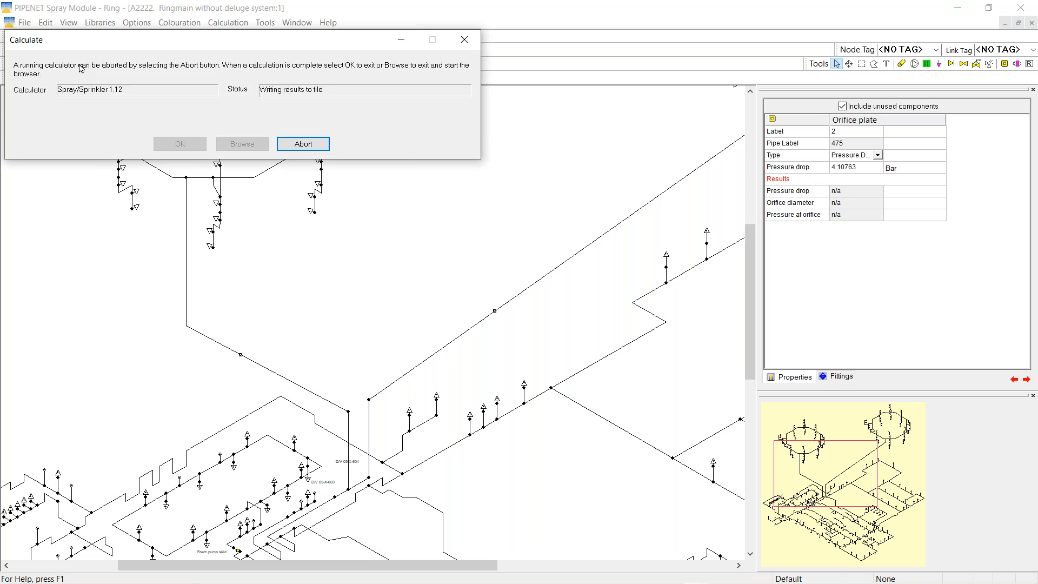
pyautogui.click(180, 144)
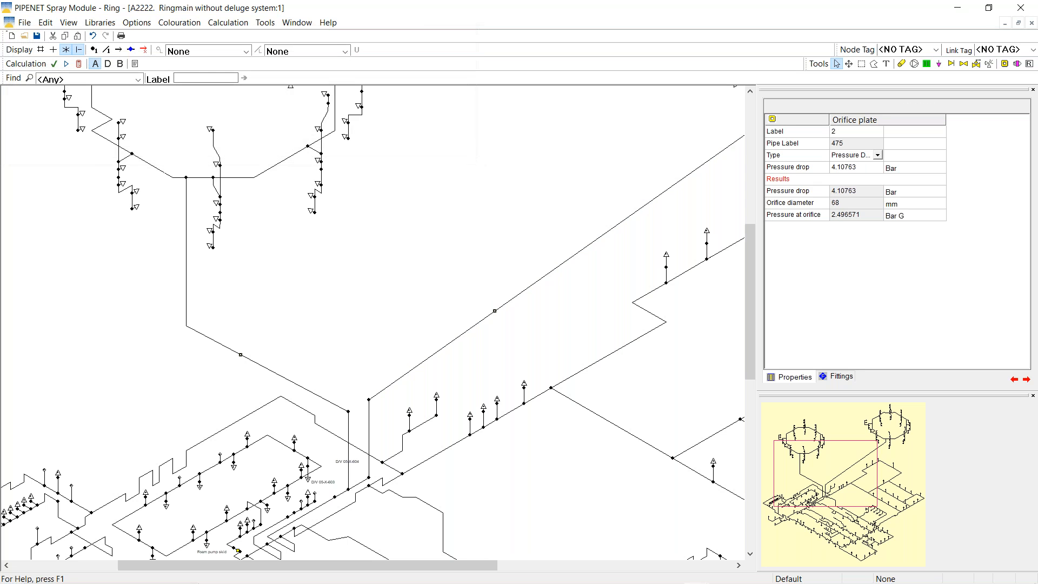
pyautogui.click(824, 468)
pyautogui.moveTo(825, 469); pyautogui.dragTo(819, 437)
pyautogui.click(344, 51)
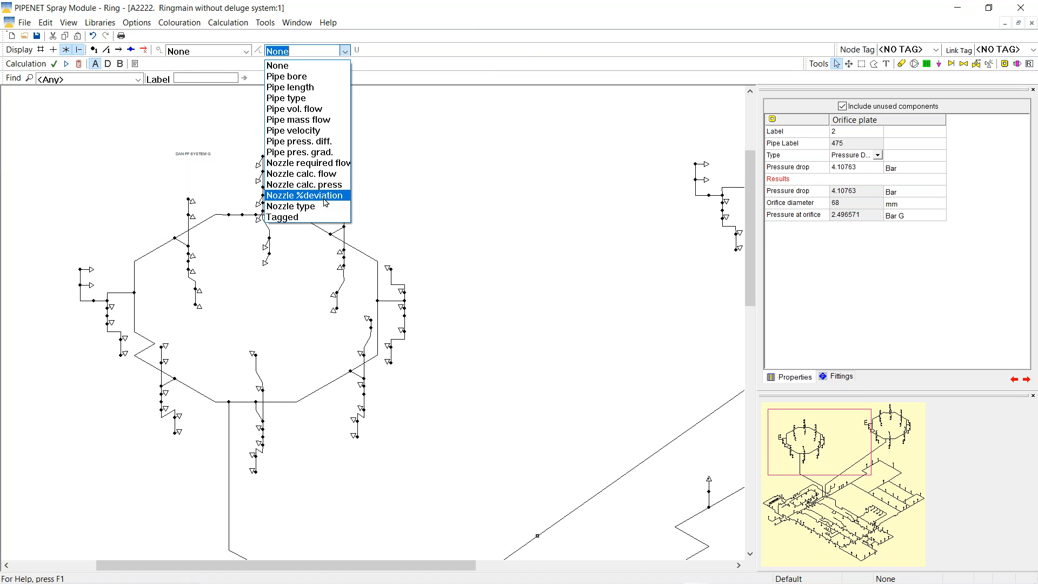
pyautogui.click(323, 195)
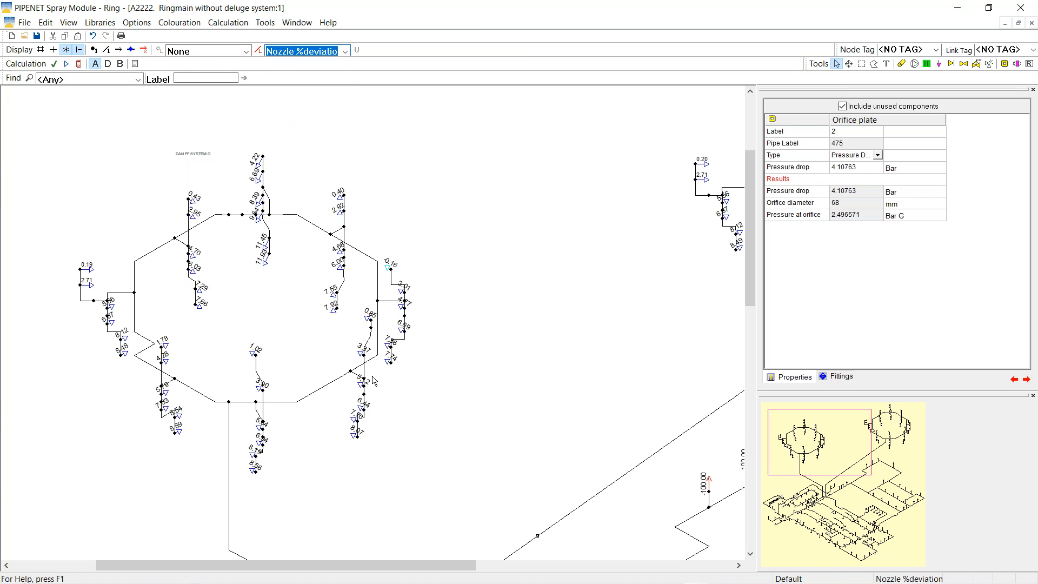
pyautogui.click(389, 269)
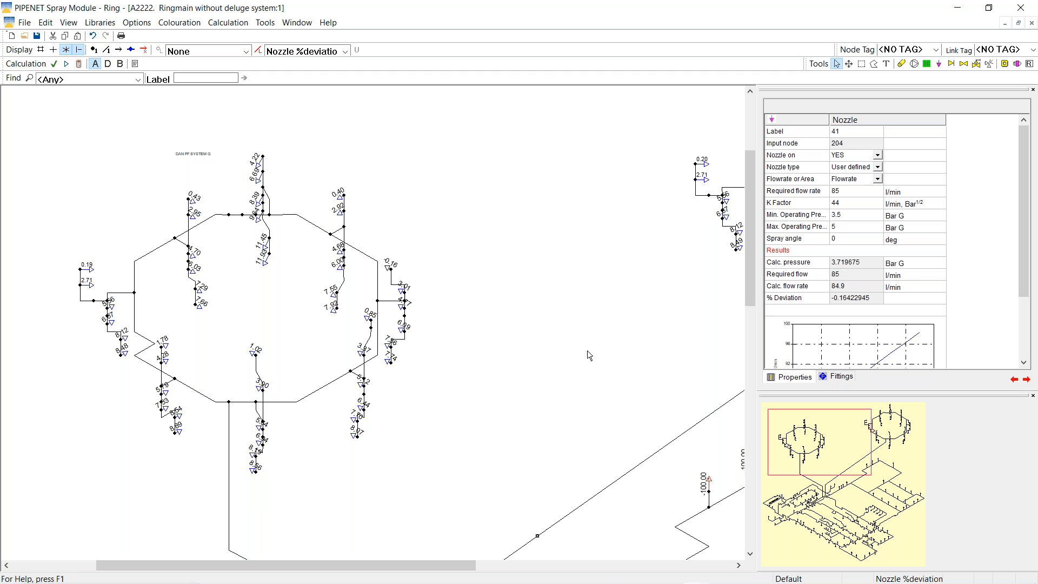
# Zoom the drawing to 75% and compare the nozzle's required flow with its calculated flow rate
pyautogui.rightClick(453, 301)
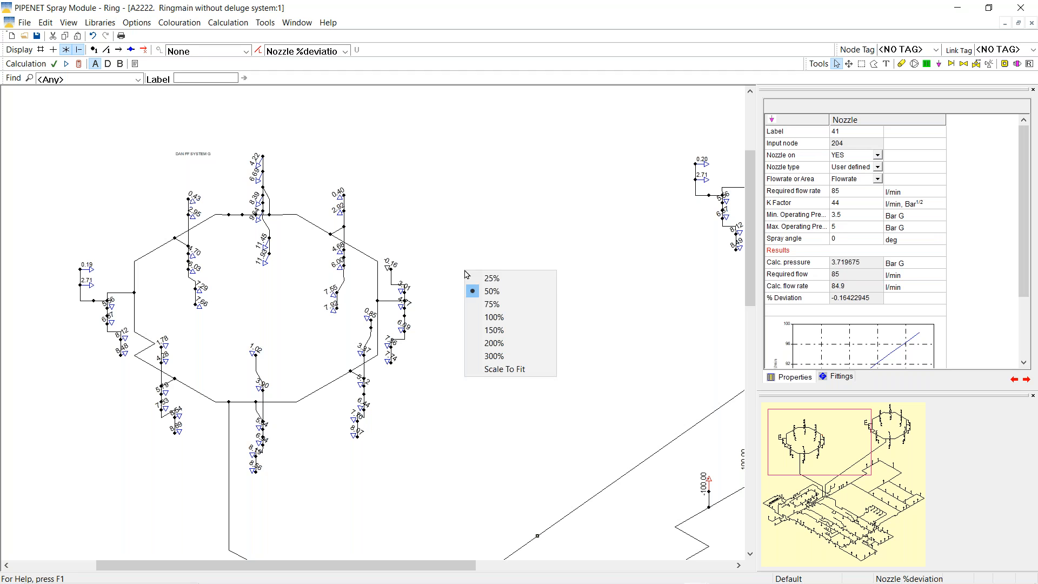
pyautogui.click(481, 303)
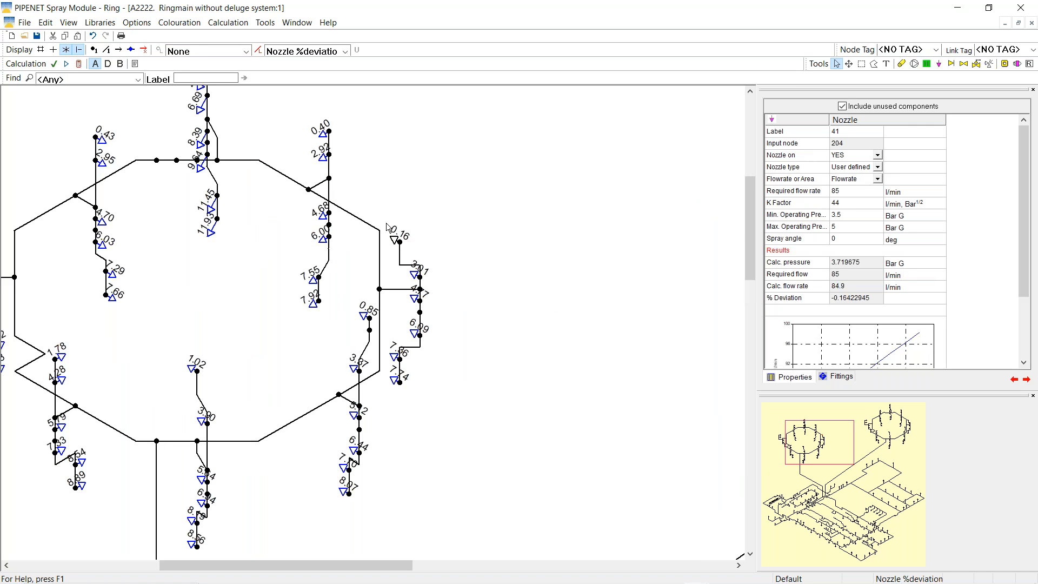
pyautogui.click(821, 278)
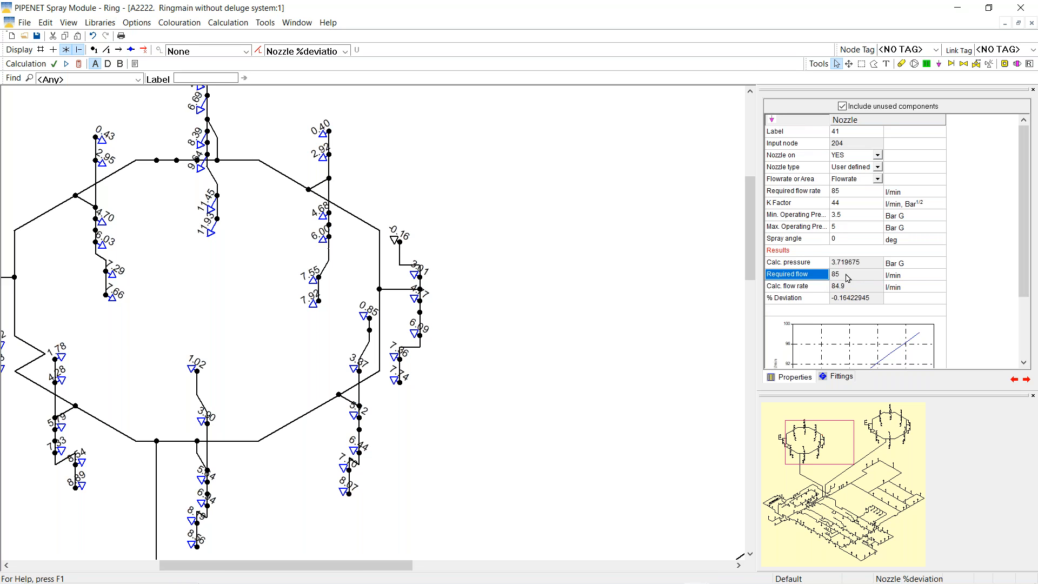
pyautogui.click(822, 291)
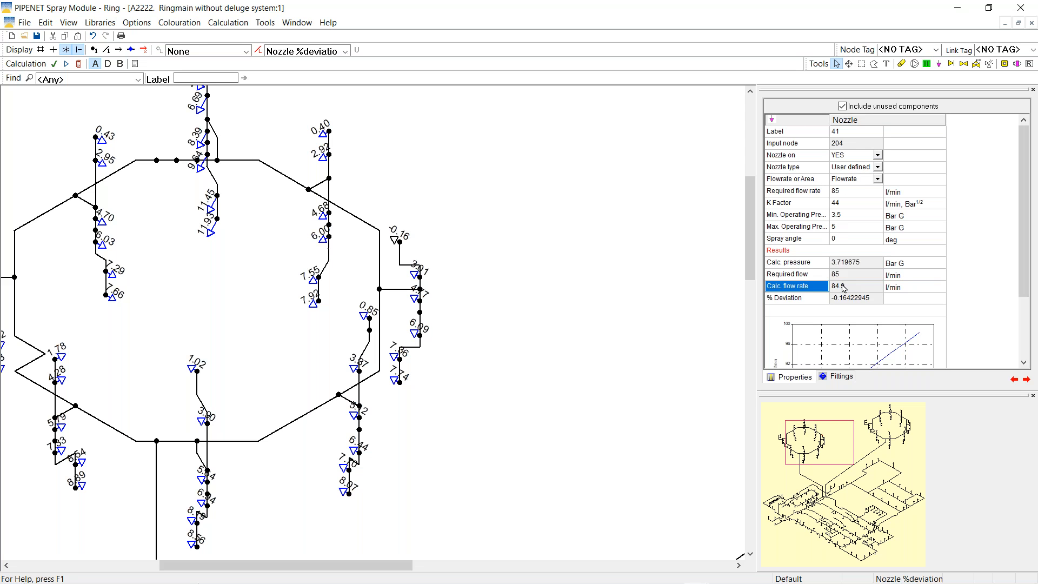
# Check nozzle 174 on the right ring (84.9 l/min, -0.163%), then select orifice plate 1 below
pyautogui.moveTo(843, 447); pyautogui.dragTo(914, 427)
pyautogui.click(533, 245)
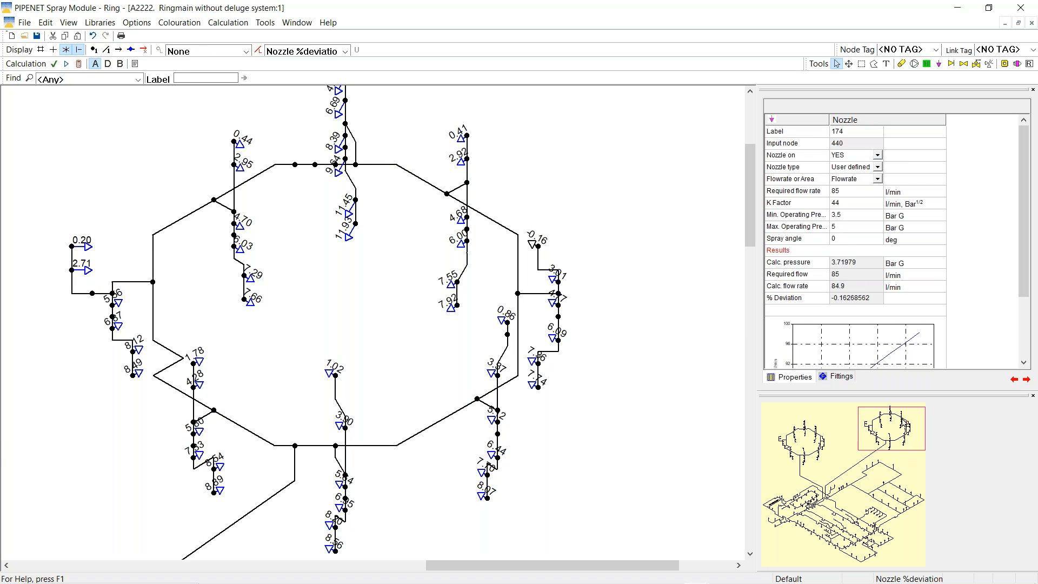
pyautogui.moveTo(909, 444); pyautogui.dragTo(843, 489)
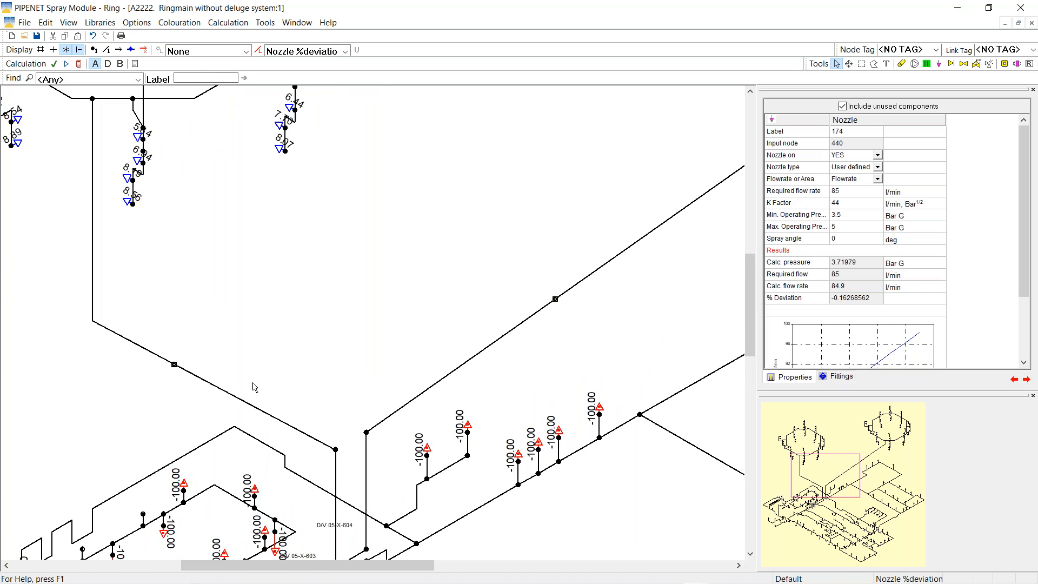
pyautogui.click(174, 364)
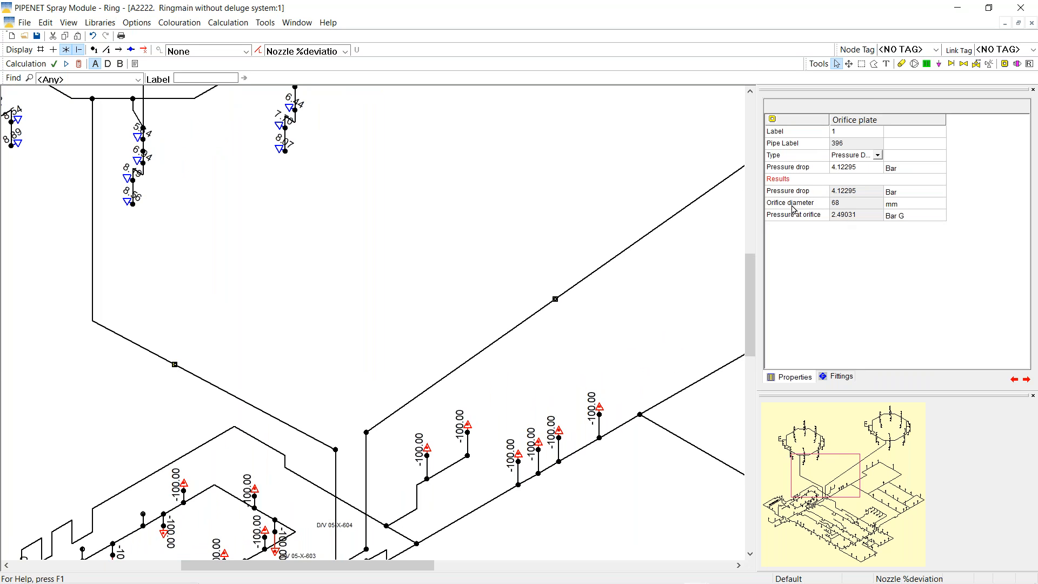
# Read orifice plate 1's 68 mm calculated diameter and 4.12295 bar drop on pipe 396
pyautogui.click(793, 208)
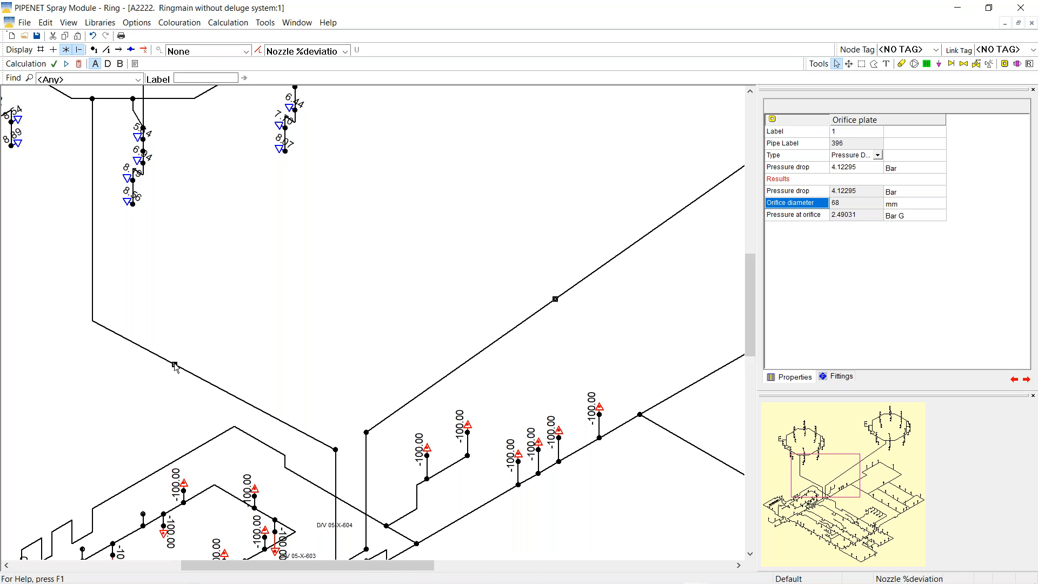
pyautogui.click(174, 365)
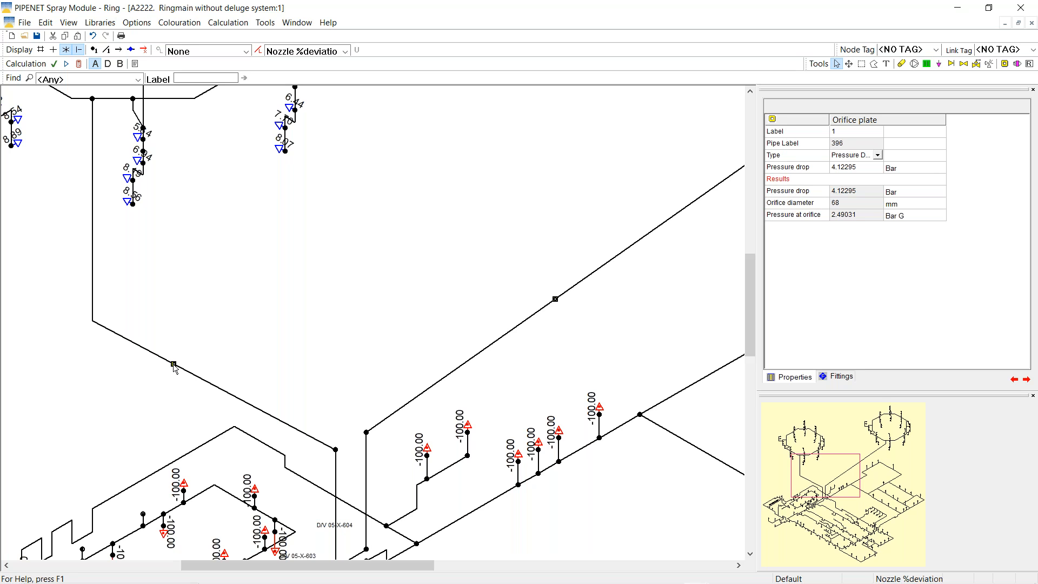
# Delete orifice plate 1 on pipe 396 and place a new one with a 4.12295 bar pressure drop
pyautogui.rightClick(174, 366)
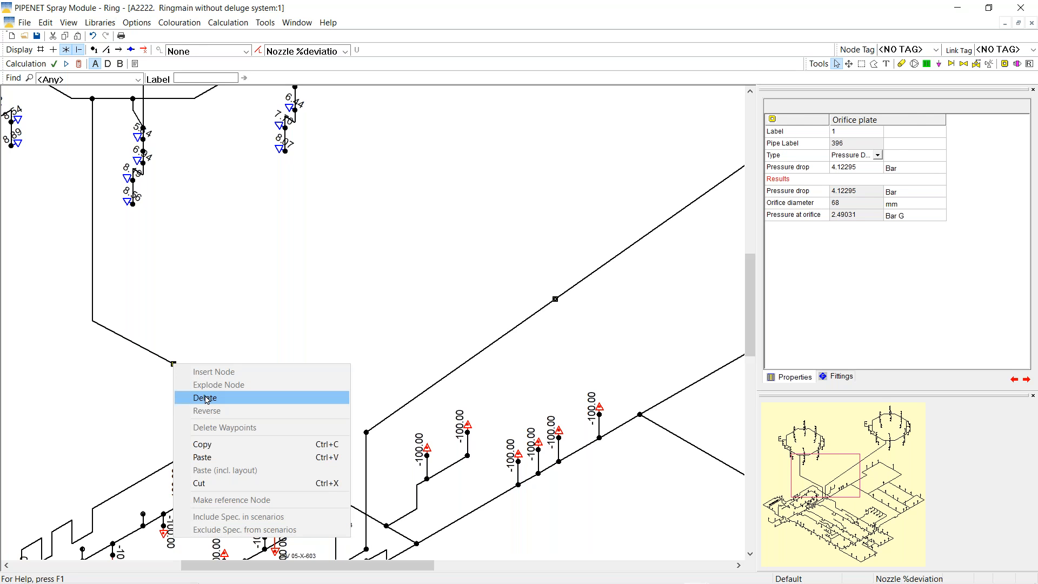
pyautogui.click(206, 399)
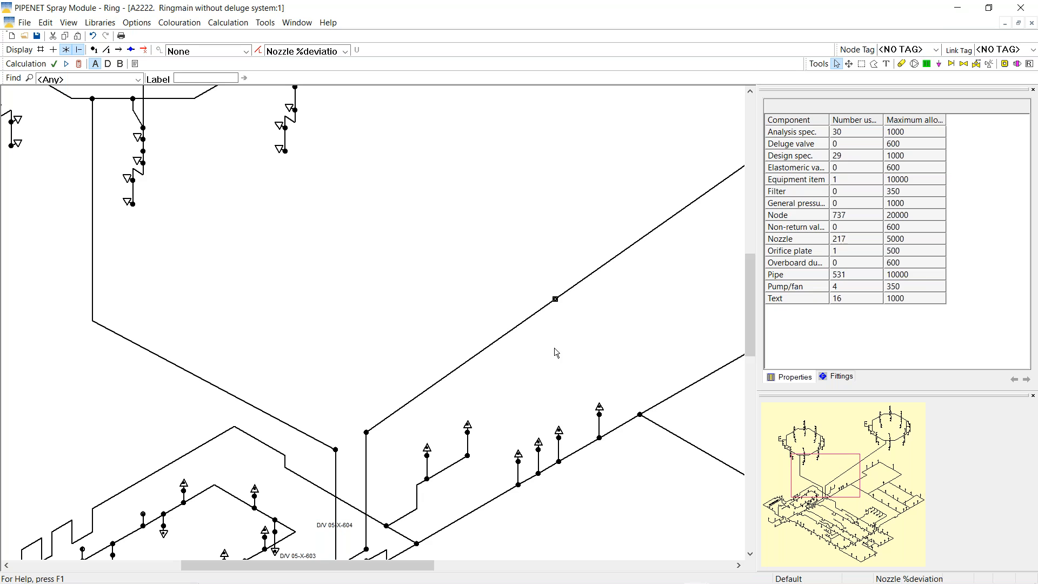
pyautogui.click(1004, 63)
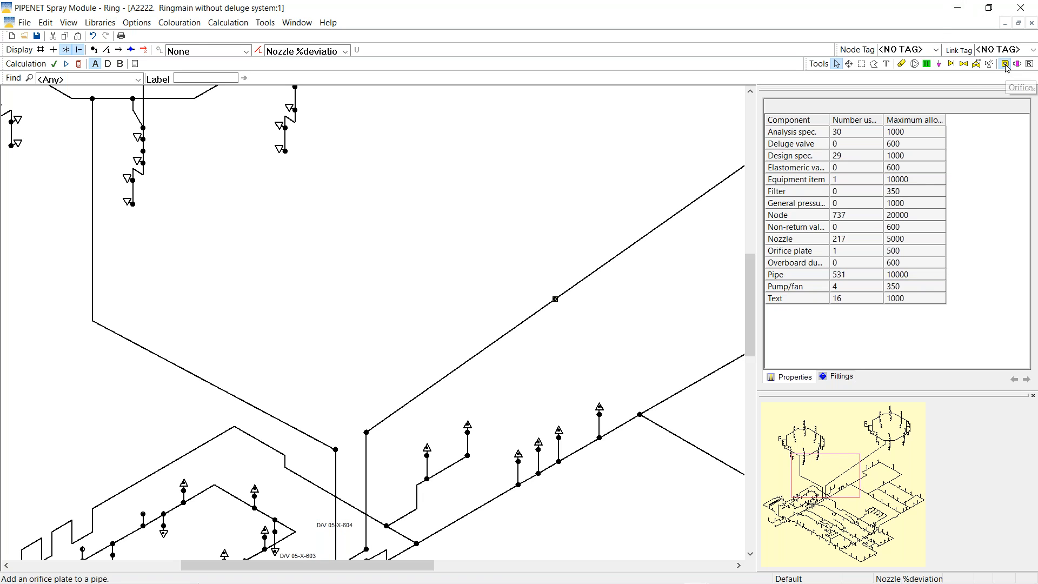
pyautogui.click(184, 370)
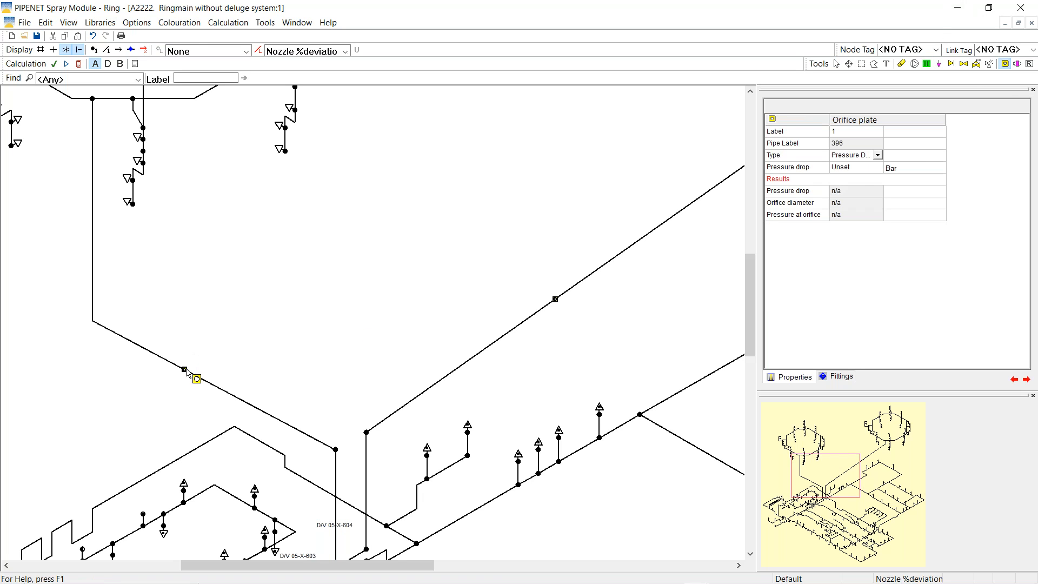
pyautogui.click(837, 168)
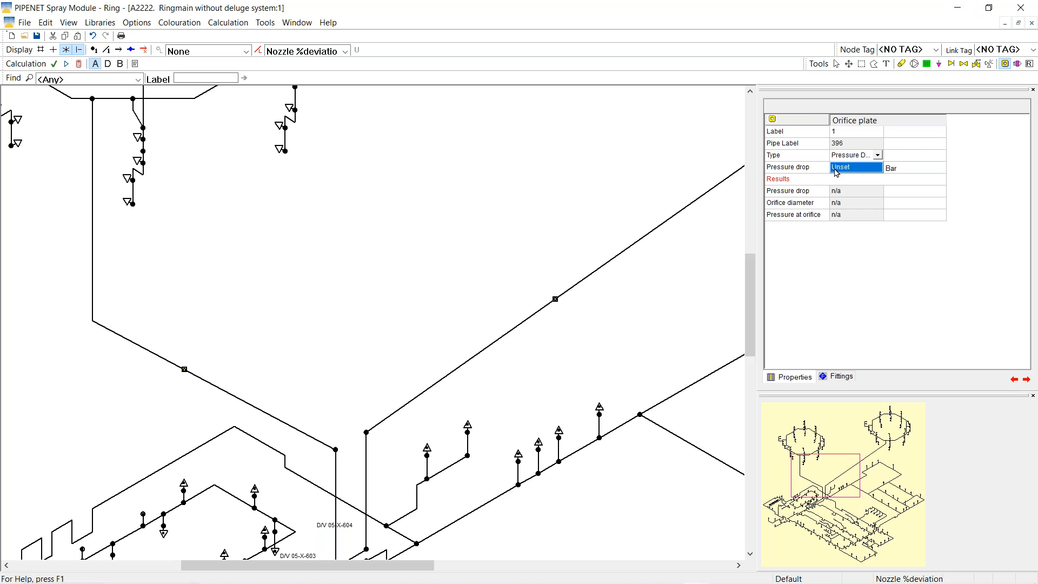
pyautogui.write('4.12295')
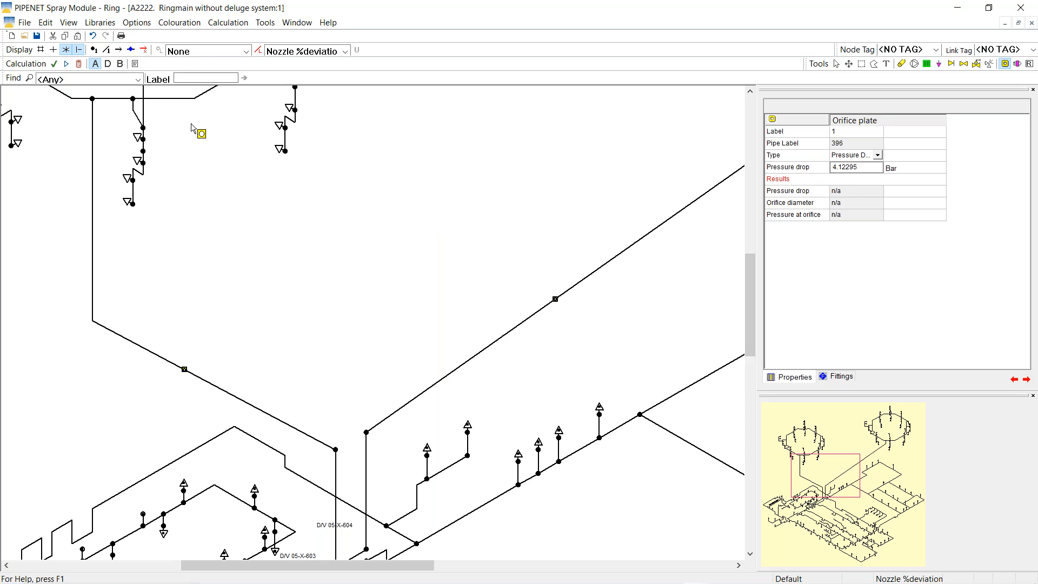
pyautogui.click(837, 64)
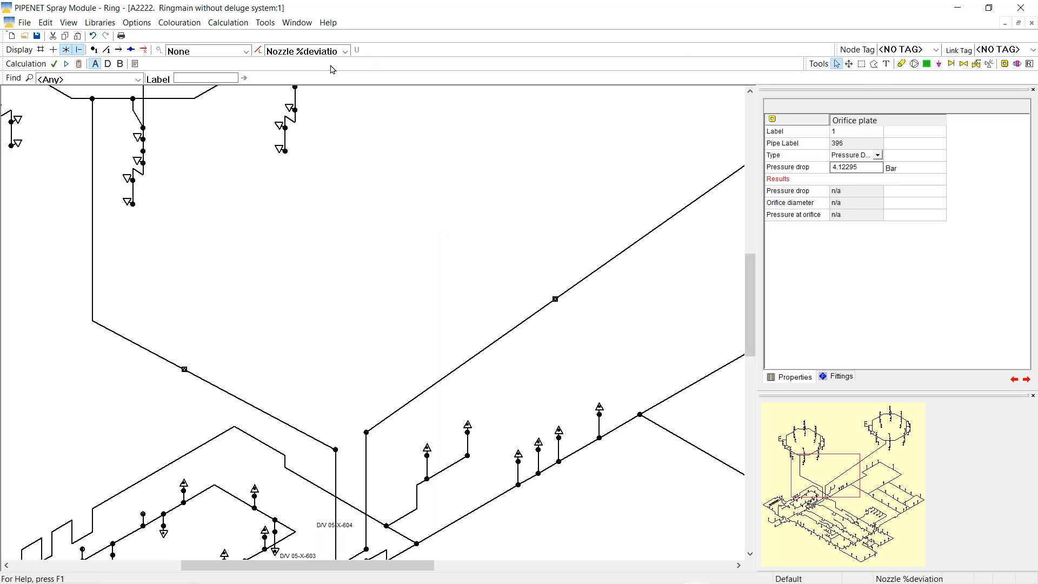
# Recalculate the network and pan over the rings to confirm the orifice shows 68 mm at 2.49031 bar G
pyautogui.click(80, 64)
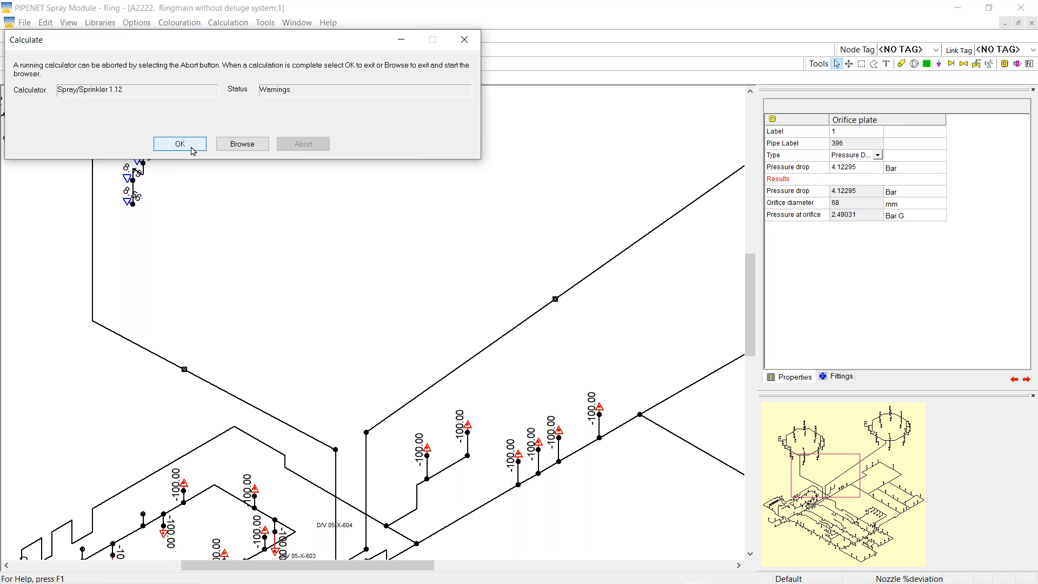
pyautogui.click(191, 145)
pyautogui.moveTo(842, 479); pyautogui.dragTo(832, 446)
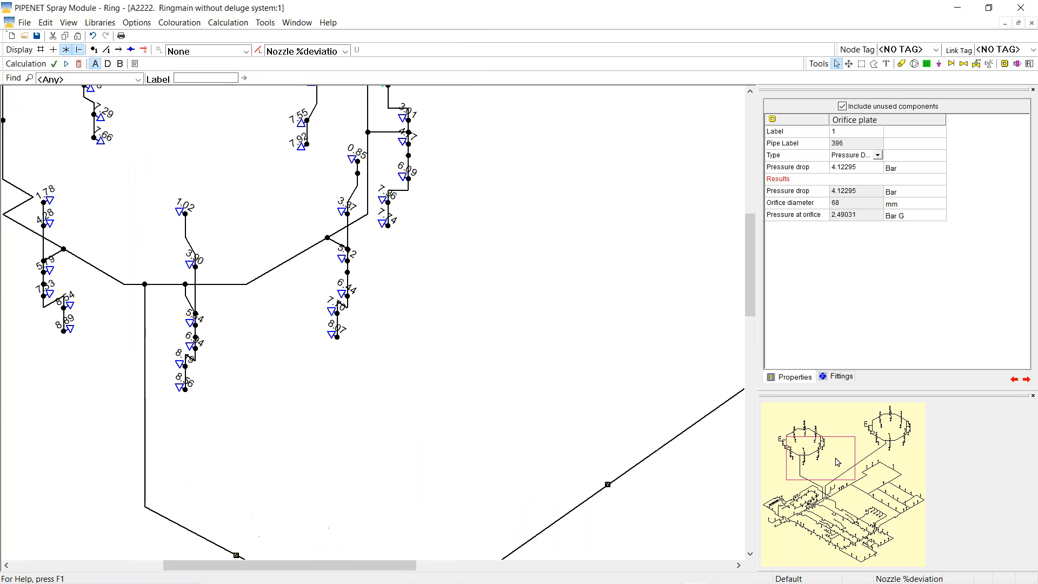
pyautogui.moveTo(838, 441); pyautogui.dragTo(851, 488)
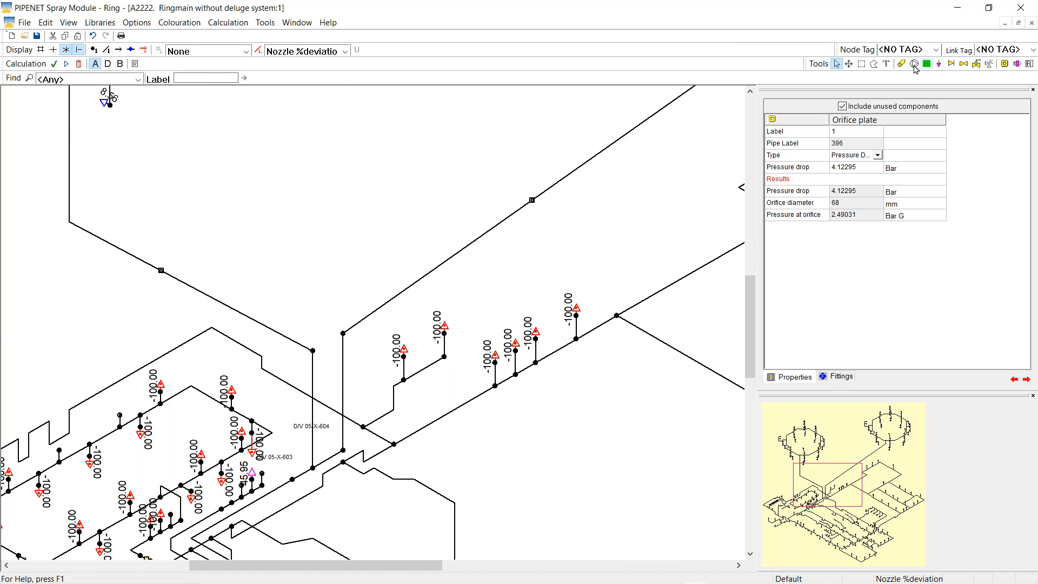
# Polygon-select the lower branch pipework area
pyautogui.click(875, 65)
pyautogui.click(357, 303)
pyautogui.click(375, 399)
pyautogui.click(503, 457)
pyautogui.click(627, 354)
pyautogui.click(603, 203)
pyautogui.click(358, 295)
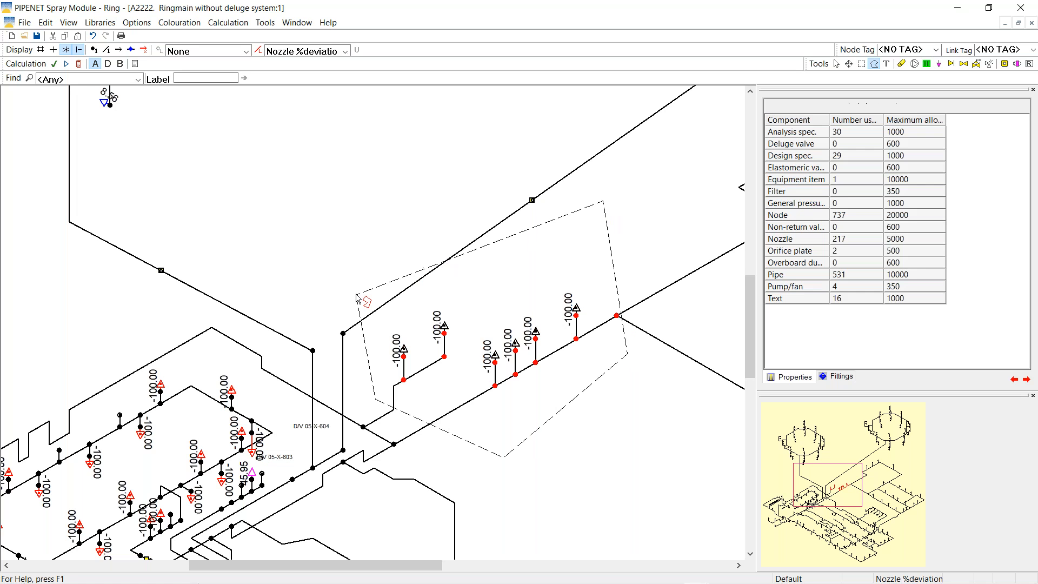
# Remove the nozzle labels from the drawing
pyautogui.click(346, 53)
pyautogui.click(313, 56)
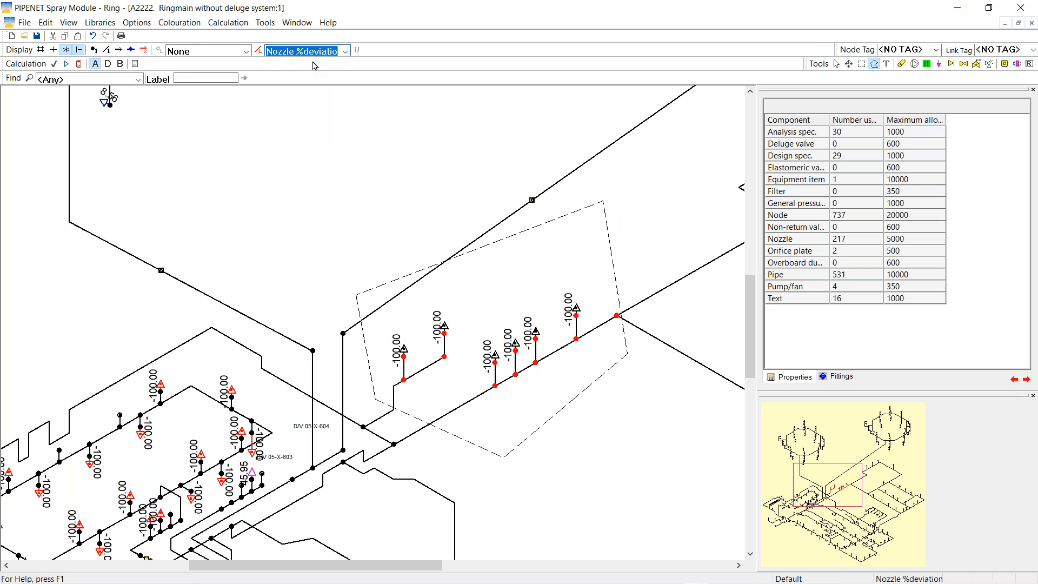
pyautogui.click(345, 52)
pyautogui.click(301, 66)
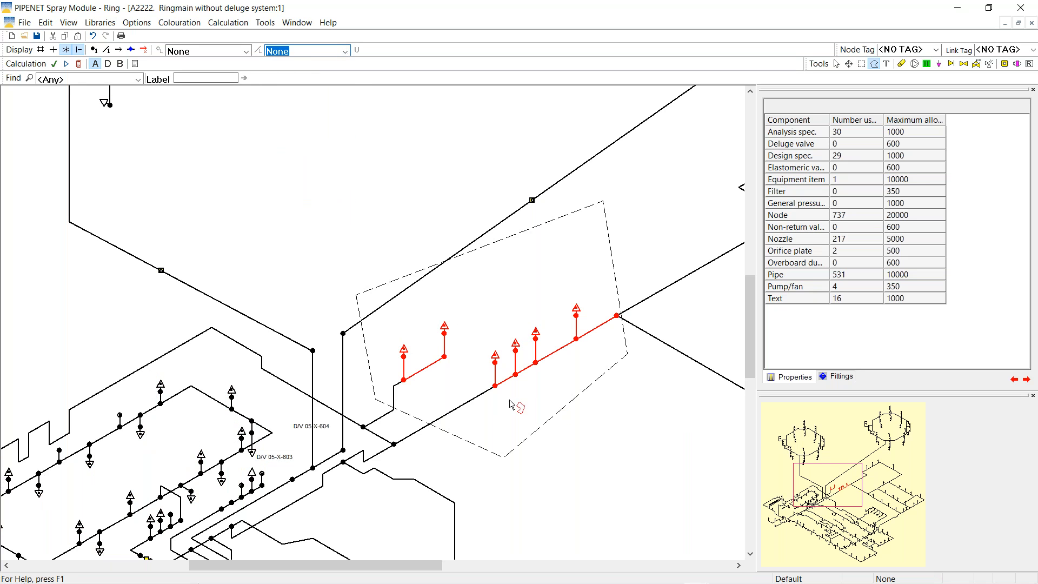
# Turn on the nozzles in the selected branch, pan to the upper-left ring and run the calculation
pyautogui.rightClick(514, 259)
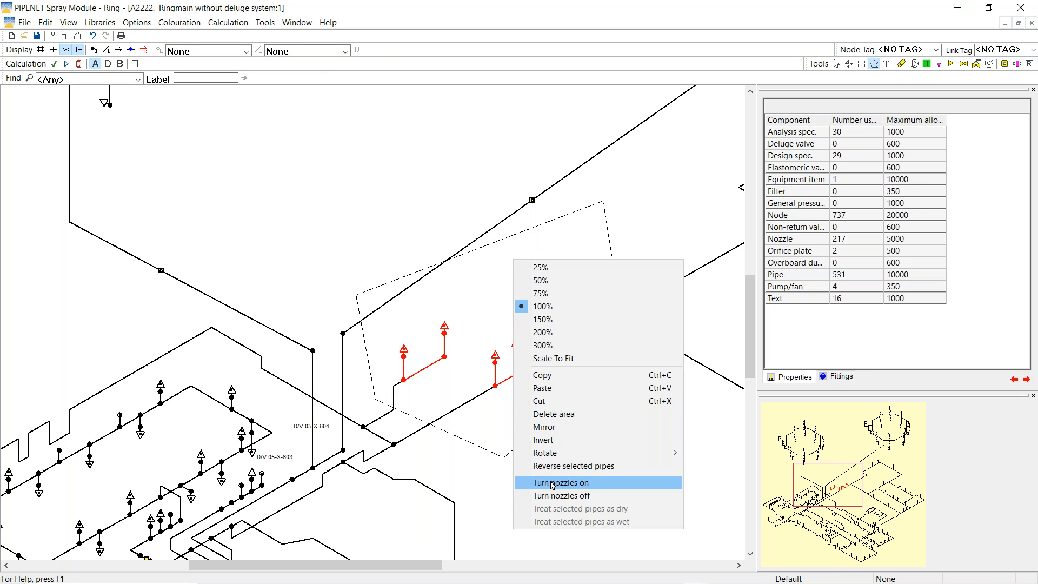
pyautogui.click(553, 484)
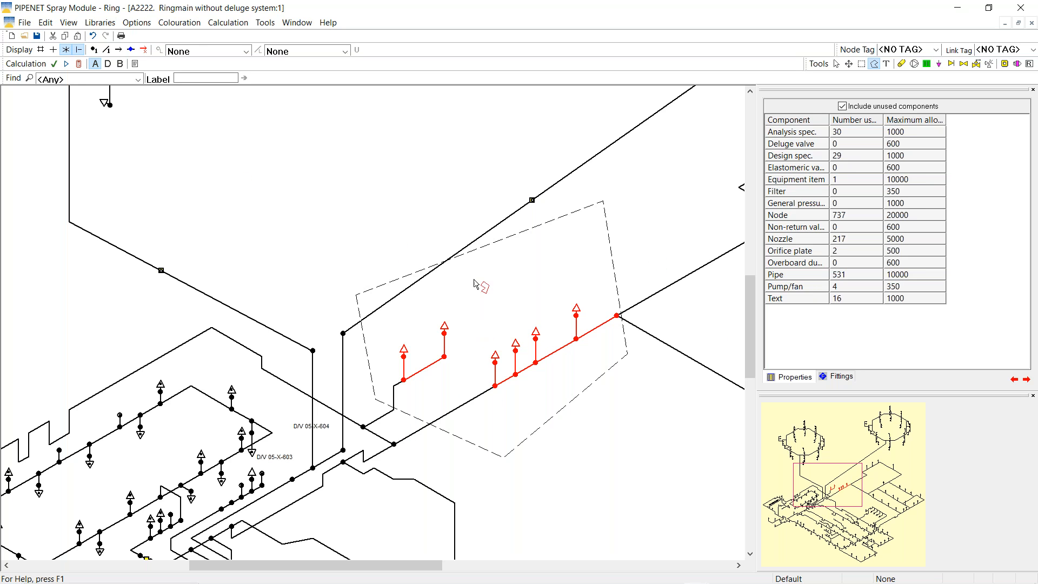
pyautogui.click(837, 64)
pyautogui.moveTo(841, 476); pyautogui.dragTo(823, 438)
pyautogui.click(79, 64)
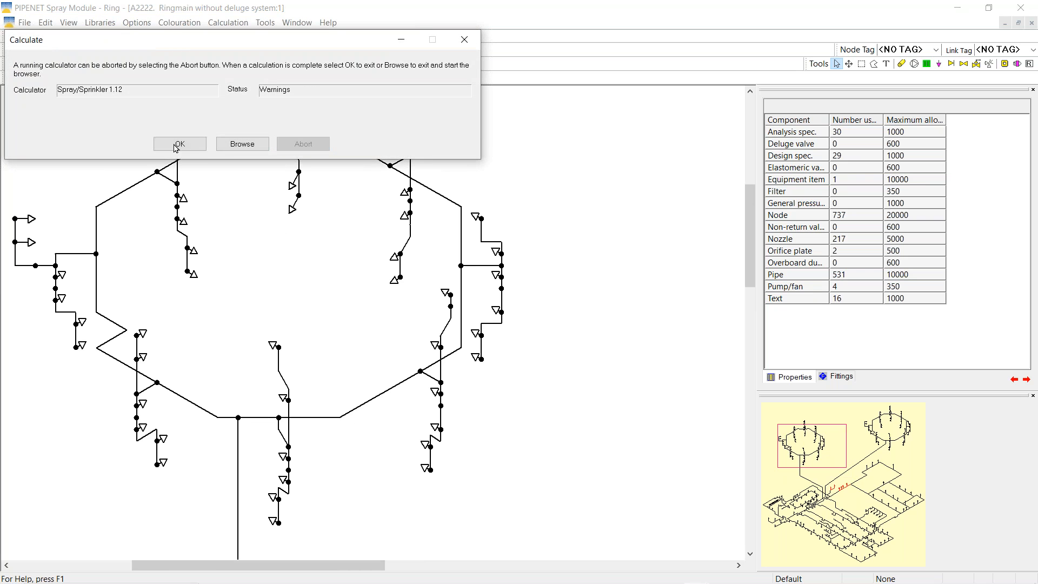
# Close the finished calculation and label the nozzles with Nozzle %deviation (about -10.15 to 2.04)
pyautogui.click(179, 144)
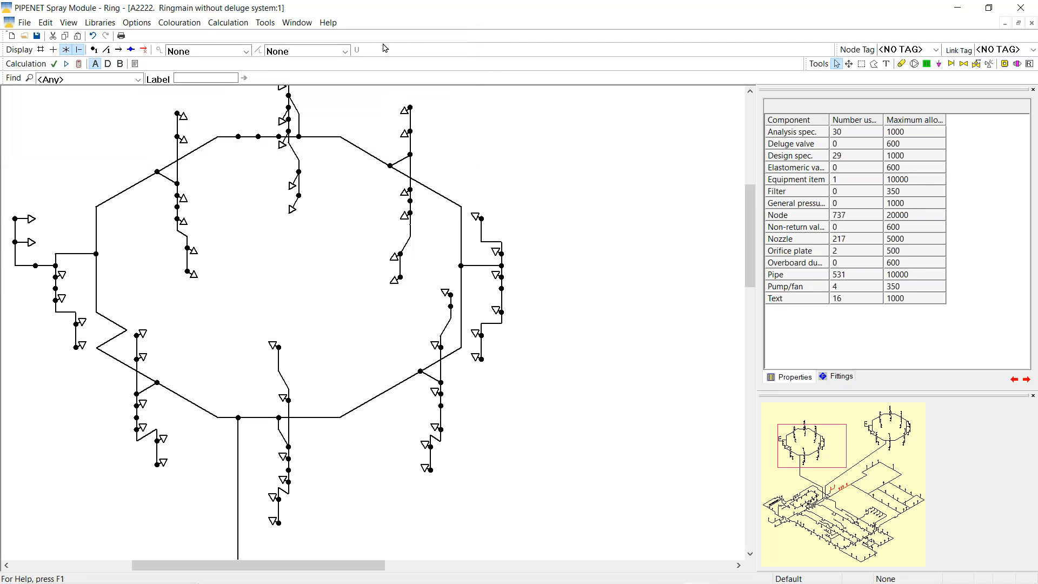
pyautogui.click(345, 52)
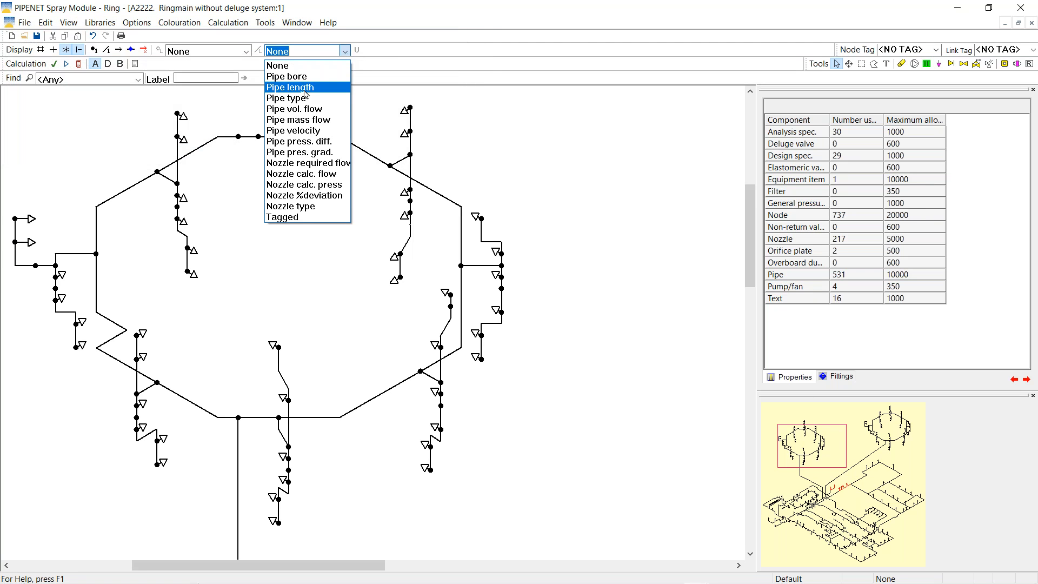
pyautogui.click(314, 199)
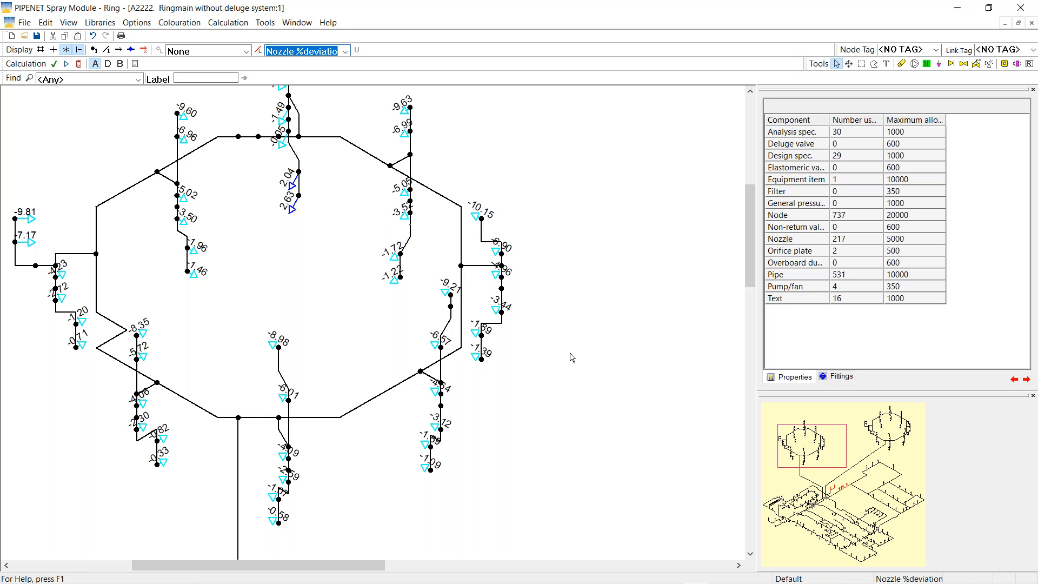
# Zoom out to 50%, pan down to the lower pipework and set the link labels to None
pyautogui.rightClick(595, 366)
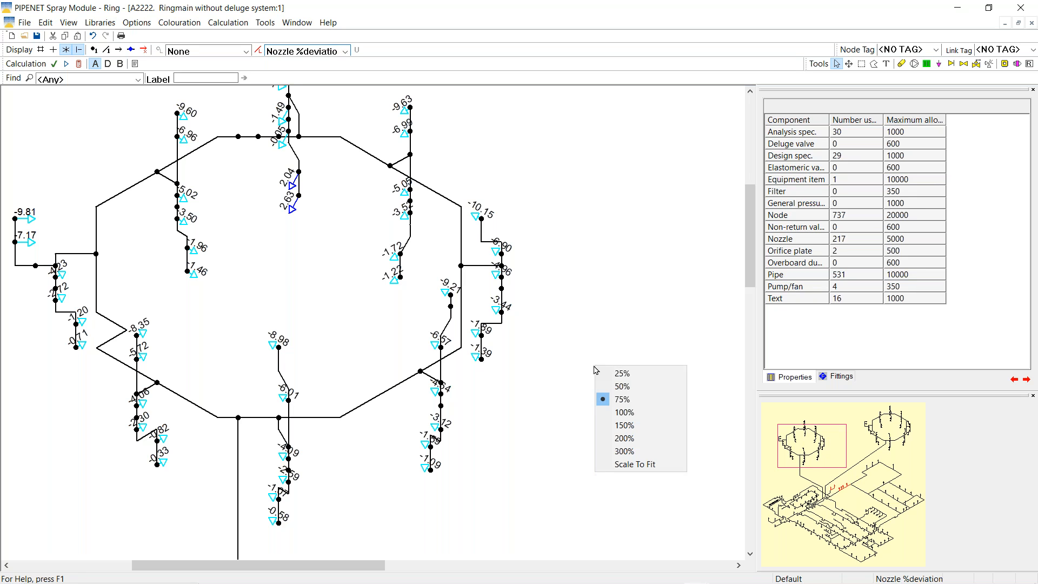
pyautogui.click(618, 401)
pyautogui.rightClick(569, 368)
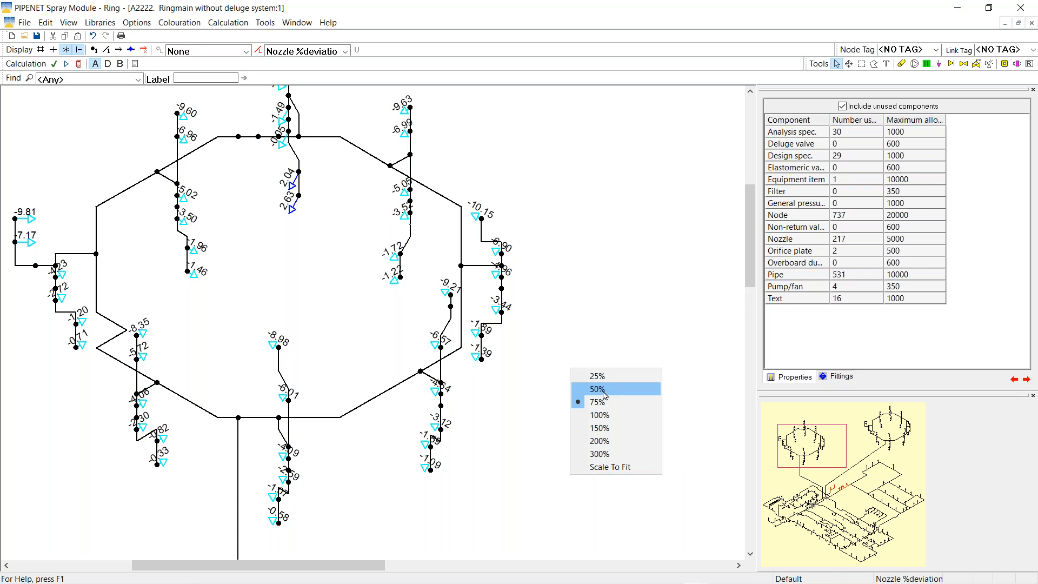
pyautogui.click(604, 388)
pyautogui.moveTo(836, 447); pyautogui.dragTo(845, 489)
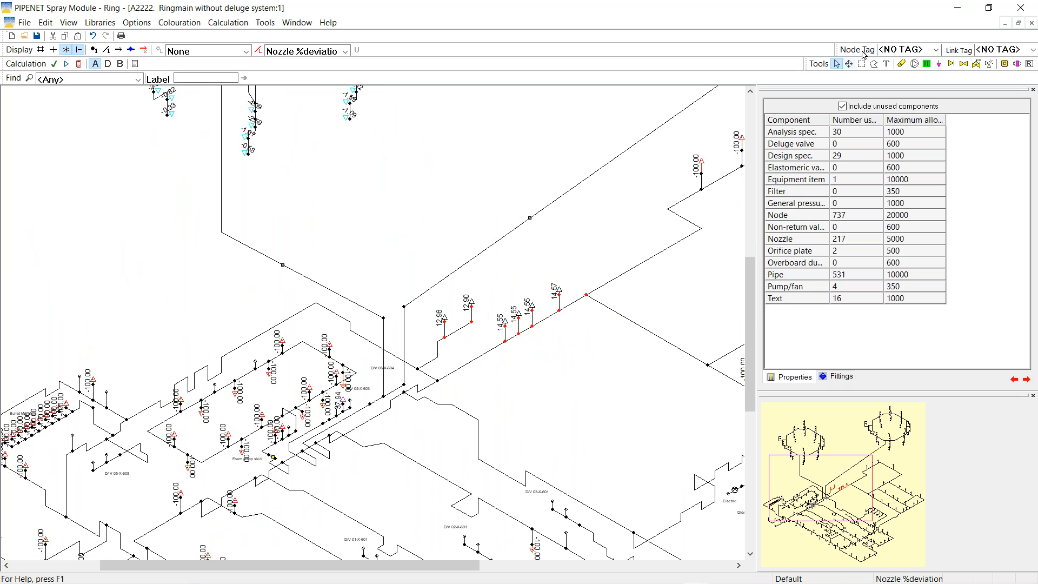
pyautogui.click(874, 63)
pyautogui.click(345, 51)
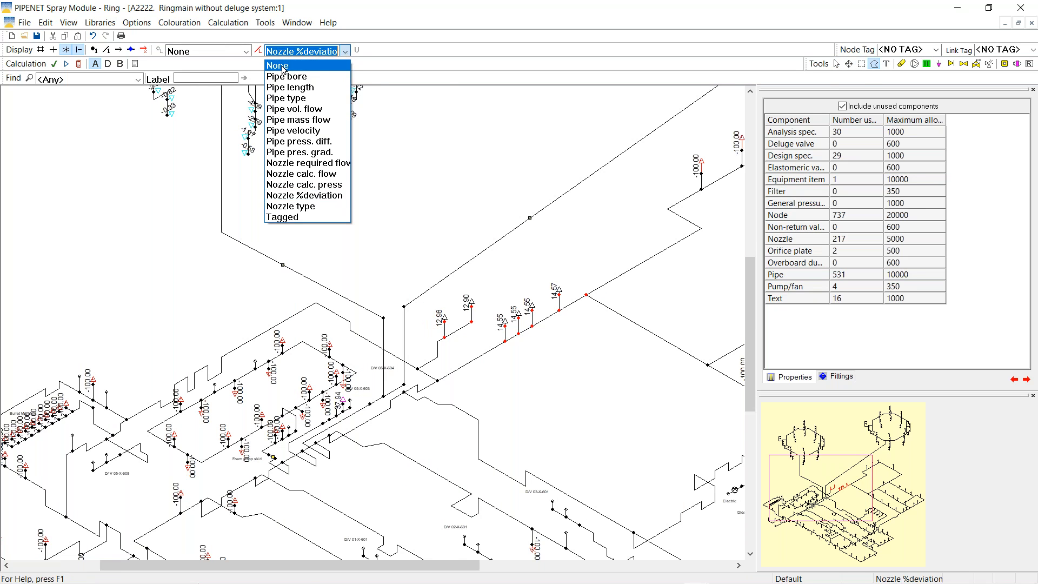
pyautogui.click(282, 66)
# Outline the red deluge branch and turn its nozzles off
pyautogui.click(419, 323)
pyautogui.click(420, 365)
pyautogui.click(538, 385)
pyautogui.click(629, 246)
pyautogui.click(502, 261)
pyautogui.click(422, 320)
pyautogui.rightClick(528, 276)
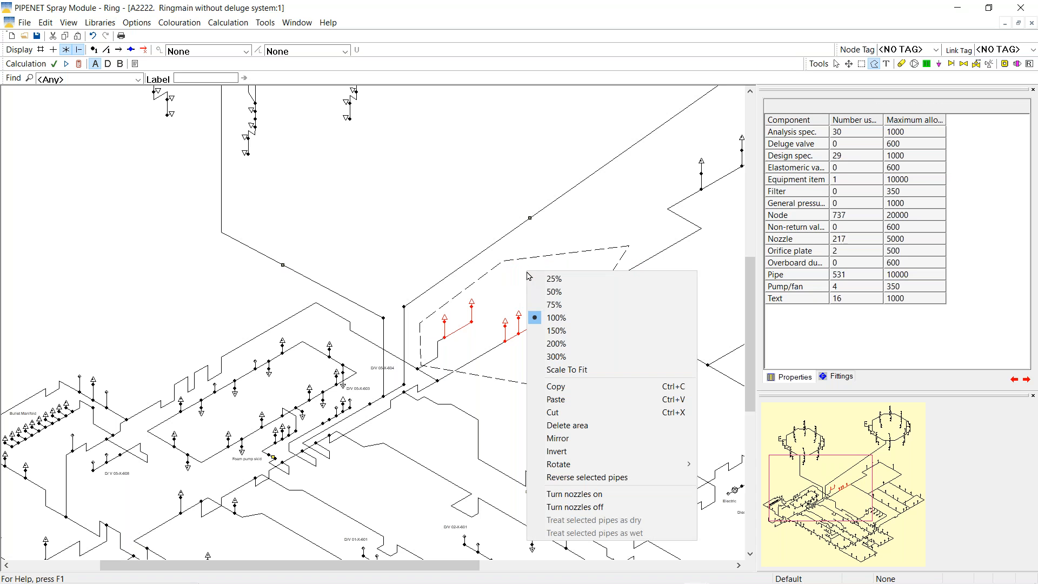
pyautogui.click(581, 509)
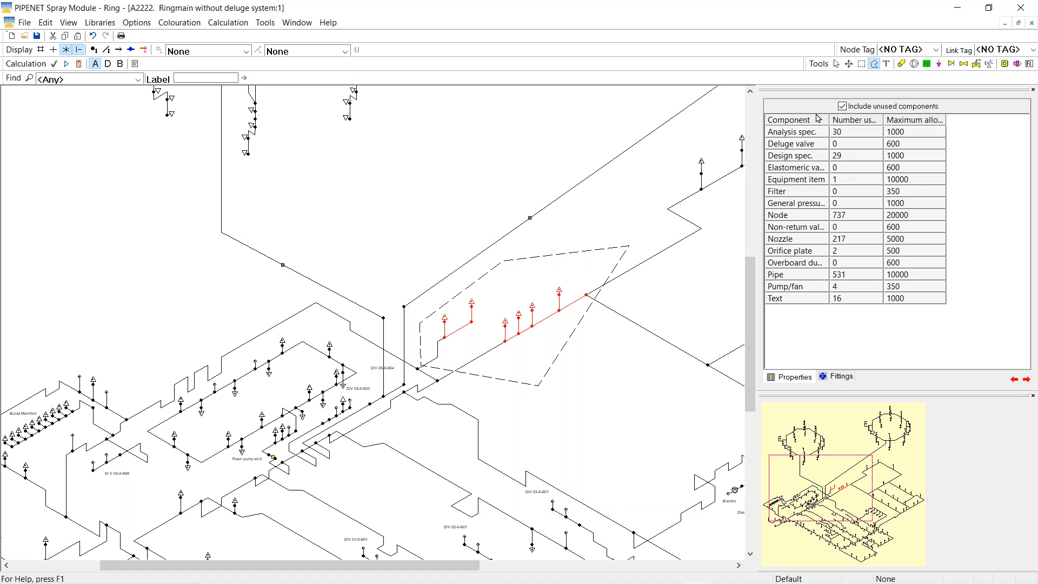
pyautogui.click(836, 64)
# Delete both orifice plates
pyautogui.rightClick(282, 265)
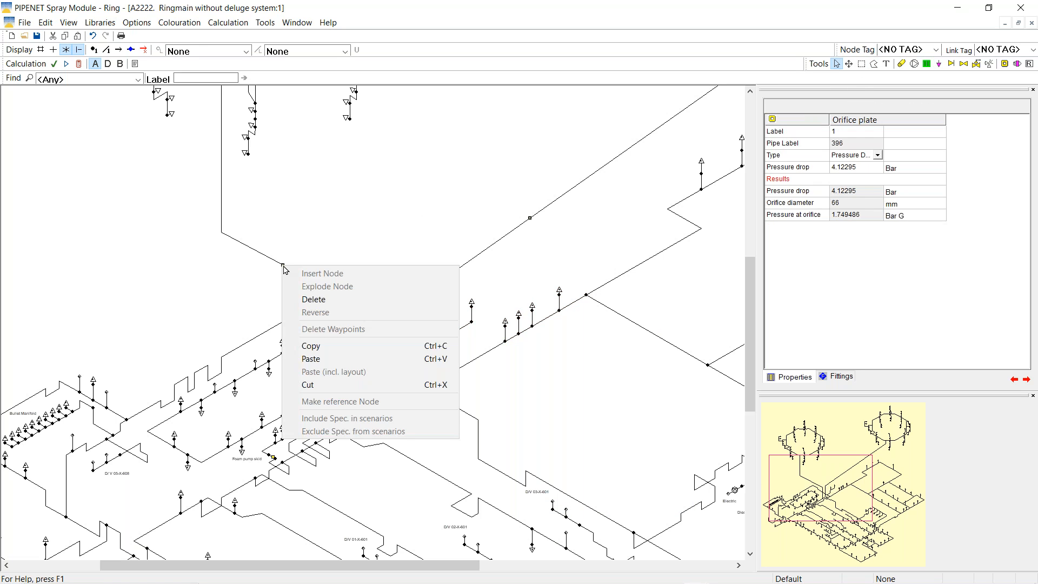
pyautogui.click(331, 301)
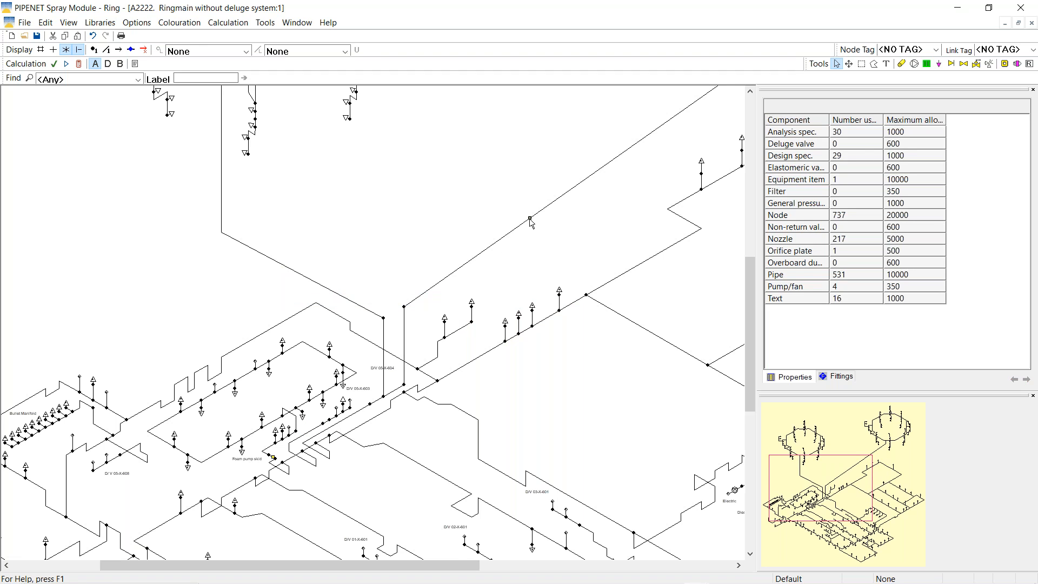
pyautogui.rightClick(530, 219)
pyautogui.click(567, 252)
# Add a node on pipe 396, explode the riser junction node and move node 101 aside
pyautogui.rightClick(351, 302)
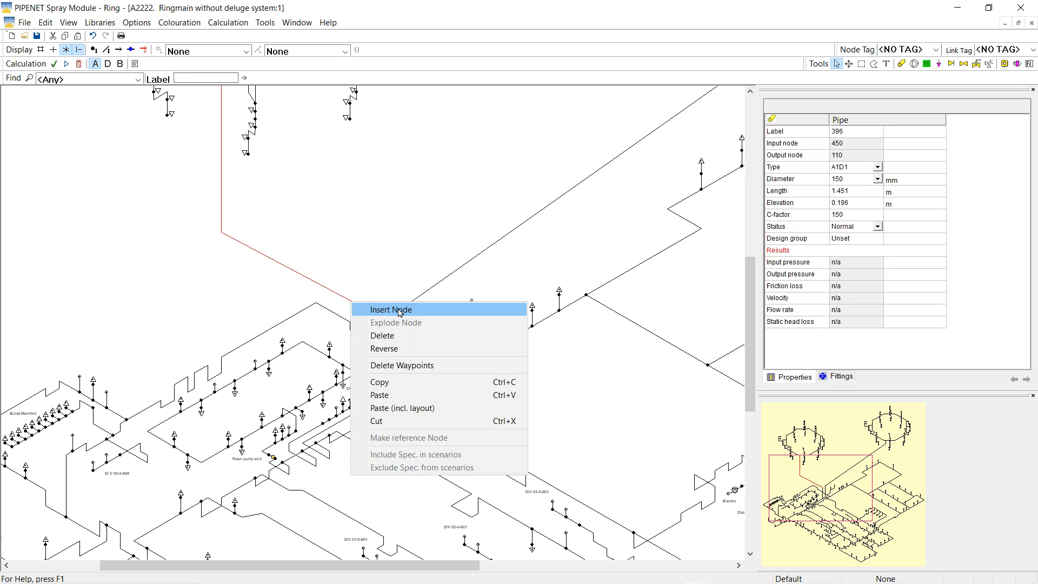
pyautogui.click(399, 209)
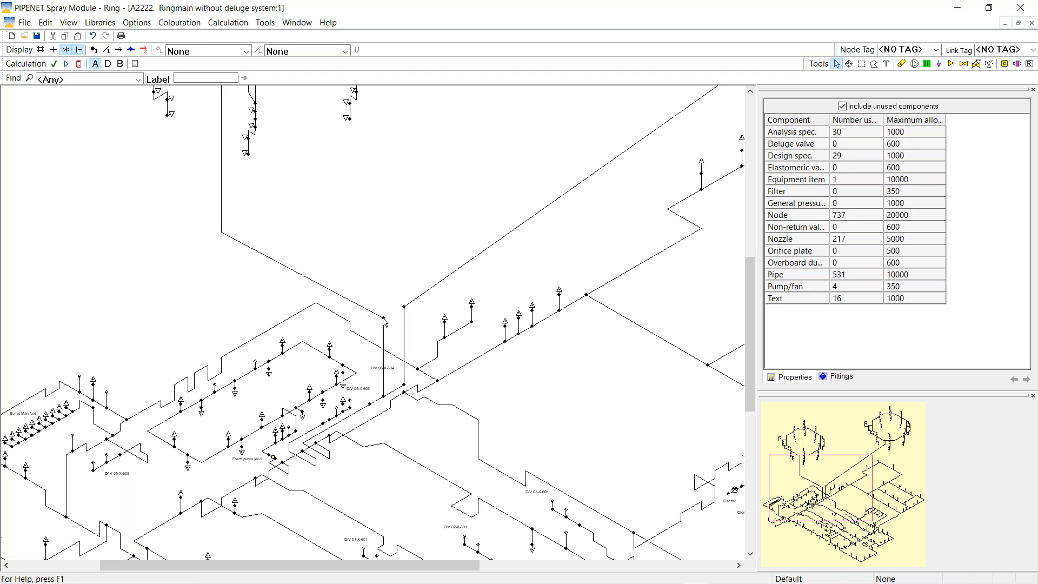
pyautogui.rightClick(385, 322)
pyautogui.click(427, 336)
pyautogui.moveTo(376, 314); pyautogui.dragTo(356, 304)
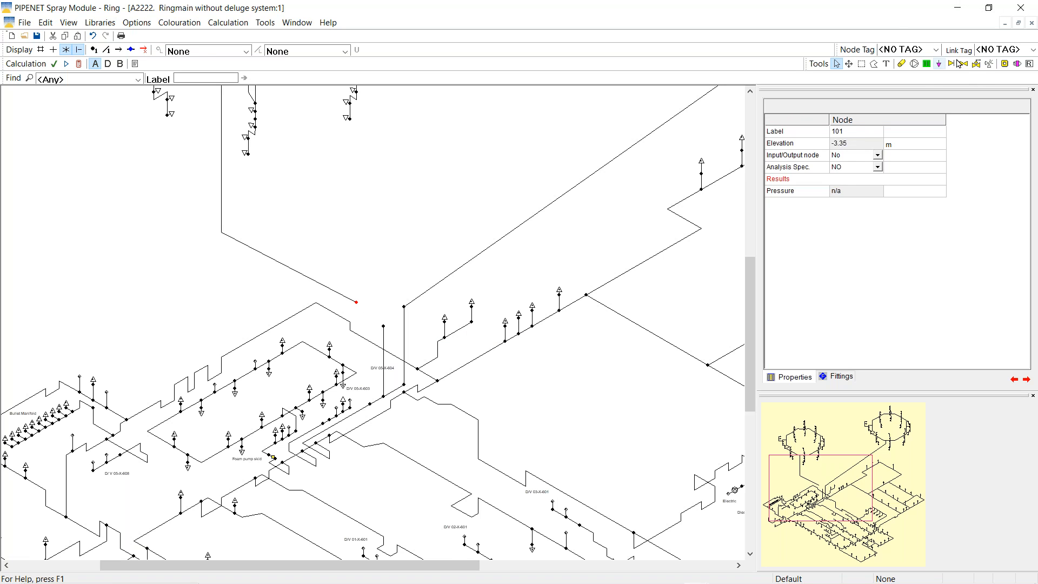
# Place an elastomeric valve from node 101, then explode node 451 and add a second valve to node 104
pyautogui.click(977, 64)
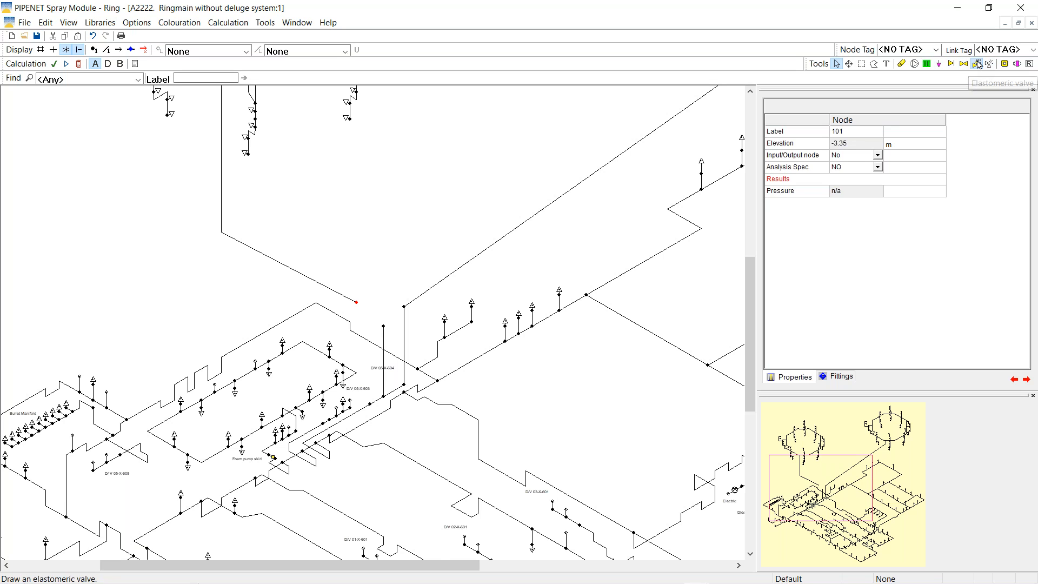
pyautogui.click(384, 326)
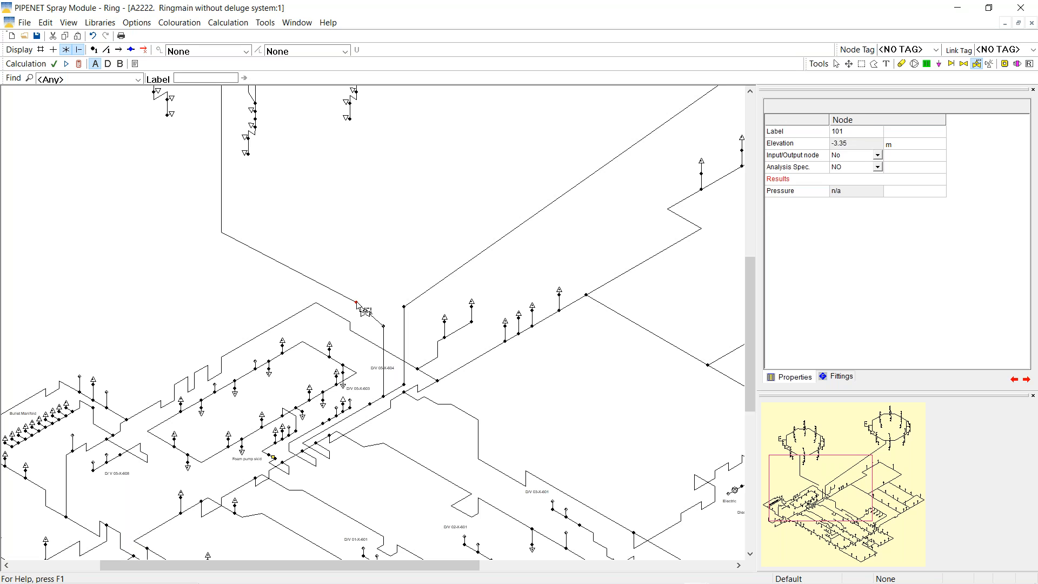
pyautogui.click(837, 63)
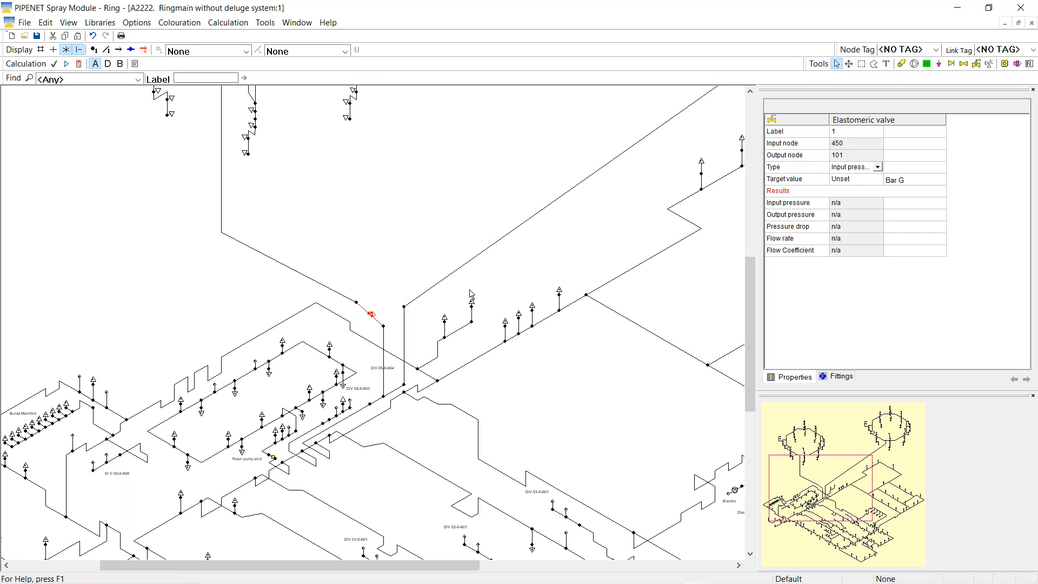
pyautogui.rightClick(405, 307)
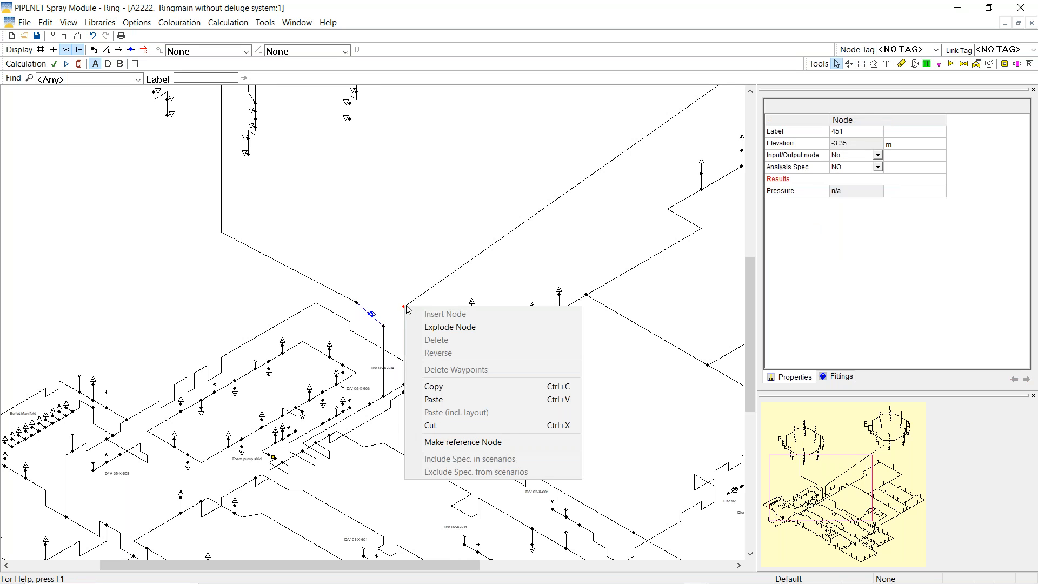
pyautogui.click(448, 328)
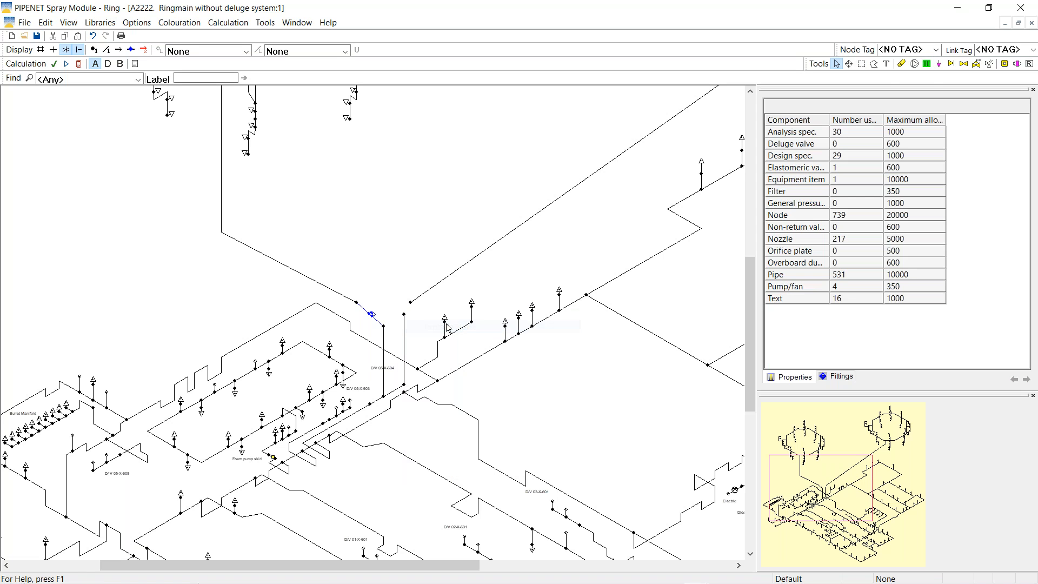
pyautogui.click(974, 65)
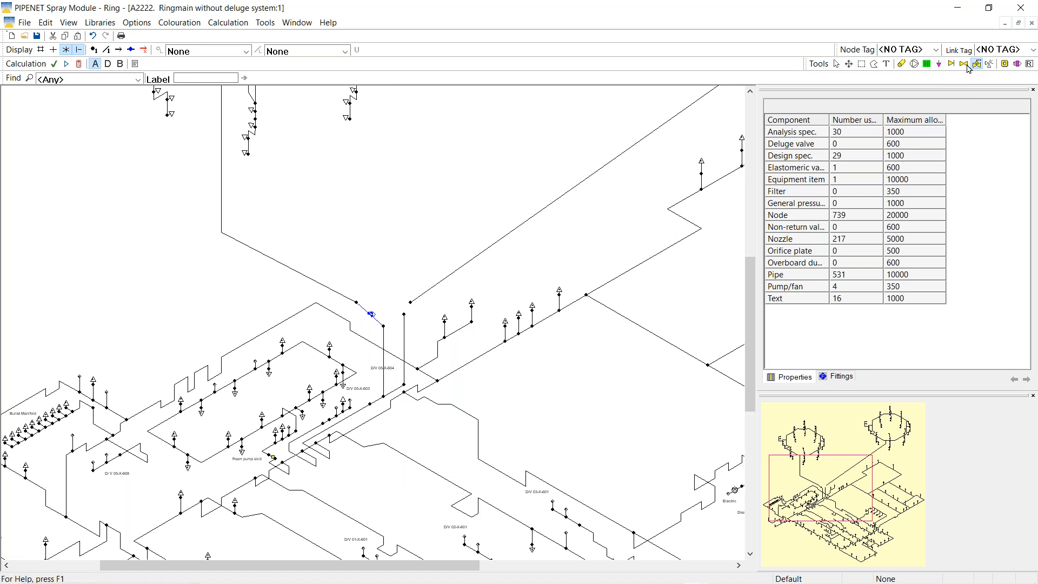
pyautogui.click(407, 306)
pyautogui.click(837, 63)
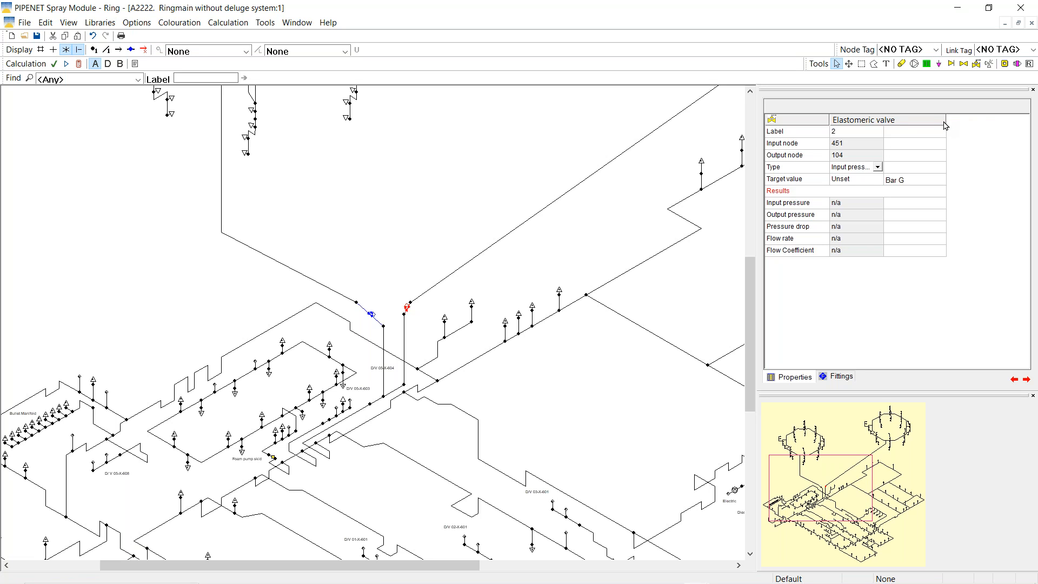
# Set elastomeric valve 2 to control Flow rate with a 4318.5 l/min target
pyautogui.moveTo(945, 119); pyautogui.dragTo(971, 119)
pyautogui.click(903, 169)
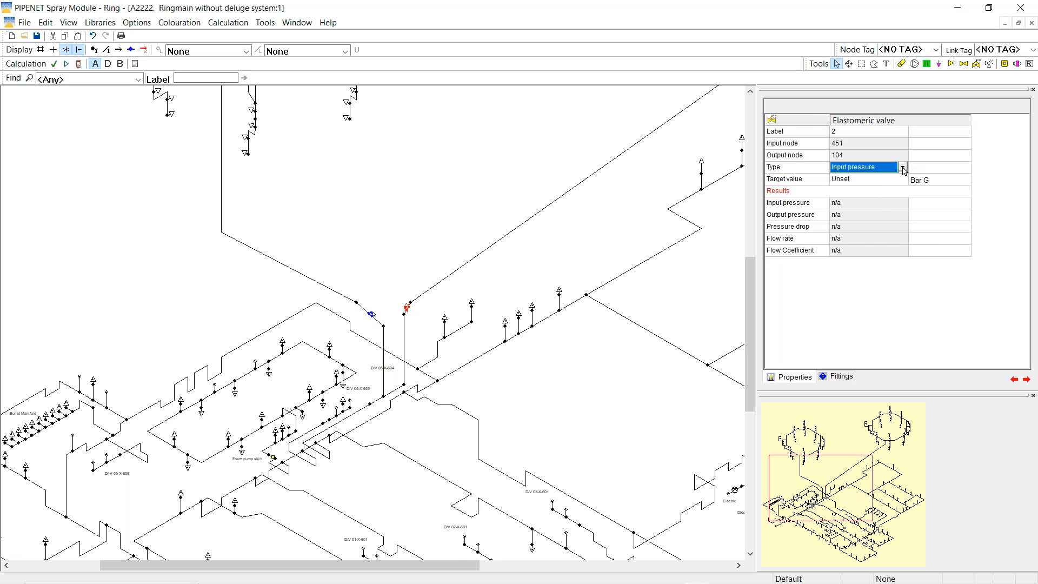
pyautogui.click(903, 168)
pyautogui.click(851, 201)
pyautogui.click(847, 181)
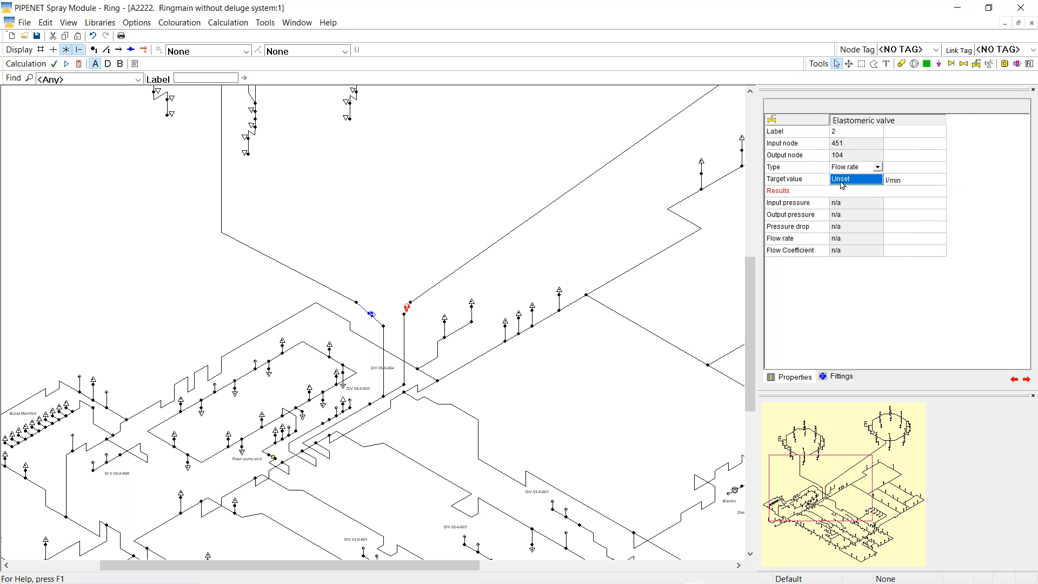
pyautogui.write('4318.5')
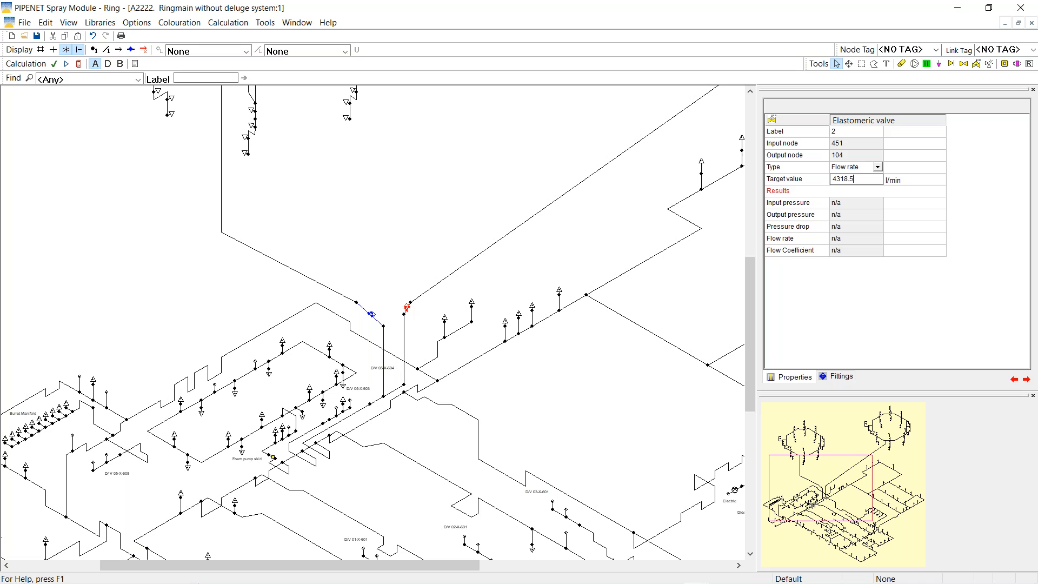
# Copy valve 2's flow-rate settings onto valve 1 and recalculate the model
pyautogui.rightClick(406, 309)
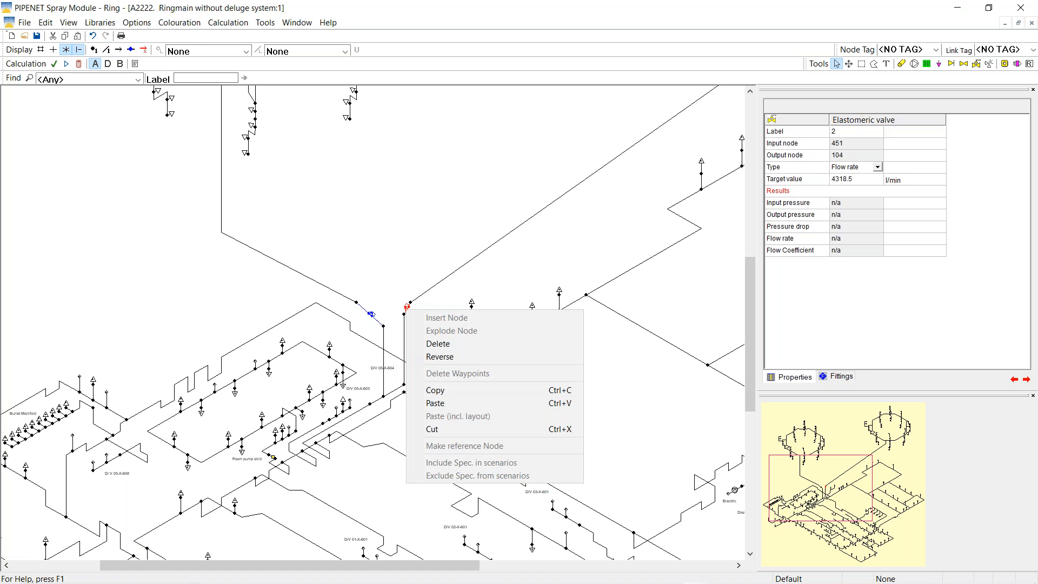
pyautogui.click(435, 396)
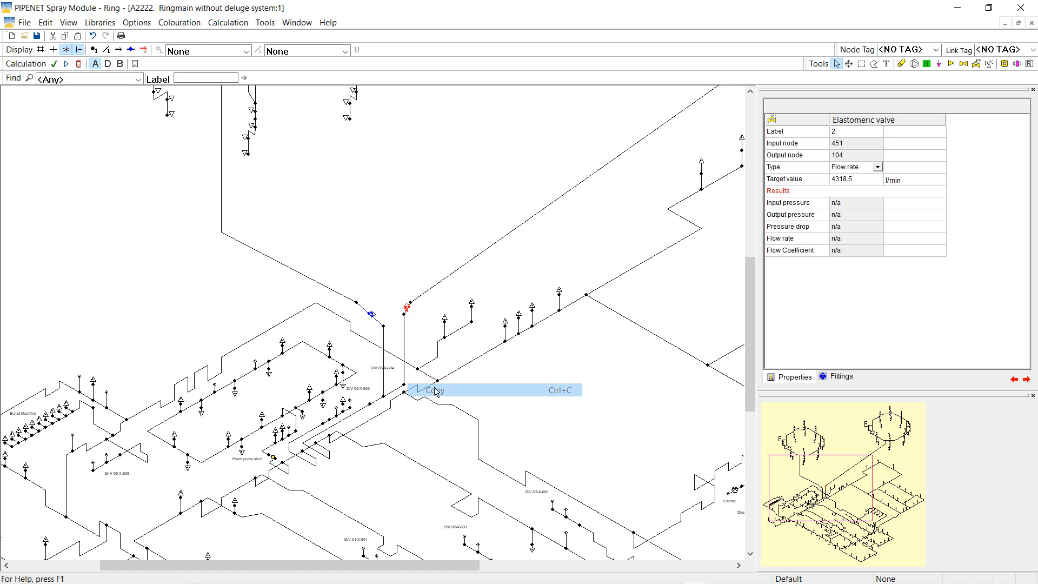
pyautogui.rightClick(371, 315)
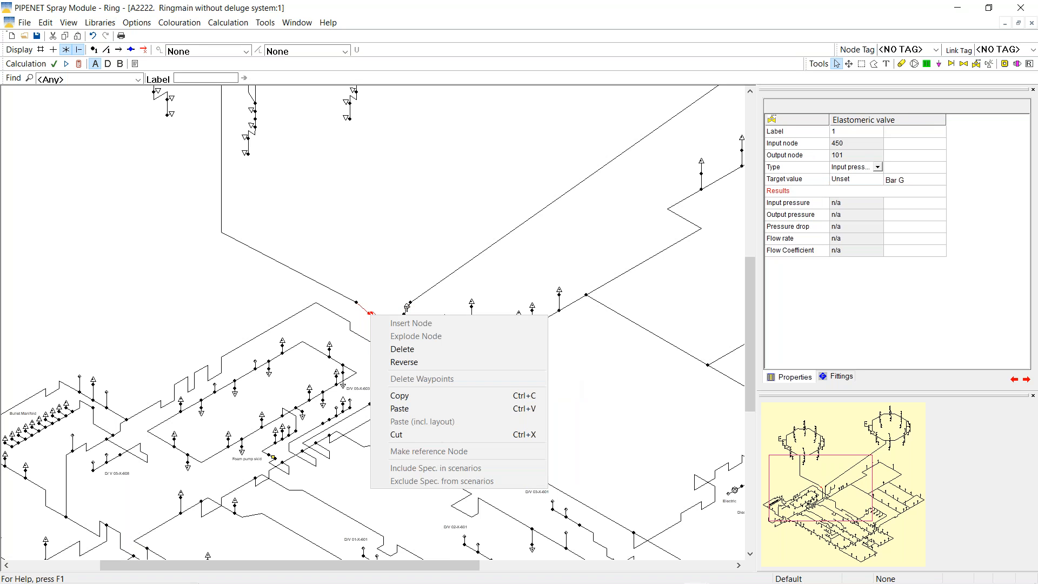
pyautogui.click(395, 409)
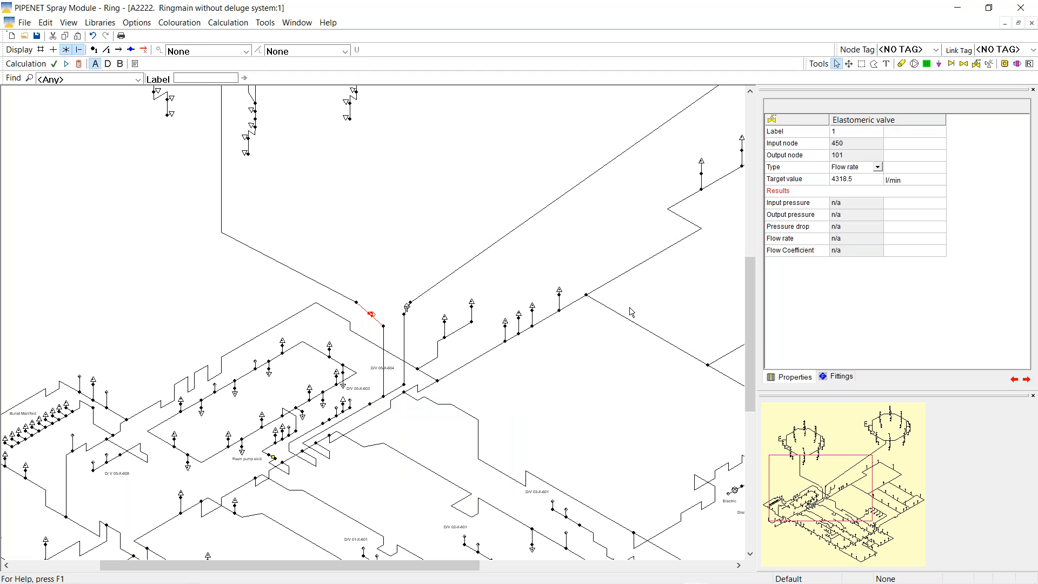
pyautogui.click(81, 64)
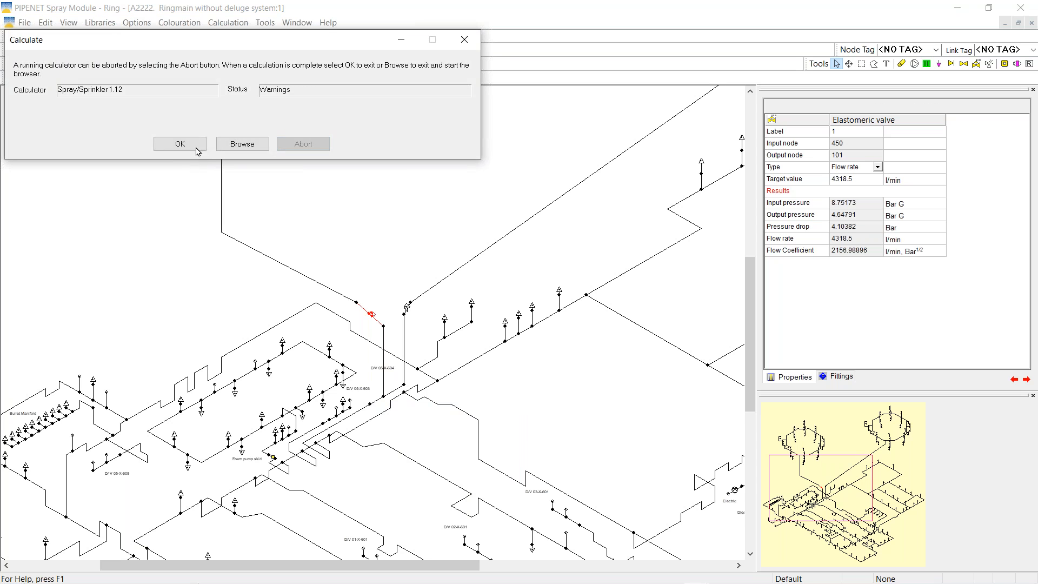
# Label the ringmain nozzles with Nozzle %deviation and zoom the drawing to 75%
pyautogui.click(180, 144)
pyautogui.moveTo(841, 481); pyautogui.dragTo(835, 418)
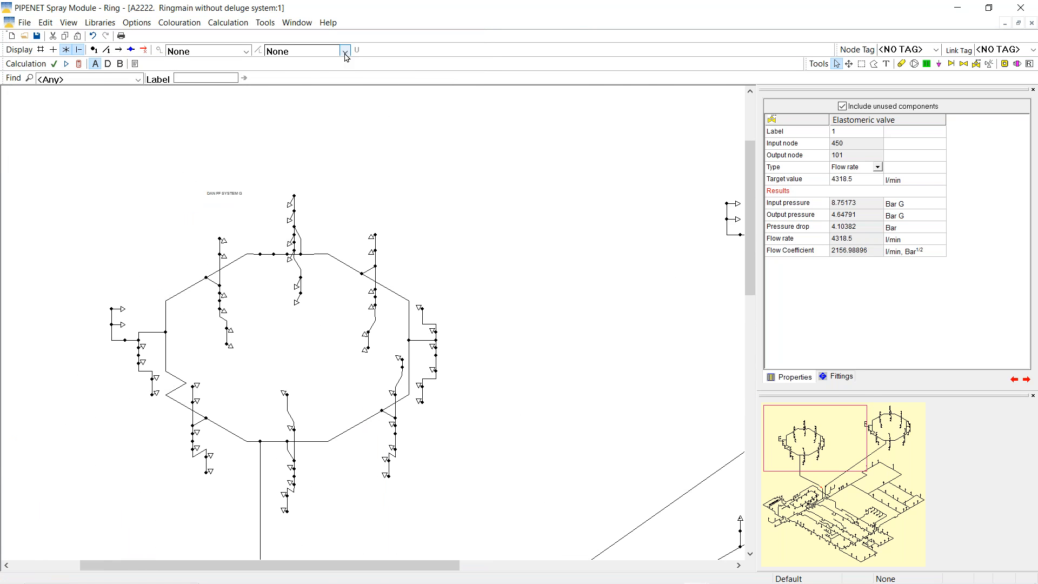
pyautogui.click(305, 51)
pyautogui.click(319, 198)
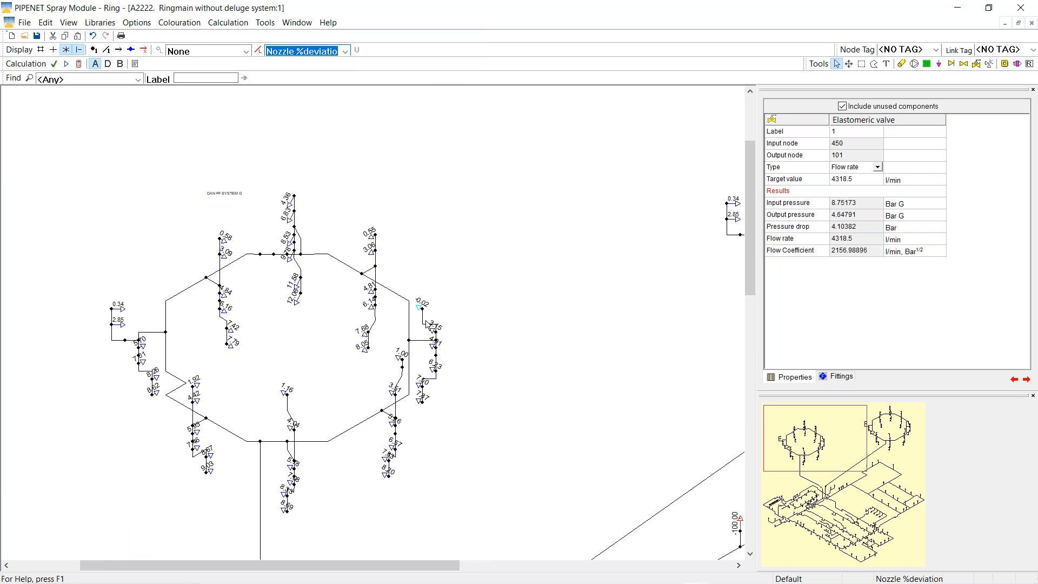
pyautogui.rightClick(472, 140)
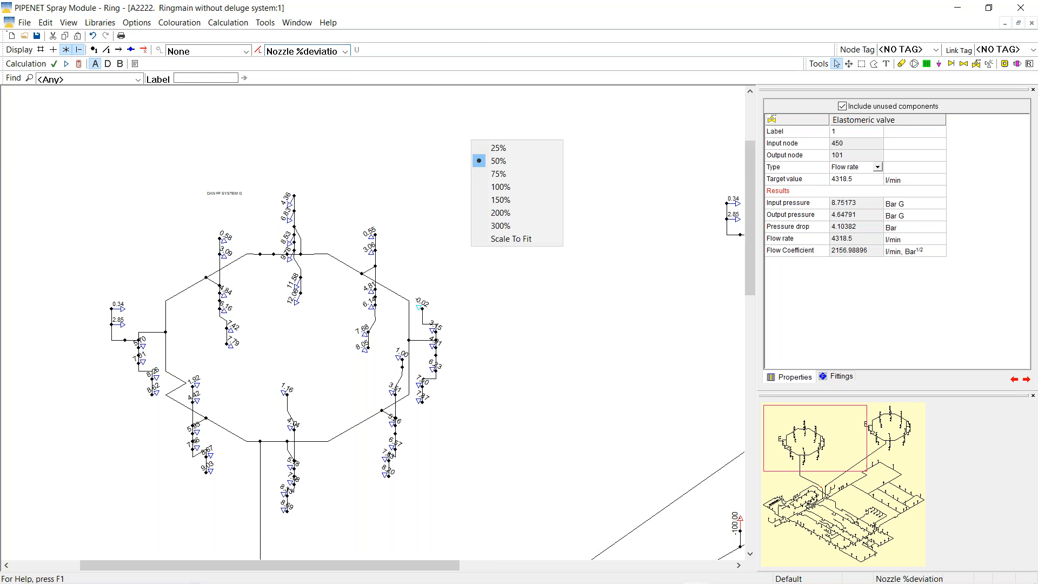
pyautogui.click(494, 177)
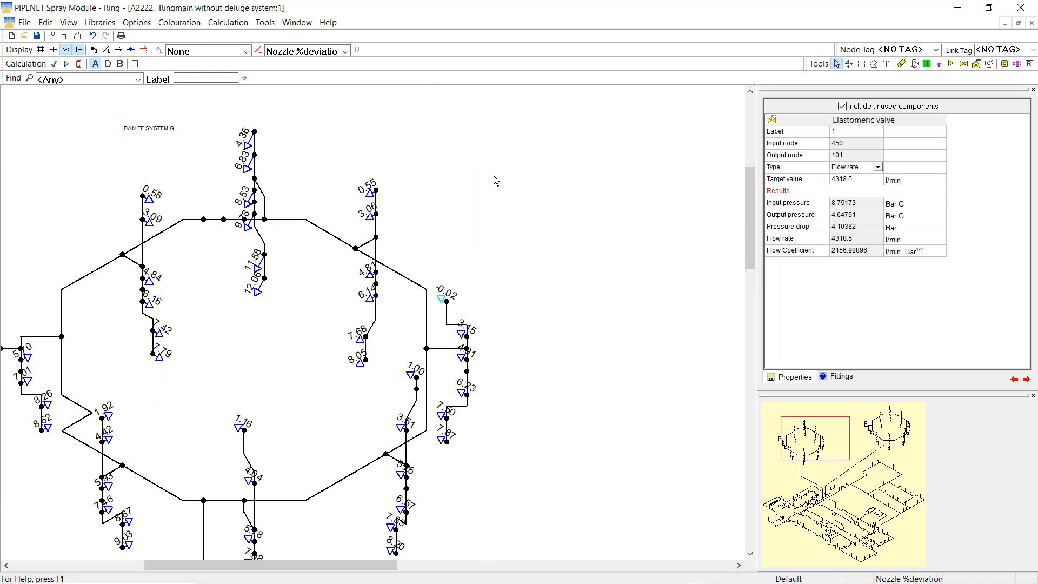
# Inspect the -0.02% nozzles on both rings: 85 l/min at 3.730265 bar G
pyautogui.click(442, 301)
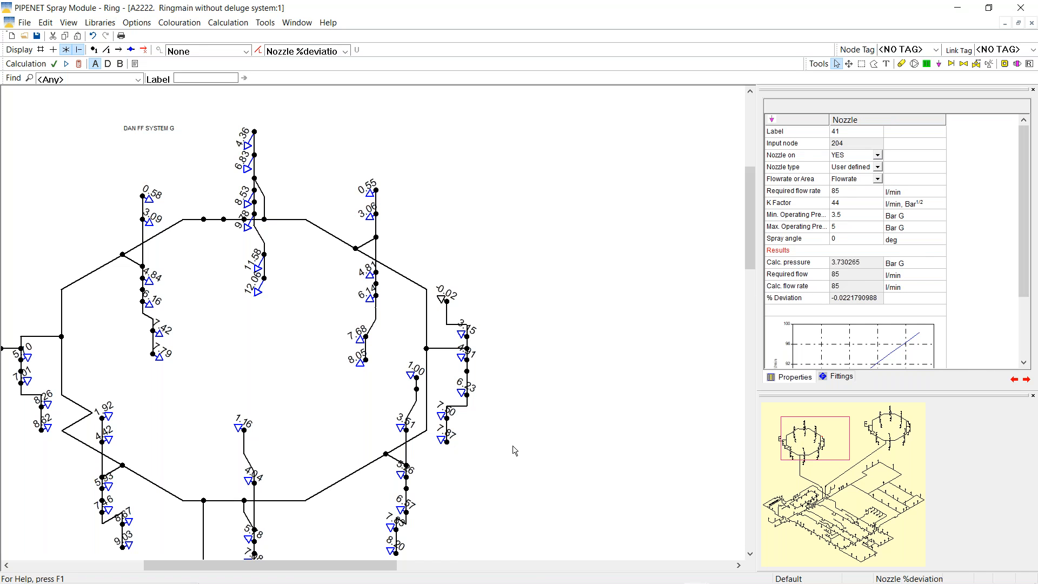
pyautogui.moveTo(844, 447); pyautogui.dragTo(913, 444)
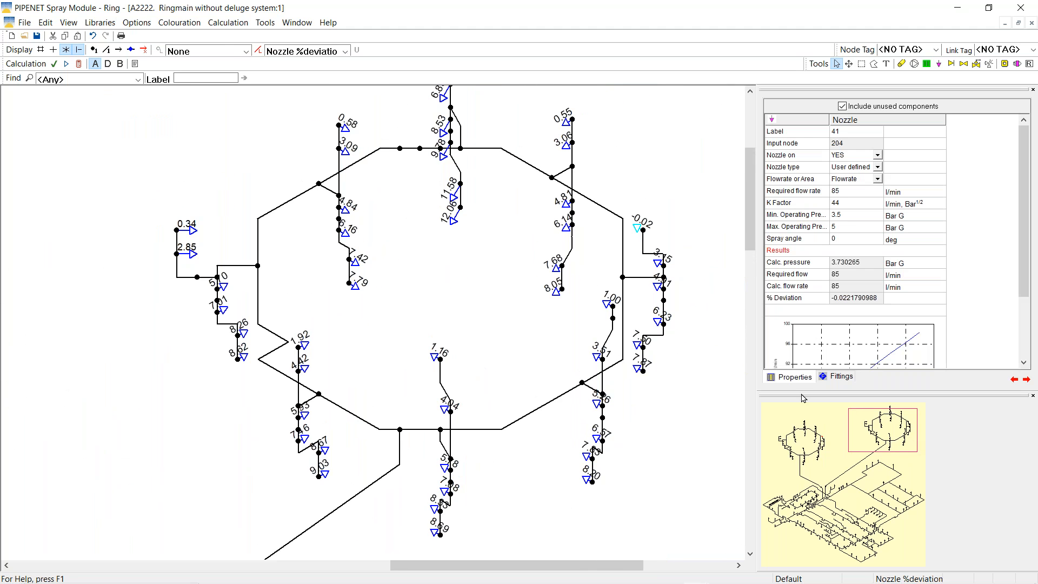
pyautogui.click(638, 233)
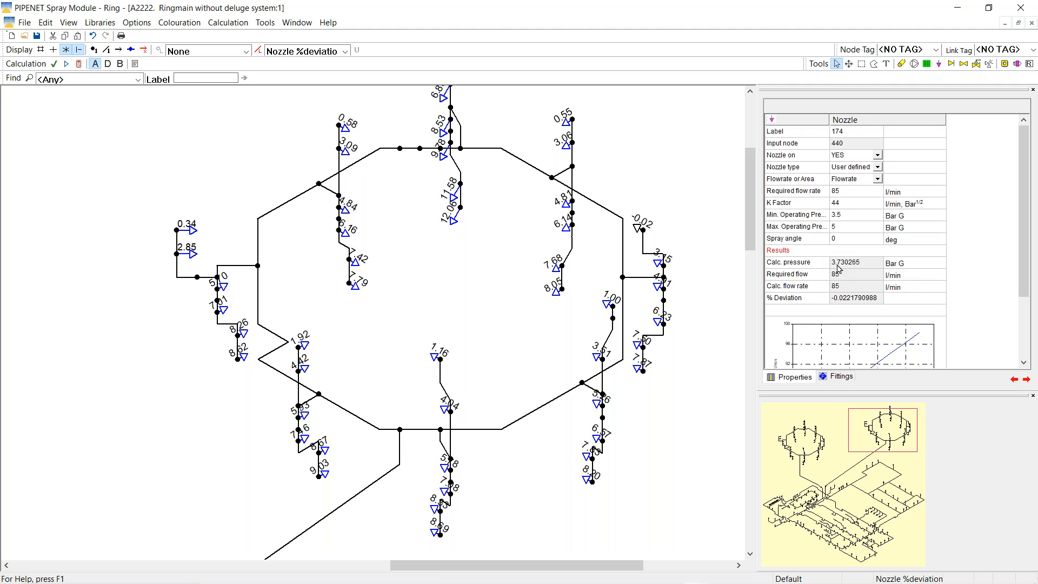
pyautogui.moveTo(858, 421); pyautogui.dragTo(809, 490)
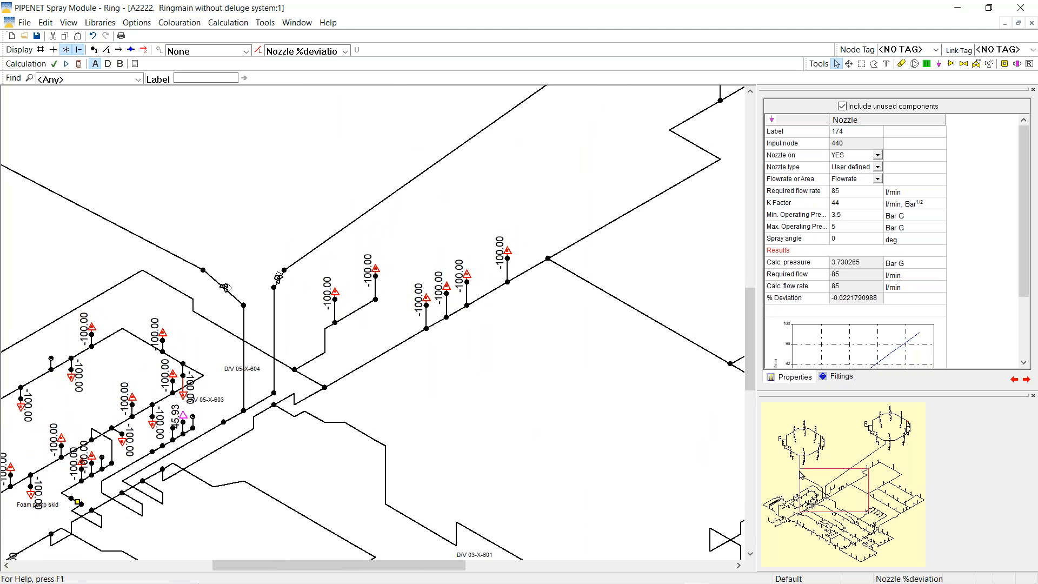
# Polygon-select the deluge branch reading -100.00
pyautogui.click(874, 65)
pyautogui.click(294, 297)
pyautogui.click(304, 344)
pyautogui.click(452, 401)
pyautogui.click(567, 225)
pyautogui.click(494, 174)
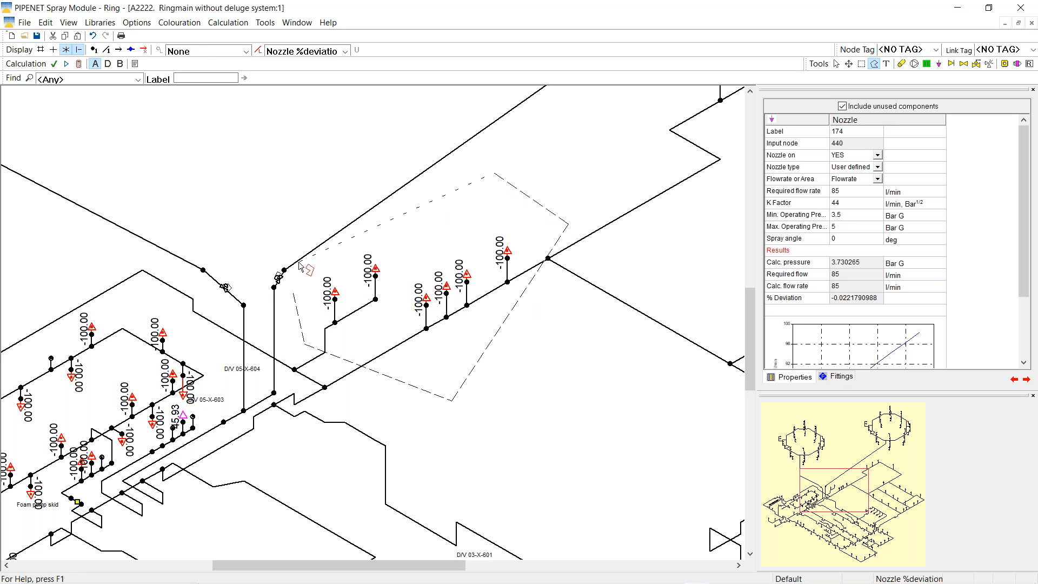
pyautogui.click(293, 297)
# Set colouring to None and turn on the nozzles in the selected branch
pyautogui.click(345, 51)
pyautogui.scroll(1, 324, 108)
pyautogui.click(287, 63)
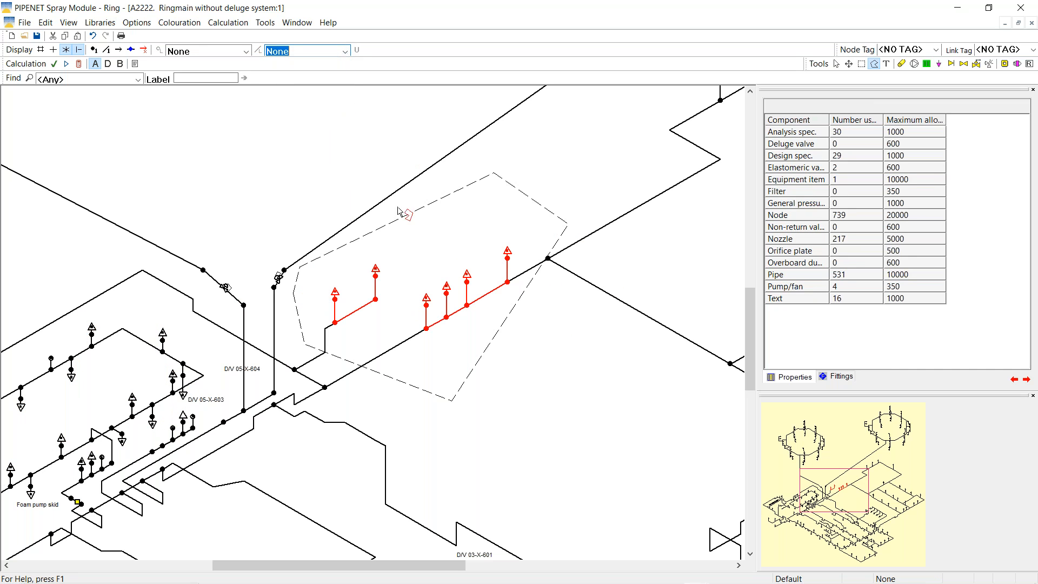
pyautogui.rightClick(407, 238)
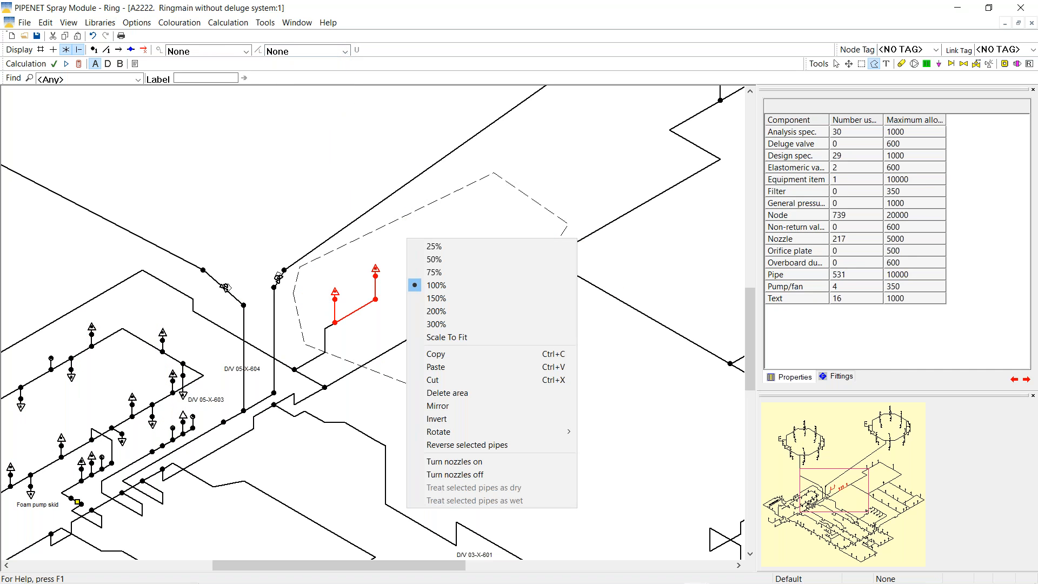
pyautogui.click(457, 462)
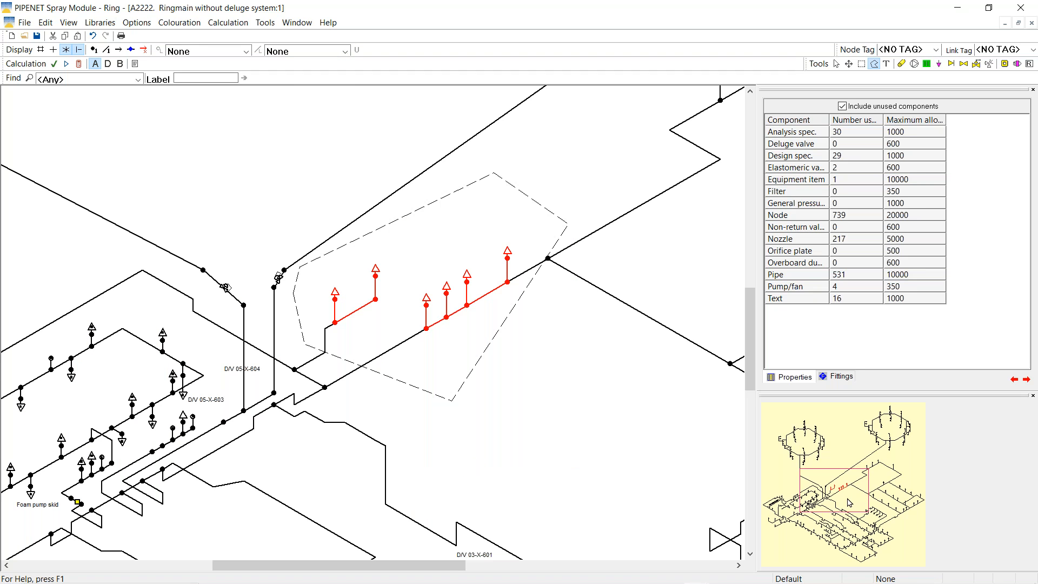
pyautogui.moveTo(847, 498); pyautogui.dragTo(845, 483)
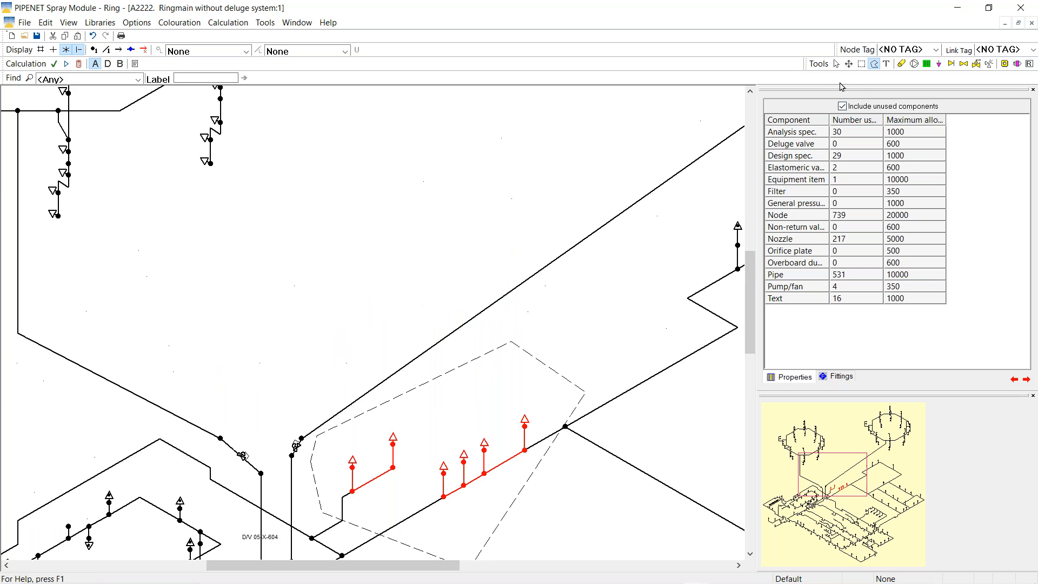
# Return to the Select tool, clear the selection and recalculate the network
pyautogui.click(836, 64)
pyautogui.click(331, 272)
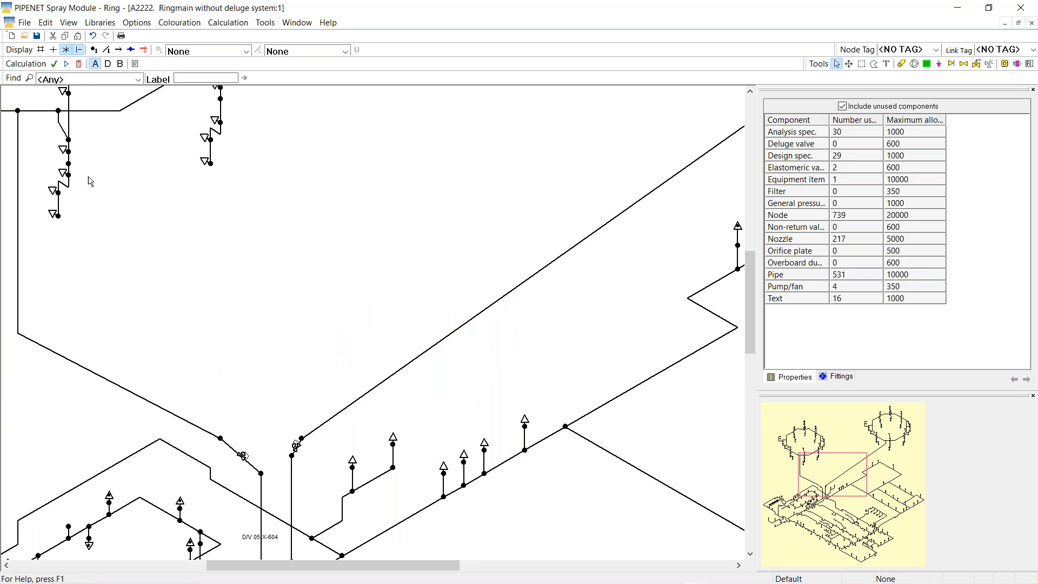
pyautogui.click(78, 64)
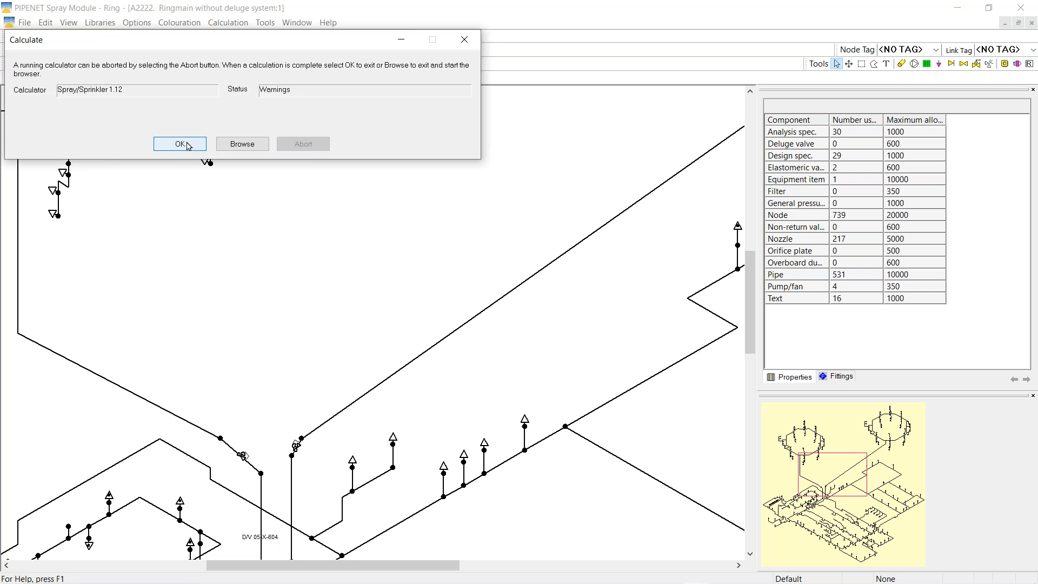
pyautogui.click(181, 143)
pyautogui.moveTo(829, 470); pyautogui.dragTo(807, 433)
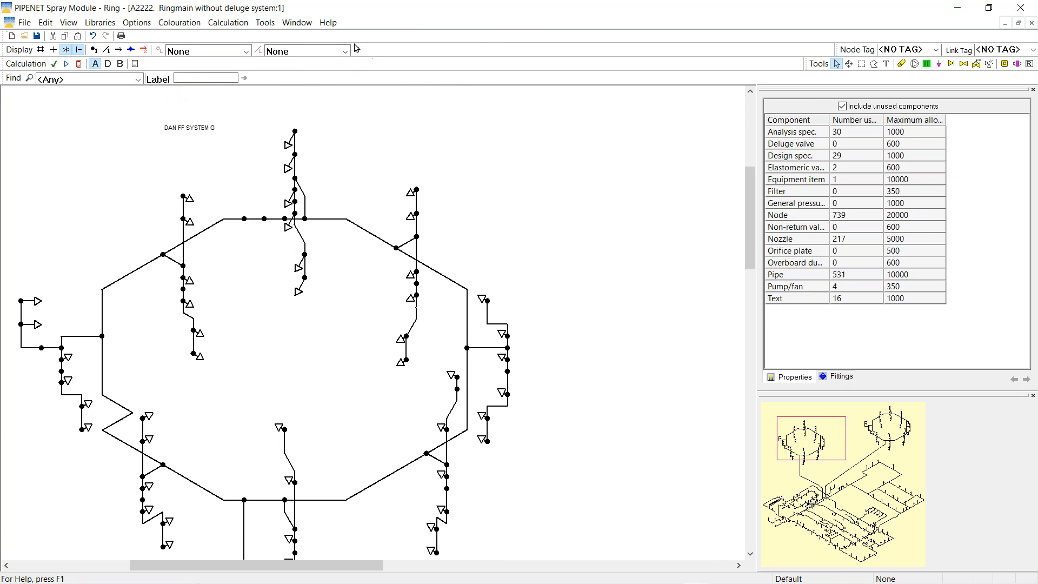
# Relabel nozzles by Nozzle %deviation and check the branch nozzles, now around 11.8–13.4
pyautogui.click(345, 51)
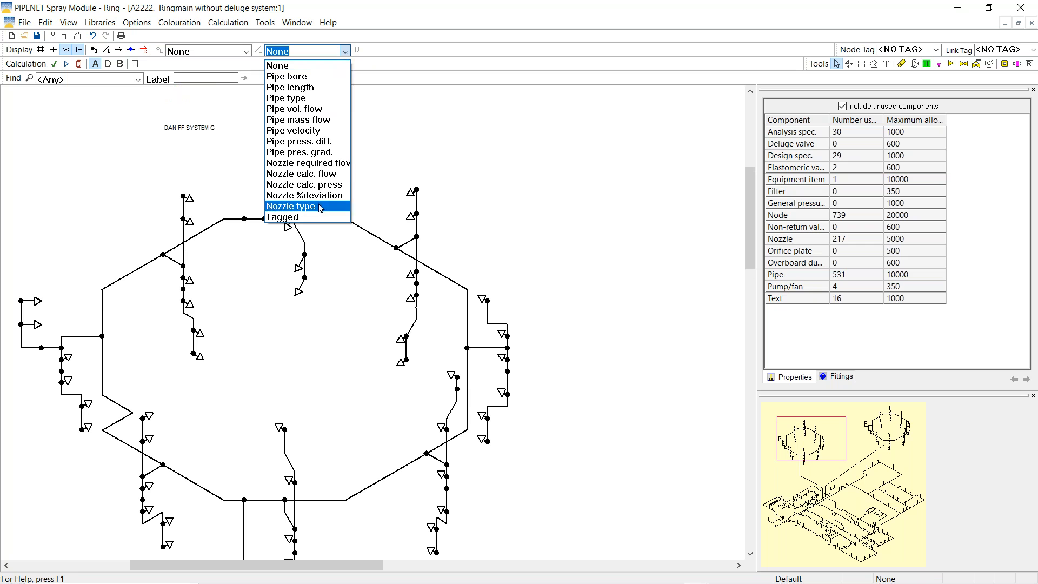
pyautogui.click(303, 195)
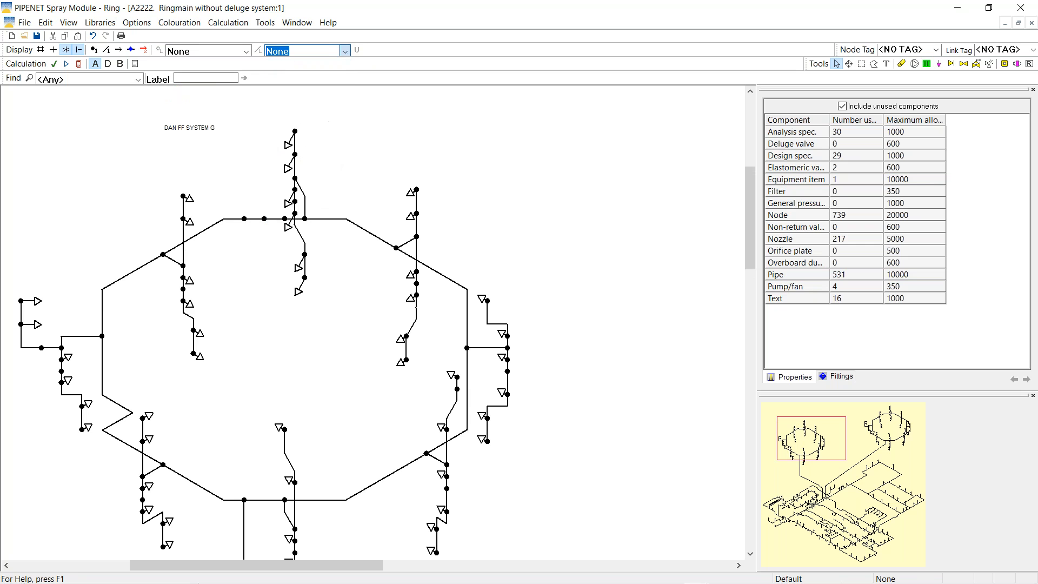
pyautogui.click(482, 300)
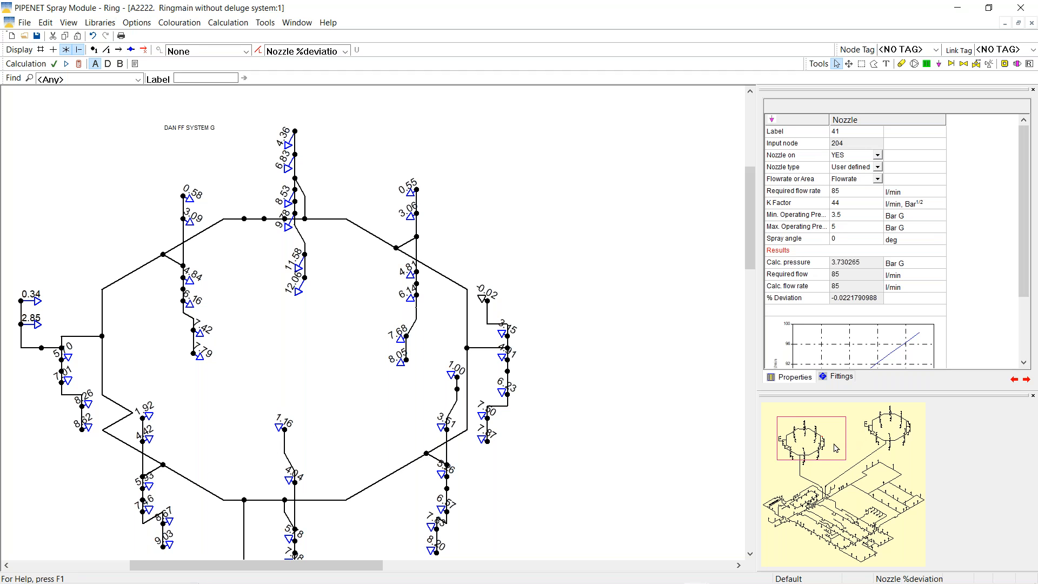
pyautogui.moveTo(836, 448); pyautogui.dragTo(843, 487)
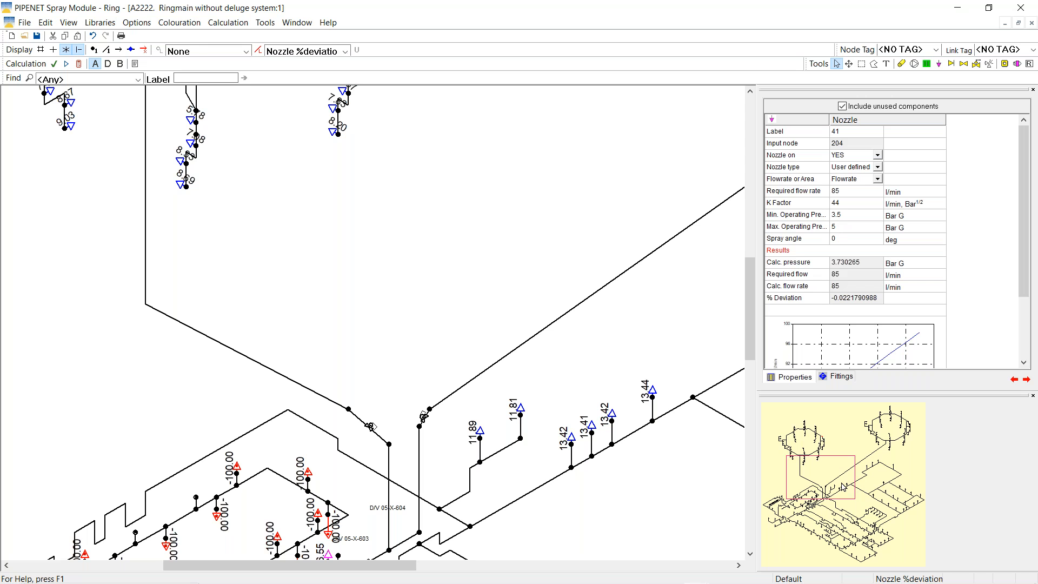
pyautogui.moveTo(830, 479); pyautogui.dragTo(757, 498)
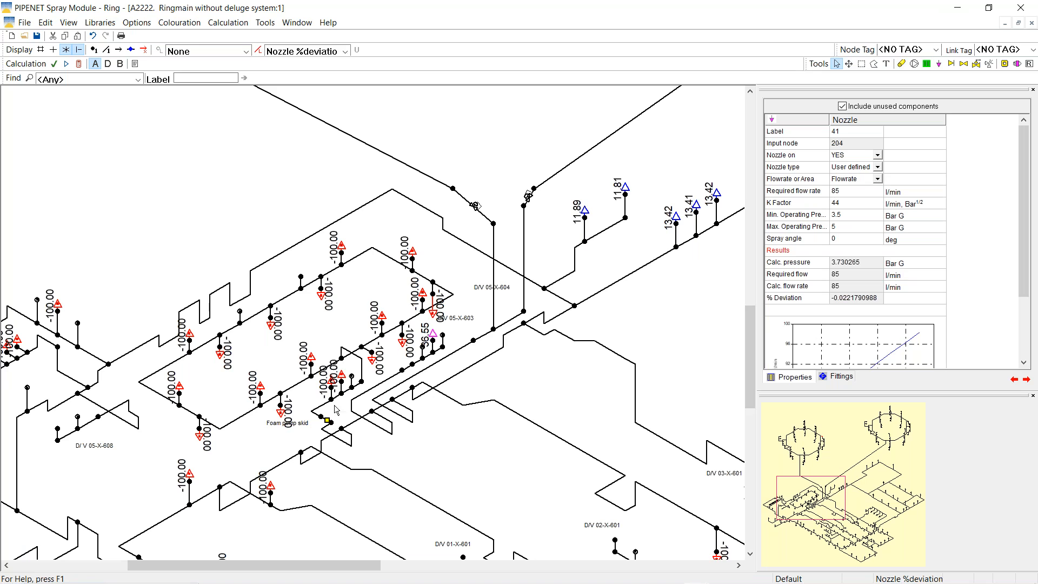
# Set the labels to None and select node 444 as the path start
pyautogui.click(345, 51)
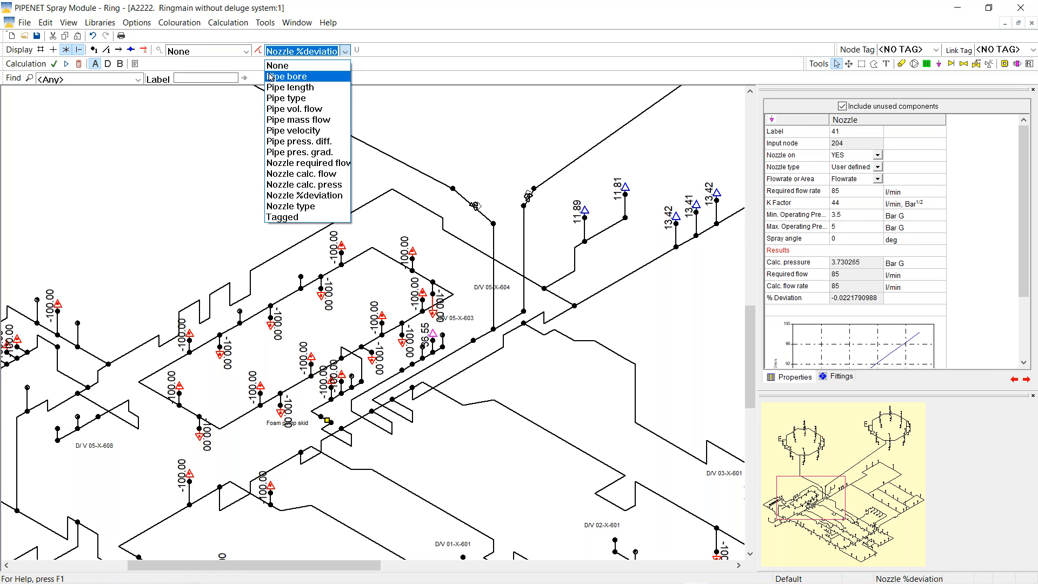
pyautogui.click(274, 65)
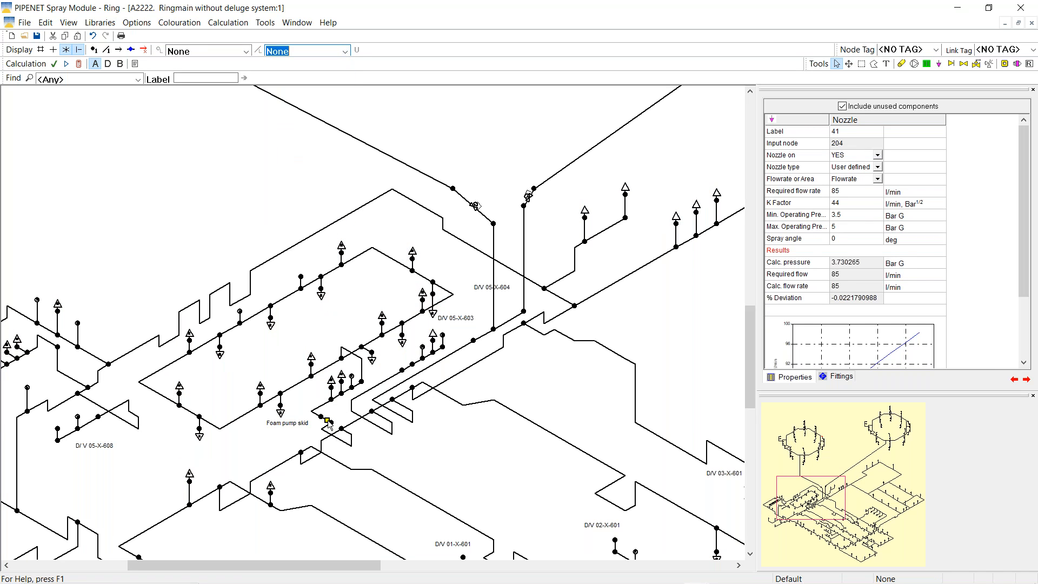
pyautogui.click(341, 429)
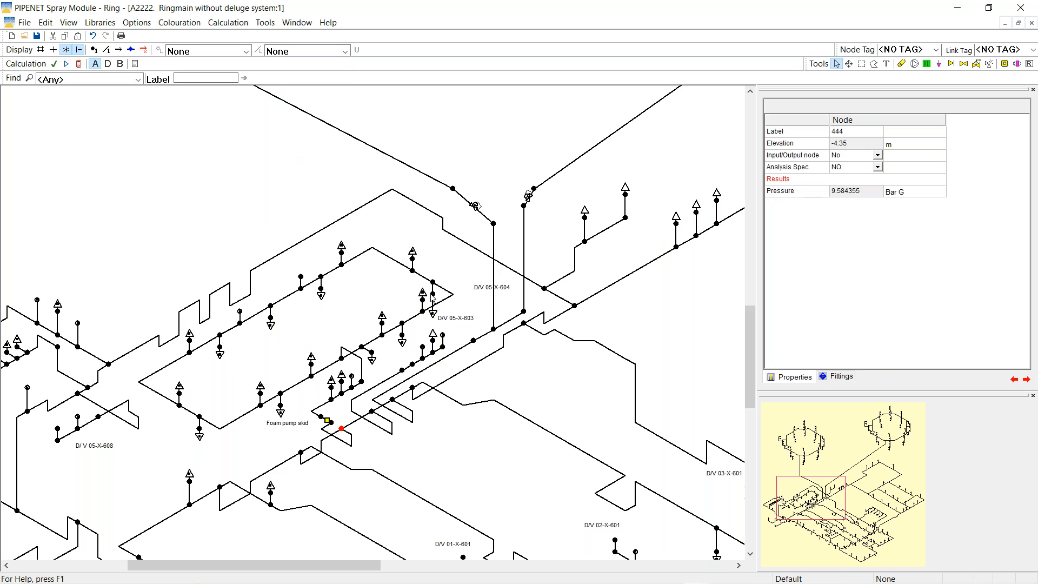
pyautogui.click(381, 335)
pyautogui.click(345, 426)
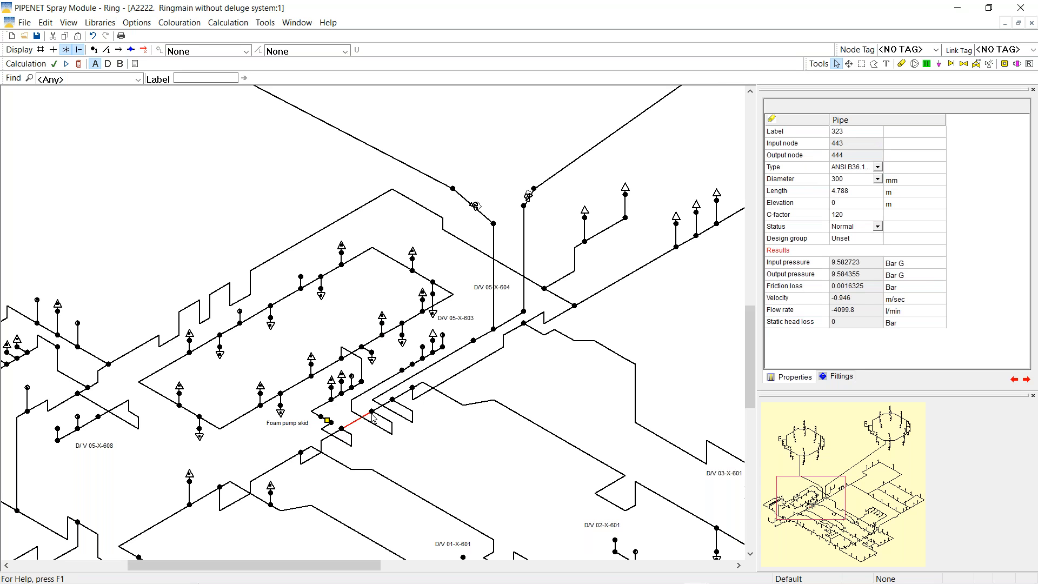
pyautogui.click(342, 428)
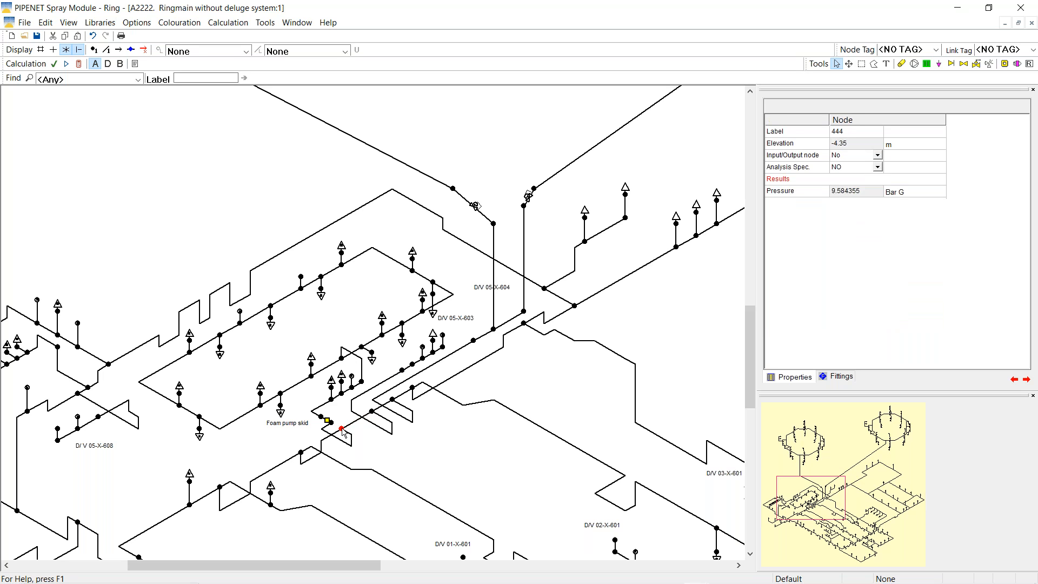
# Make a pipe path from node 444 via node 446 to node 460
pyautogui.click(402, 370)
pyautogui.click(442, 336)
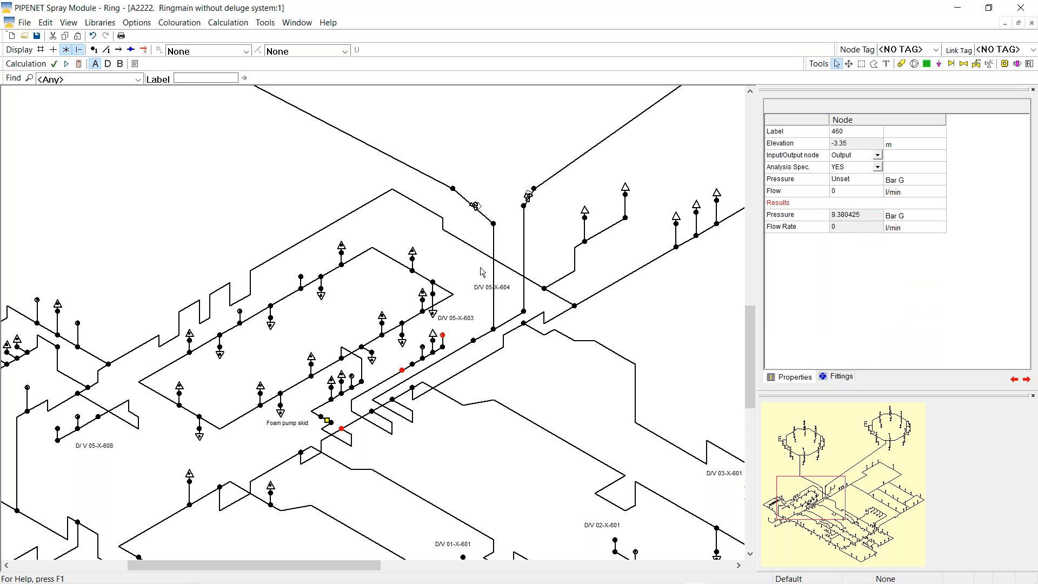
pyautogui.click(265, 22)
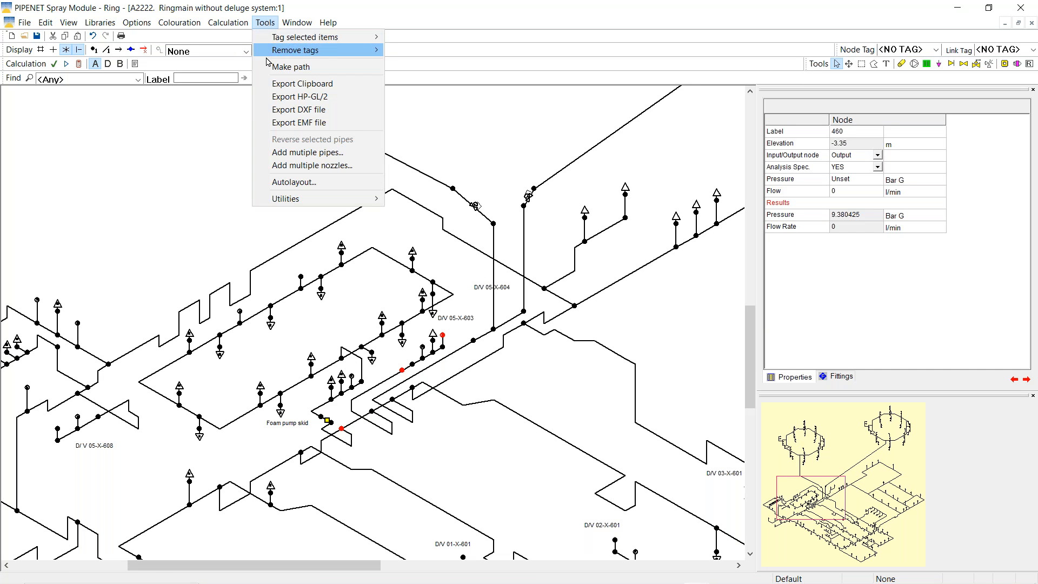
pyautogui.click(304, 67)
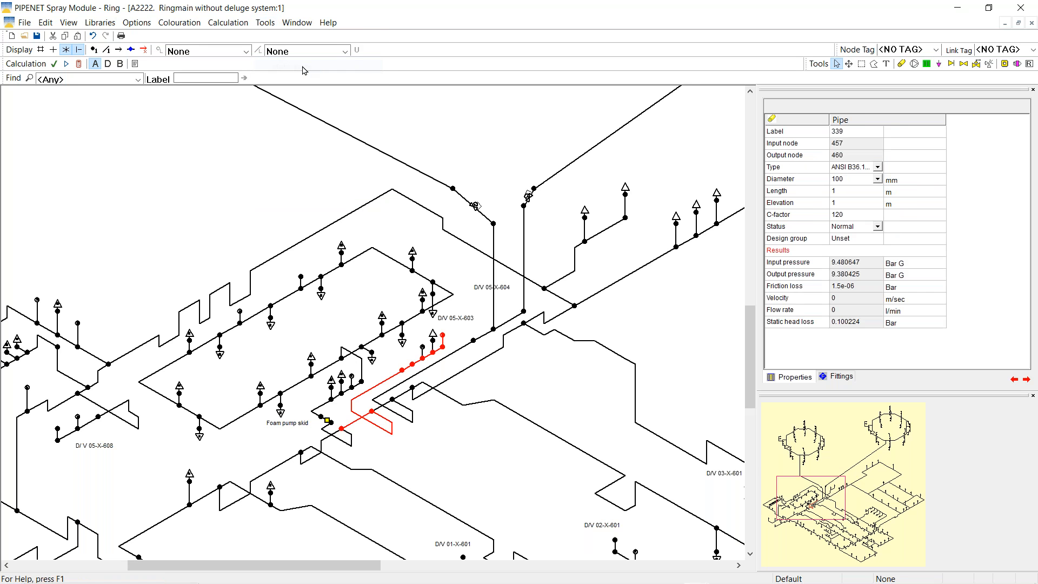
pyautogui.click(297, 23)
# Tile the windows, show the path's elevation profile and label its end point
pyautogui.click(335, 53)
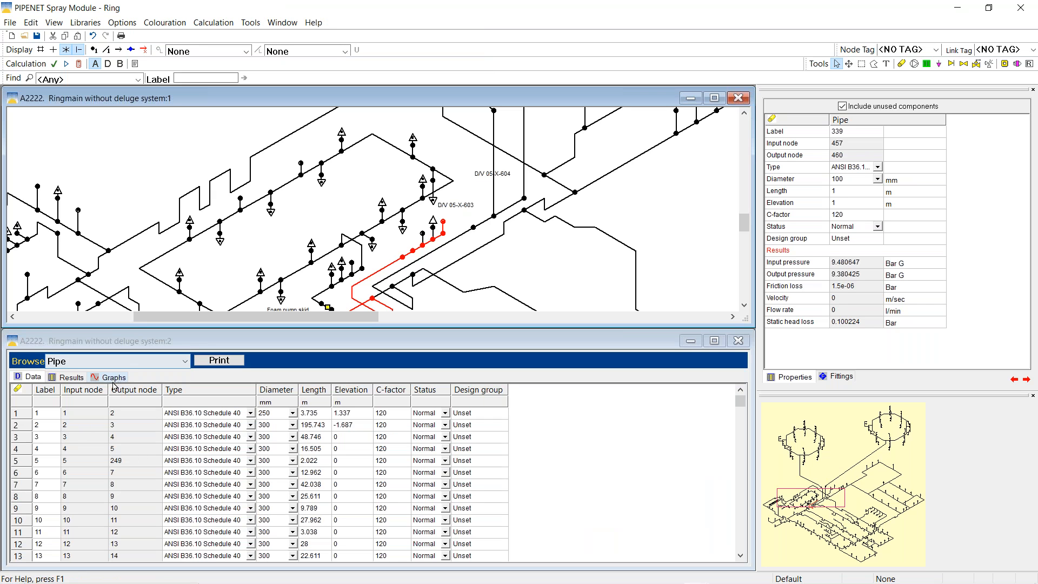
pyautogui.click(113, 378)
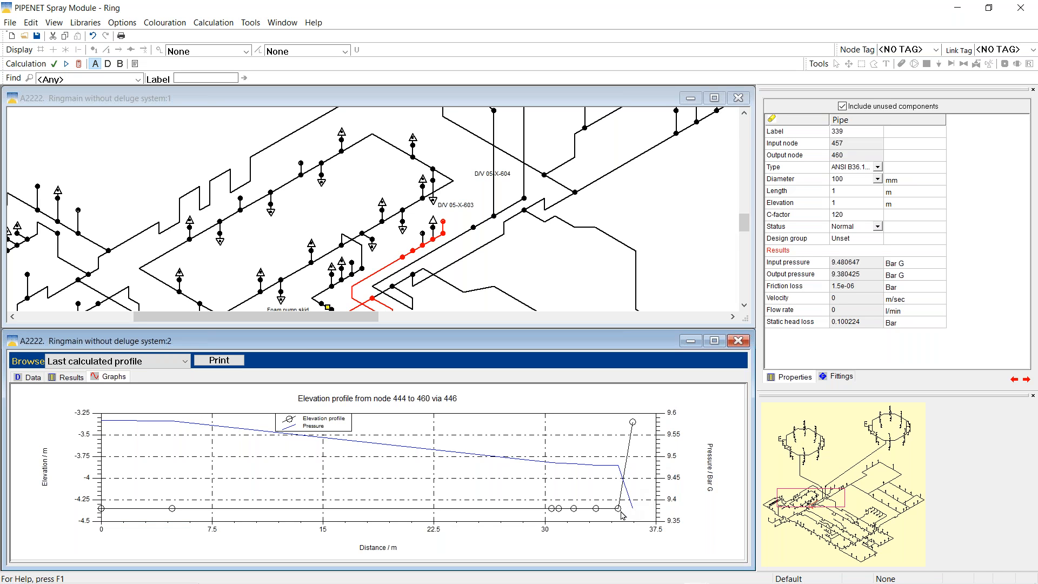
pyautogui.rightClick(619, 511)
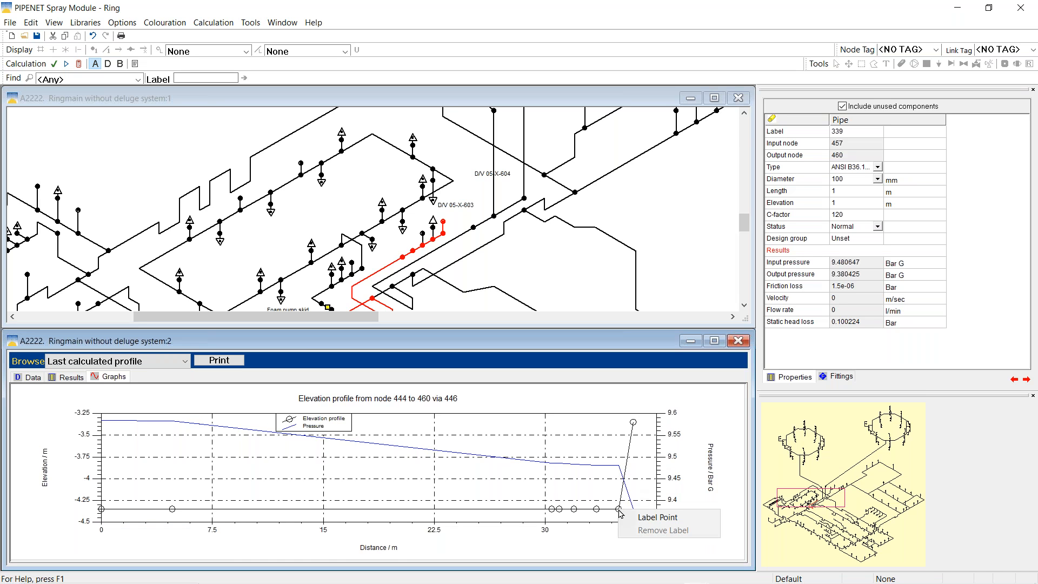
pyautogui.click(654, 516)
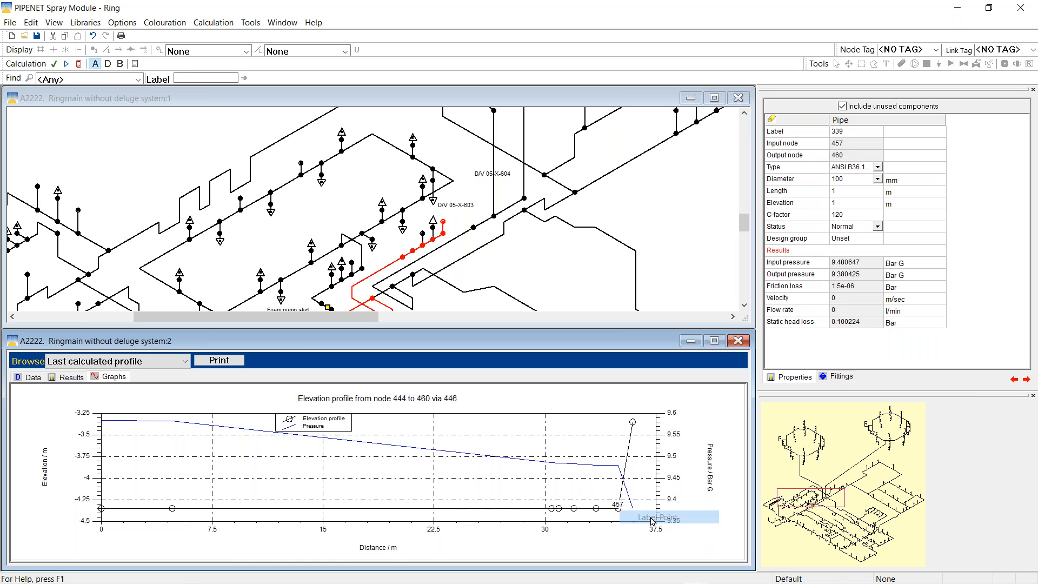
# Label the pressure curve's end point as node 460 and maximize the ringmain drawing
pyautogui.rightClick(634, 424)
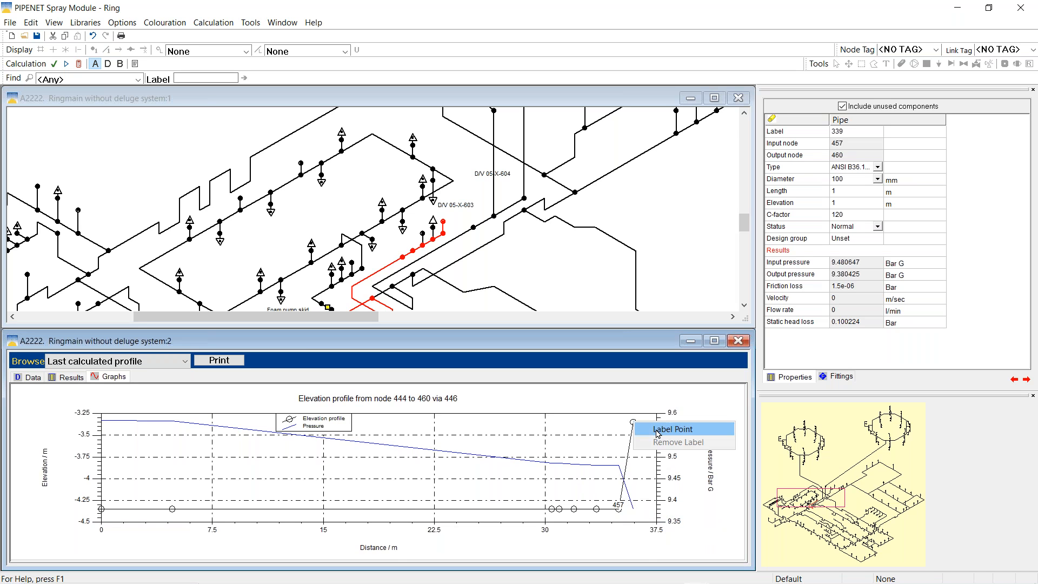
pyautogui.click(657, 428)
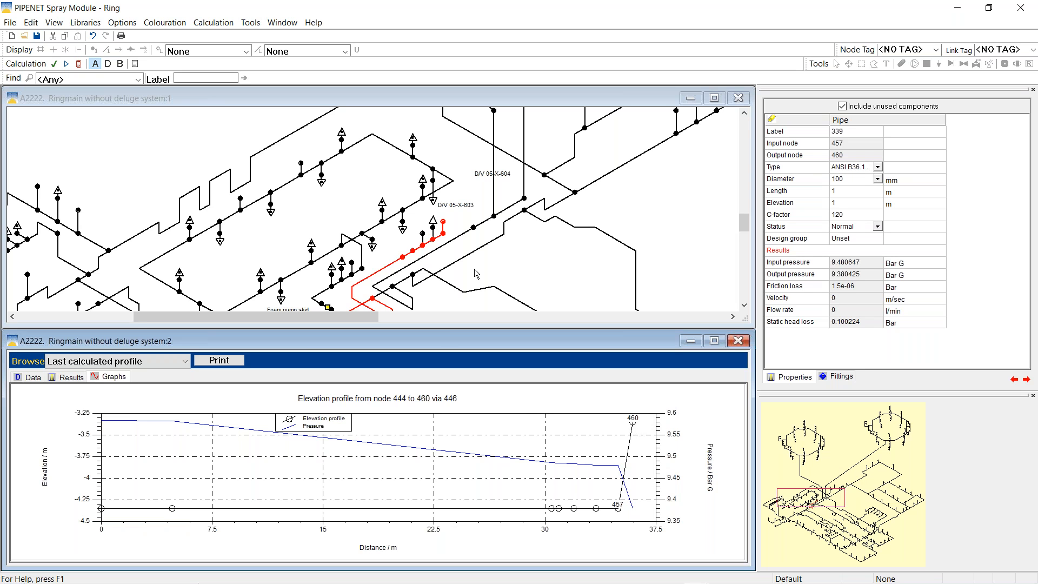
pyautogui.click(715, 98)
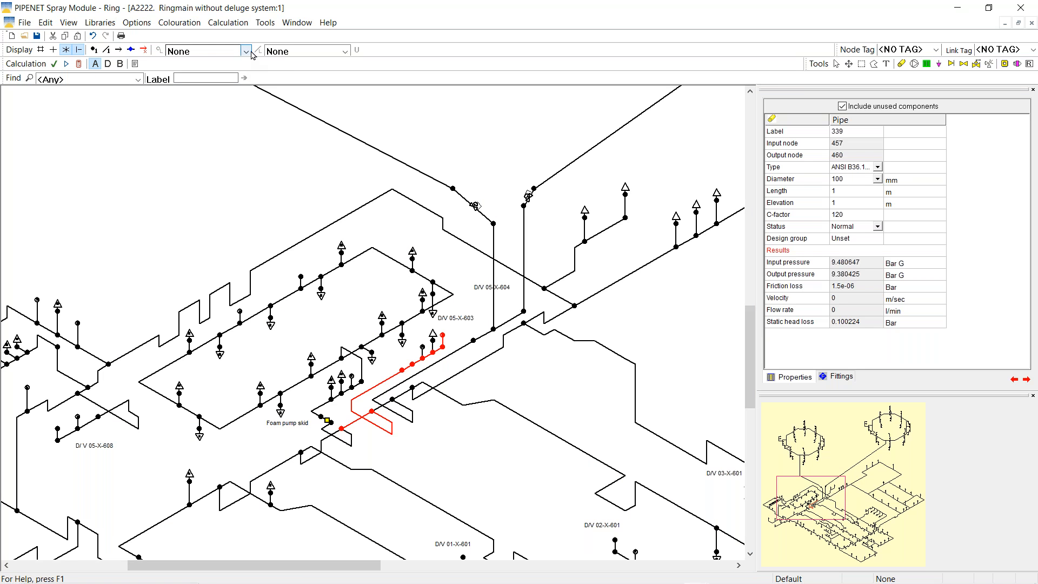
# Toggle node labels on and off, then find node 457 by Node type
pyautogui.click(94, 50)
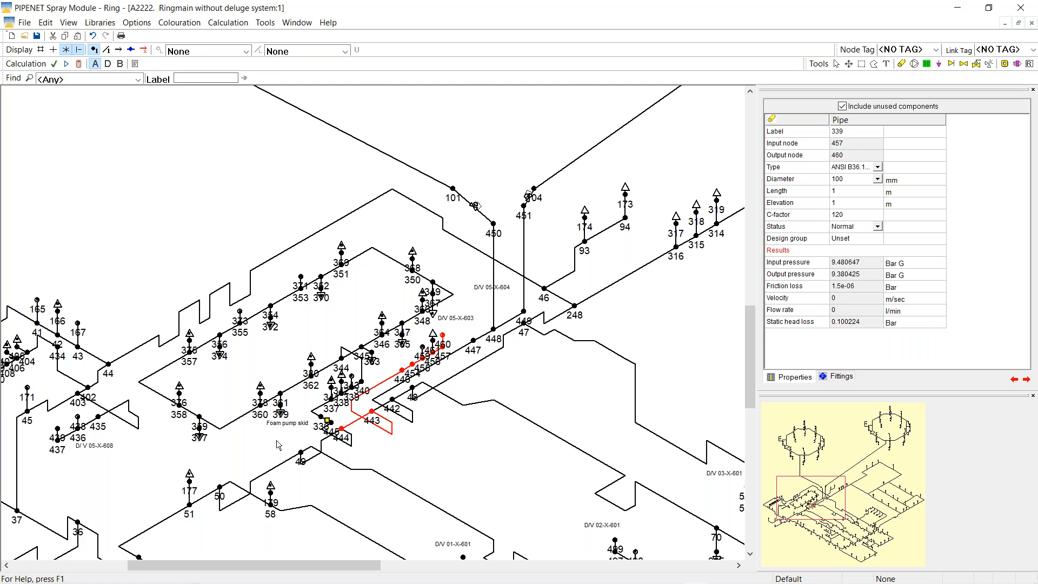
pyautogui.click(94, 49)
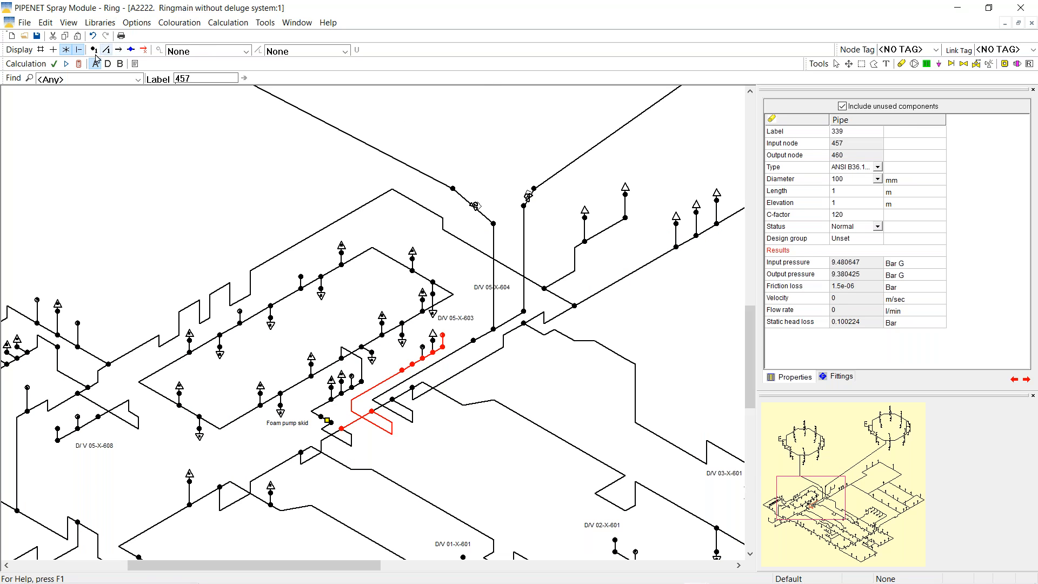
pyautogui.click(139, 82)
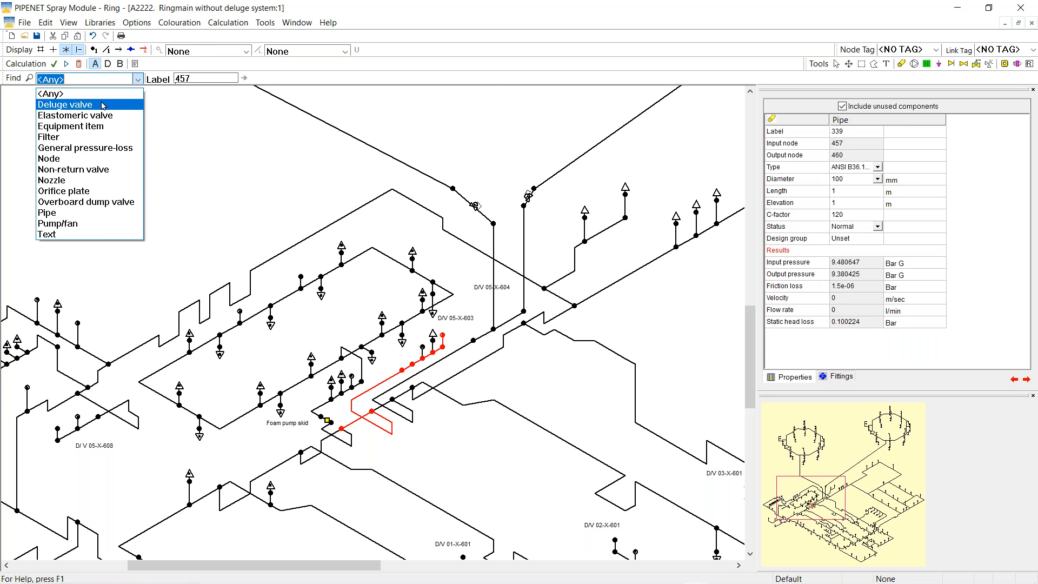
pyautogui.click(64, 159)
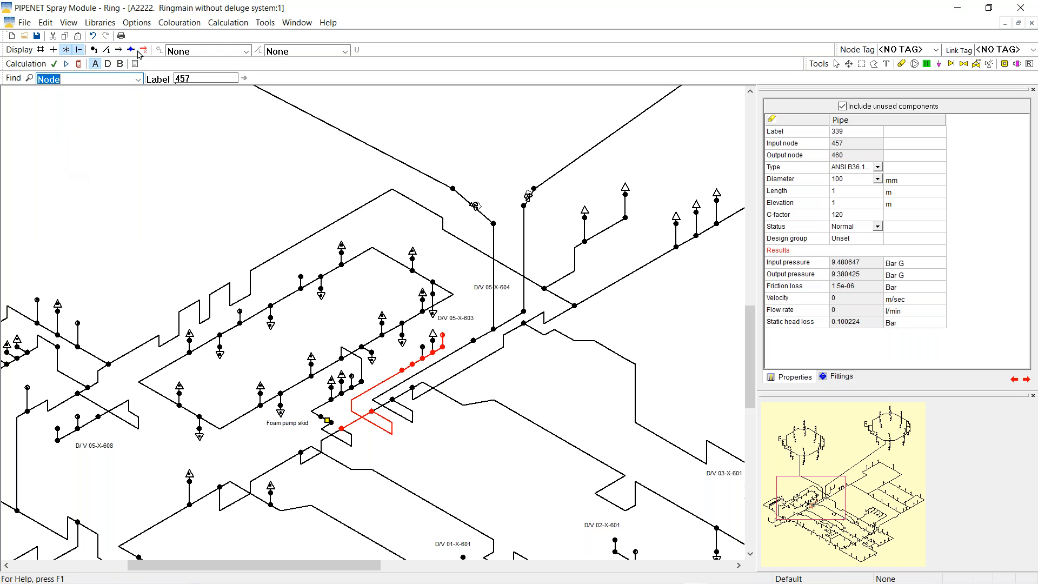
pyautogui.click(29, 78)
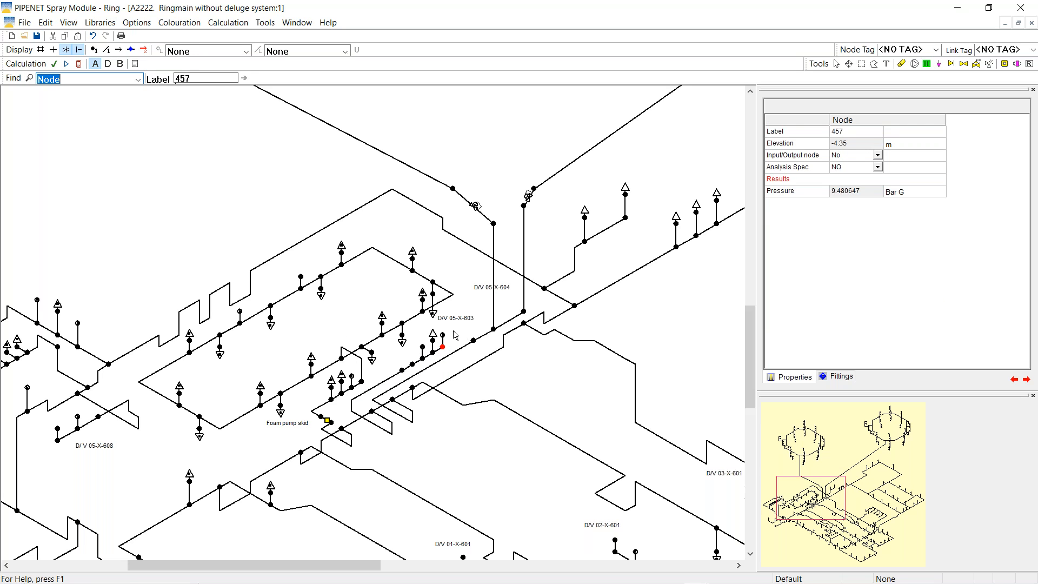
# Check the properties of node 460 and pipe 339
pyautogui.click(442, 335)
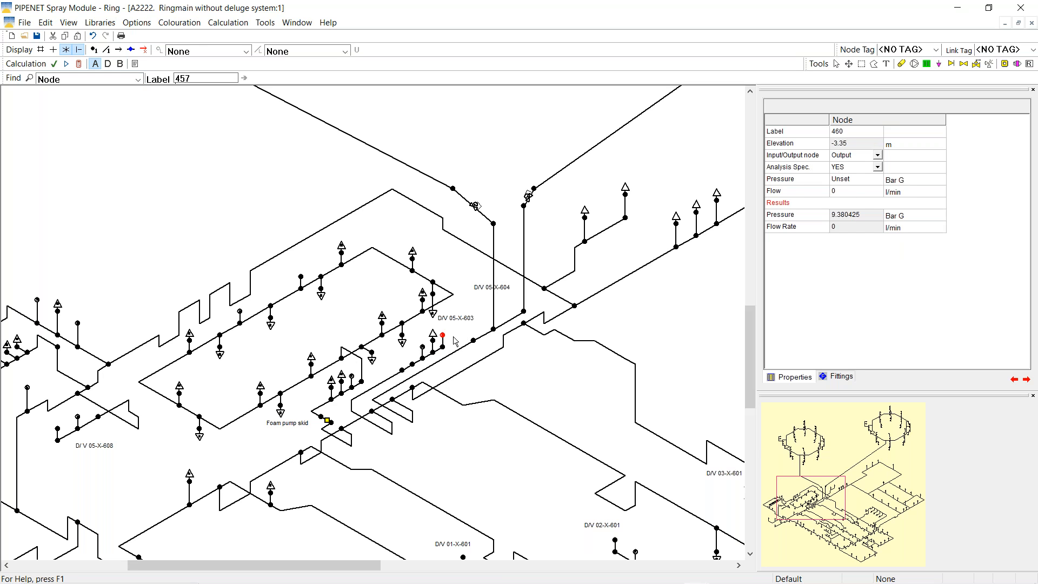
pyautogui.click(443, 343)
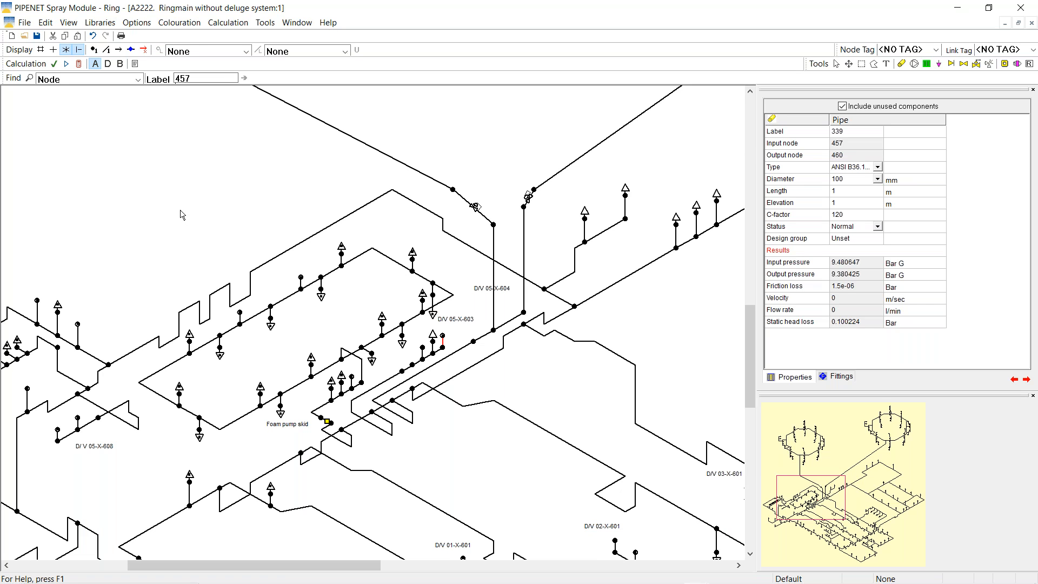
pyautogui.click(24, 36)
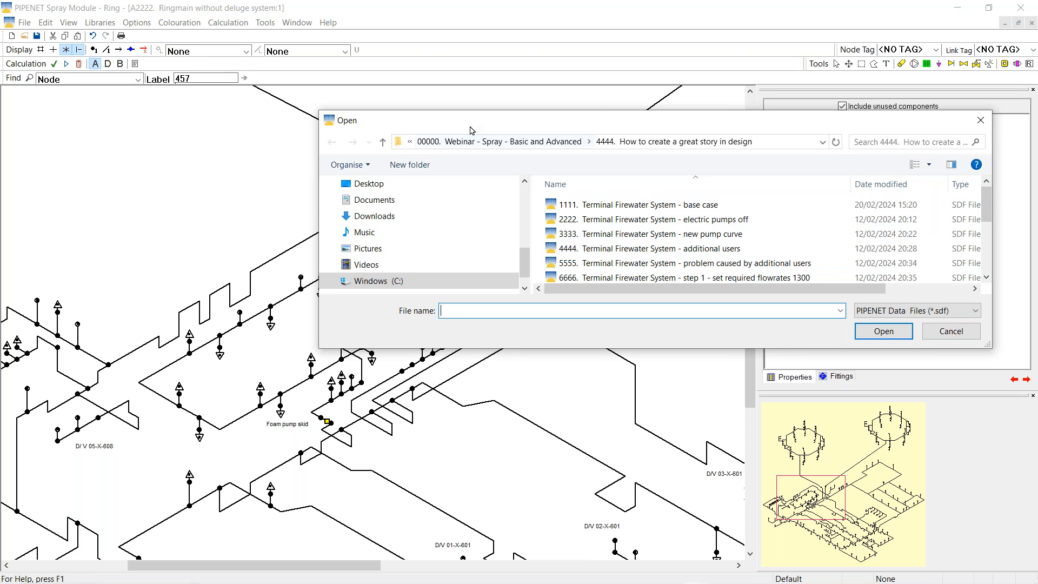
# Open 'Offshore platform complex firewater - Base case' from the 5555 folder without saving the ringmain
pyautogui.click(466, 142)
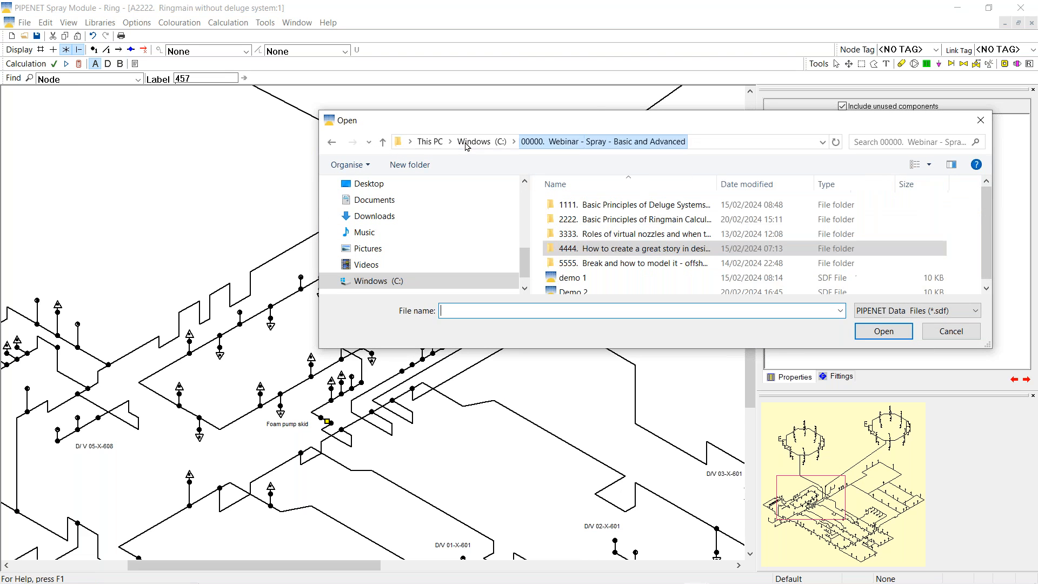
pyautogui.doubleClick(634, 263)
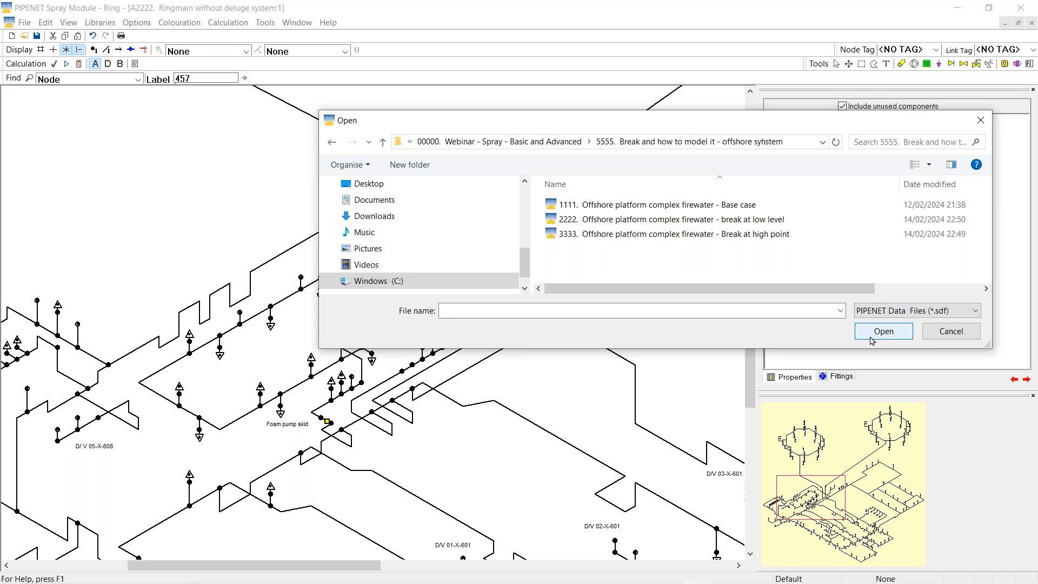
pyautogui.click(631, 210)
pyautogui.click(884, 337)
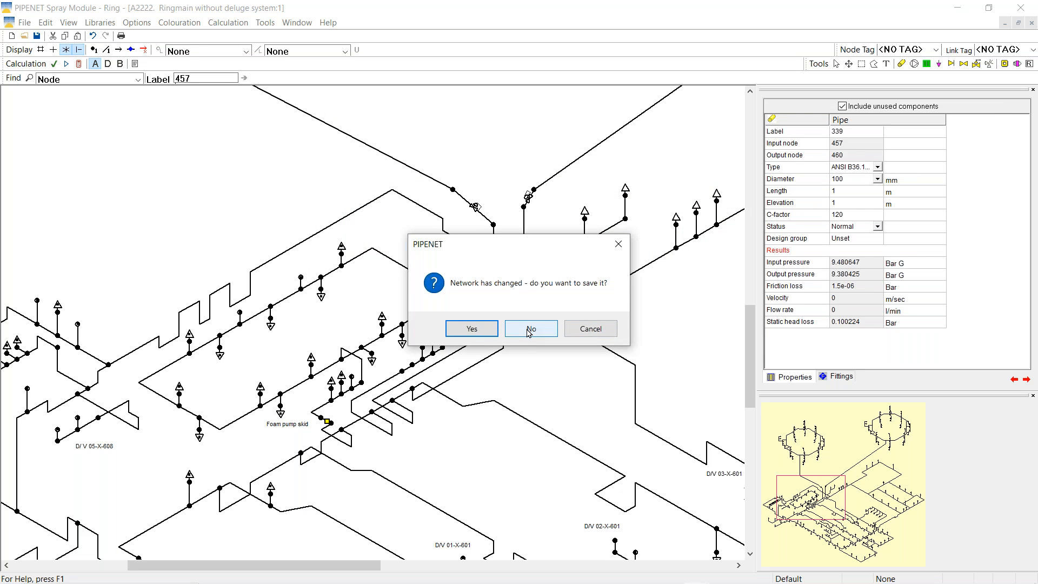
pyautogui.click(529, 329)
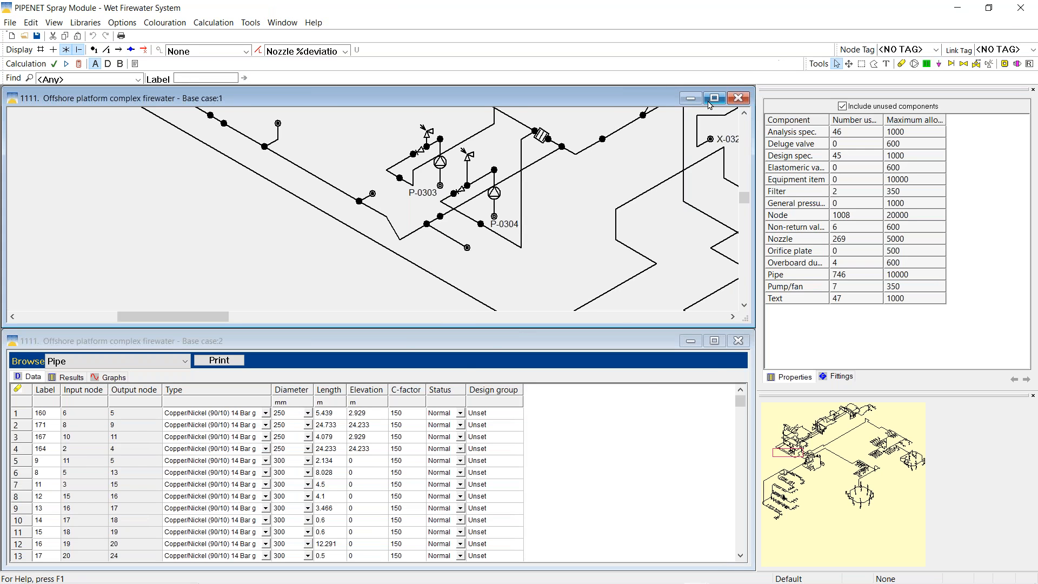
# Maximize the Base case:1 drawing and apply Scale To Fit
pyautogui.click(714, 98)
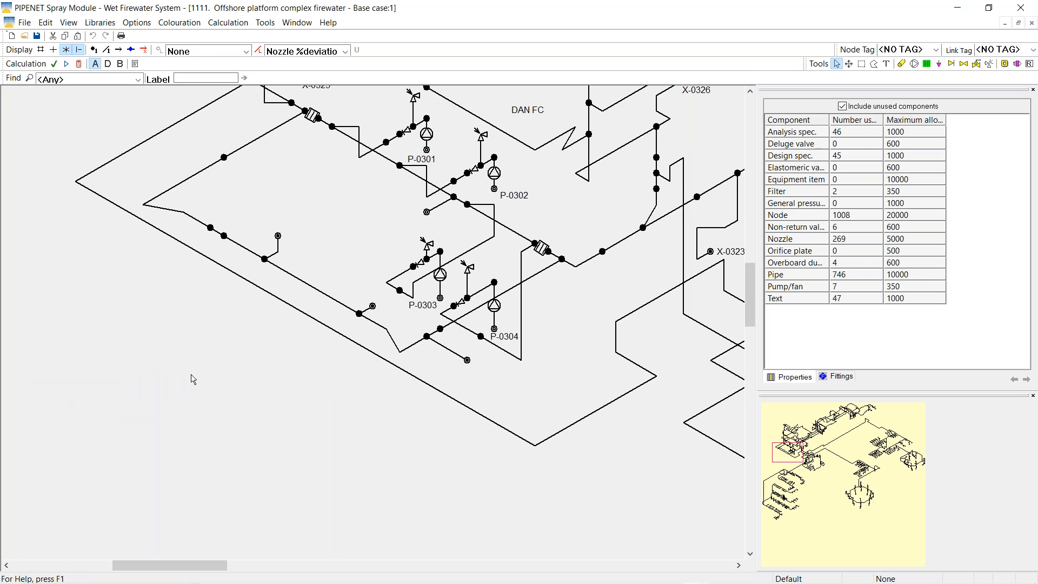
pyautogui.rightClick(156, 400)
pyautogui.click(186, 494)
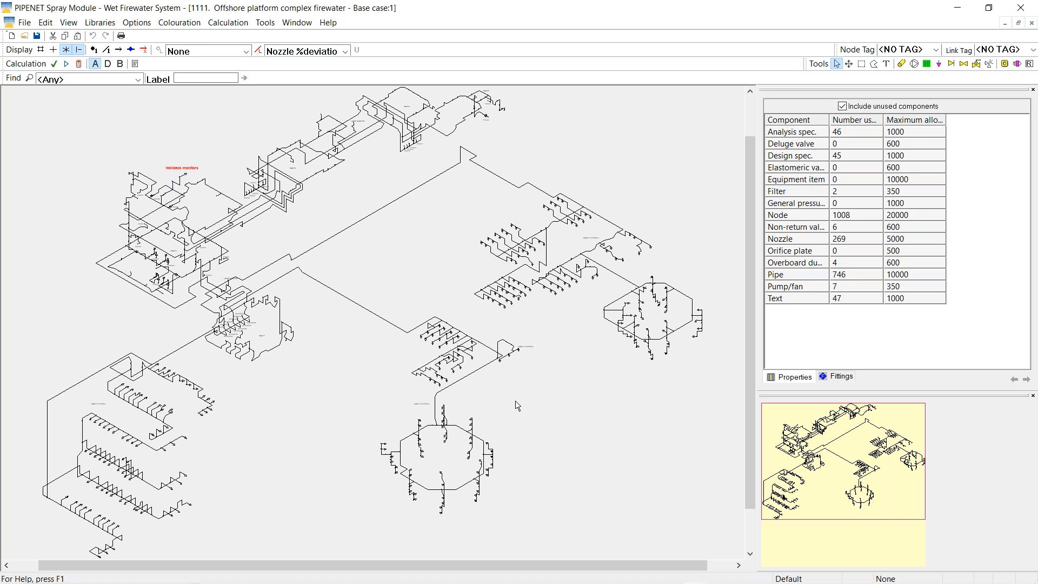
# Calculate the offshore base case and zoom the drawing to 75%
pyautogui.click(79, 65)
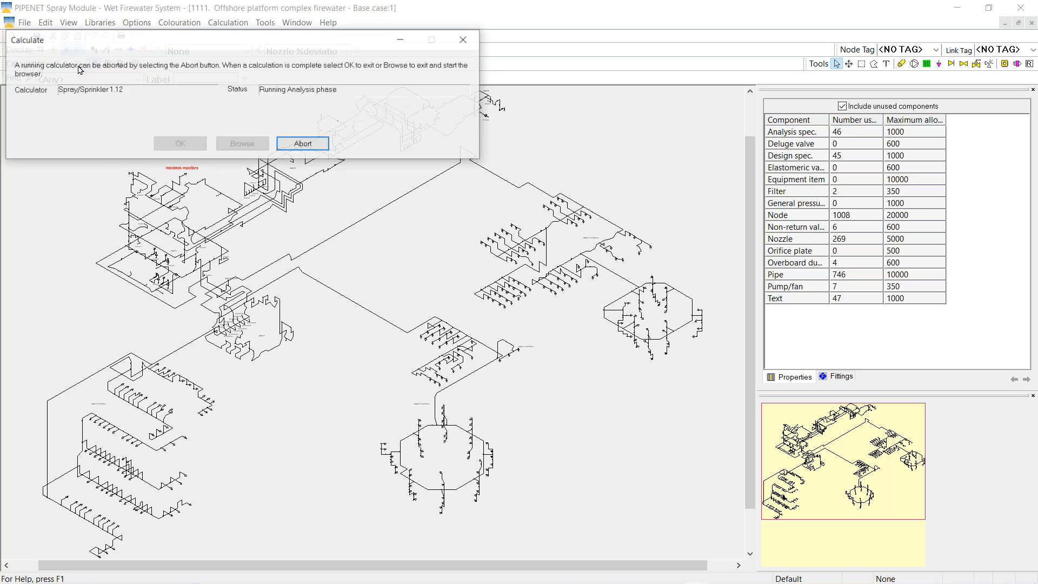
pyautogui.click(171, 145)
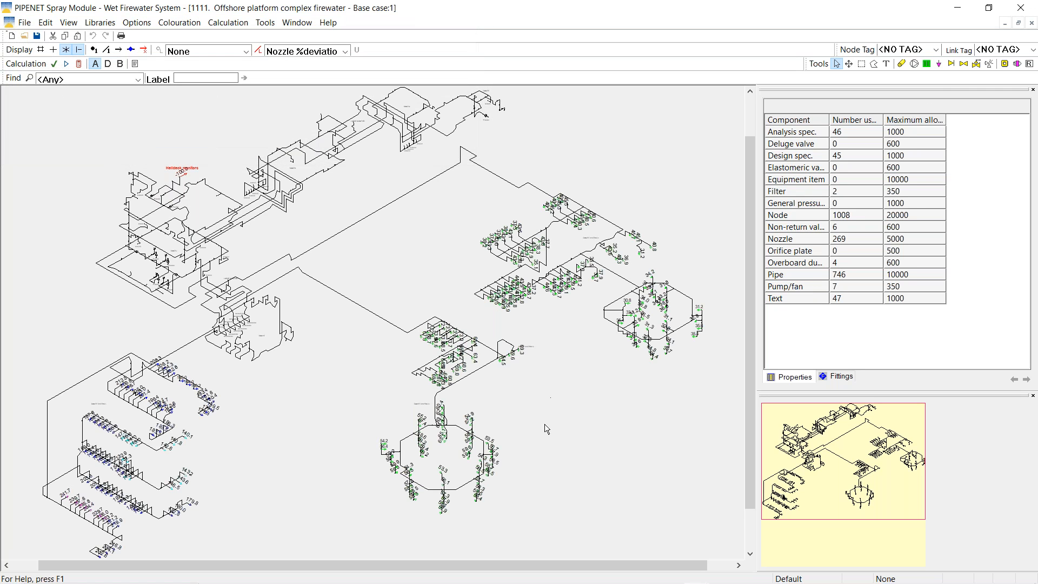
pyautogui.rightClick(601, 435)
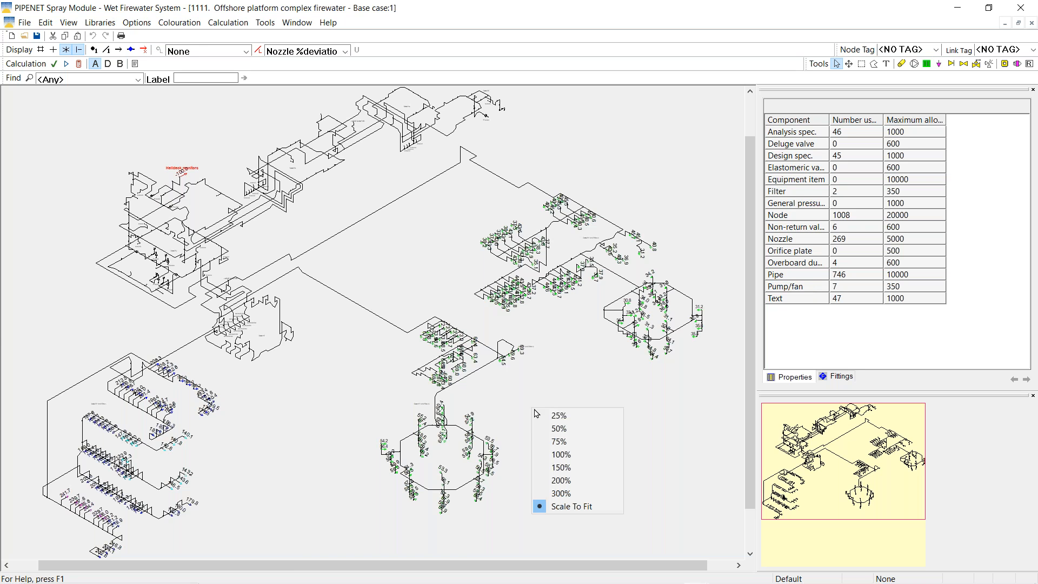
pyautogui.click(562, 442)
# Inspect the nozzle ring (about 53–60%) and the Helideck monitors at -100.0%
pyautogui.moveTo(824, 458); pyautogui.dragTo(841, 493)
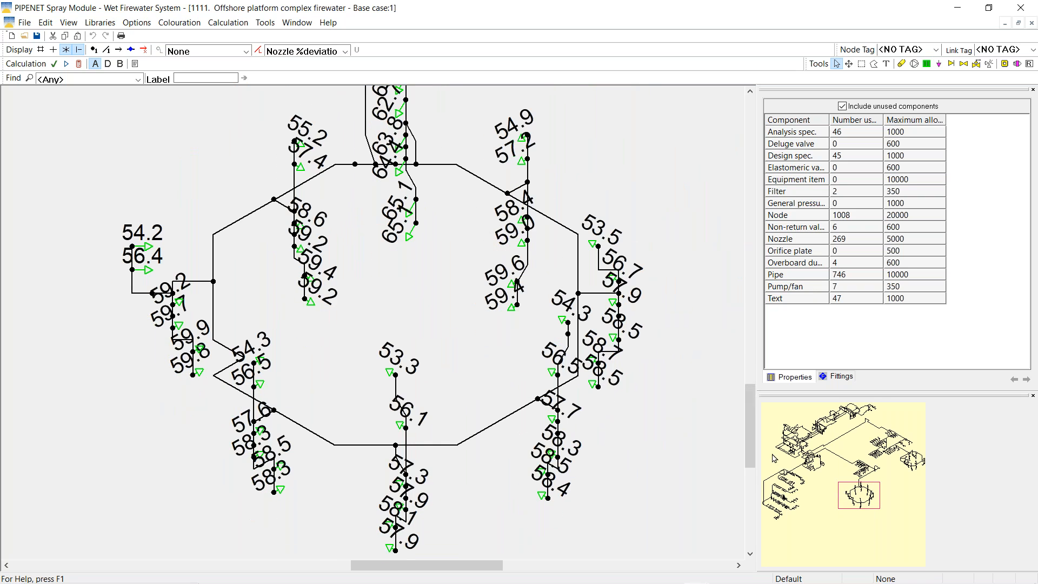
pyautogui.click(849, 63)
pyautogui.scroll(-2, 643, 152)
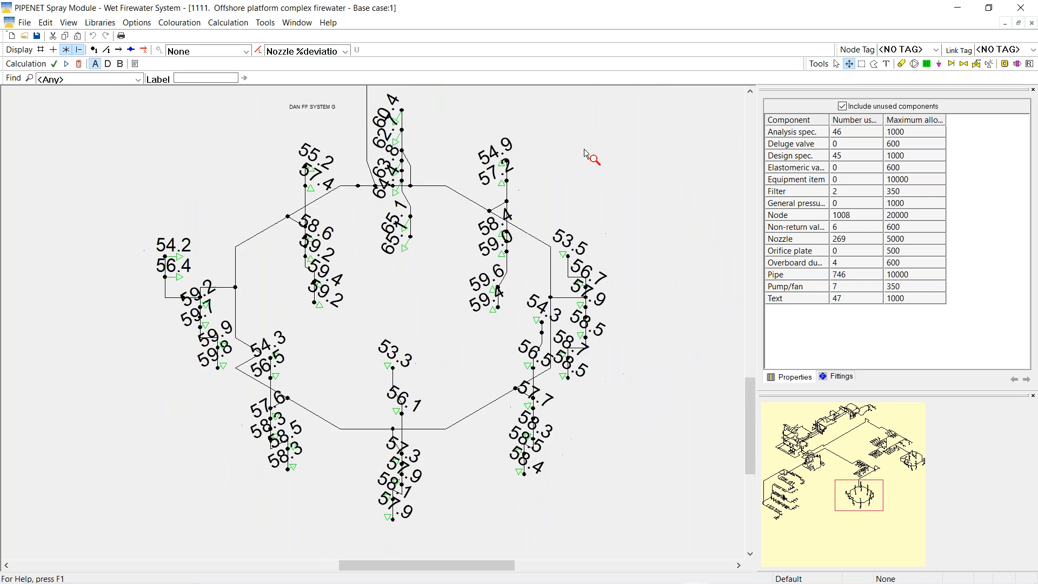
pyautogui.click(835, 65)
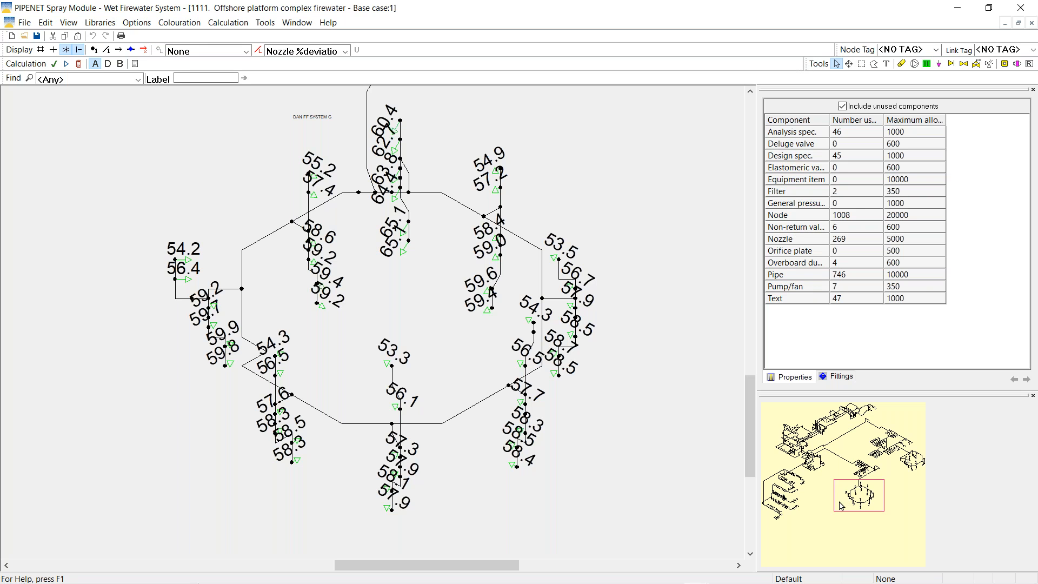
pyautogui.moveTo(841, 504); pyautogui.dragTo(773, 443)
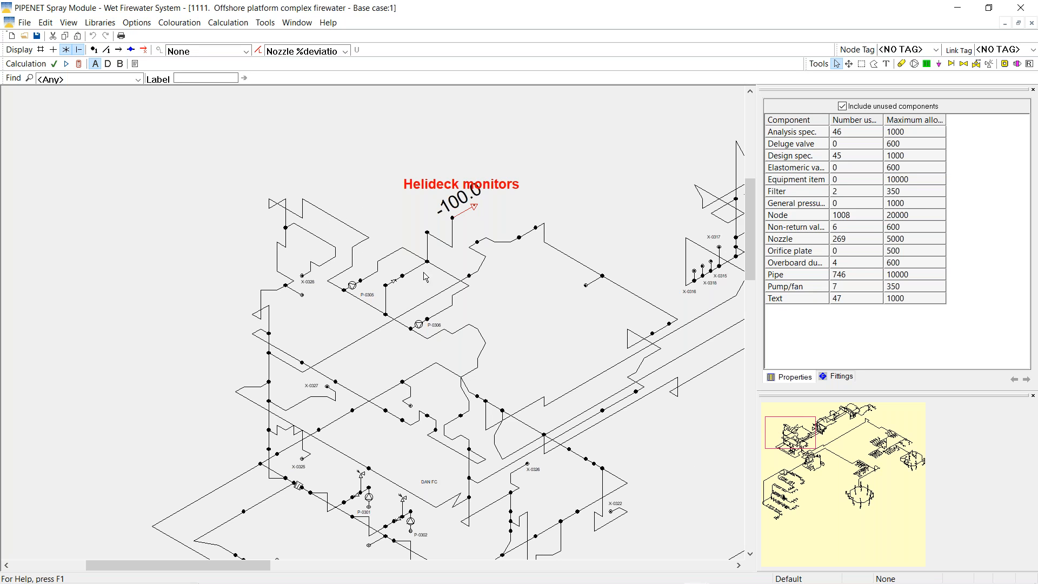
# Pan around the base case network to review ring nozzle deviations of roughly 53–65%
pyautogui.moveTo(771, 434); pyautogui.dragTo(773, 440)
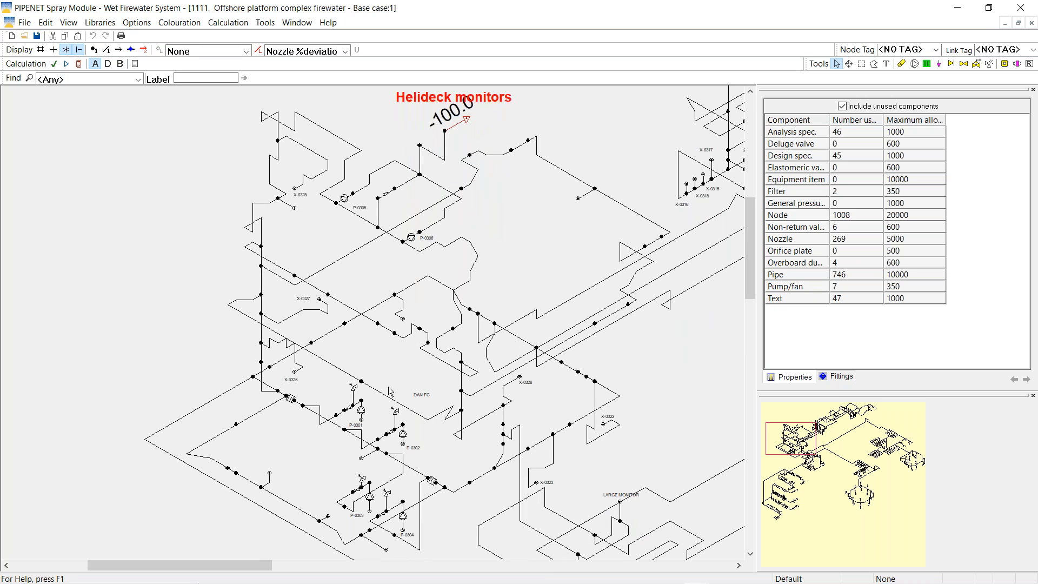
pyautogui.moveTo(773, 435)
pyautogui.mouseDown()
pyautogui.moveTo(781, 471)
pyautogui.moveTo(860, 499)
pyautogui.moveTo(851, 495)
pyautogui.mouseUp()
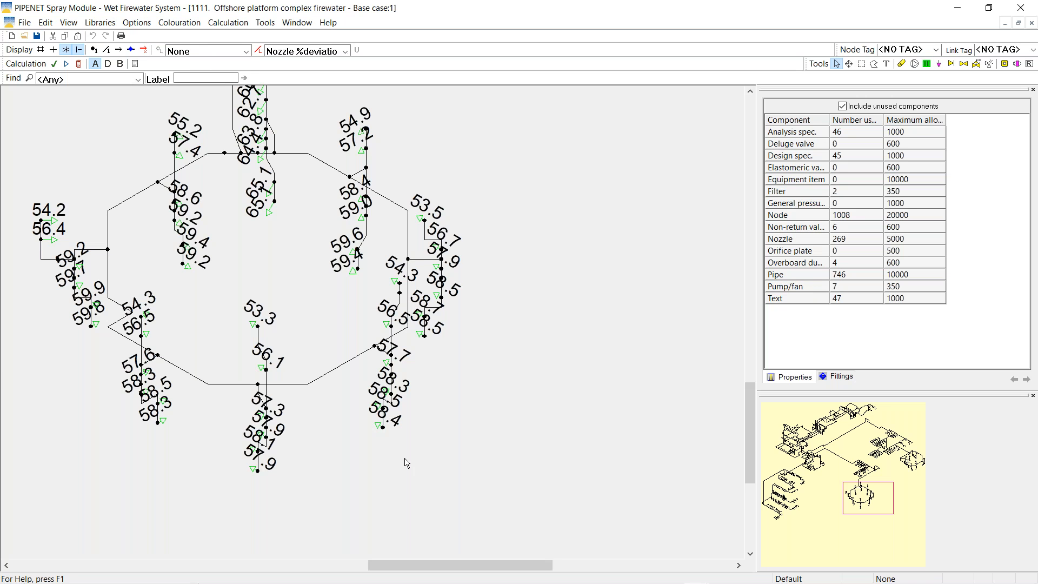
pyautogui.moveTo(887, 502); pyautogui.dragTo(817, 430)
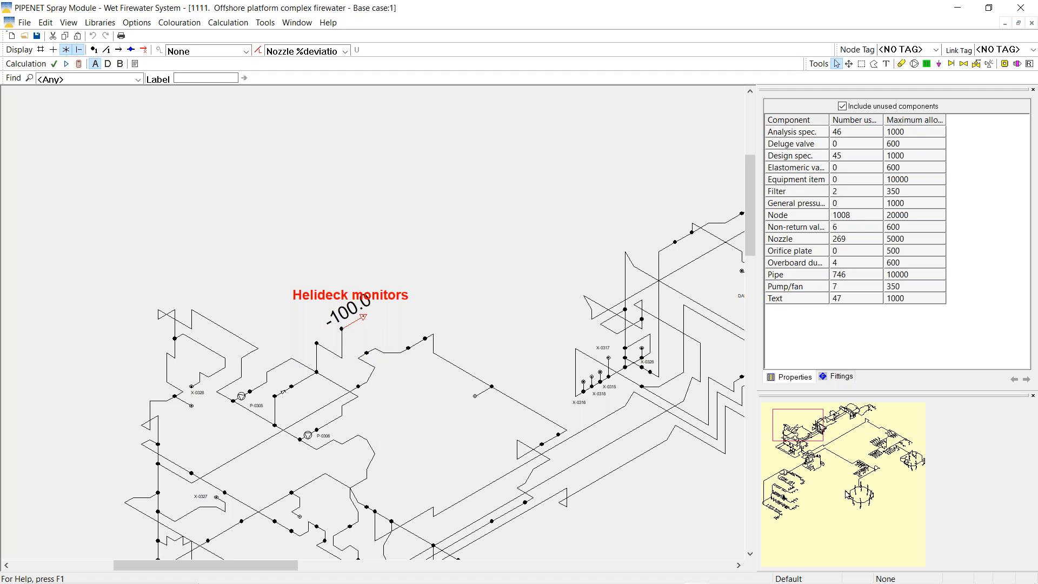
pyautogui.moveTo(811, 427); pyautogui.dragTo(875, 495)
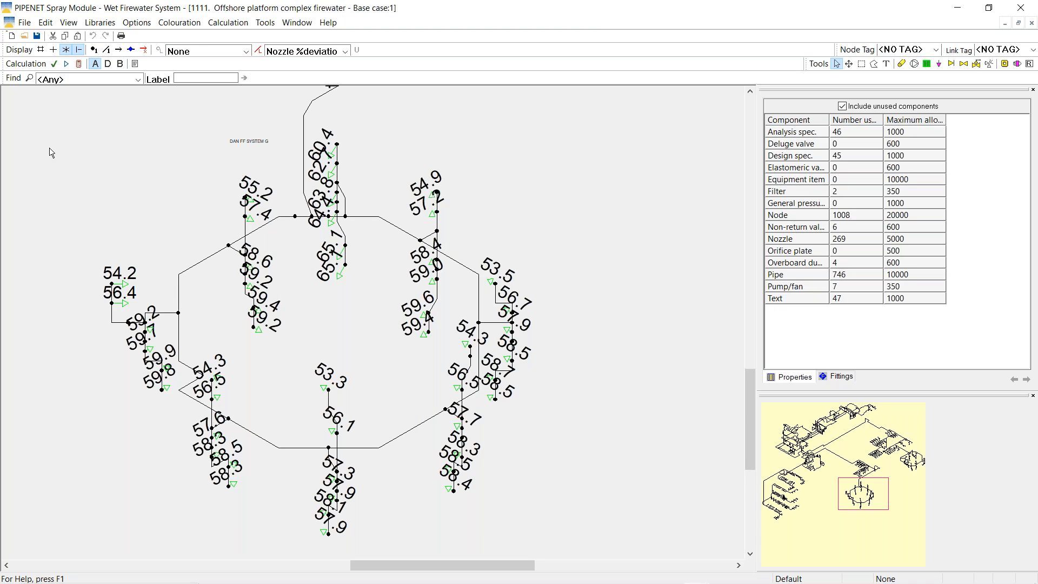
pyautogui.click(24, 37)
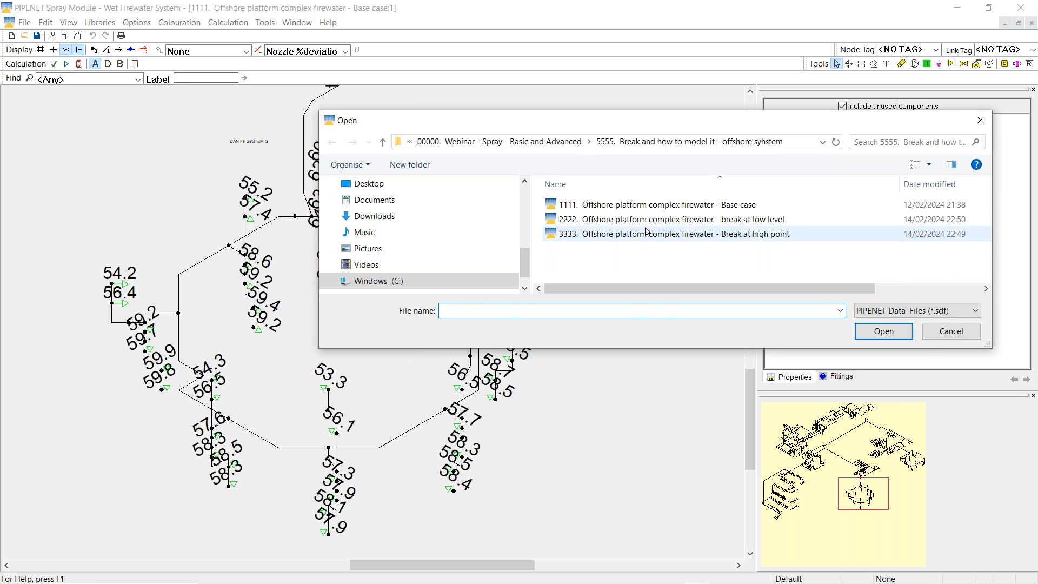
# Open the 2222 break at low level model and maximize its schematic at the pipe BREAK
pyautogui.click(645, 222)
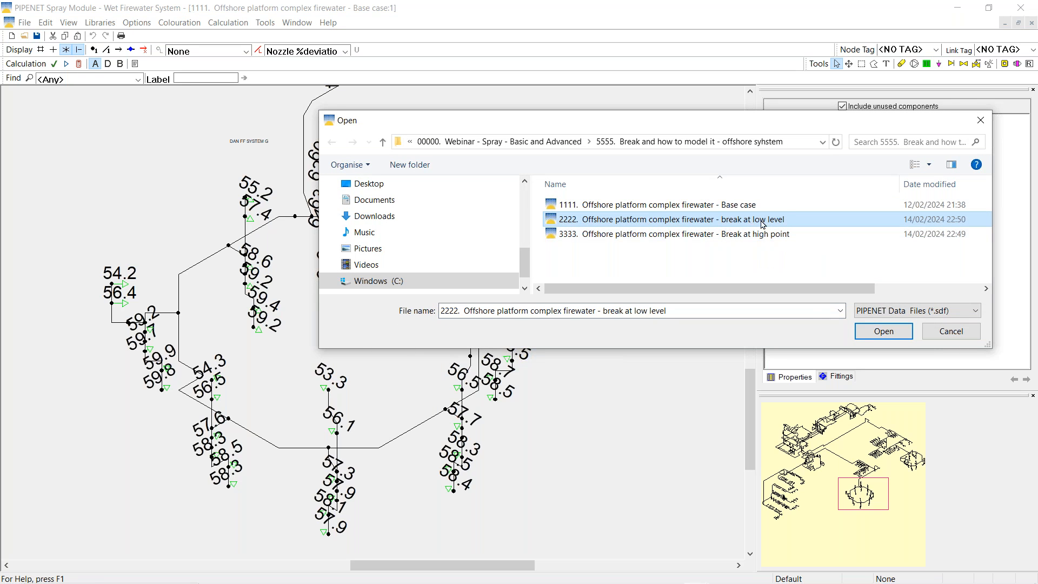
pyautogui.click(864, 332)
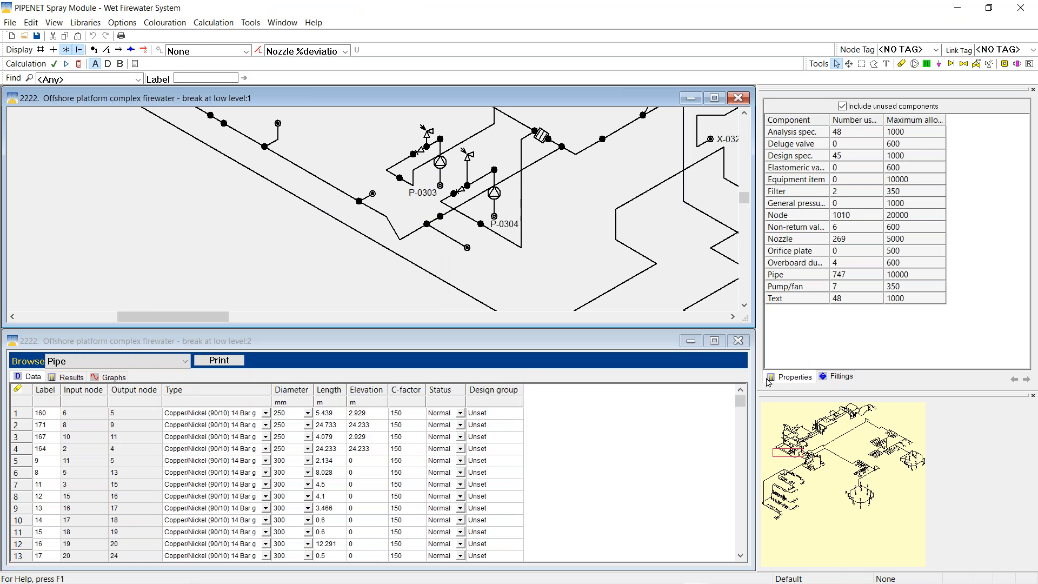
pyautogui.moveTo(783, 455); pyautogui.dragTo(821, 445)
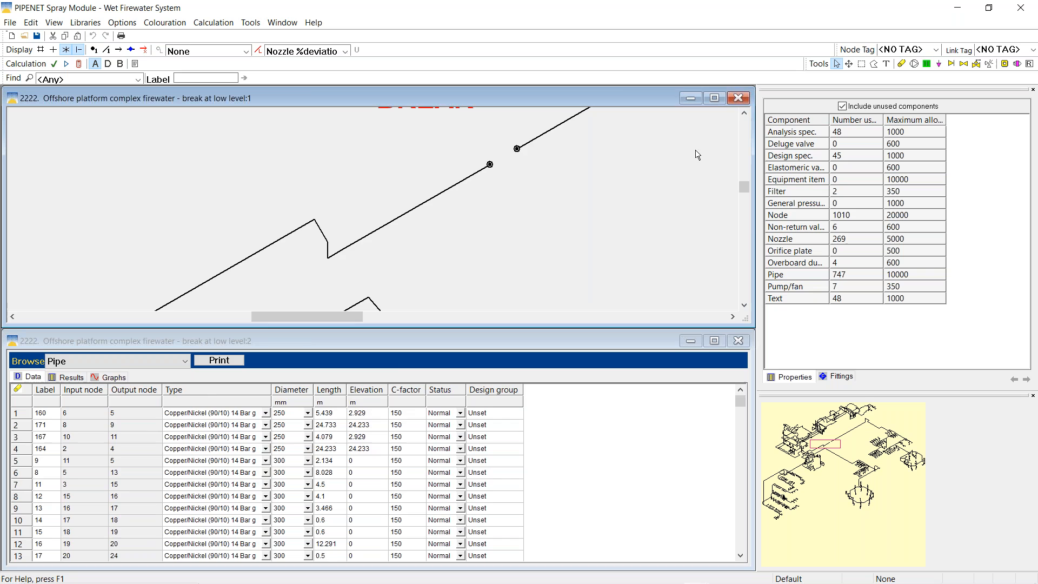
pyautogui.click(714, 98)
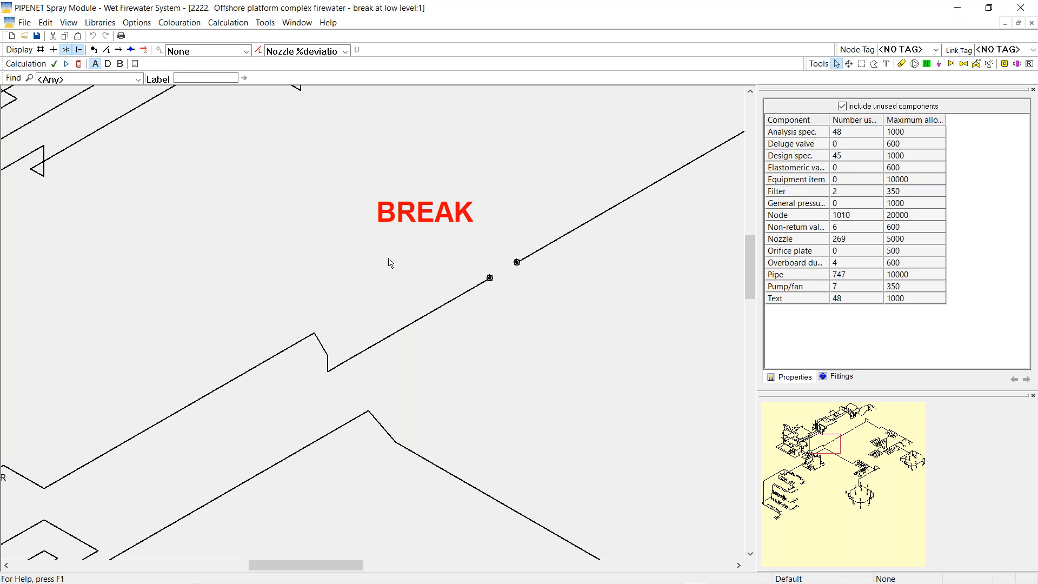
pyautogui.click(363, 352)
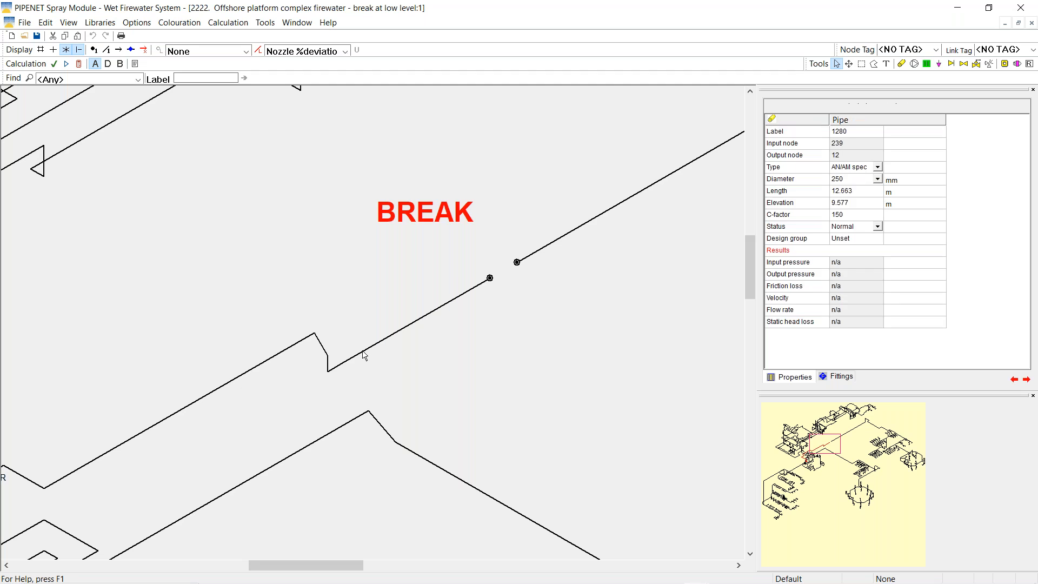
# Turn off result colouring and keep the break pipe's status as Normal
pyautogui.click(346, 54)
pyautogui.click(298, 64)
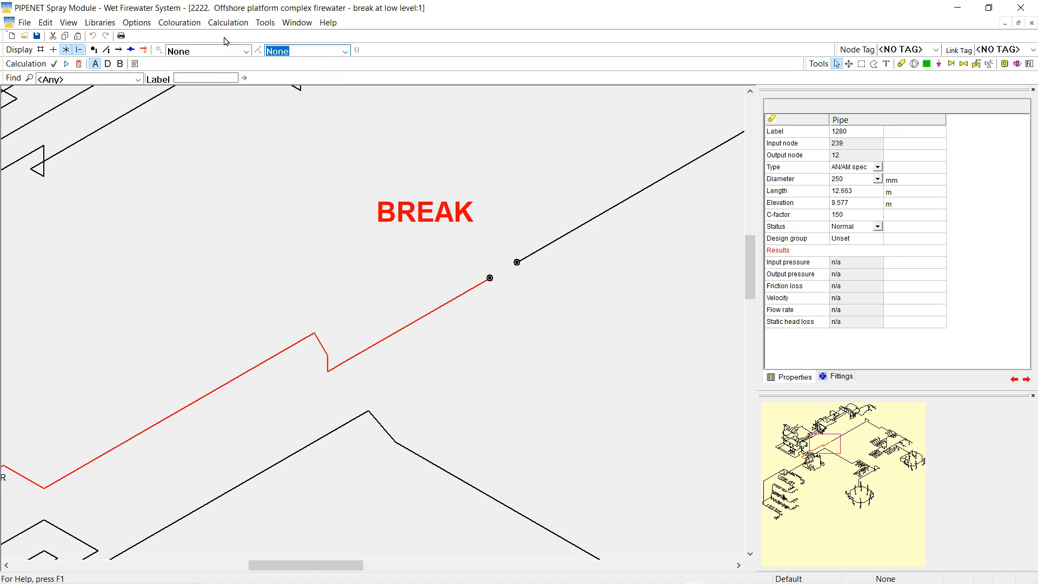
pyautogui.click(879, 227)
pyautogui.click(878, 227)
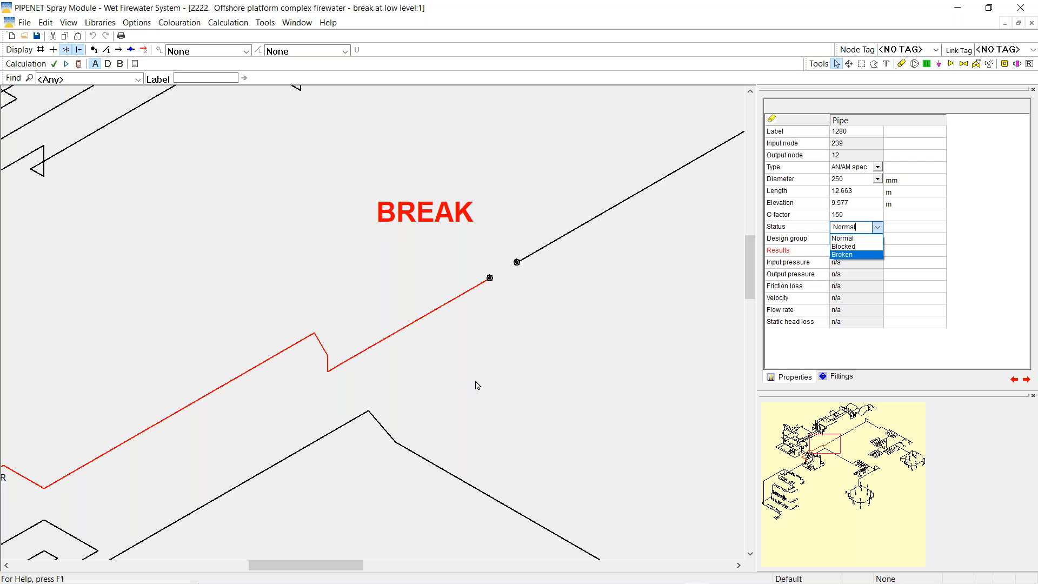
pyautogui.click(816, 445)
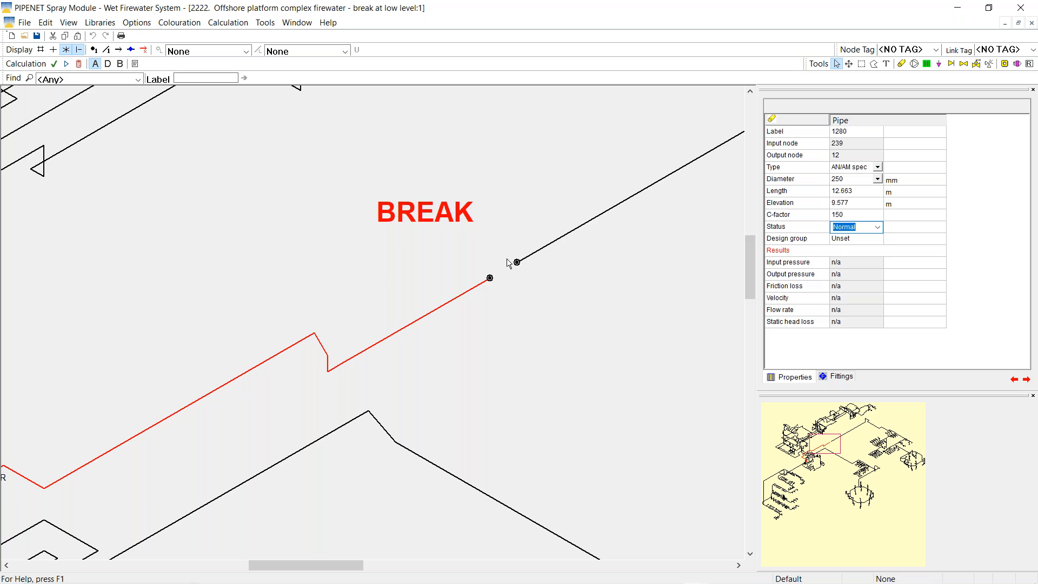
# Calculate with break nodes 12 and 14 selected; node 12 shows 0 bar G and 25229.8 l/min
pyautogui.click(490, 279)
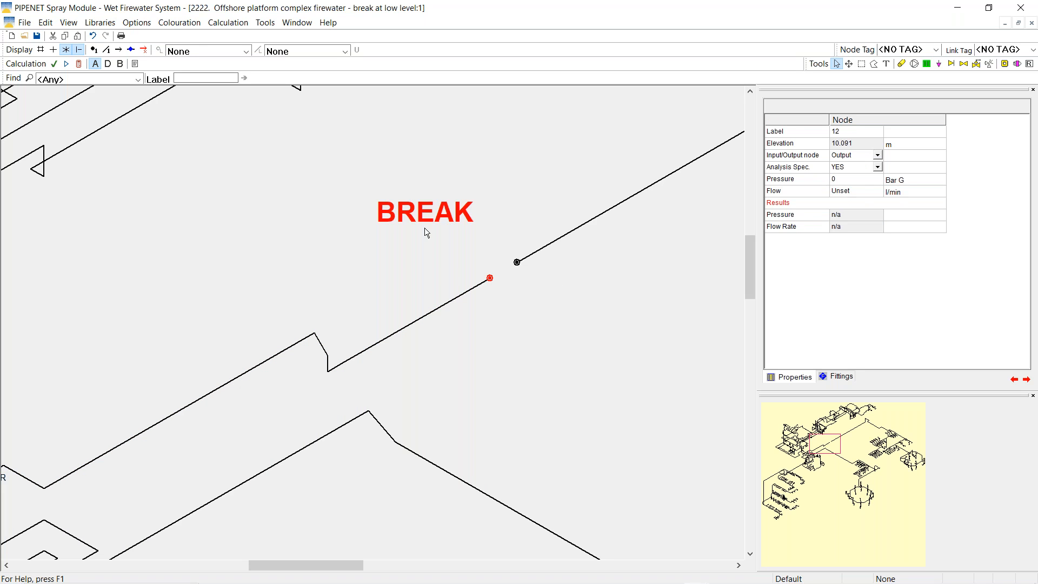
pyautogui.click(516, 264)
pyautogui.click(79, 64)
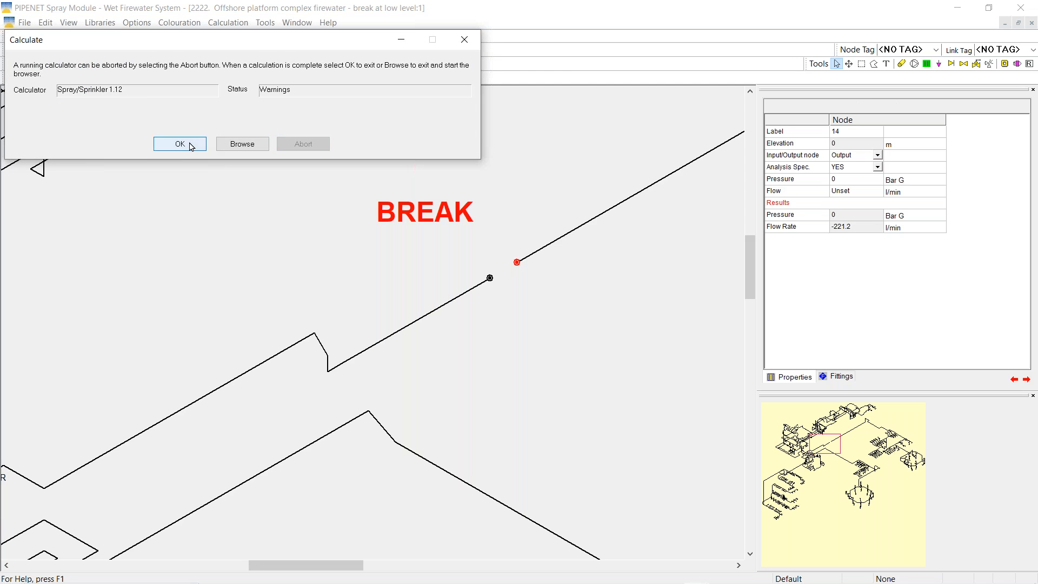
pyautogui.click(190, 146)
pyautogui.click(490, 279)
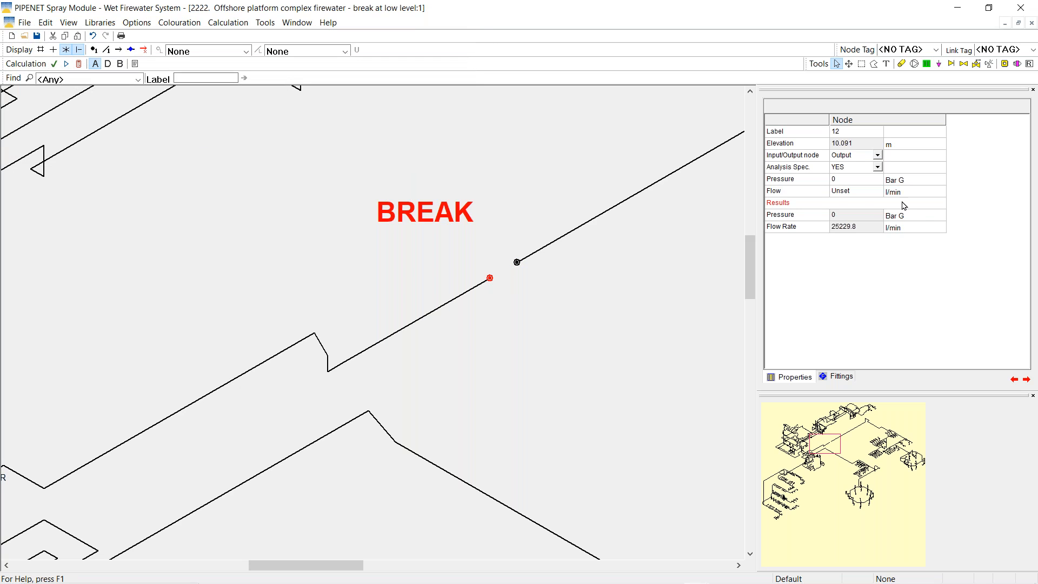
pyautogui.click(819, 228)
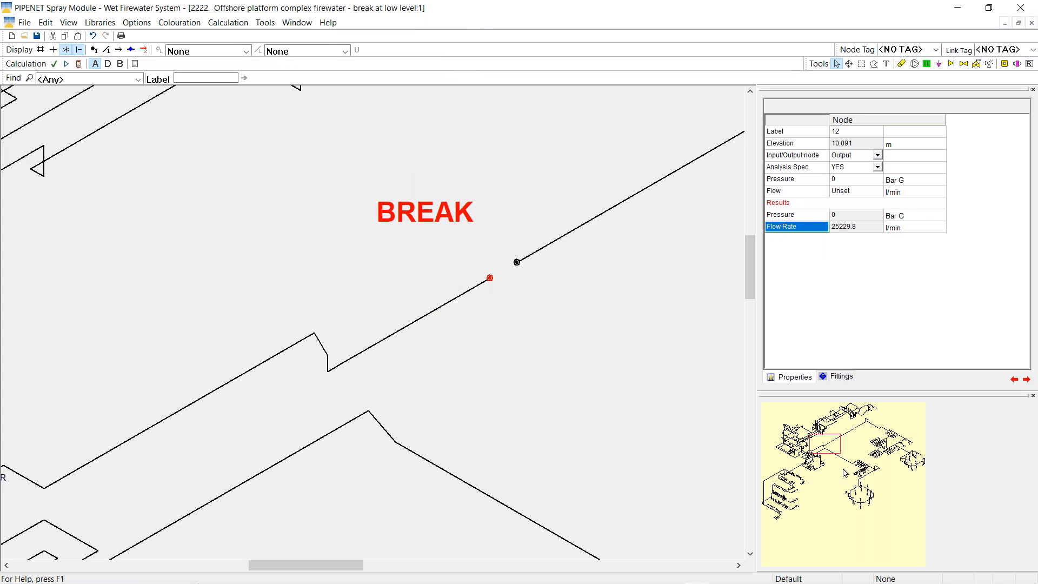
# Pan and zoom out over the nozzle ring and label nozzles with % deviation
pyautogui.moveTo(825, 441)
pyautogui.mouseDown()
pyautogui.moveTo(834, 483)
pyautogui.moveTo(855, 493)
pyautogui.mouseUp()
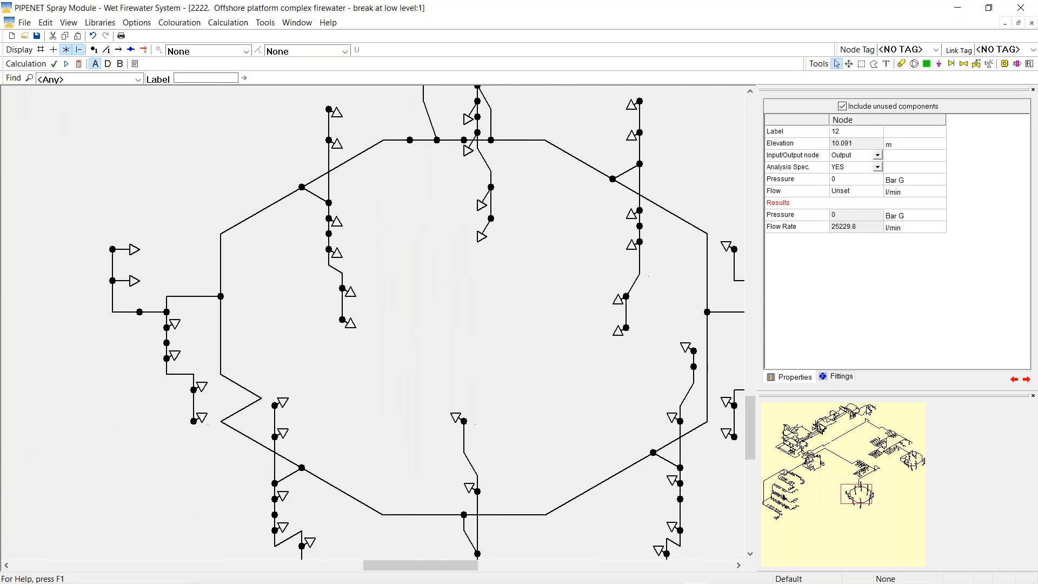
pyautogui.click(848, 64)
pyautogui.scroll(-1, 643, 308)
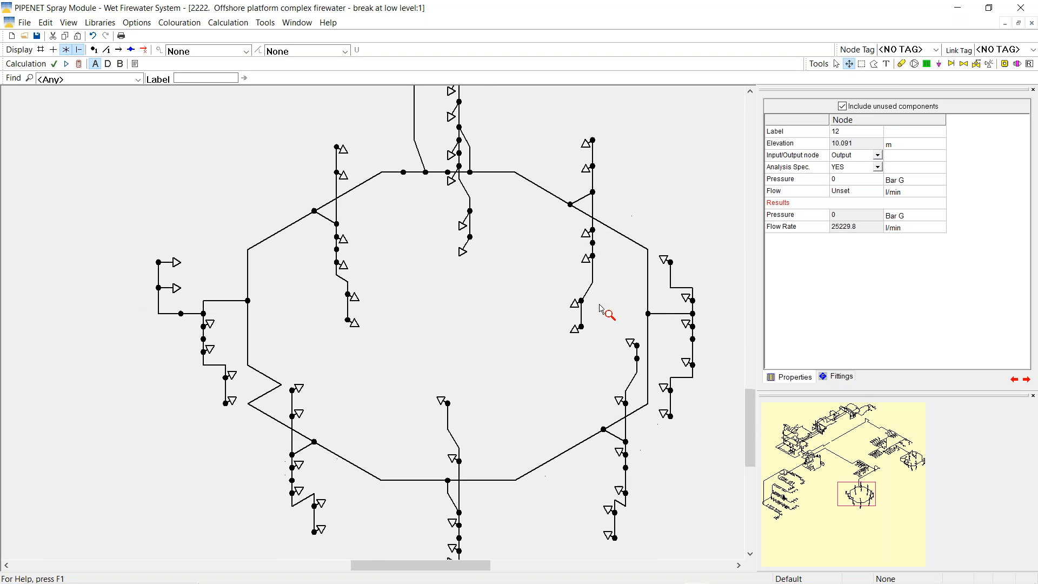
pyautogui.scroll(-1, 546, 300)
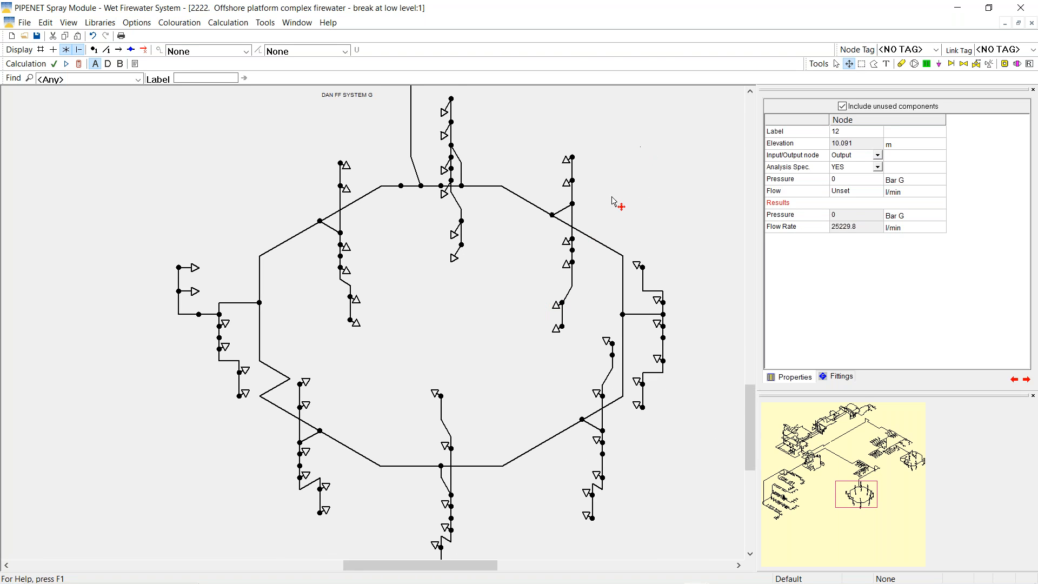
pyautogui.scroll(-1, 560, 265)
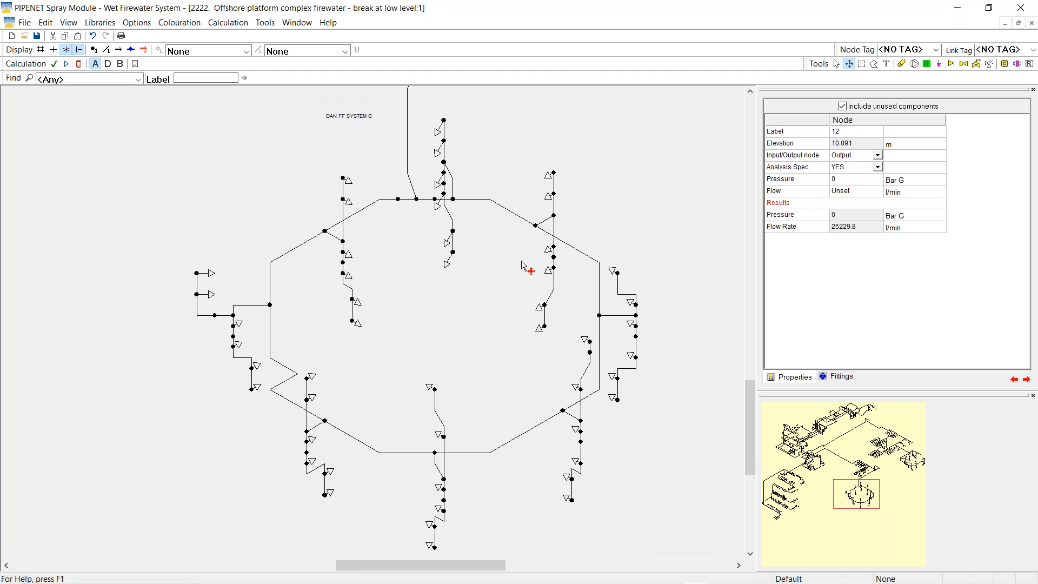
pyautogui.click(344, 51)
pyautogui.click(317, 197)
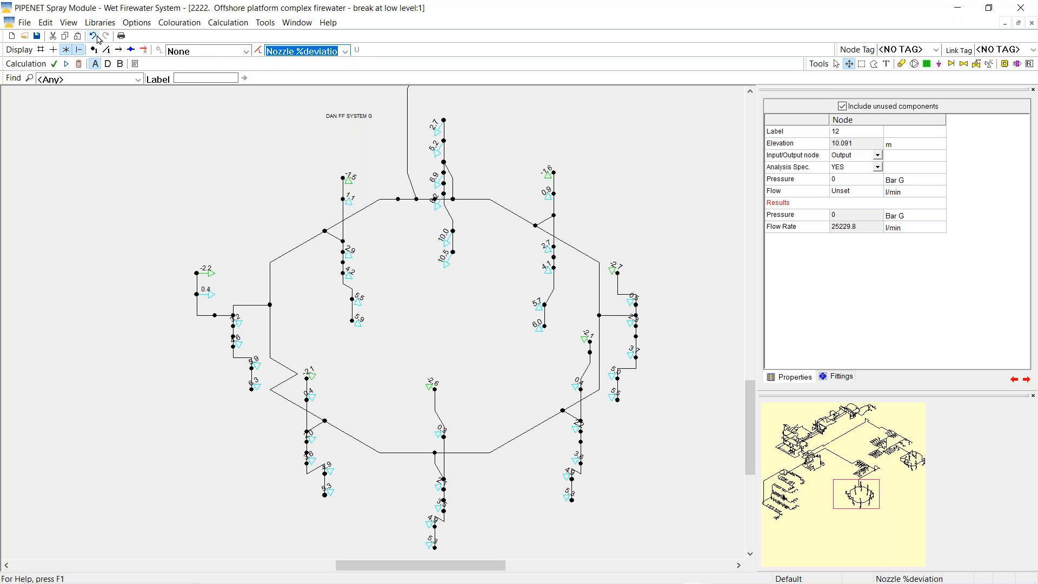
pyautogui.click(78, 50)
# Open the break at high point model without saving, panned to the break near the helideck monitors
pyautogui.click(24, 36)
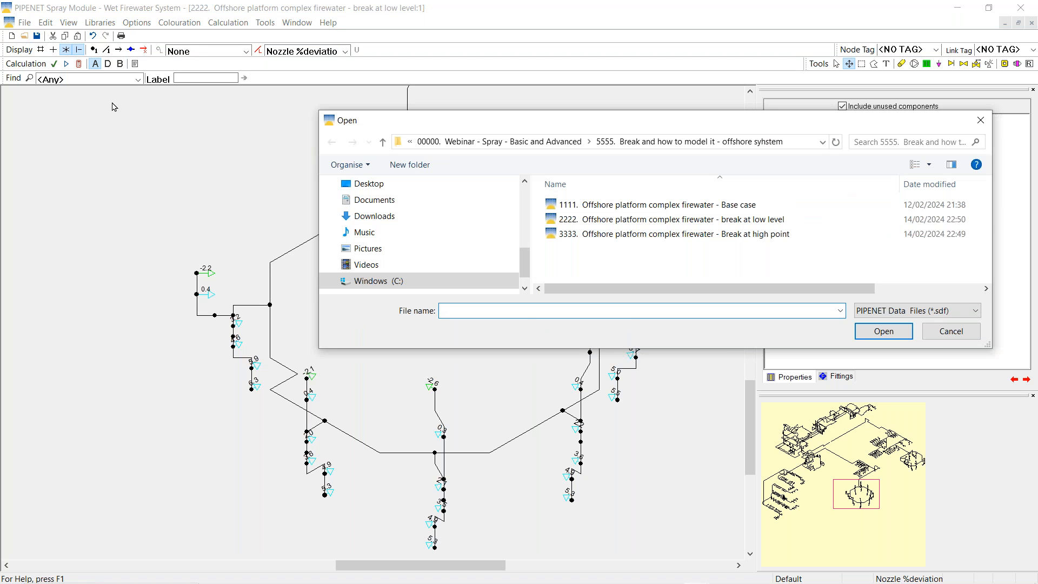
pyautogui.click(606, 234)
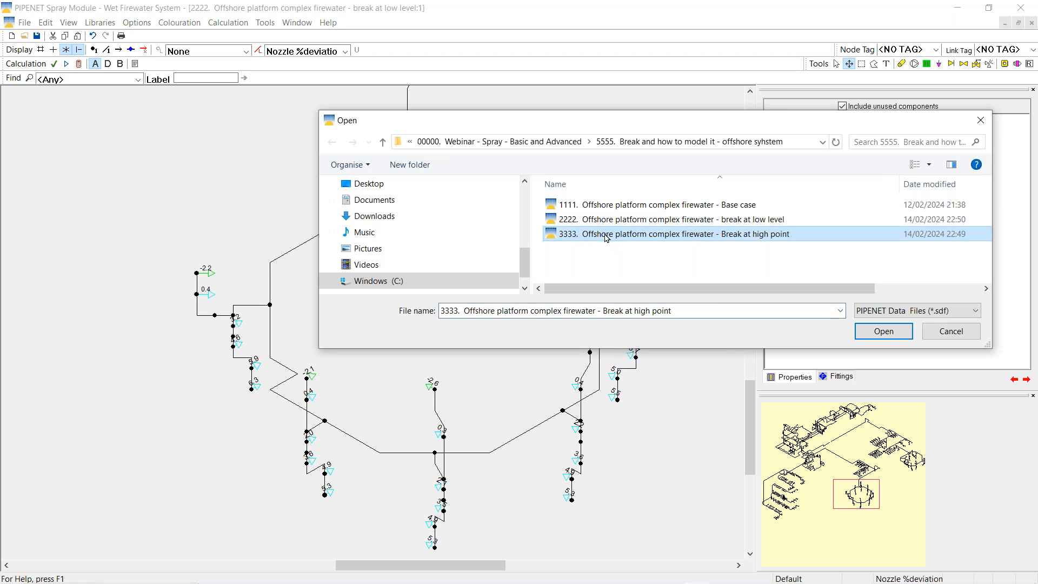
pyautogui.click(885, 331)
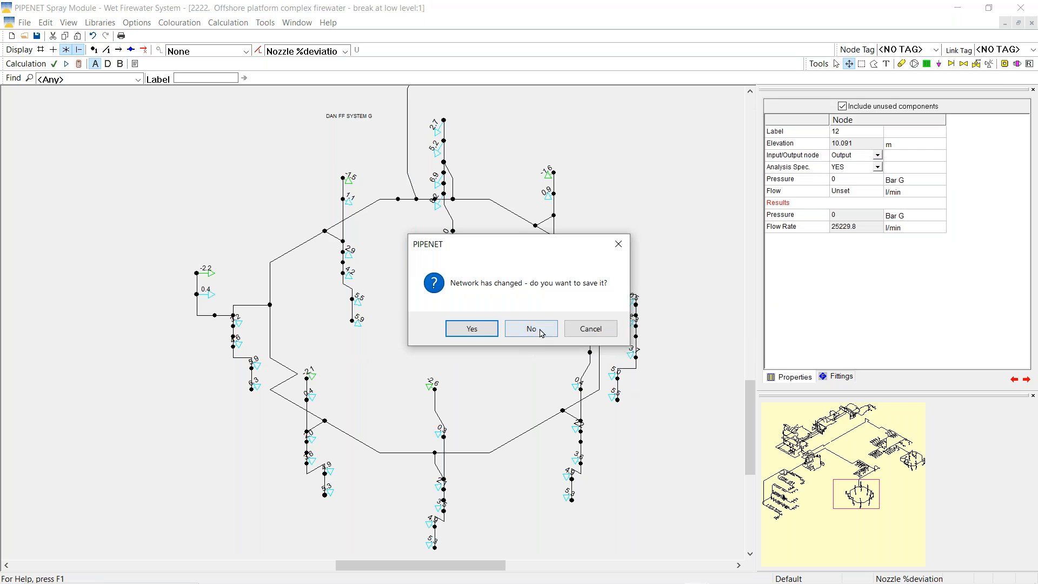
pyautogui.click(531, 329)
pyautogui.moveTo(785, 453); pyautogui.dragTo(780, 431)
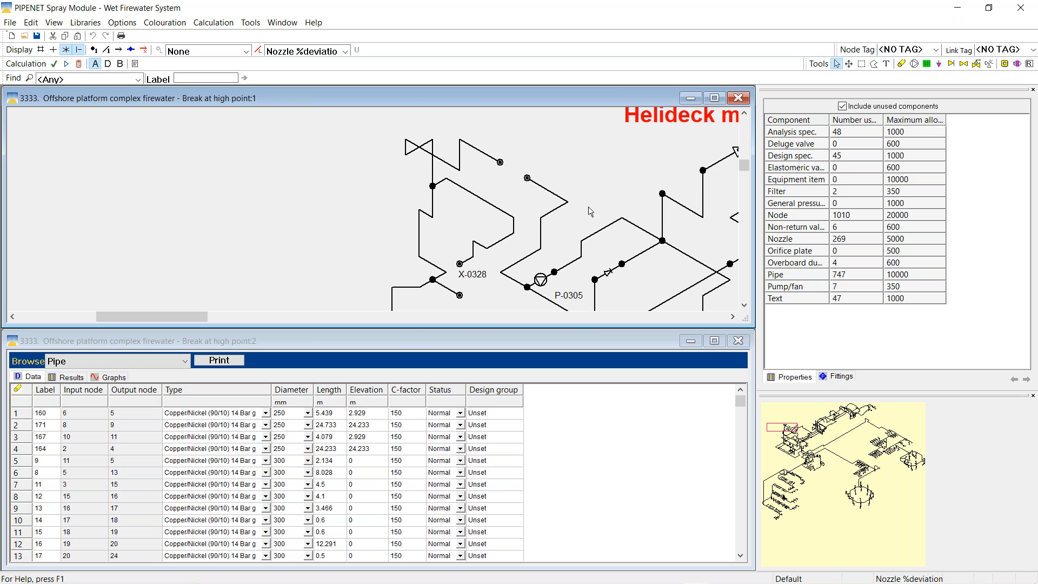
# Calculate with break nodes 14 and 12 selected, then colour and label pipes by volumetric flow
pyautogui.click(527, 179)
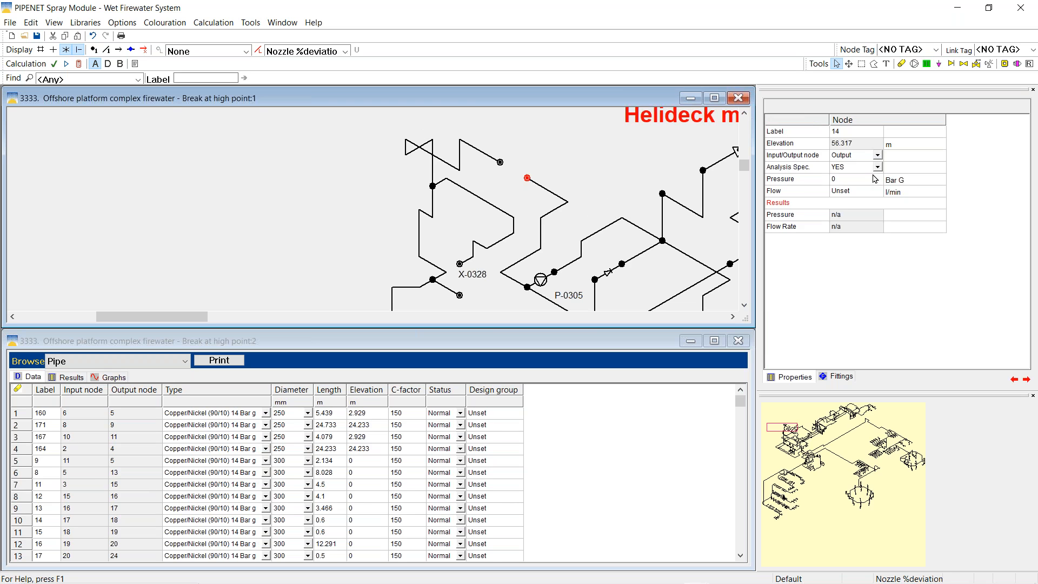
pyautogui.click(500, 163)
pyautogui.click(80, 62)
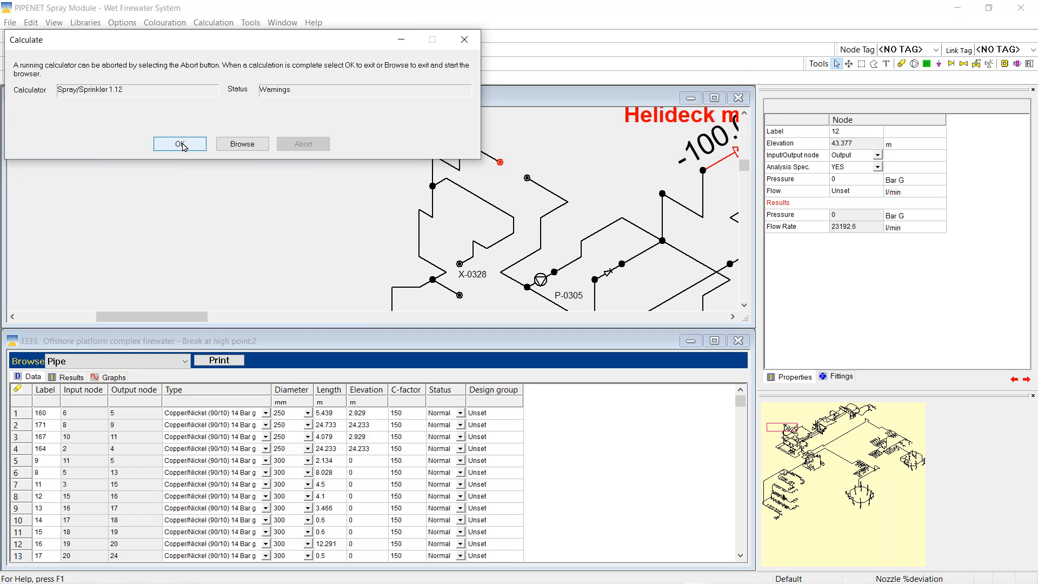
pyautogui.click(182, 145)
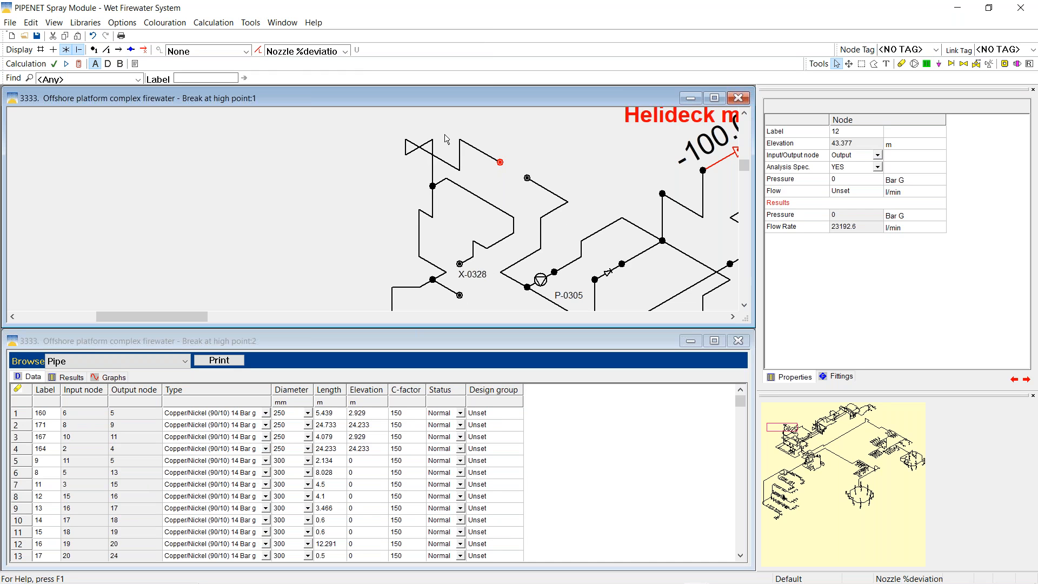
pyautogui.click(345, 51)
pyautogui.click(311, 109)
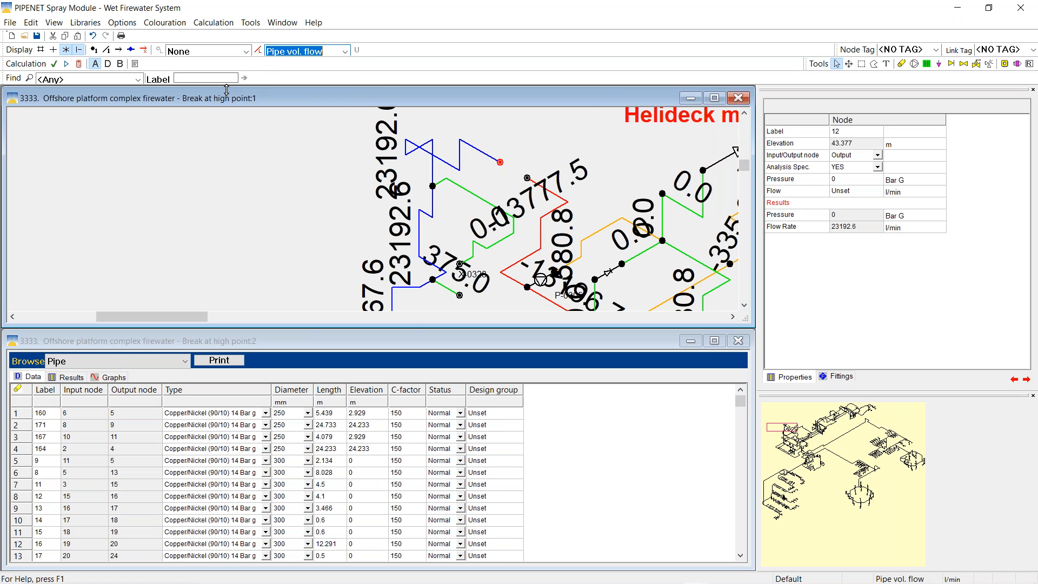
# Set the display font size to 16 and show flow-direction arrows on the pipes
pyautogui.click(124, 24)
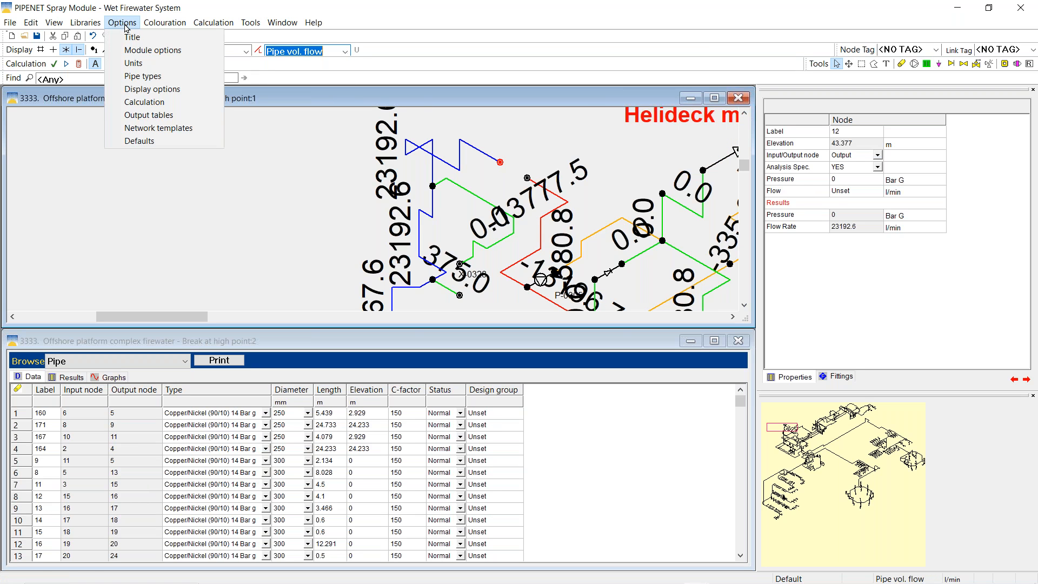
pyautogui.click(152, 90)
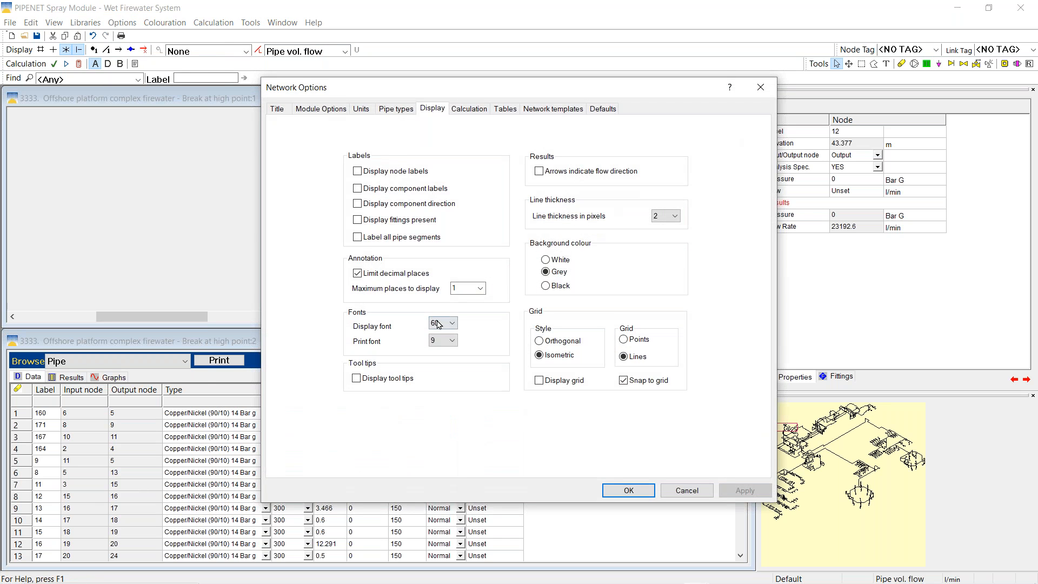
pyautogui.click(448, 324)
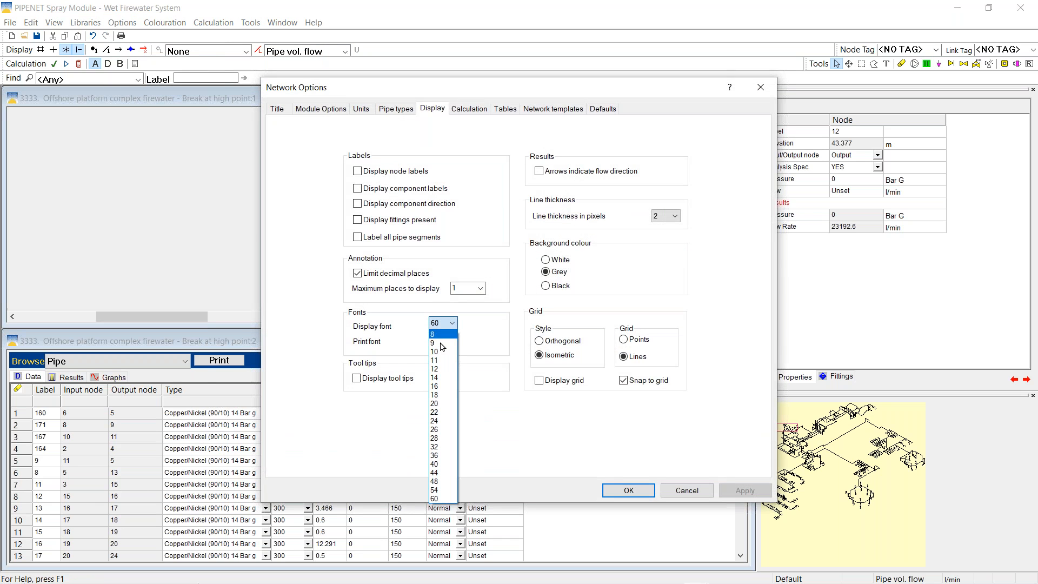
pyautogui.click(439, 385)
pyautogui.click(629, 490)
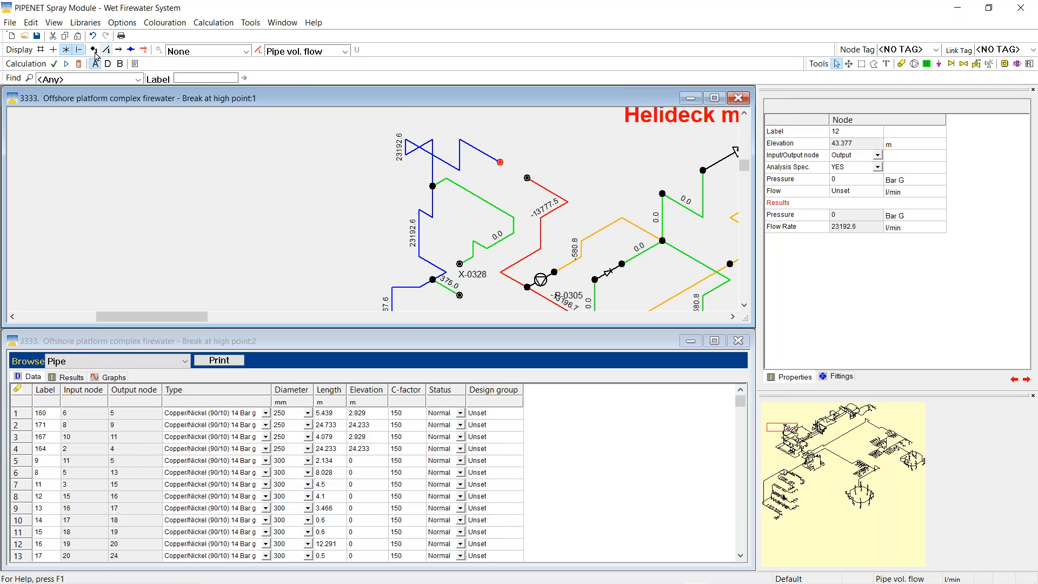
pyautogui.click(119, 51)
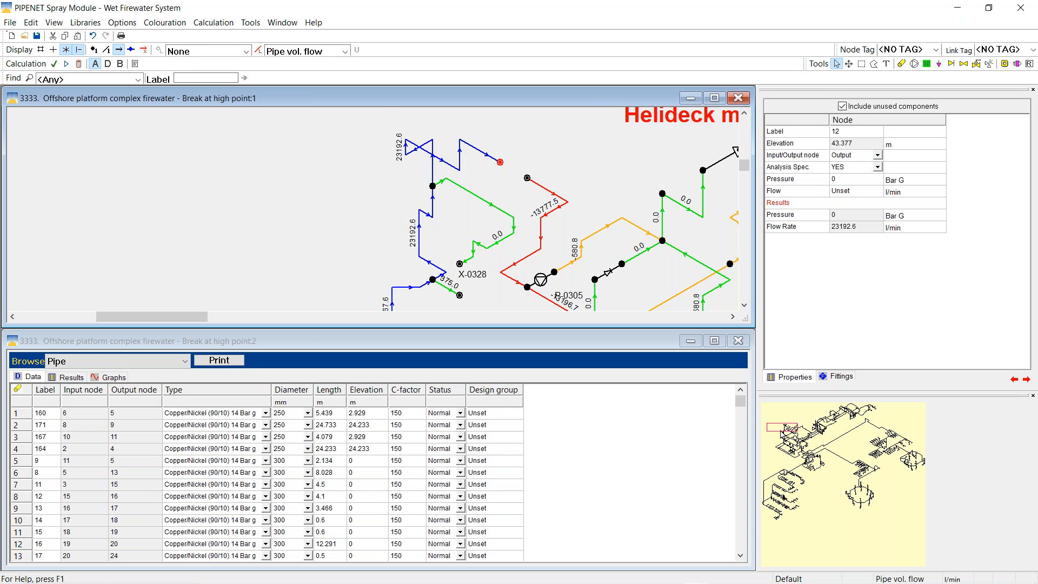
# Maximize the drawing and zoom out to show nozzle % deviation across the whole ring main
pyautogui.click(872, 489)
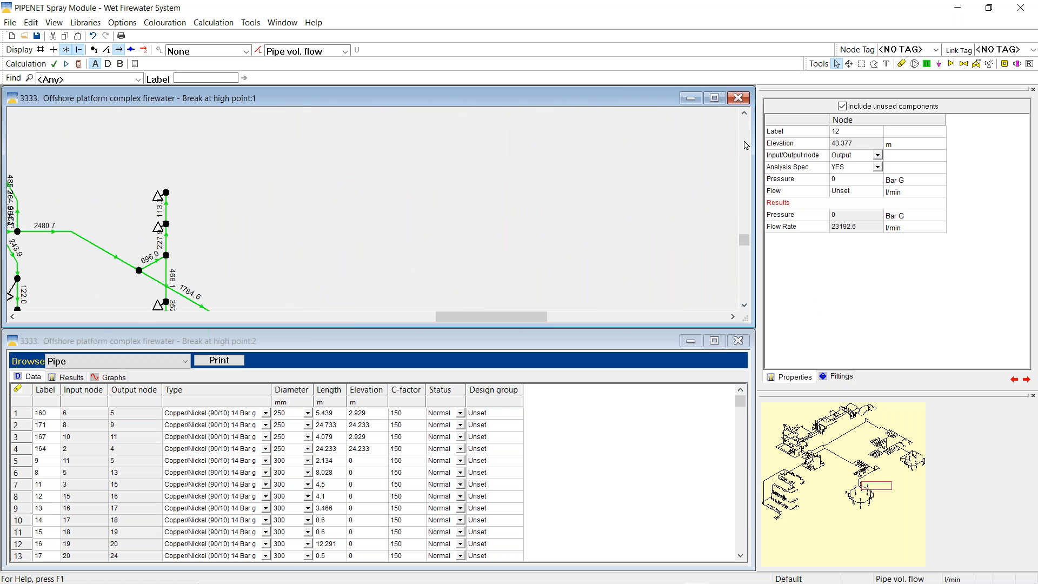
pyautogui.click(714, 98)
pyautogui.moveTo(883, 488); pyautogui.dragTo(871, 496)
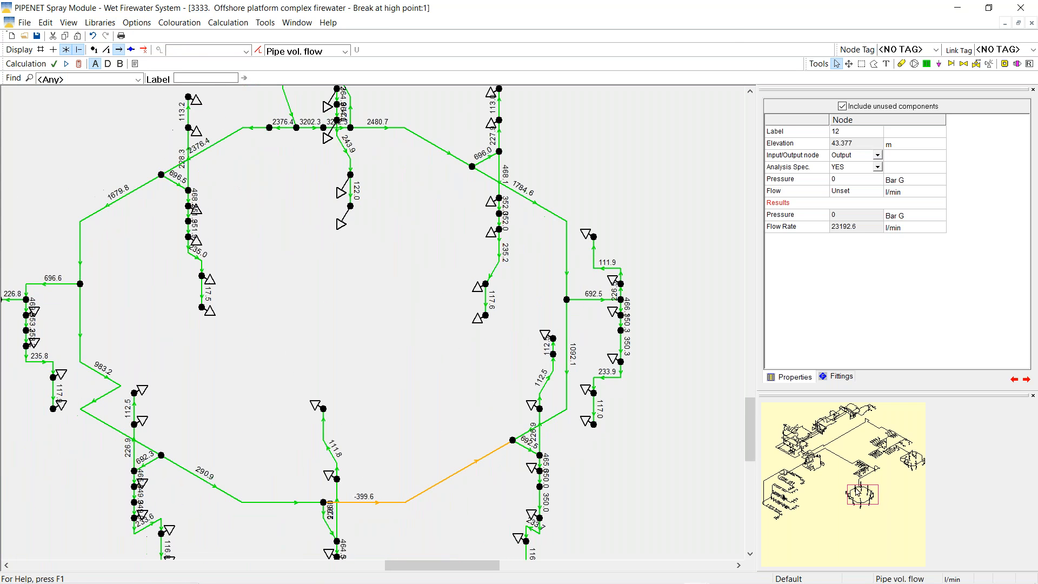
pyautogui.click(345, 51)
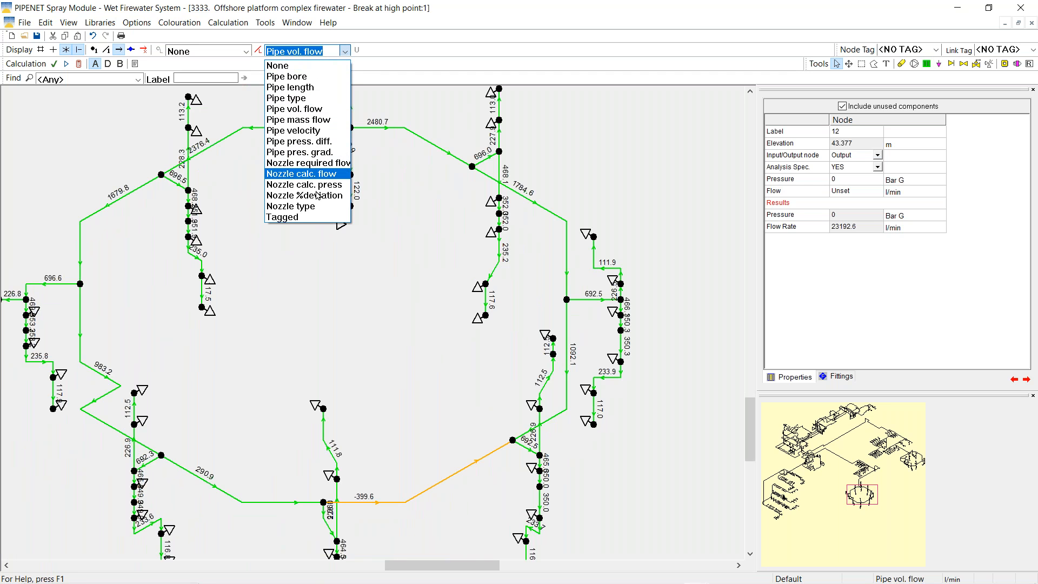
pyautogui.click(324, 197)
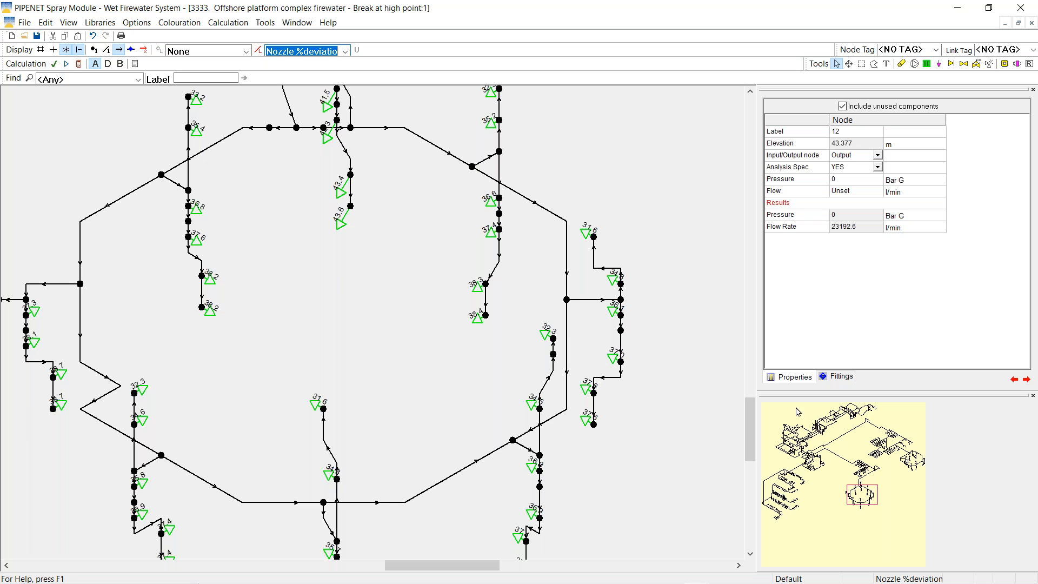
pyautogui.click(848, 63)
pyautogui.moveTo(672, 220); pyautogui.dragTo(596, 223)
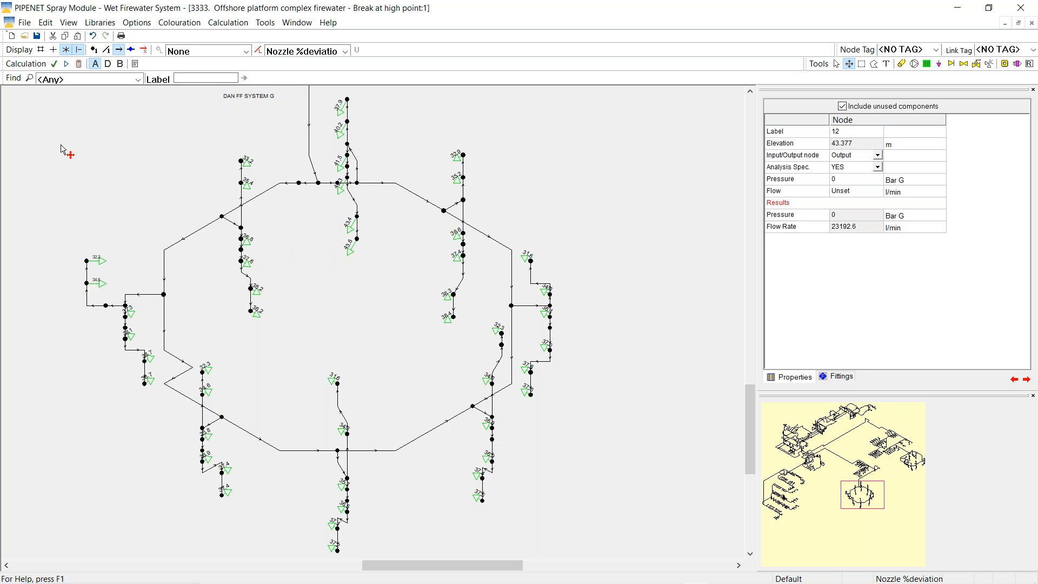
pyautogui.click(837, 64)
pyautogui.click(25, 37)
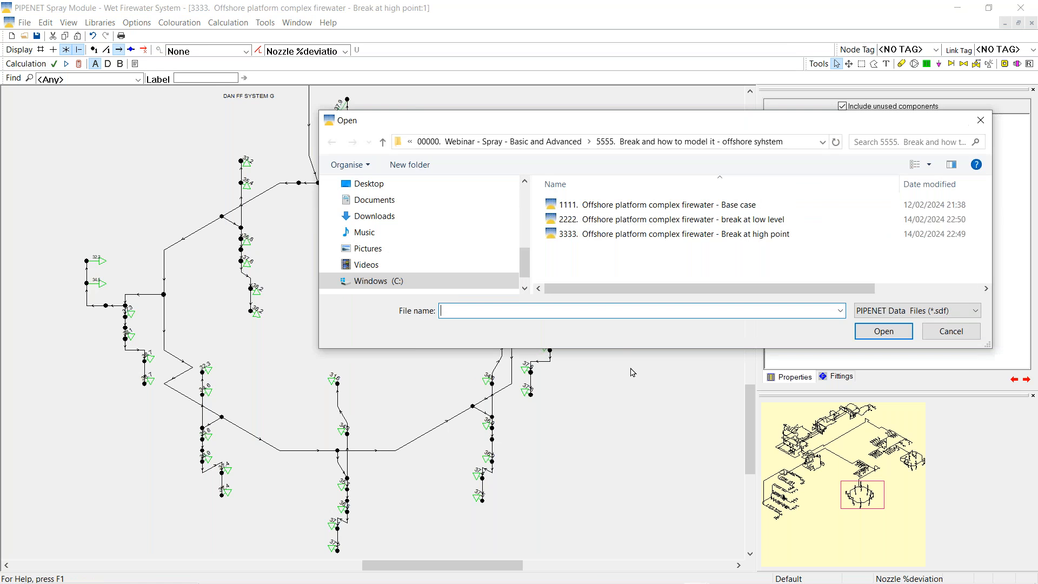
# Open the 1111a no-elevation 4 bar deluge model unsaved, scaled to fit with grid hidden
pyautogui.click(466, 145)
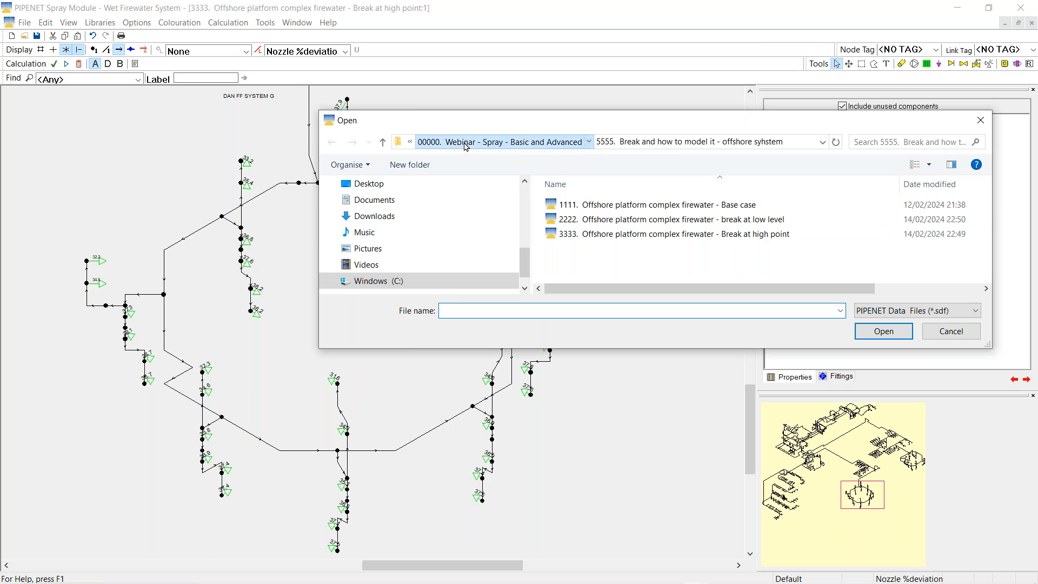
pyautogui.doubleClick(650, 239)
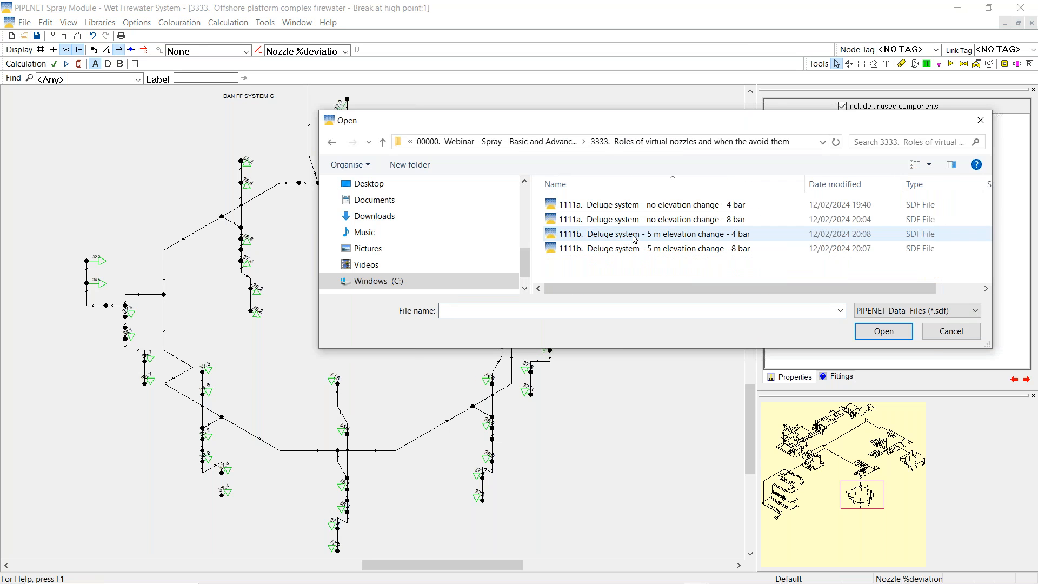
pyautogui.doubleClick(670, 205)
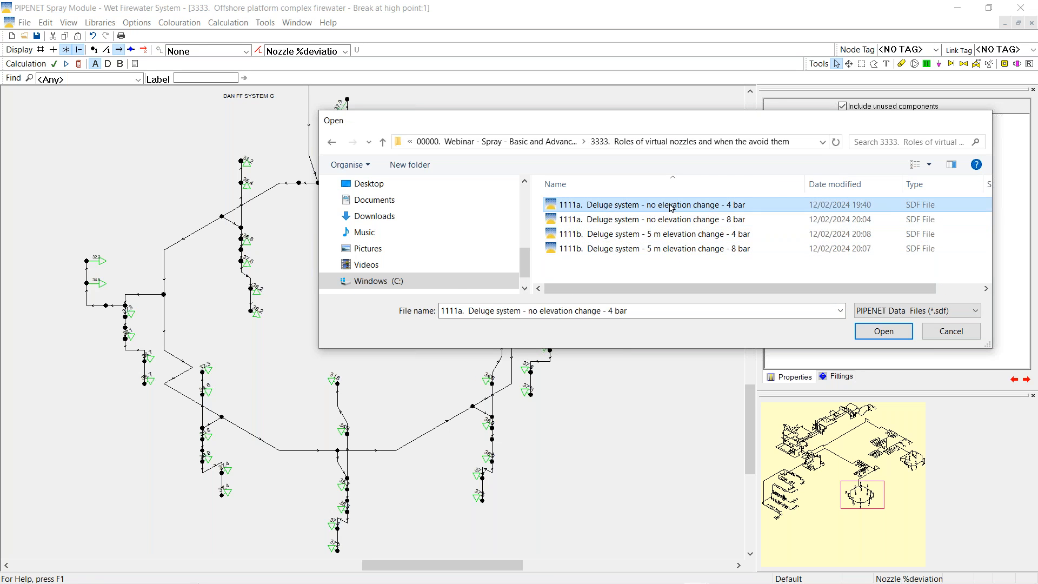
pyautogui.click(530, 328)
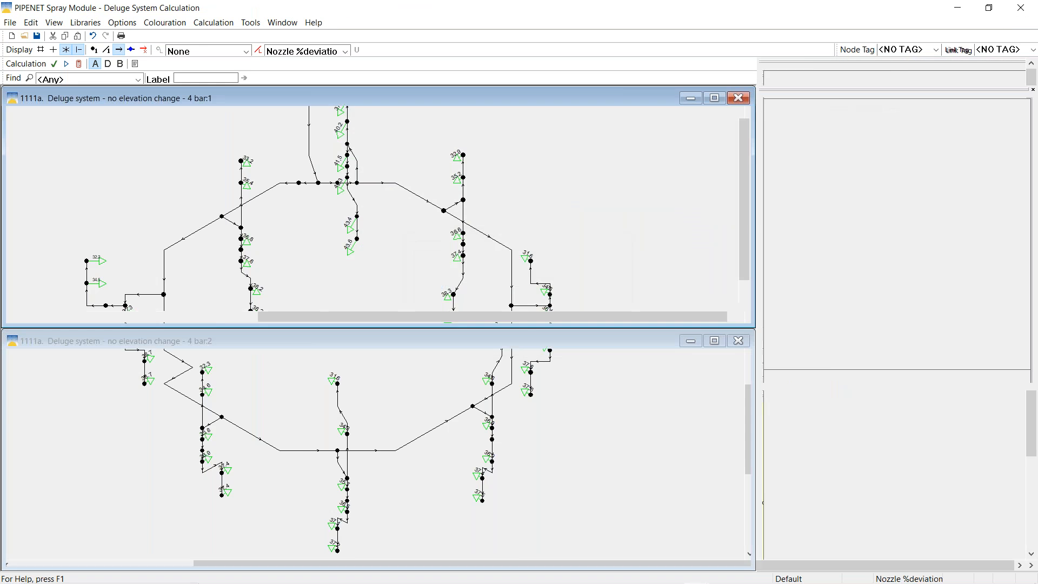
pyautogui.click(712, 97)
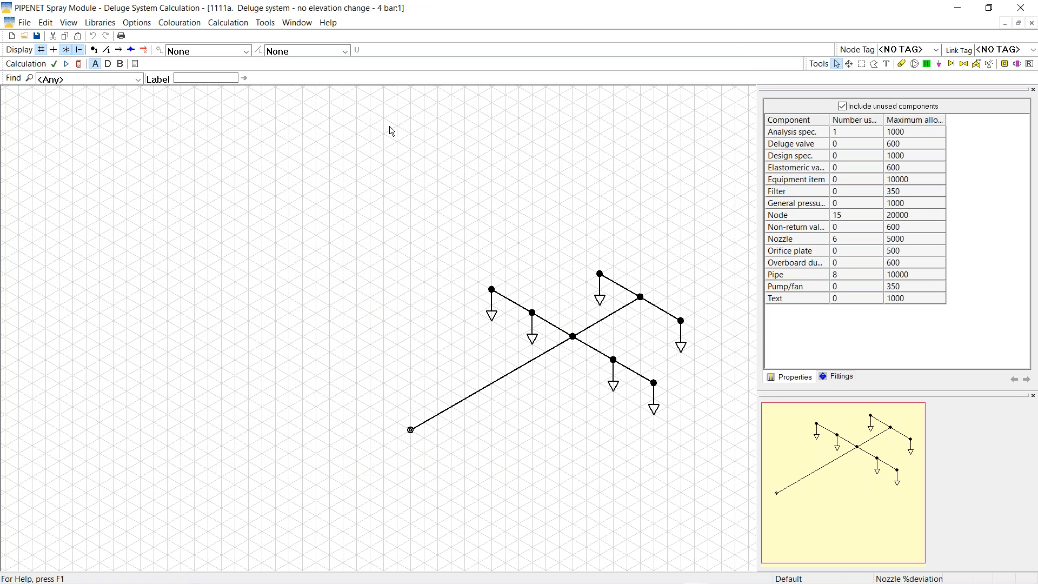
pyautogui.rightClick(386, 128)
pyautogui.click(415, 226)
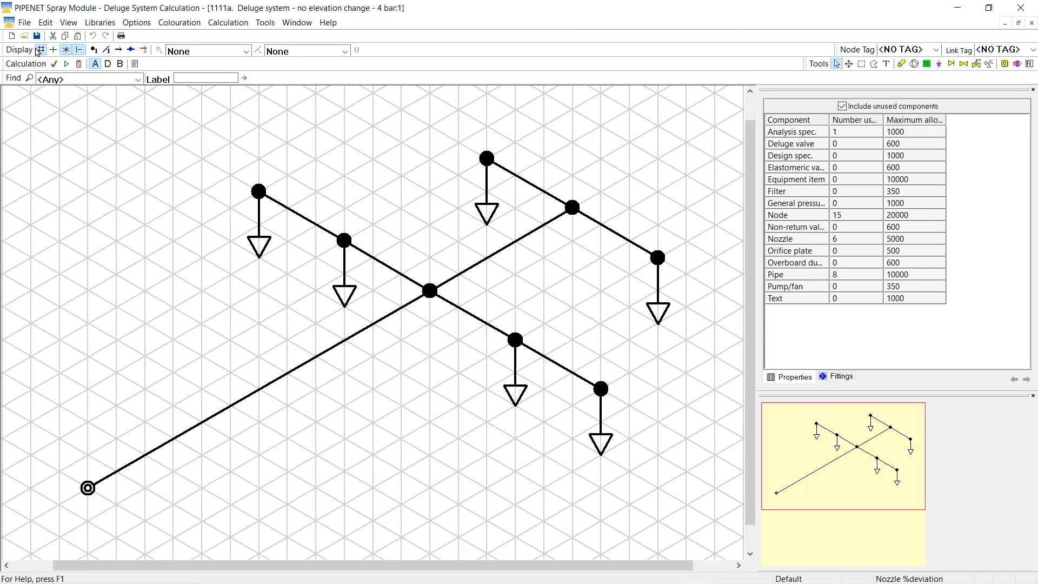
pyautogui.click(40, 50)
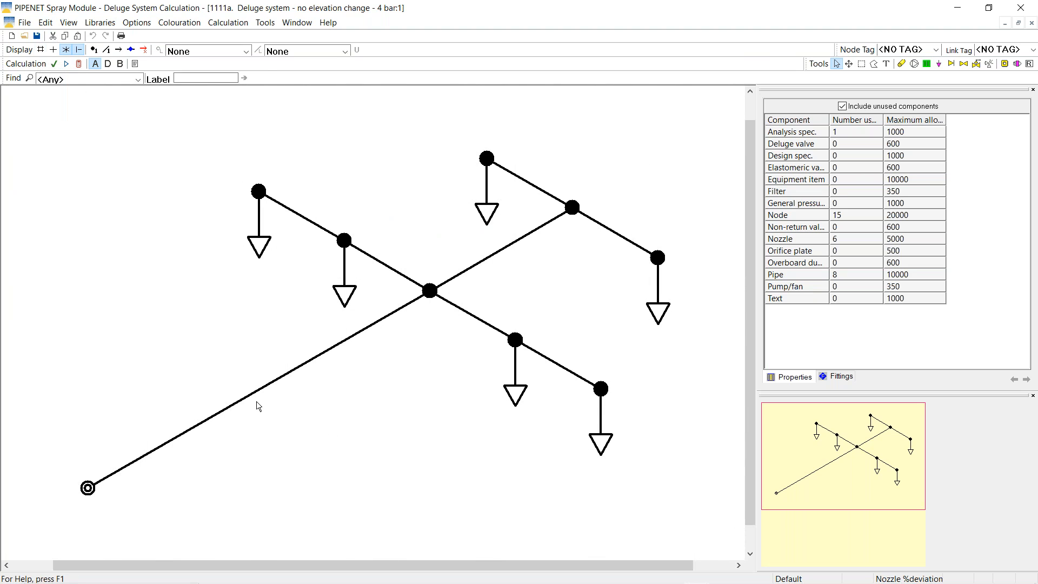
# Briefly label nodes with elevation and confirm the inlet pressure is 4 bar G
pyautogui.click(246, 51)
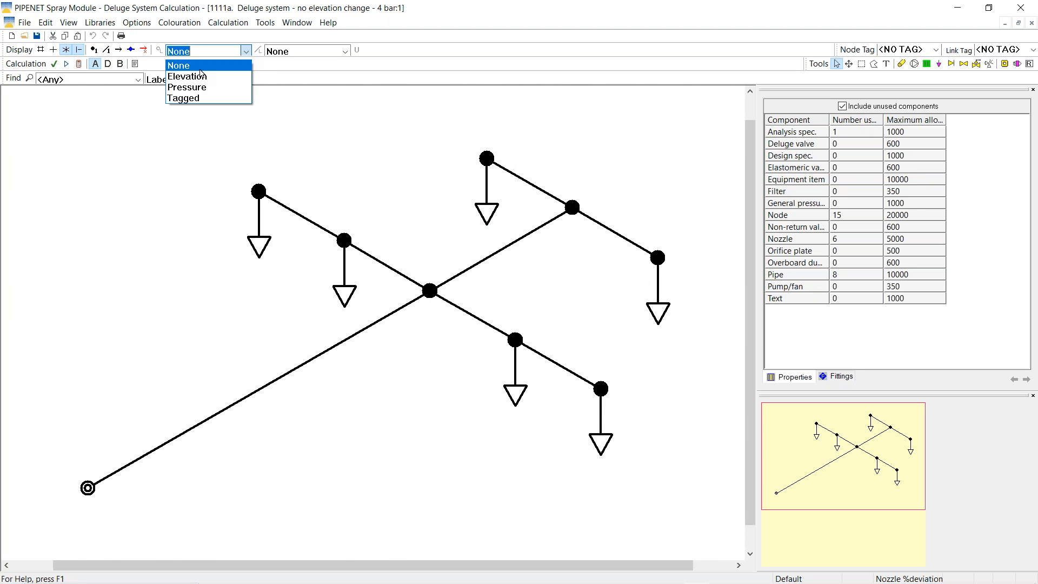
pyautogui.click(186, 77)
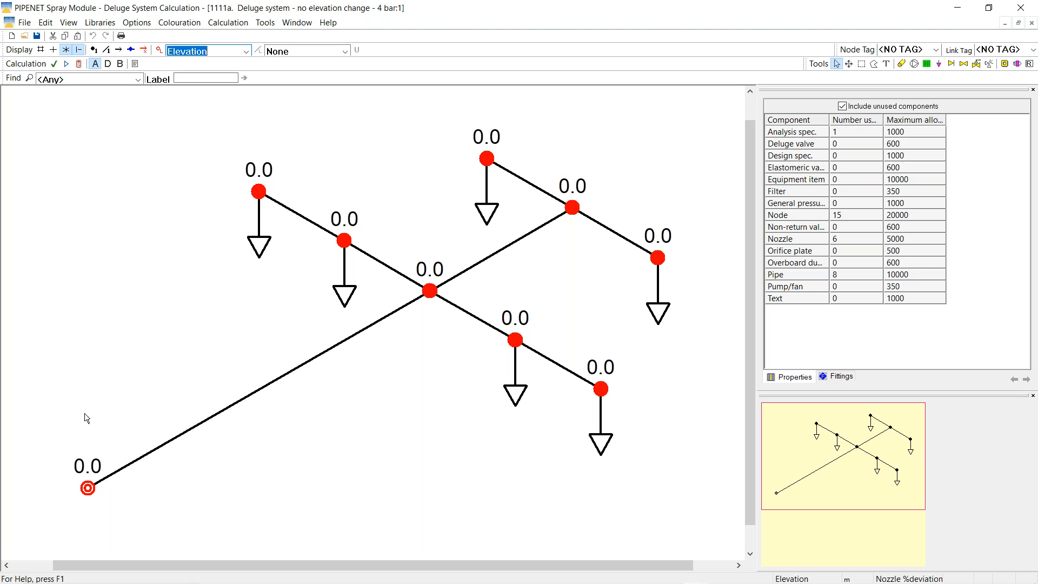
pyautogui.click(88, 488)
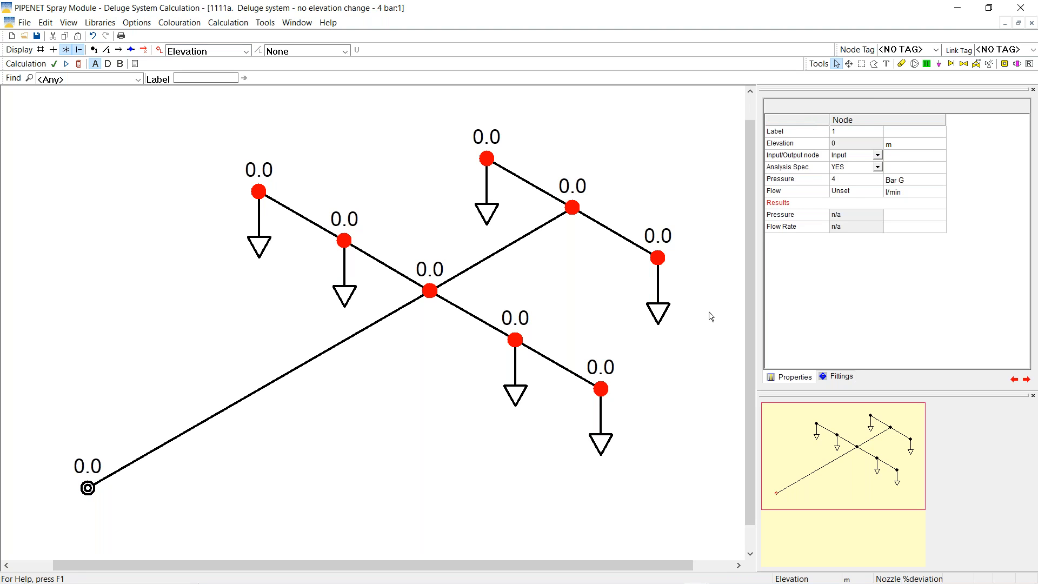
pyautogui.click(823, 182)
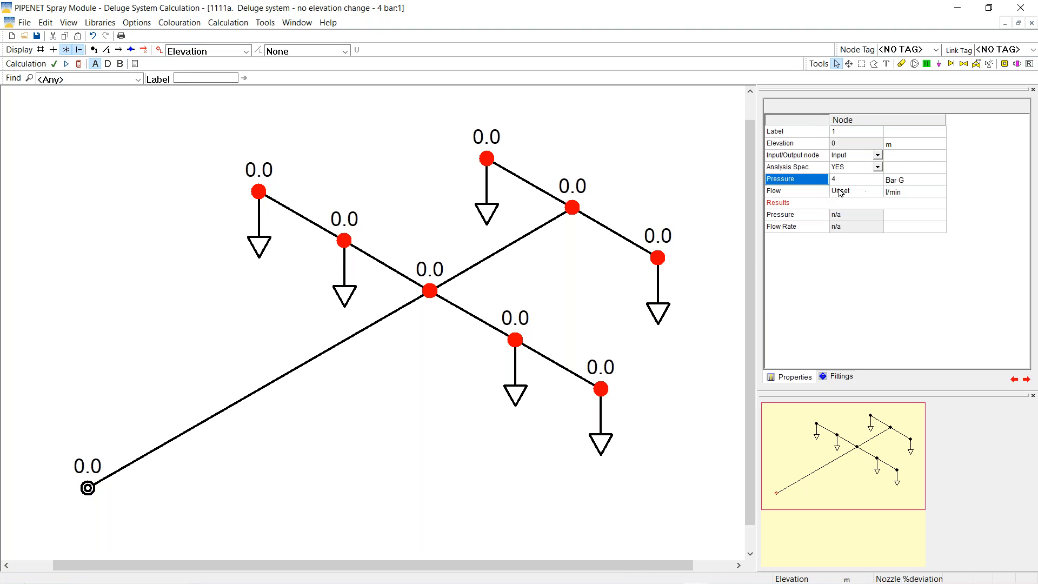
pyautogui.click(247, 52)
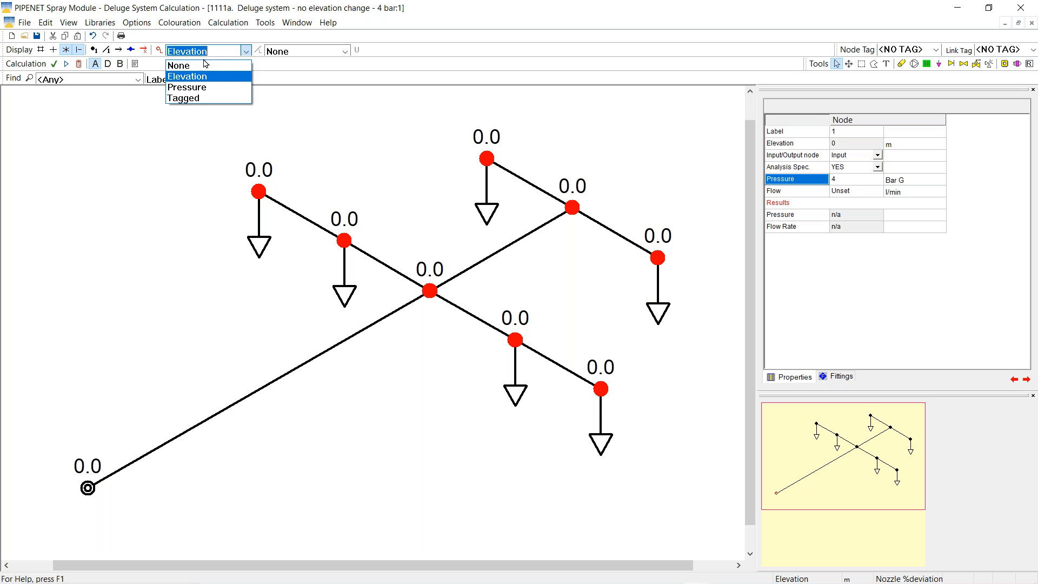
pyautogui.click(202, 66)
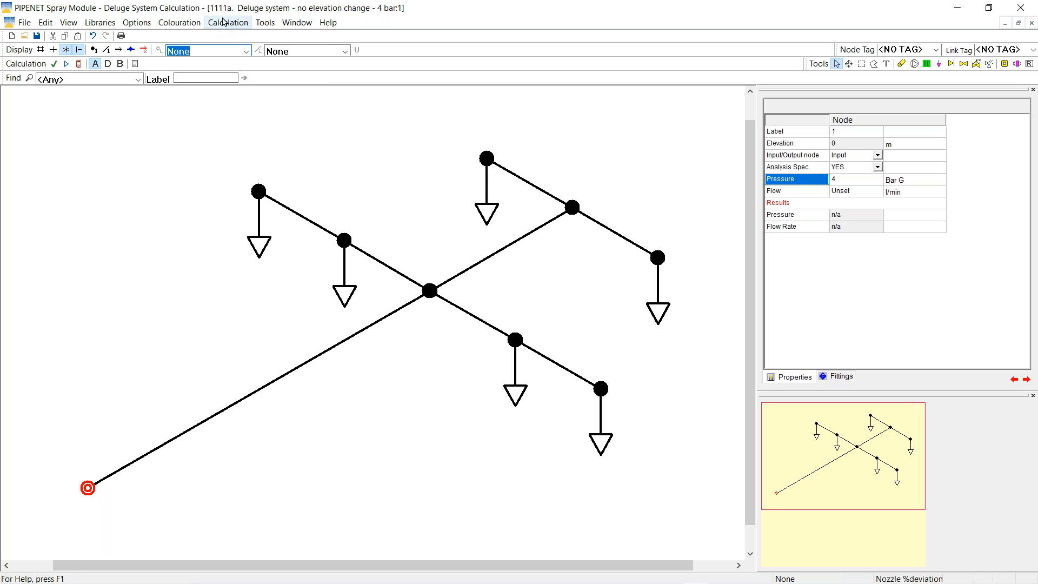
pyautogui.click(228, 22)
# Accept the calculation settings unchanged and run the 4 bar deluge calculation
pyautogui.click(241, 50)
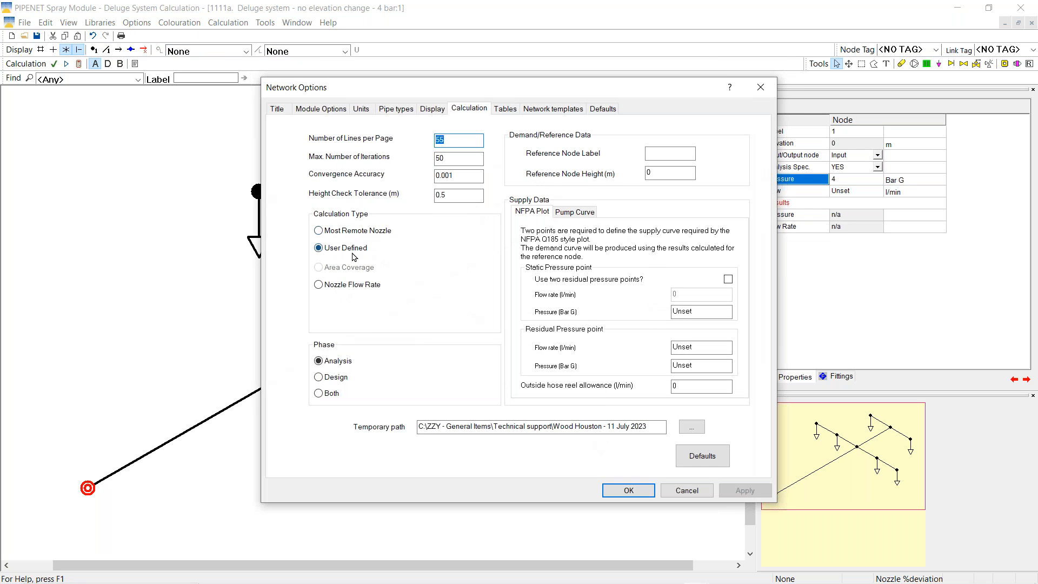
pyautogui.click(626, 493)
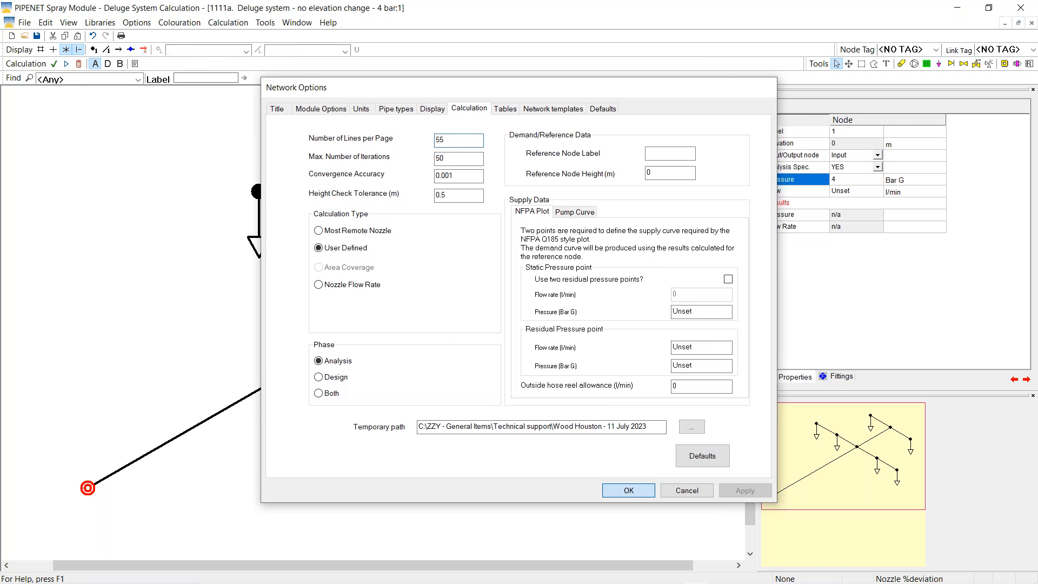
pyautogui.click(79, 64)
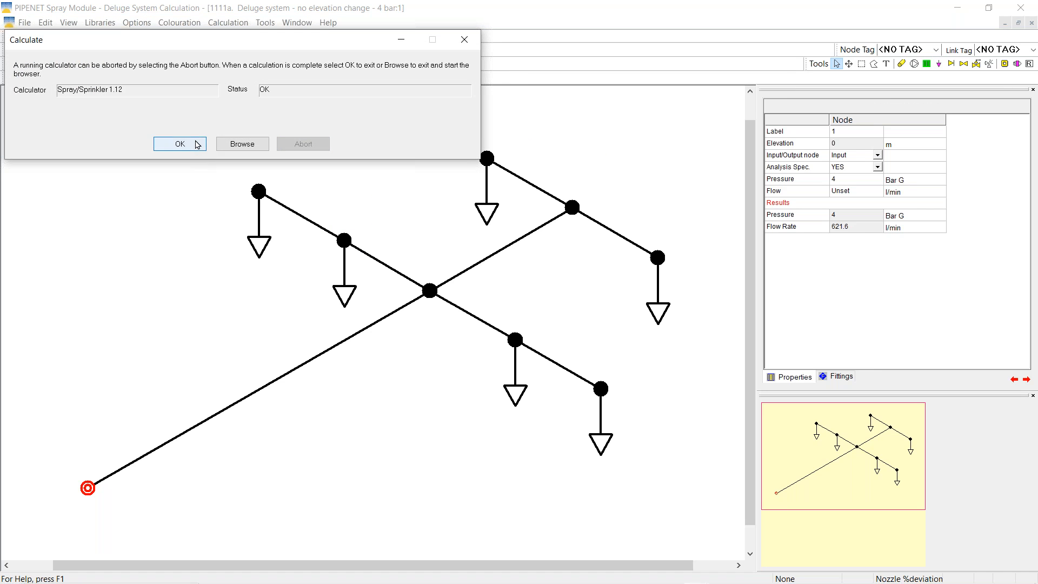
pyautogui.click(195, 143)
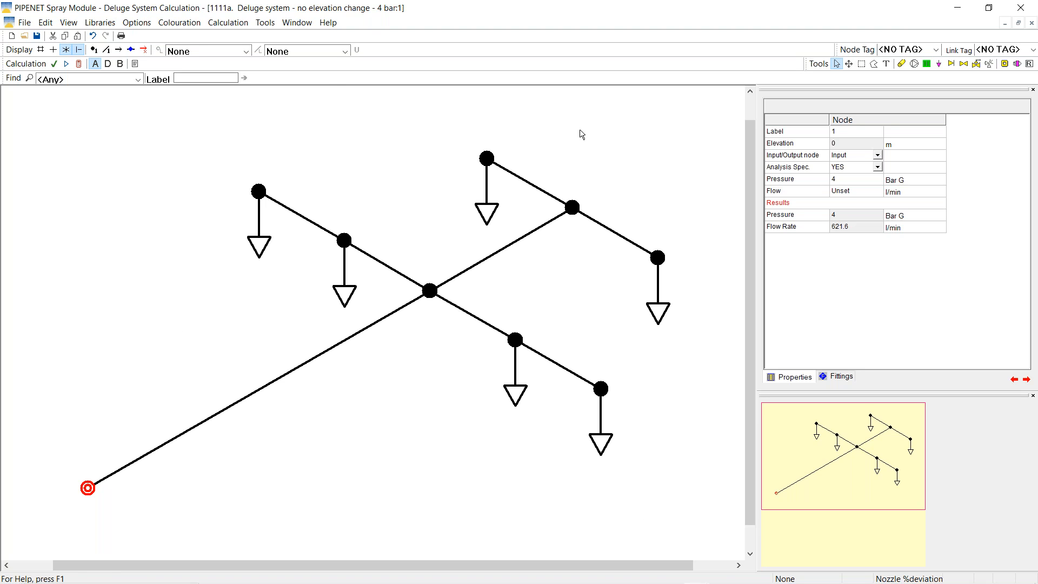
pyautogui.click(135, 64)
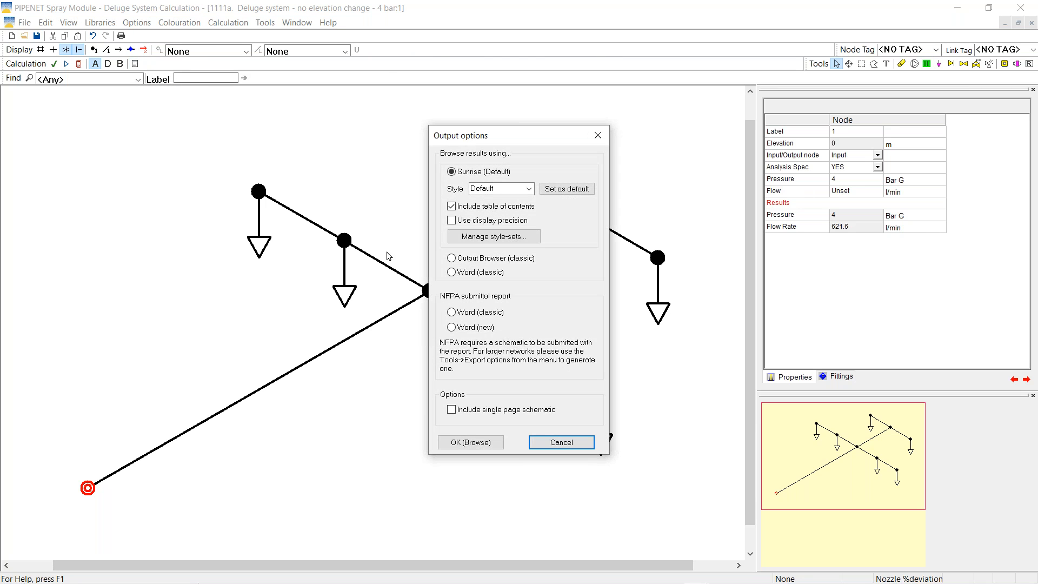
# Read Flow at Inlets in the classic Output Browser: 621.6 l/min, K-factor 310.81
pyautogui.click(452, 312)
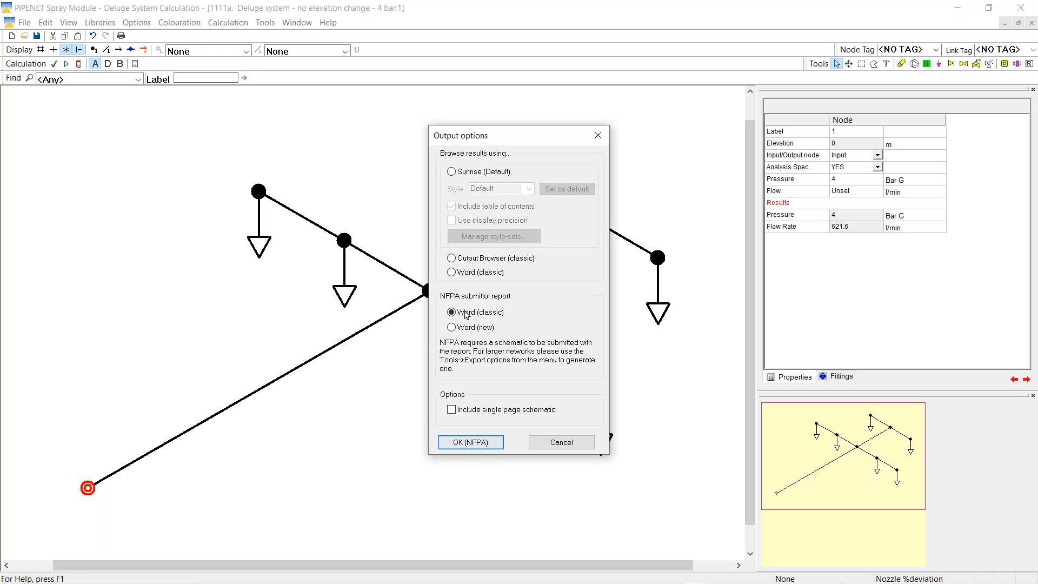
pyautogui.click(452, 258)
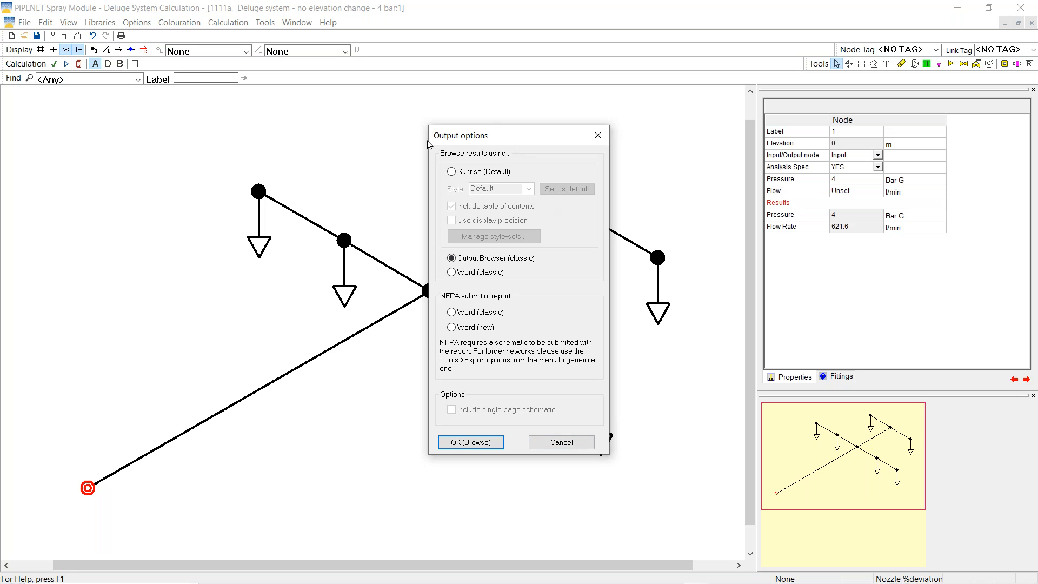
pyautogui.click(451, 446)
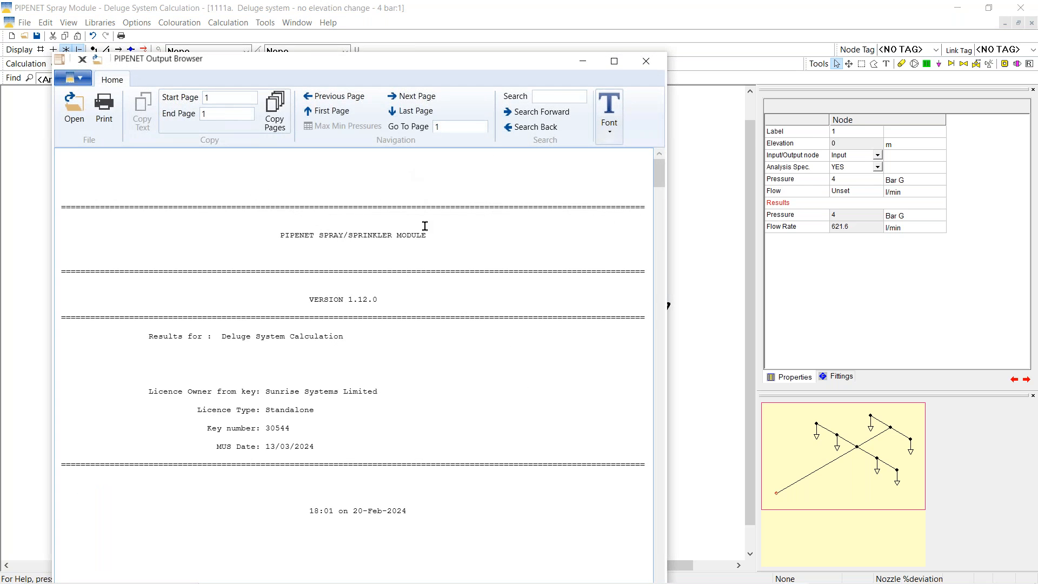
pyautogui.press('pagedown')
pyautogui.press('pagedown')
pyautogui.press('pagedown')
pyautogui.press('pagedown')
pyautogui.press('pagedown')
pyautogui.press('pagedown')
pyautogui.press('pagedown')
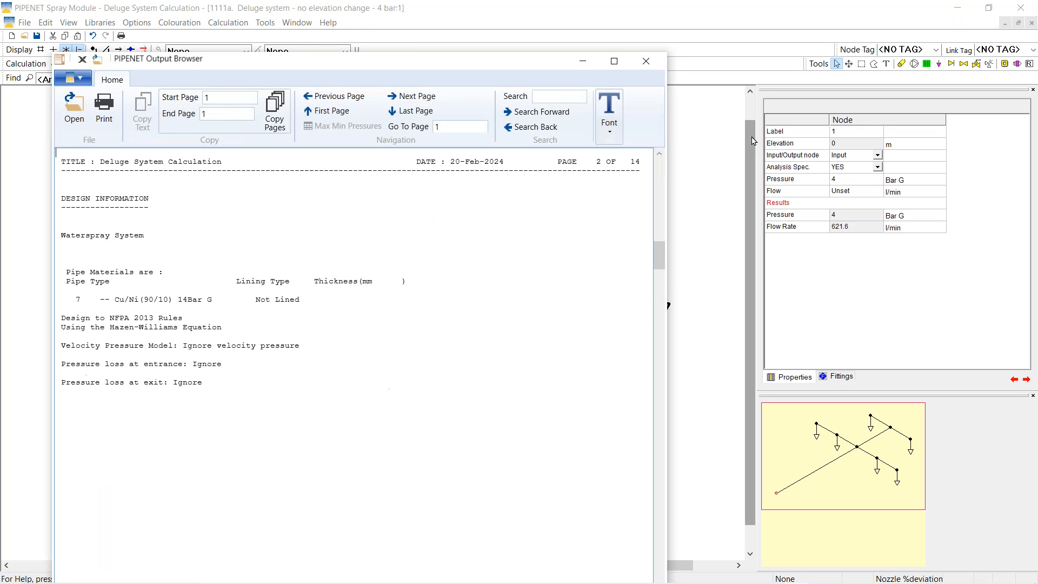
pyautogui.press('pagedown')
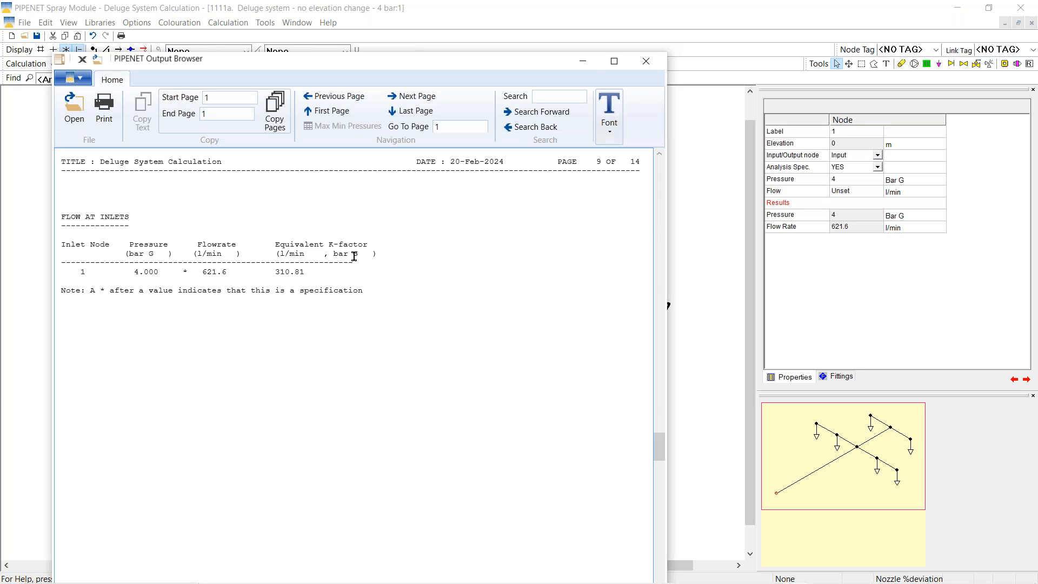
pyautogui.click(644, 66)
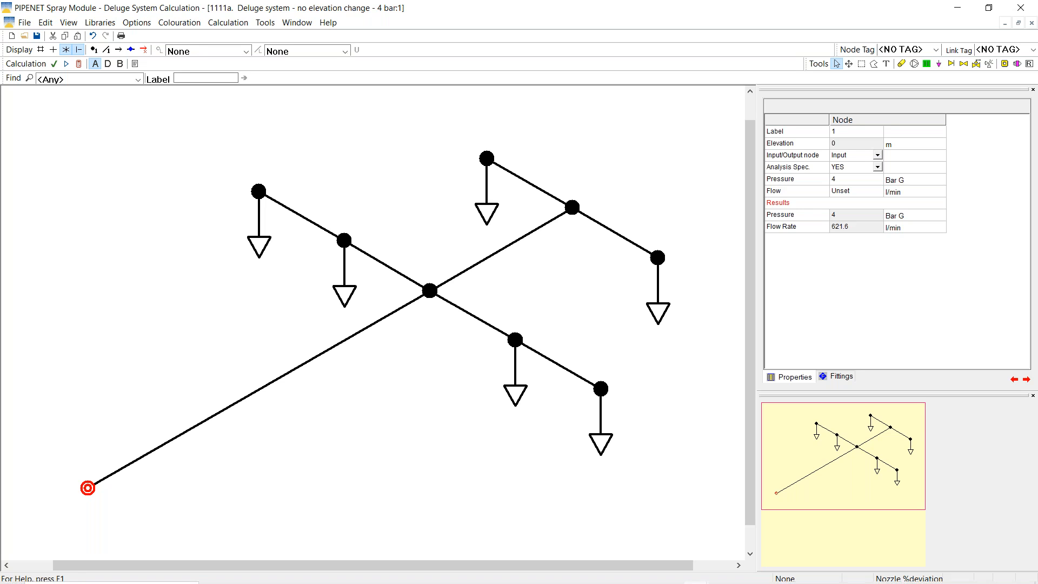
# In Windows Calculator, take the square root of 8 ready to multiply
pyautogui.moveTo(498, 577)
pyautogui.click(499, 578)
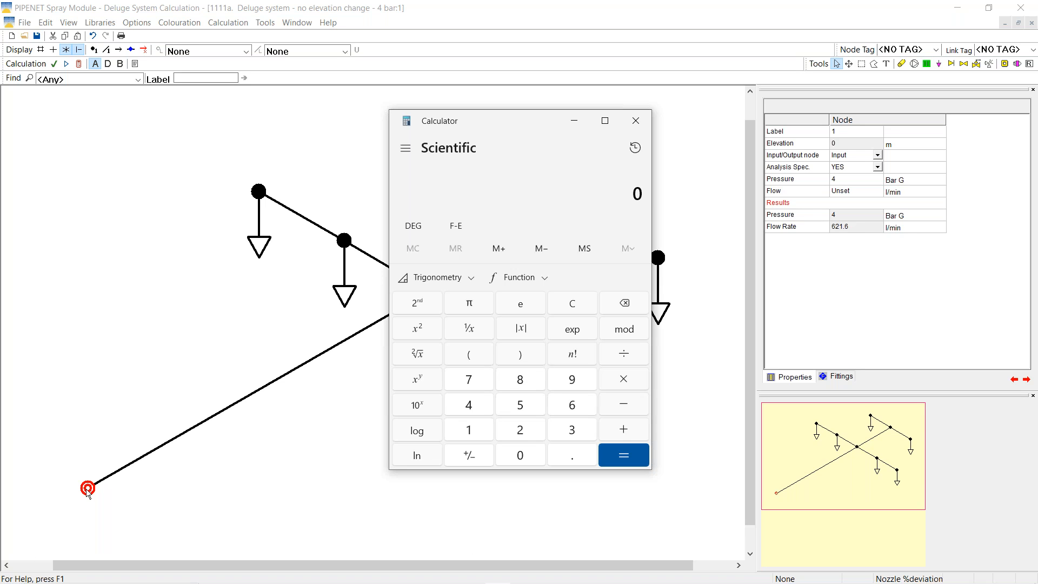
pyautogui.click(521, 381)
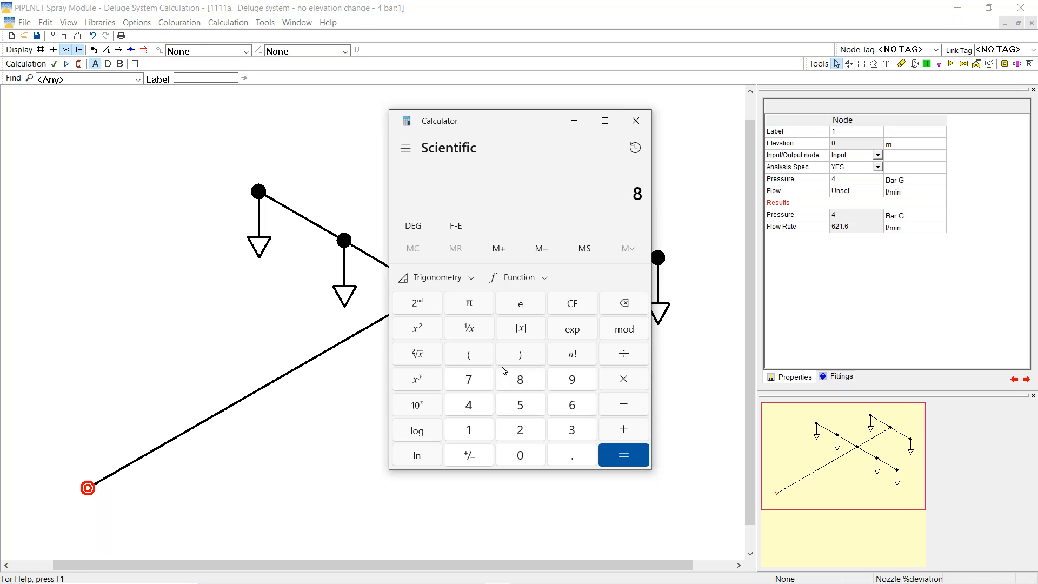
pyautogui.click(417, 356)
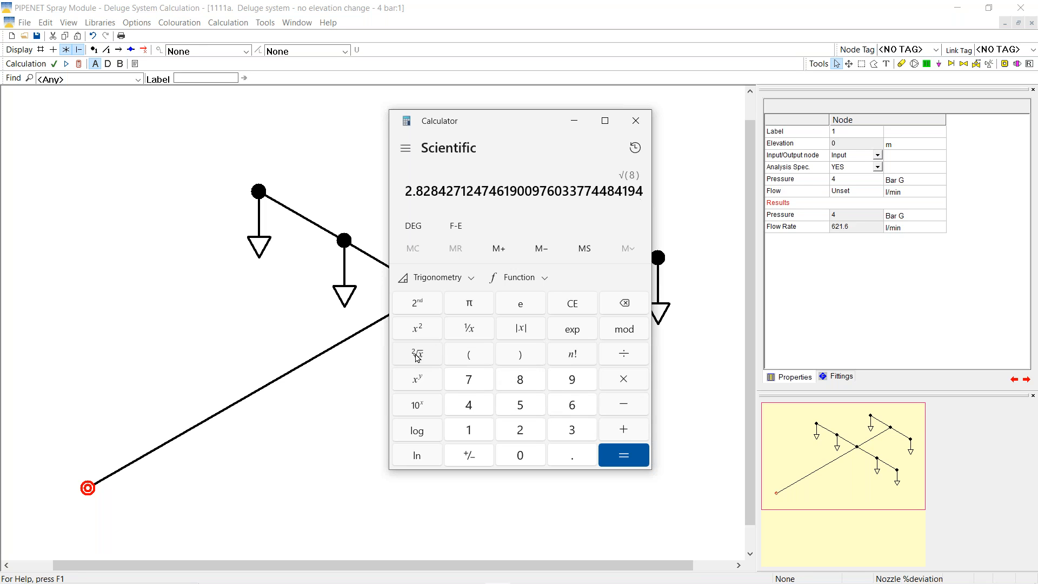
pyautogui.click(623, 381)
# Multiply by K-factor 310.8 to get 879.075 l/min, then return to the deluge network
pyautogui.click(570, 429)
pyautogui.click(469, 430)
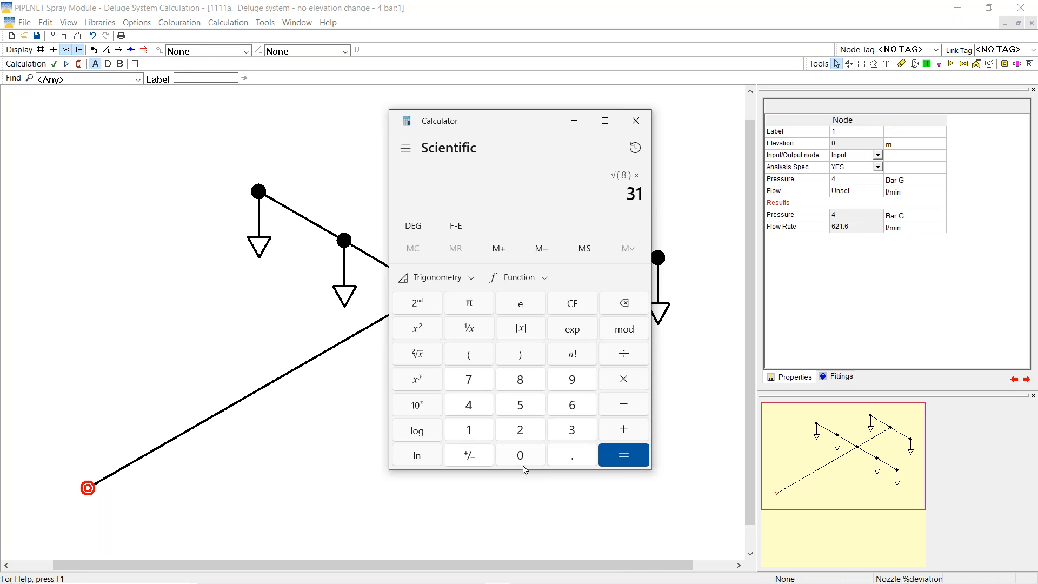
pyautogui.click(522, 458)
pyautogui.click(570, 455)
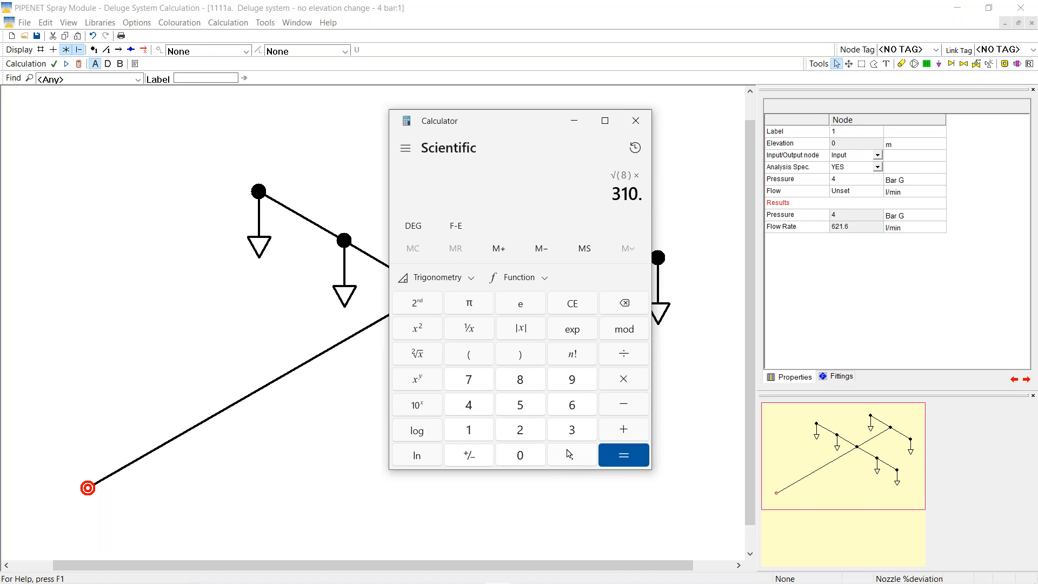
pyautogui.click(531, 382)
pyautogui.click(615, 448)
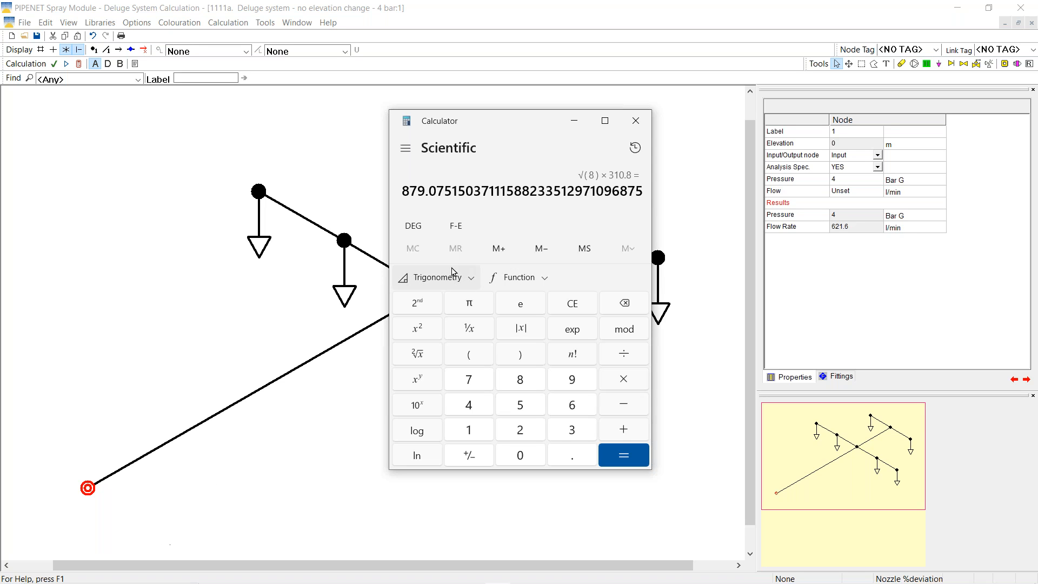
pyautogui.click(574, 123)
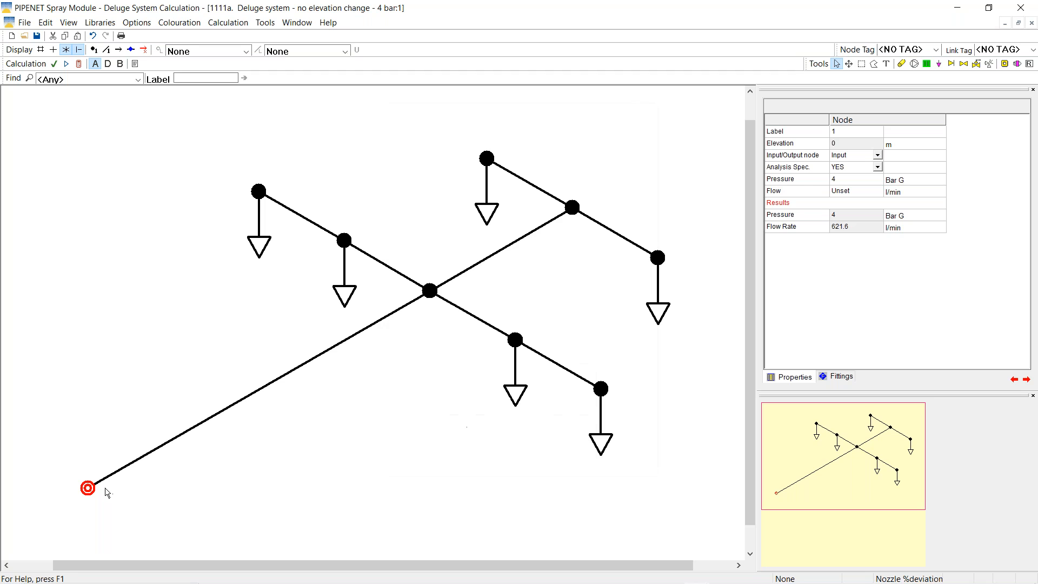
pyautogui.click(838, 182)
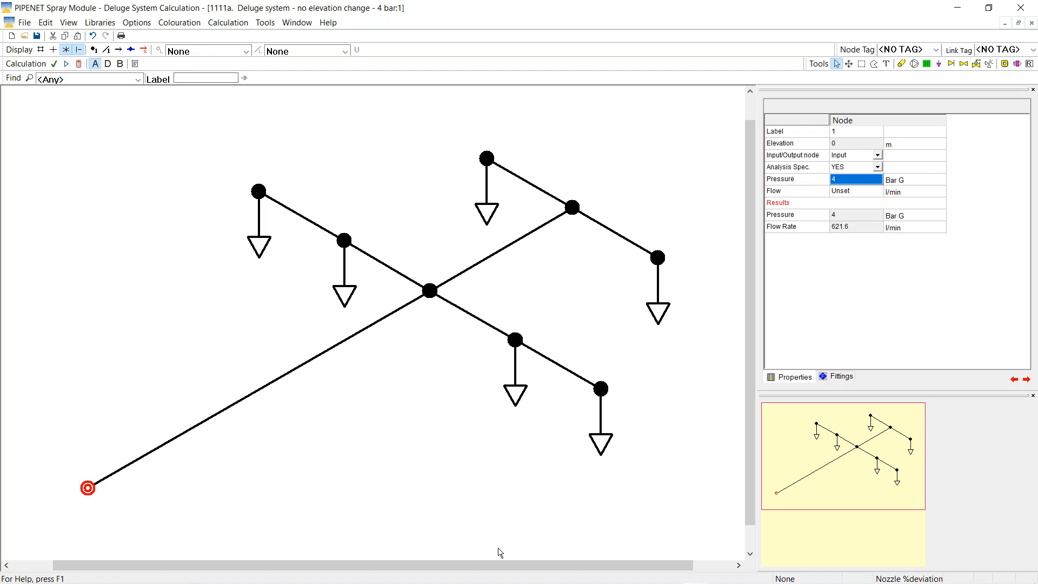
# Bring the calculator back up and move it off the network drawing
pyautogui.moveTo(518, 581)
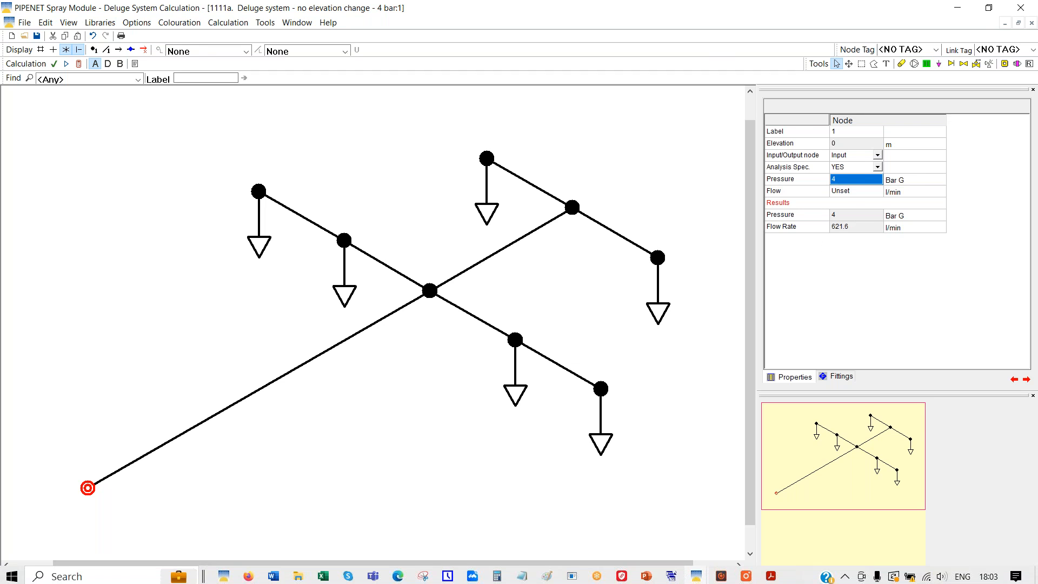
pyautogui.click(498, 574)
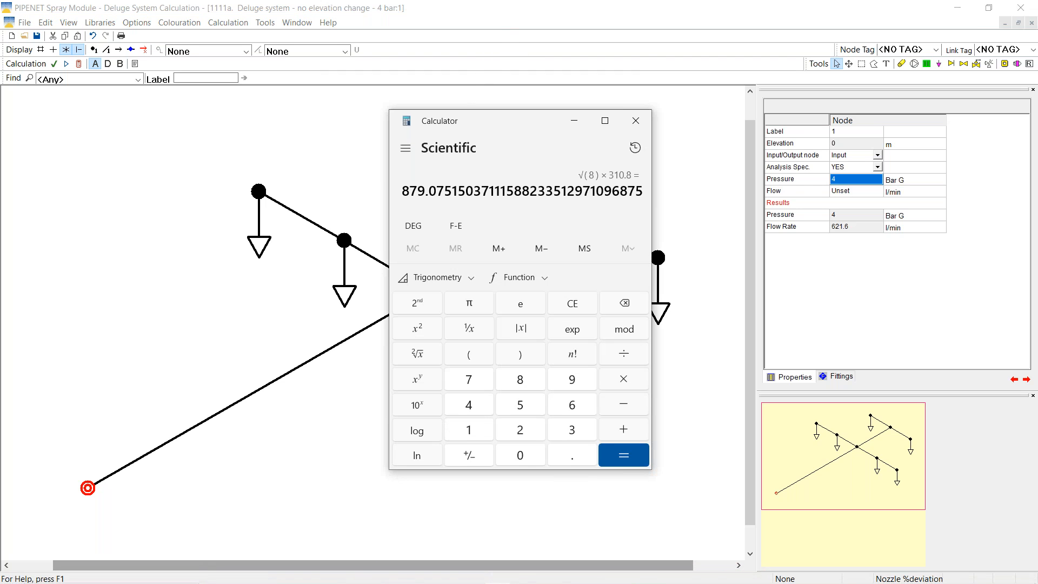
pyautogui.moveTo(481, 124); pyautogui.dragTo(662, 295)
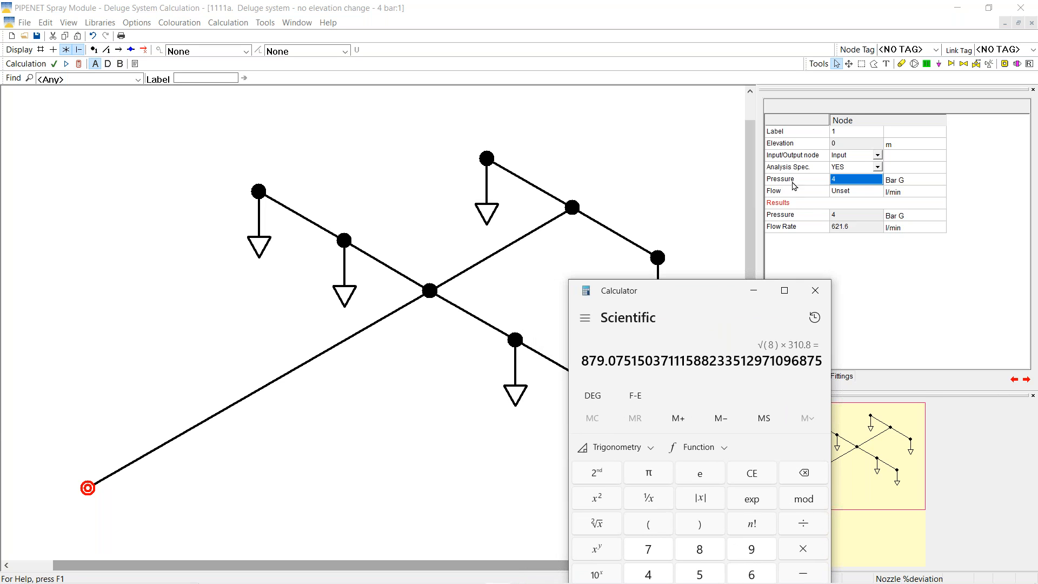
# Change the inlet node's specified pressure from 4 to 8 bar G
pyautogui.click(835, 187)
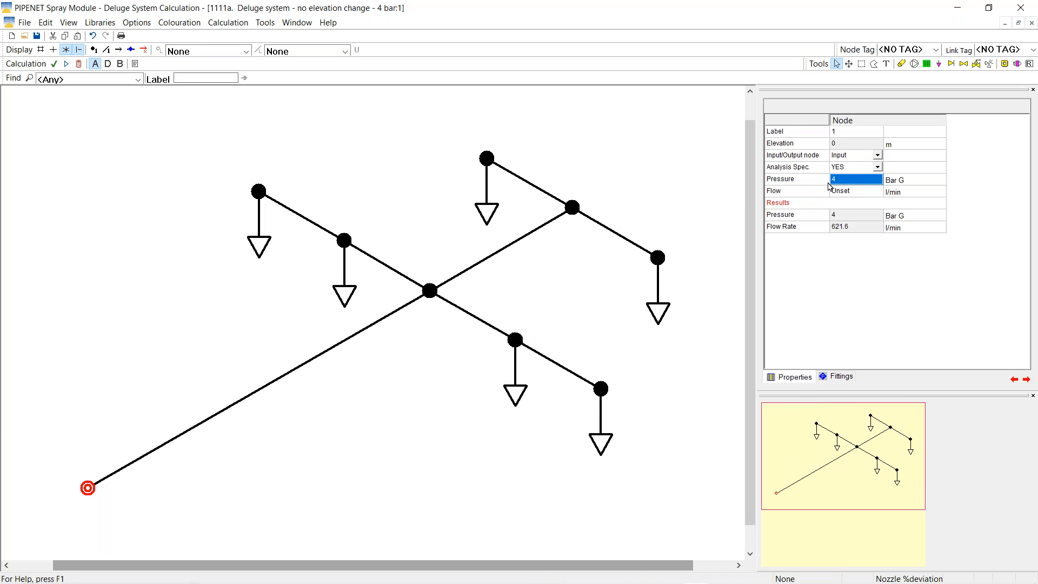
pyautogui.write('8')
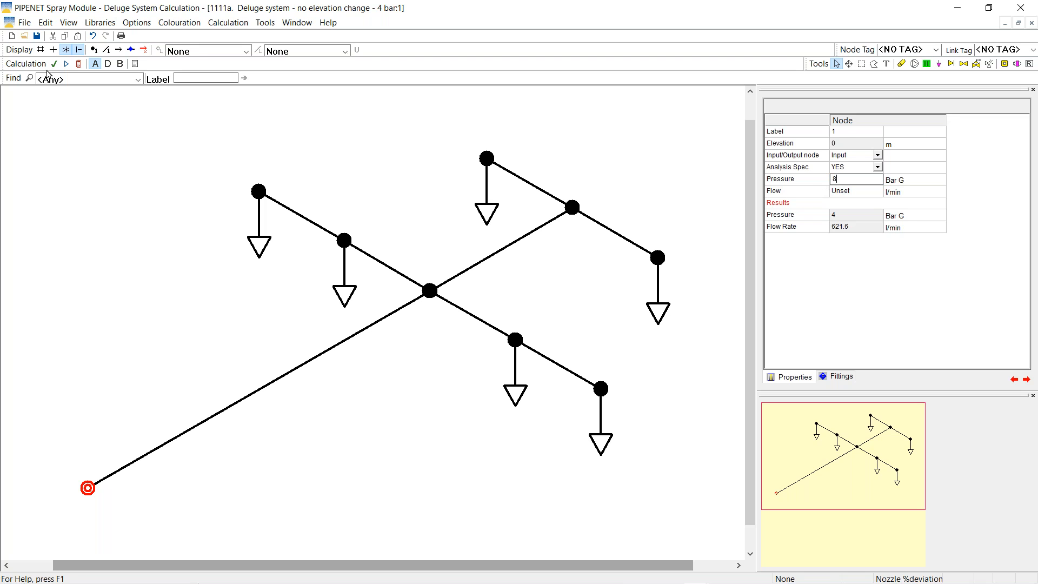
pyautogui.press('Return')
# Delete the old 4 bar results and recalculate, giving 879.3 l/min at the inlet
pyautogui.click(78, 65)
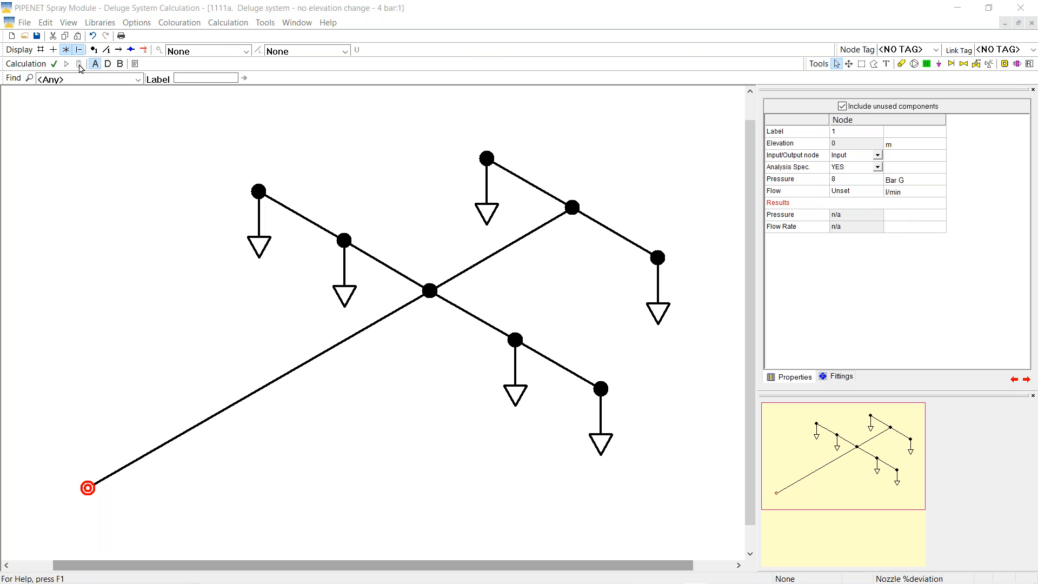
pyautogui.click(66, 64)
pyautogui.click(179, 144)
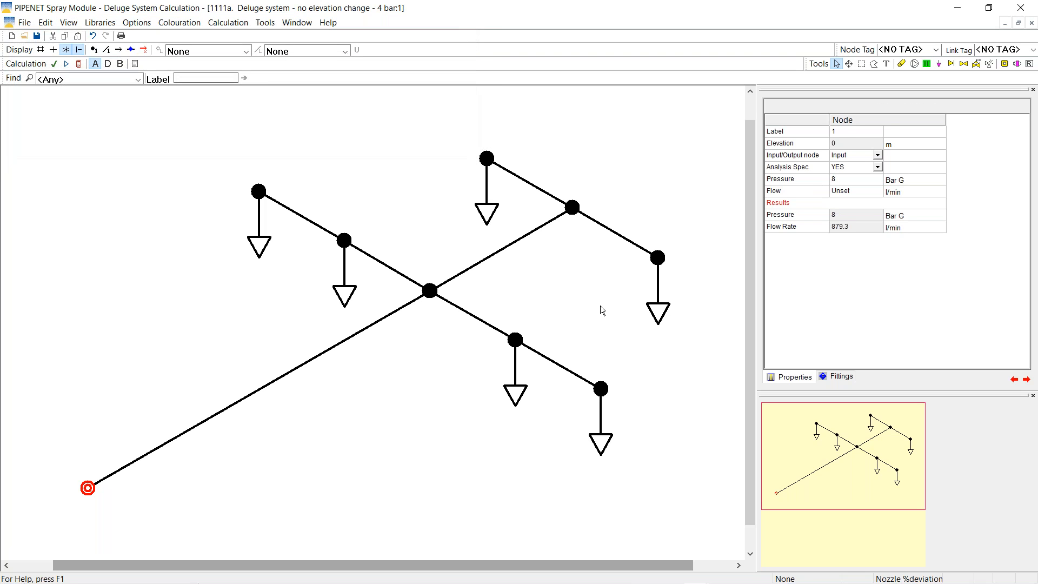
# Place the calculator beside the node results to compare, then start opening another network file
pyautogui.moveTo(537, 574)
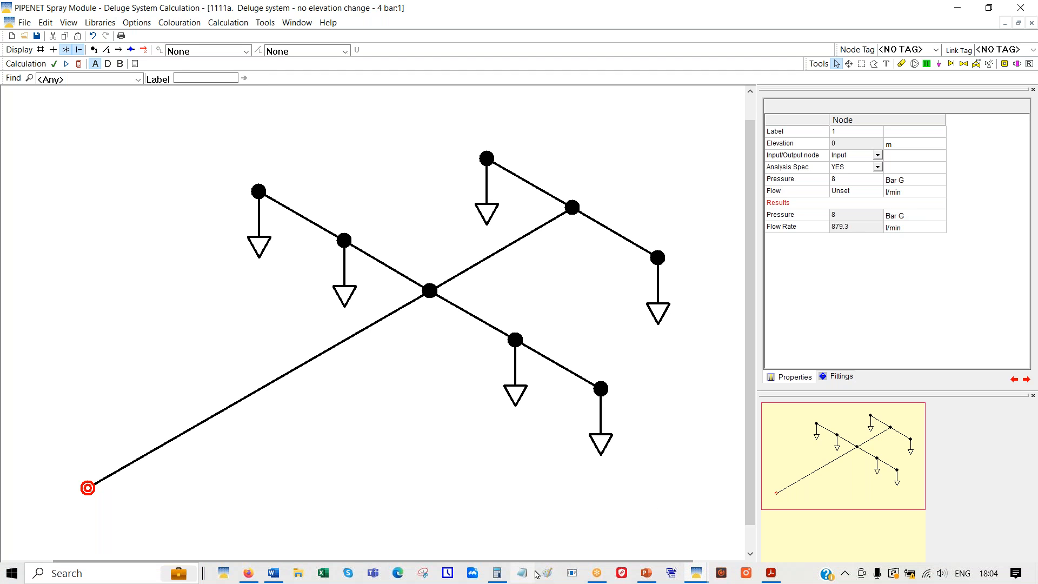
pyautogui.click(497, 573)
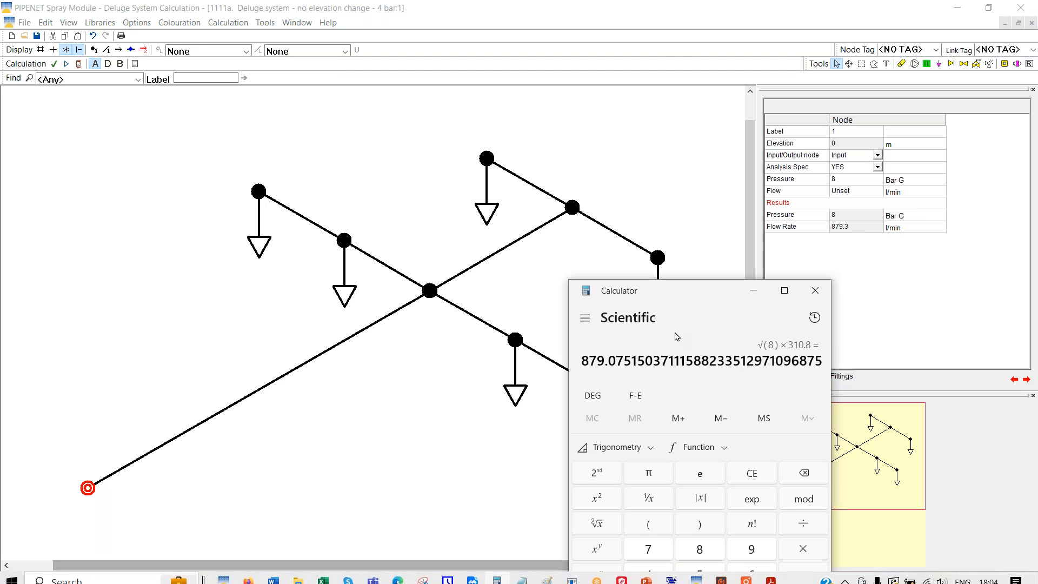
pyautogui.moveTo(670, 286); pyautogui.dragTo(581, 73)
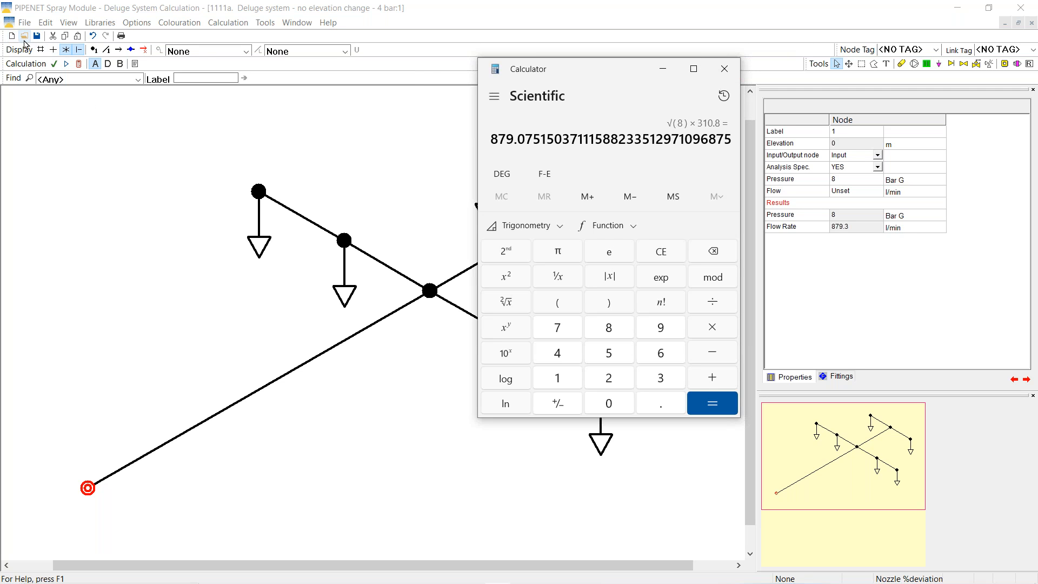
pyautogui.click(25, 38)
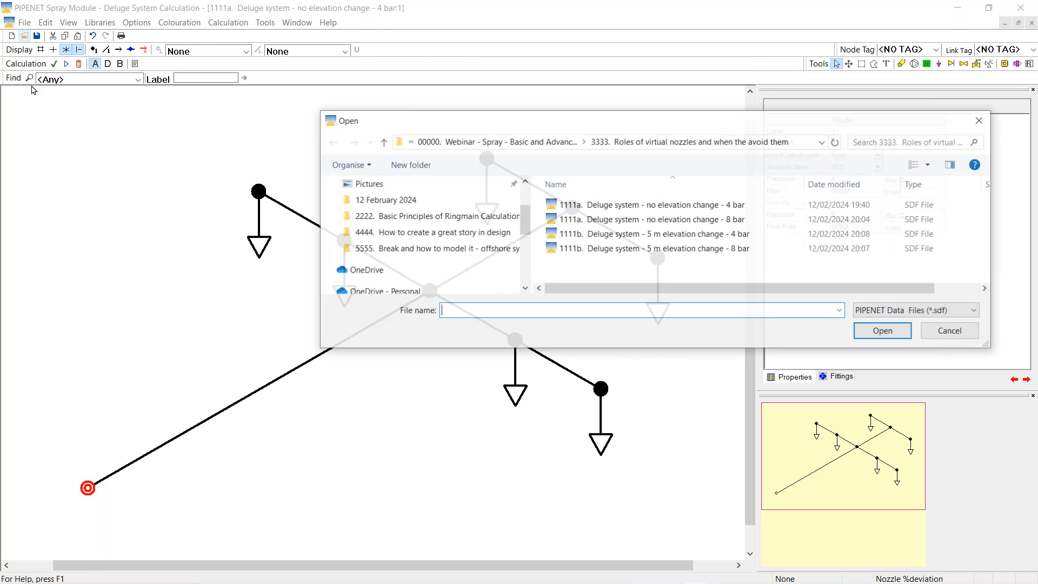
# Open the '1111b' 5 m elevation, 4 bar deluge model, discarding changes to the current one
pyautogui.click(638, 236)
pyautogui.click(882, 326)
pyautogui.click(535, 330)
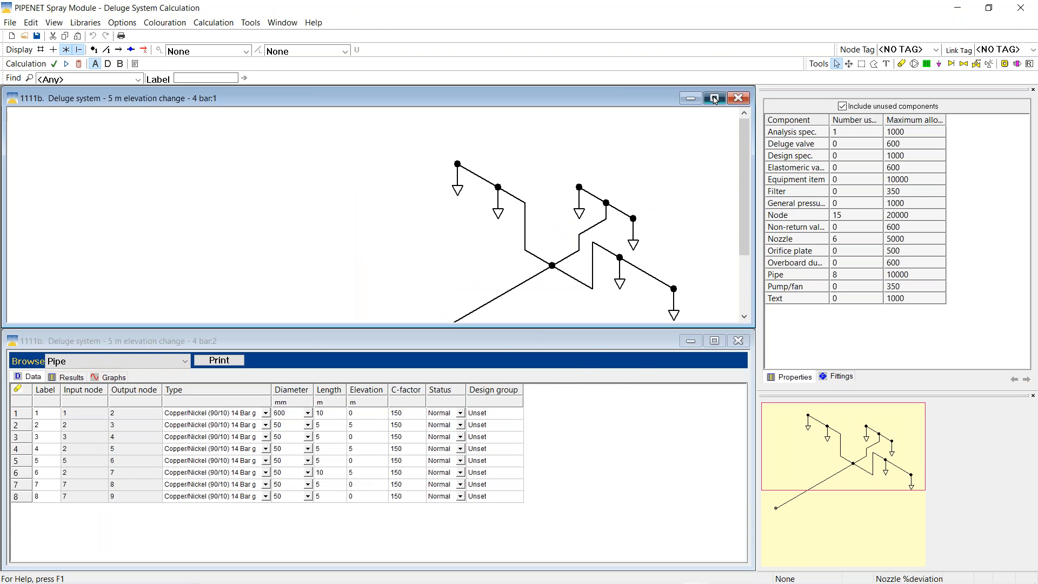
# Maximise and fit the drawing, colour nodes by Elevation, and run the calculation
pyautogui.click(714, 98)
pyautogui.rightClick(86, 254)
pyautogui.click(117, 352)
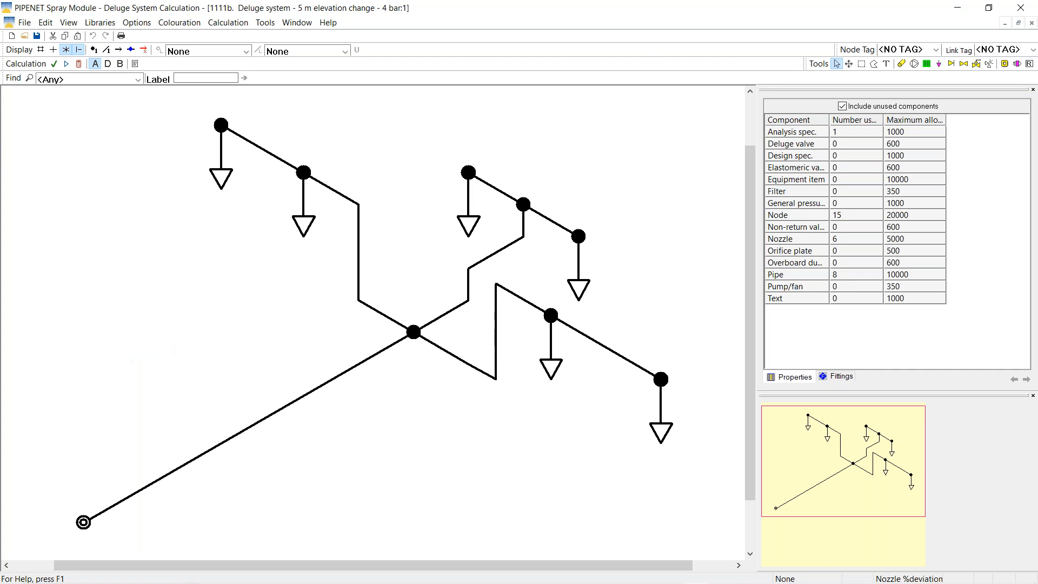
pyautogui.click(247, 54)
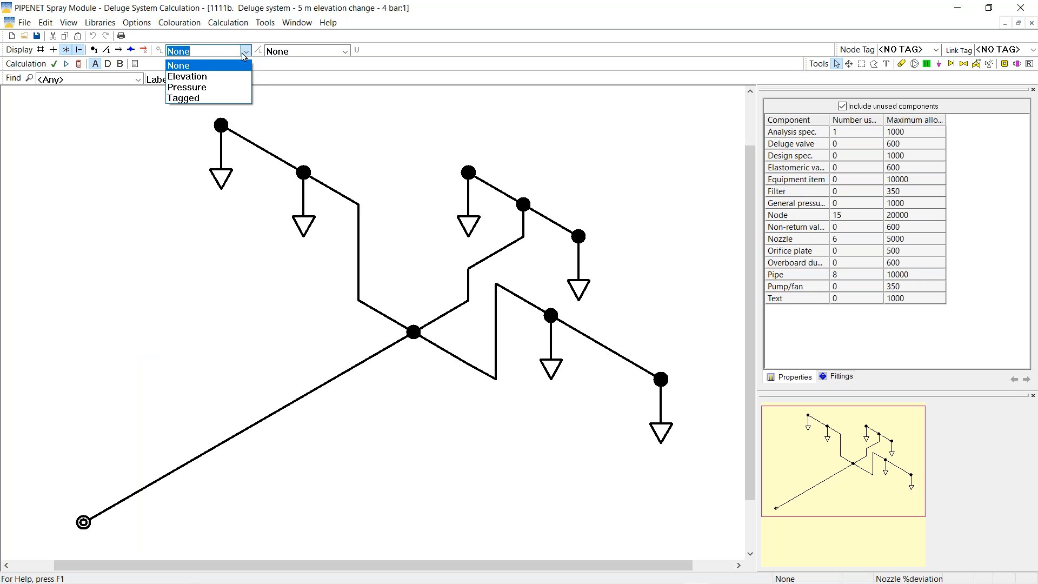
pyautogui.click(186, 81)
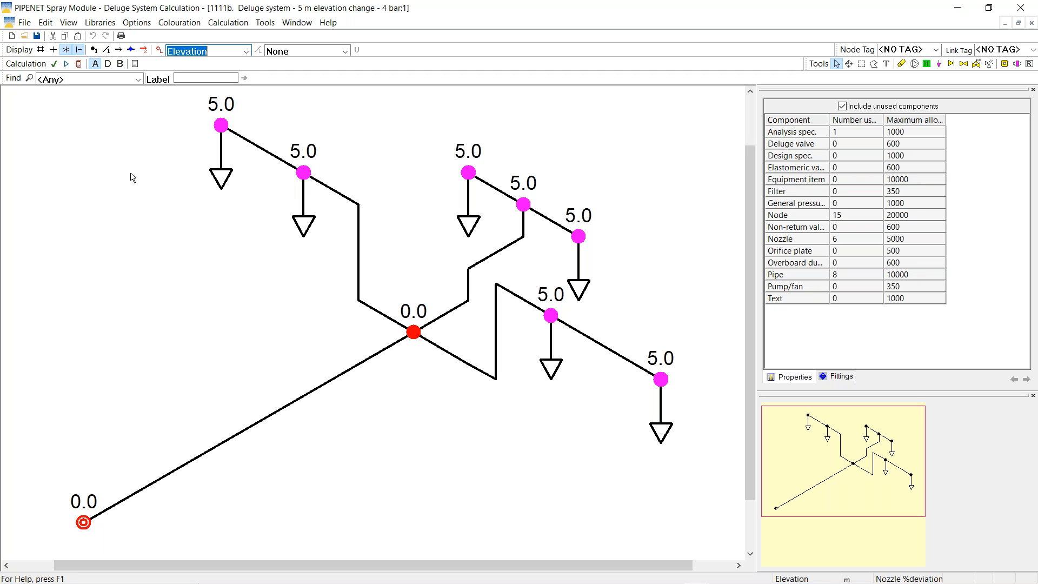
pyautogui.click(79, 64)
# Close the calculation report and select the input node to see 4 bar G and 582.3 l/min
pyautogui.click(185, 141)
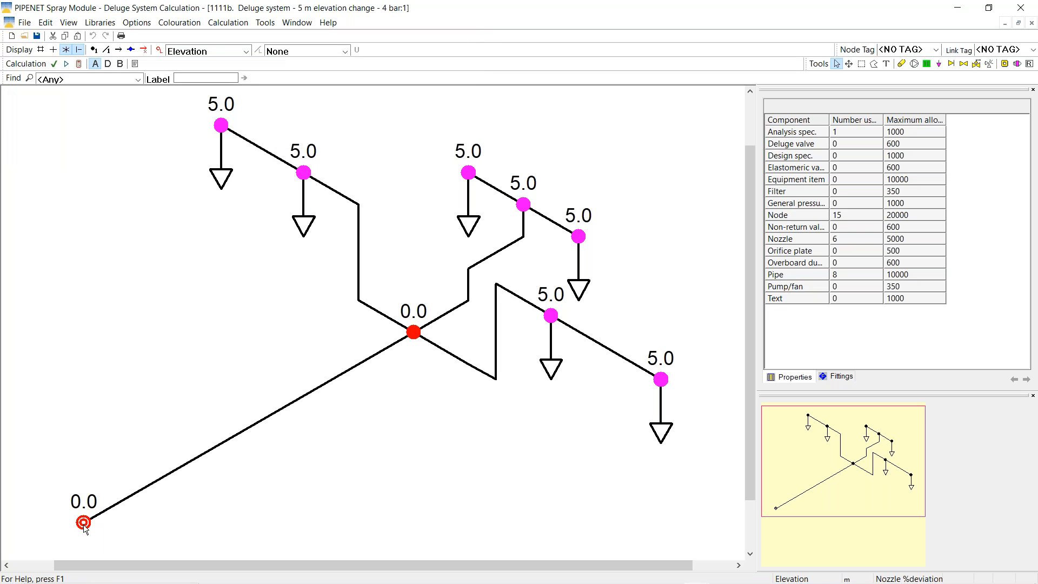
pyautogui.click(84, 523)
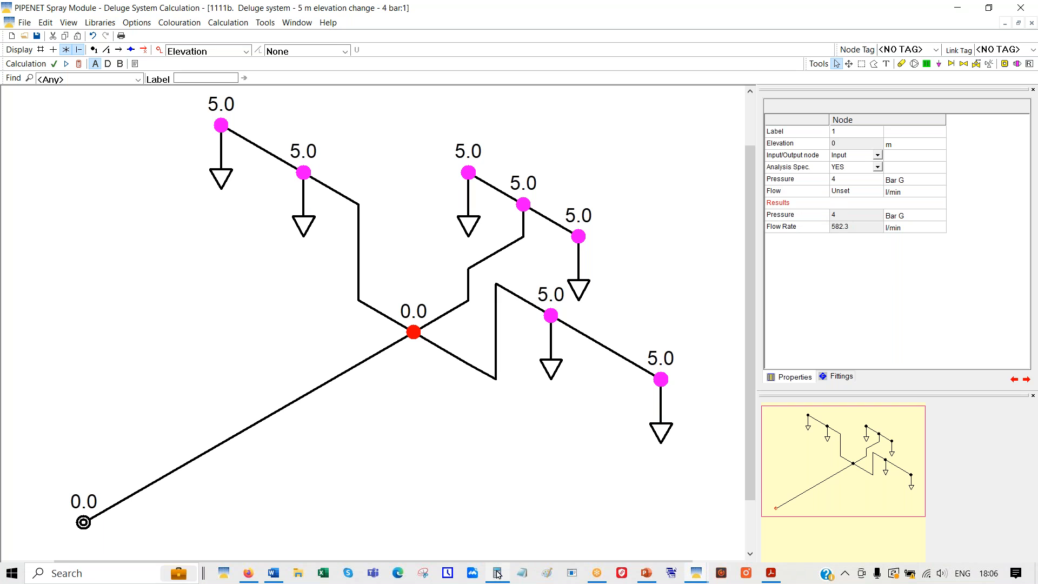
# Open Calculator and store 291.15 in memory
pyautogui.click(498, 574)
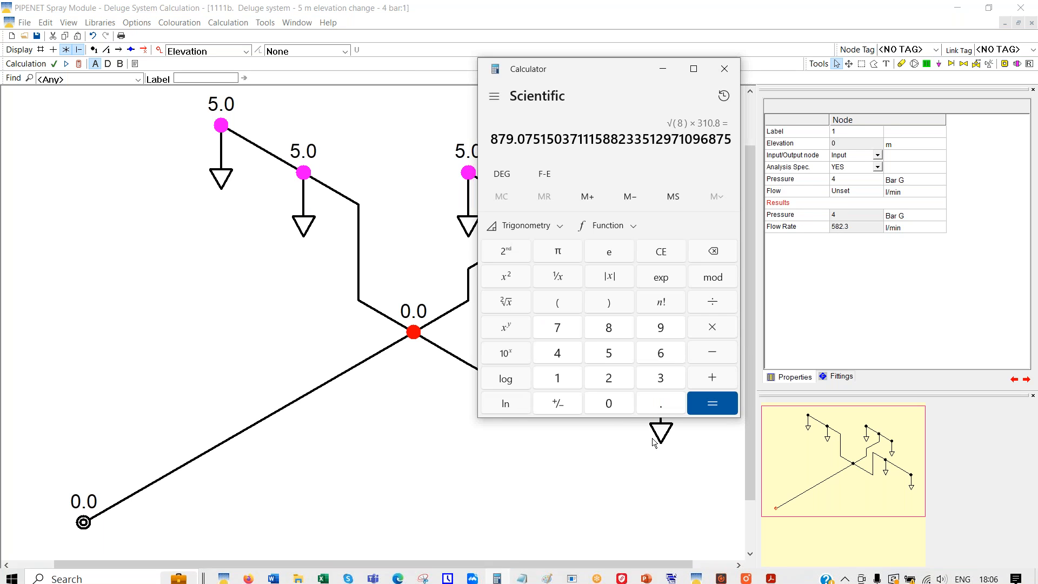
pyautogui.click(610, 384)
pyautogui.click(656, 331)
pyautogui.click(567, 382)
pyautogui.click(660, 404)
pyautogui.click(558, 382)
pyautogui.click(607, 353)
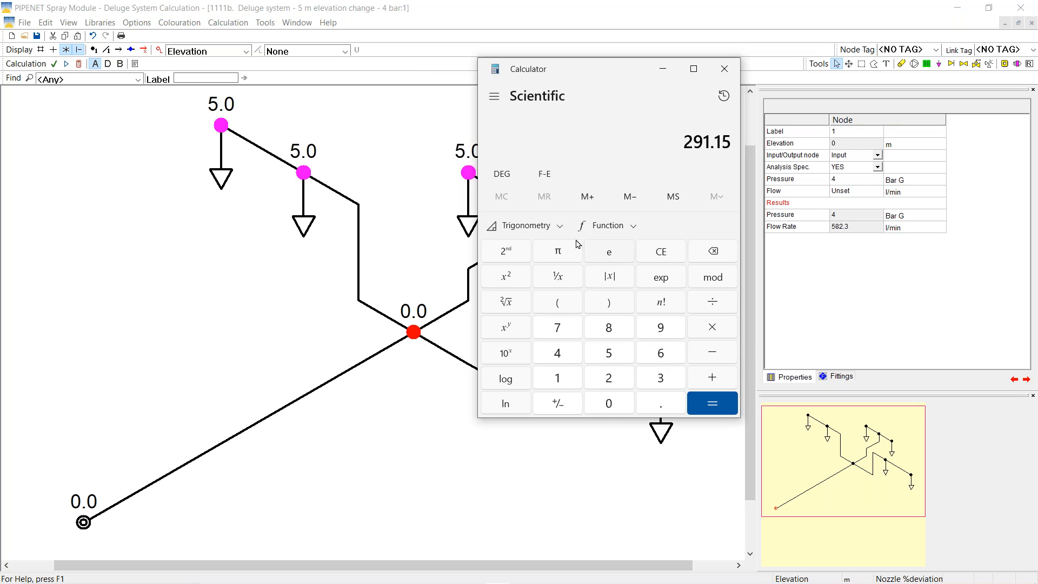
pyautogui.click(675, 201)
# Compute √8 × 291.15 = 823.497 and move the calculator off the network
pyautogui.click(609, 332)
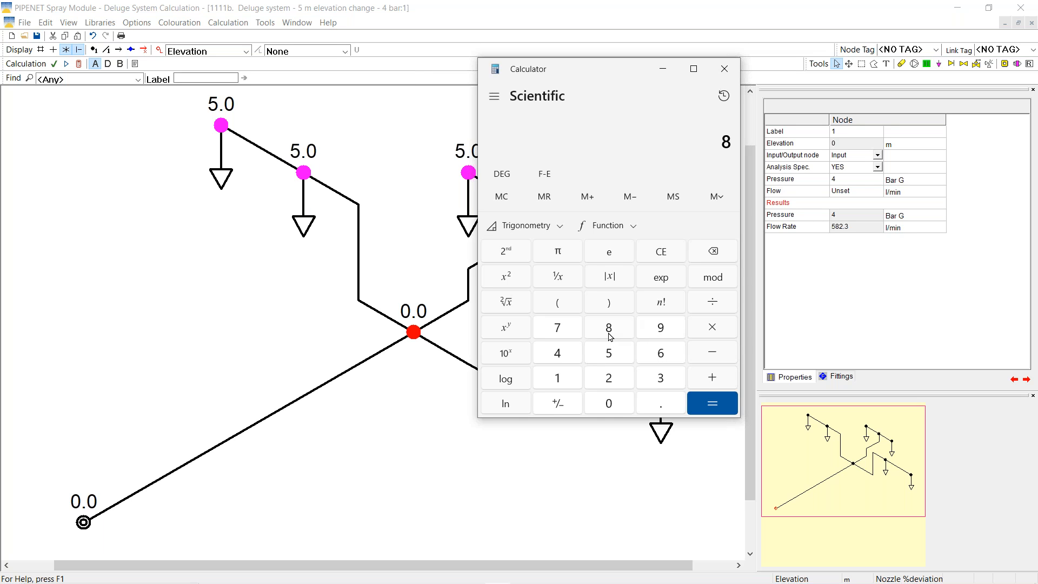
pyautogui.click(499, 304)
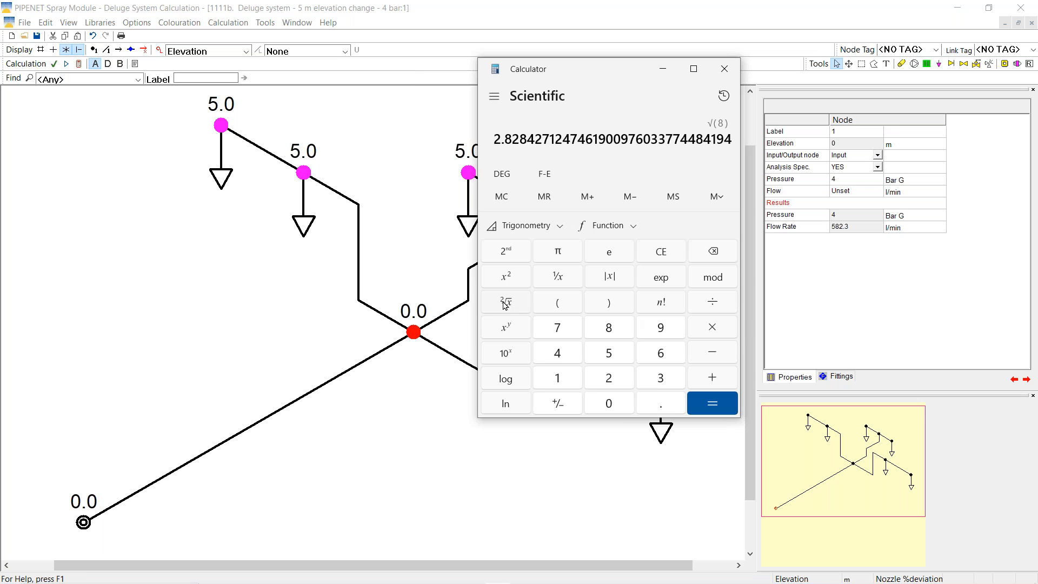
pyautogui.click(711, 332)
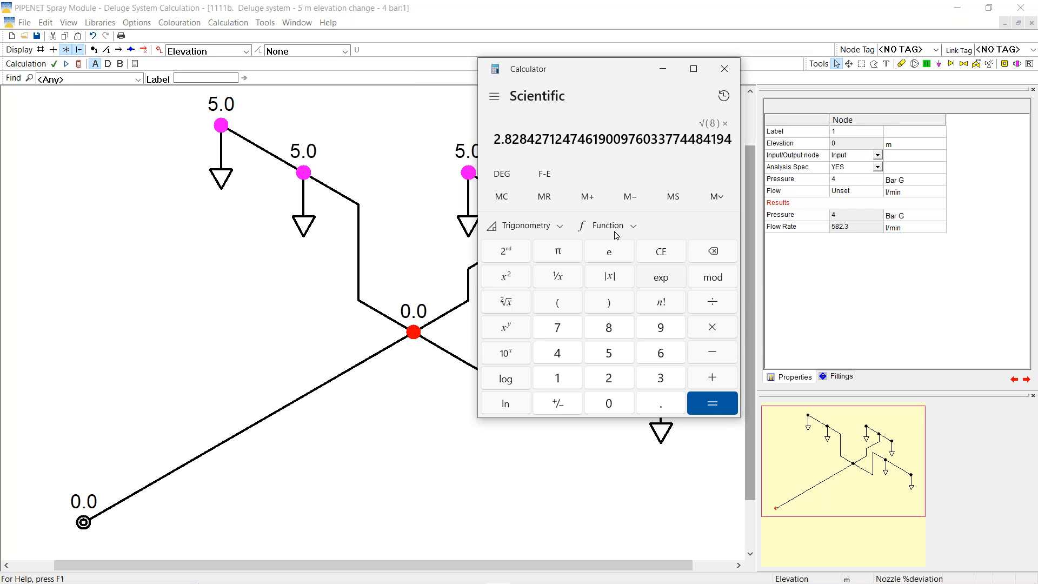
pyautogui.click(545, 196)
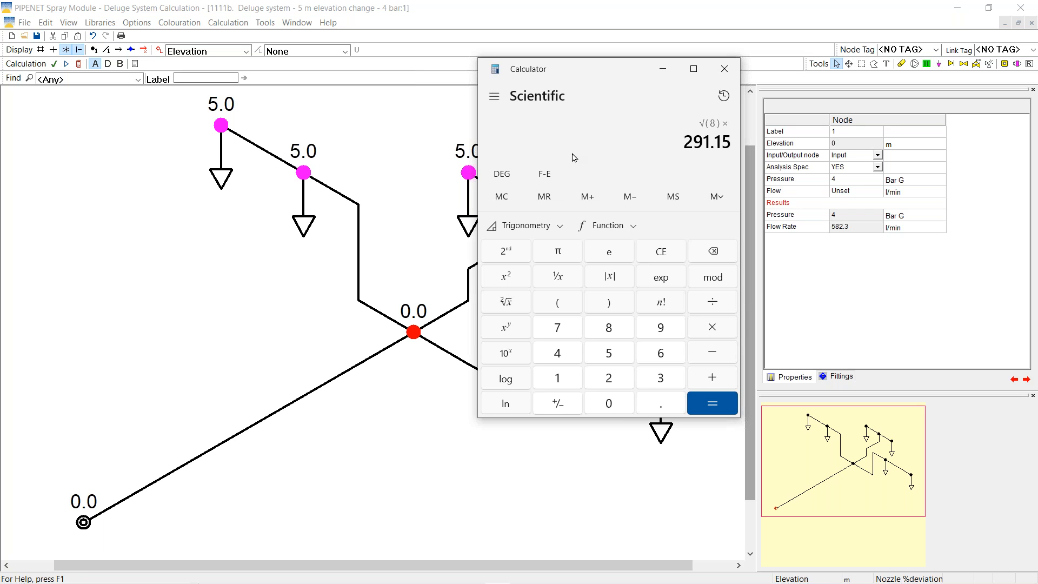
pyautogui.click(706, 402)
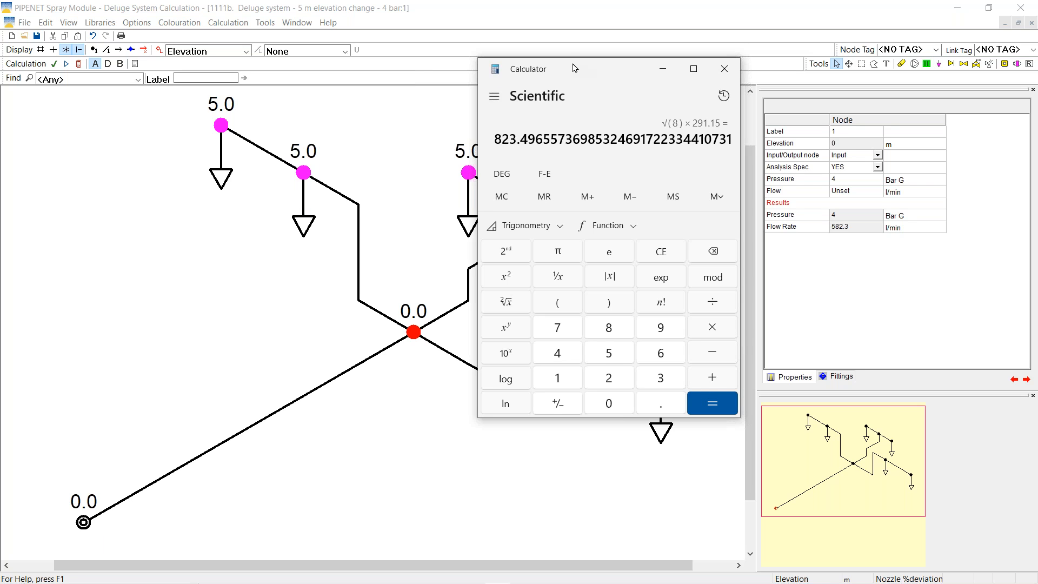
pyautogui.moveTo(574, 68); pyautogui.dragTo(835, 352)
# Set the input node to 8 bar G and recalculate, giving 851.9 l/min, then bring the calculator back
pyautogui.click(84, 524)
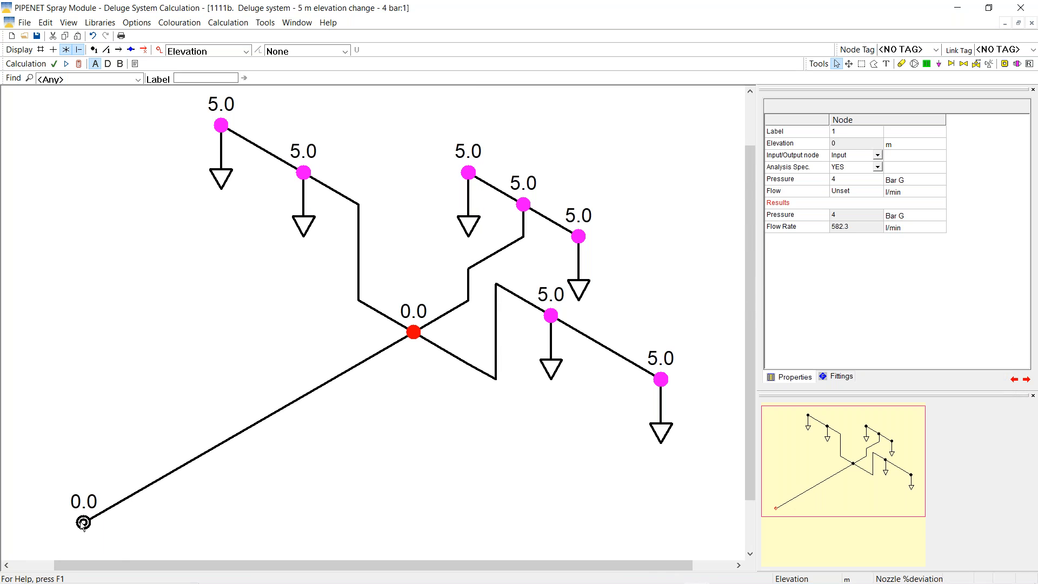
pyautogui.click(851, 180)
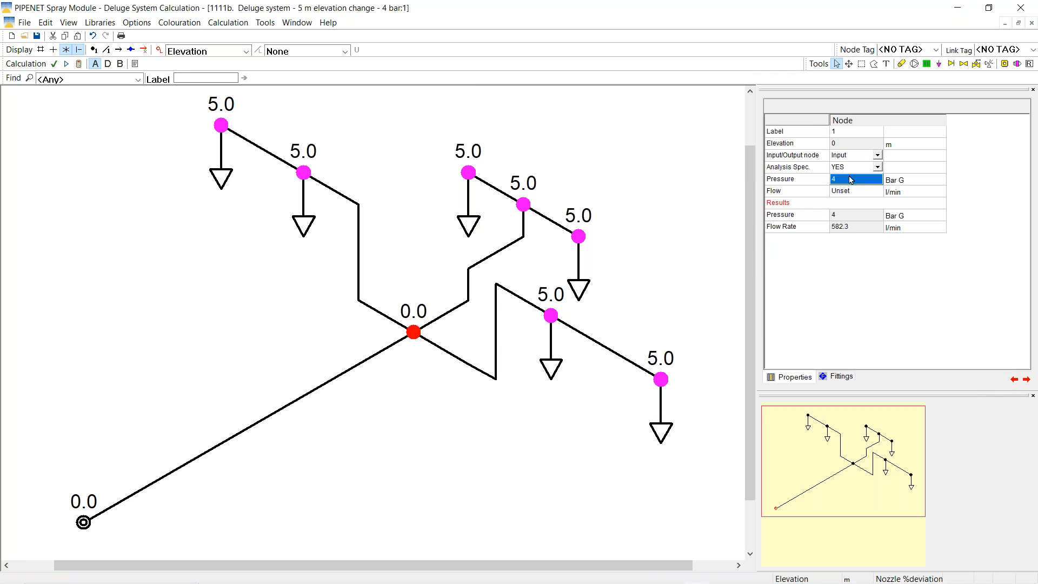
pyautogui.write('8')
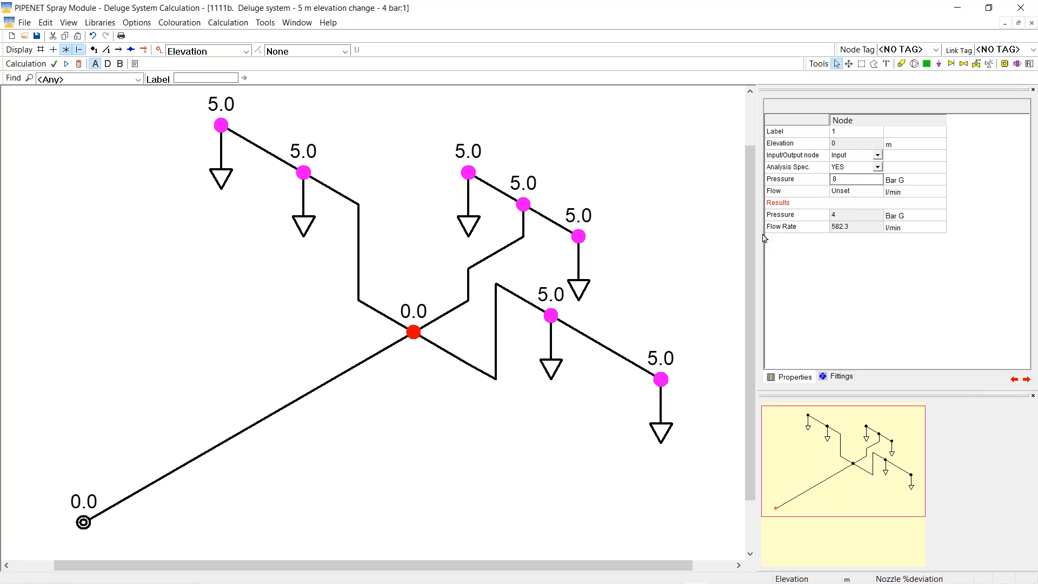
pyautogui.press('Return')
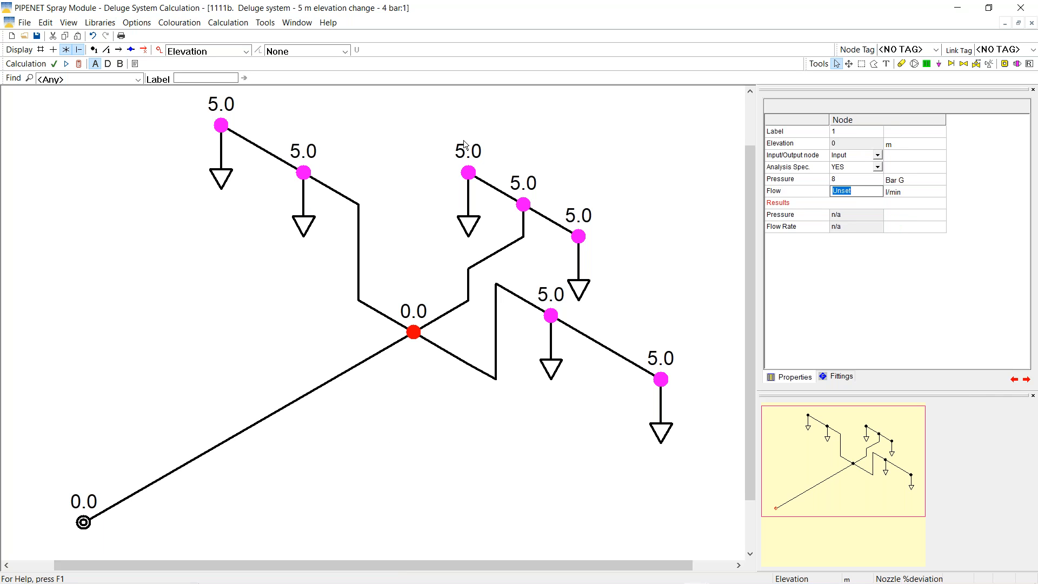
pyautogui.click(79, 64)
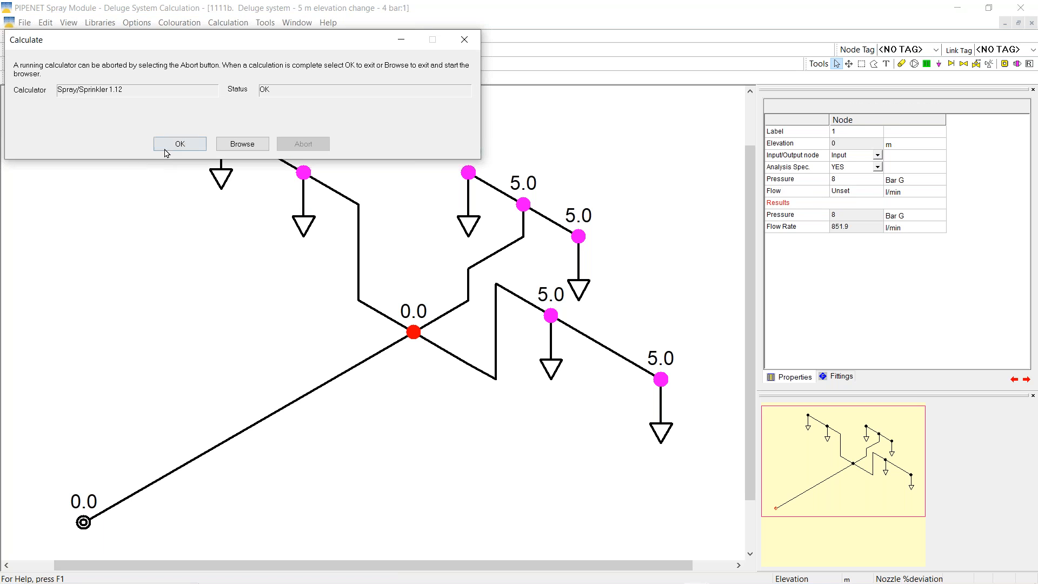
pyautogui.click(177, 145)
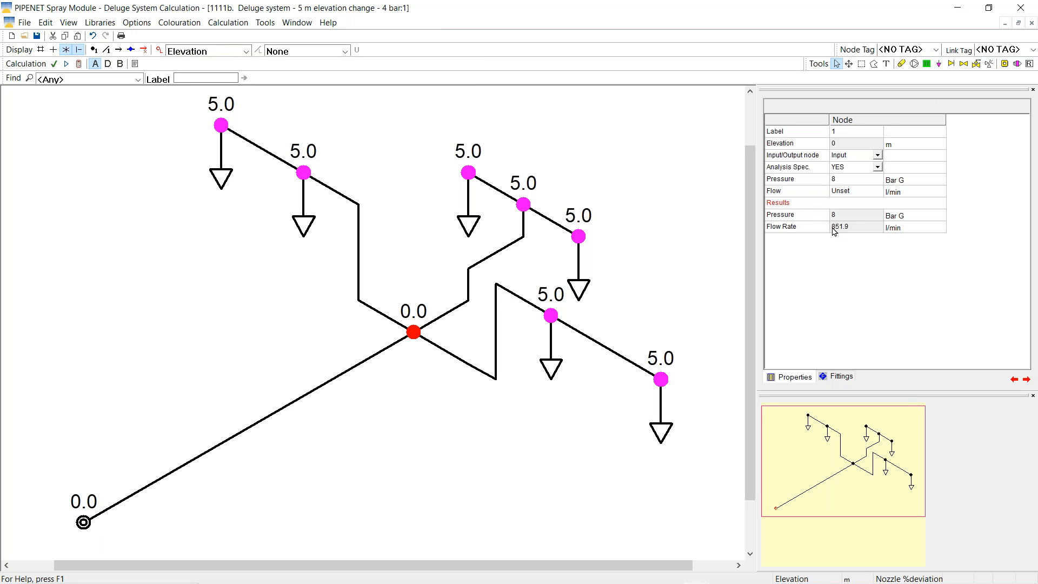
pyautogui.moveTo(595, 581)
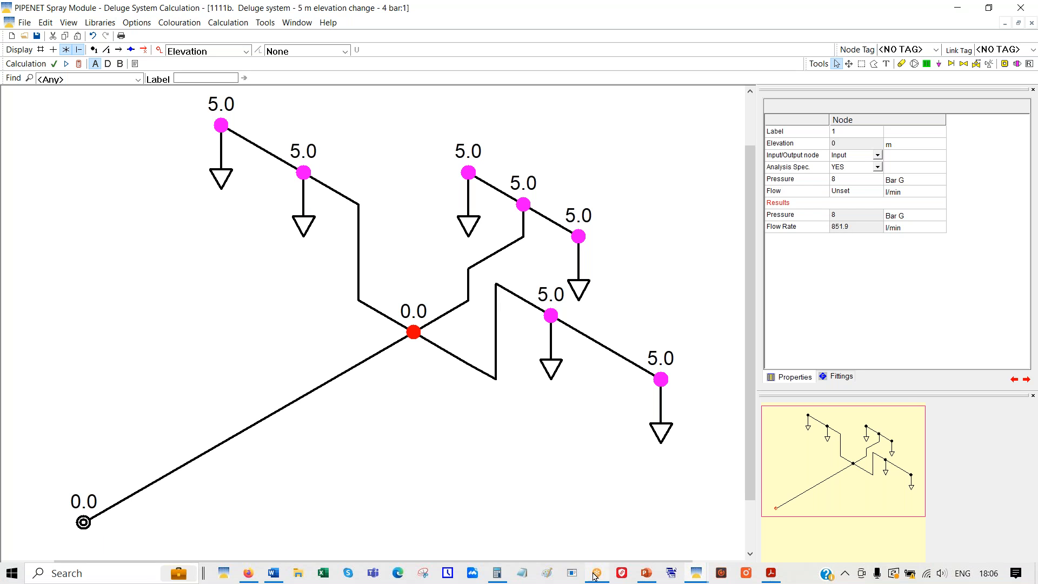
pyautogui.click(497, 573)
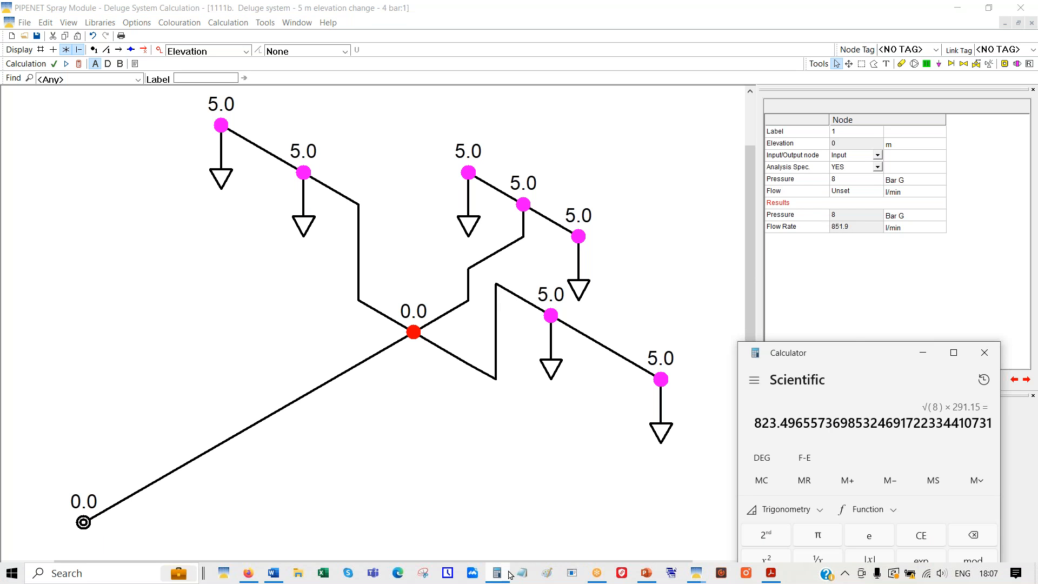
# Compare the calculator's 823.5 estimate beside the 851.9 l/min node result, then close the calculator
pyautogui.moveTo(856, 347); pyautogui.dragTo(534, 112)
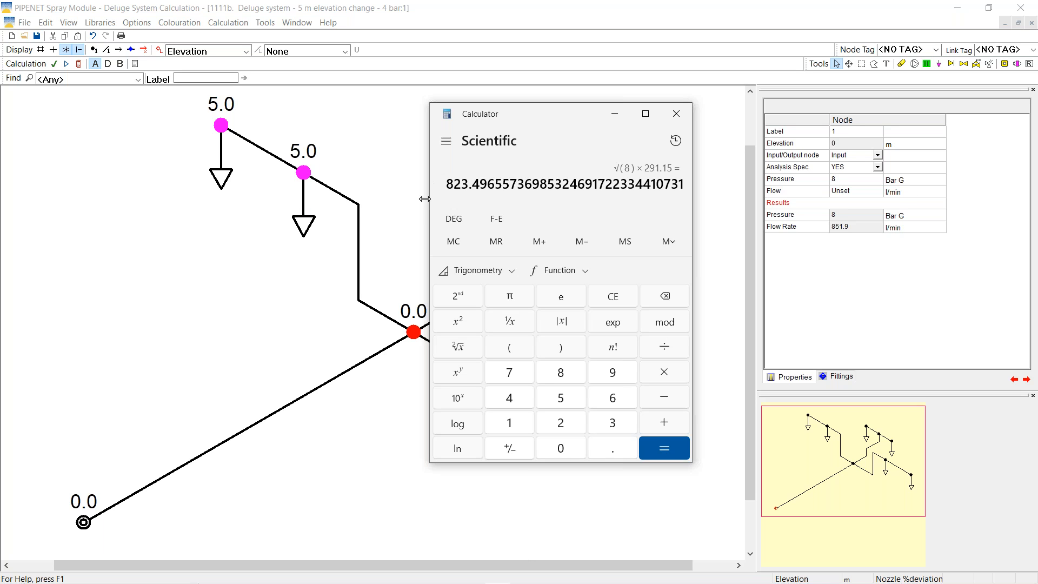
pyautogui.click(677, 114)
pyautogui.click(297, 23)
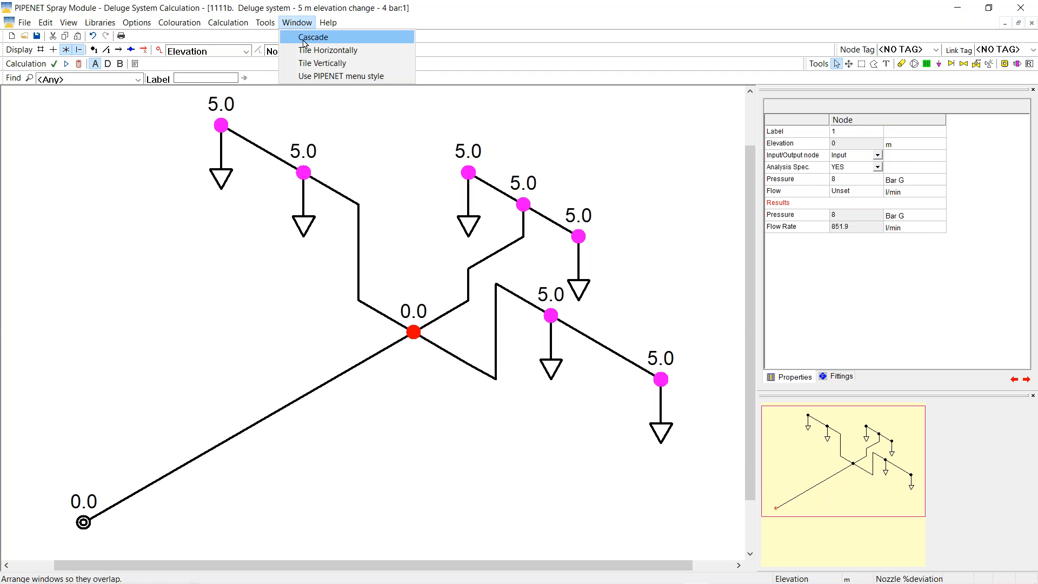
# Tile the drawing above the pipe table and show the pipe Results columns
pyautogui.click(327, 49)
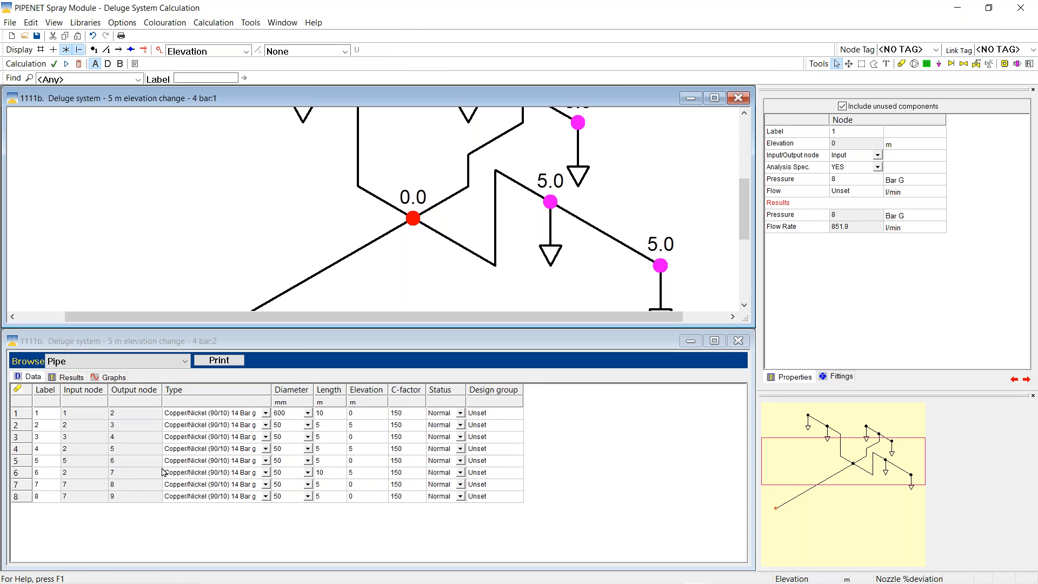
pyautogui.click(76, 379)
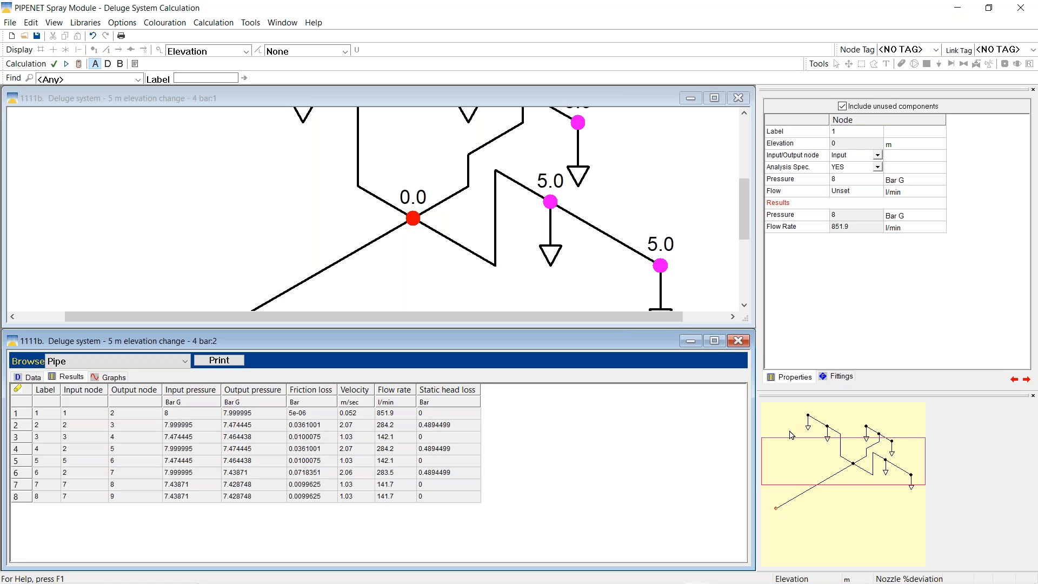
# Move the overview rectangle down to show the lower-left input node in the drawing
pyautogui.moveTo(800, 460); pyautogui.dragTo(779, 513)
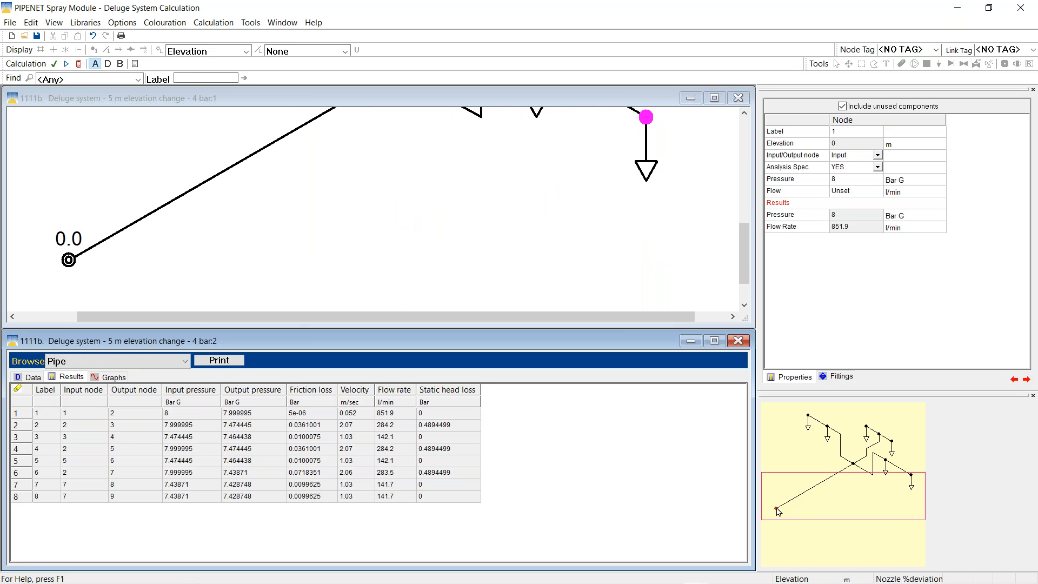
pyautogui.click(69, 260)
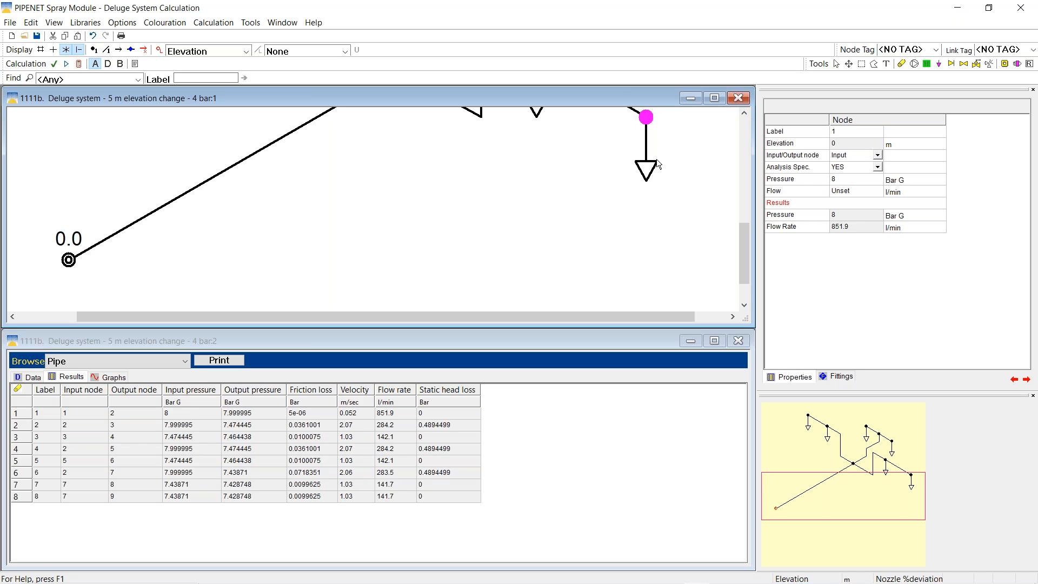
# Place a text label on the drawing and enter the support e-mail address as its text
pyautogui.click(886, 64)
pyautogui.click(303, 235)
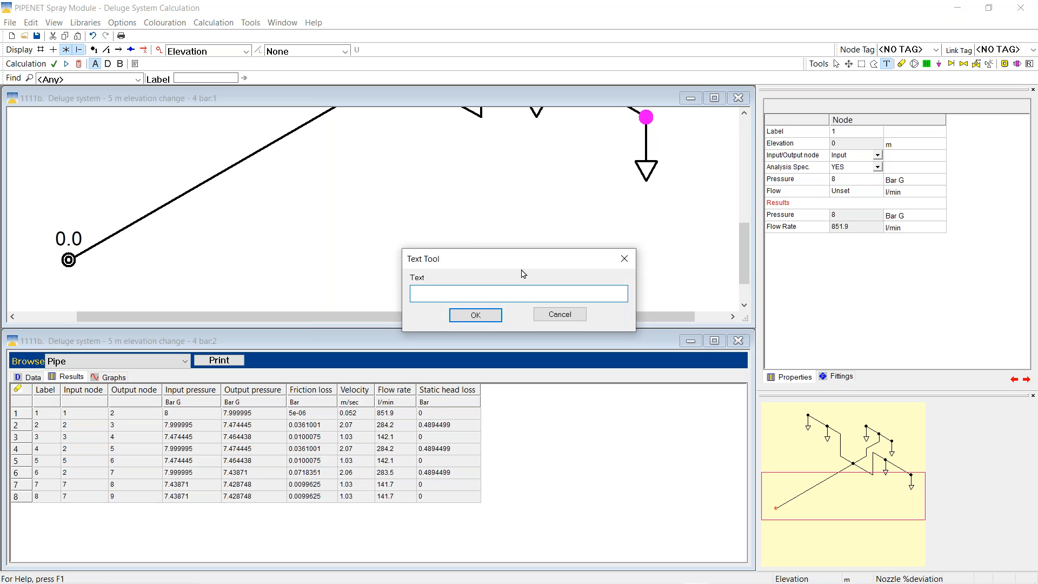
# Place the support e-mail note on the deluge drawing and format it in red at font size 30
pyautogui.click(477, 316)
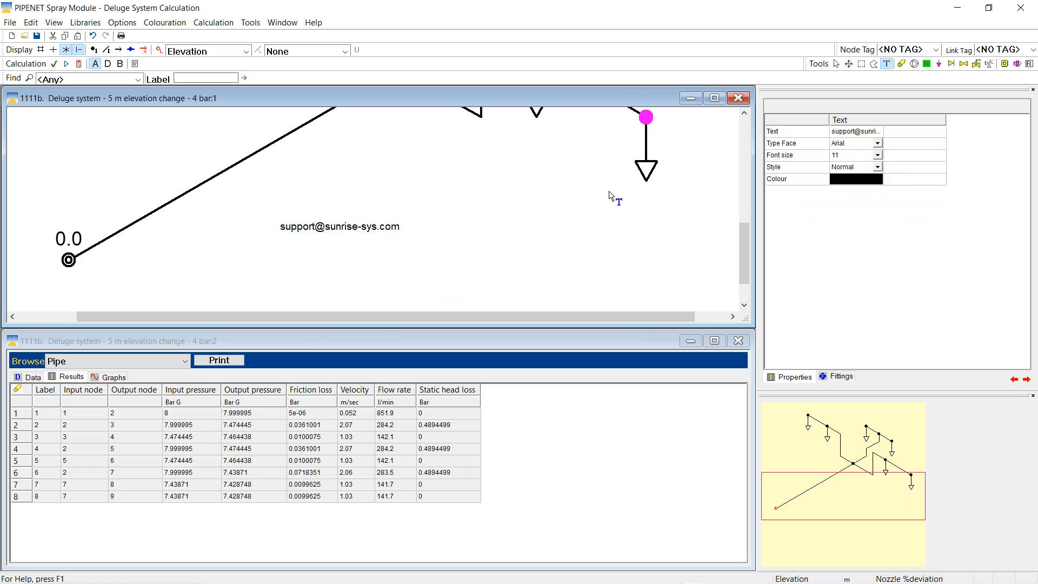
pyautogui.click(877, 157)
pyautogui.click(877, 156)
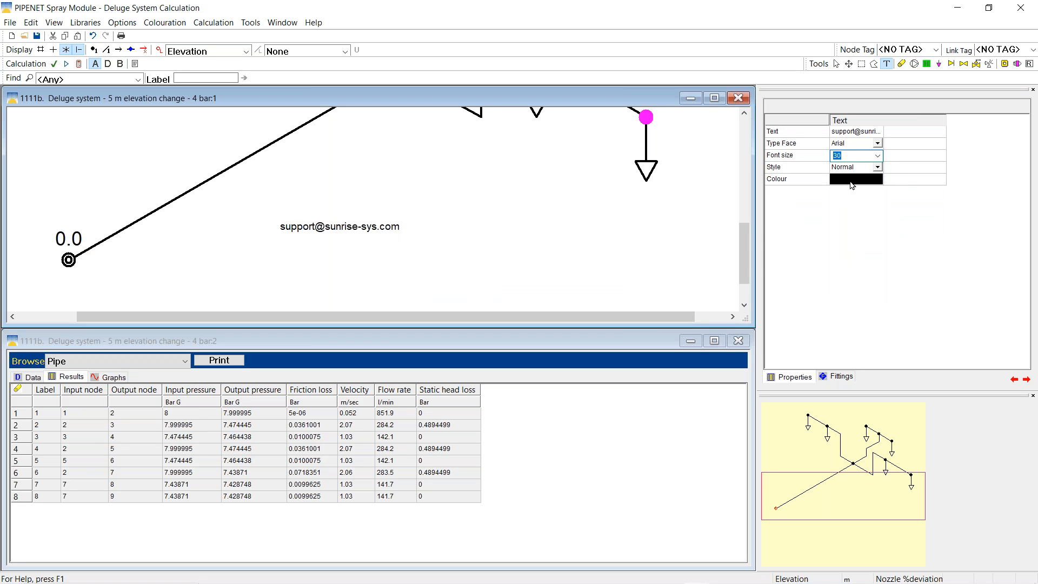
pyautogui.click(853, 182)
pyautogui.click(836, 211)
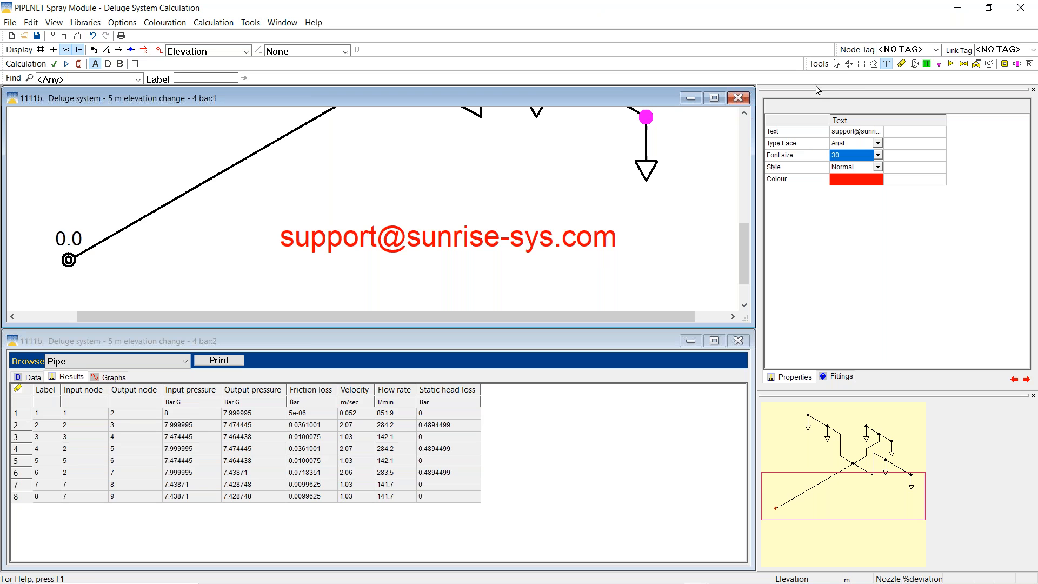
pyautogui.click(837, 63)
pyautogui.moveTo(887, 580)
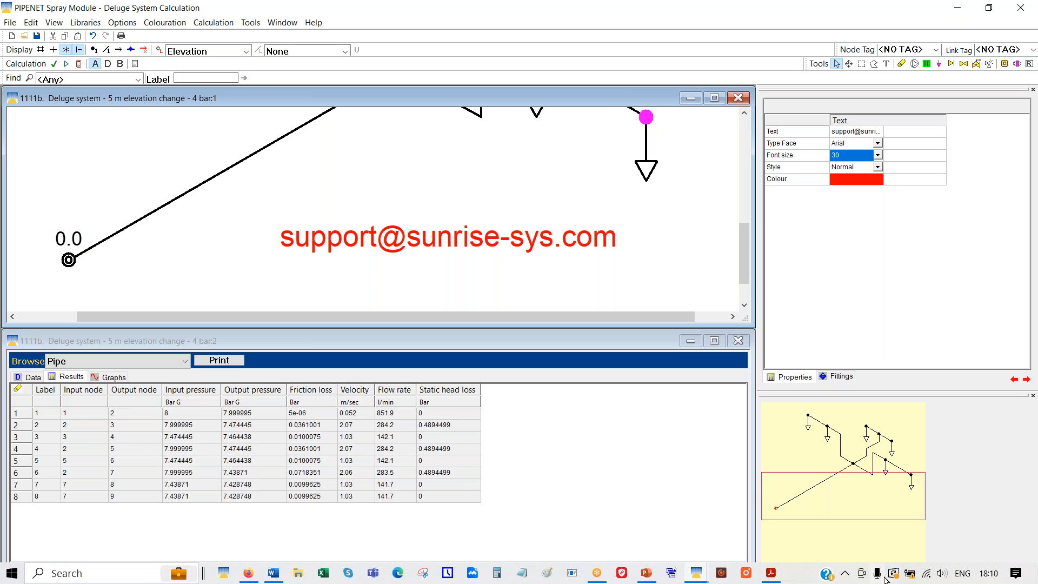
pyautogui.click(944, 574)
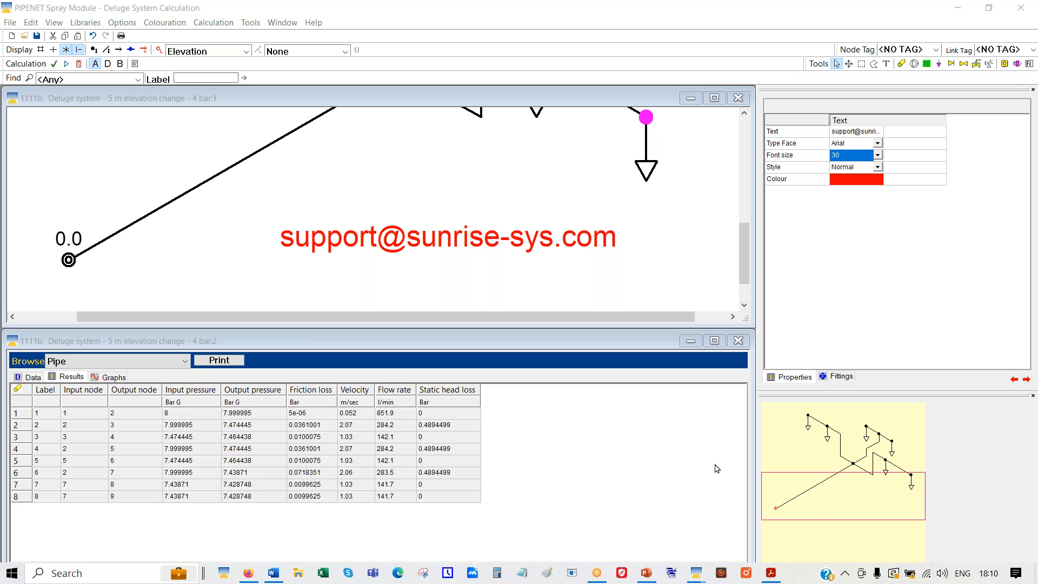